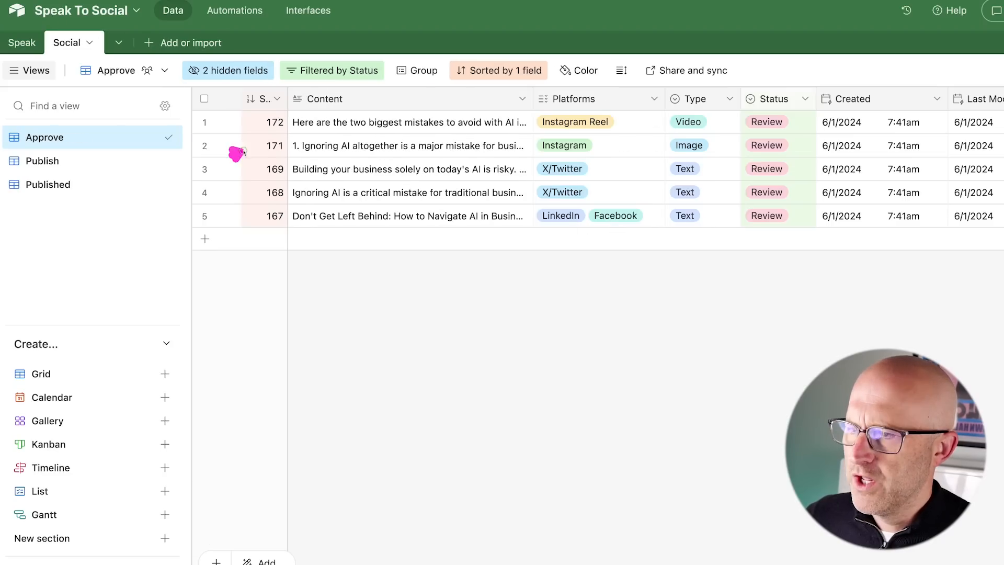
Point across the Make scenario's modules on screen.
left_click_drag(243, 152, 334, 170)
left_click_drag(832, 49, 785, 117)
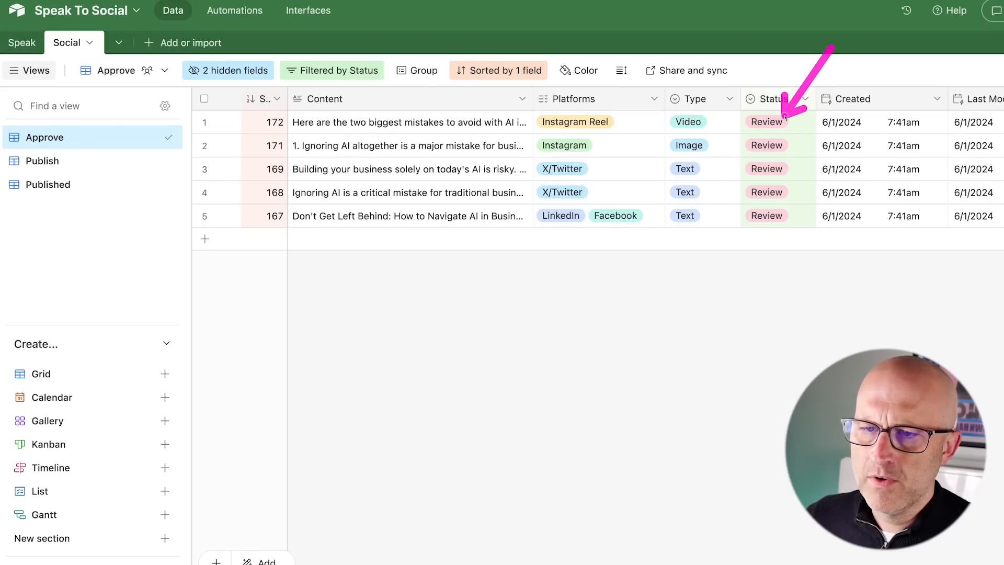
left_click_drag(126, 168, 125, 213)
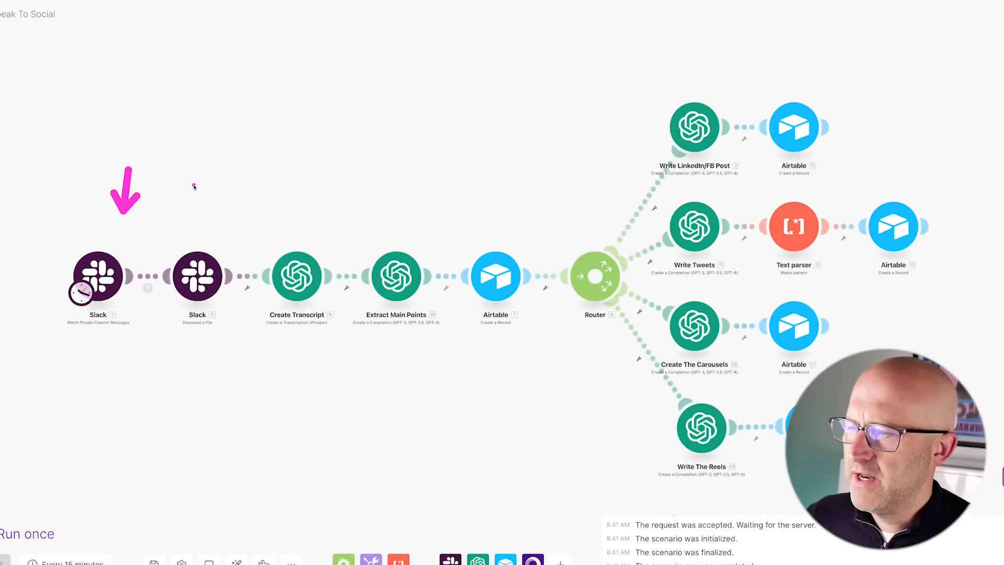
left_click_drag(194, 184, 197, 225)
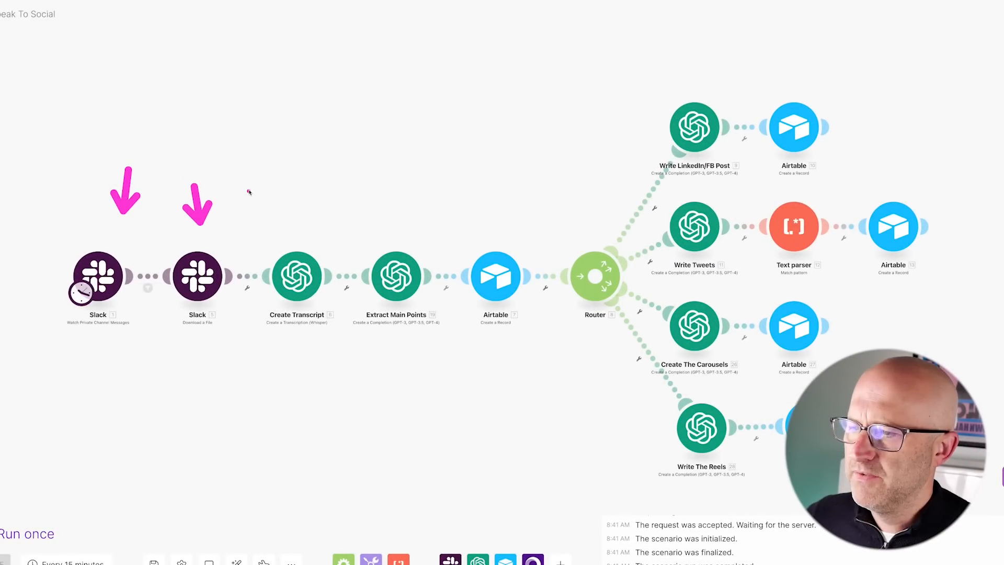
left_click_drag(254, 179, 282, 226)
left_click_drag(354, 188, 402, 220)
left_click_drag(592, 116, 578, 189)
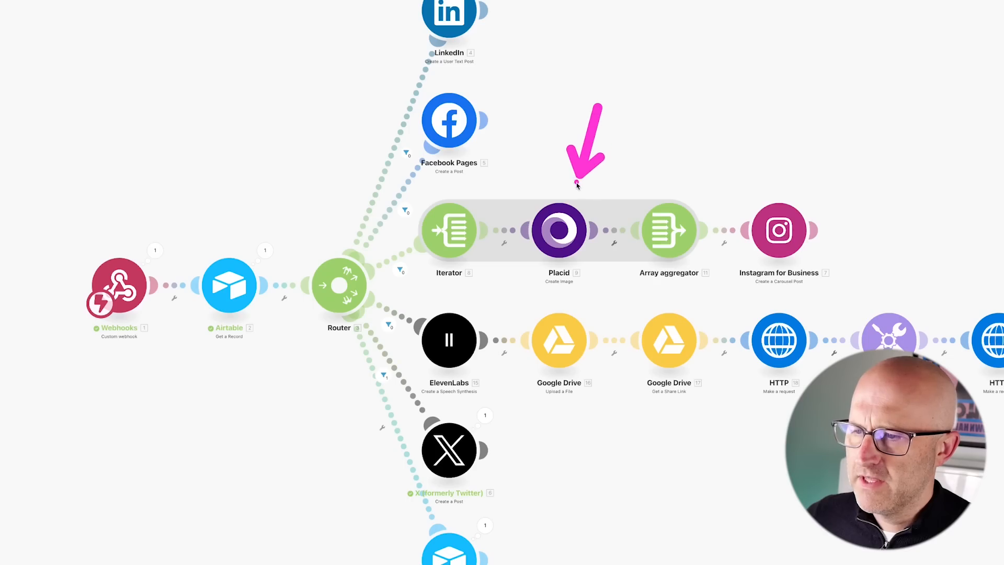
left_click_drag(566, 449, 502, 385)
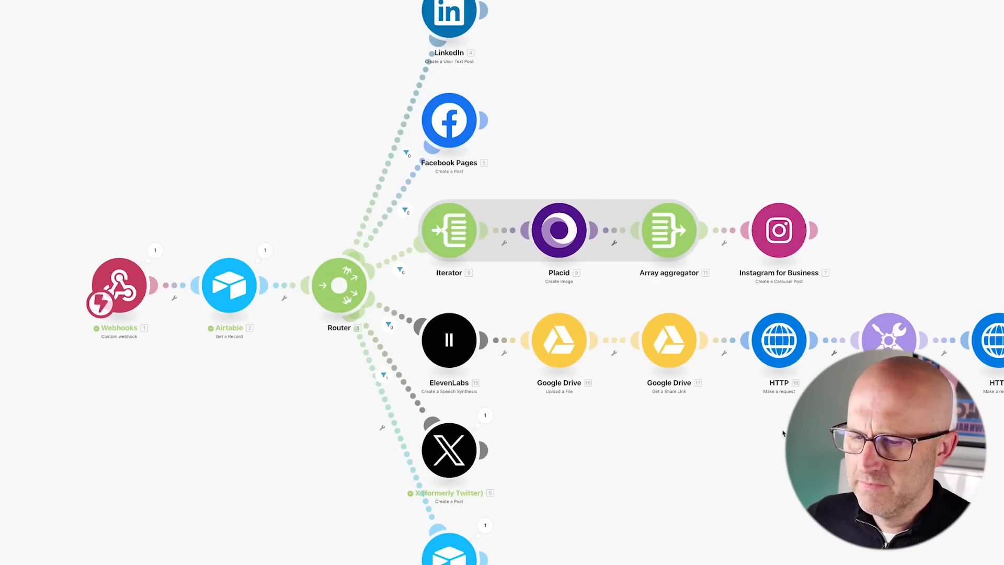
left_click_drag(116, 21, 205, 21)
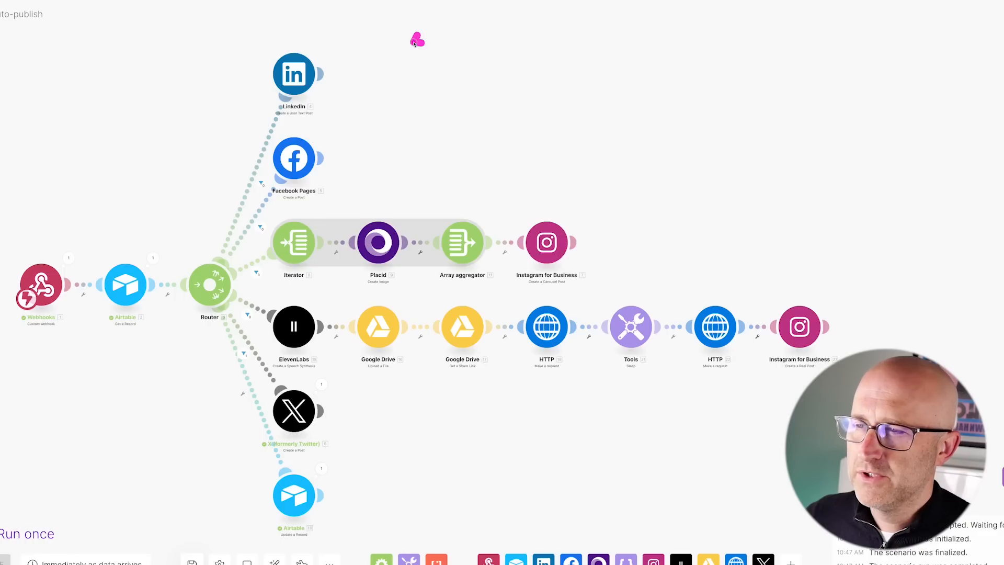
left_click_drag(415, 41, 349, 69)
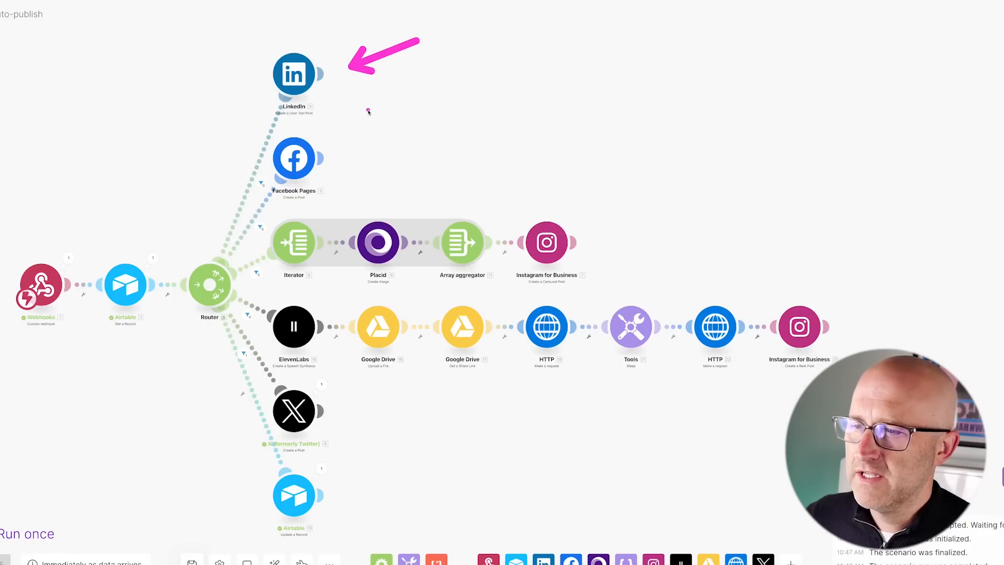
left_click_drag(370, 109, 335, 140)
left_click_drag(499, 155, 534, 209)
left_click_drag(390, 390, 336, 405)
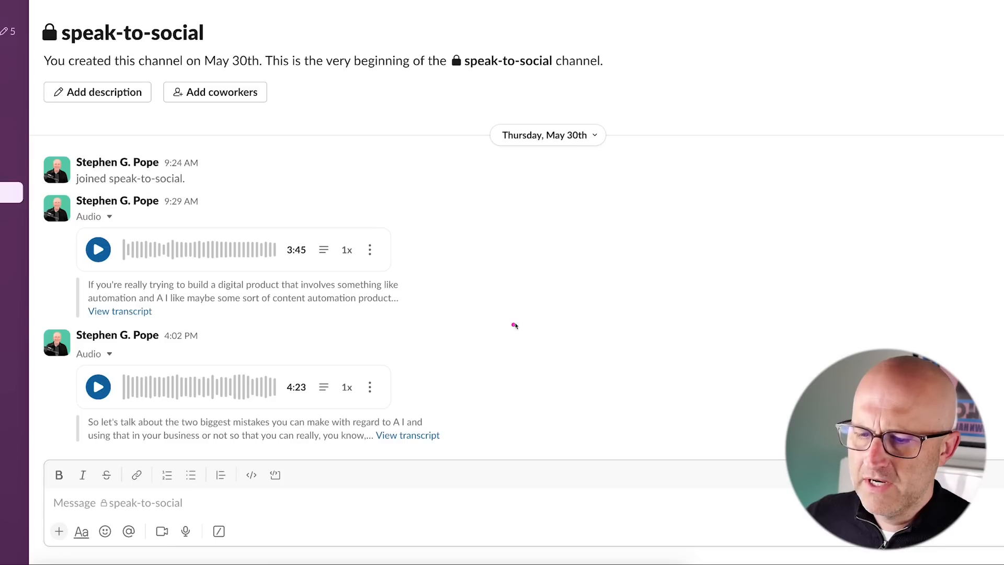
left_click_drag(532, 312, 412, 360)
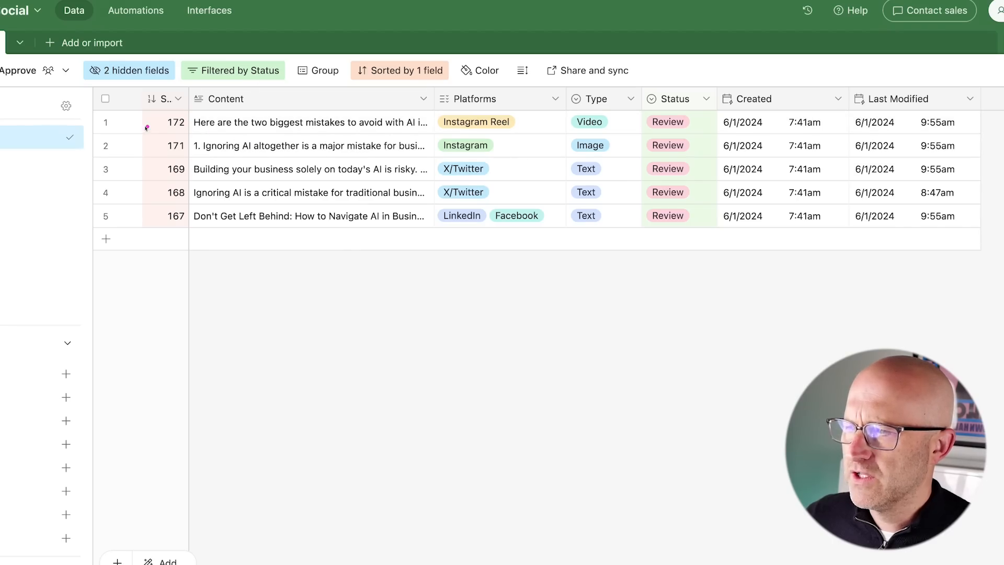
left_click_drag(90, 112, 163, 138)
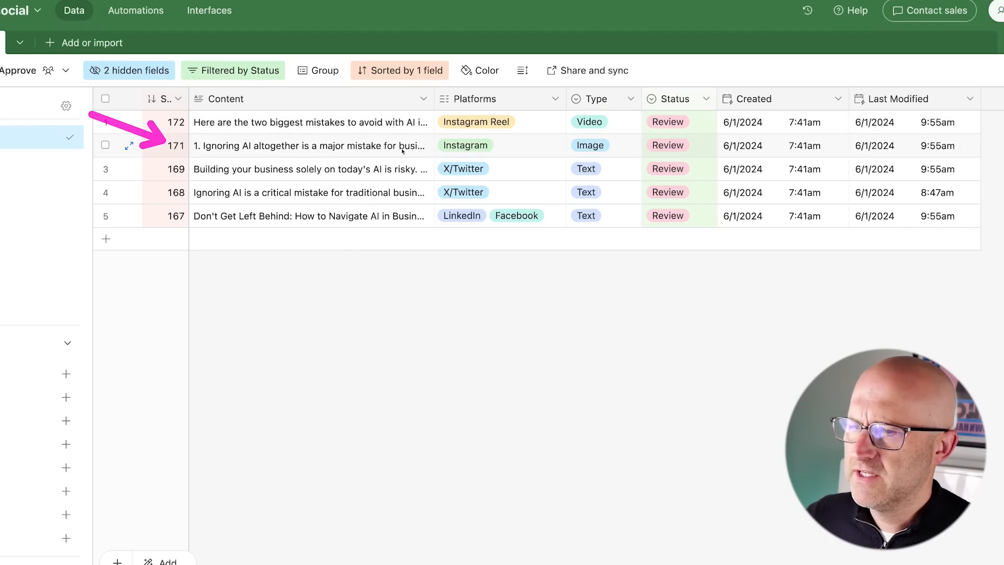
left_click_drag(618, 78, 539, 186)
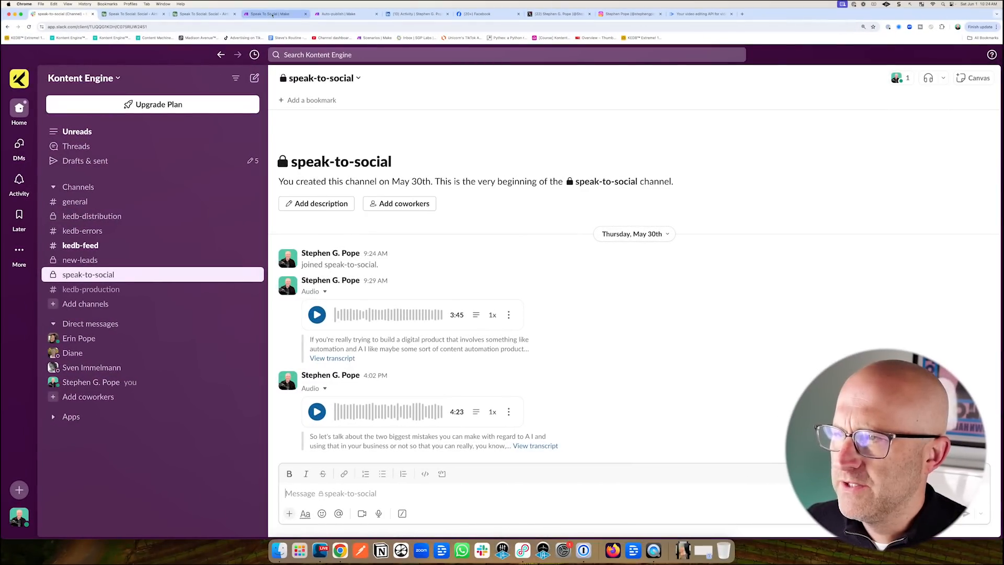
Tour the Speak To Social and Auto-publish scenarios, Airtable automation, posts grid and Slack channel.
left_click(272, 14)
left_click(339, 14)
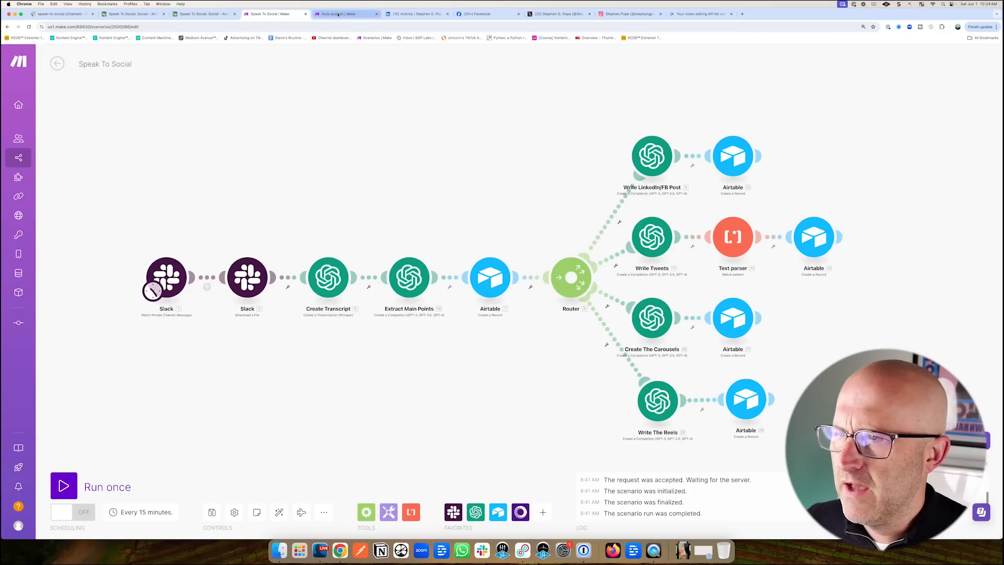
left_click(207, 14)
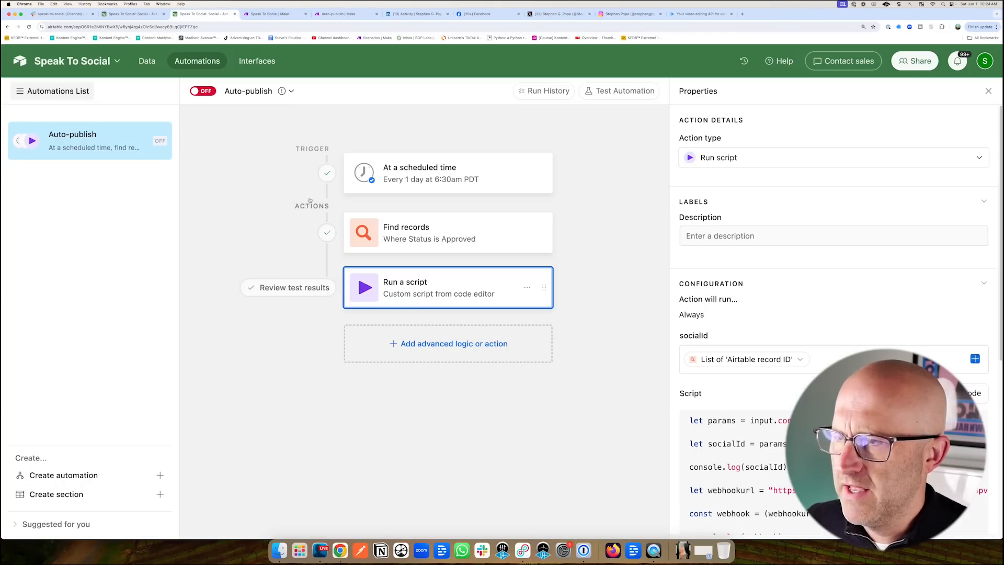
left_click(133, 14)
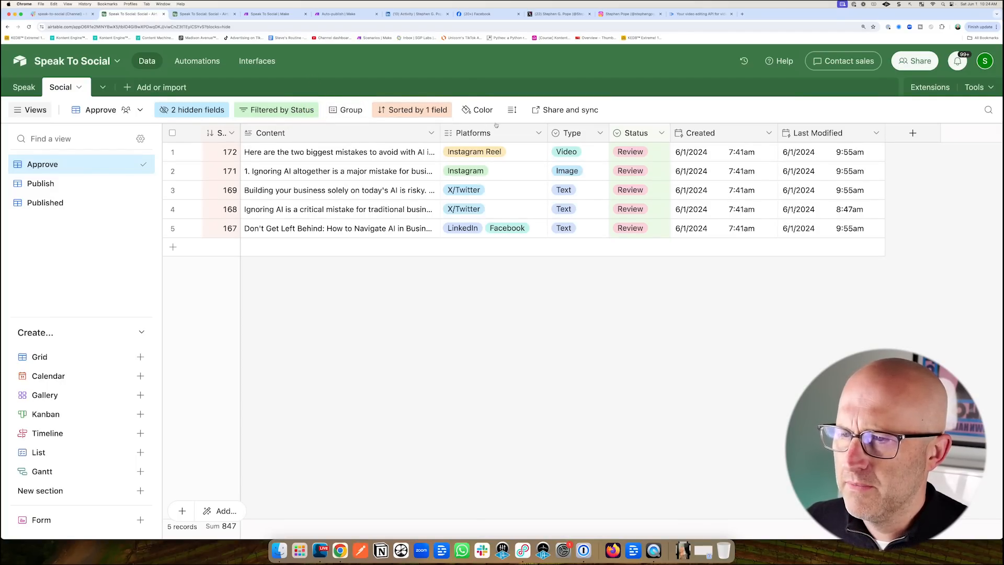
left_click(60, 14)
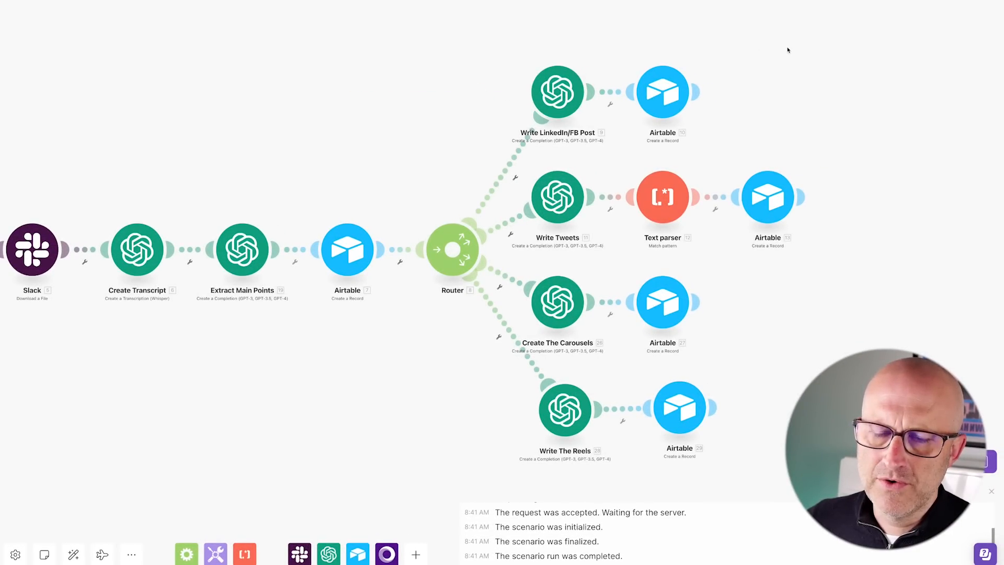
Show the Airtable Speak table listing 37 voice-note transcription records.
left_click_drag(803, 25, 732, 58)
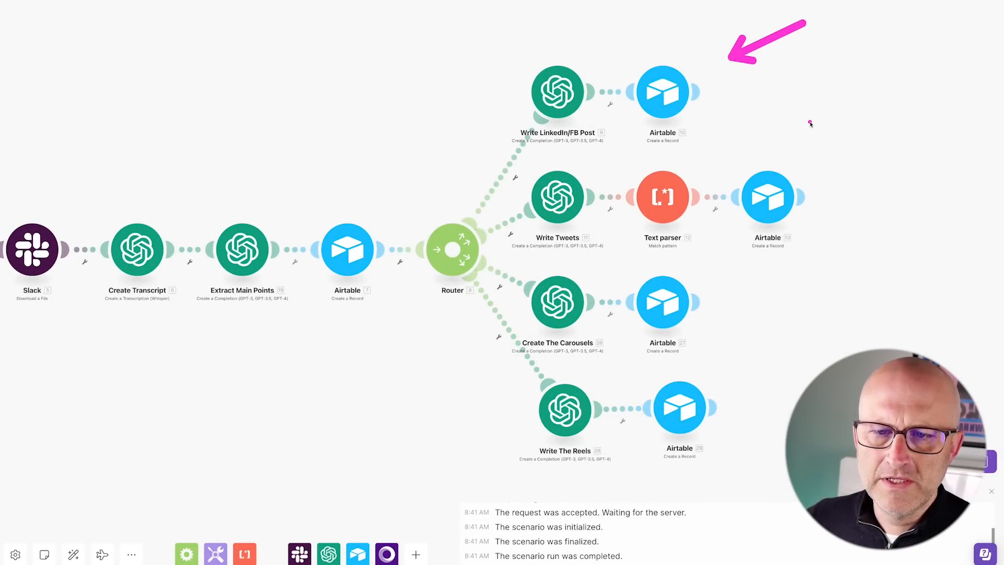
left_click_drag(858, 97, 796, 165)
left_click_drag(812, 272, 722, 299)
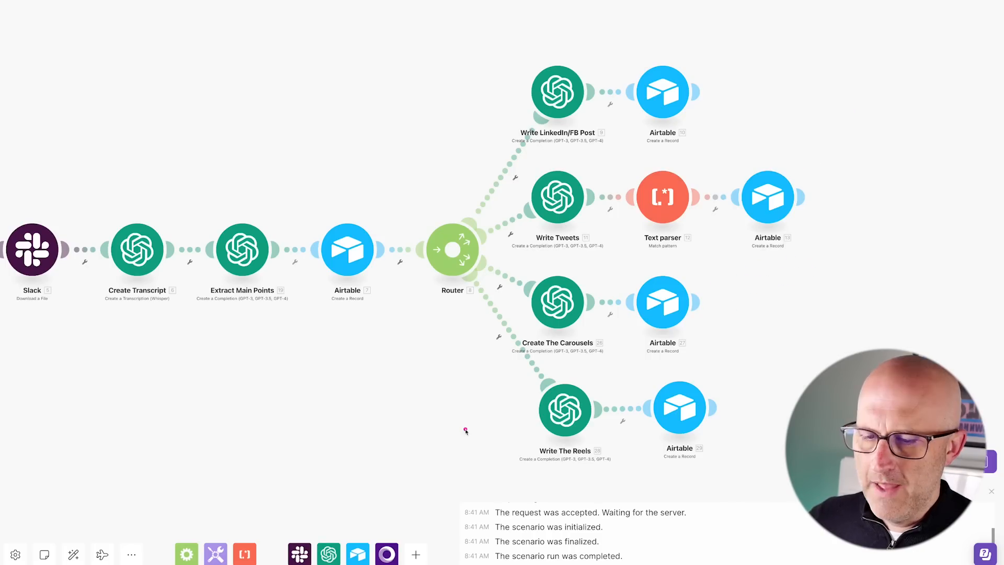
left_click_drag(464, 434, 511, 412)
left_click_drag(792, 331, 715, 384)
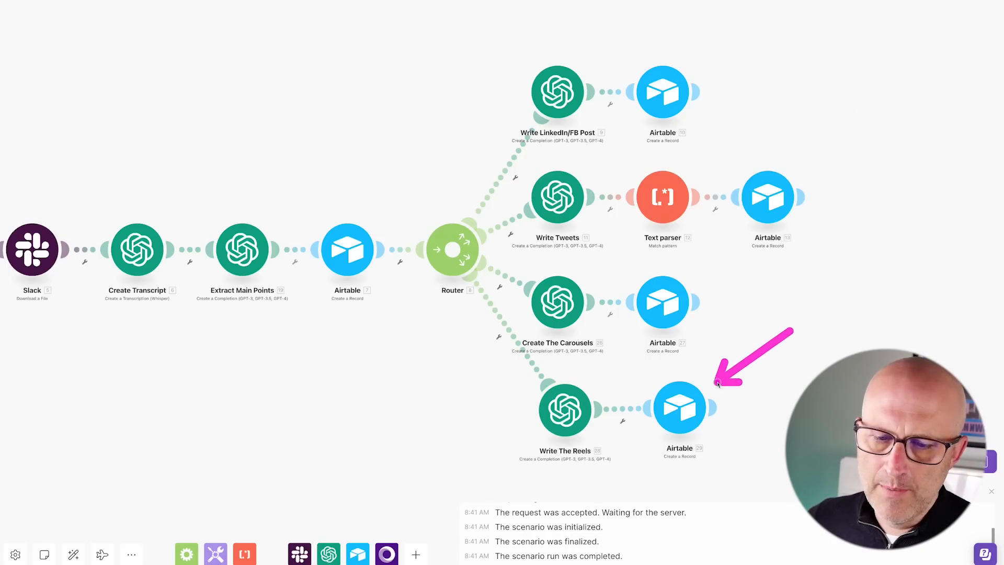
left_click_drag(161, 83, 139, 23)
left_click(139, 14)
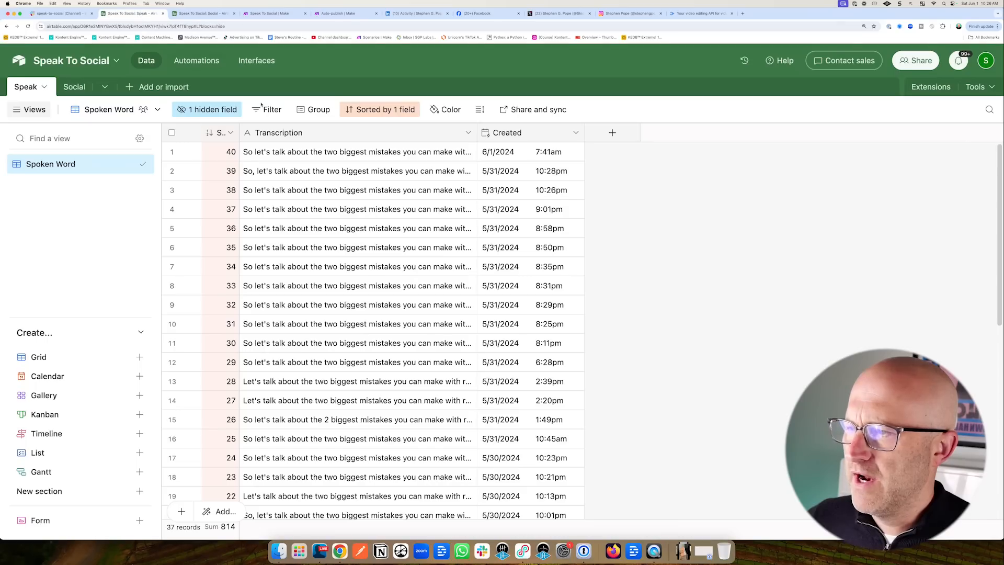
Open the Social table and expand the first post's full content text.
left_click_drag(144, 169, 89, 106)
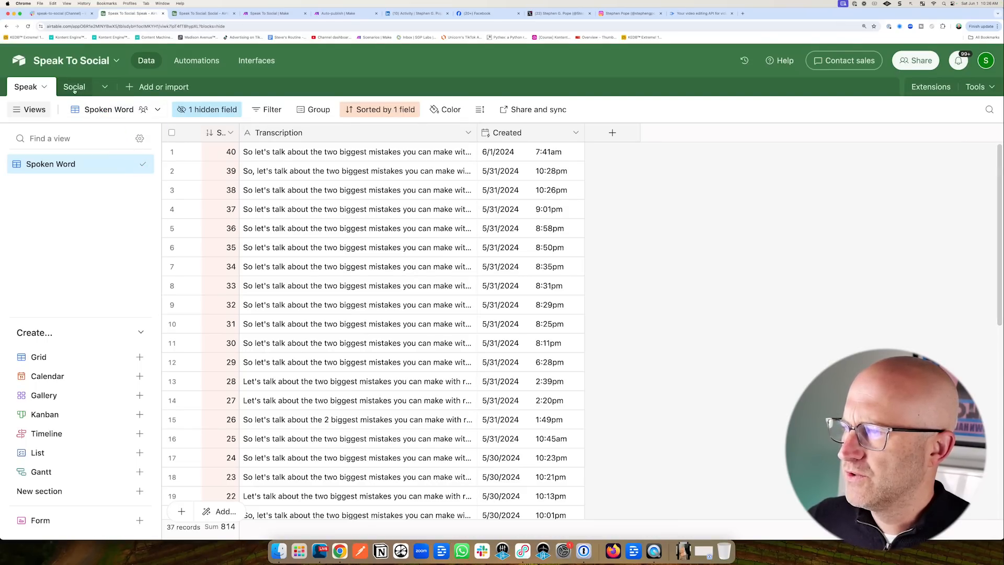
left_click(74, 86)
mouse_move(183, 199)
left_mouse_down()
mouse_move(281, 150)
mouse_move(312, 206)
mouse_move(311, 222)
left_mouse_up()
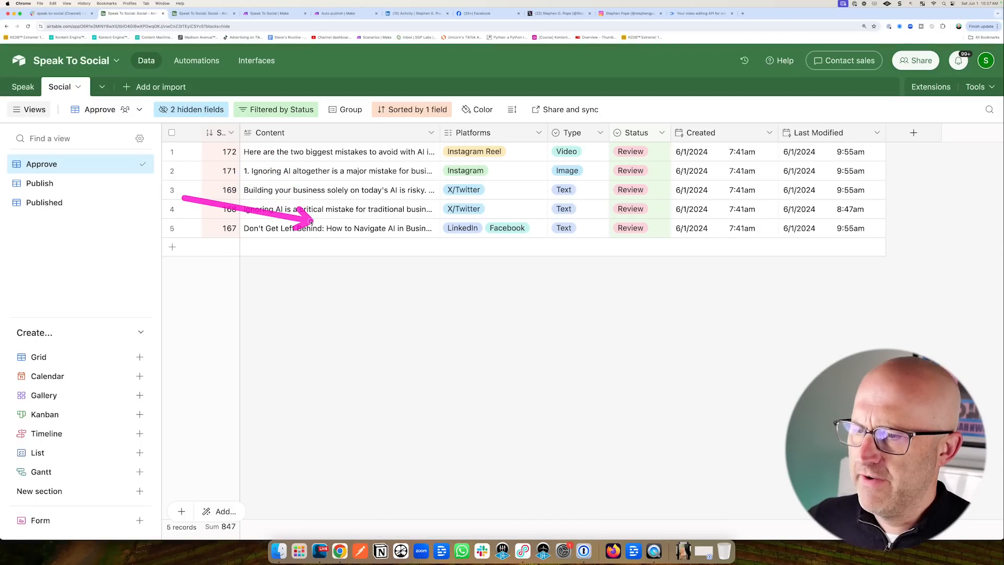
left_click_drag(340, 76, 311, 129)
left_click(411, 160)
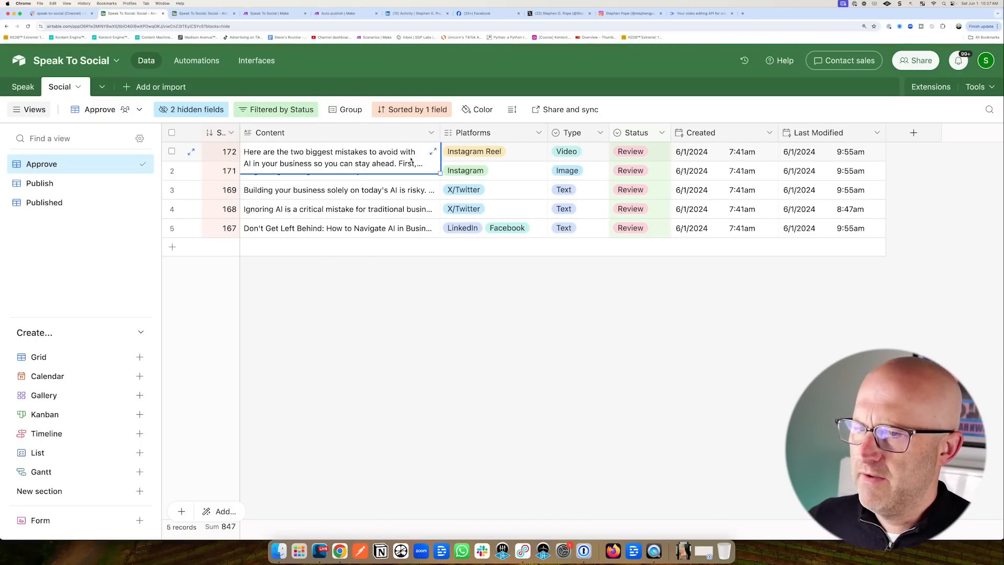
left_click(433, 151)
left_click_drag(494, 62, 479, 114)
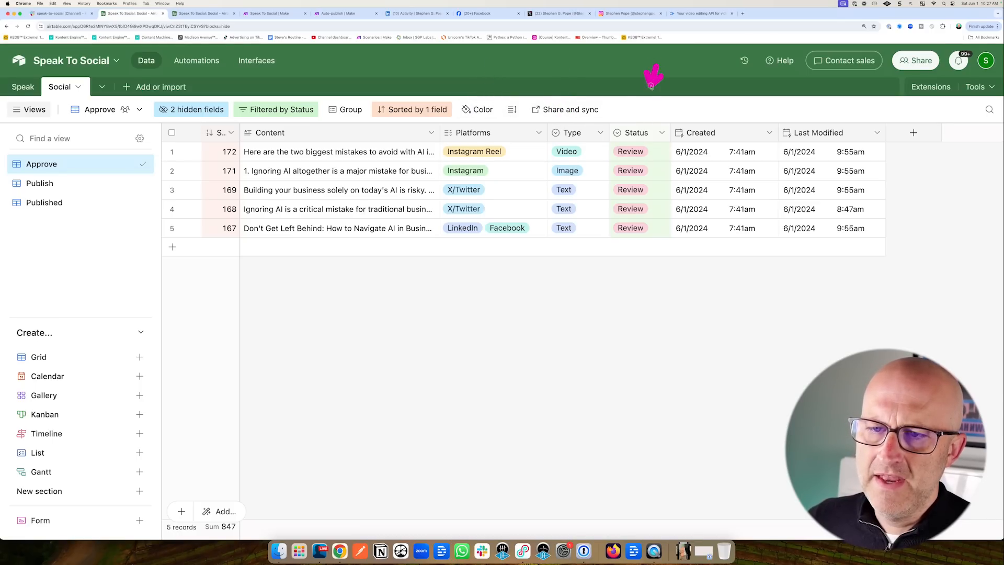
Check the first post's Status choices, leaving Review, then open the Auto-publish 6:30am trigger.
left_click(636, 152)
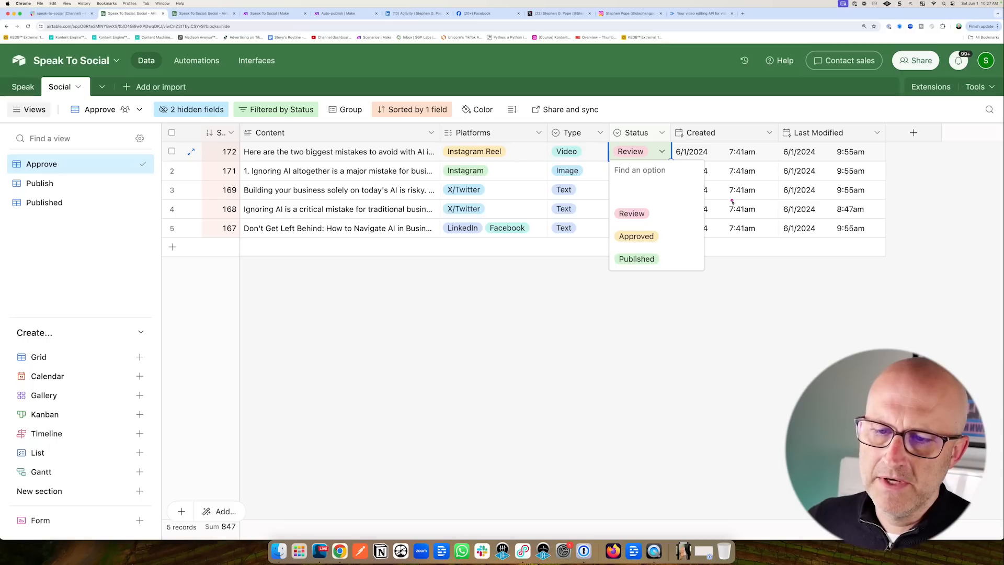
left_click_drag(732, 202, 679, 253)
left_click(708, 80)
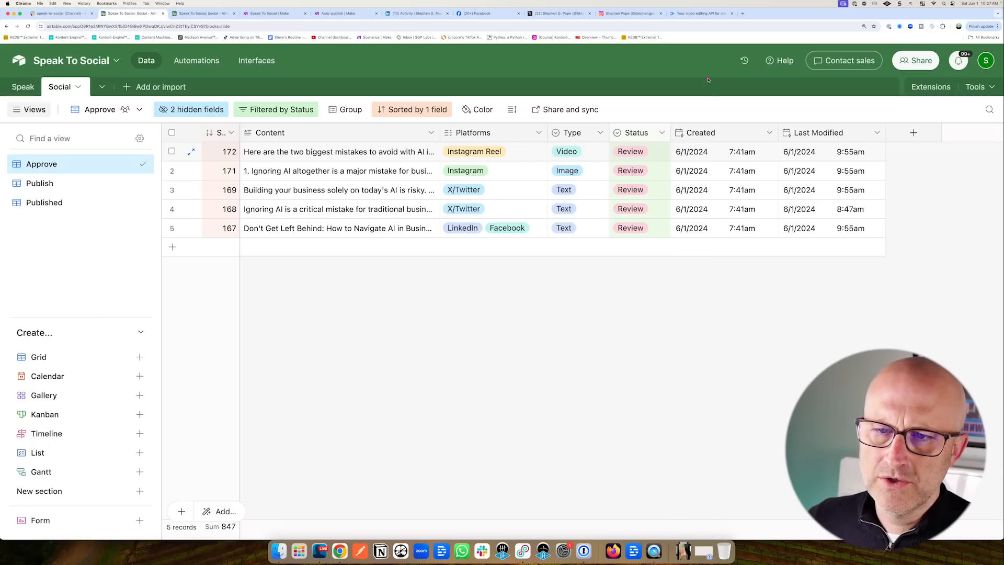
left_click_drag(705, 106, 790, 111)
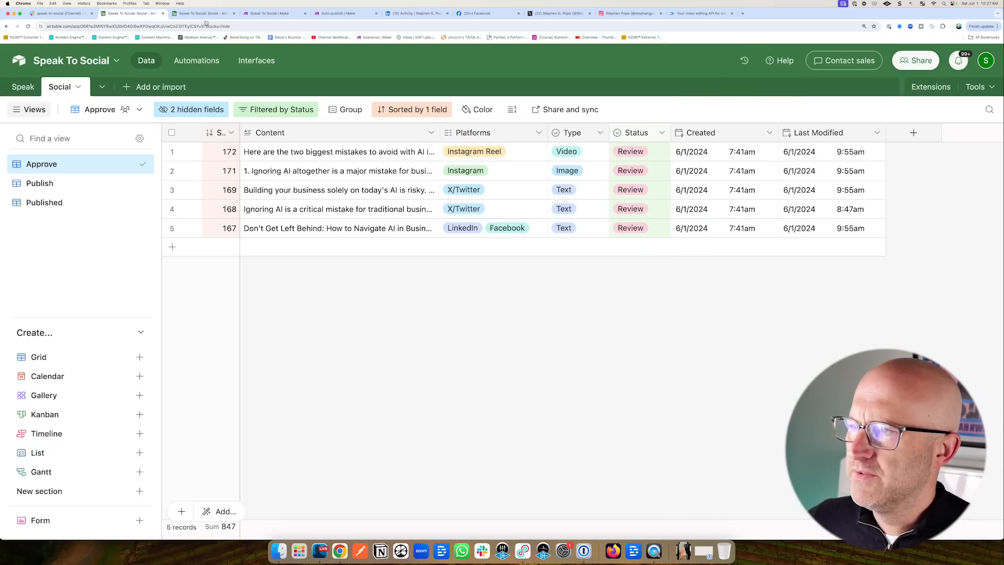
left_click(206, 15)
left_click(398, 159)
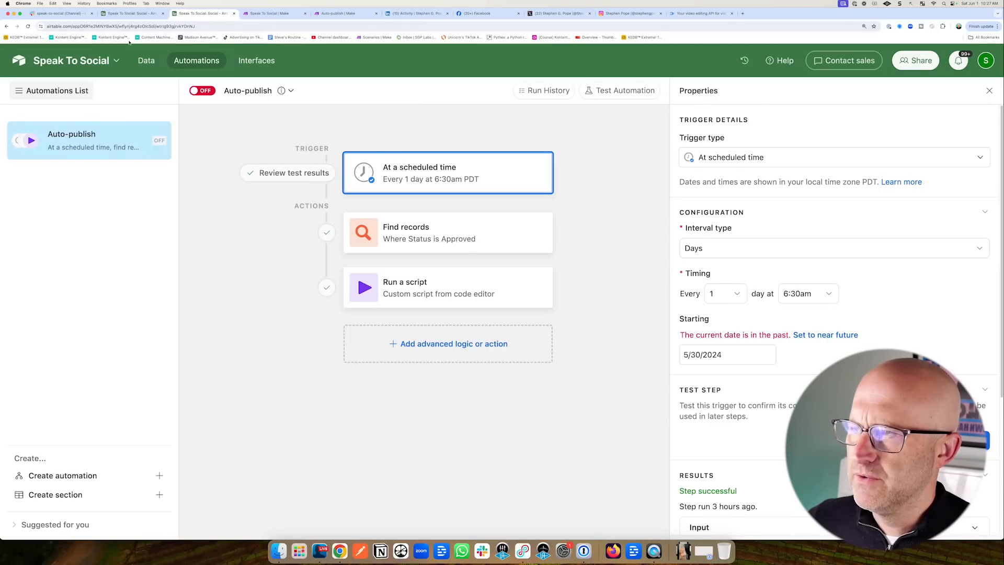
Review the Auto-publish automation's trigger and its Find records step.
key("ctrl+shift+Tab")
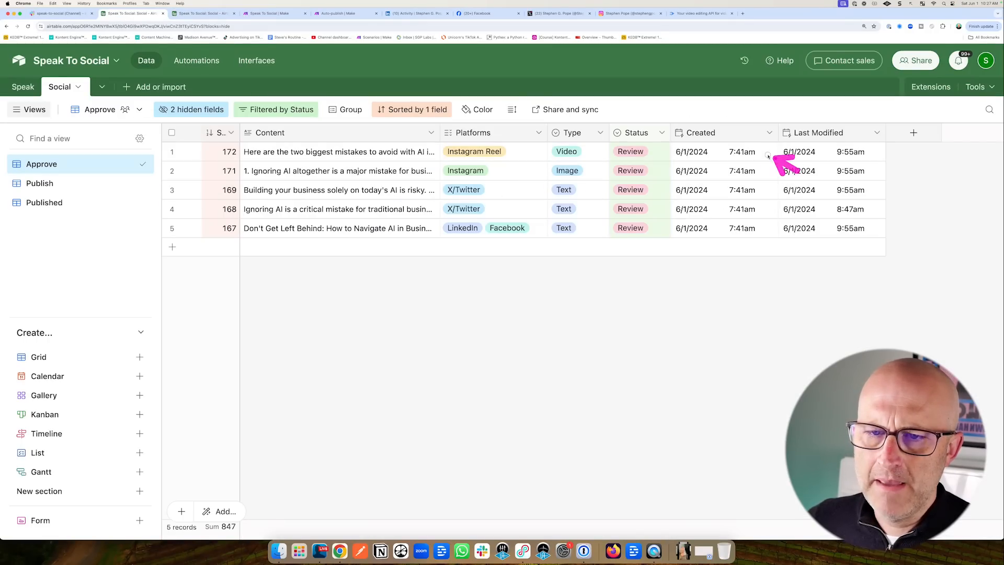
key("ctrl+Tab")
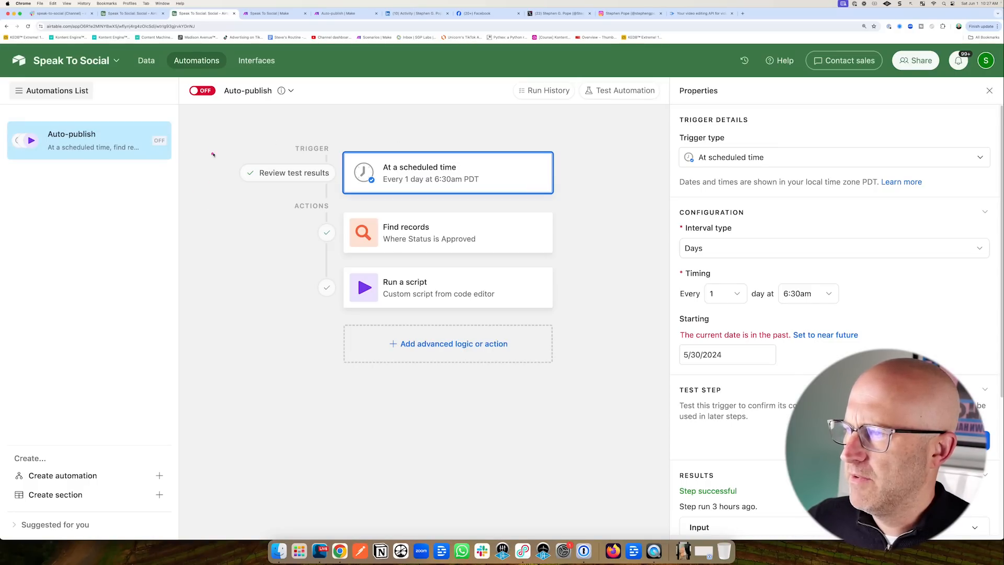
left_click_drag(279, 138, 225, 79)
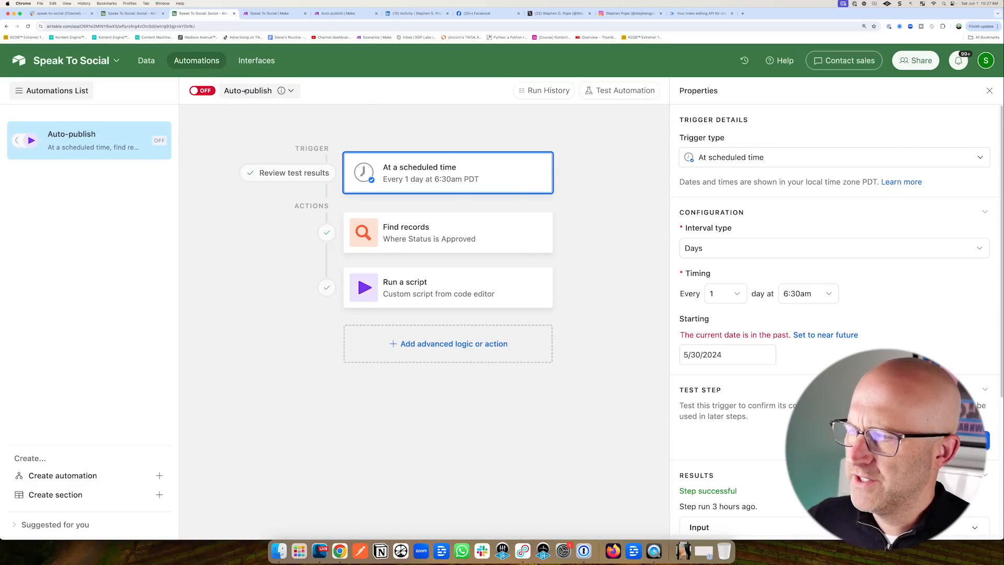
left_click_drag(468, 95, 437, 156)
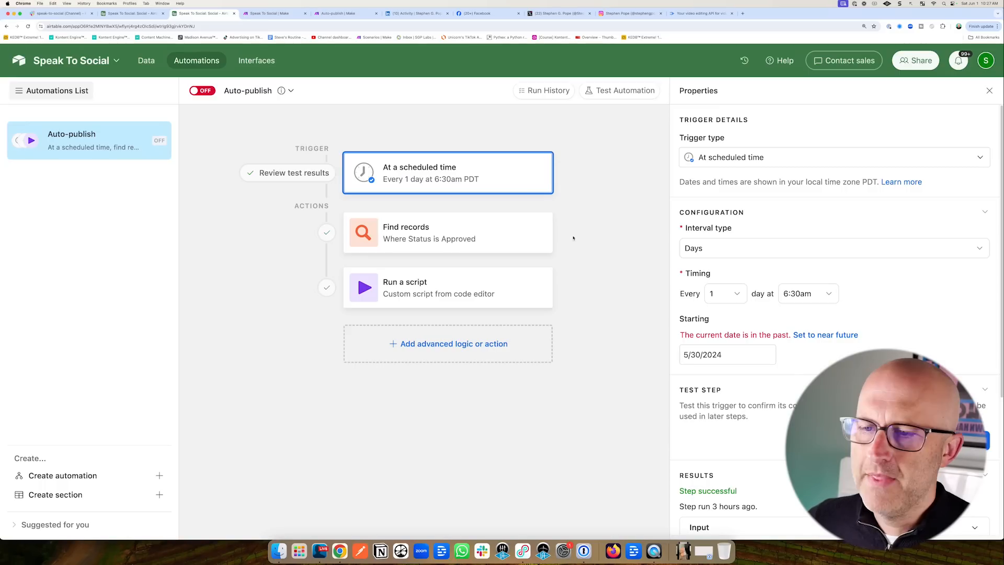
left_click_drag(597, 192, 526, 228)
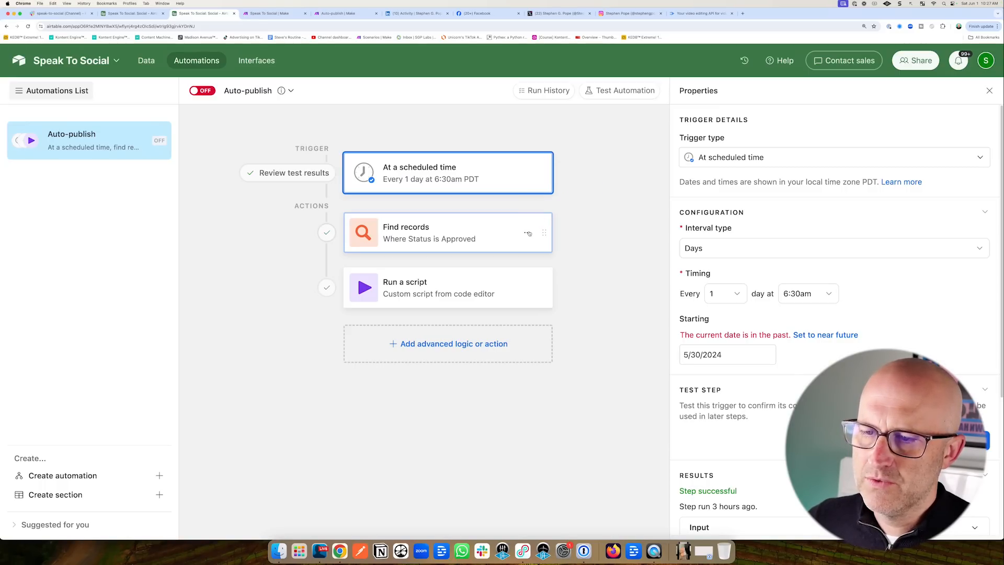
In the Social table, check row 1's Review status and the Publish view.
key("ctrl+shift+Tab")
left_click_drag(531, 181, 592, 155)
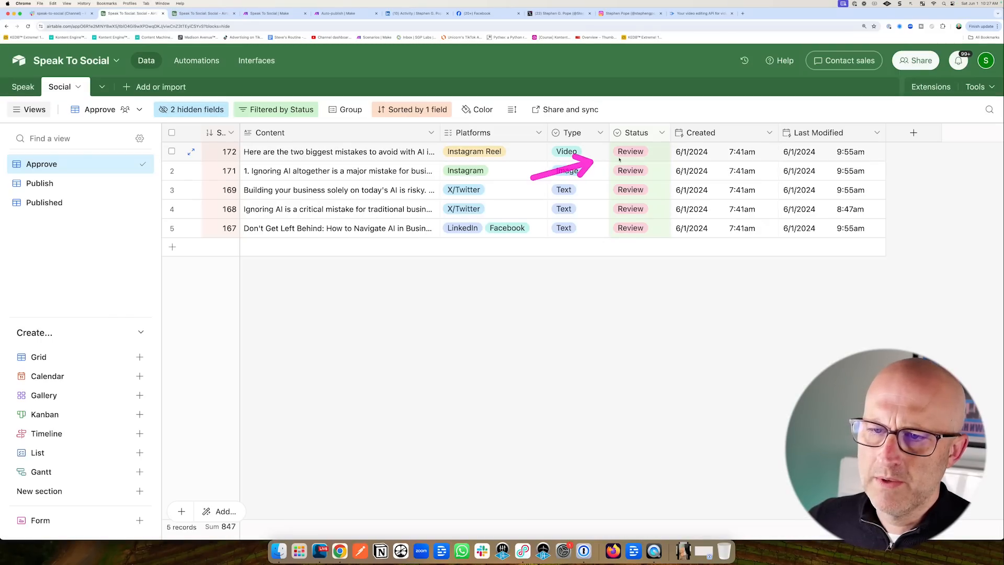
left_click(629, 158)
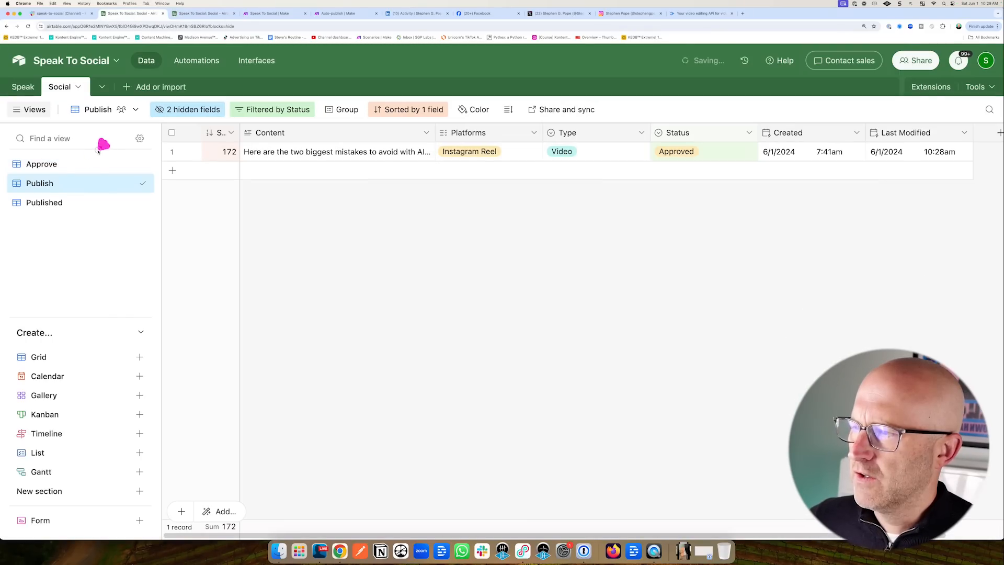
left_click_drag(102, 145, 65, 178)
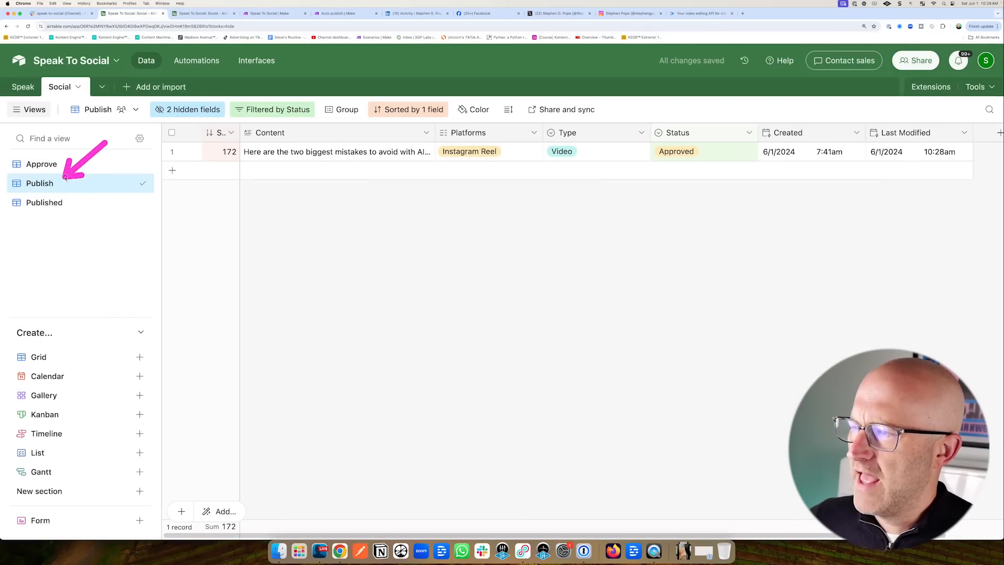
Review the Approved condition and Run a script step, then show Make's Auto-publish webhook.
key("ctrl+Tab")
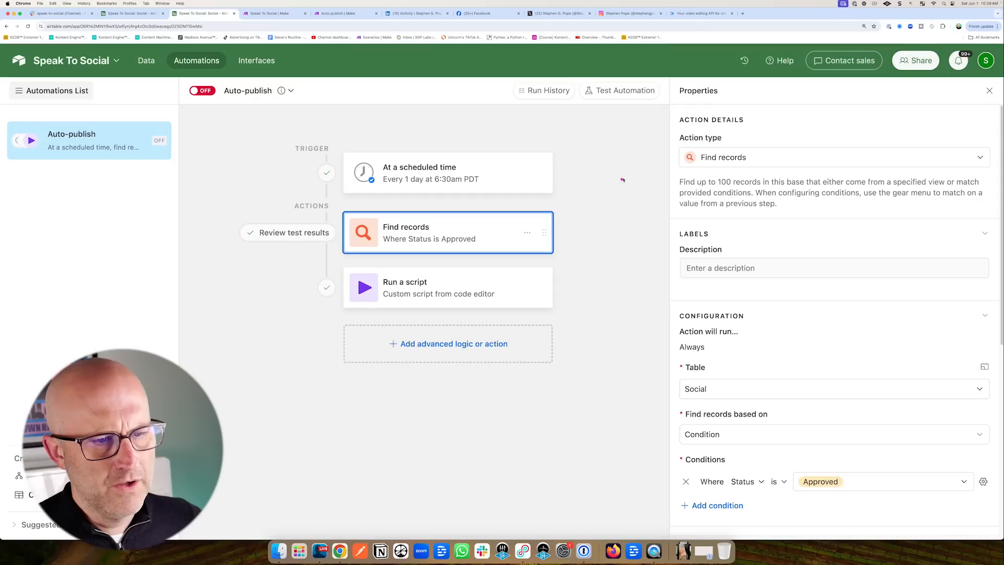
left_click_drag(626, 177, 571, 216)
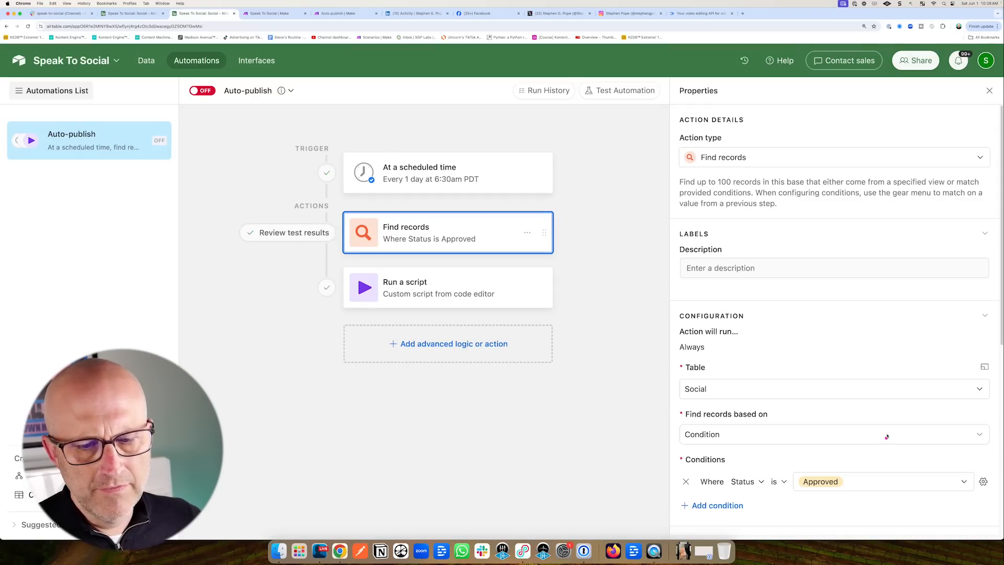
left_click_drag(884, 403, 849, 460)
left_click(539, 285)
left_click_drag(594, 249, 535, 273)
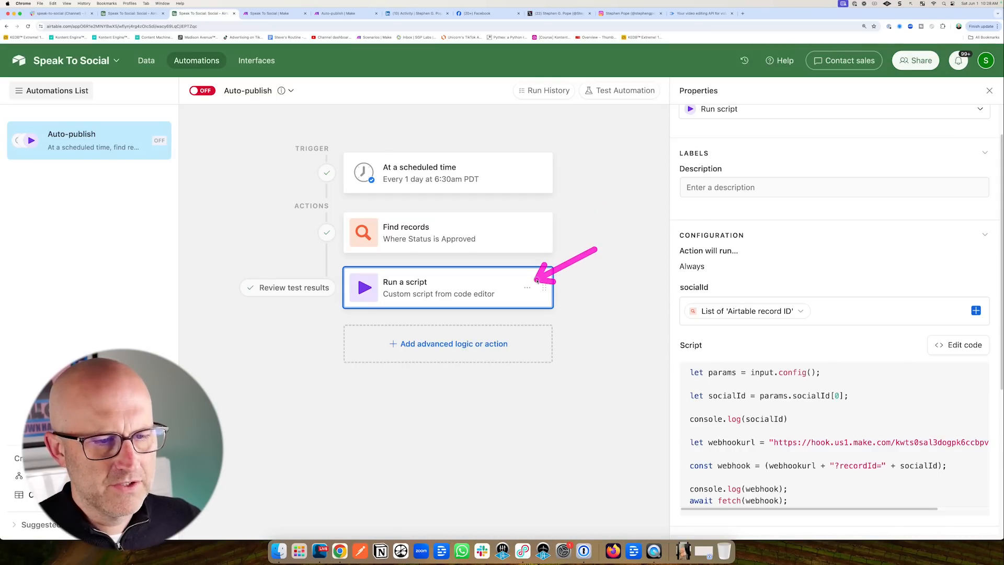
left_click(342, 13)
mouse_move(94, 209)
left_mouse_down()
mouse_move(126, 240)
mouse_move(241, 166)
left_mouse_up()
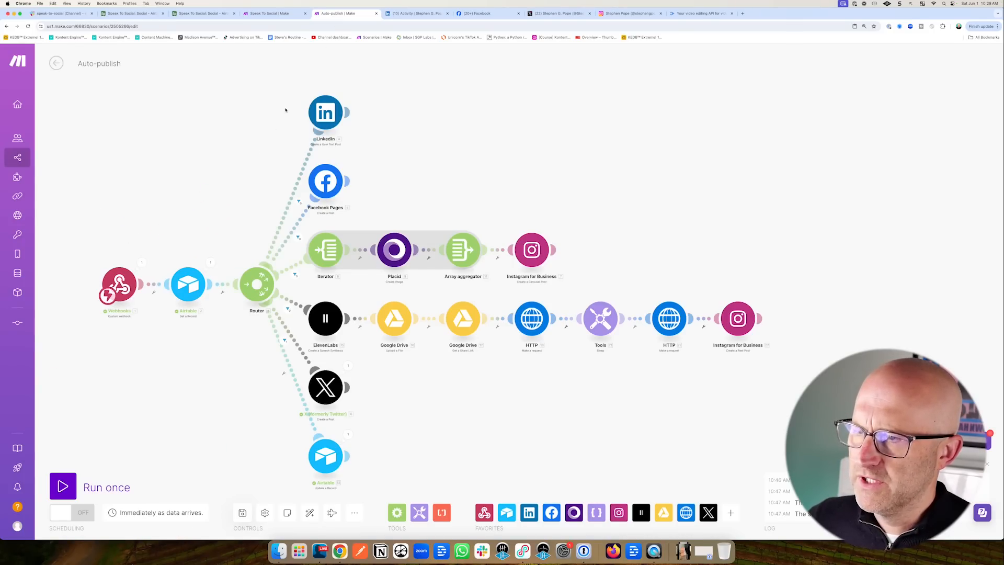
Point out the LinkedIn, Facebook Pages, Instagram carousel and Instagram reel modules.
left_click_drag(412, 75, 364, 108)
left_click_drag(419, 146, 367, 180)
left_click_drag(617, 196, 571, 233)
left_click_drag(762, 250, 752, 283)
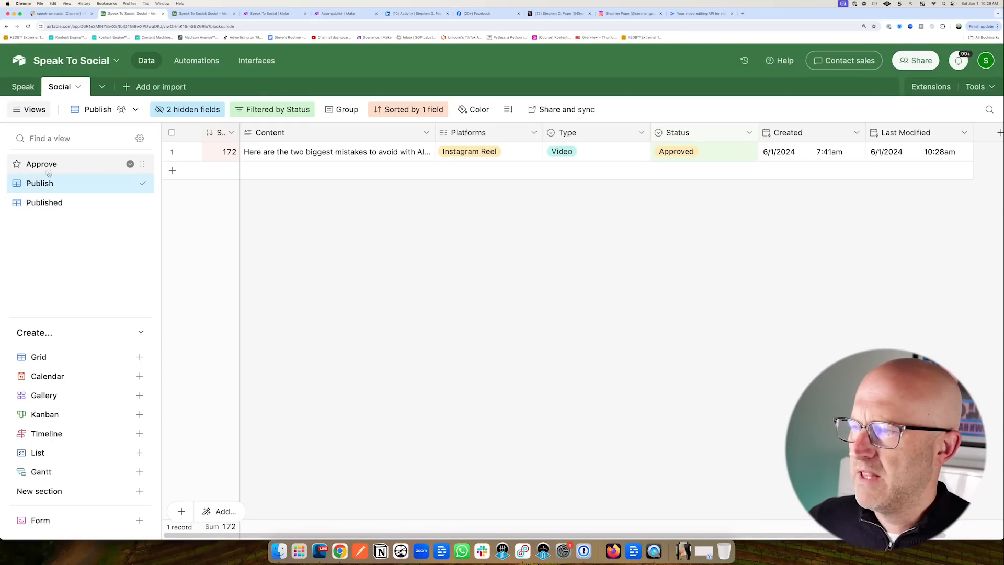
Show Airtable's Approve view with its X/Twitter and LinkedIn/Facebook records.
left_click(131, 163)
mouse_move(569, 117)
left_mouse_down()
mouse_move(503, 160)
mouse_move(501, 182)
left_mouse_up()
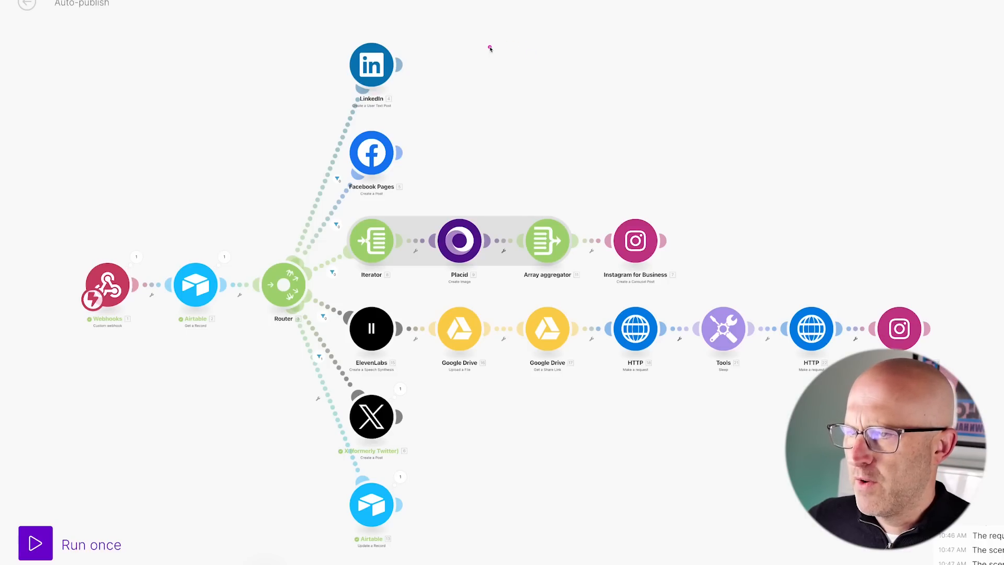
mouse_move(490, 48)
left_mouse_down()
mouse_move(430, 51)
mouse_move(428, 137)
left_mouse_up()
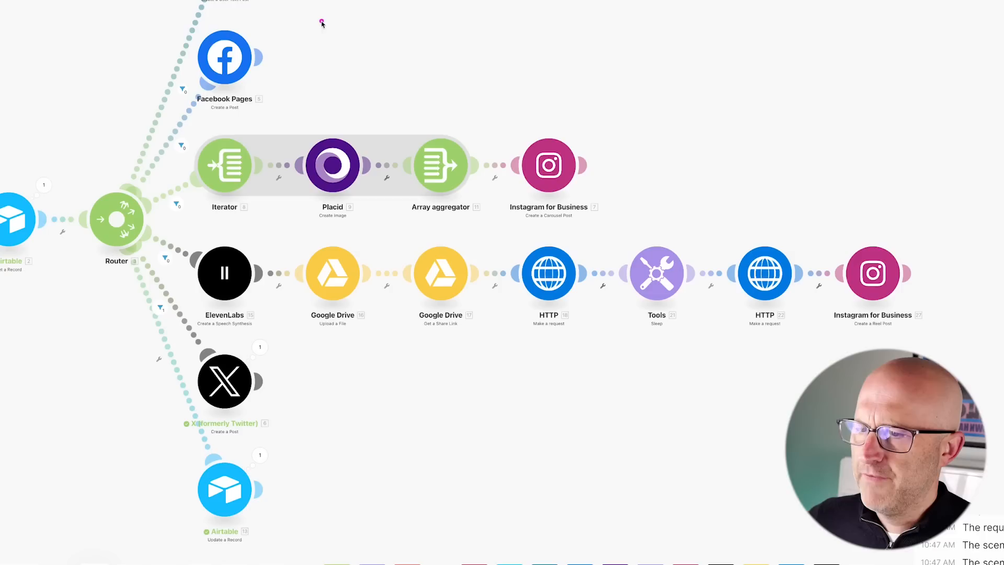
Note the Placid image module, then open the first Instagram carousel post and advance two slides.
mouse_move(322, 21)
left_mouse_down()
mouse_move(307, 110)
mouse_move(333, 121)
left_mouse_up()
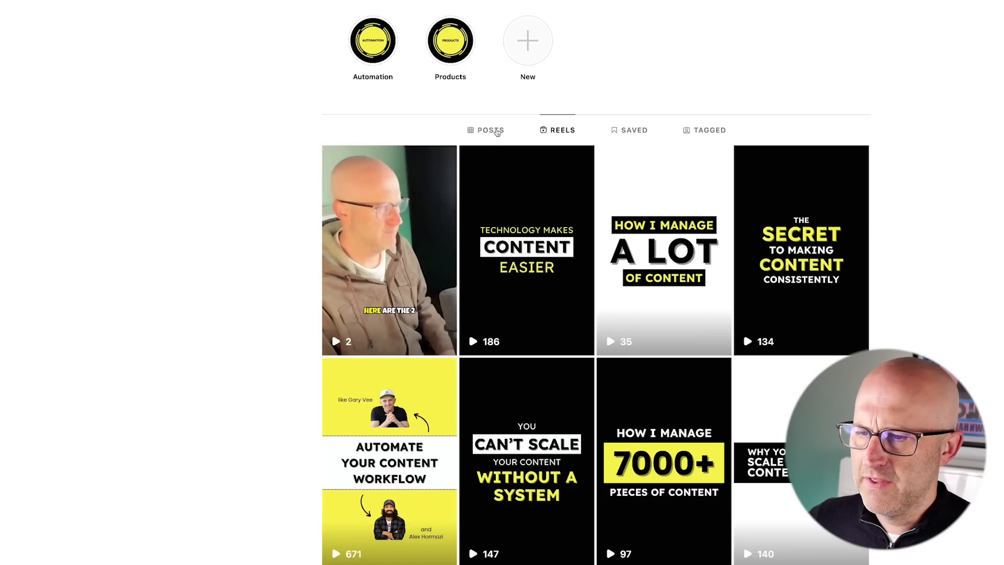
left_click(496, 132)
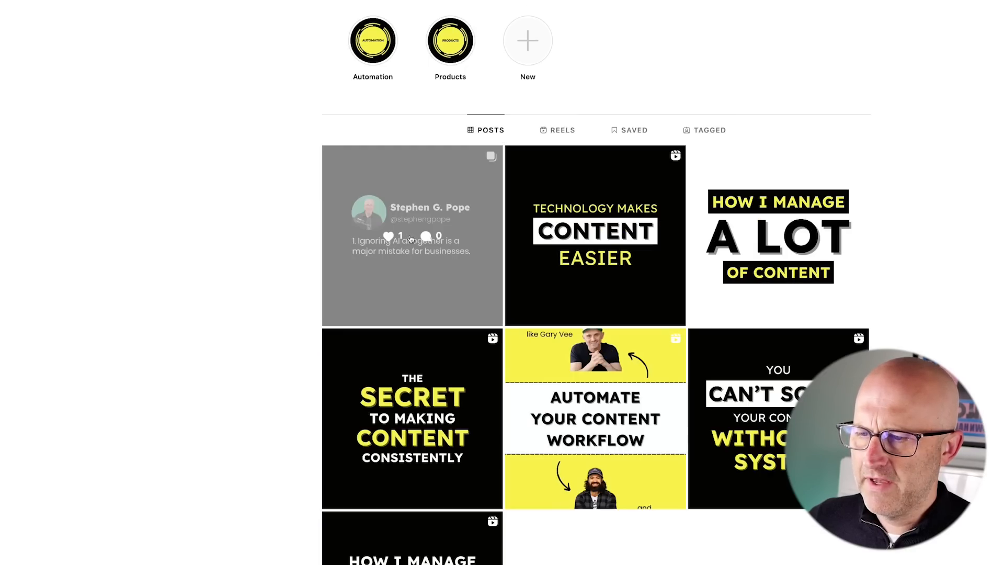
left_click(411, 239)
left_click(638, 291)
left_click(639, 292)
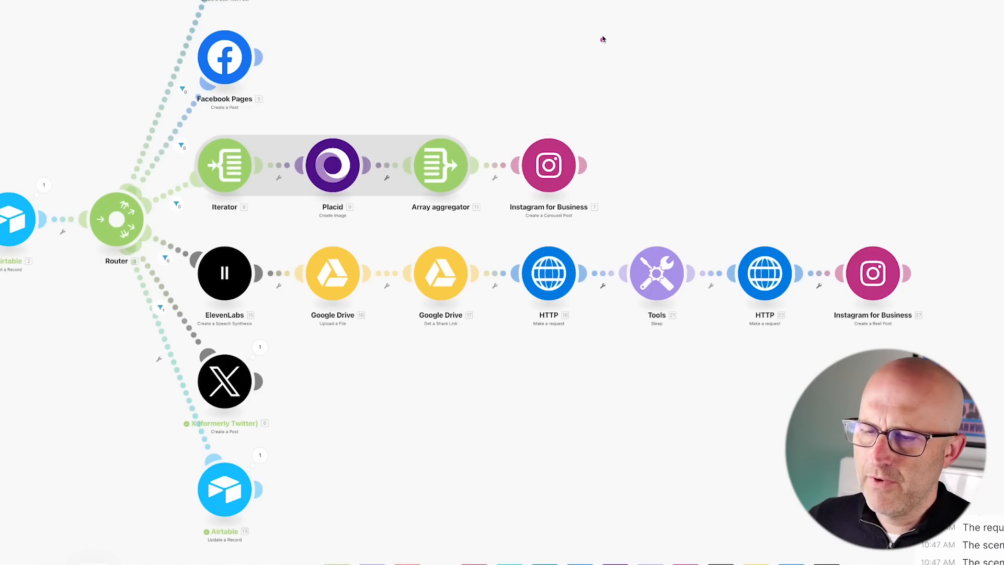
Point out the Instagram for Business module, then open the profile's newest reel.
left_click_drag(603, 40, 568, 120)
left_click_drag(410, 39, 372, 101)
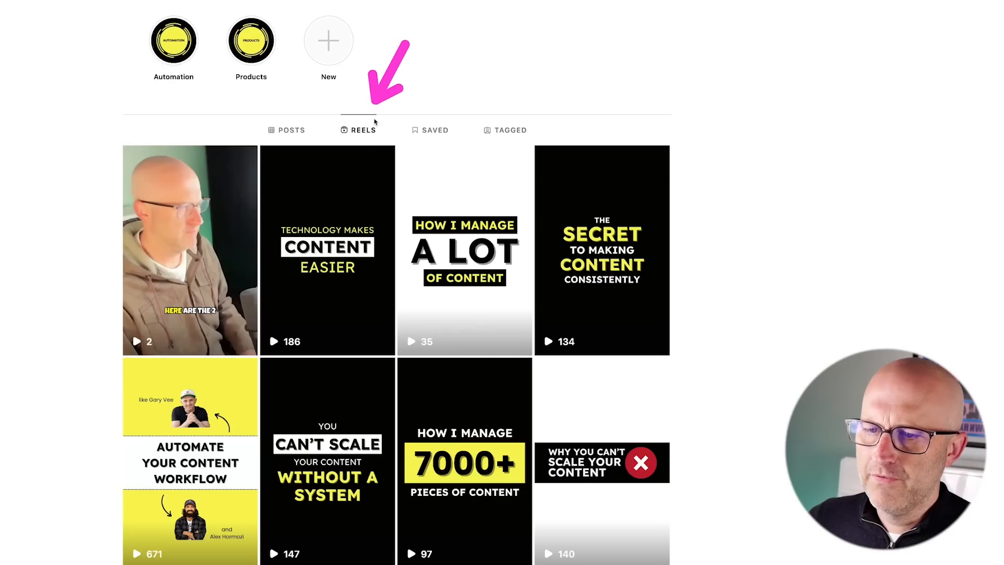
left_click(220, 208)
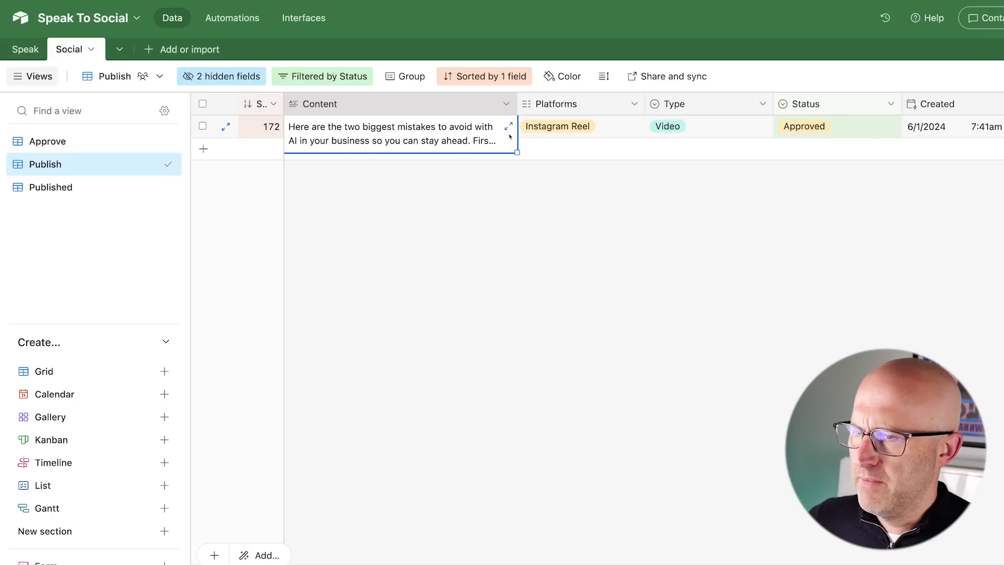
left_click(511, 131)
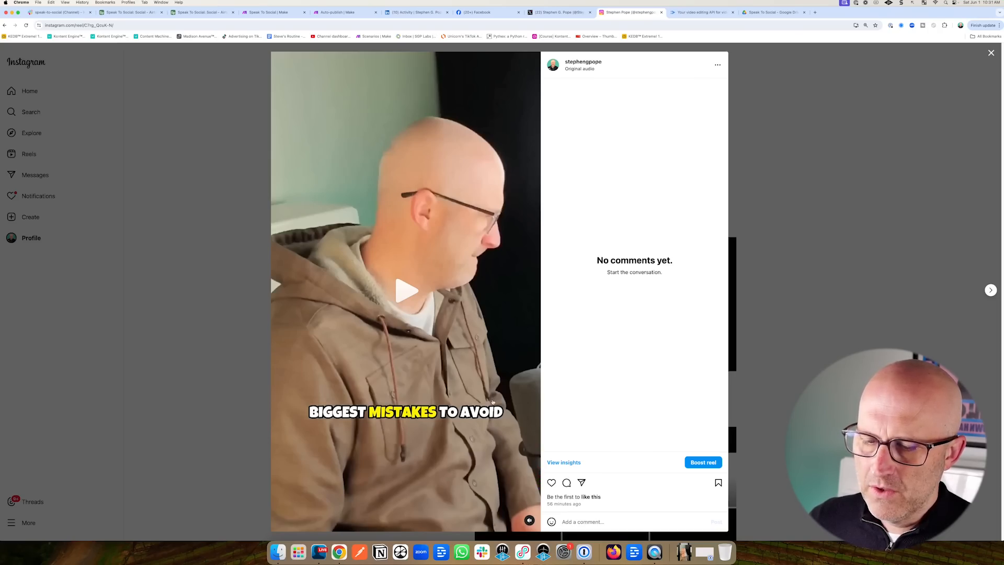
Play the biggest-mistakes reel briefly, then pause it.
left_click(403, 286)
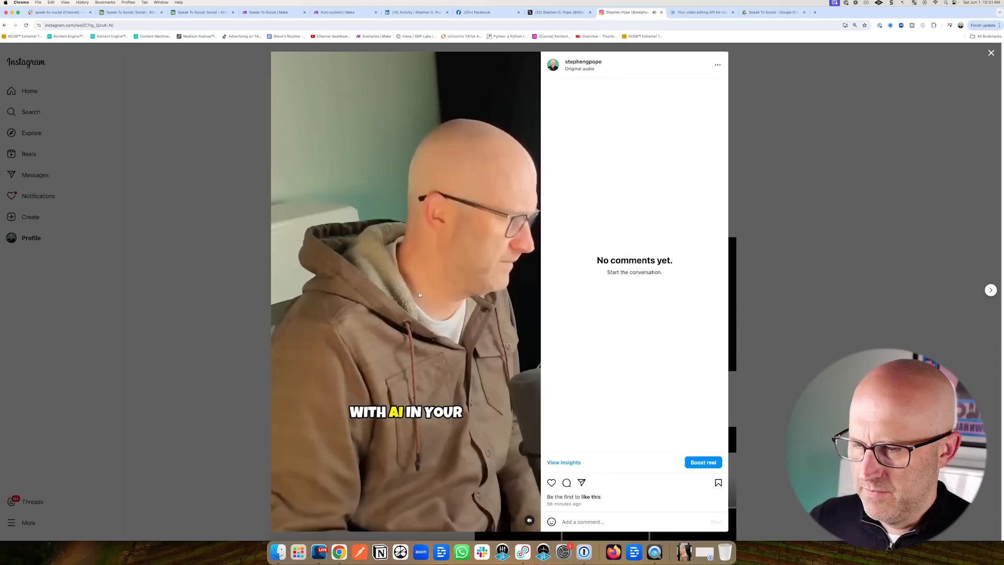
left_click(413, 332)
mouse_move(331, 339)
left_mouse_down()
mouse_move(386, 381)
mouse_move(418, 391)
left_mouse_up()
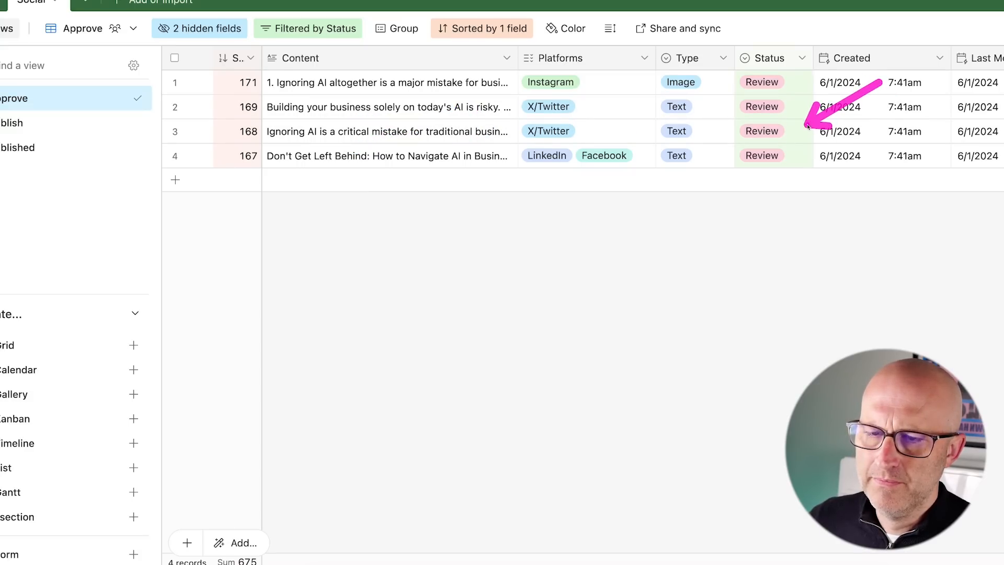
Expand row 1's full content text, then close it.
left_click(491, 82)
left_click(511, 84)
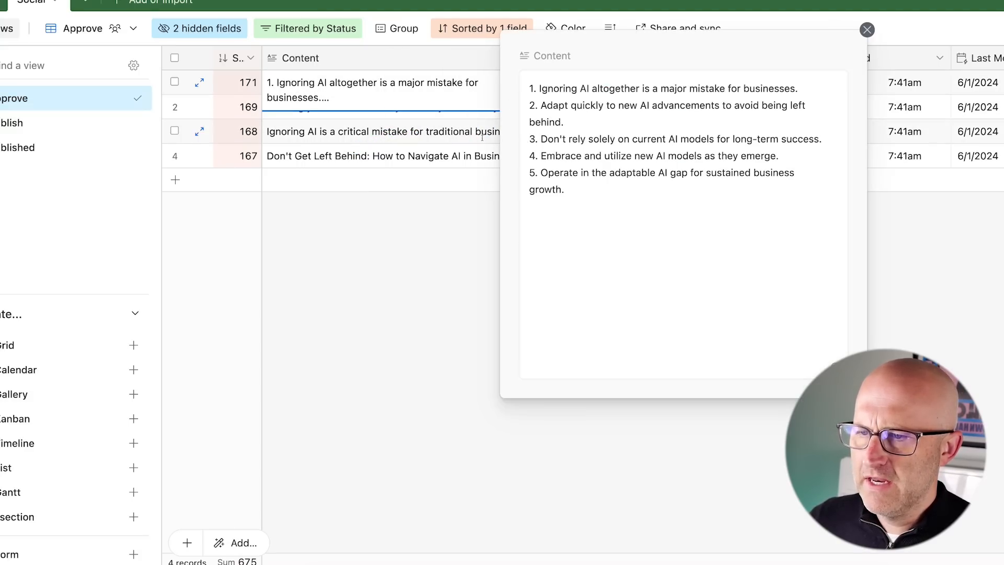
left_click(933, 204)
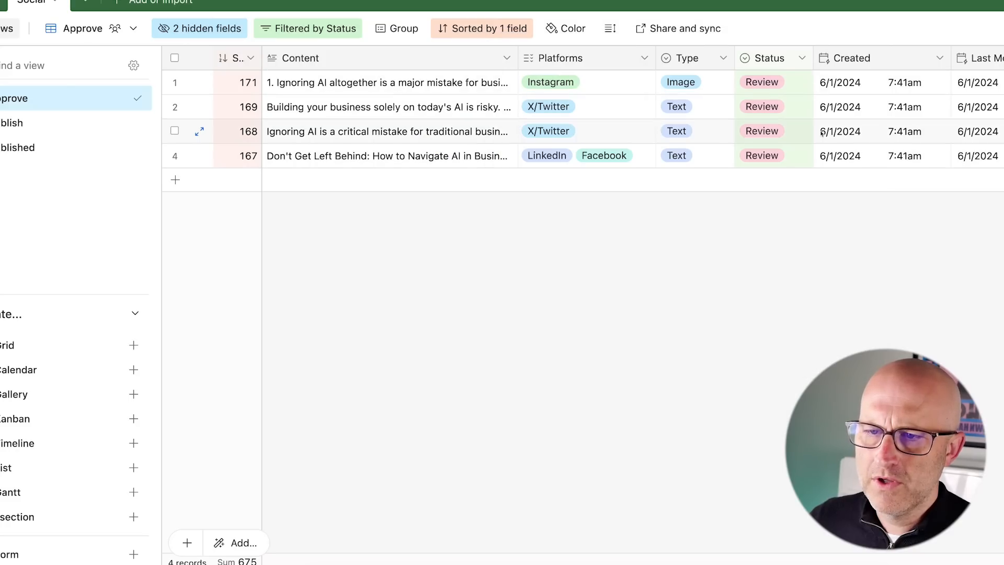
Change reel record 172's status from Approved to Published and check the Published view.
double_click(794, 84)
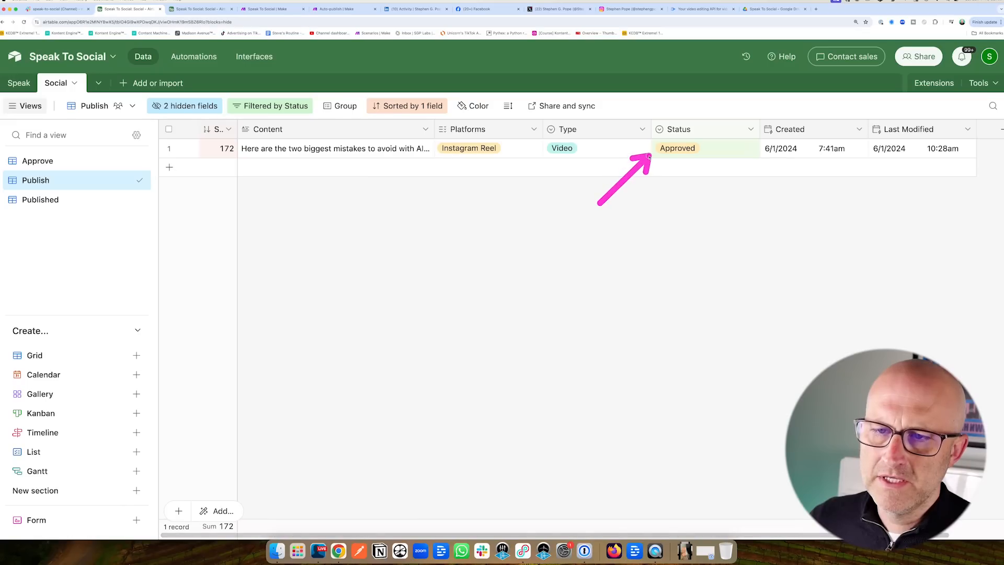
left_click(697, 150)
left_click(698, 150)
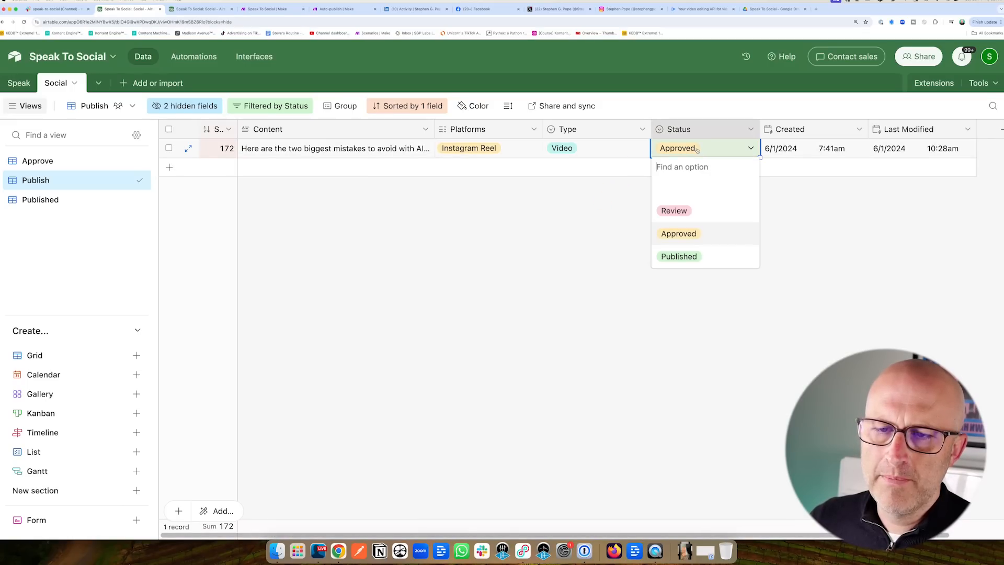
left_click(683, 256)
left_click(43, 201)
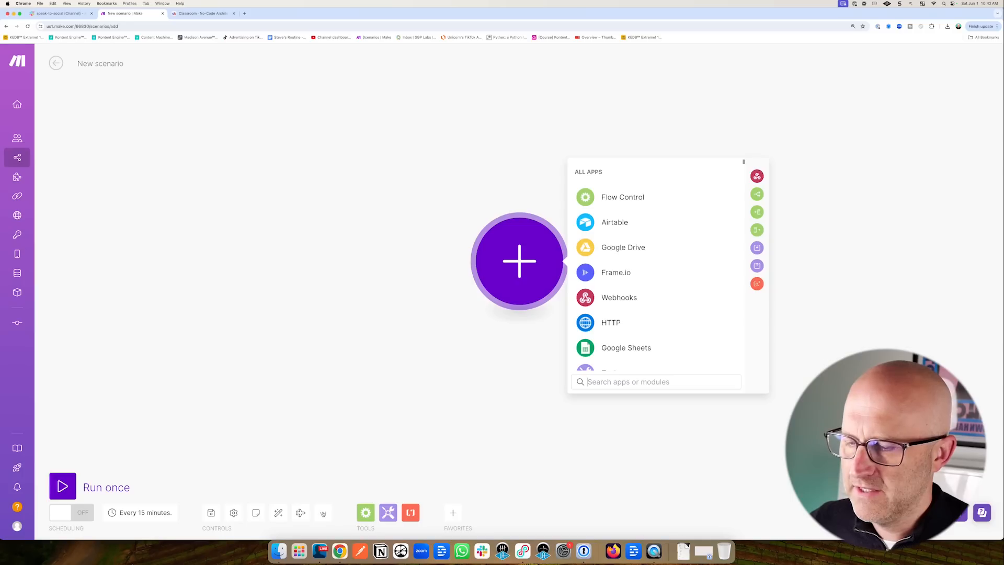
Import blueprint.json into the new scenario through Import Blueprint and save it.
left_click(323, 513)
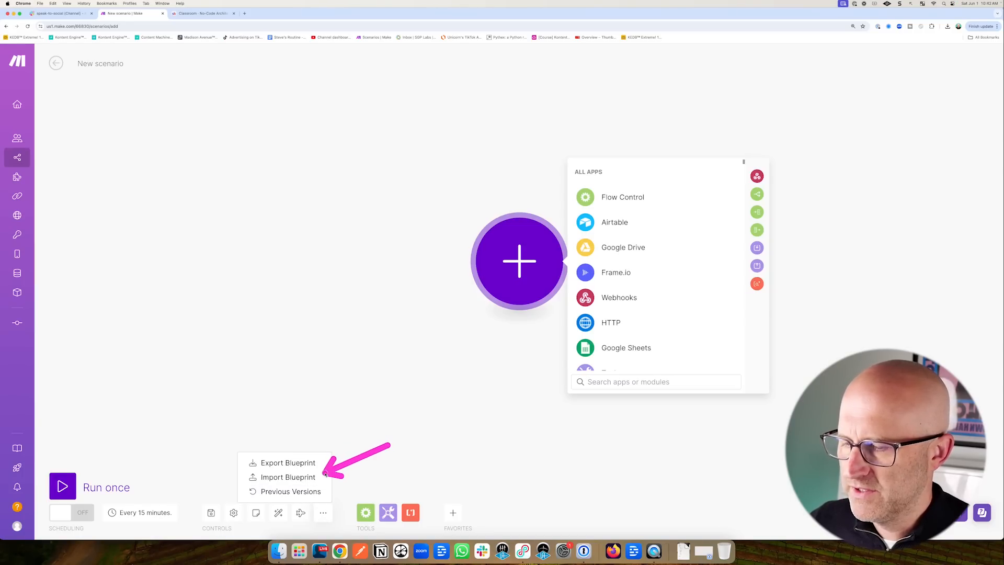
left_click(299, 478)
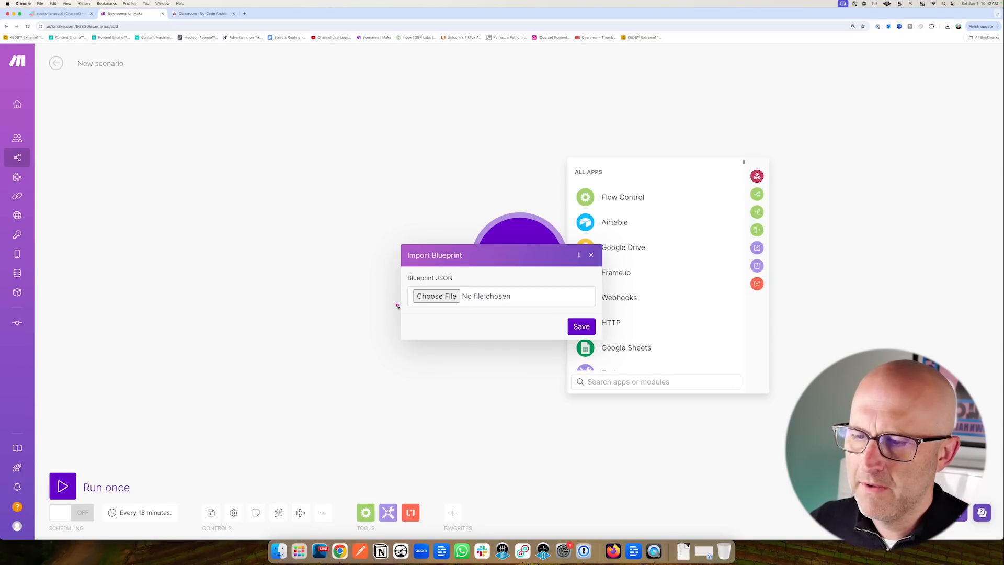
left_click(437, 296)
double_click(295, 214)
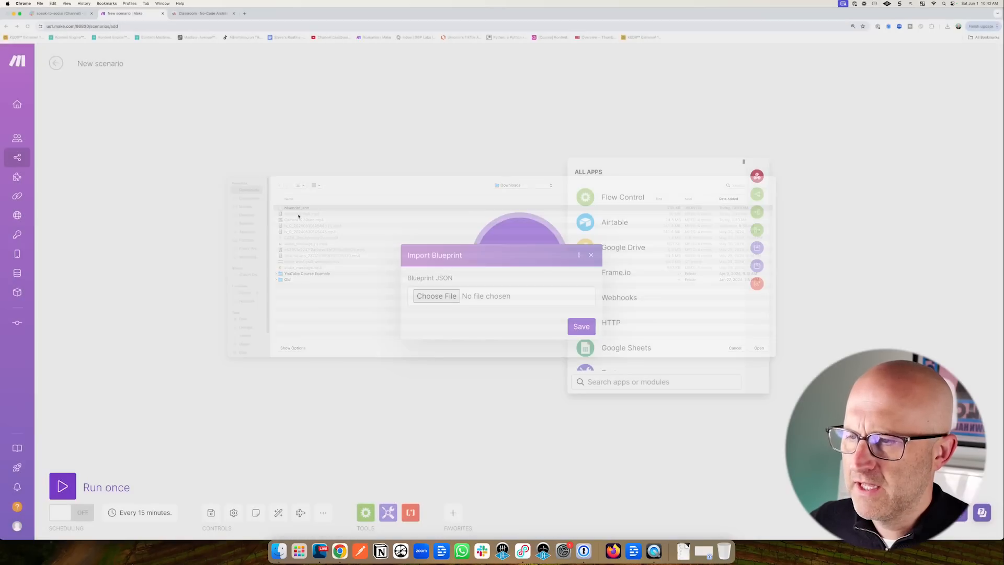
left_click(582, 327)
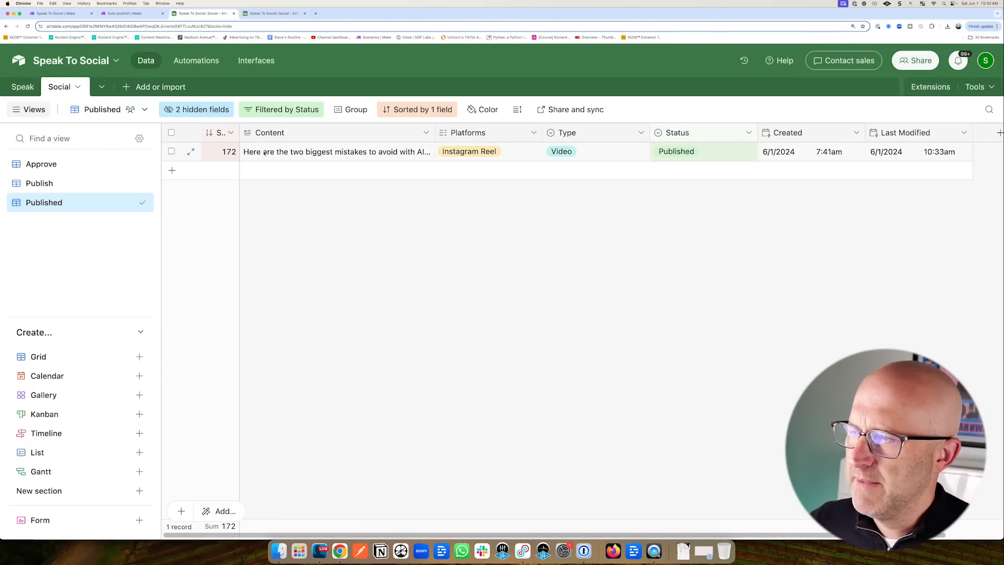
Browse the No-Code Architects Template Library course in Skool, then return to the Speak To Social scenario.
left_click(196, 61)
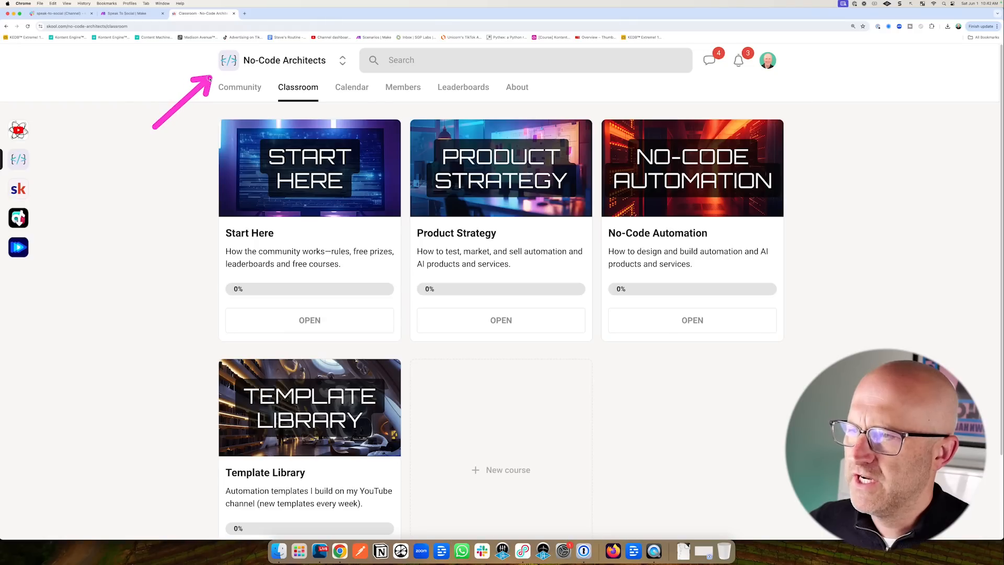
scroll(300, 178, "down", 2)
scroll(300, 178, "down", 1)
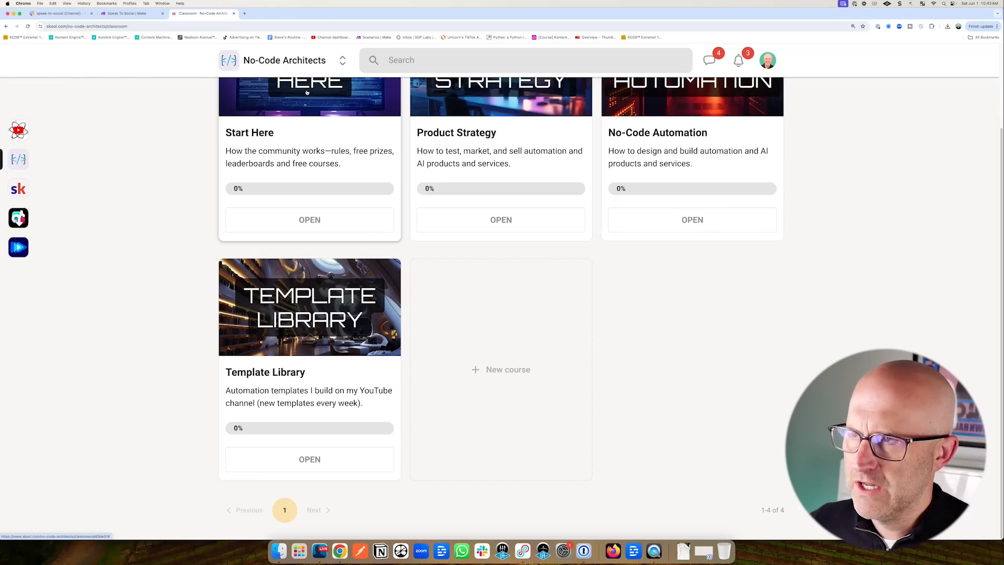
left_click(133, 15)
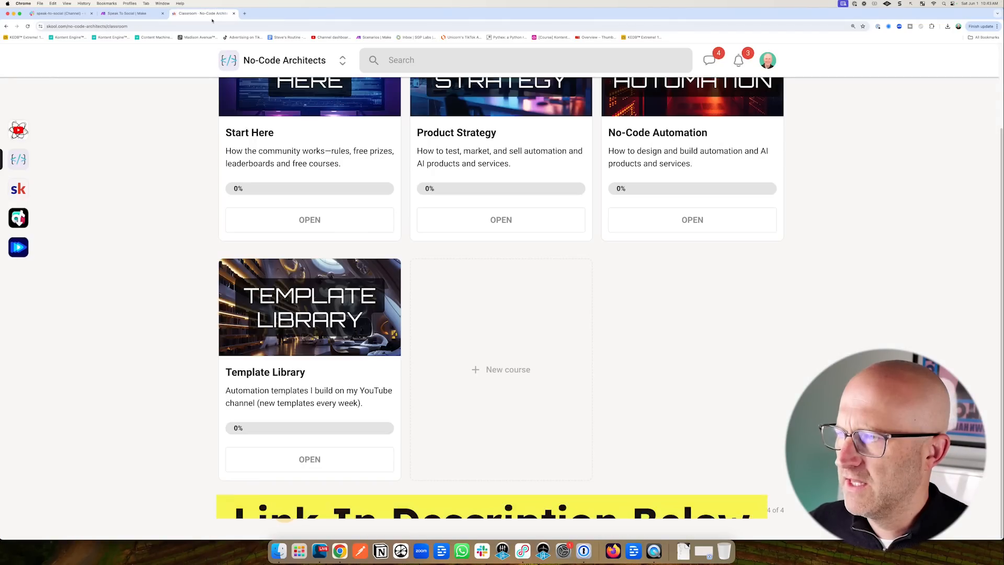
Scroll up to view the voice-note script guide's six talking points.
scroll(283, 523, "up", 4)
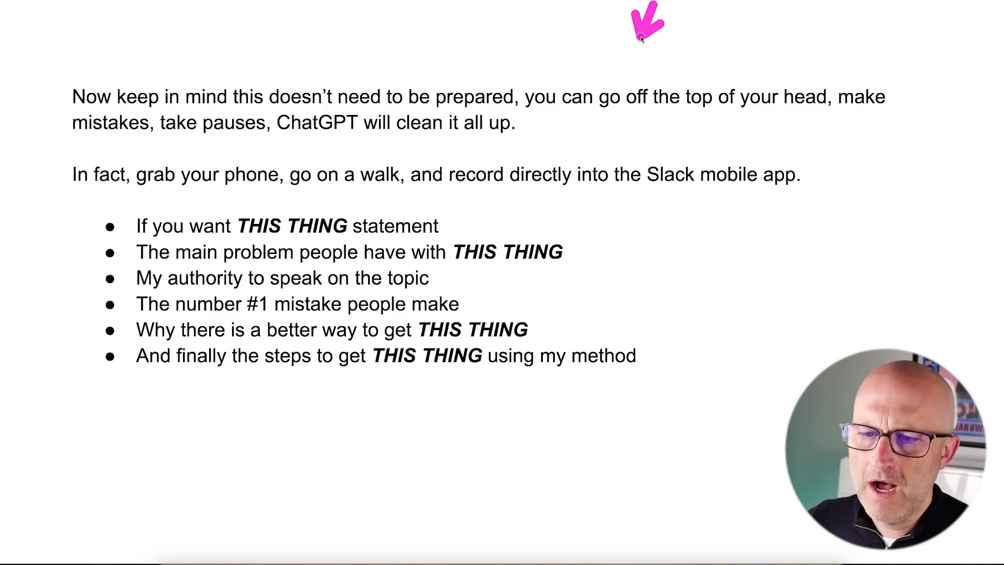
Review the opening bullets of the voice-note script outline in Google Docs.
left_click_drag(641, 37, 789, 75)
left_click_drag(989, 41, 907, 89)
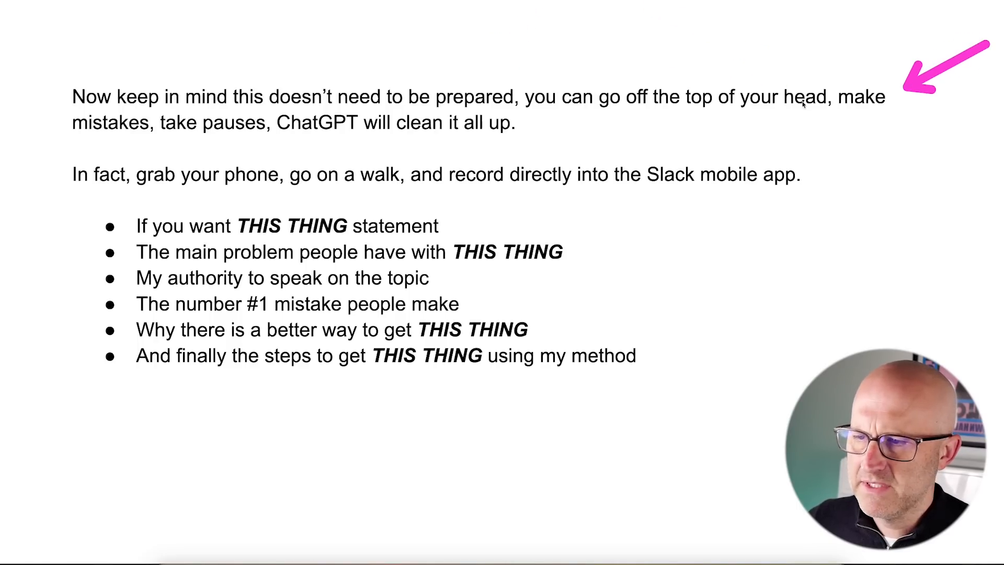
left_click_drag(243, 225, 214, 155)
mouse_move(329, 234)
left_mouse_down()
mouse_move(415, 141)
mouse_move(486, 143)
left_mouse_up()
left_click_drag(267, 69, 236, 142)
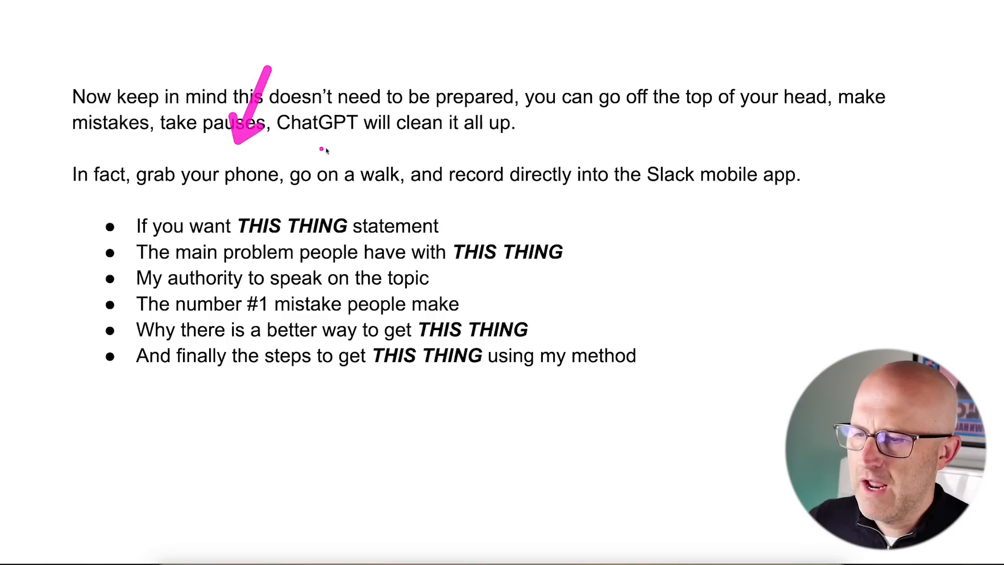
left_click_drag(398, 76, 373, 146)
mouse_move(508, 22)
left_mouse_down()
mouse_move(656, 176)
mouse_move(709, 155)
left_mouse_up()
Go through the remaining script bullets, ending on a blank new Make scenario.
scroll(717, 157, "down", 1)
left_click_drag(625, 123, 463, 187)
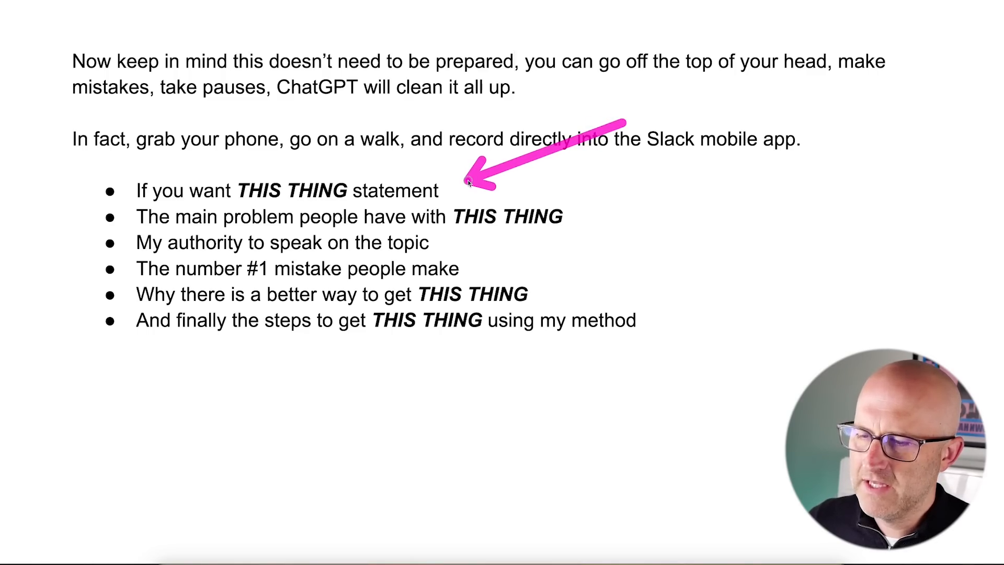
mouse_move(624, 123)
left_mouse_down()
mouse_move(578, 207)
mouse_move(455, 220)
mouse_move(515, 277)
left_mouse_up()
mouse_move(274, 90)
left_mouse_down()
mouse_move(188, 144)
mouse_move(304, 166)
left_mouse_up()
mouse_move(525, 140)
left_mouse_down()
mouse_move(345, 177)
mouse_move(479, 195)
left_mouse_up()
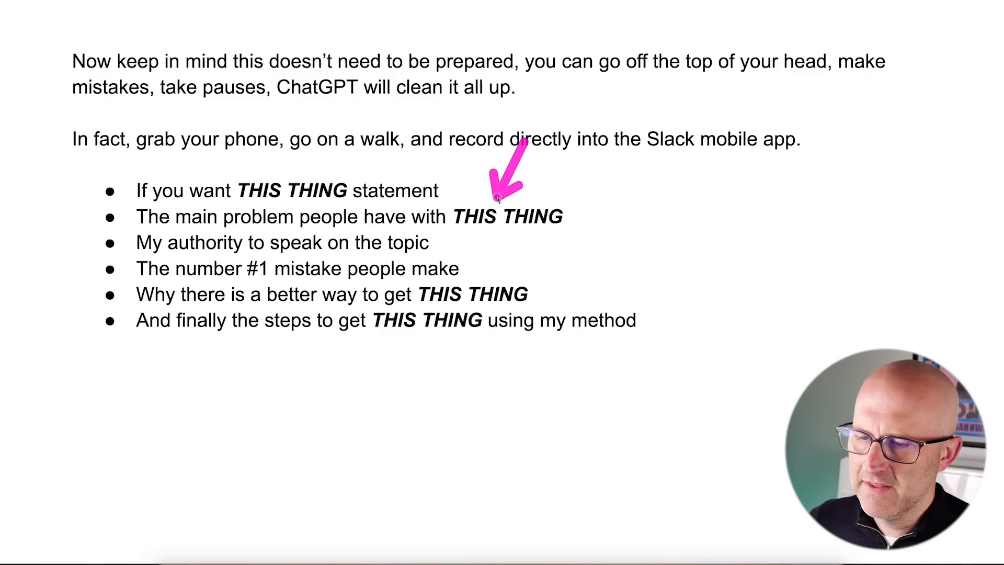
mouse_move(366, 133)
left_mouse_down()
mouse_move(199, 211)
mouse_move(402, 230)
left_mouse_up()
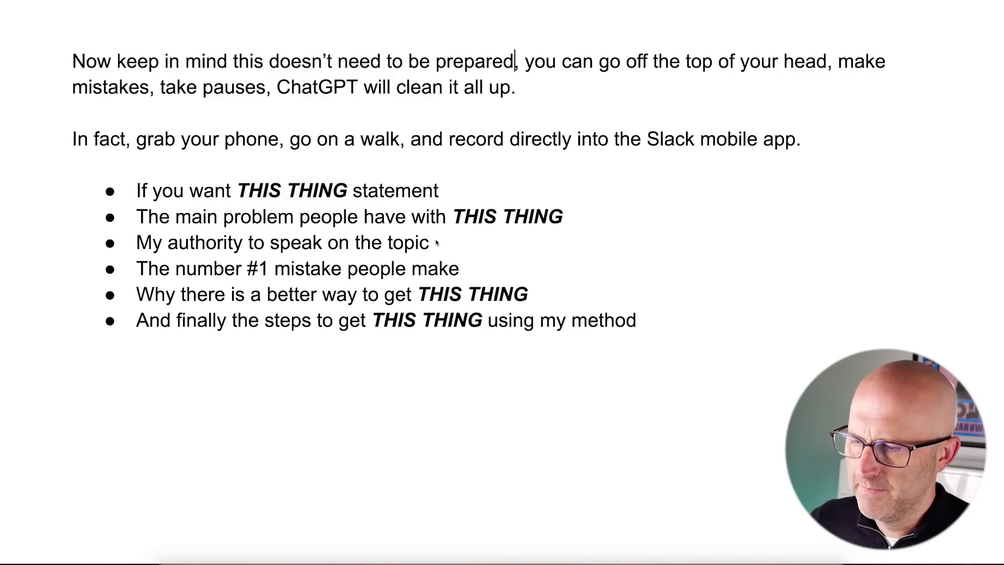
left_click_drag(573, 241, 480, 269)
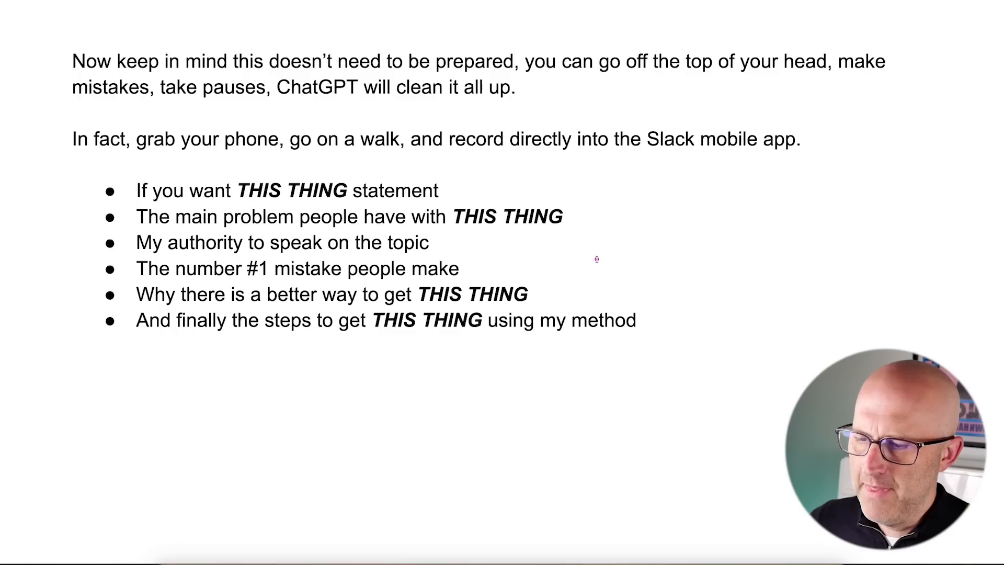
left_click_drag(611, 243, 544, 284)
mouse_move(317, 461)
left_mouse_down()
mouse_move(300, 431)
mouse_move(370, 359)
mouse_move(375, 367)
left_mouse_up()
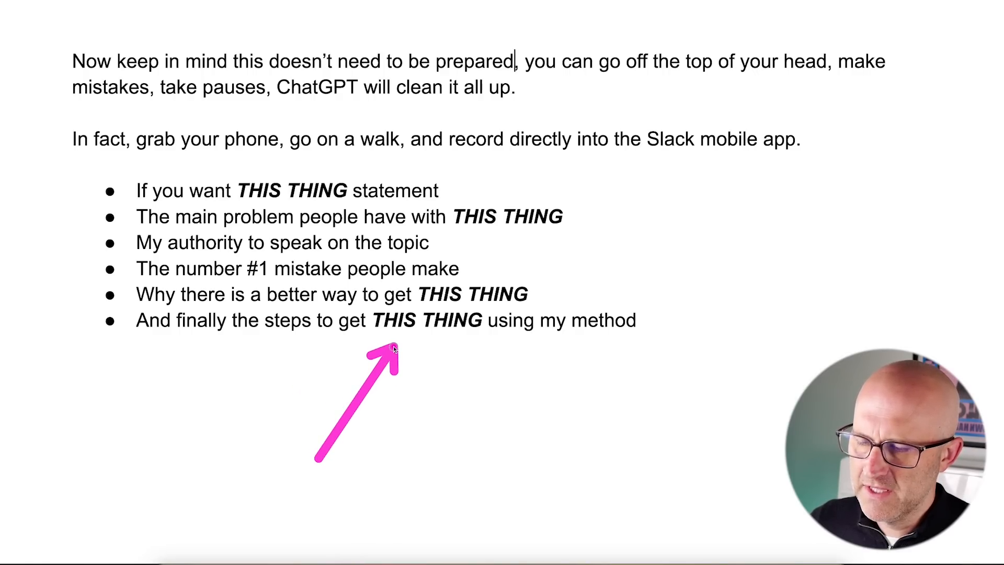
mouse_move(750, 185)
left_mouse_down()
mouse_move(616, 206)
mouse_move(509, 247)
mouse_move(545, 273)
mouse_move(649, 297)
left_mouse_up()
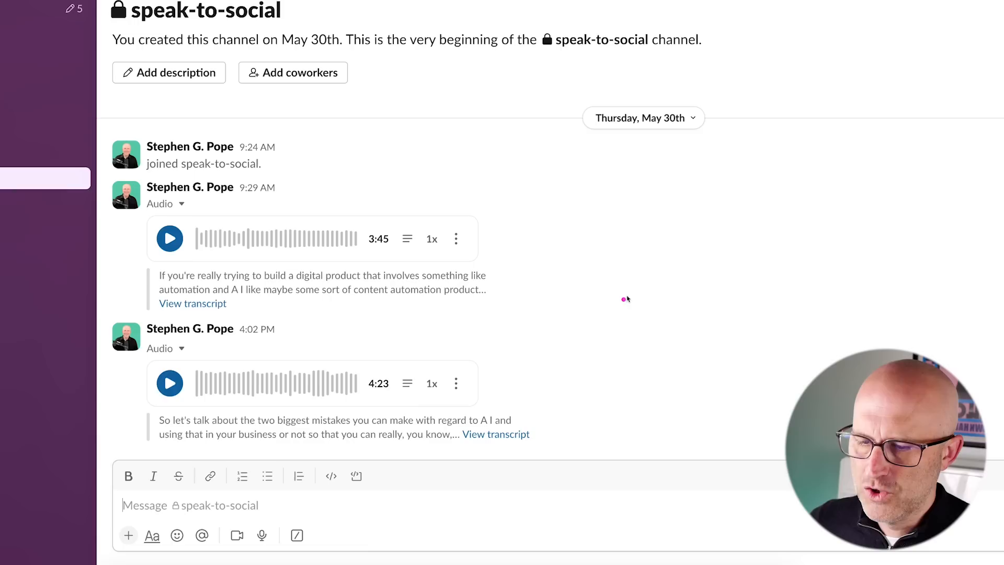
mouse_move(639, 286)
left_mouse_down()
mouse_move(501, 356)
mouse_move(505, 368)
left_mouse_up()
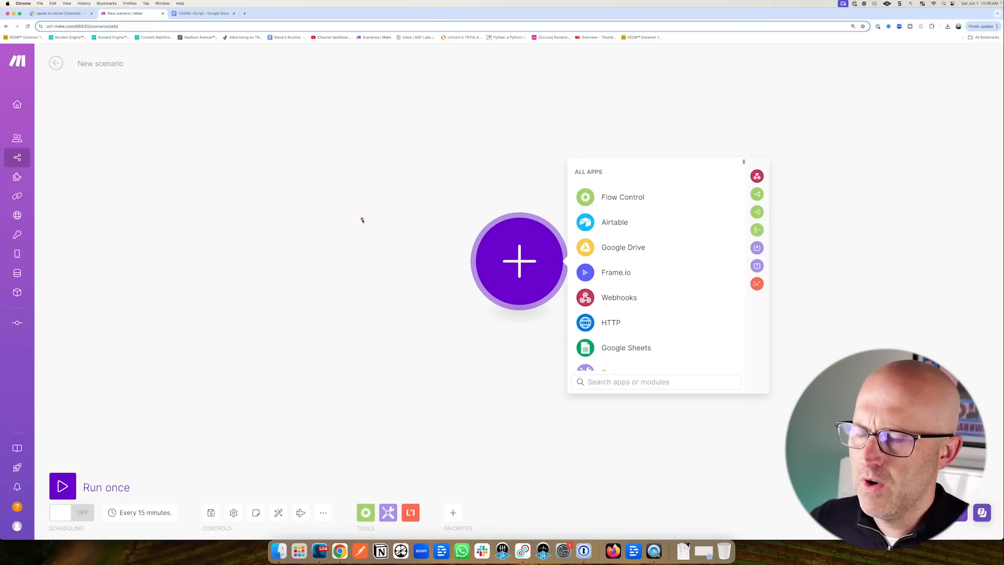
Add a Slack Watch Private Channel Messages trigger as the scenario's first module.
left_click(444, 243)
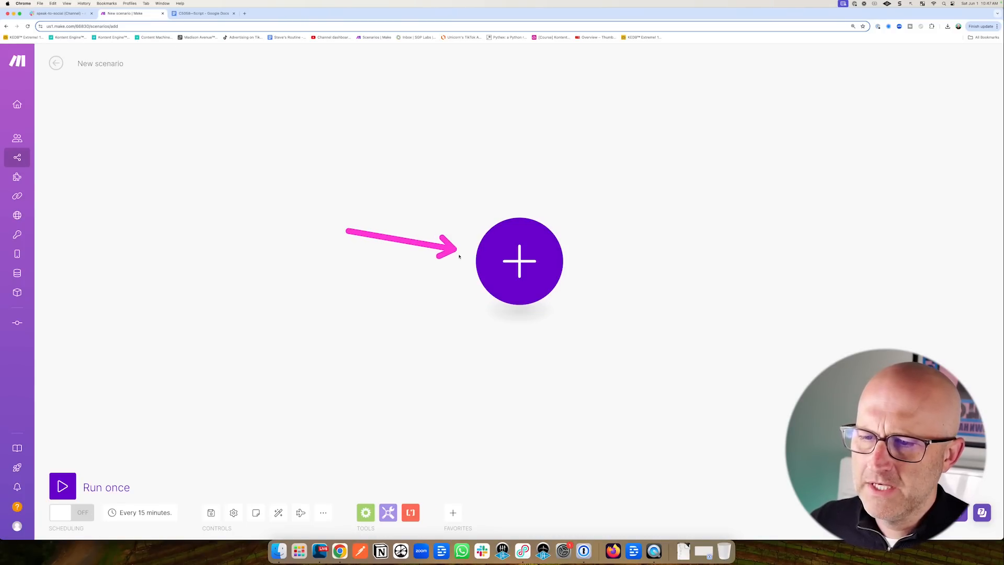
left_click(521, 258)
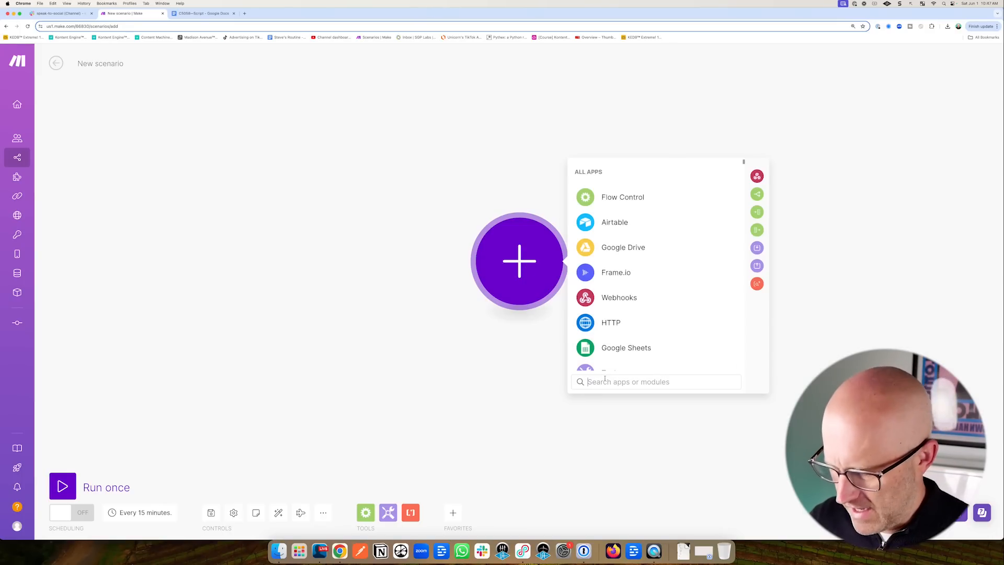
type("slack")
left_click(617, 179)
mouse_move(631, 232)
left_mouse_down()
mouse_move(635, 264)
mouse_move(662, 267)
left_mouse_up()
left_click(672, 277)
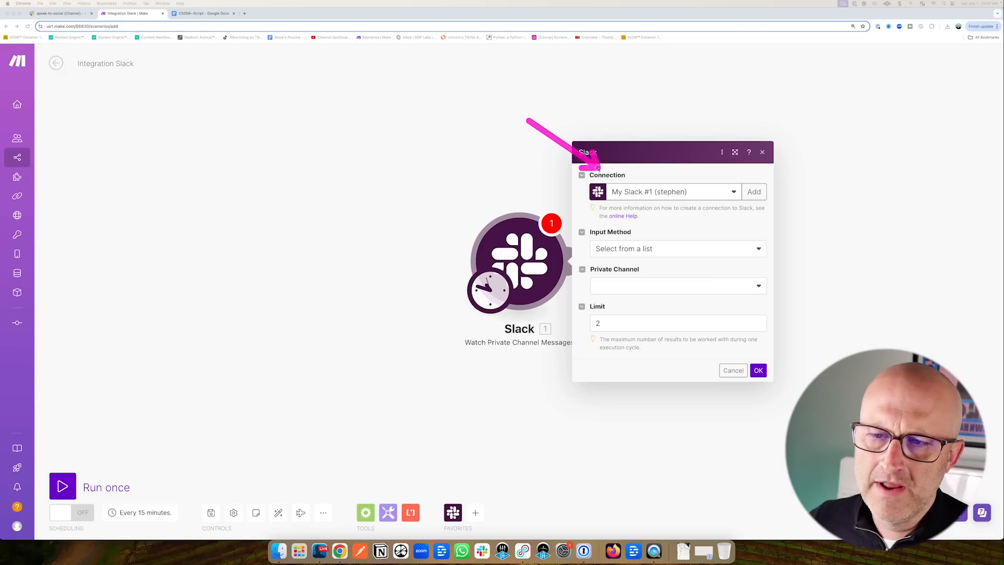
Set the trigger's private channel to speak-to-social and save it.
left_click_drag(680, 205, 649, 226)
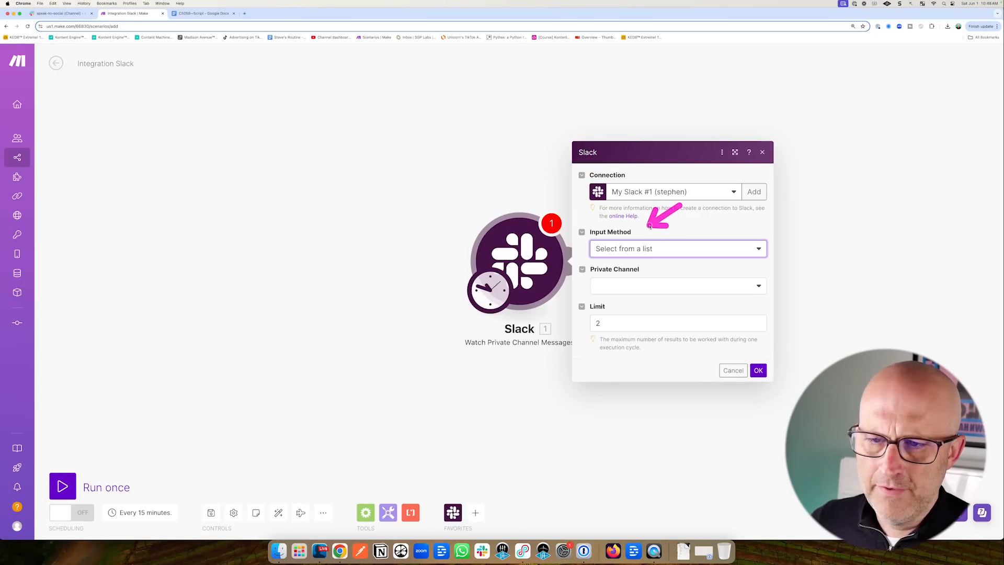
left_click_drag(519, 268, 580, 285)
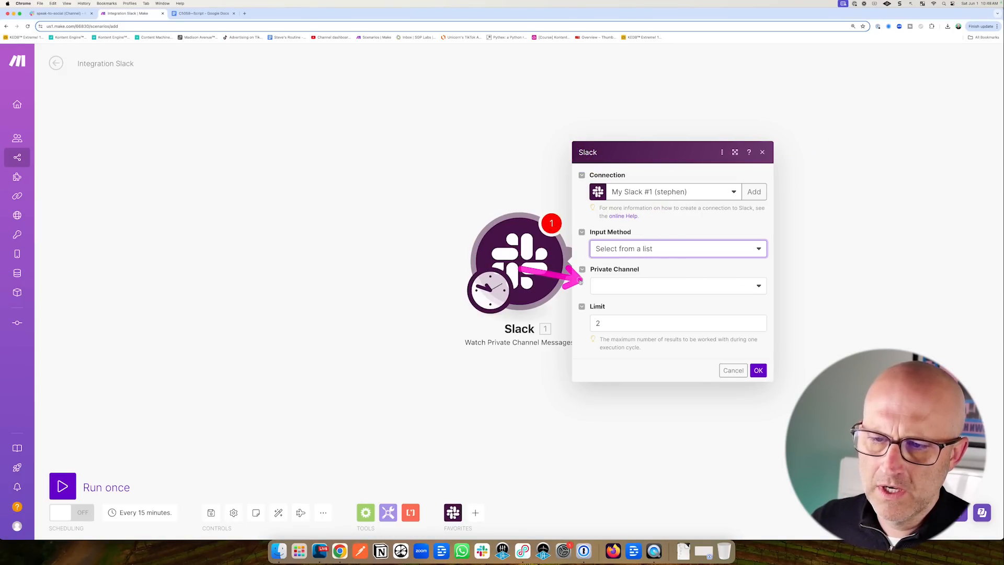
left_click(624, 285)
left_click_drag(694, 311, 640, 344)
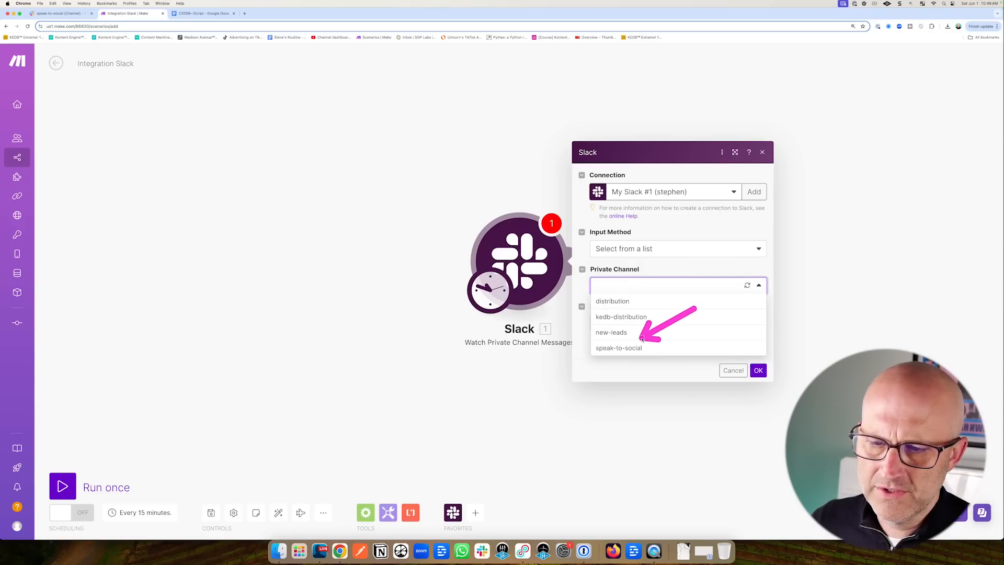
left_click(629, 348)
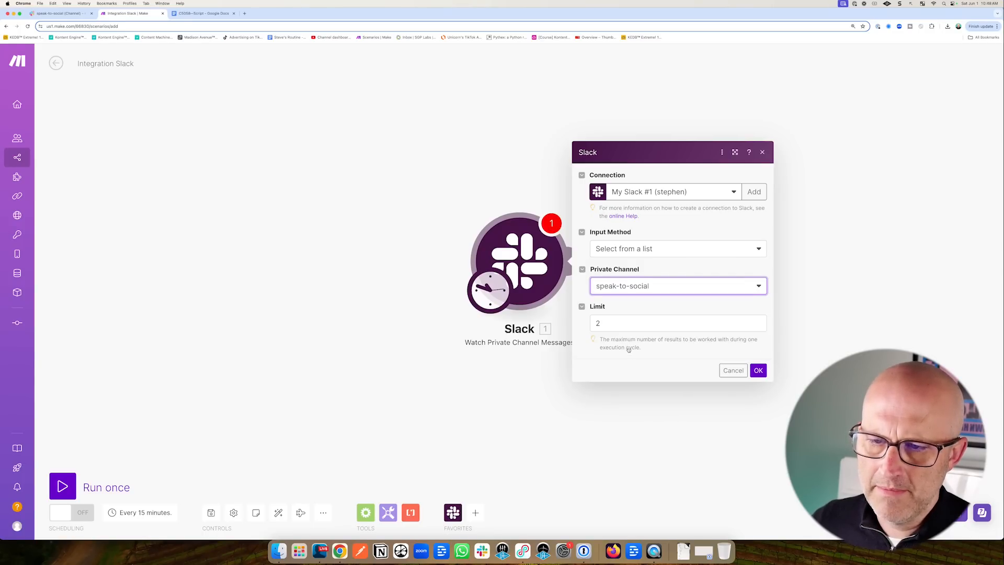
left_click(759, 371)
key("ctrl+shift+Tab")
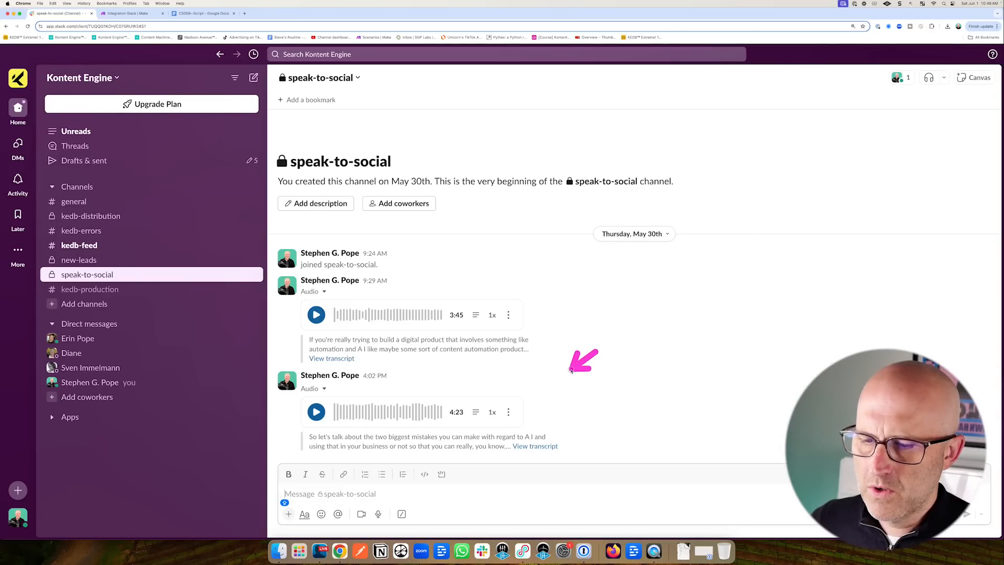
Review the speak-to-social voice notes and script document, then return to the Make scenario.
left_click_drag(571, 370, 542, 390)
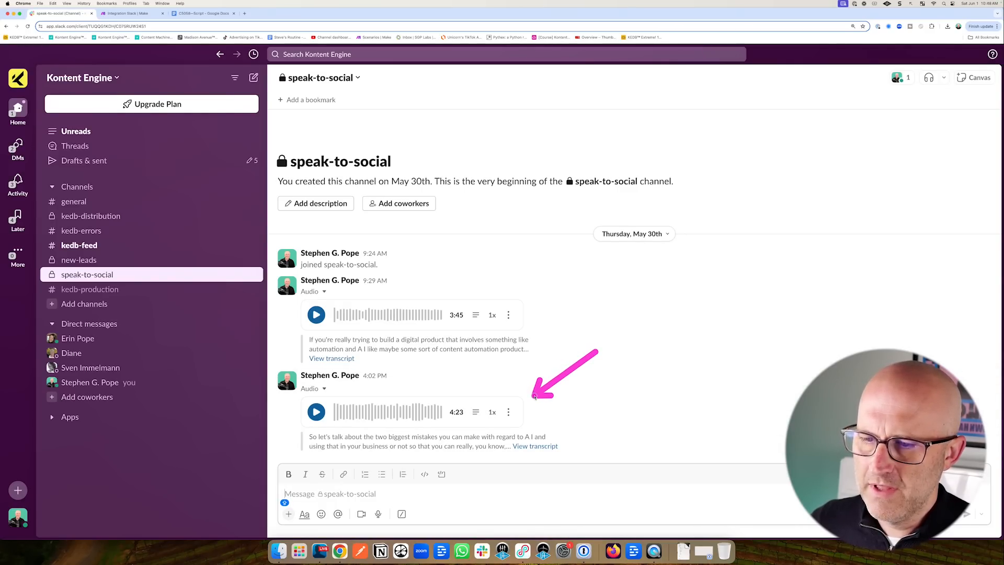
key("ctrl+shift+Tab")
mouse_move(644, 281)
left_mouse_down()
mouse_move(556, 278)
mouse_move(567, 302)
mouse_move(551, 328)
mouse_move(555, 353)
mouse_move(591, 357)
left_mouse_up()
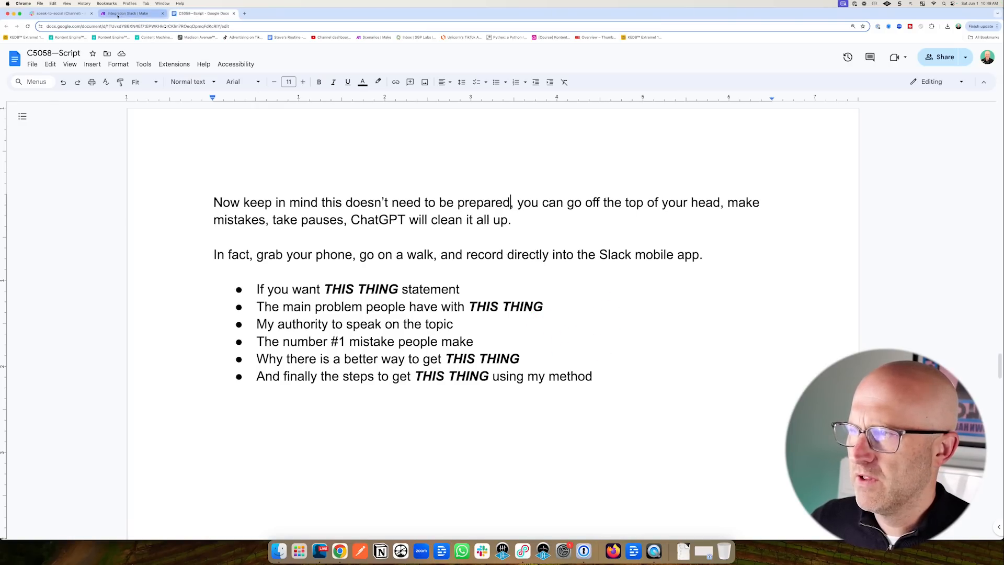
mouse_move(162, 270)
left_mouse_down()
mouse_move(219, 289)
mouse_move(219, 348)
mouse_move(213, 331)
left_mouse_up()
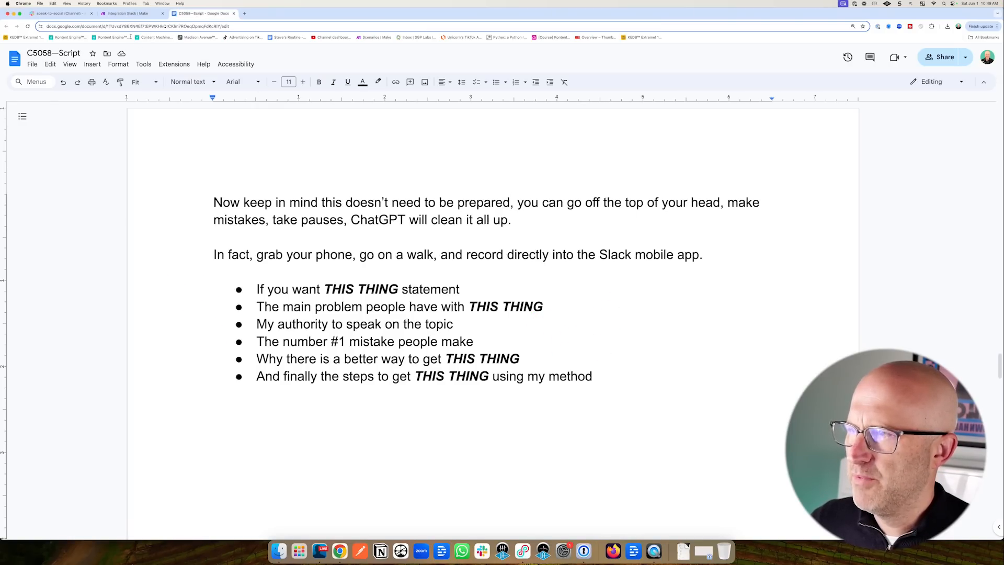
left_click(126, 14)
left_click_drag(276, 226, 344, 248)
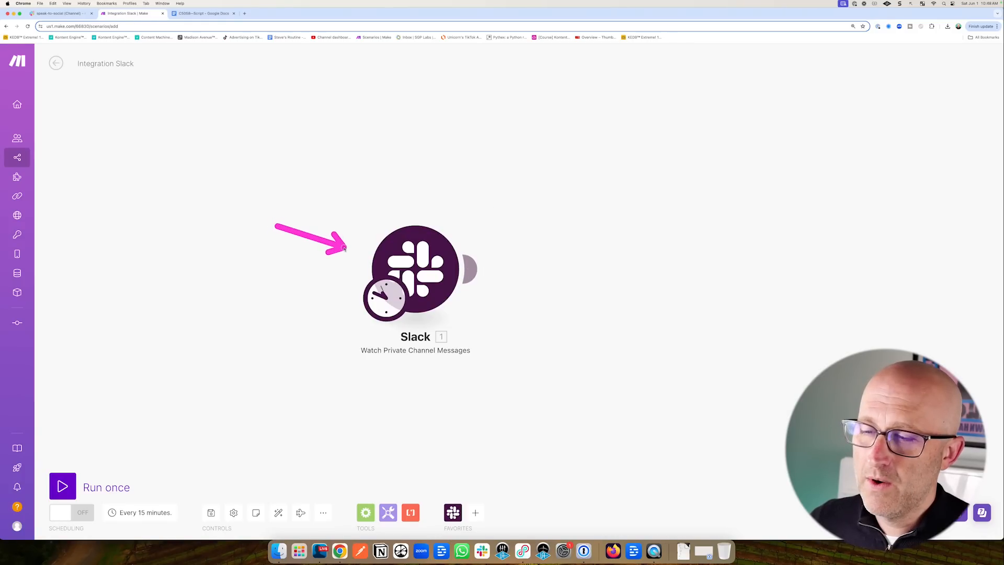
Make the Slack trigger start from a manually chosen first message.
right_click(425, 265)
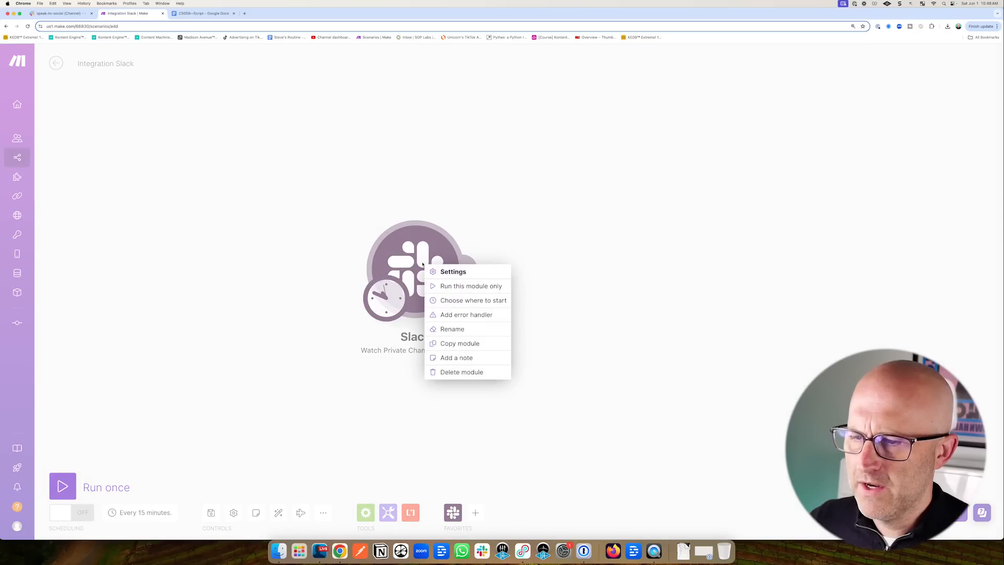
left_click(474, 300)
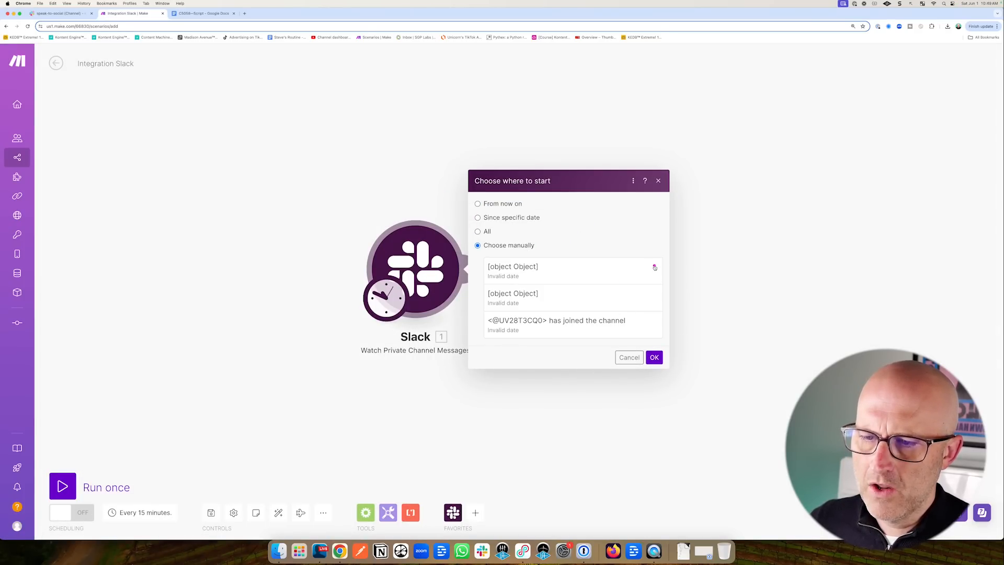
mouse_move(655, 267)
left_mouse_down()
mouse_move(579, 265)
mouse_move(581, 300)
left_mouse_up()
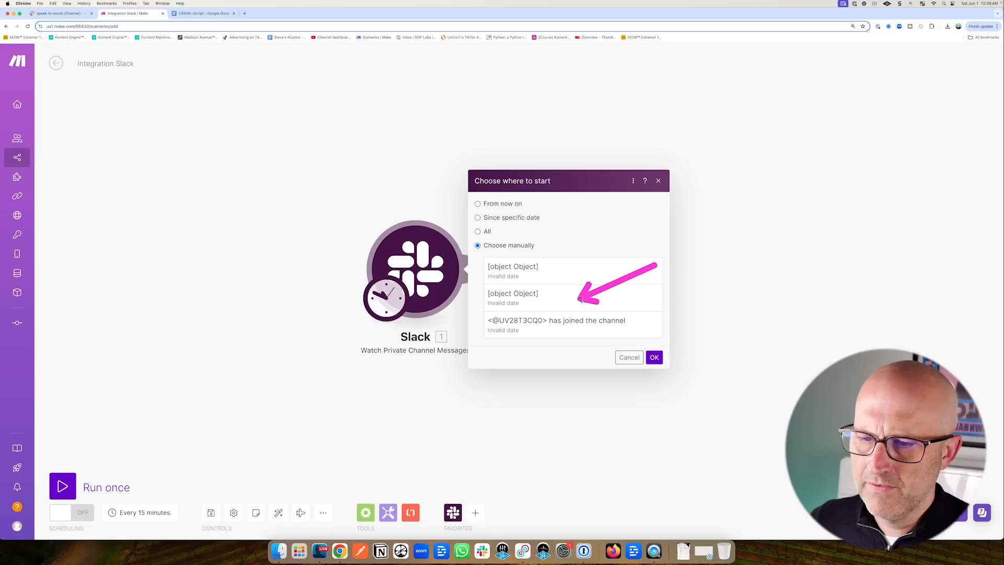
left_click(516, 269)
left_click(653, 358)
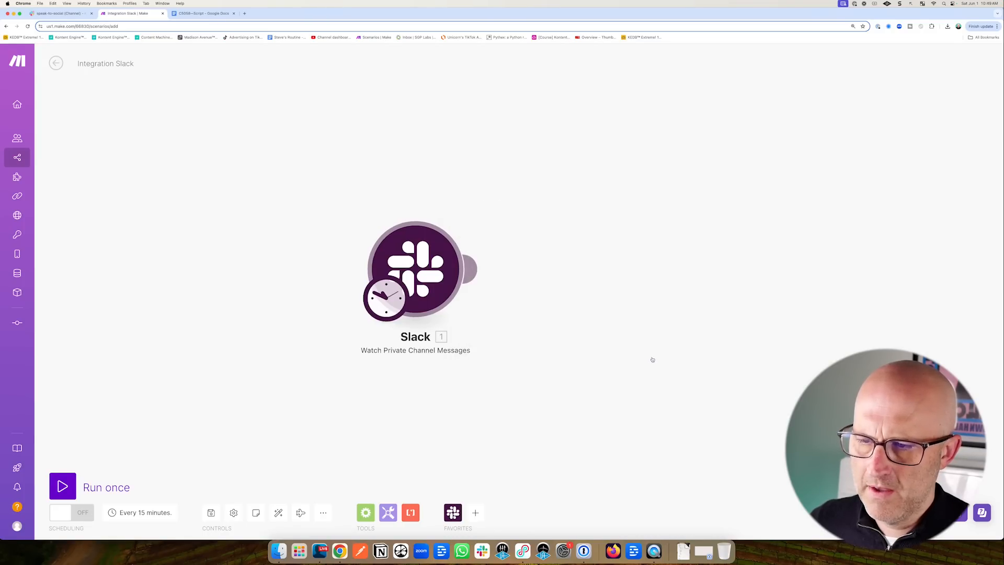
Run the scenario once and check the trigger's single output bundle.
left_click(65, 486)
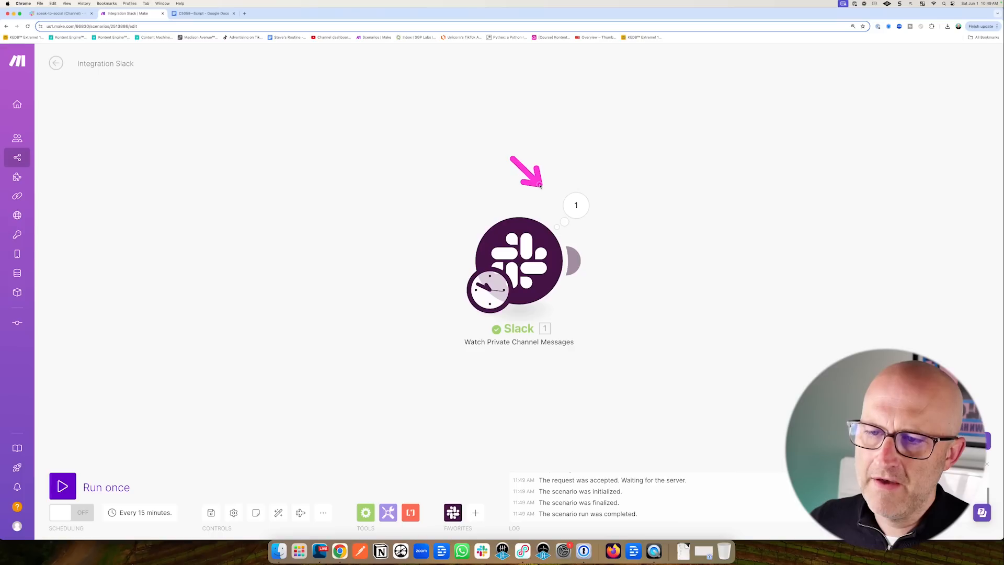
left_click_drag(540, 185, 559, 190)
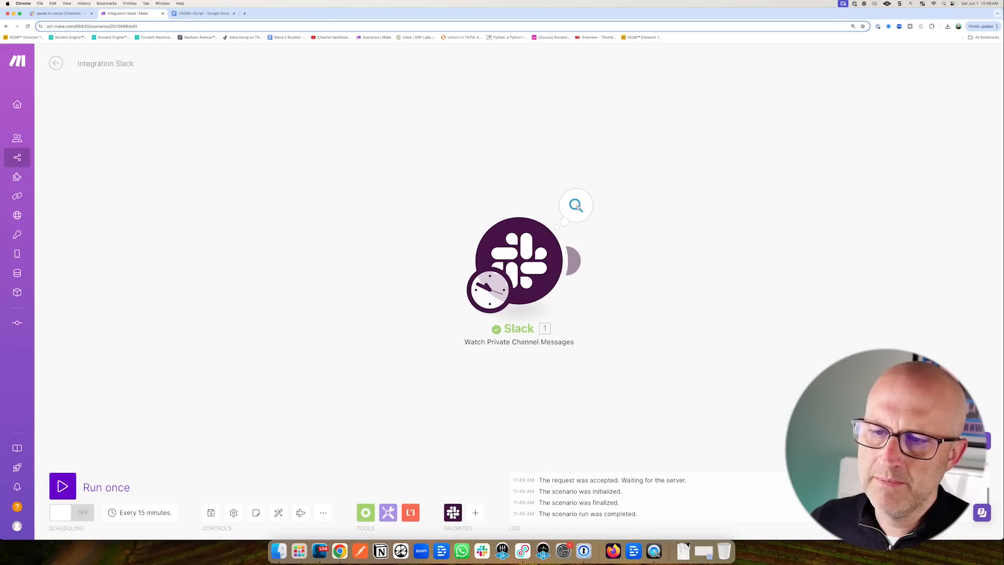
left_click(577, 206)
left_click(578, 215)
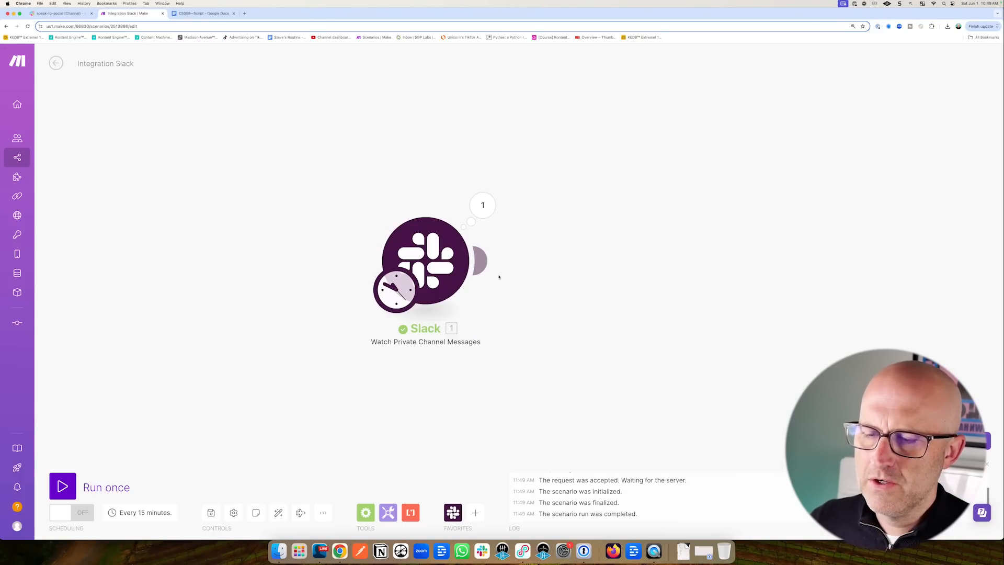
left_click(483, 261)
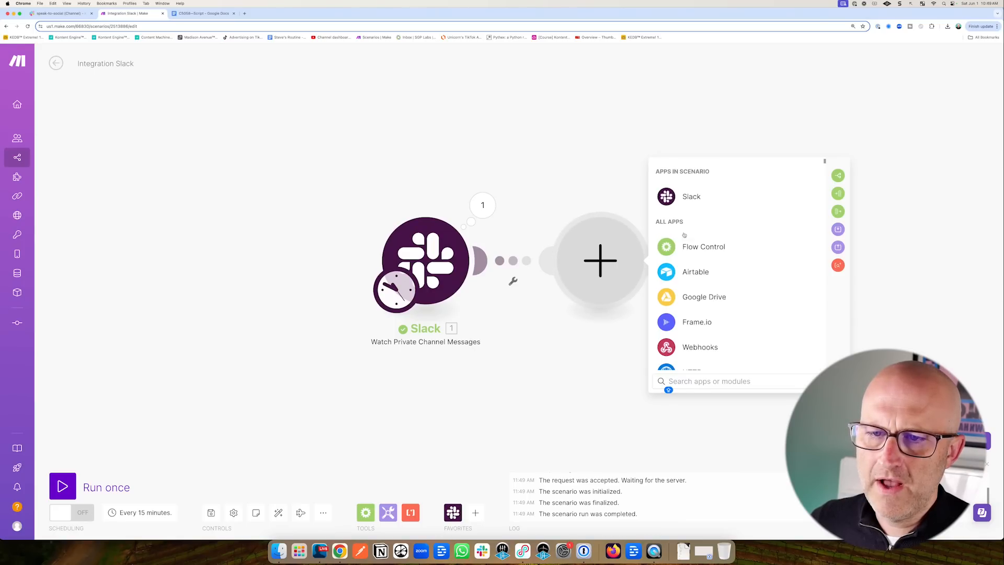
Add a Slack Download a File module mapped to the trigger's Files[] Url private download.
left_click(690, 198)
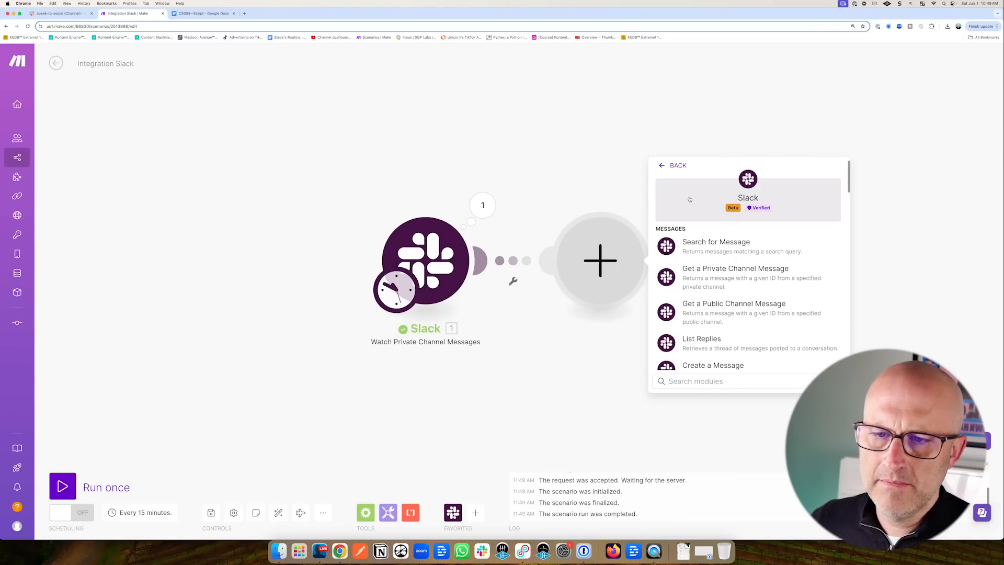
scroll(759, 301, "down", 5)
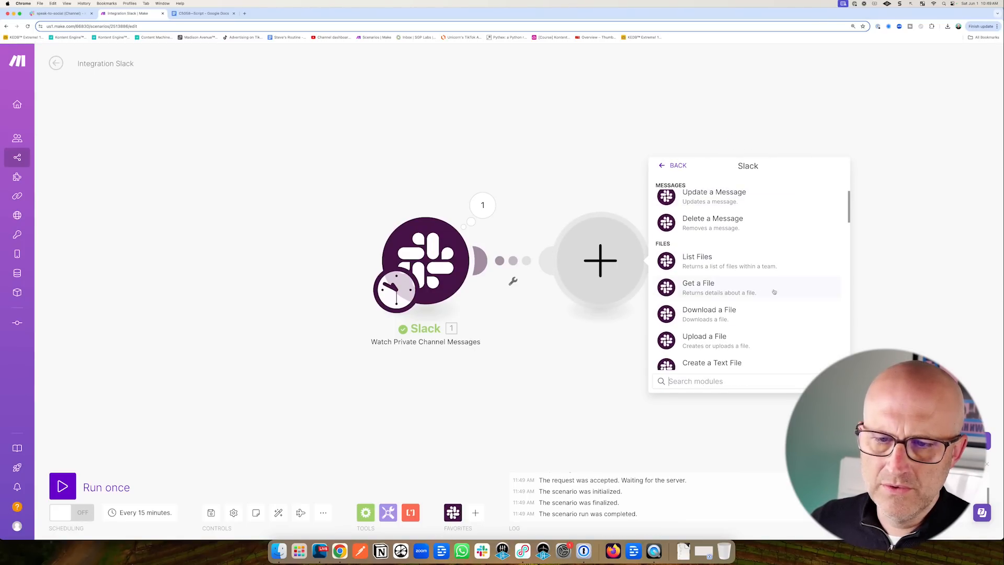
left_click(743, 314)
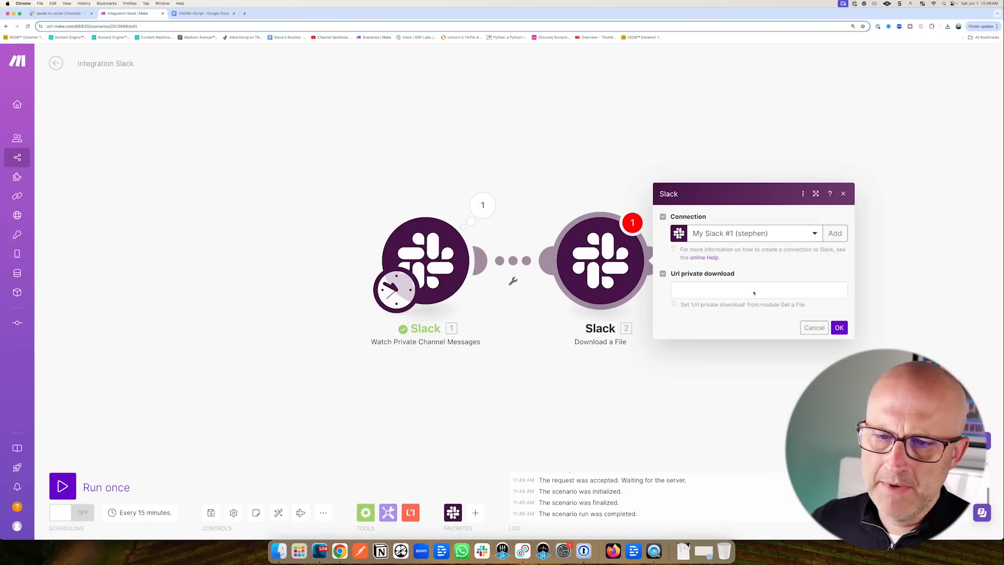
left_click(691, 291)
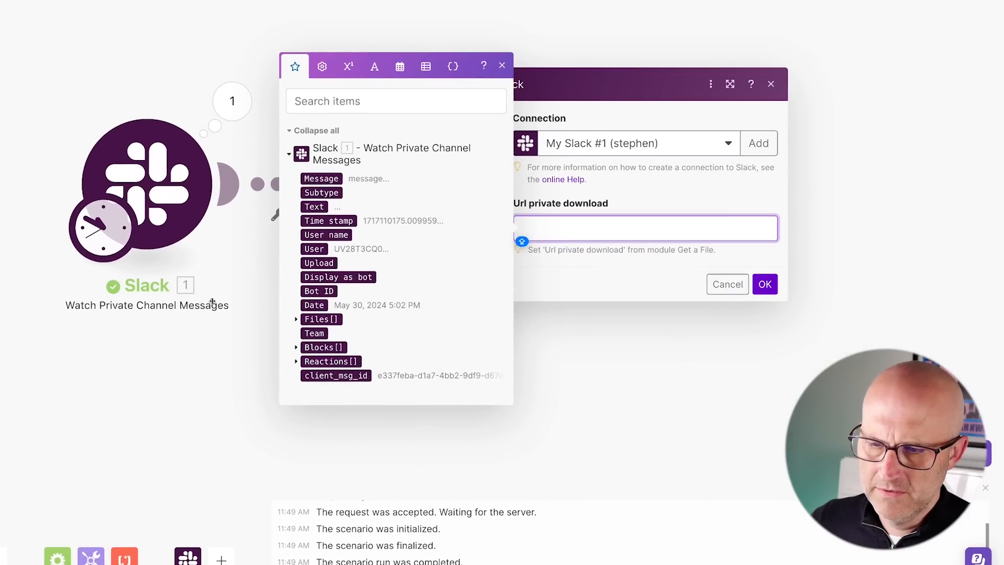
left_click(372, 330)
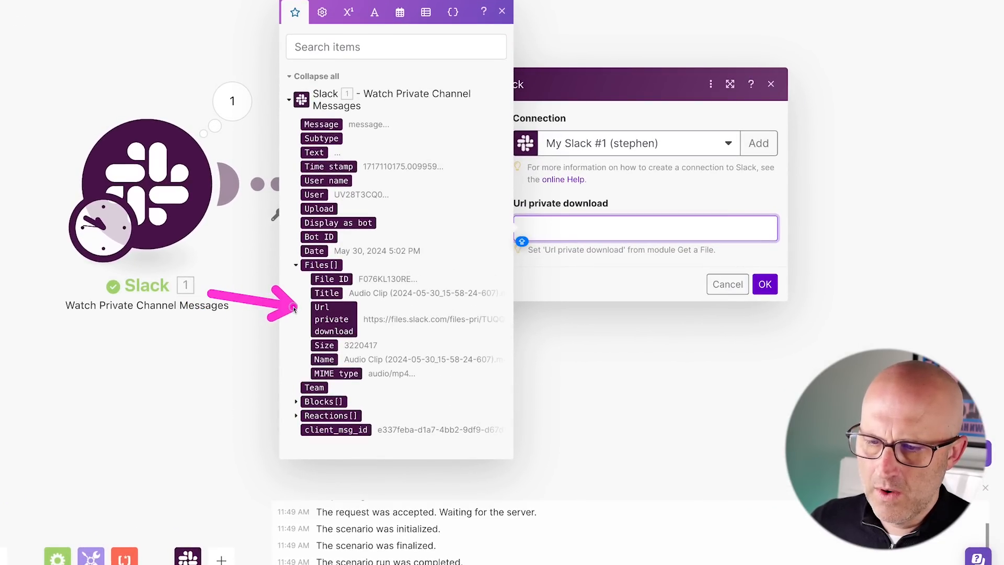
left_click(333, 319)
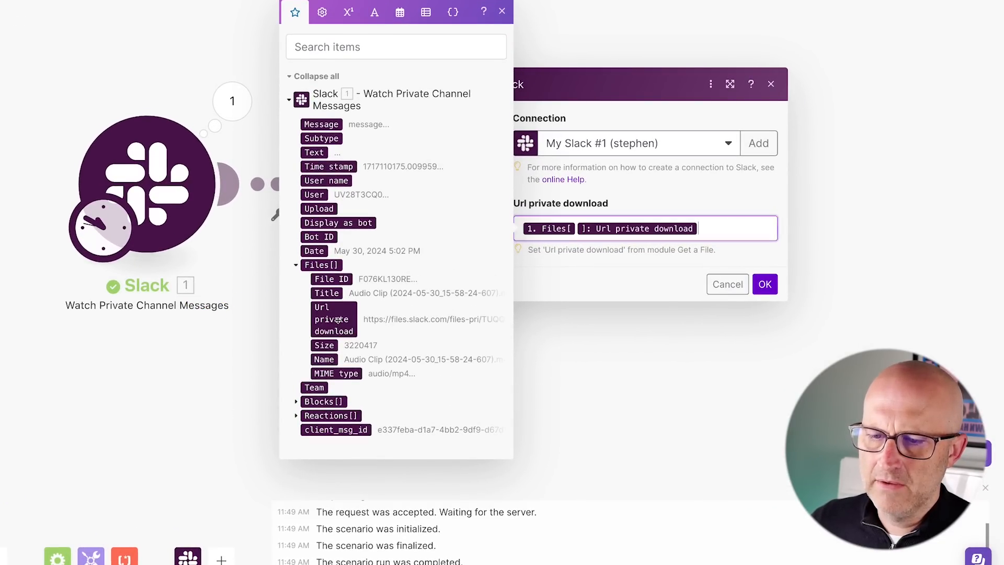
left_click(765, 284)
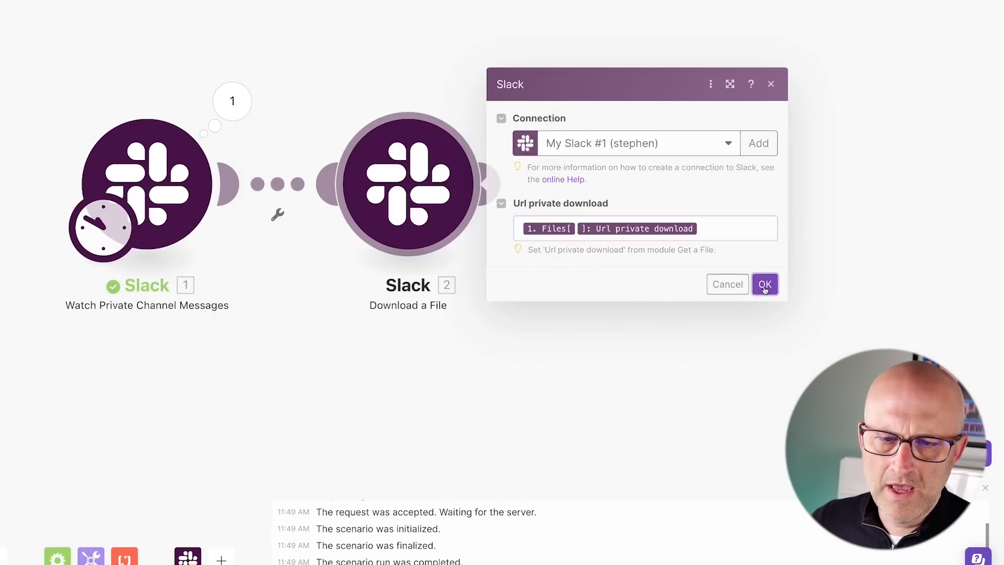
Add a filter between the Slack modules requiring Files[] Url private download to exist.
left_click(279, 185)
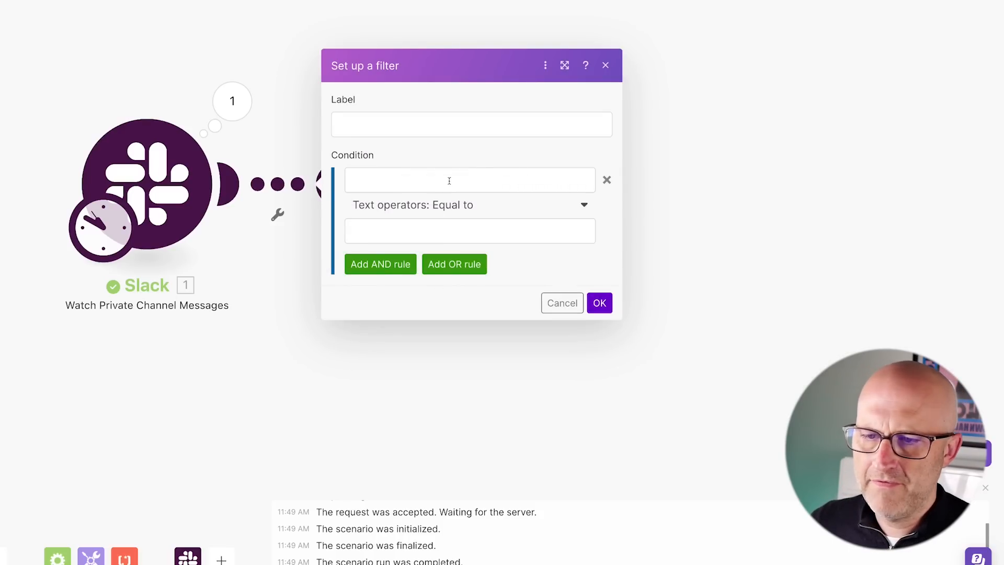
left_click(372, 183)
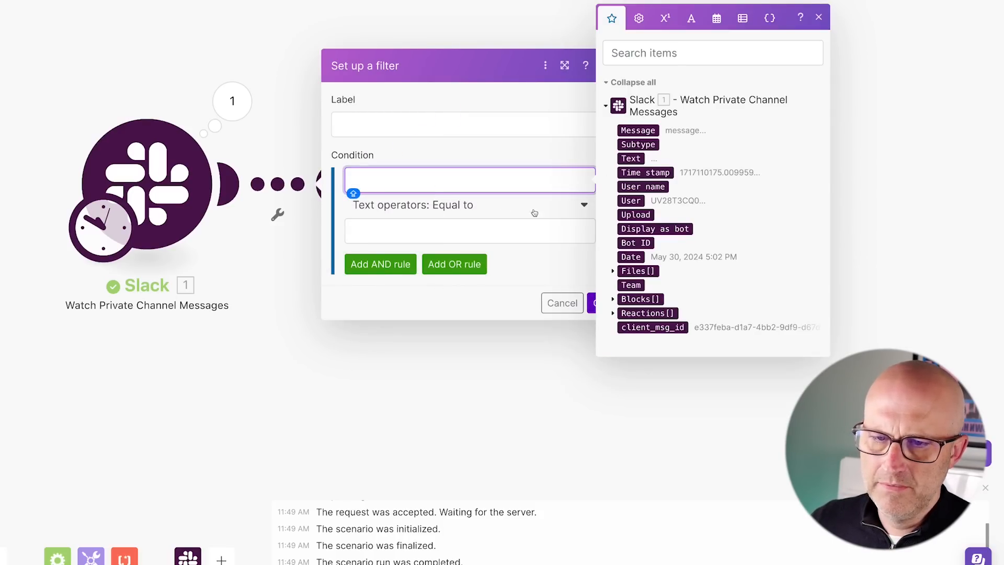
left_click(613, 271)
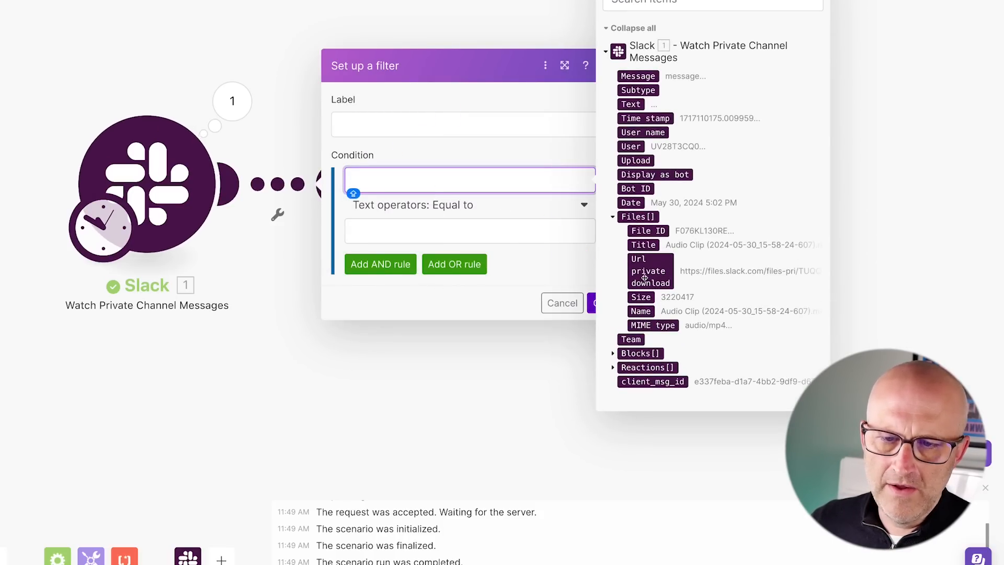
left_click(650, 271)
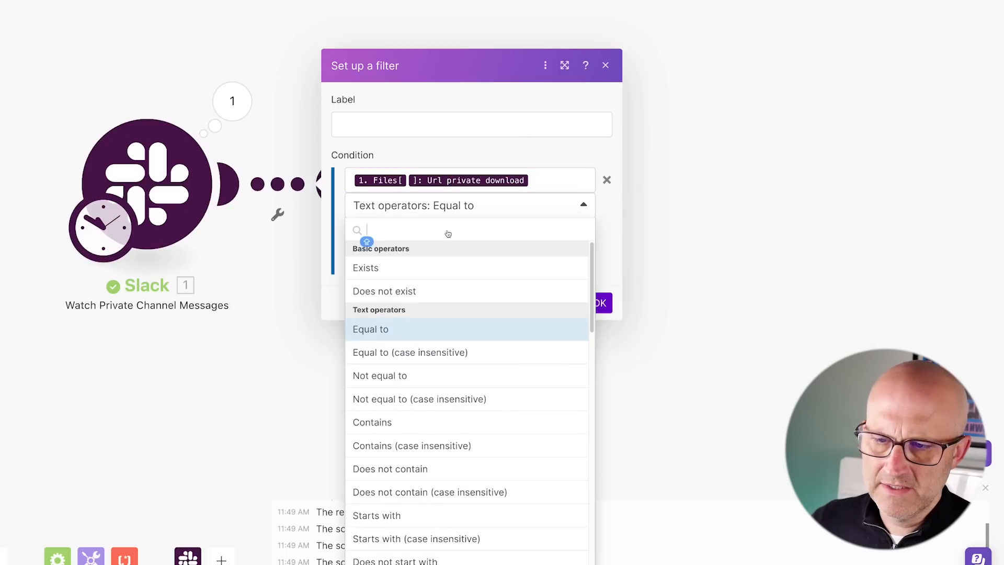
left_click(365, 268)
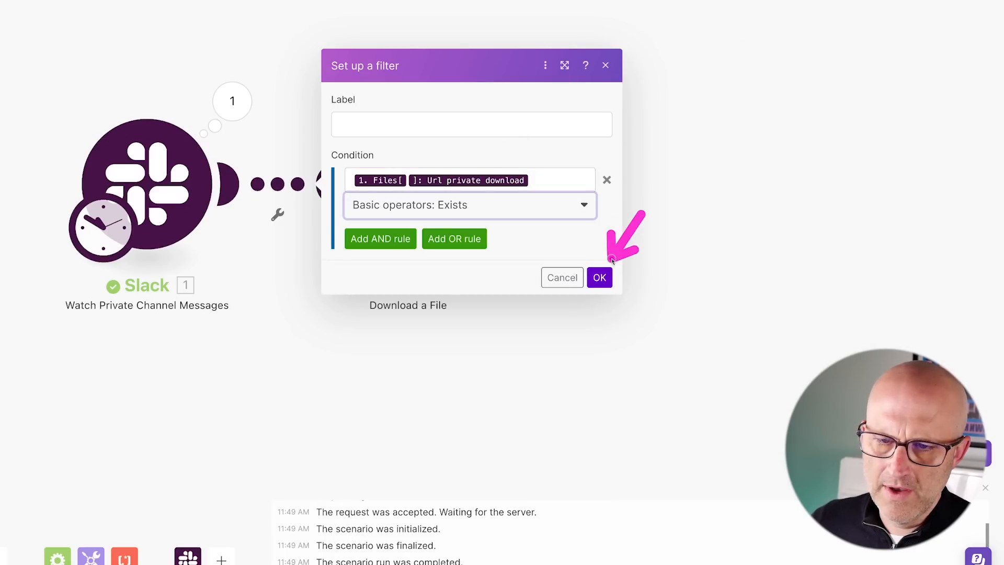
left_click(600, 278)
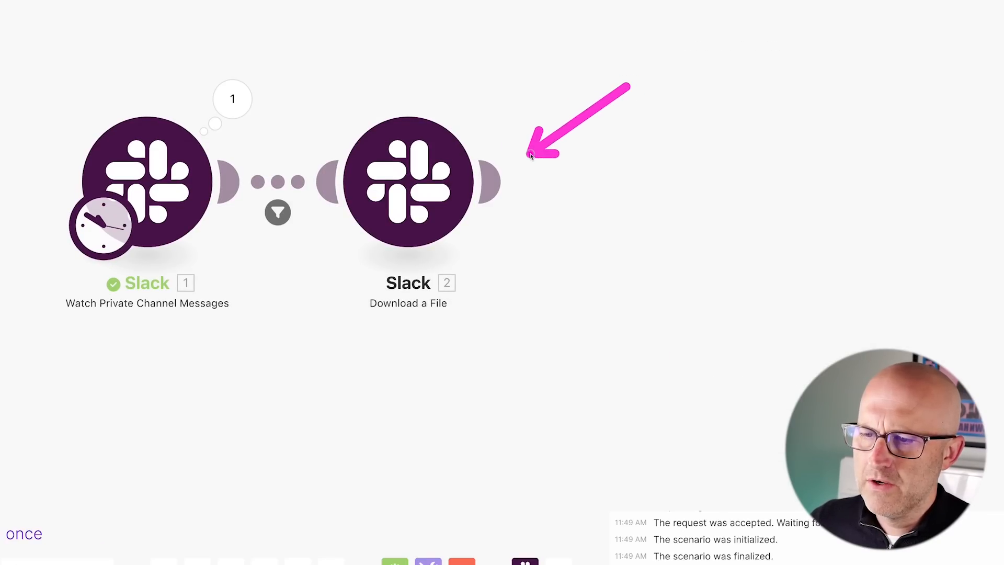
Add an OpenAI Create a Transcription (Whisper) module for the downloaded Slack file using Whisper-1.
left_click(501, 181)
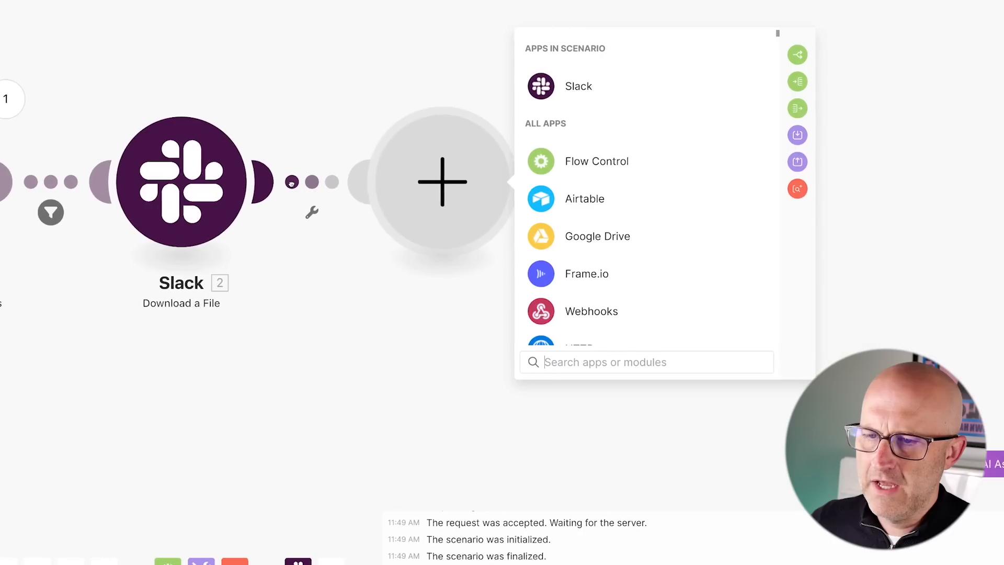
type("CHATGPT")
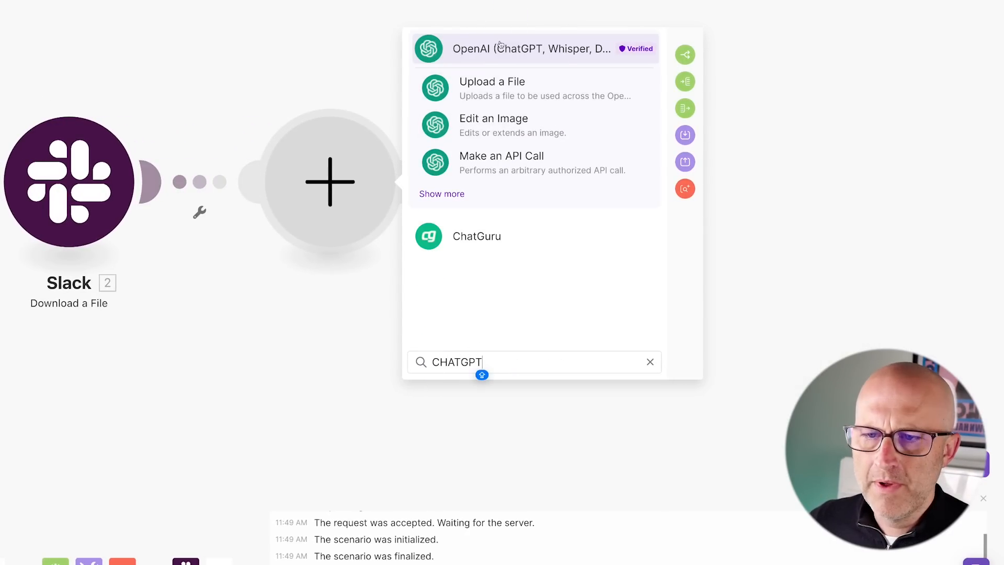
left_click(494, 51)
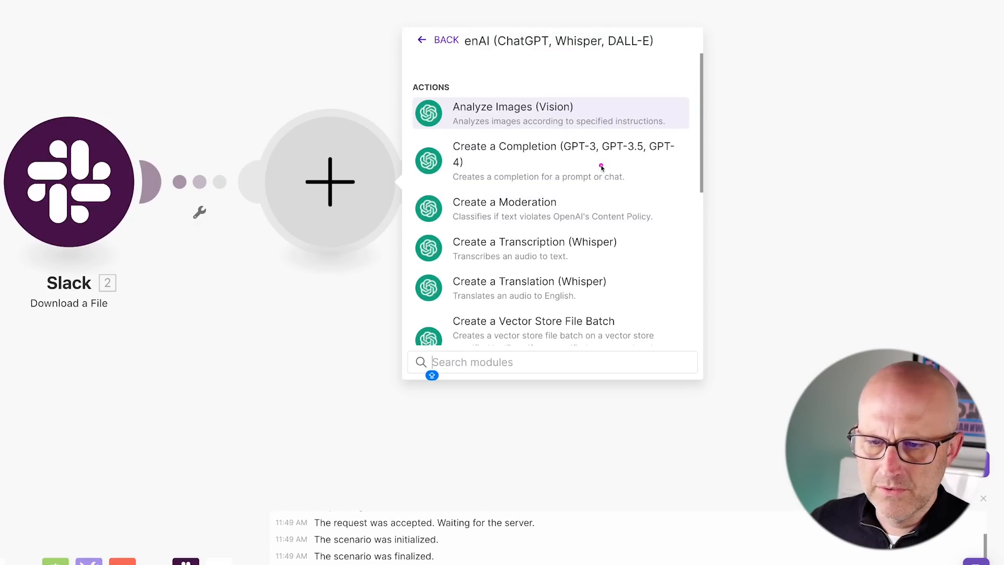
mouse_move(601, 166)
left_mouse_down()
mouse_move(473, 225)
mouse_move(556, 234)
mouse_move(530, 216)
mouse_move(521, 264)
left_mouse_up()
left_click_drag(538, 198, 538, 286)
left_click(544, 247)
mouse_move(661, 133)
left_mouse_down()
mouse_move(590, 150)
mouse_move(492, 212)
mouse_move(515, 225)
mouse_move(484, 264)
left_mouse_up()
left_click_drag(586, 318, 539, 362)
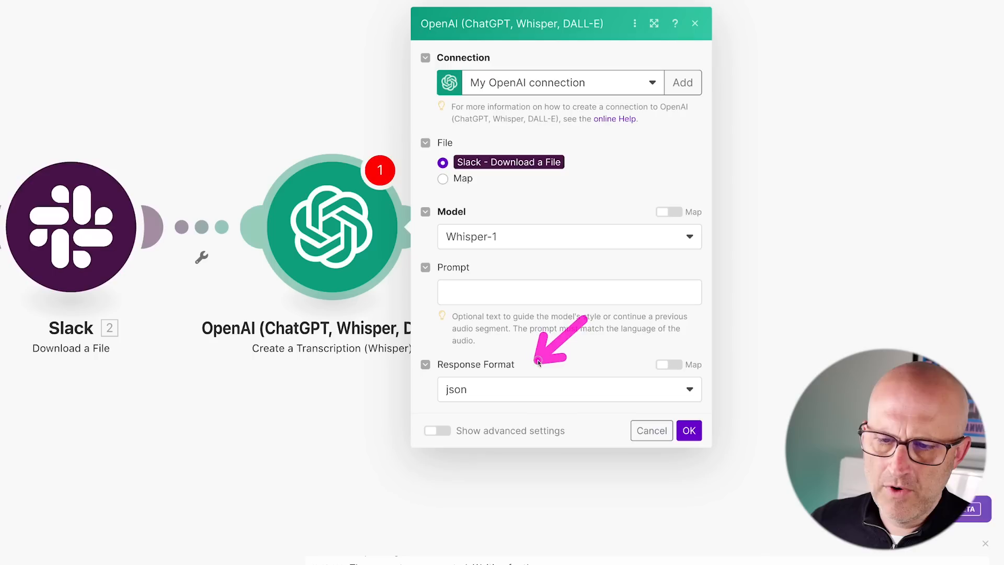
left_click(689, 430)
left_click_drag(557, 100, 458, 195)
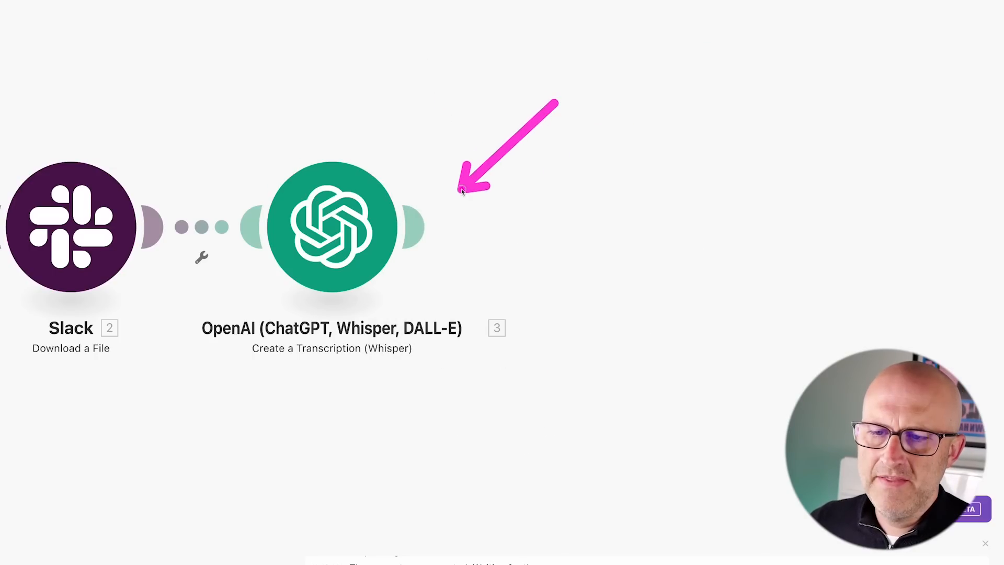
left_click(427, 238)
left_click_drag(833, 68, 785, 128)
Add an OpenAI Create a Completion module using the gpt-4o model.
left_click(759, 166)
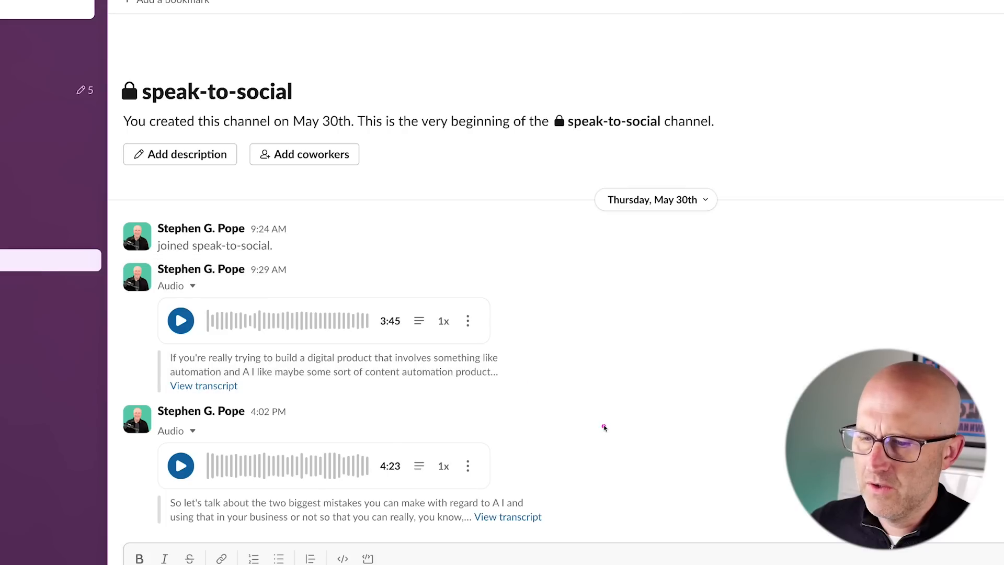
left_click_drag(635, 358, 518, 445)
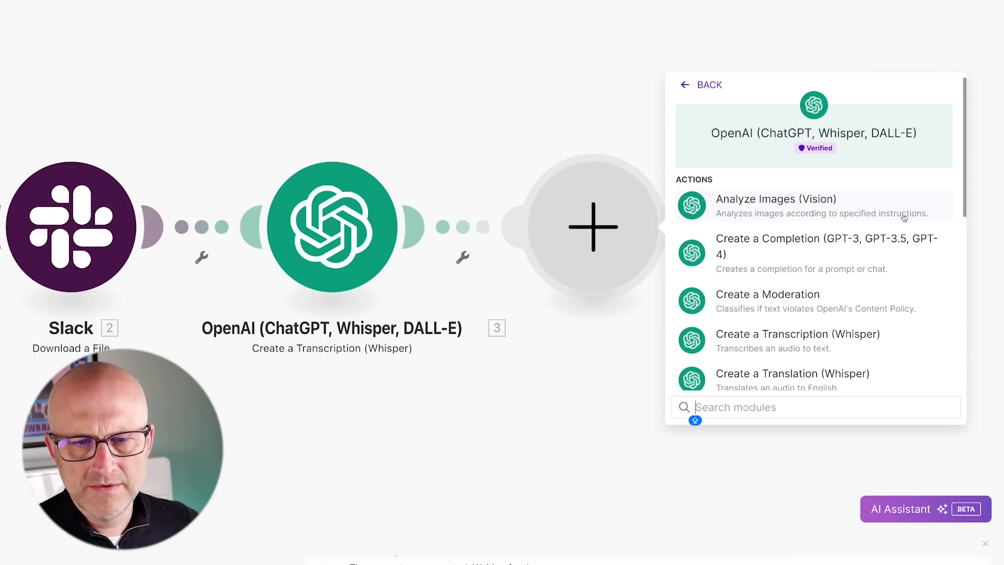
left_click_drag(901, 179, 848, 216)
left_click(778, 272)
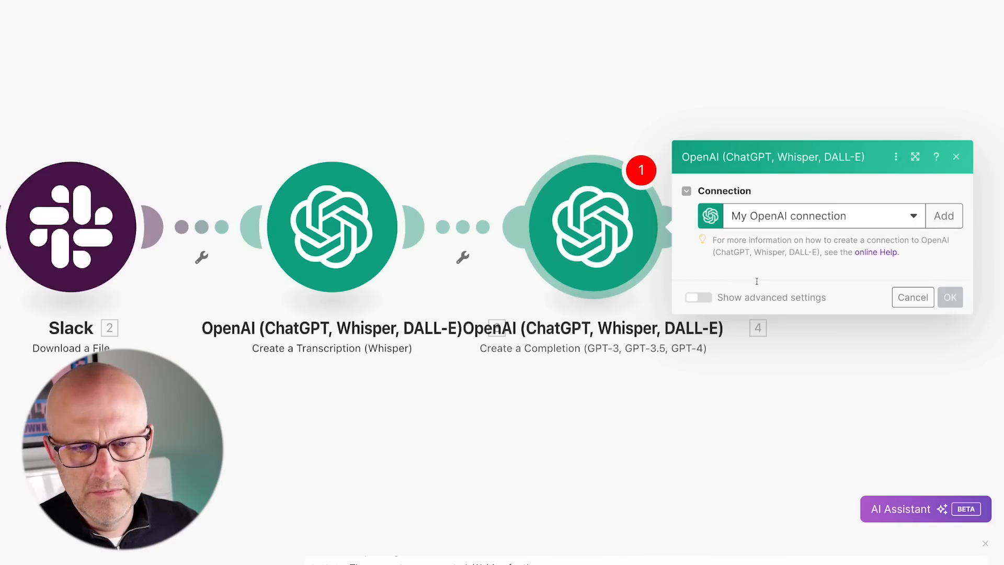
left_click(764, 209)
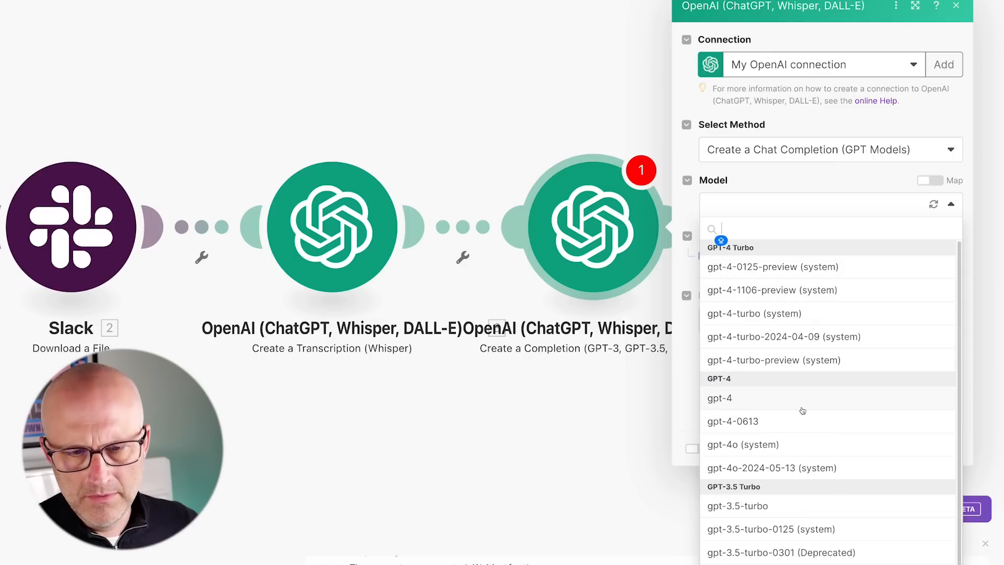
left_click(768, 446)
left_click(721, 324)
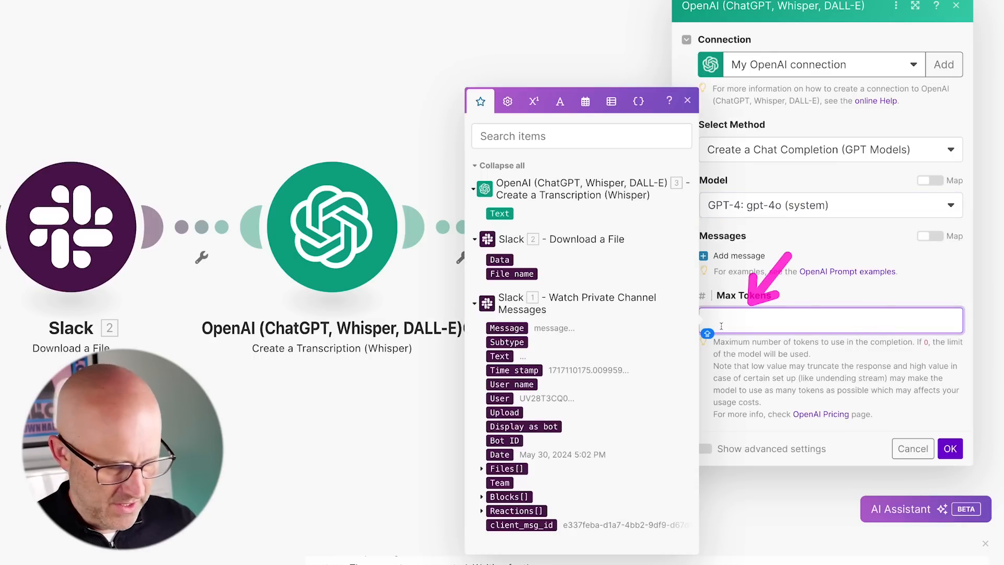
Add Message 1 as a System message containing the pasted instructions.
left_click(737, 256)
left_click(812, 231)
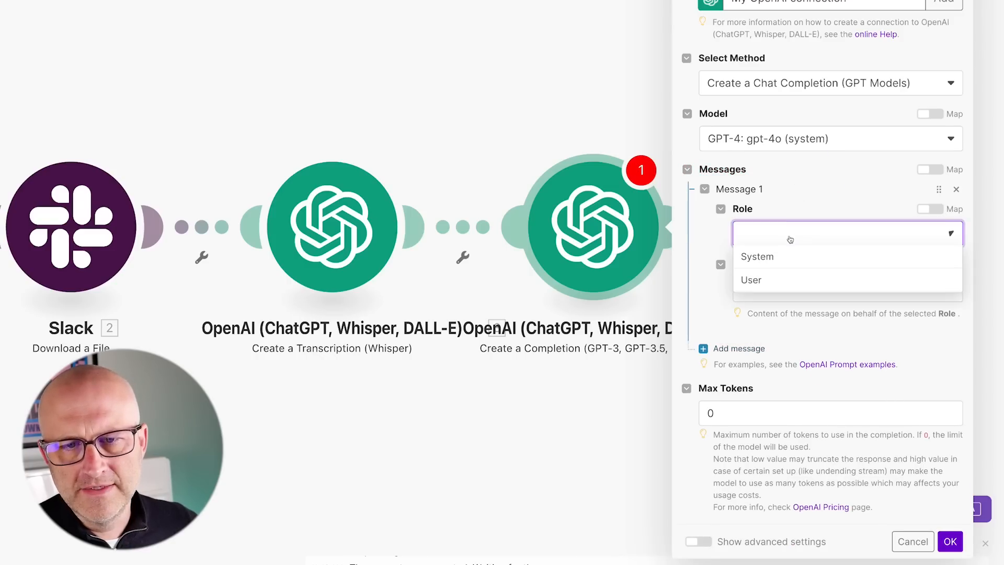
left_click(772, 257)
left_click(754, 291)
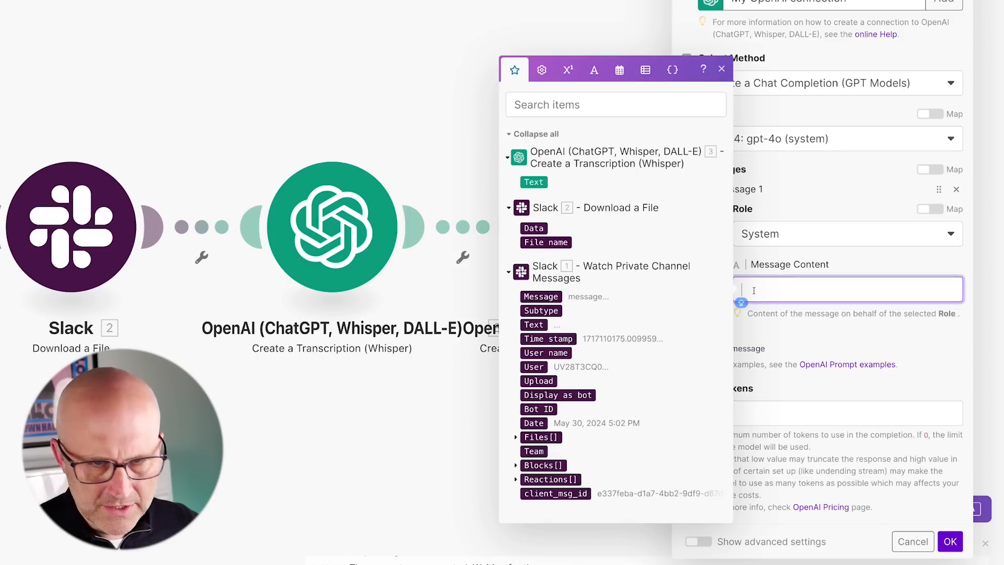
type("you are a detailed oriented person who can extract all the details from written content")
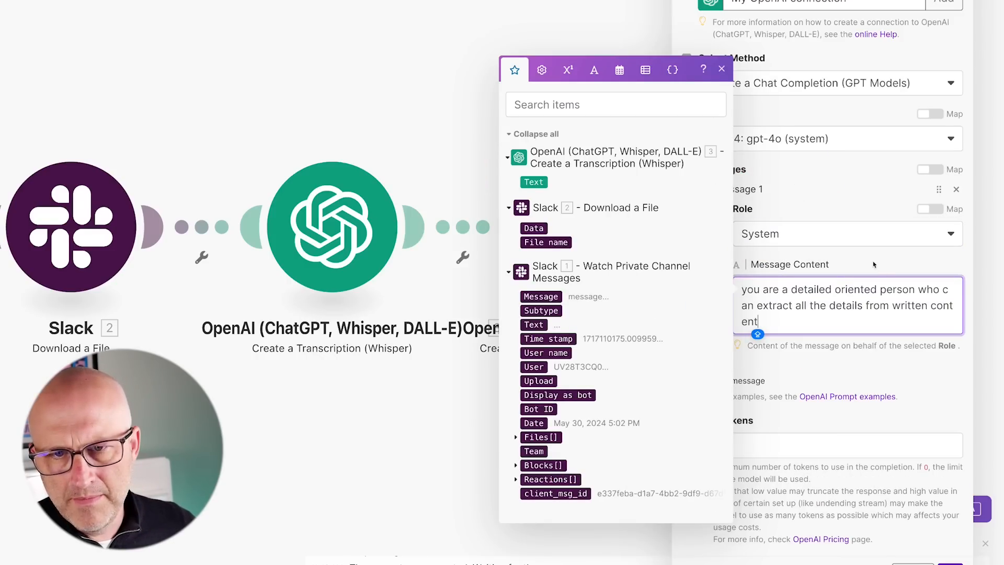
left_click(870, 264)
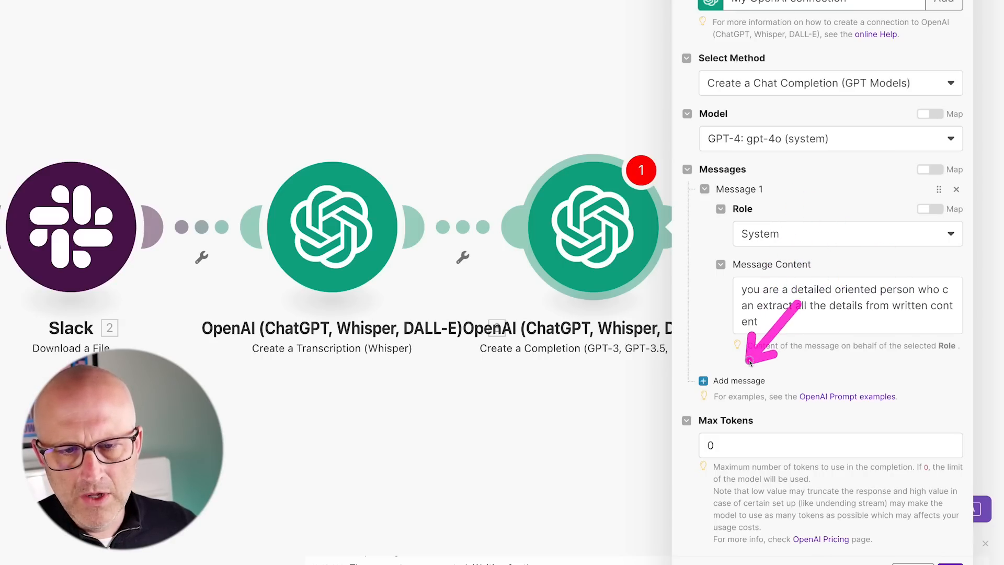
Add Message 2 as a User message with the pasted prompt and Whisper's transcription Text.
scroll(398, 386, "right", 2)
scroll(398, 386, "right", 8)
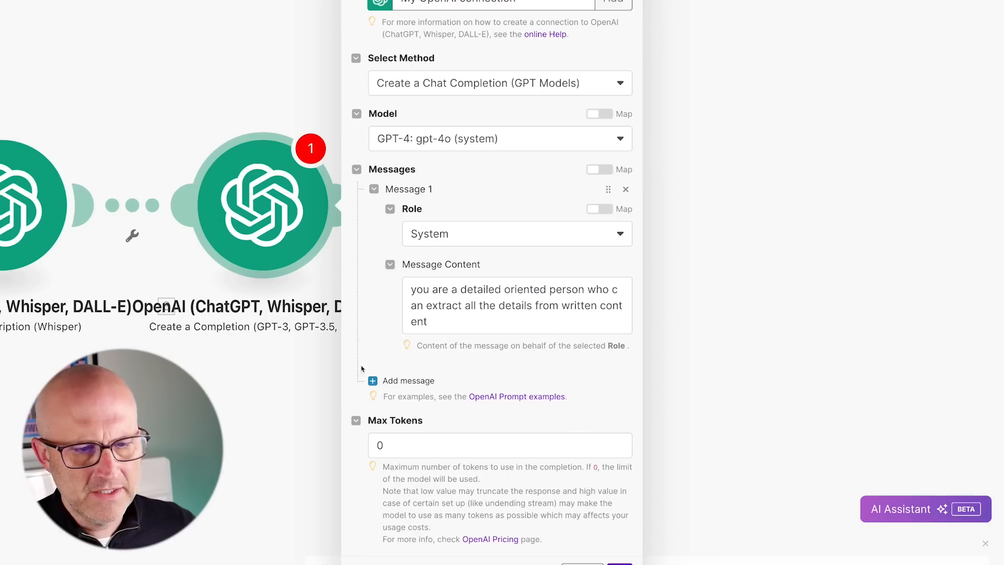
left_click(398, 382)
left_click(463, 436)
left_click(421, 483)
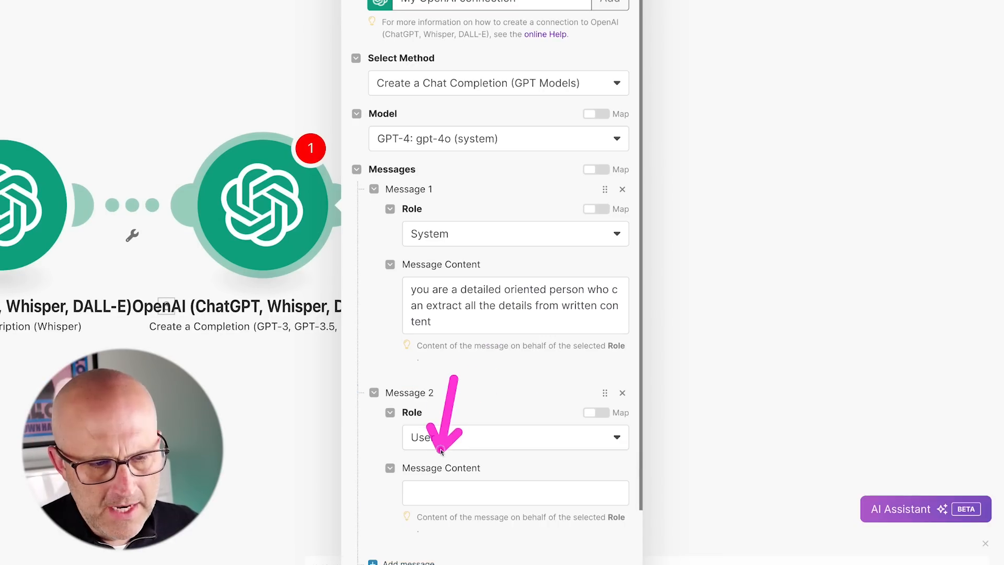
left_click(420, 492)
type("extract all the details as bullet points from the text below")
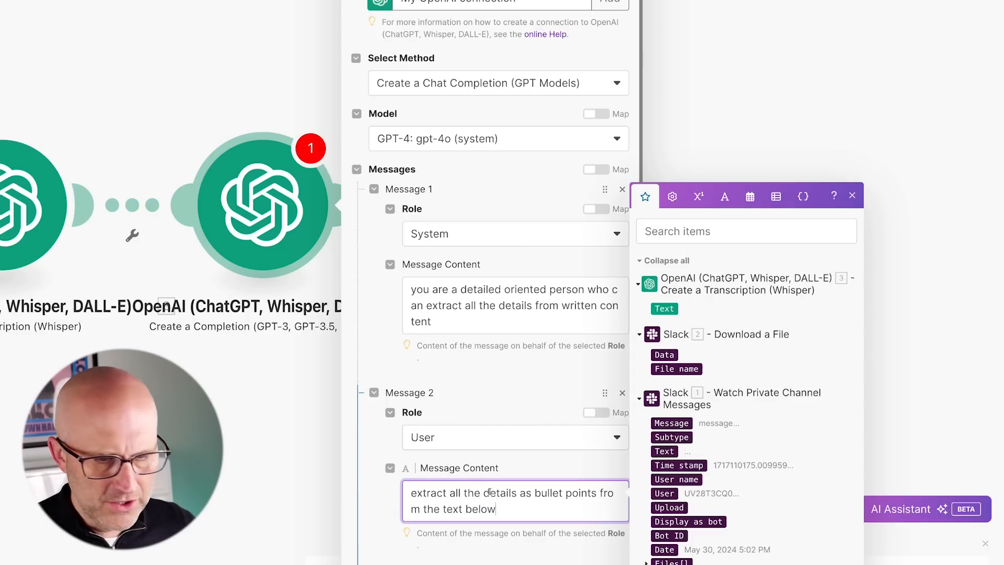
key("Return")
key("Return")
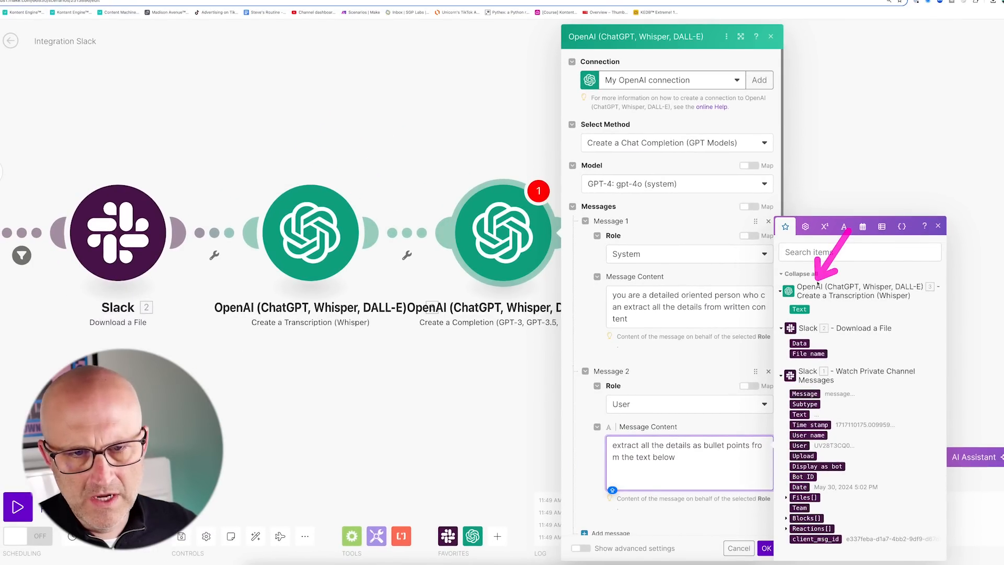
left_click(800, 310)
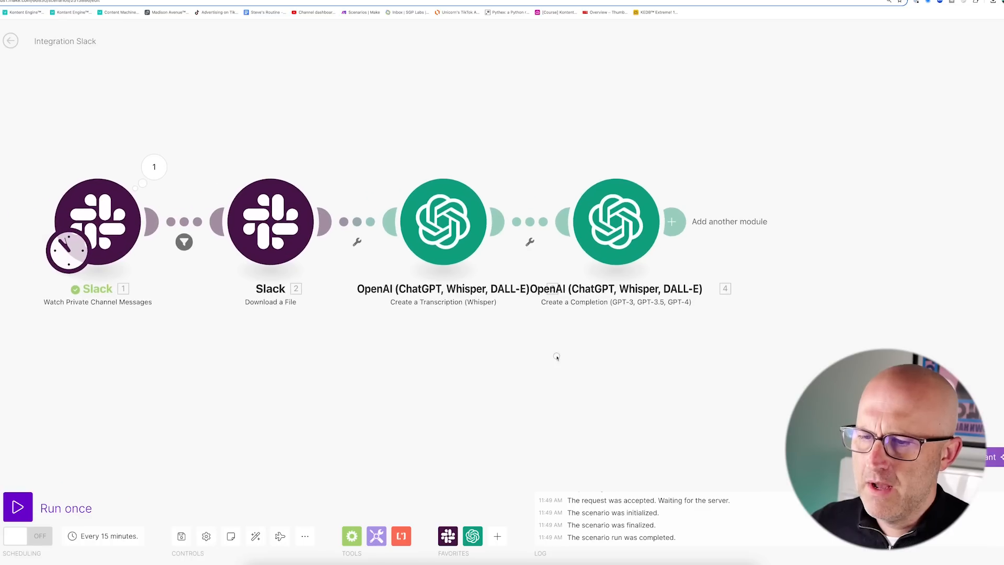
Save the scenario and set the Slack trigger to start from a manually chosen message.
left_click(181, 536)
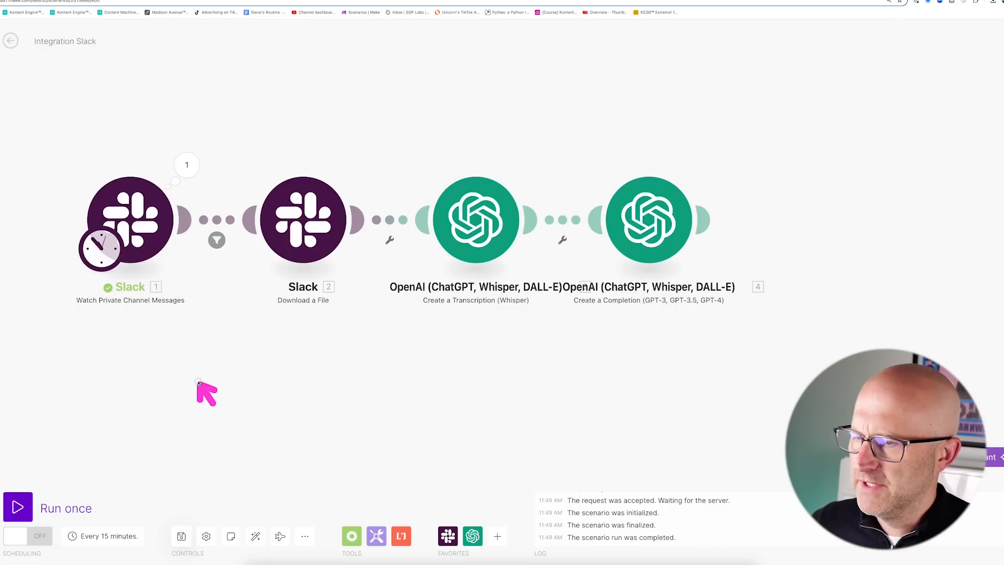
right_click(147, 231)
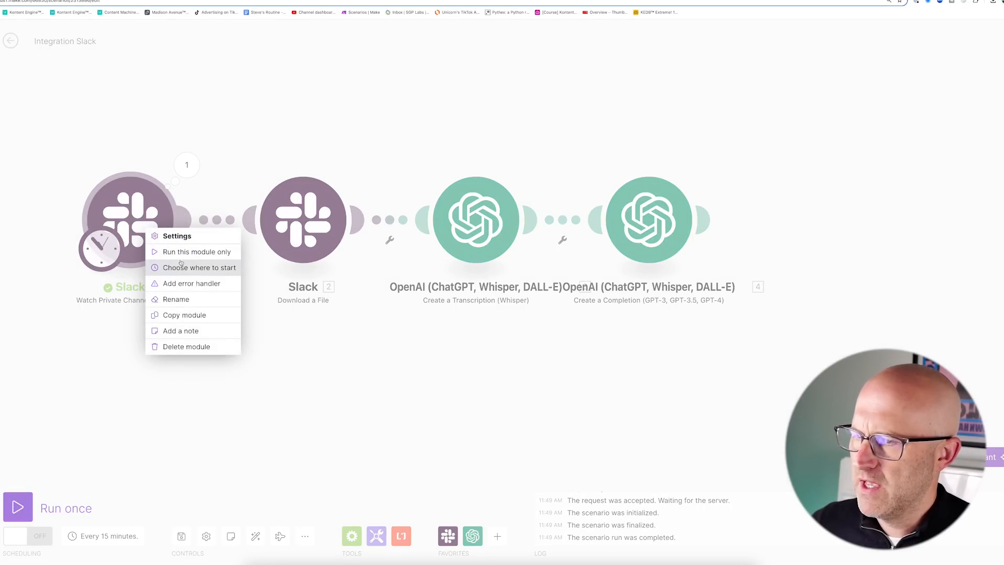
left_click(182, 268)
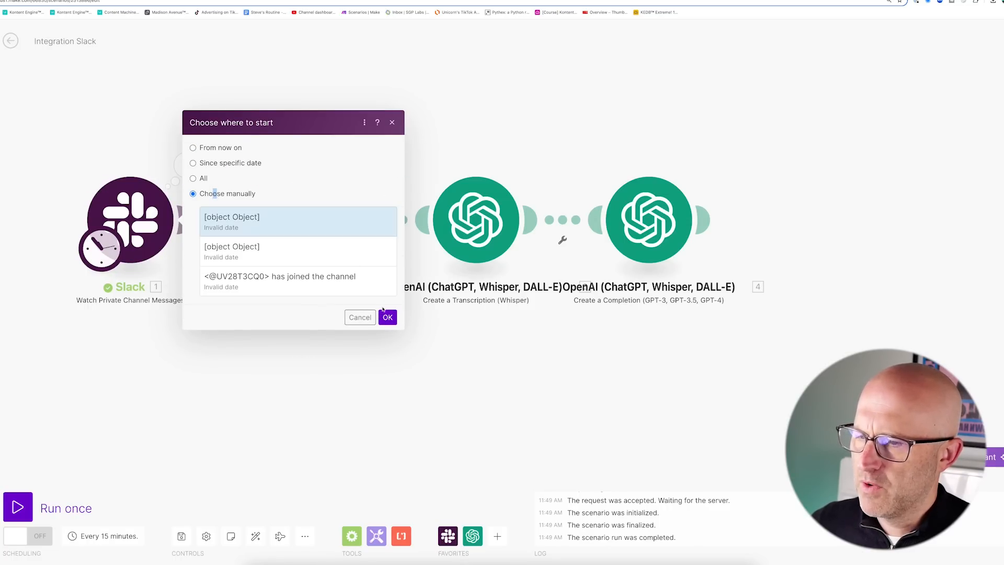
left_click(394, 319)
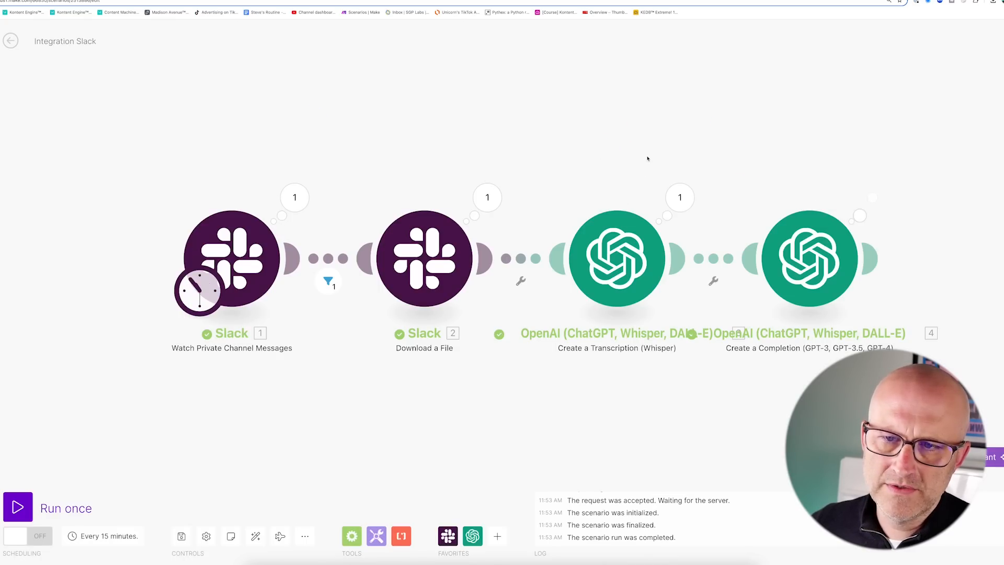
scroll(650, 157, "right", 5)
left_click(672, 171)
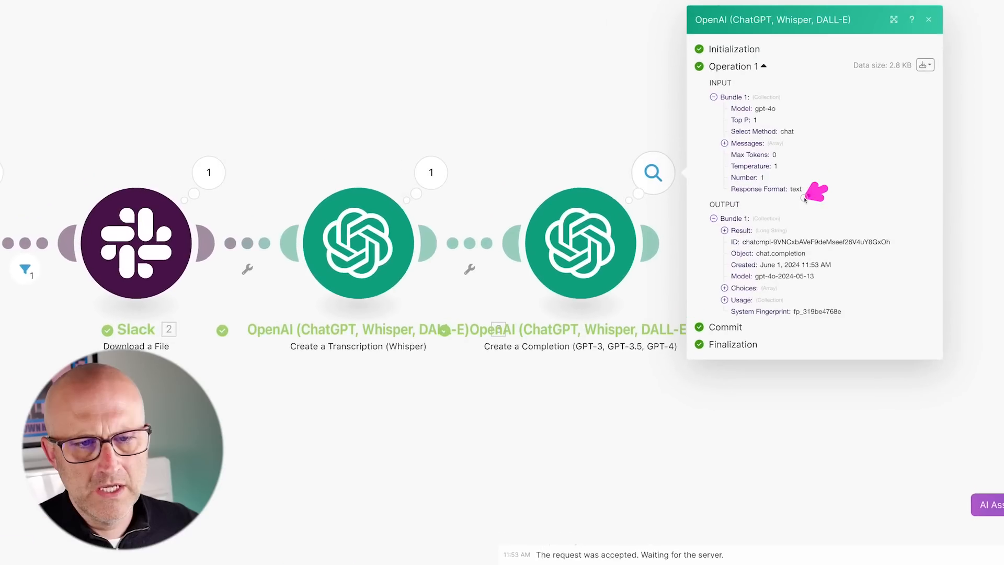
left_click(731, 220)
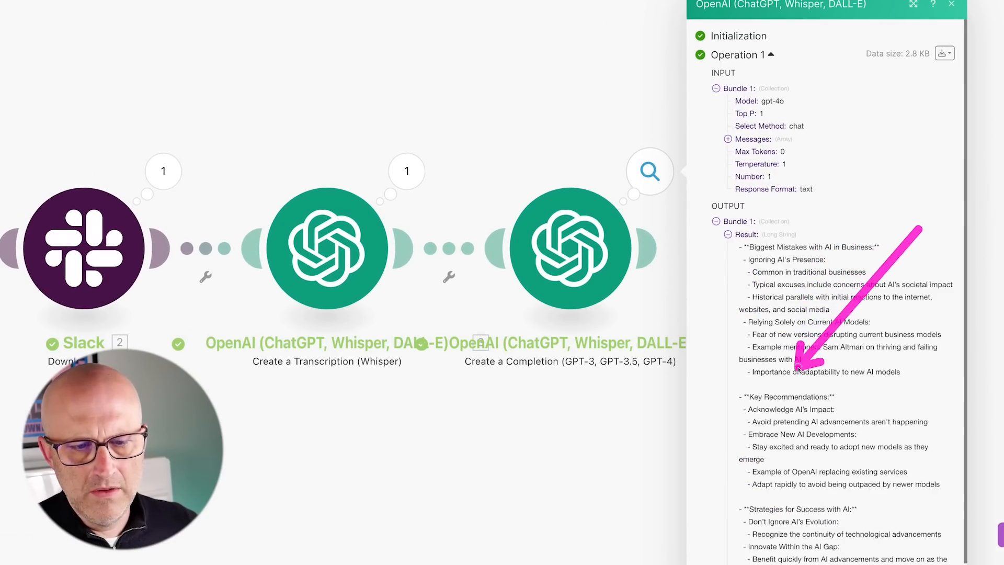
scroll(824, 399, "down", 2)
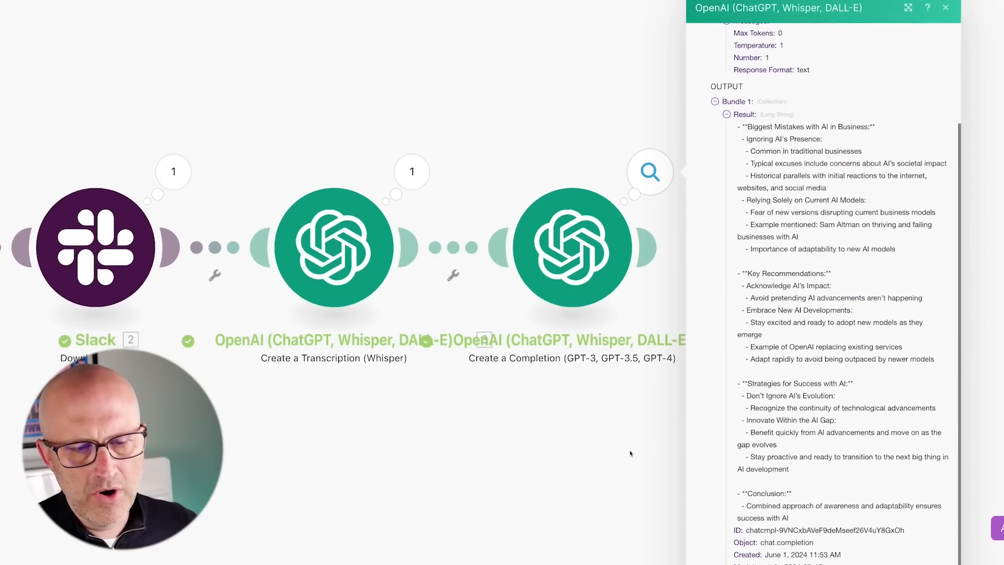
left_click(611, 361)
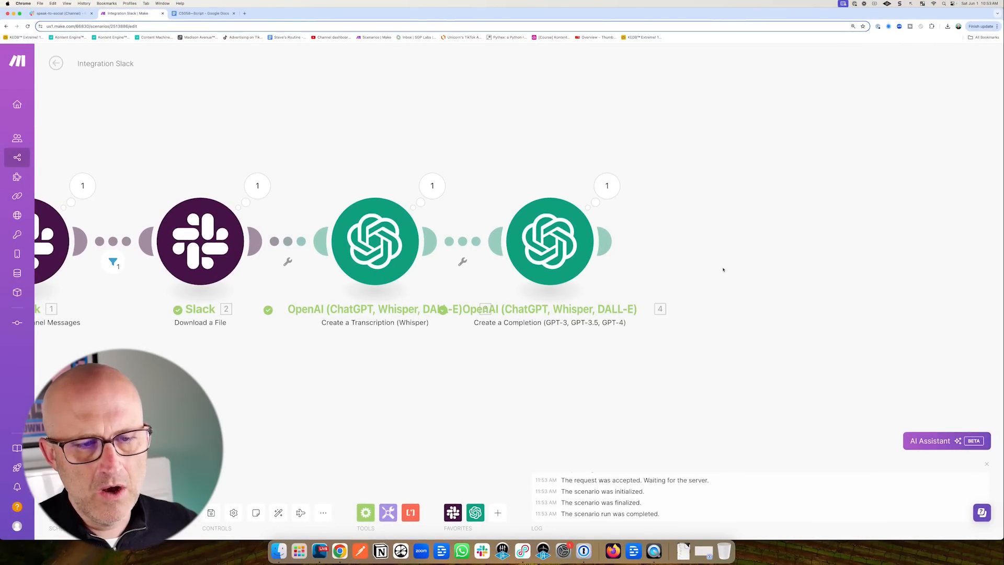
left_click_drag(707, 365, 656, 378)
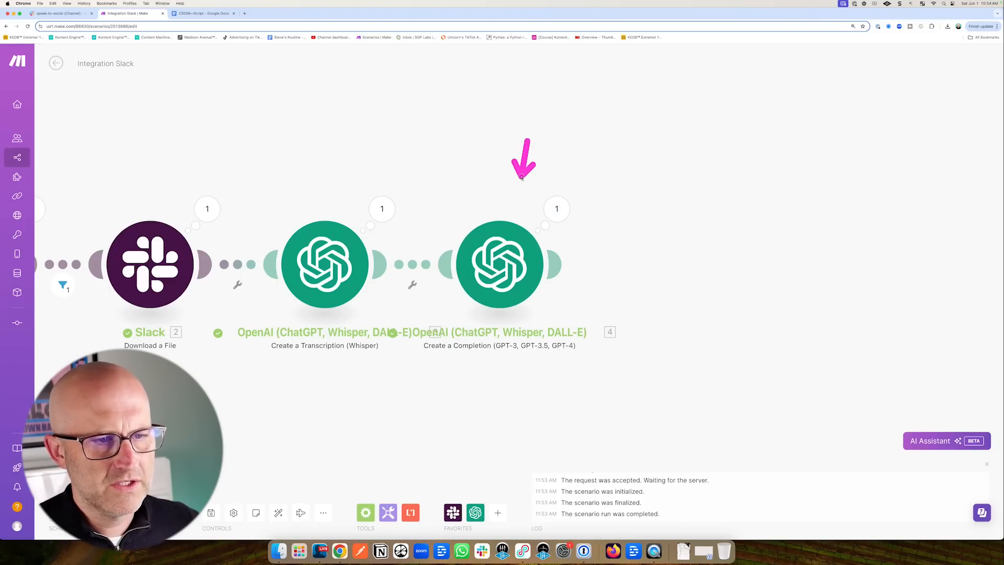
left_click(245, 13)
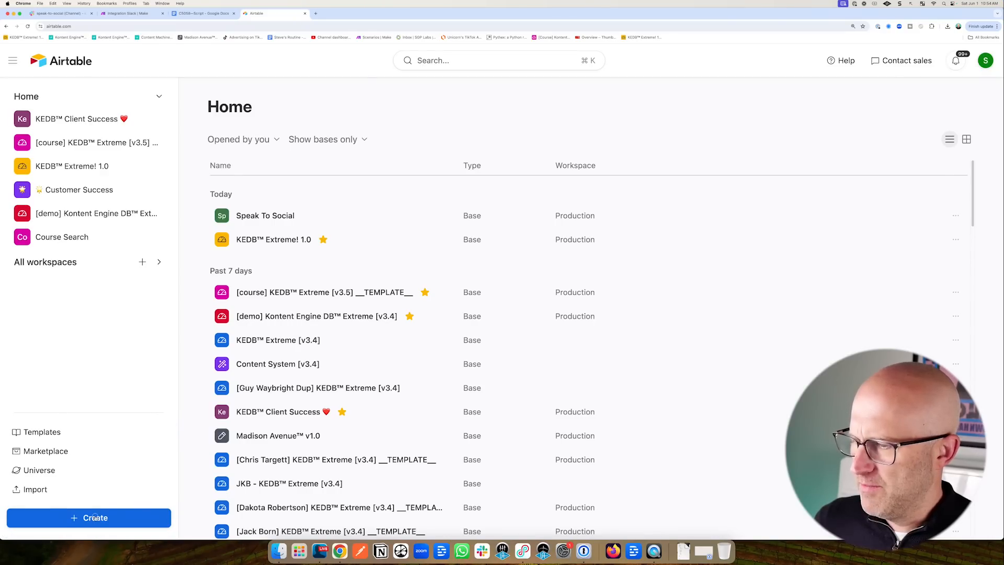
Create a blank base from scratch in the Production workspace.
left_click(96, 518)
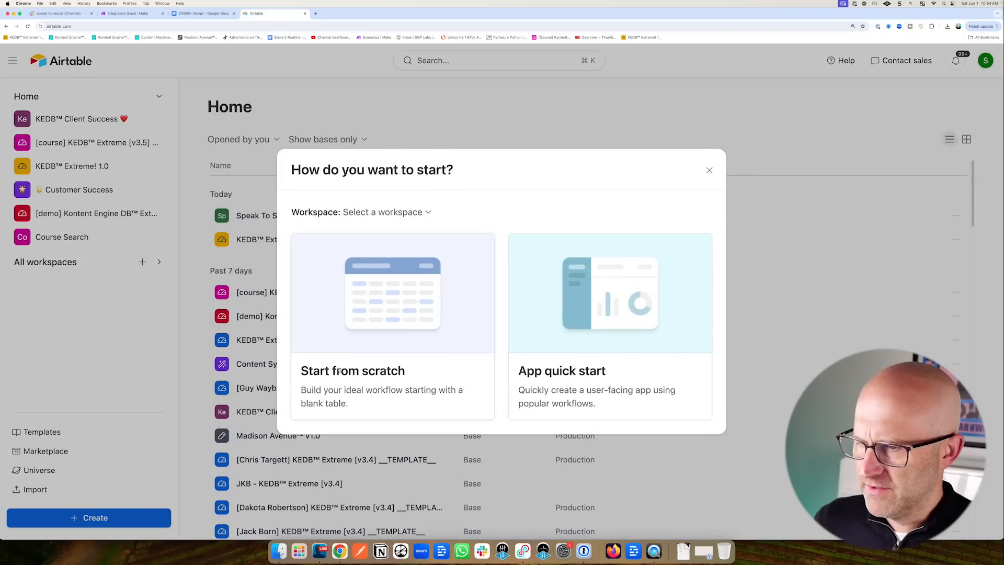
left_click(409, 212)
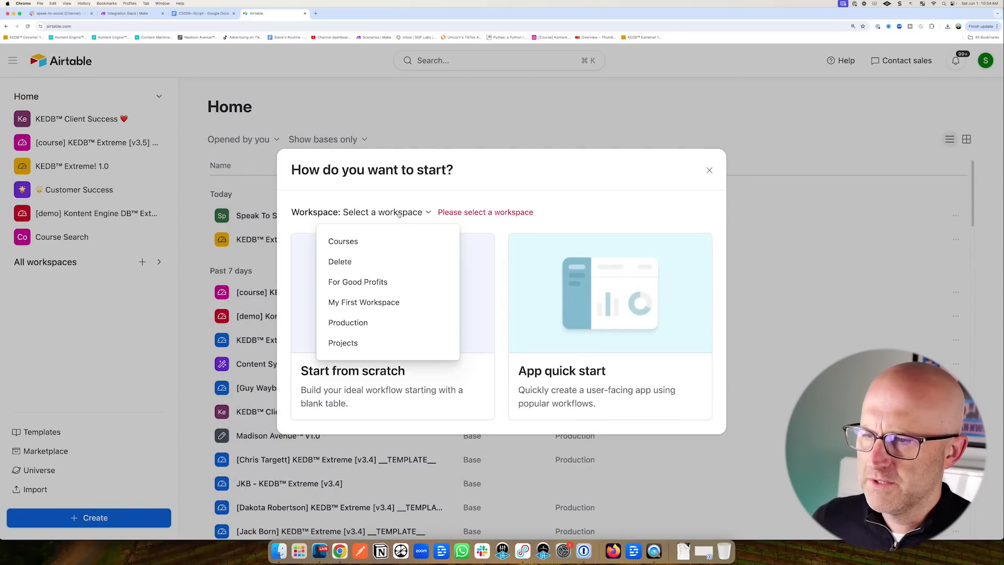
left_click(348, 323)
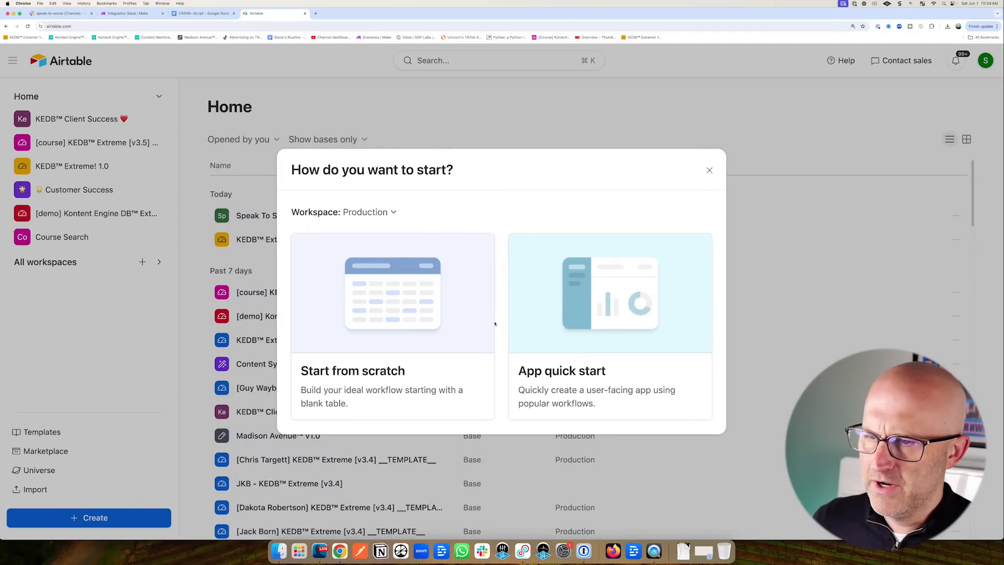
left_click(386, 360)
left_click(982, 92)
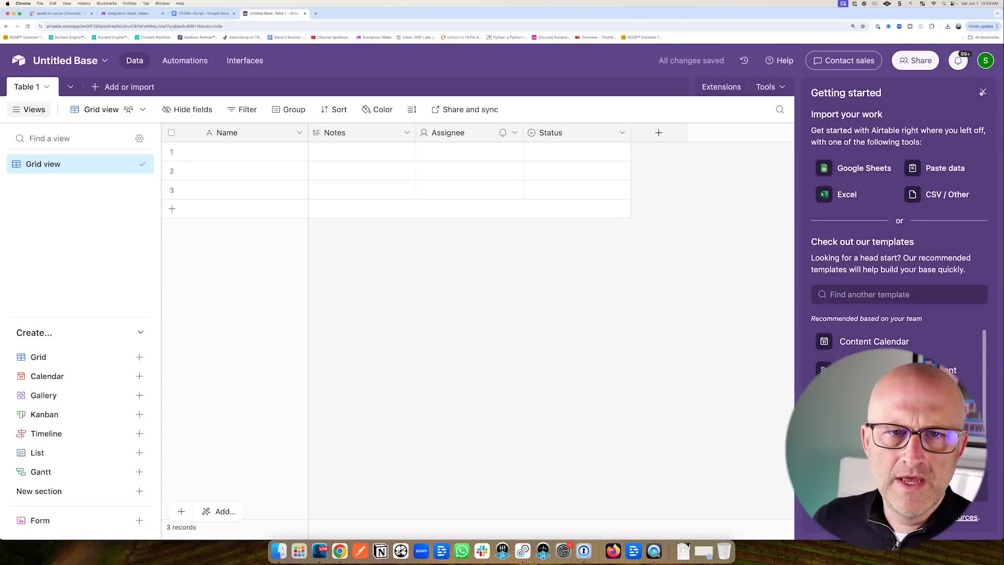
Name the base 'Speak To Social [demo]' and rename its Grid view to Spoken Word.
left_click(77, 62)
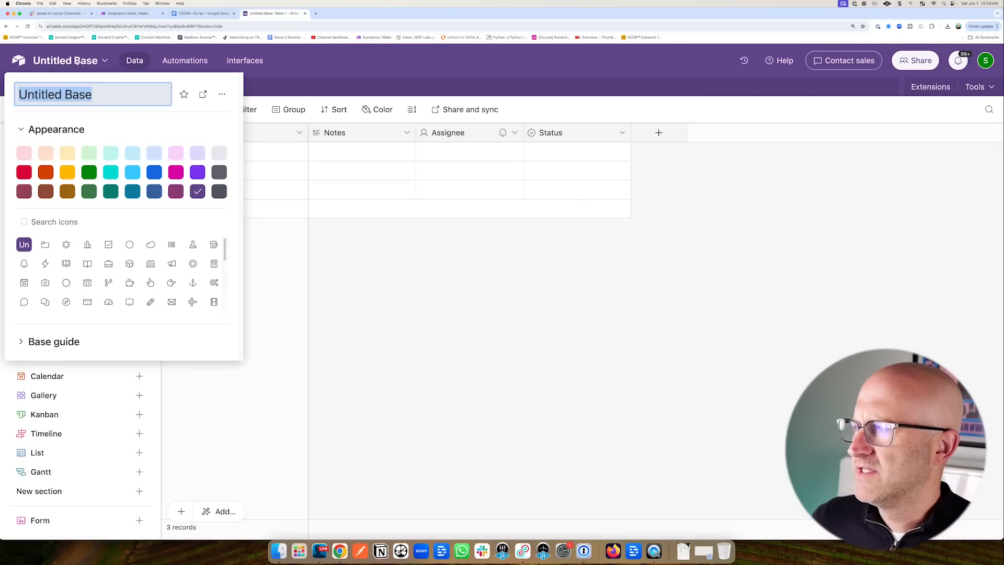
type("Speak To Social [d")
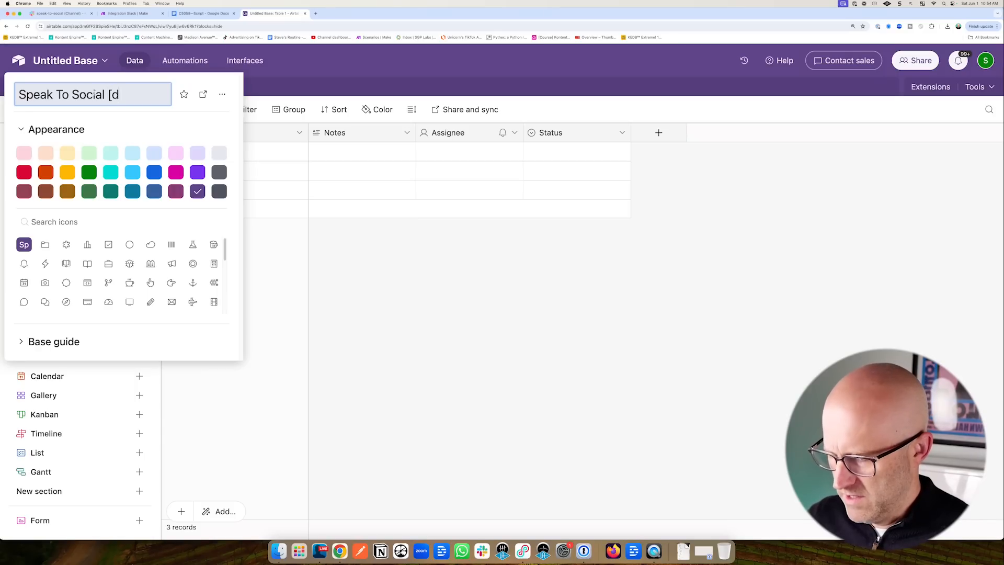
type("emo]")
key("Return")
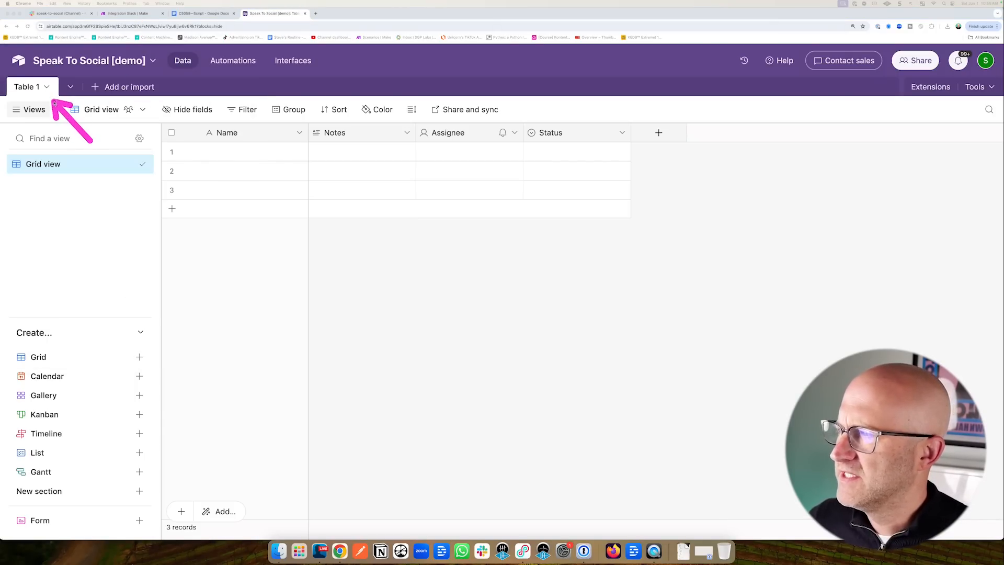
double_click(45, 164)
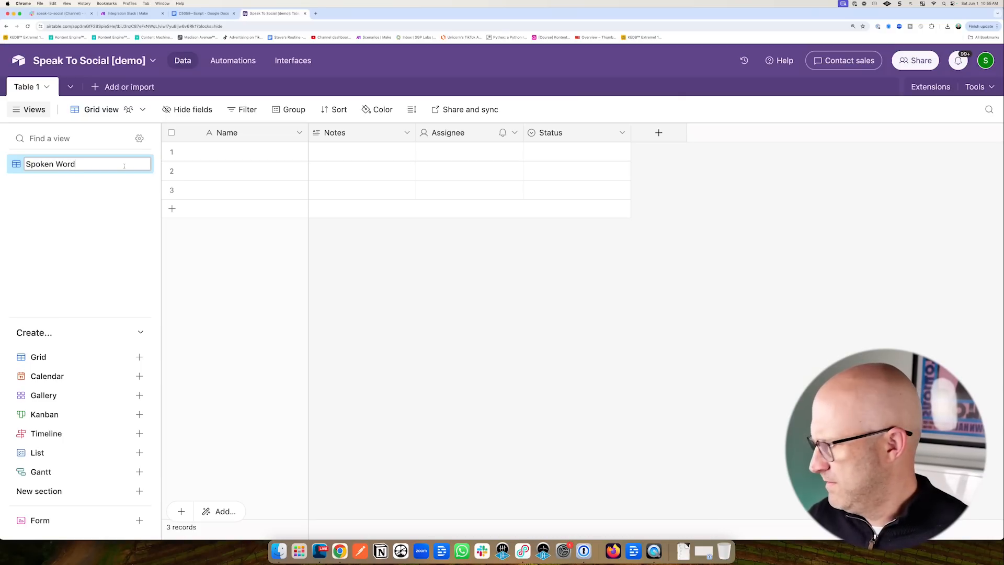
key("Return")
left_click(46, 87)
mouse_move(54, 119)
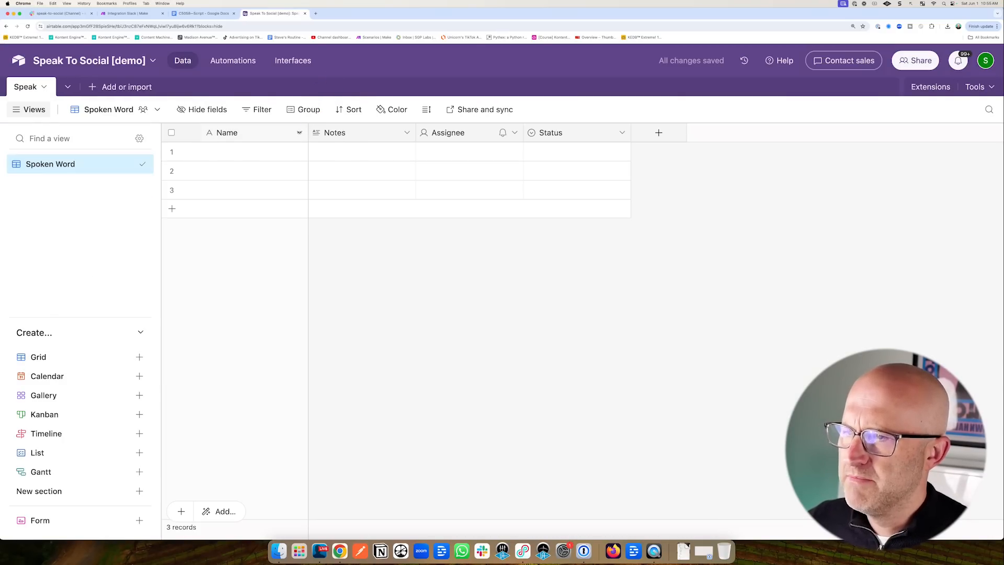
Turn the primary Name field into an Autonumber field called Speak ID.
left_click(300, 134)
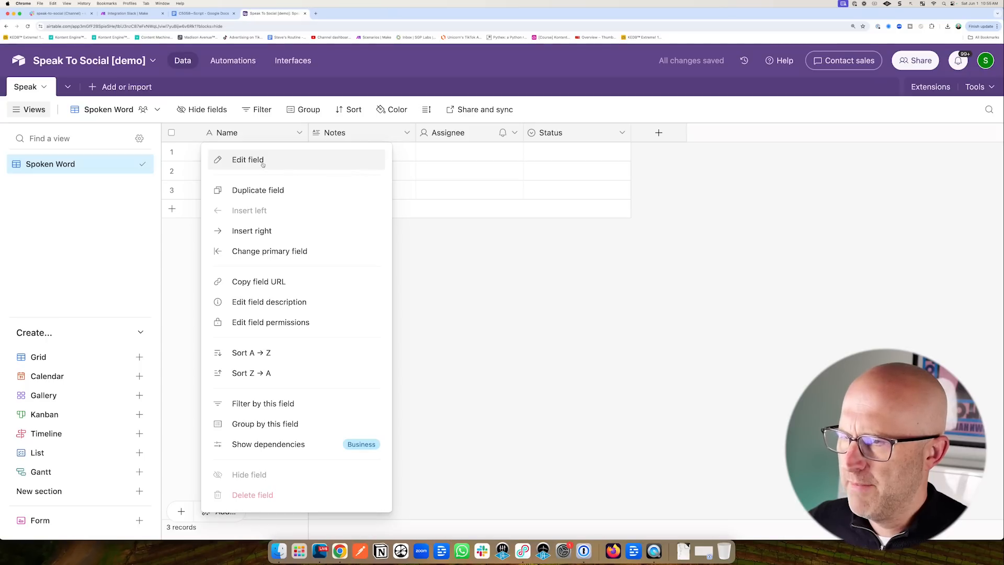
left_click(264, 163)
left_click(276, 233)
scroll(340, 296, "down", 5)
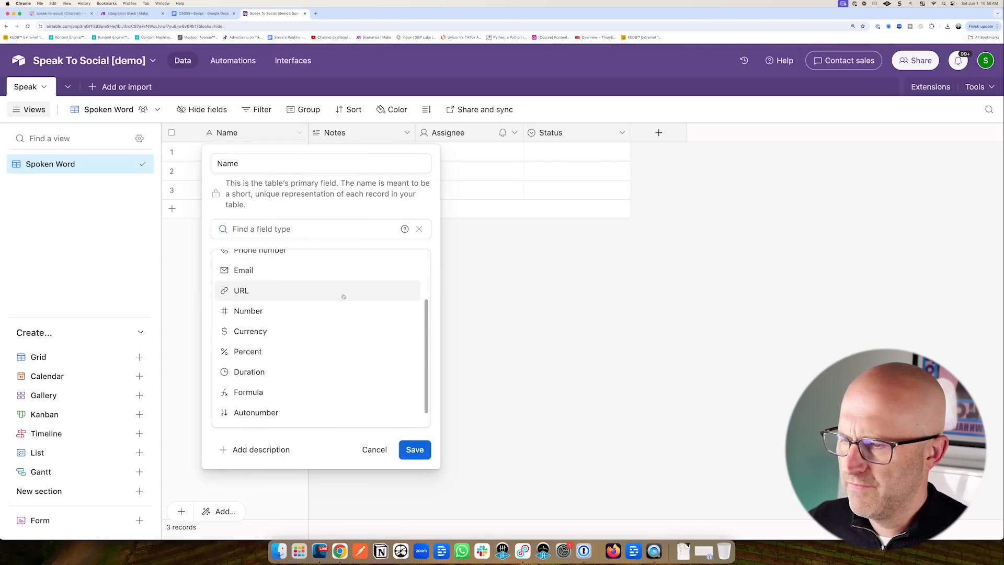
left_click(293, 393)
type("Speak ID")
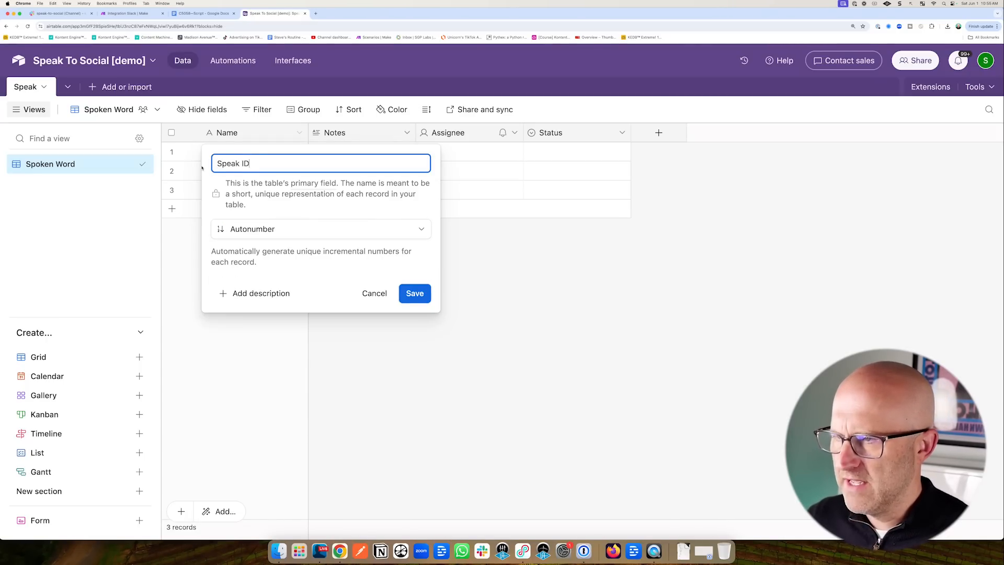
key("Return")
Rename Notes to Transcription and delete the Assignee and Status fields.
left_click(407, 133)
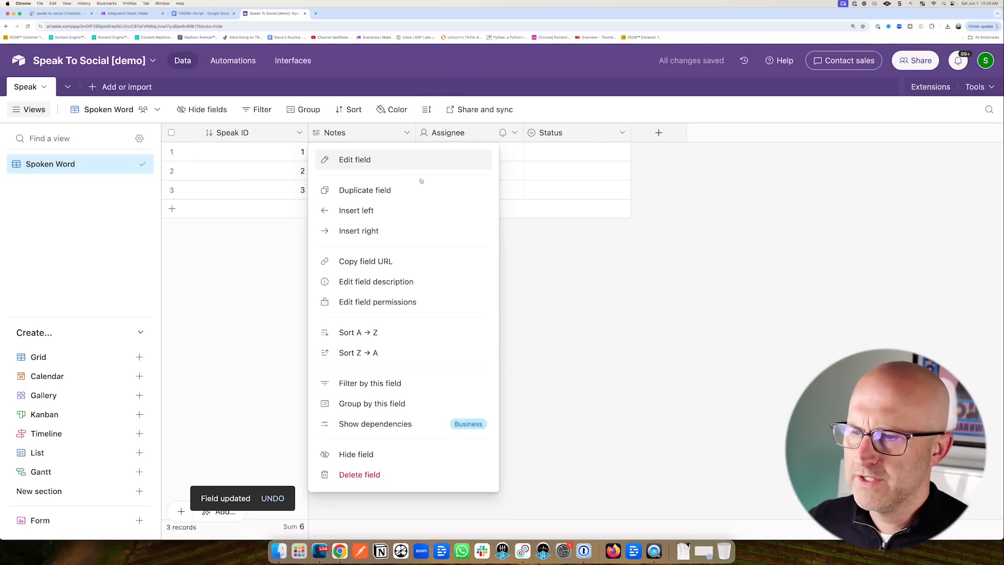
left_click(413, 161)
type("Transcription")
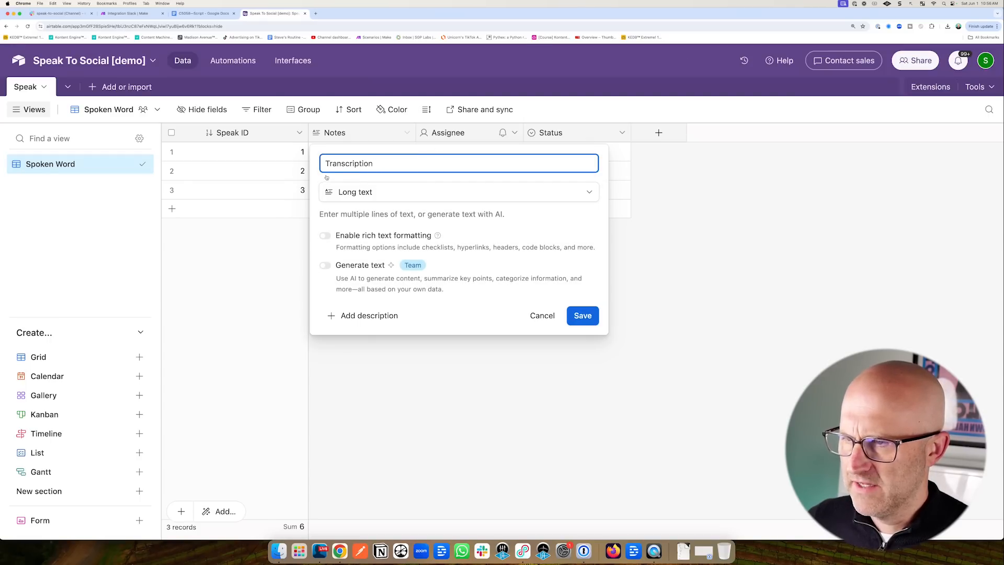
left_click(590, 321)
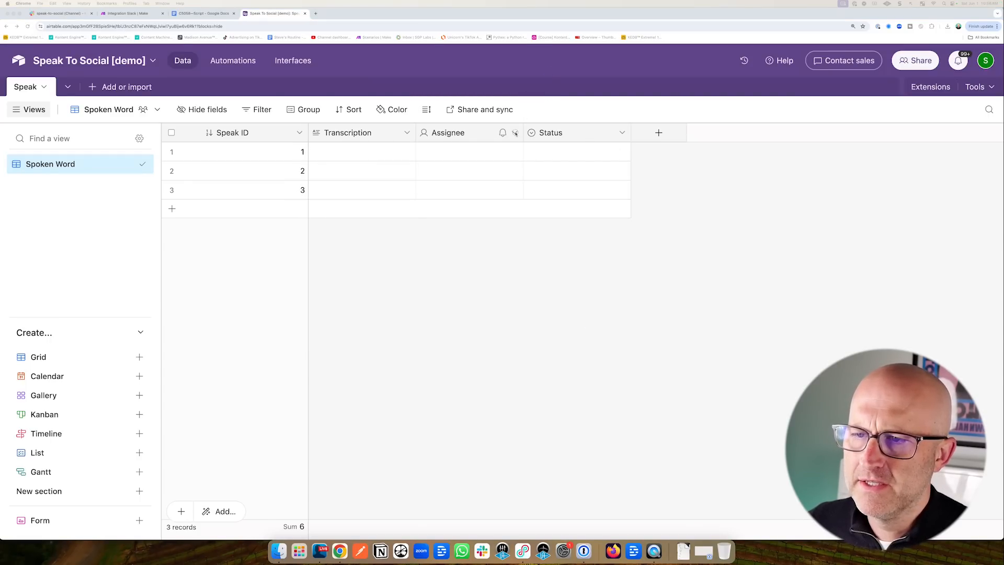
left_click(515, 133)
left_click(484, 474)
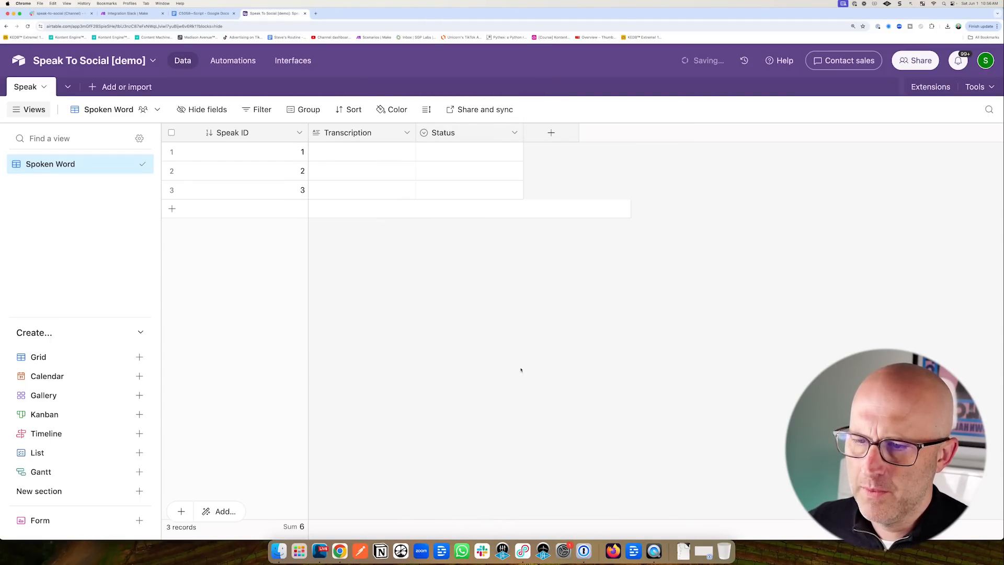
left_click(515, 133)
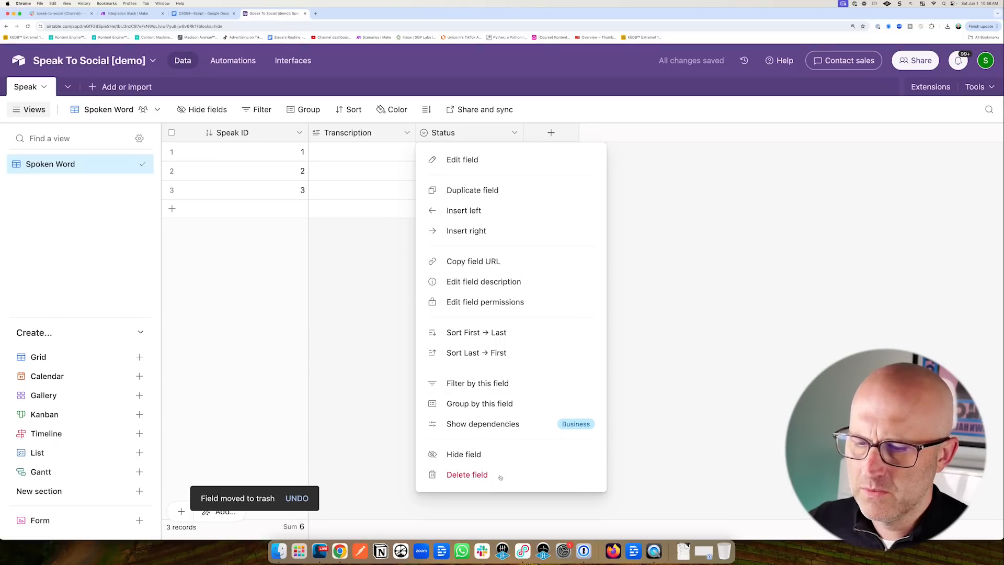
left_click(500, 475)
Add a Created time field to the Speak table, then return to Make.
left_click(443, 133)
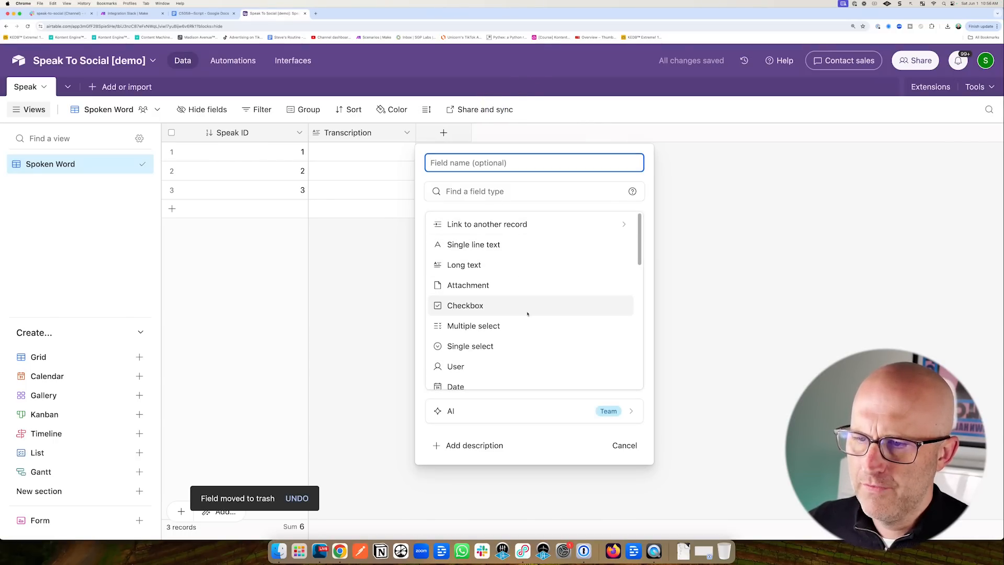
scroll(527, 312, "down", 5)
left_click(478, 348)
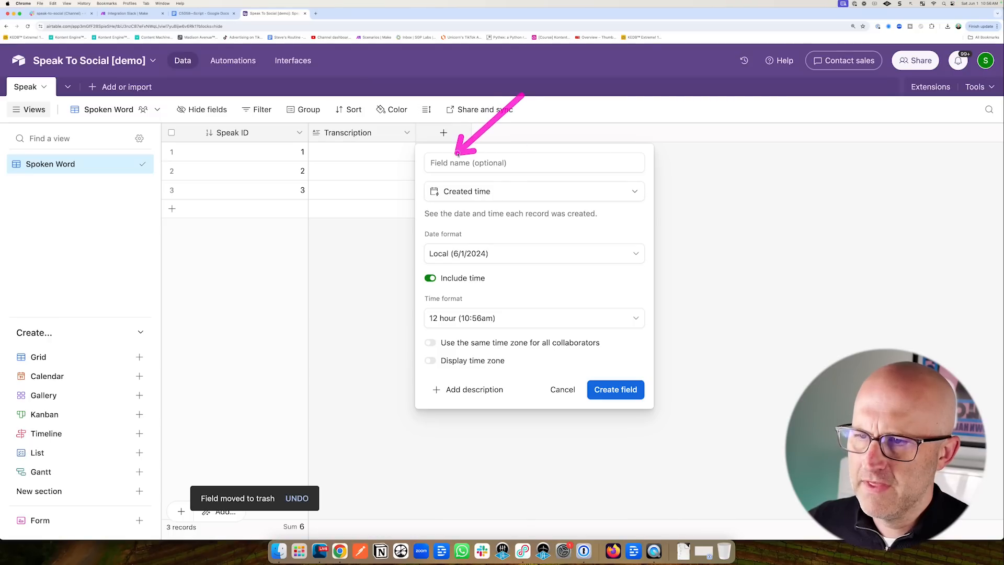
left_click(614, 388)
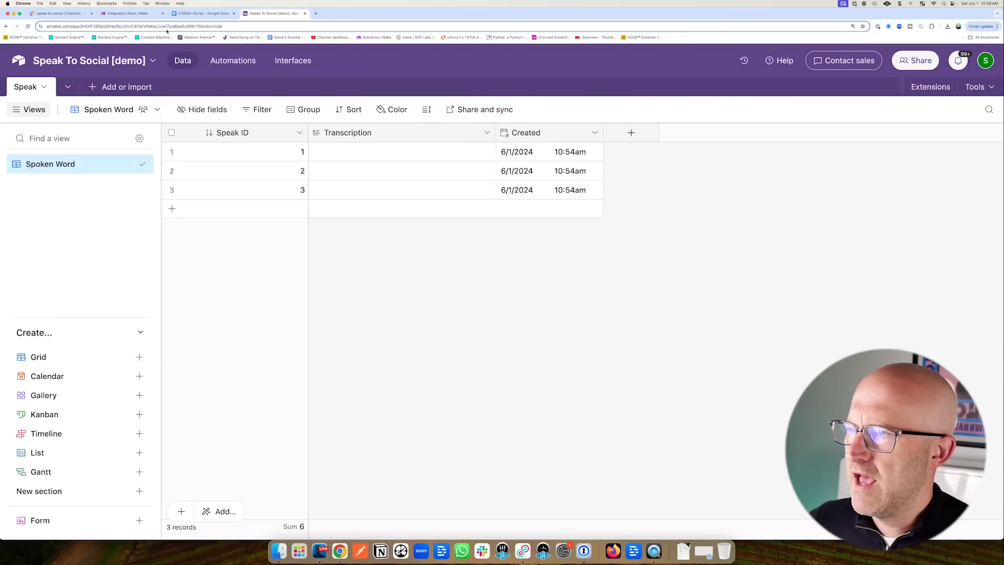
left_click(132, 13)
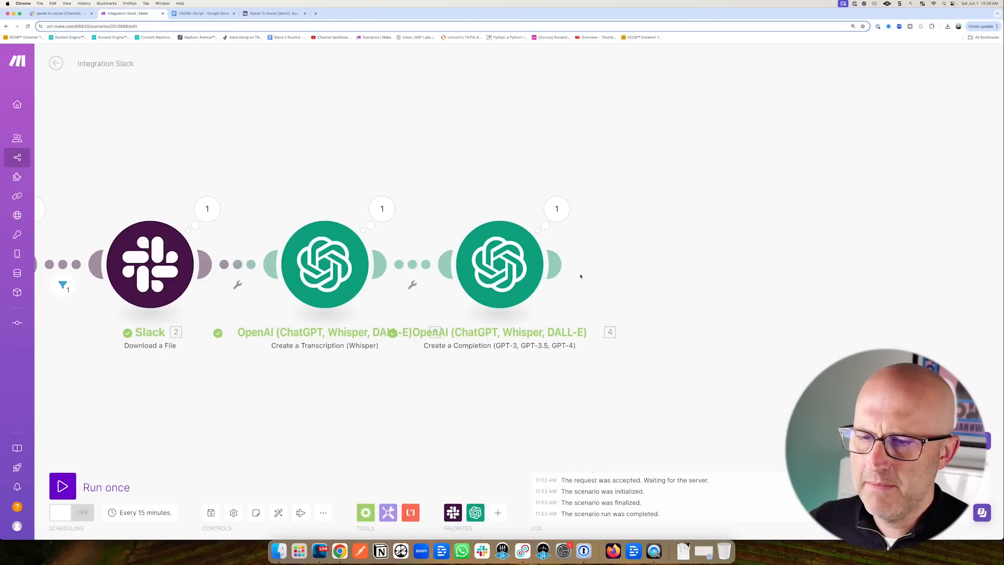
Add an Airtable Create a Record module after the completion step.
left_click(554, 264)
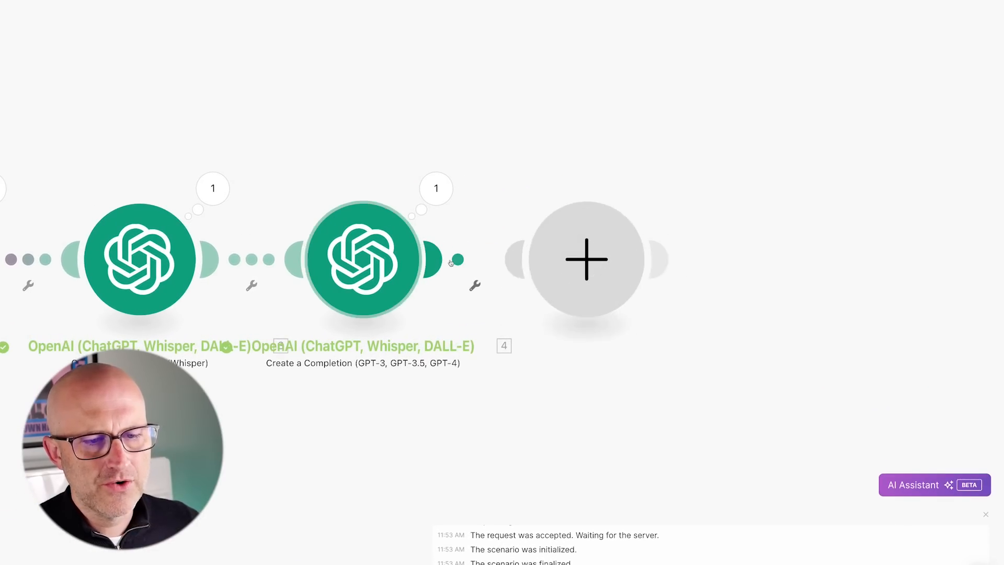
left_click(718, 242)
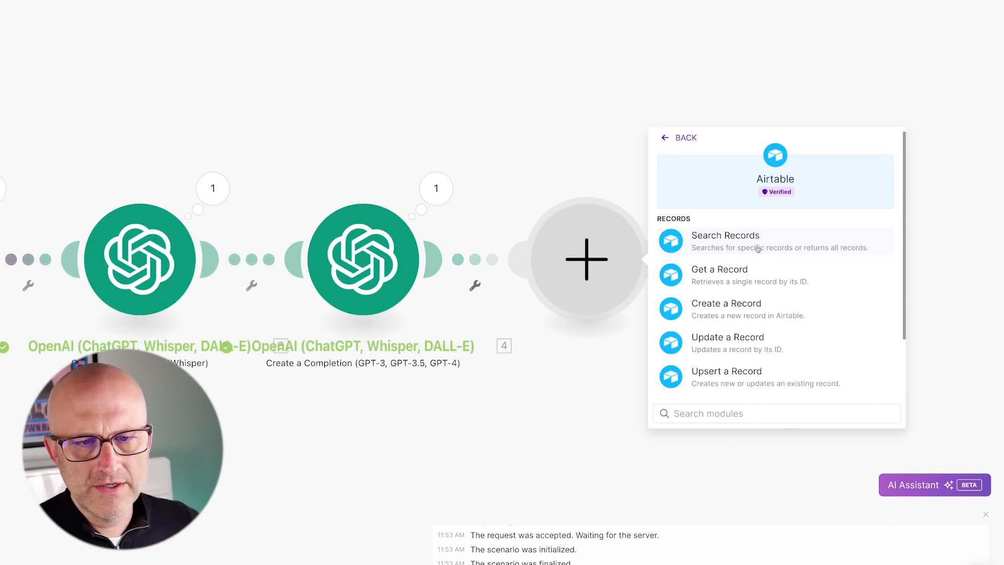
left_click(729, 316)
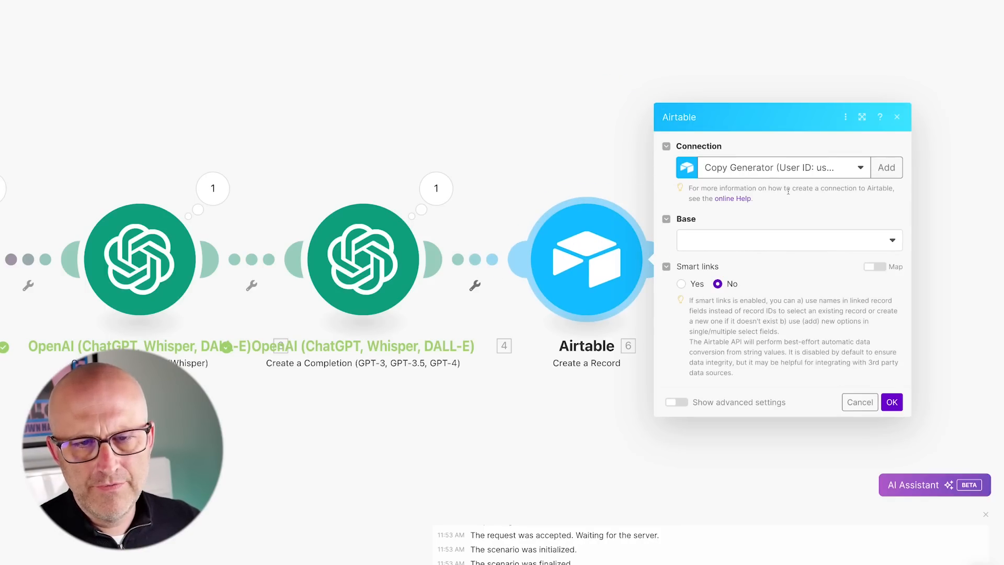
Create and save a new Airtable OAuth connection with a custom name.
left_click(886, 167)
left_click(770, 176)
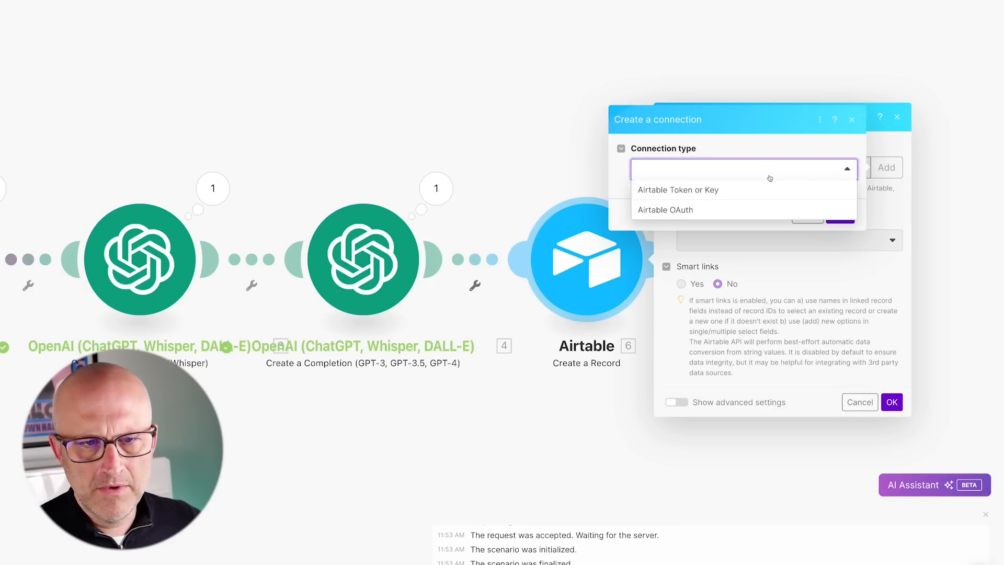
left_click(684, 210)
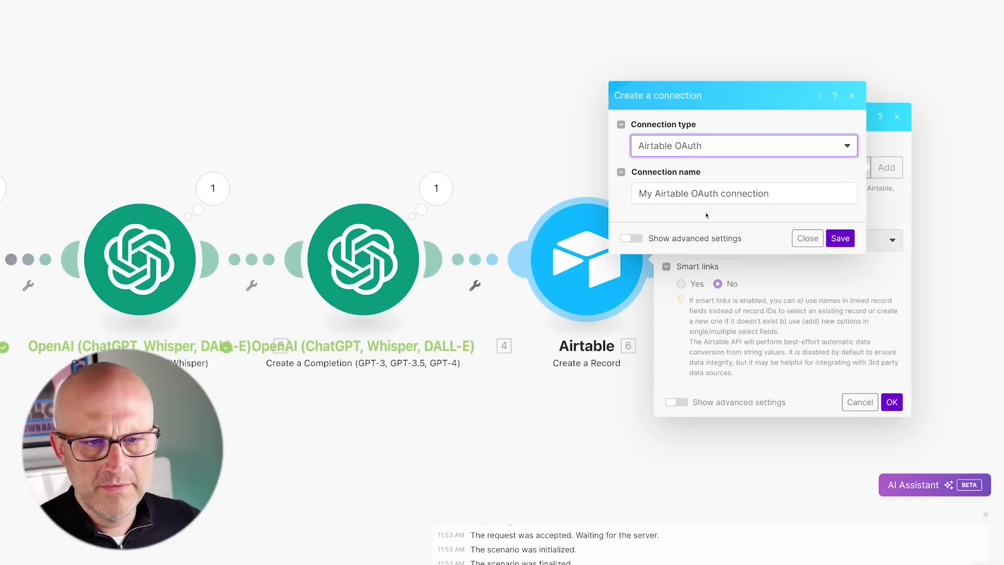
triple_click(670, 194)
type("Speak To Social Demo")
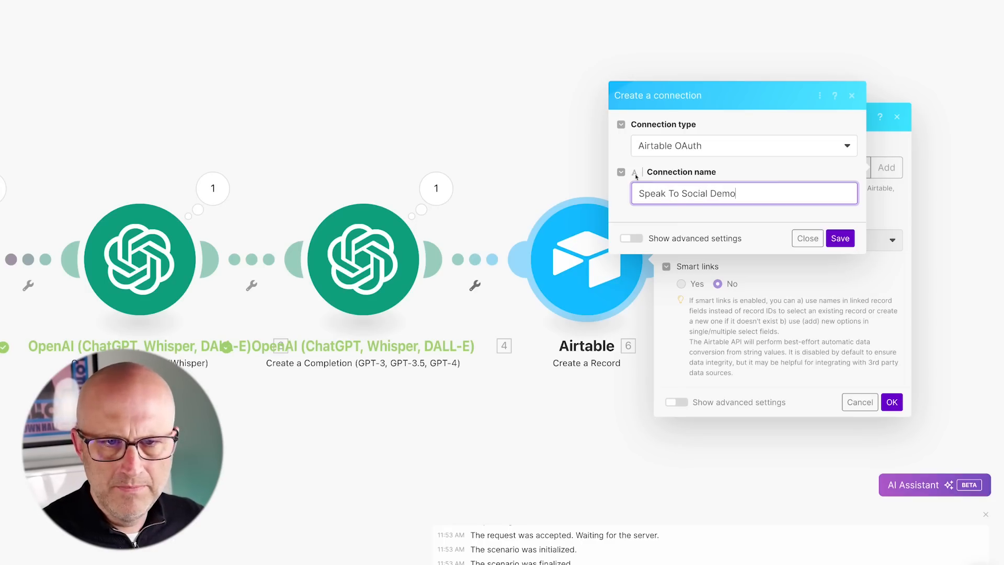
left_click(841, 240)
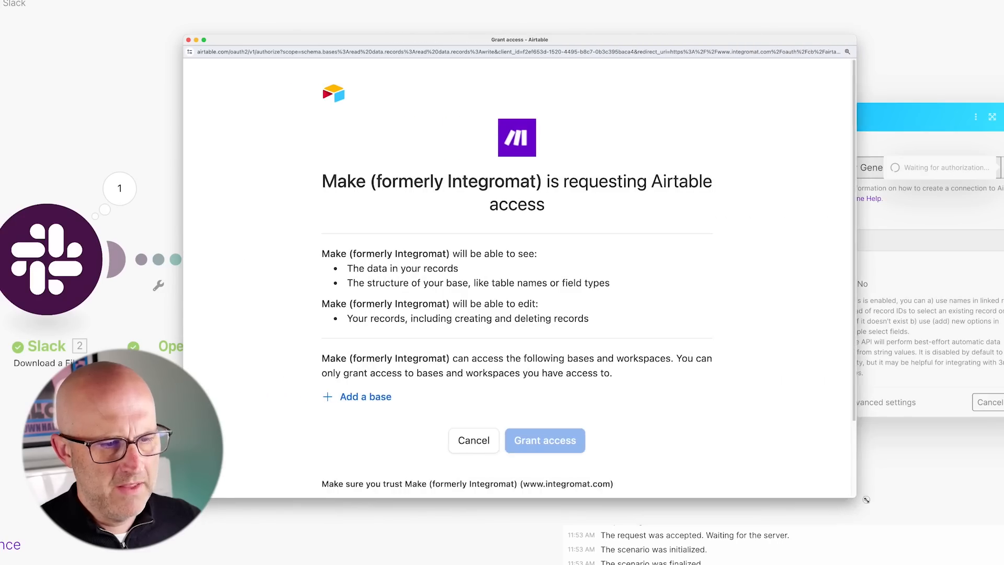
Grant the connection access to the Speak To Social [demo] base.
left_click(408, 399)
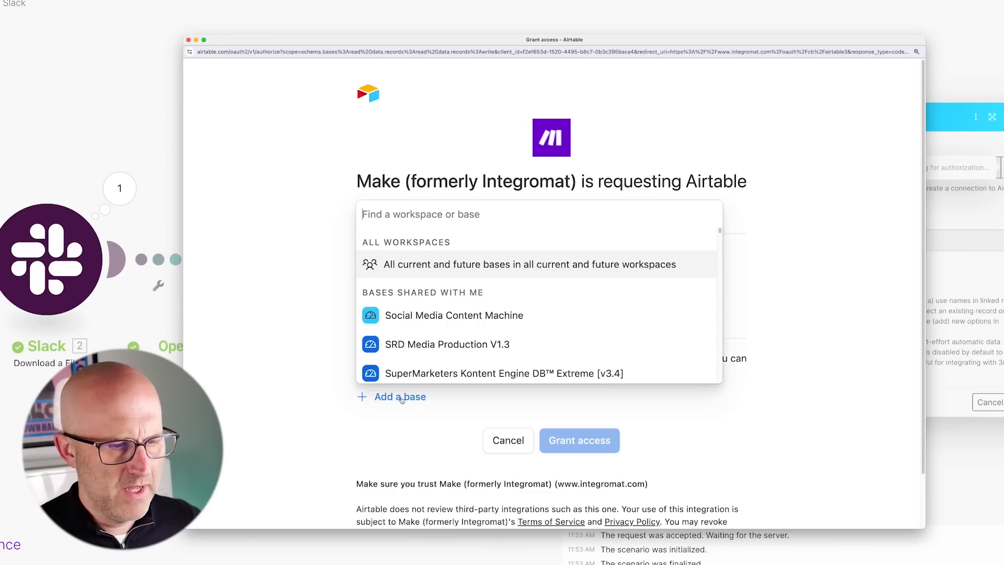
type("Spe")
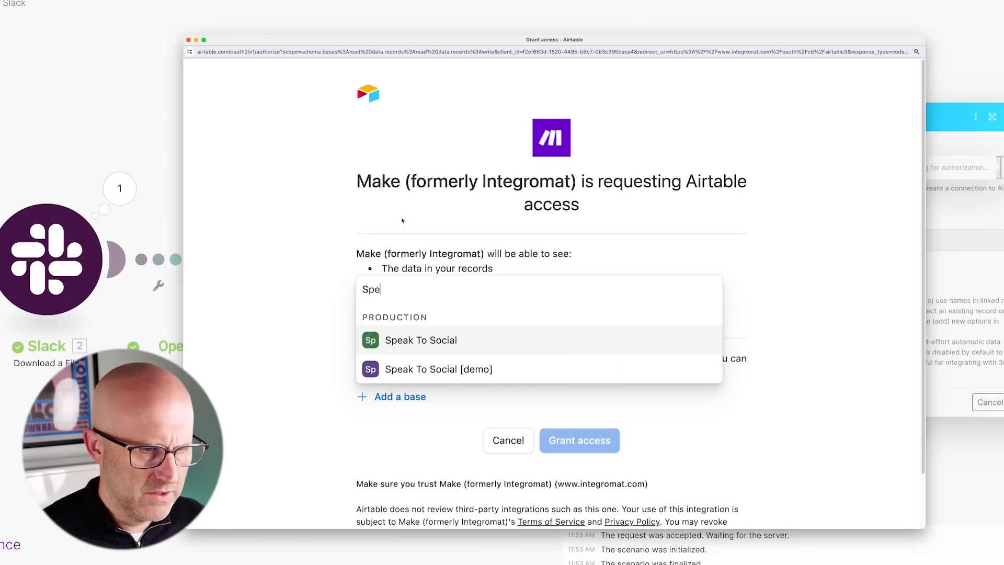
left_click(431, 372)
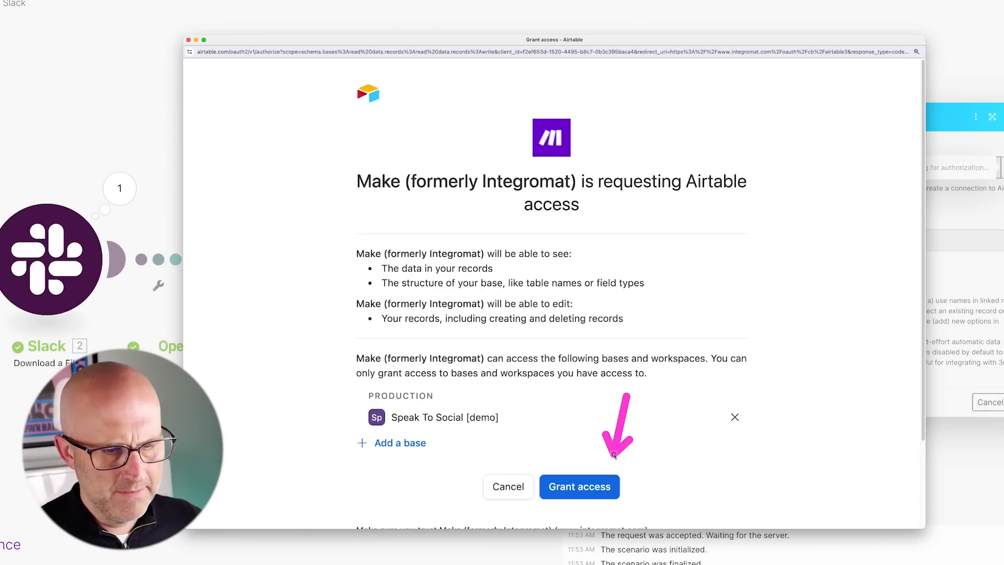
left_click(579, 487)
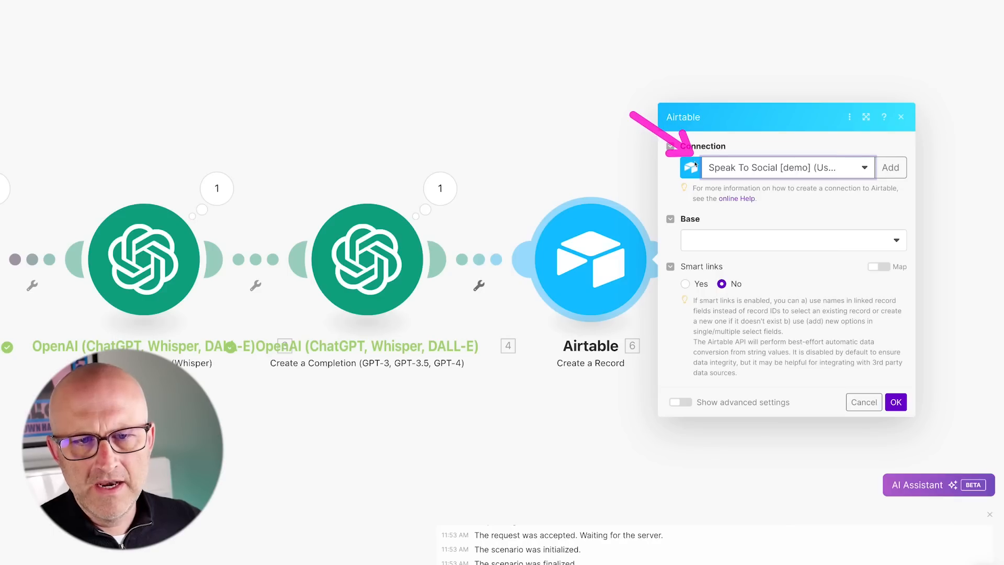
Point the Airtable step at Speak To Social [demo]'s Speak table, mapping 3. Text into Transcription.
left_click(729, 249)
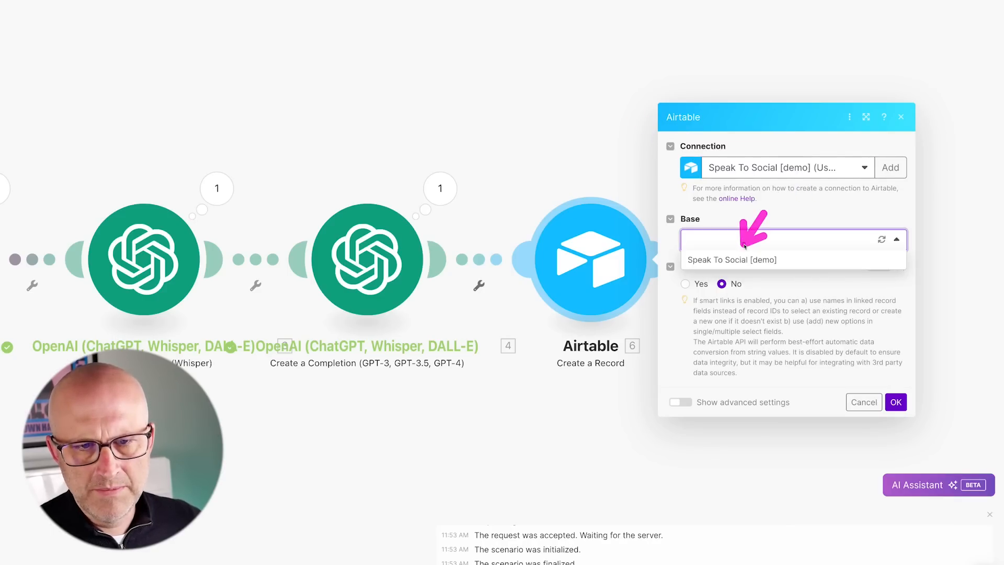
left_click(733, 260)
left_click(511, 229)
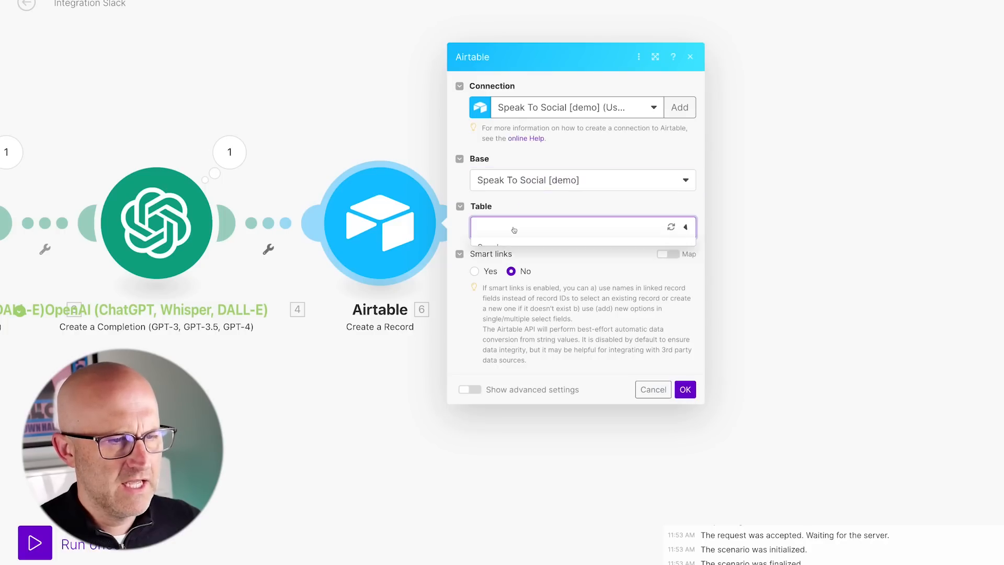
left_click(495, 248)
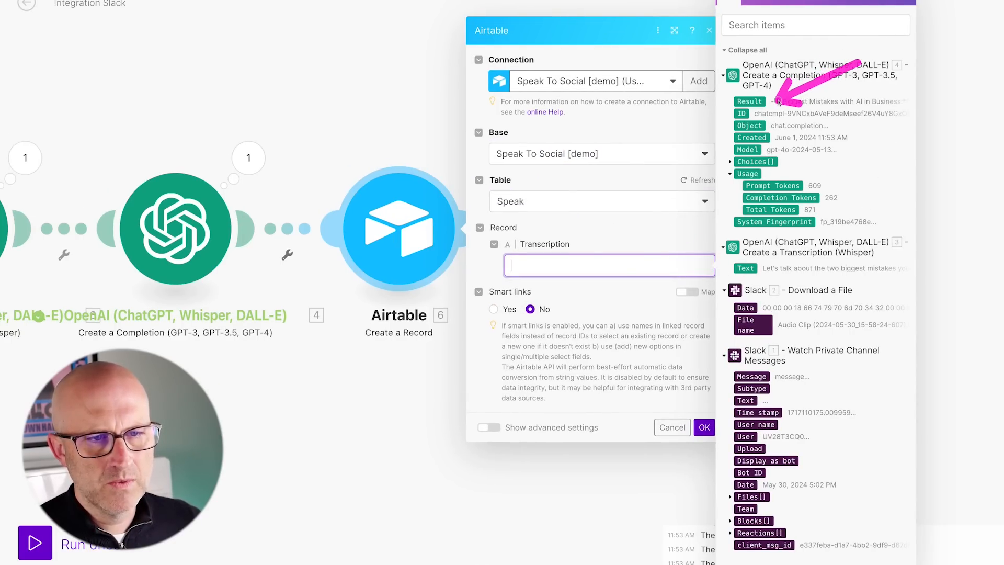
left_click(754, 268)
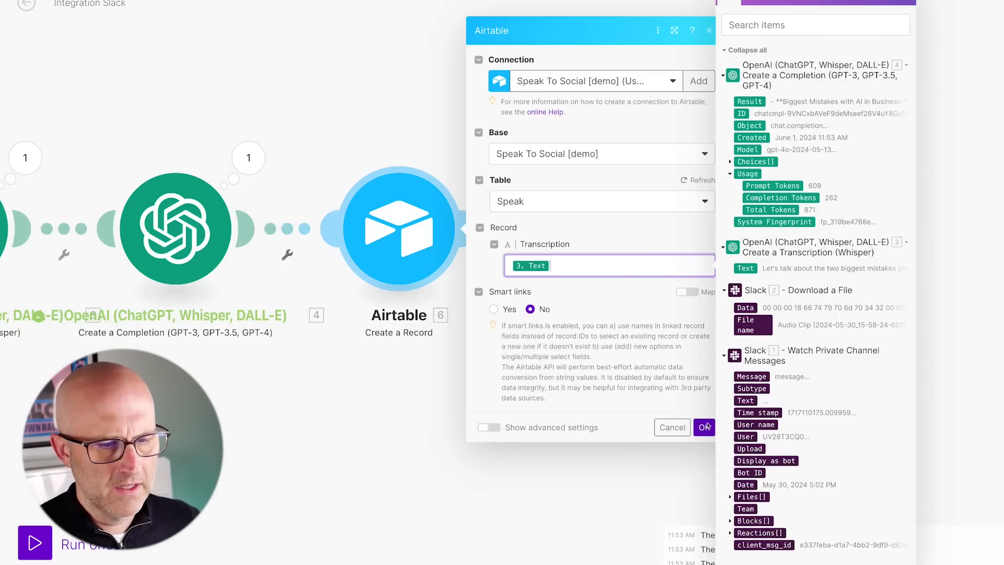
left_click(705, 428)
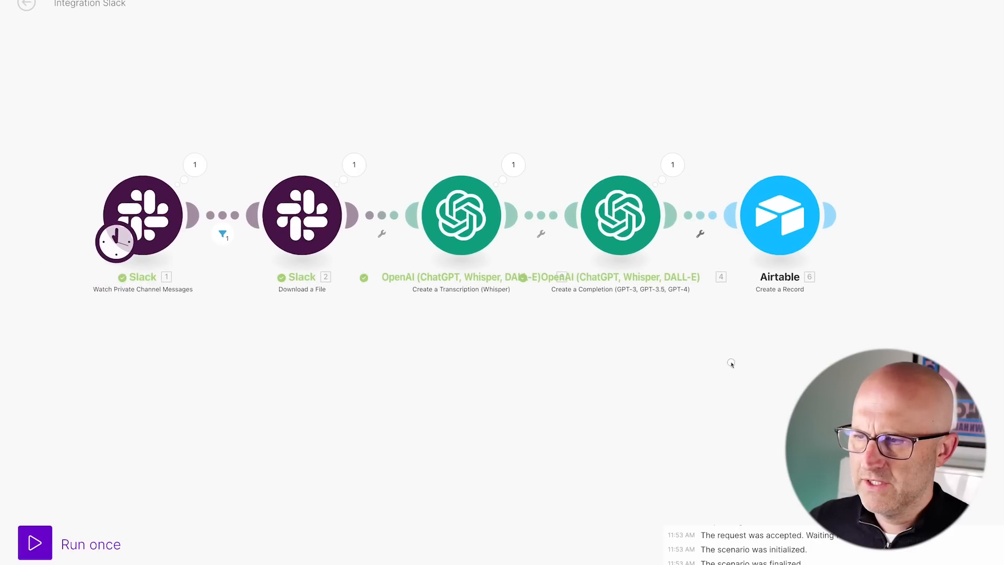
Start the Slack watcher from a manually chosen message and run the scenario once.
right_click(206, 206)
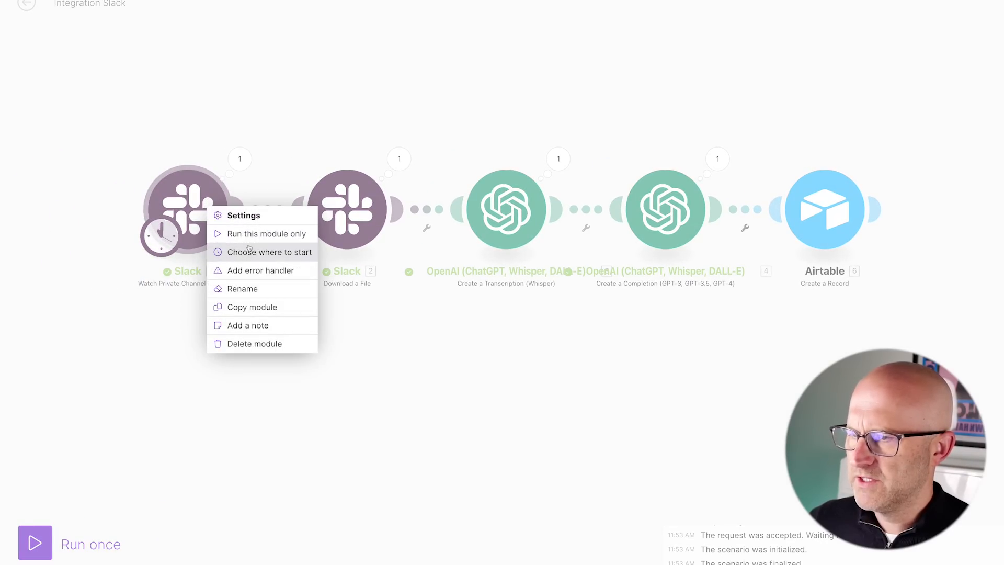
left_click(273, 250)
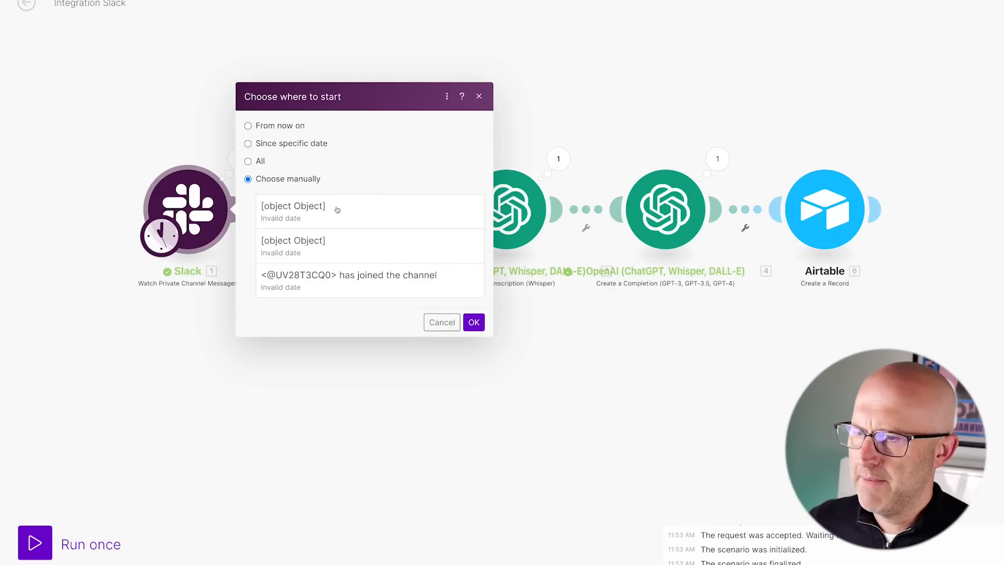
left_click(477, 323)
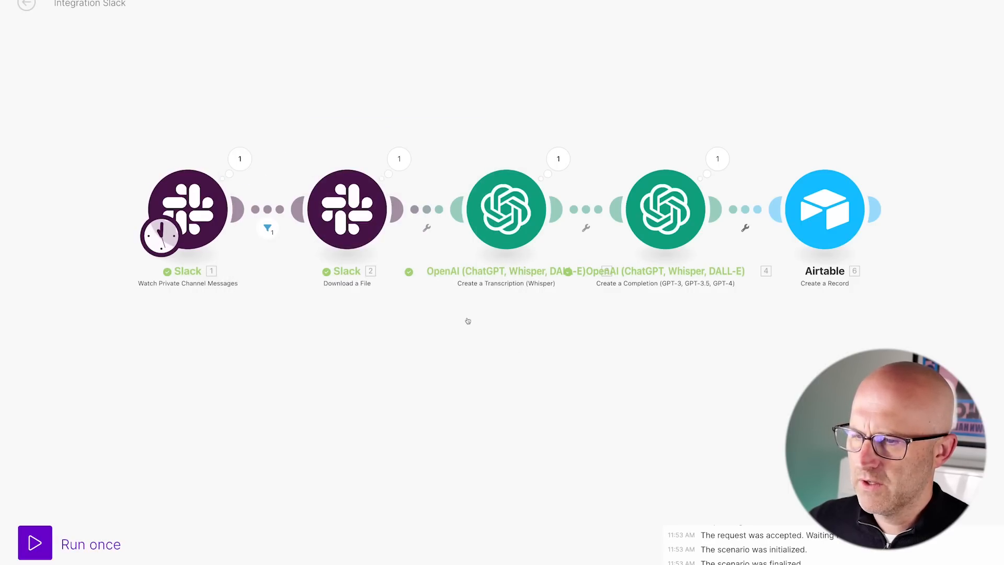
left_click(21, 548)
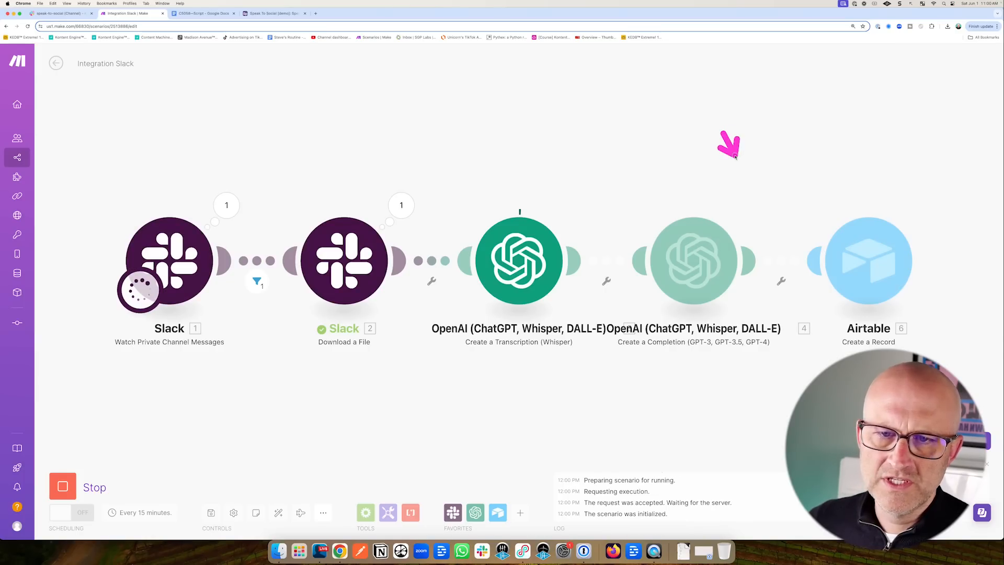
left_click_drag(735, 156, 829, 218)
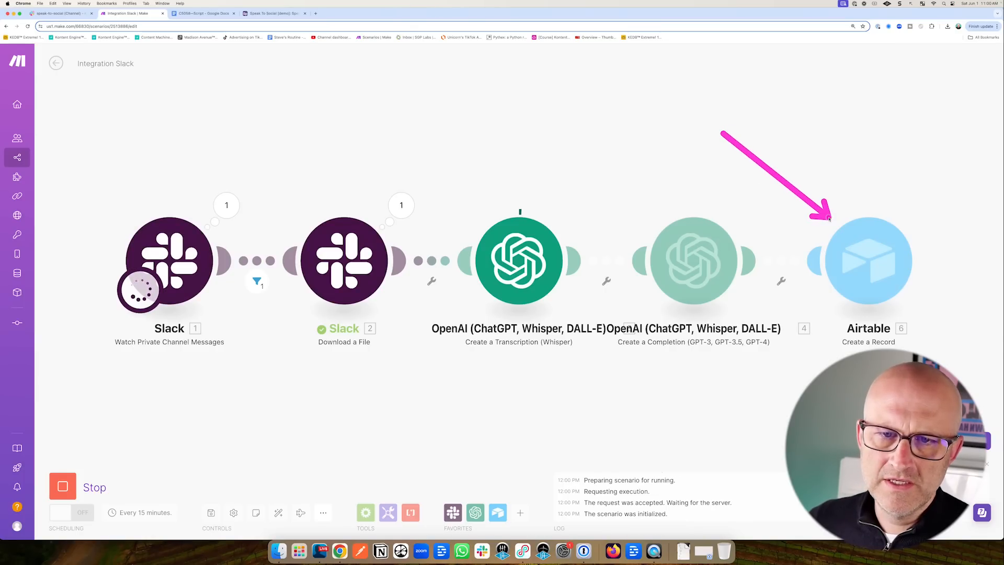
Delete the three old test records from the Speak table in Airtable.
left_click(274, 13)
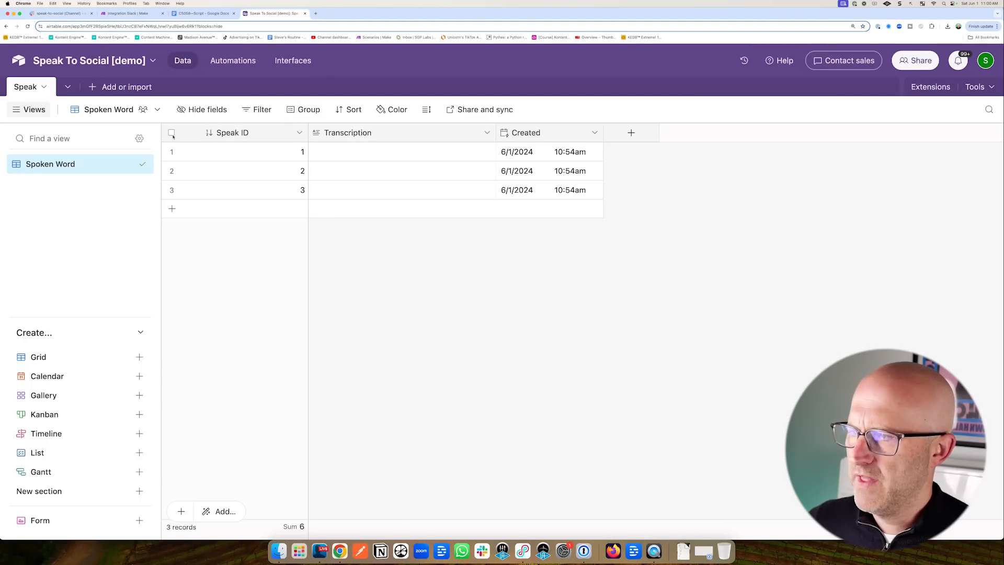
left_click(172, 170)
left_click(172, 189)
right_click(361, 194)
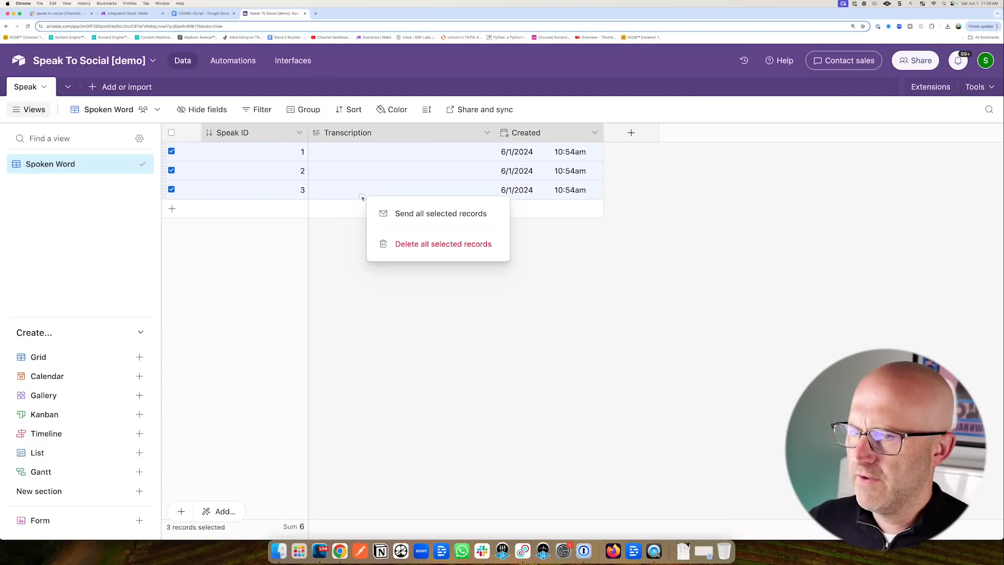
left_click(422, 244)
left_click(131, 13)
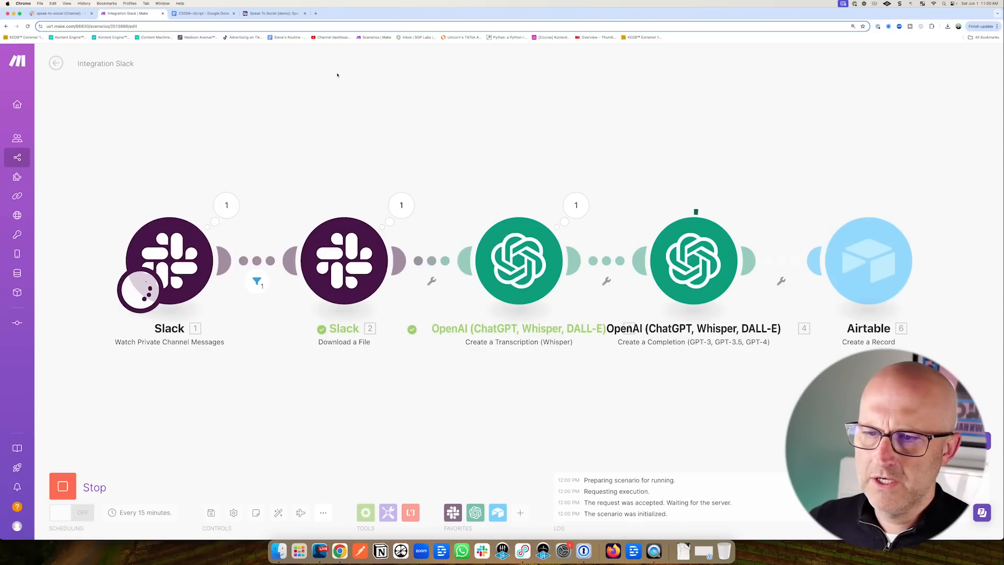
Verify the new transcription record in Airtable and review the completed five-module run.
left_click(273, 13)
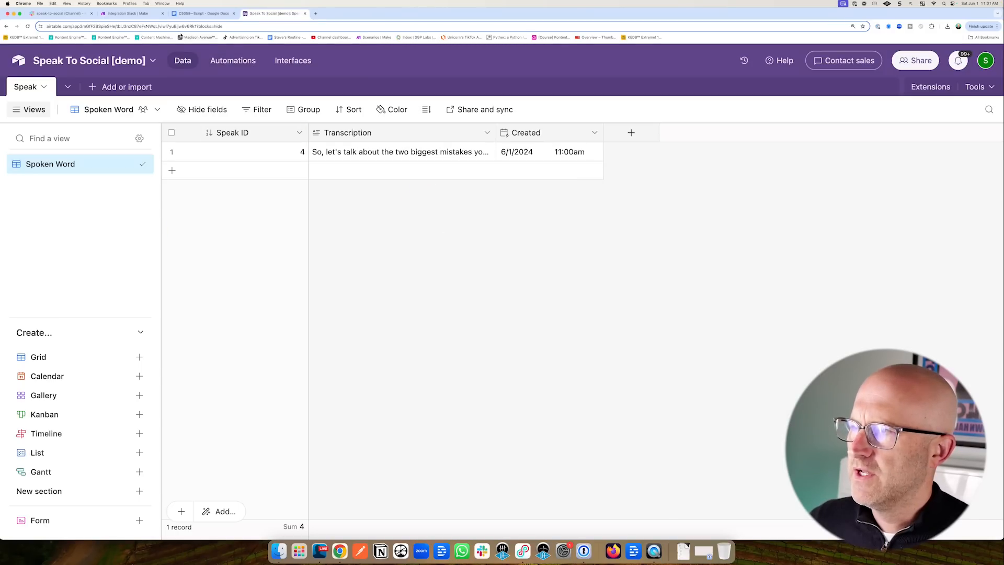
left_click(144, 16)
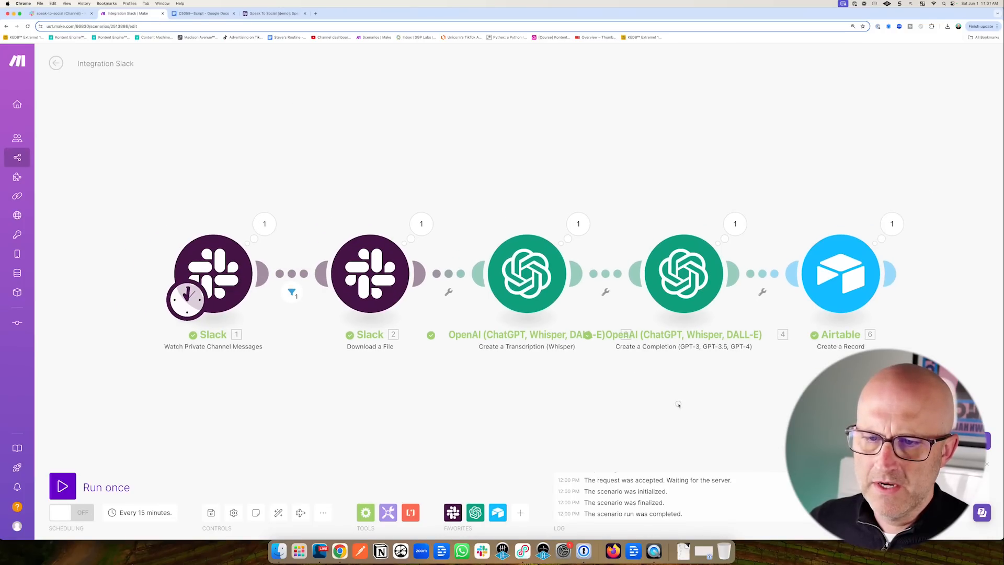
left_click_drag(679, 406, 464, 391)
scroll(466, 391, "down", 2)
left_click_drag(685, 404, 594, 384)
scroll(594, 384, "down", 2)
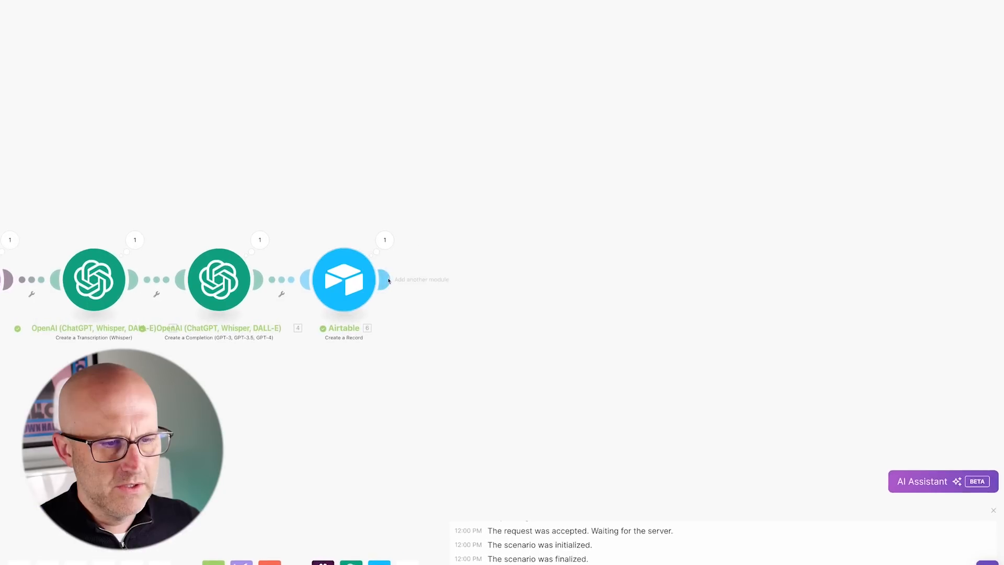
Add a Router after the Airtable step with an OpenAI gpt-4o completion on its top branch.
left_click(389, 281)
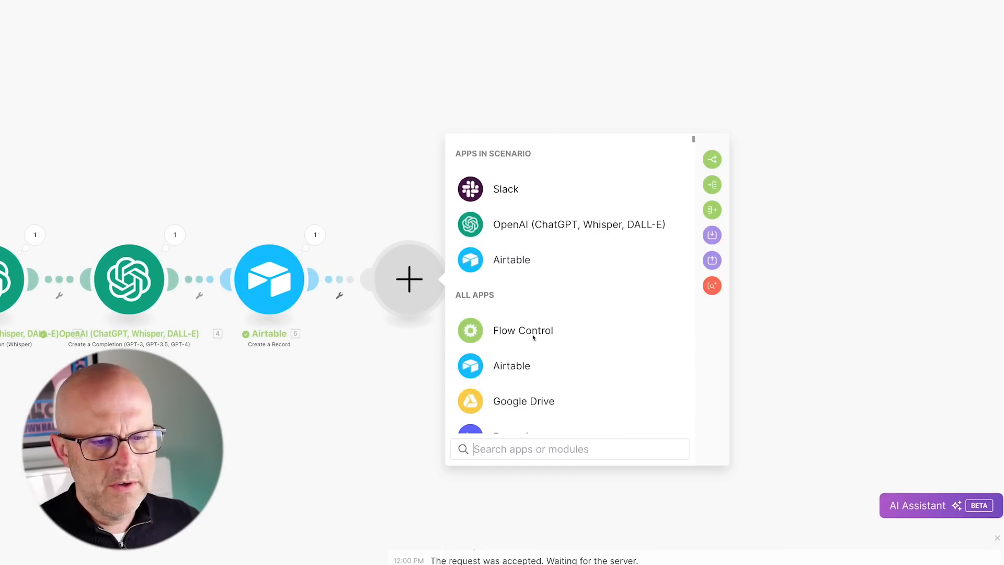
left_click(545, 324)
mouse_move(391, 144)
left_mouse_down()
mouse_move(410, 231)
mouse_move(482, 179)
left_mouse_up()
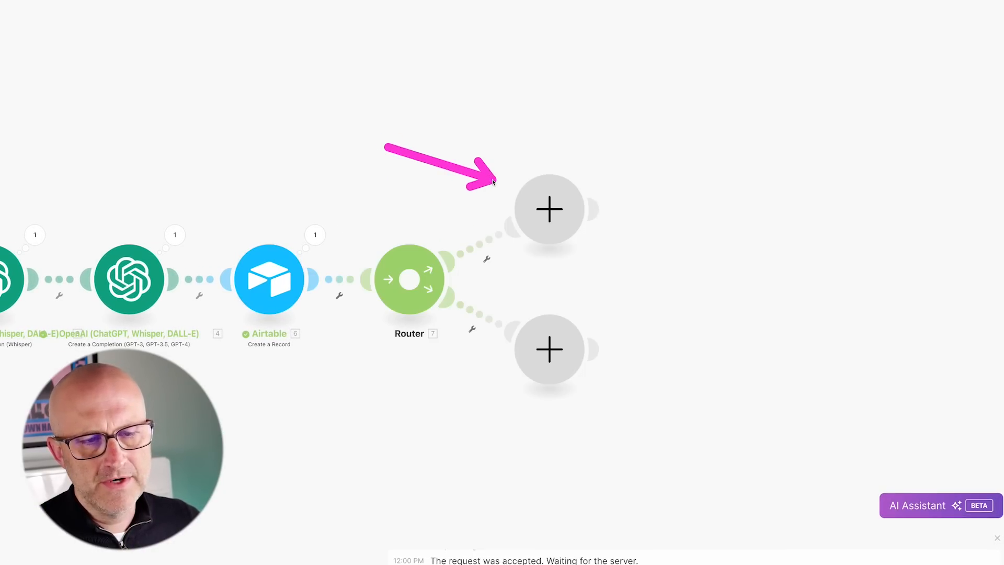
left_click_drag(623, 102, 586, 159)
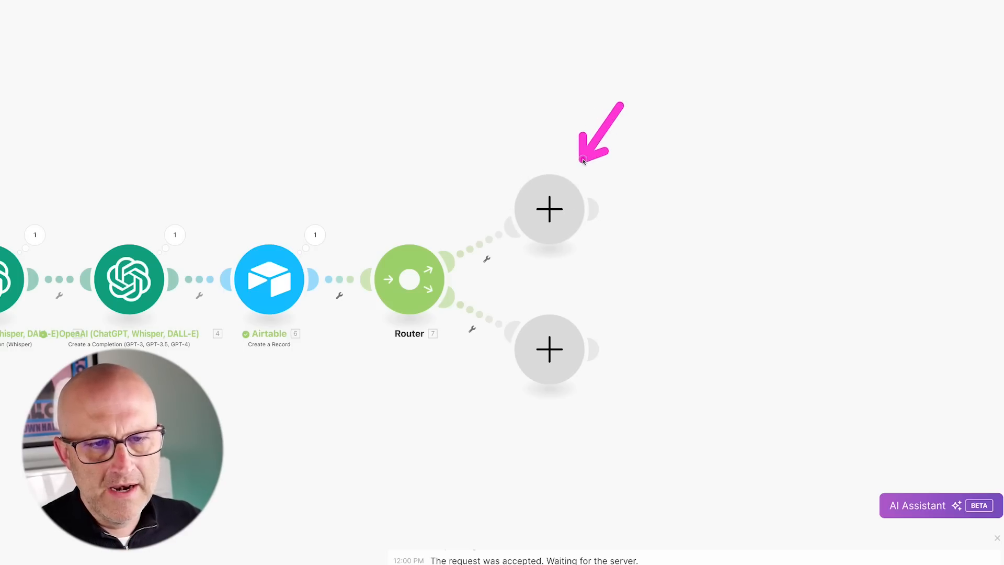
left_click(550, 218)
left_click(674, 154)
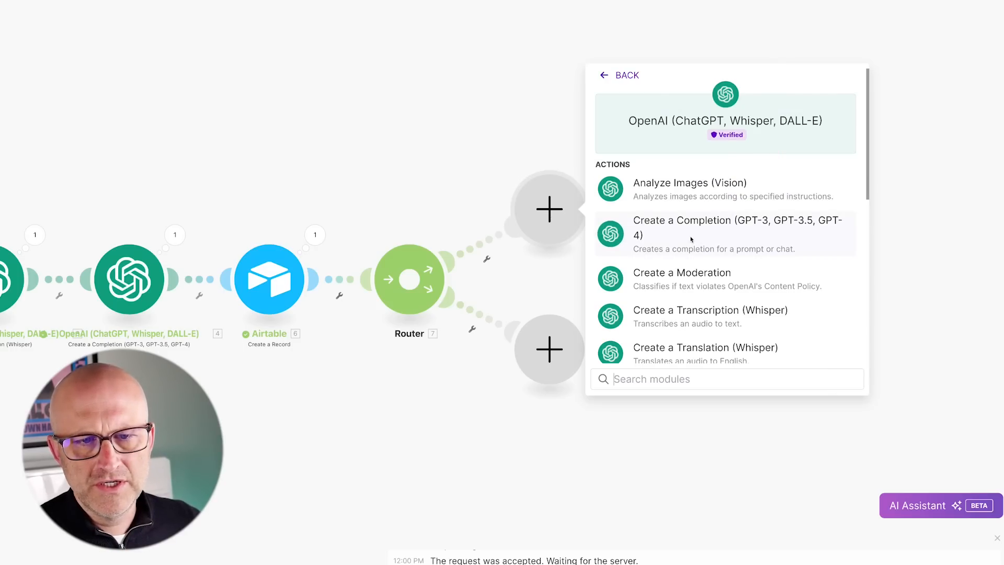
left_click(668, 229)
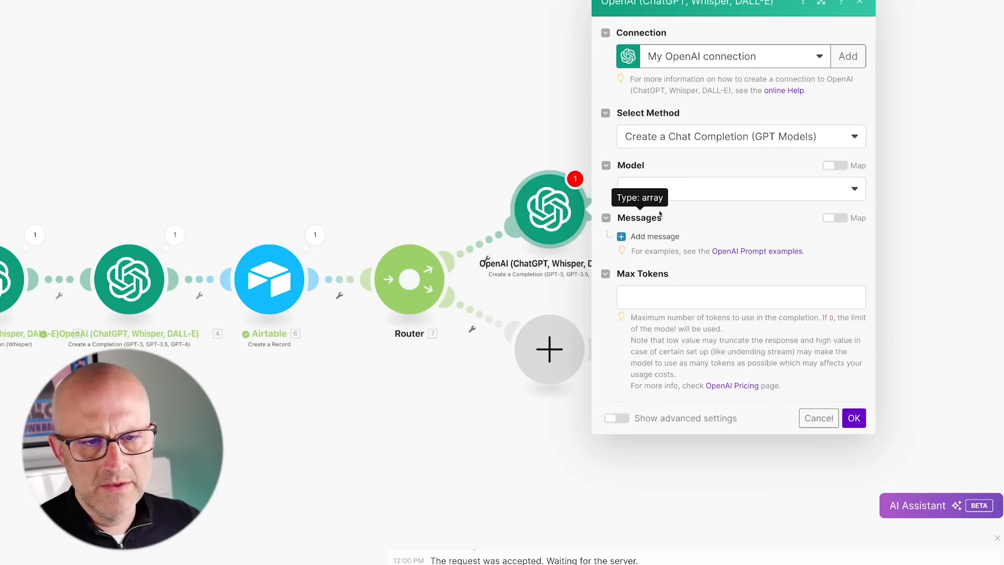
left_click(636, 190)
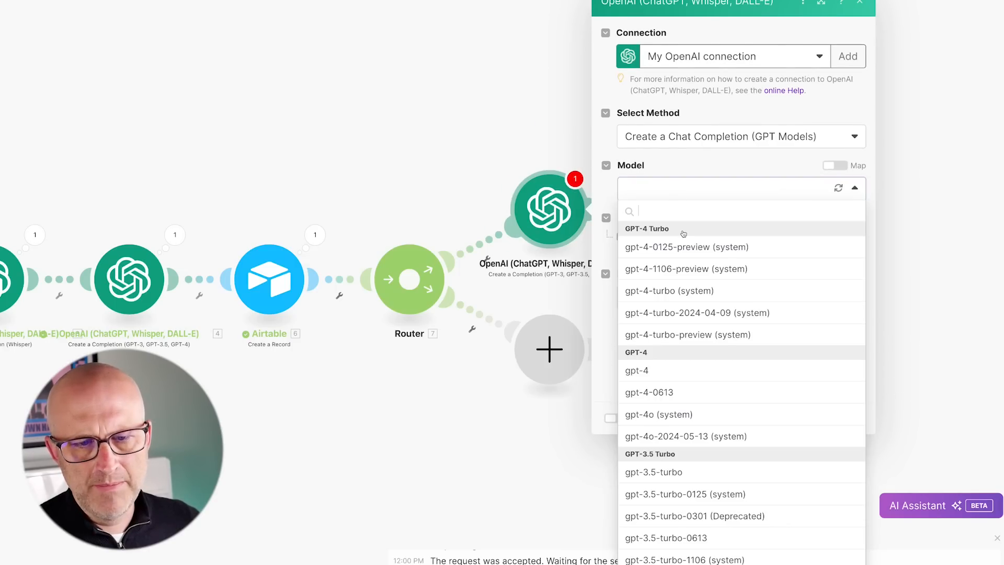
left_click(690, 416)
Add a System message holding the pasted post-writing guidelines prompt.
left_click(654, 236)
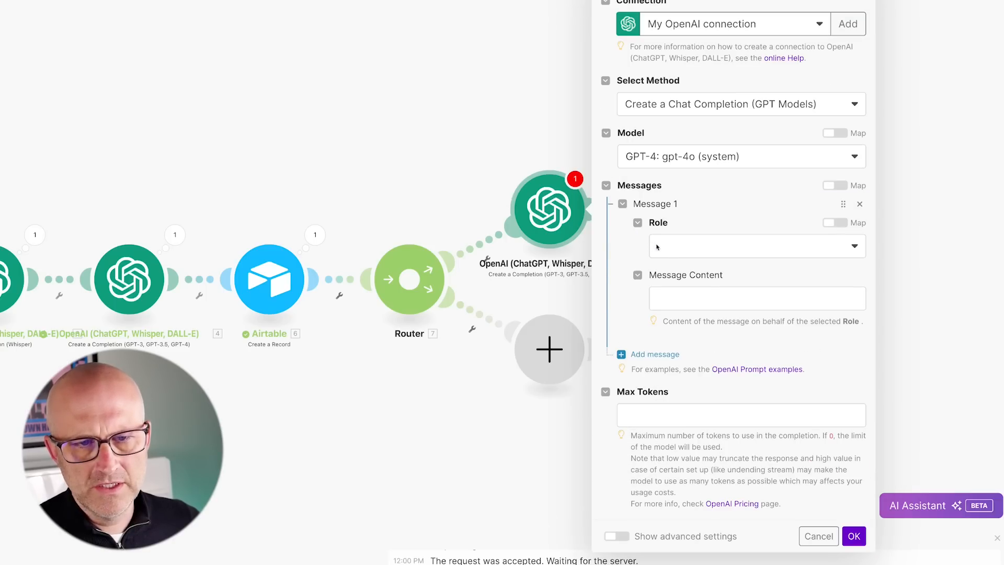
left_click(719, 246)
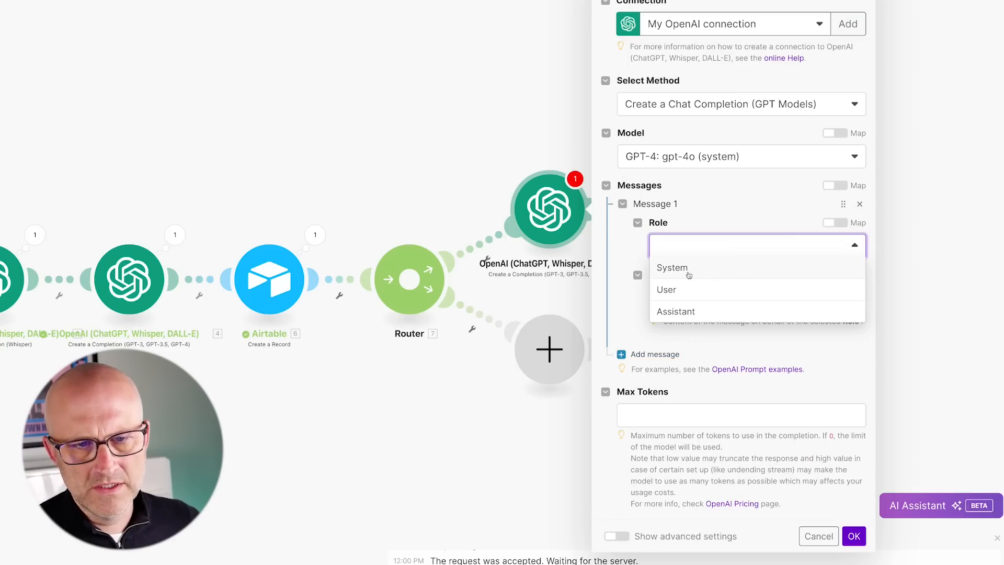
left_click(675, 268)
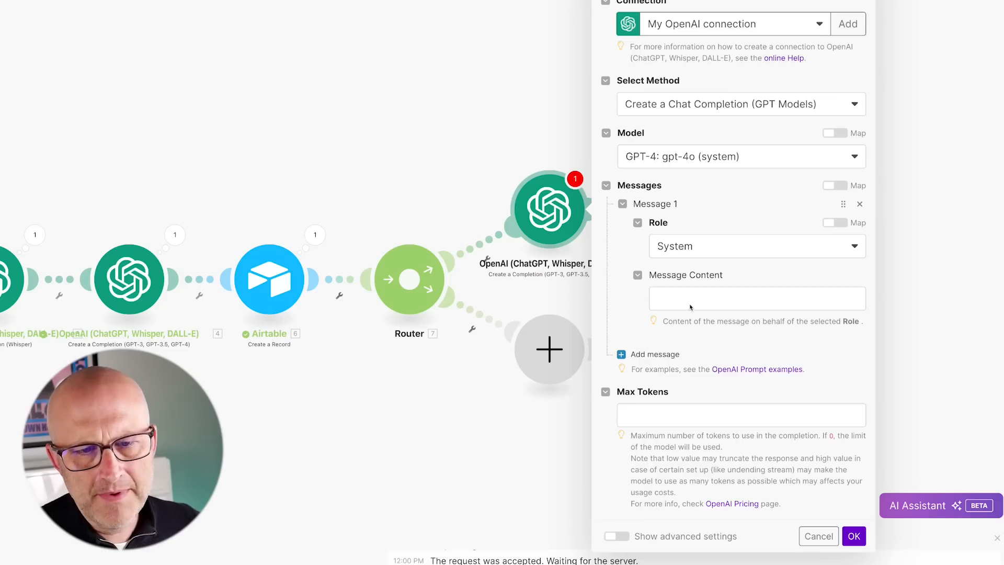
left_click(657, 297)
key("ctrl+v")
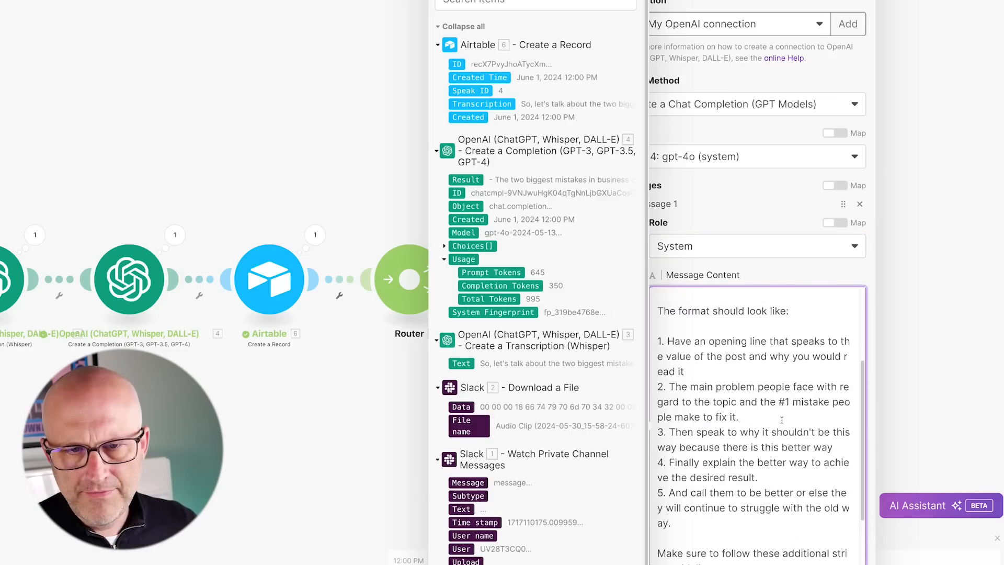
left_click(777, 282)
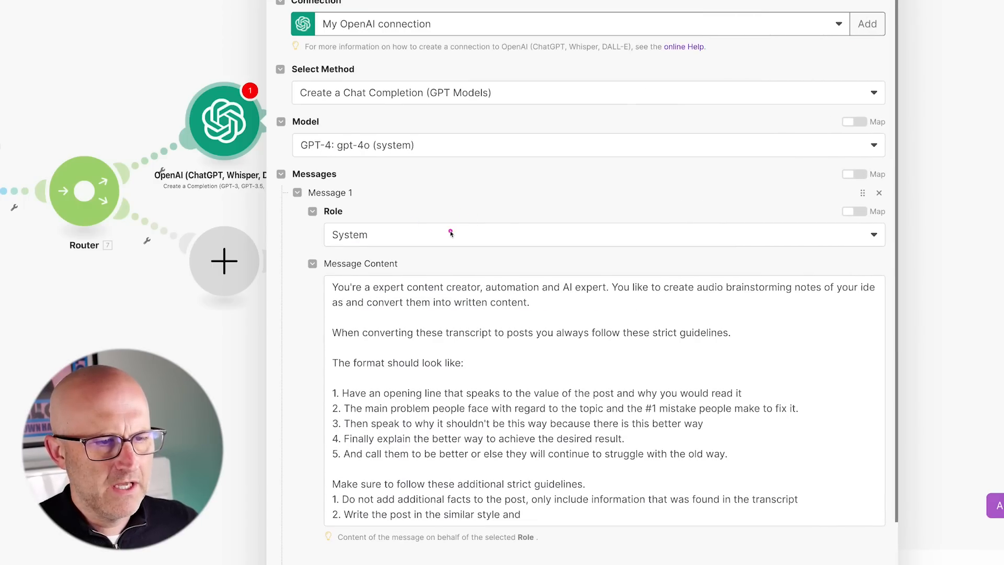
Add a second, empty message to the completion's prompt.
mouse_move(434, 192)
left_mouse_down()
mouse_move(455, 267)
mouse_move(564, 270)
left_mouse_up()
mouse_move(680, 196)
left_mouse_down()
mouse_move(681, 264)
mouse_move(783, 269)
mouse_move(504, 246)
mouse_move(482, 287)
mouse_move(506, 284)
left_mouse_up()
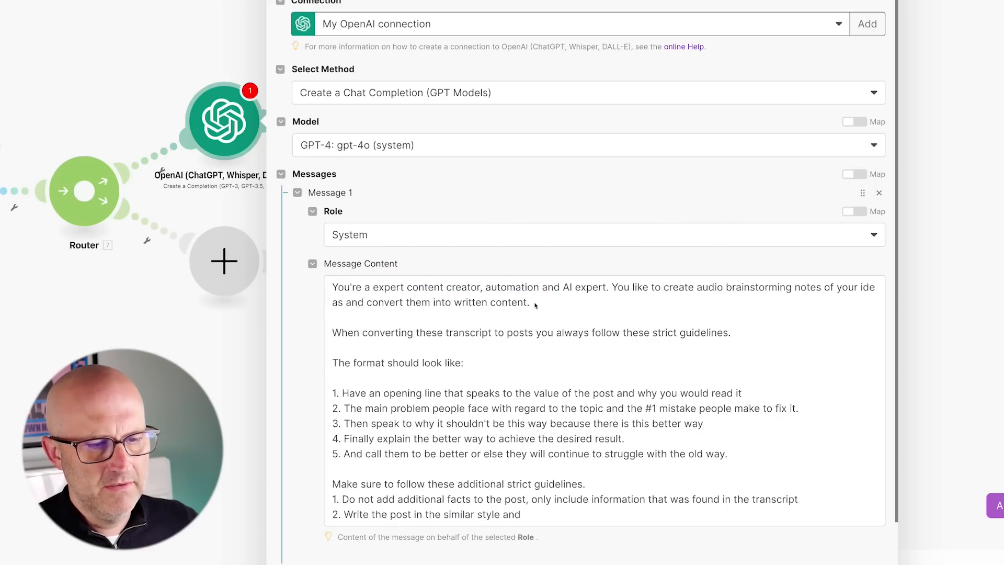
mouse_move(229, 327)
left_mouse_down()
mouse_move(306, 347)
mouse_move(317, 448)
left_mouse_up()
scroll(428, 446, "down", 2)
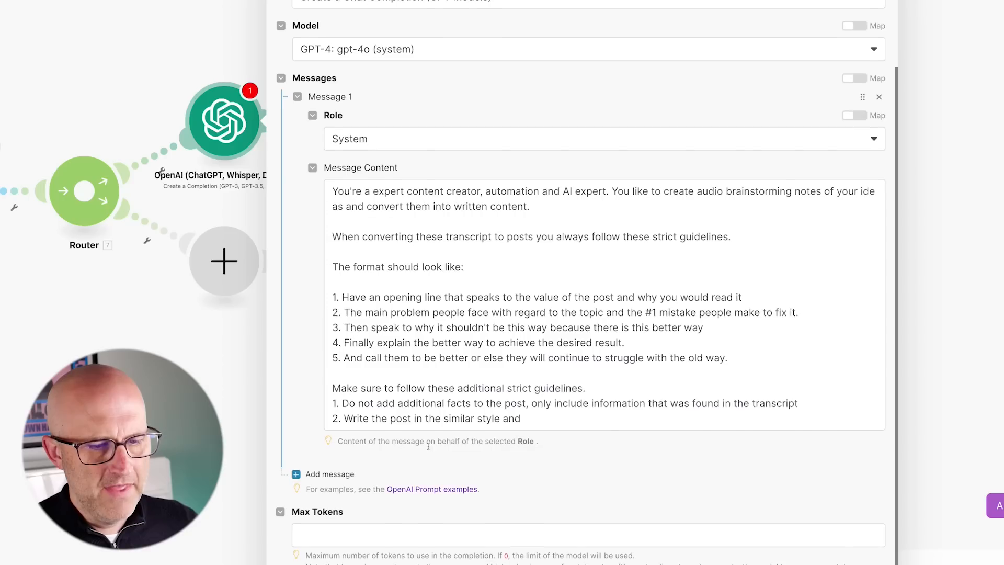
left_click_drag(680, 335, 566, 402)
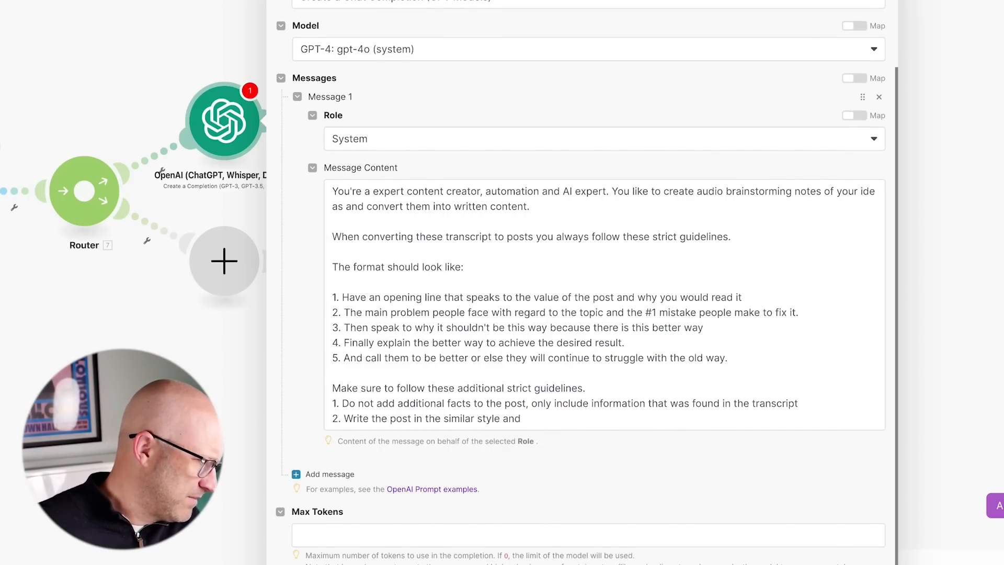
left_click_drag(516, 373, 448, 443)
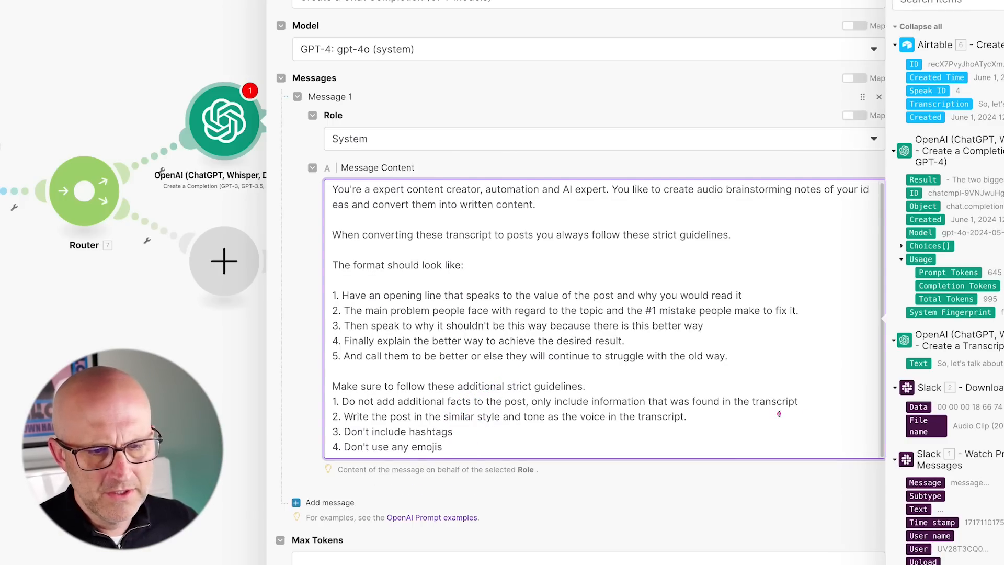
left_click_drag(851, 366, 655, 389)
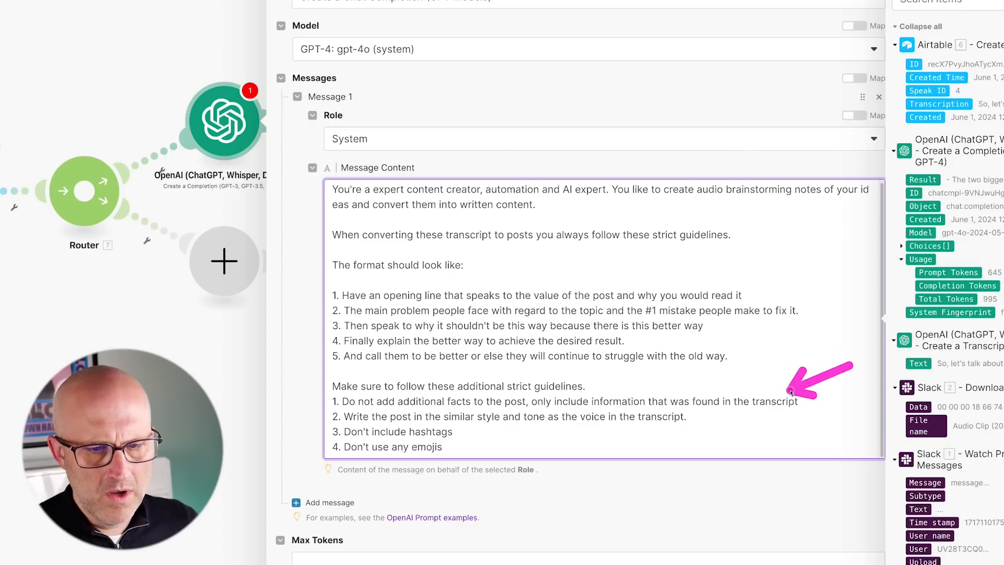
mouse_move(850, 366)
left_mouse_down()
mouse_move(806, 408)
mouse_move(714, 424)
left_mouse_up()
left_click_drag(413, 434, 303, 497)
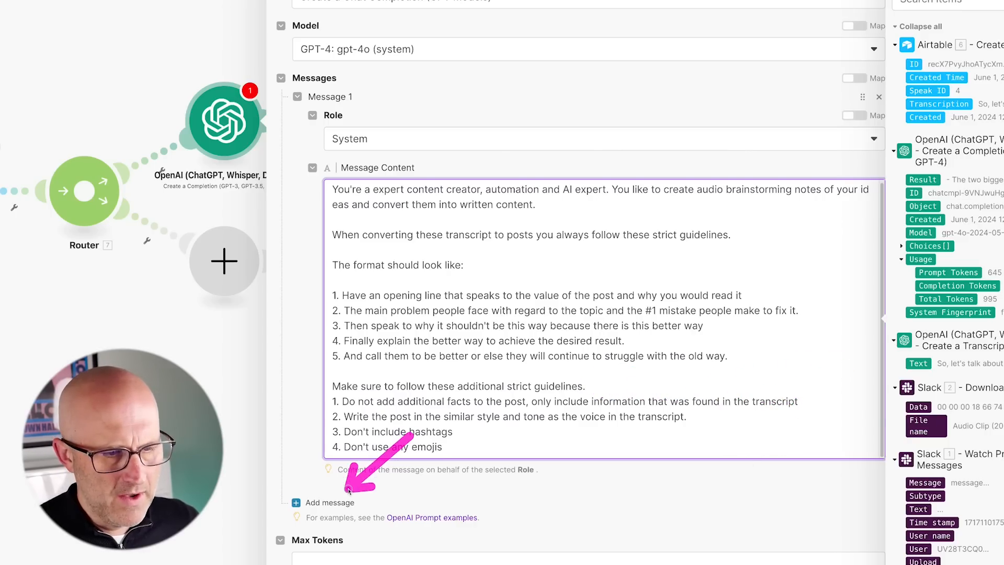
left_click(330, 503)
scroll(438, 466, "down", 3)
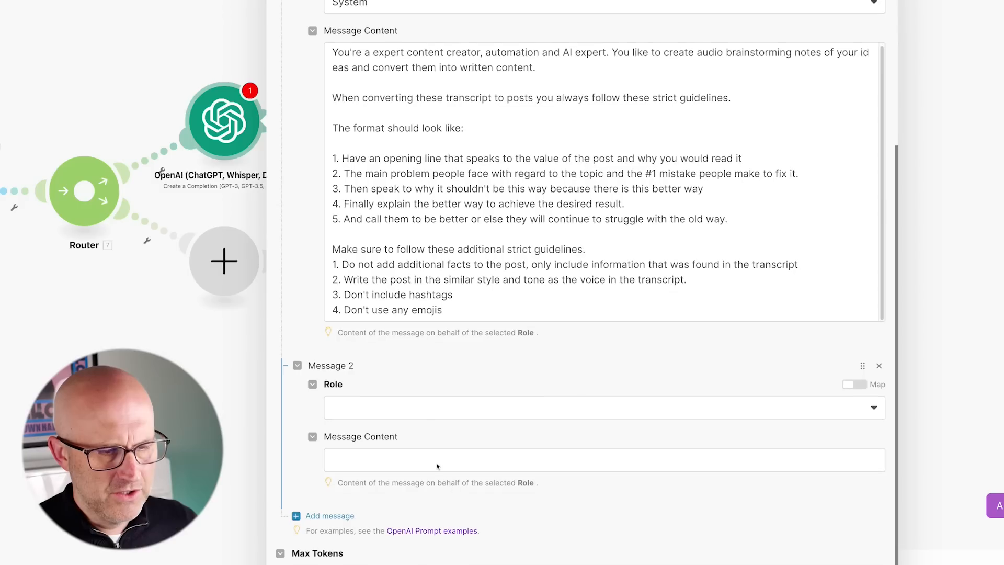
Make Message 2 a User message containing the pasted LinkedIn post request.
left_click(416, 408)
left_click(371, 451)
left_click(397, 460)
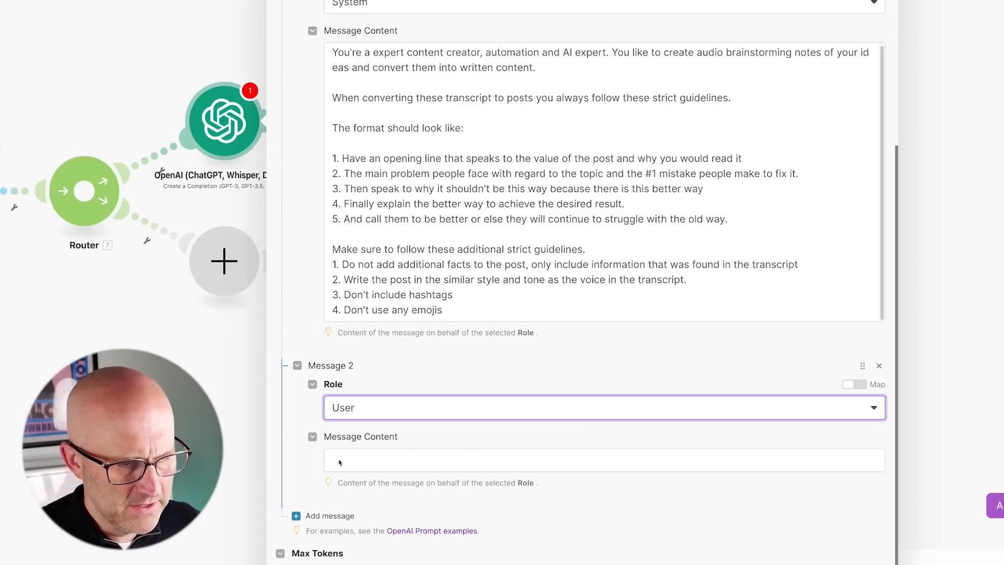
left_click(359, 460)
type("Take the transcript below in quotes and write a concise linkedin post.  \"7.Transcription\"  Use detailed points below as references to make sure you include all the details from the transcription. However don't use the details as content or suggeted formatting. It's only to make sure you gather all the needed details.  19.result")
Map 3. Text and 4. Result into the prompt, set Max Tokens to 0, and save.
mouse_move(427, 303)
left_mouse_down()
mouse_move(366, 357)
mouse_move(516, 376)
mouse_move(616, 369)
left_mouse_up()
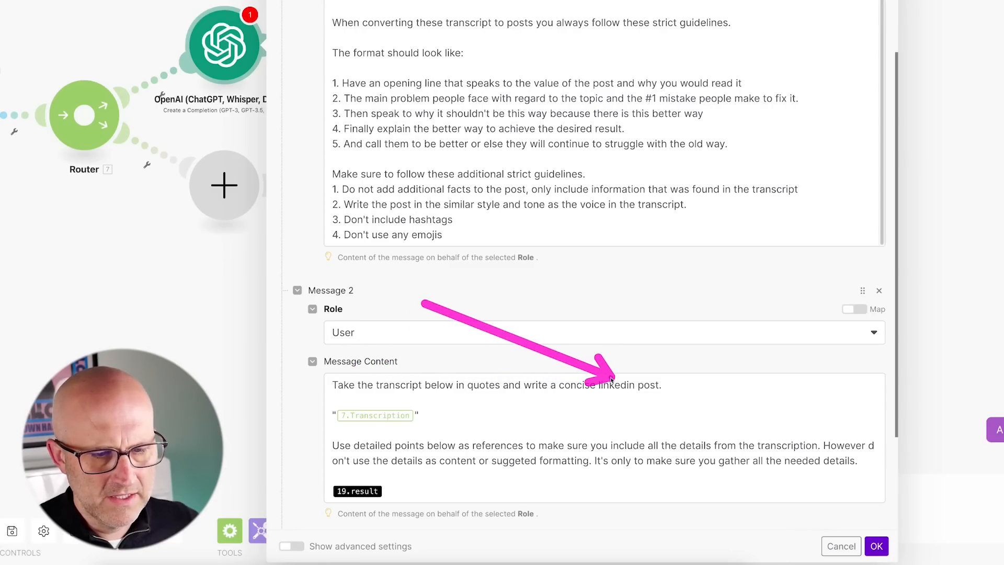
scroll(440, 438, "down", 1)
mouse_move(427, 327)
left_mouse_down()
mouse_move(386, 385)
mouse_move(546, 393)
left_mouse_up()
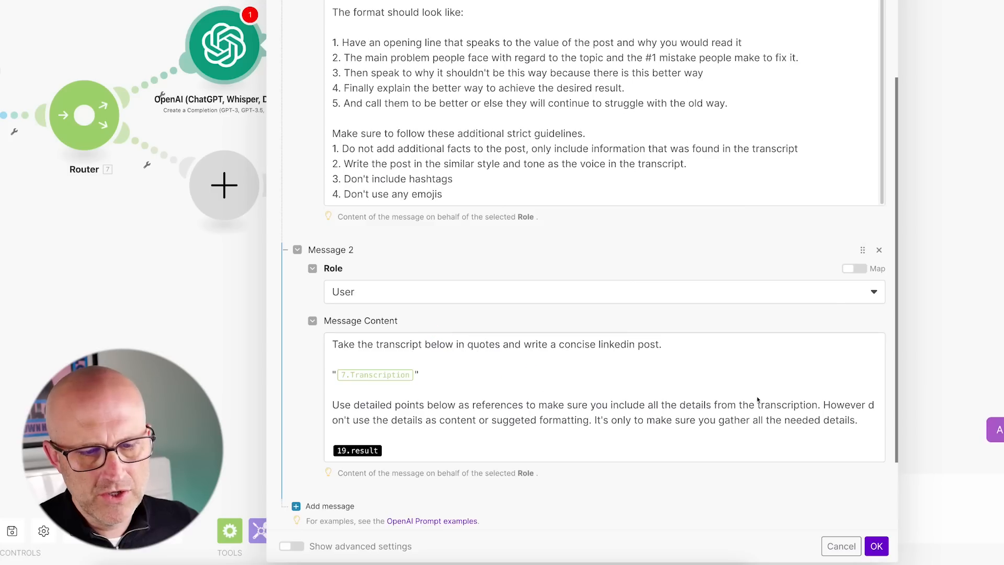
left_click_drag(738, 338, 720, 380)
left_click(528, 386)
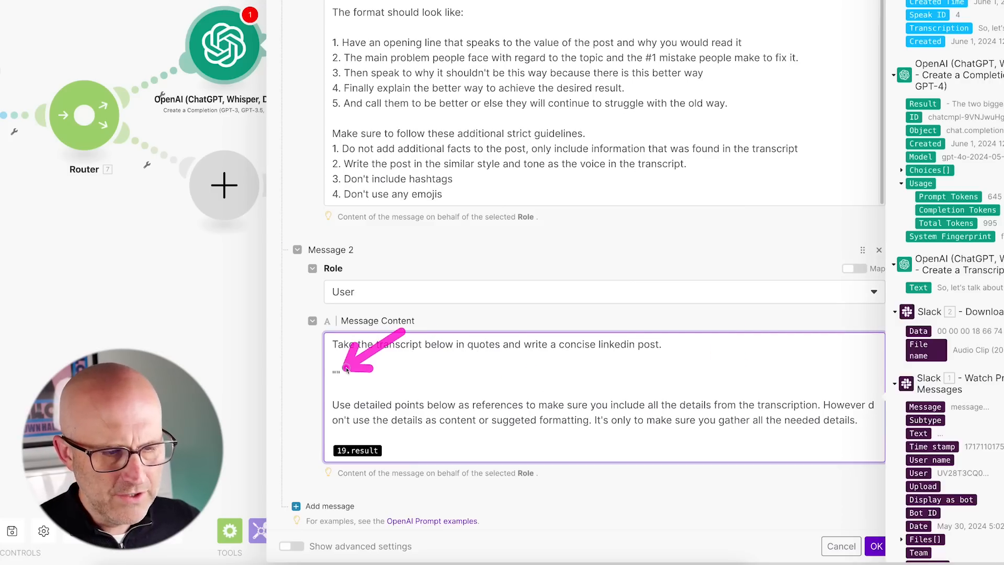
key("BackSpace")
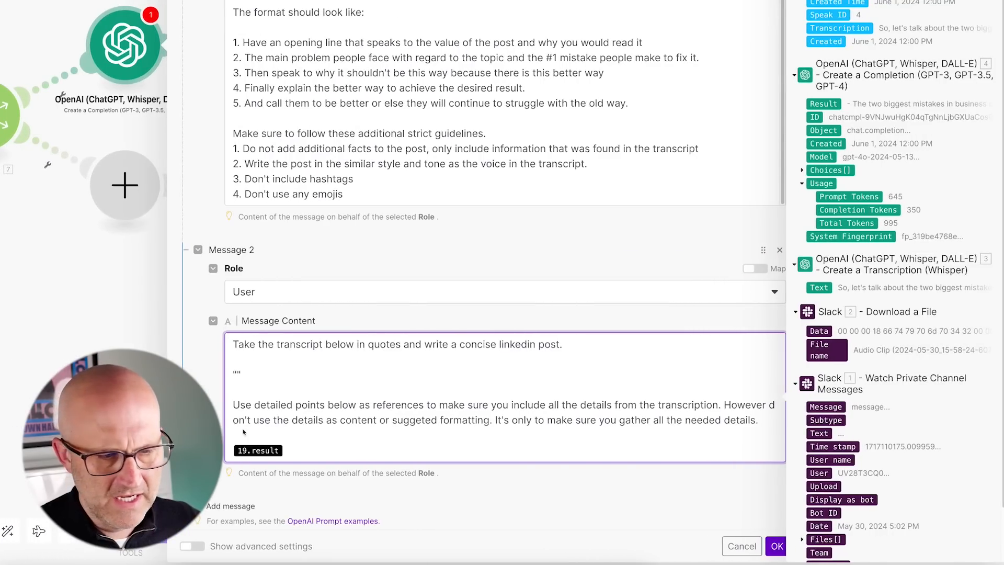
left_click(819, 287)
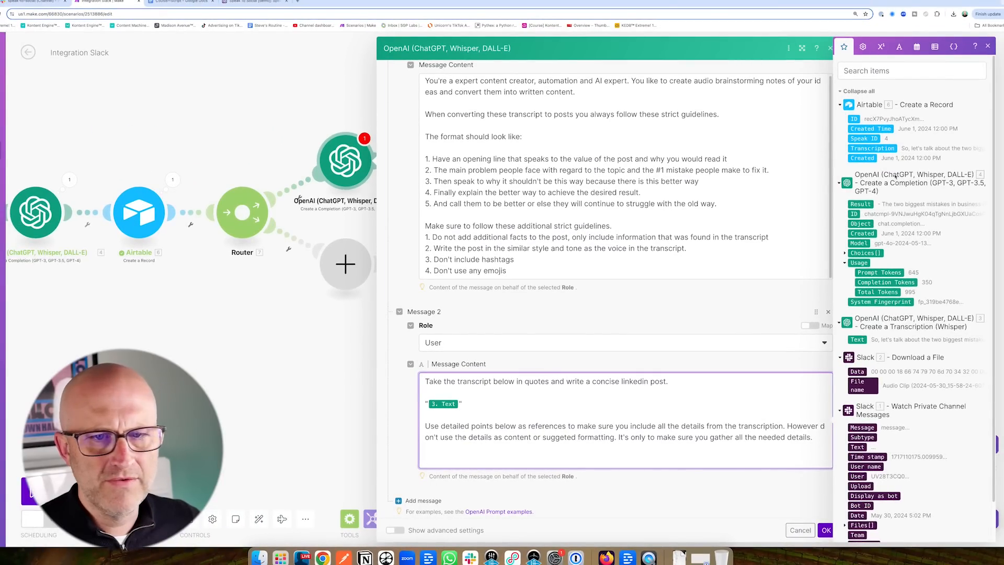
left_click(861, 204)
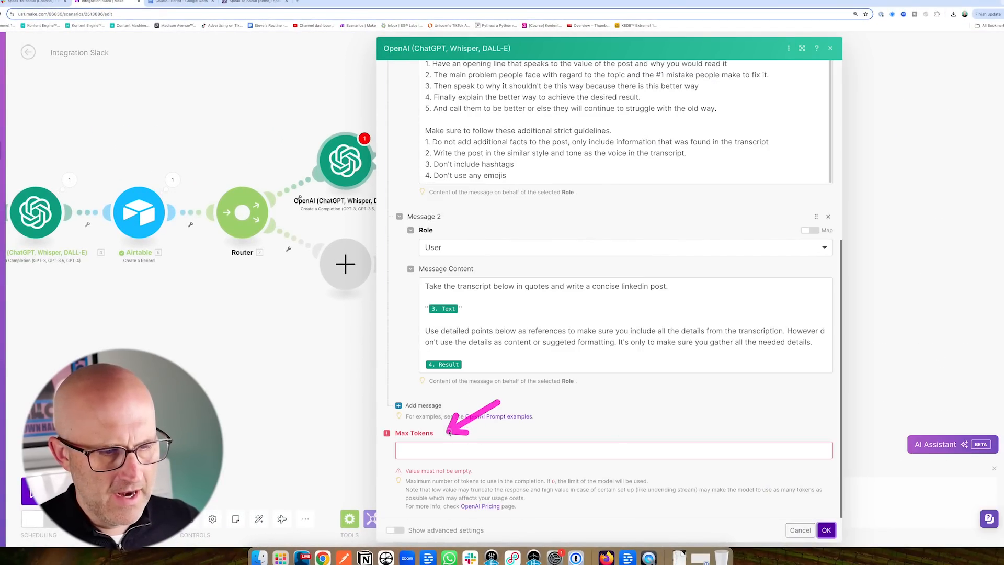
left_click(409, 448)
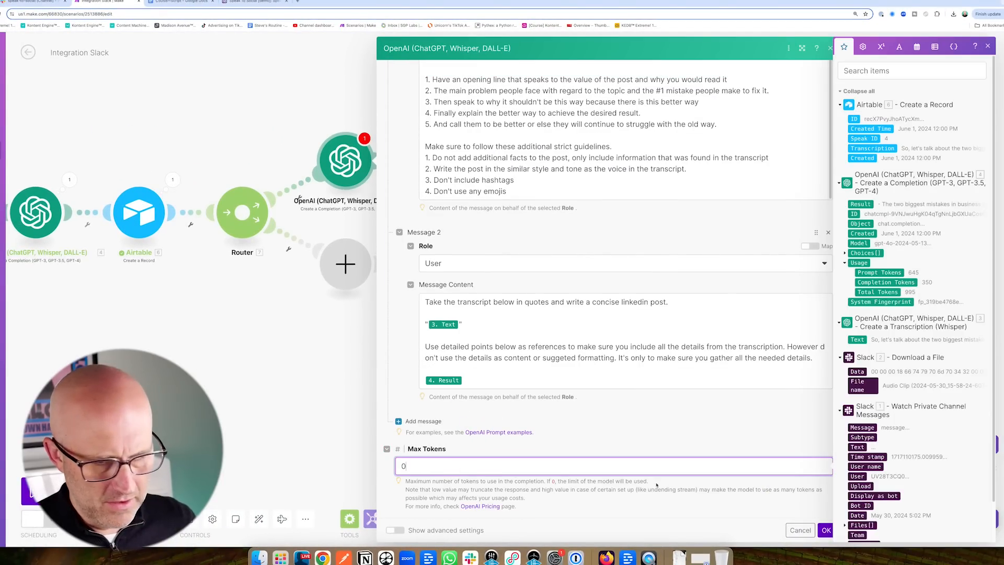
left_click(826, 530)
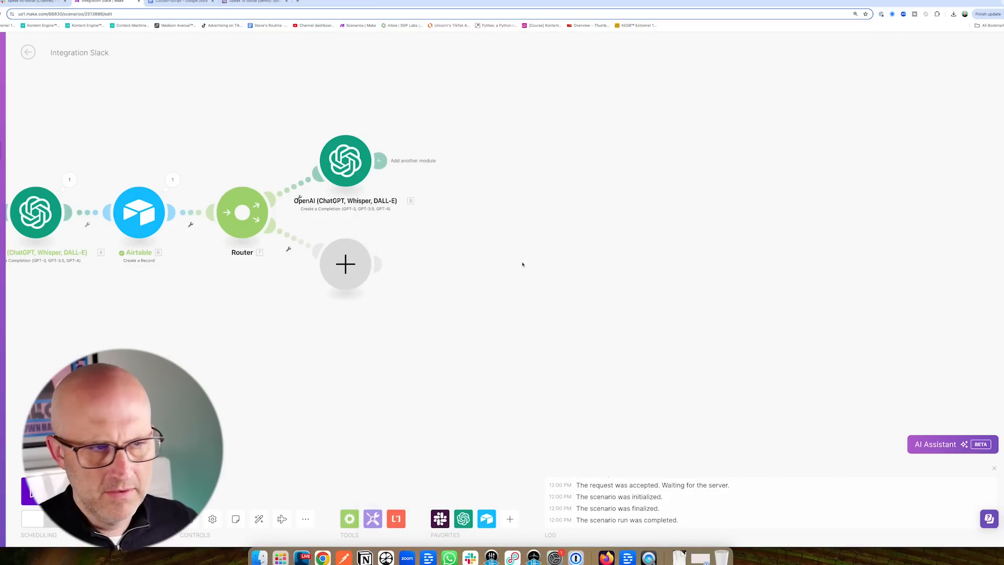
Open the Speak To Social [demo] base in Airtable.
right_click(558, 115)
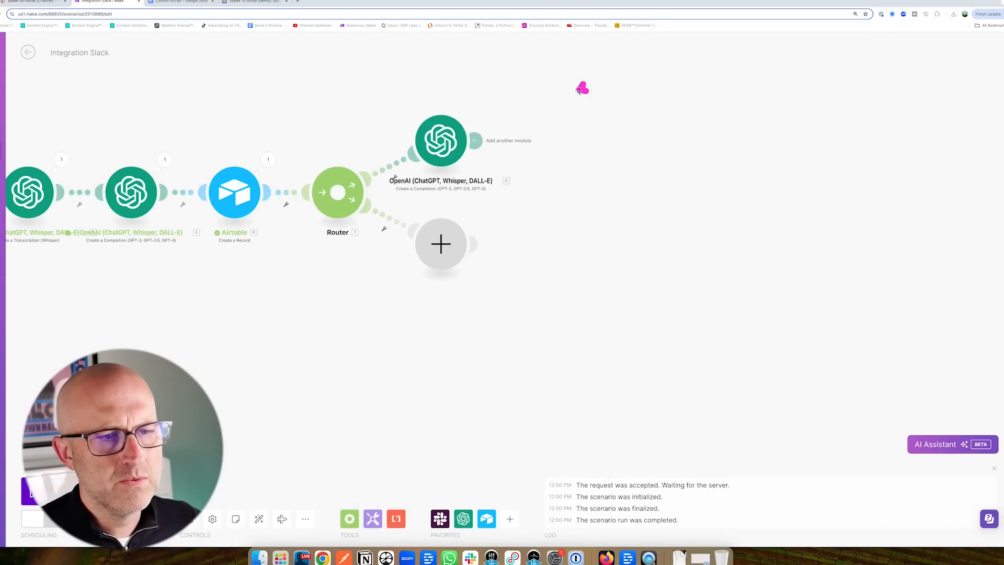
left_click_drag(581, 89, 511, 125)
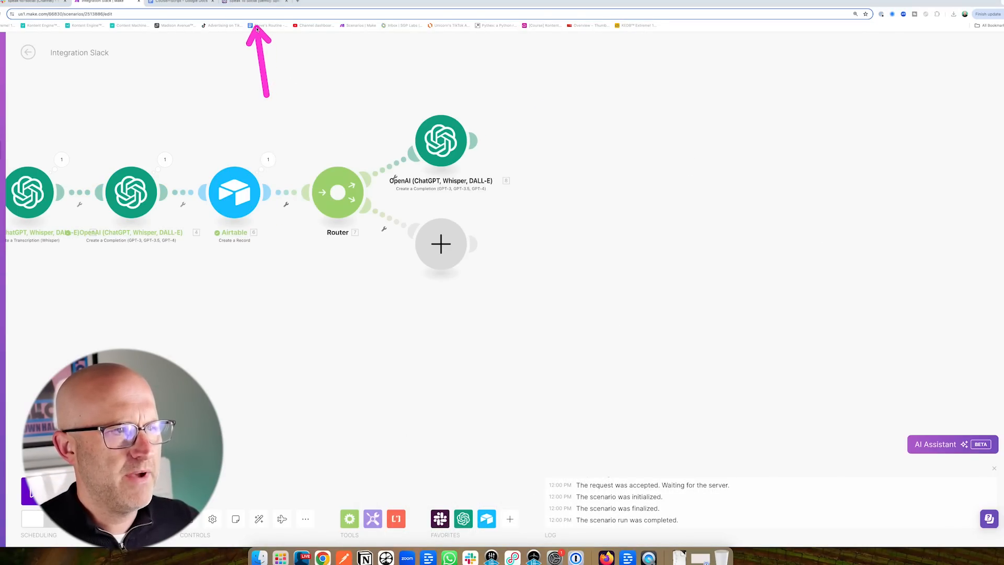
left_click(255, 1)
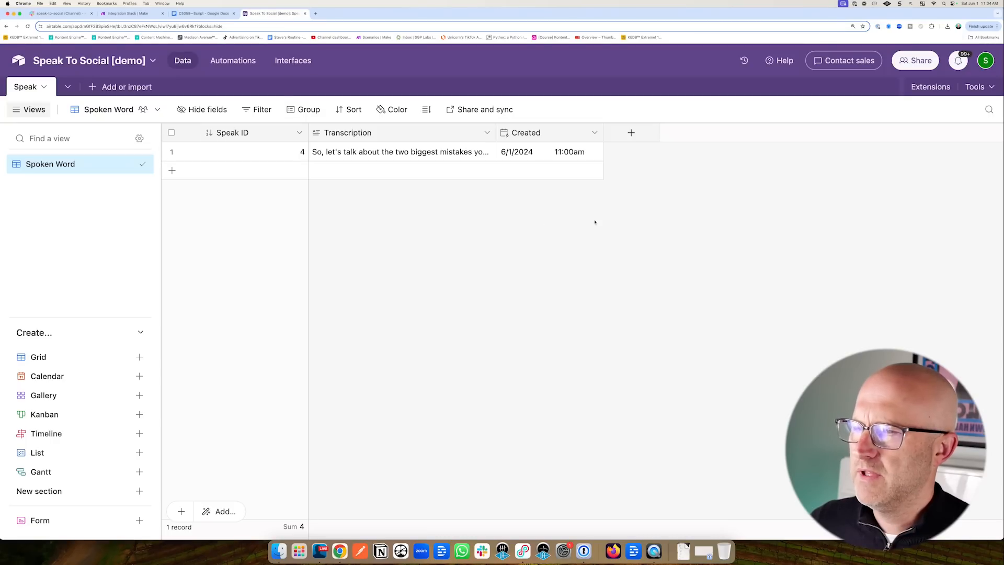
left_click_drag(123, 174, 84, 114)
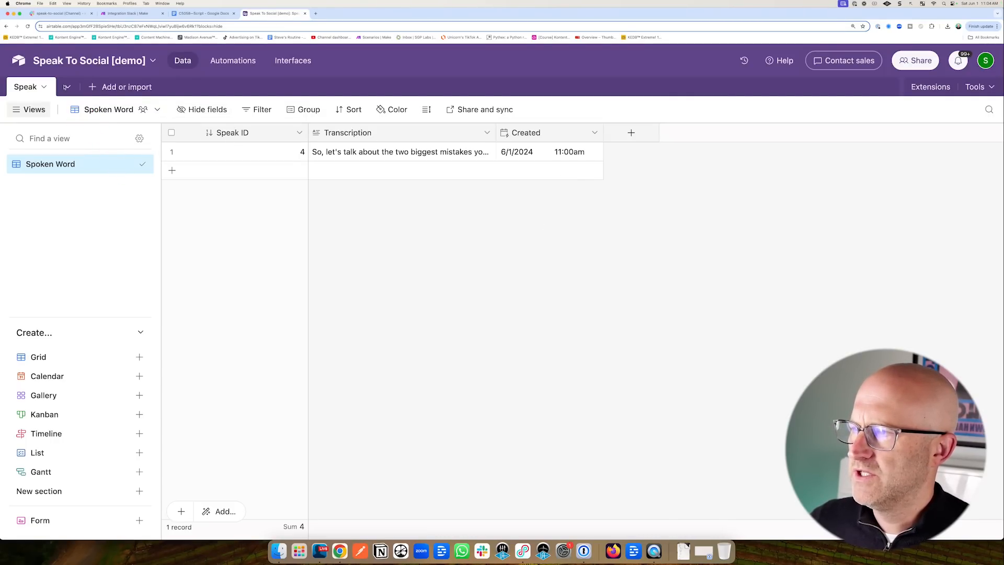
Add a blank Social table whose primary field is an Autonumber named Social ID.
left_click(109, 88)
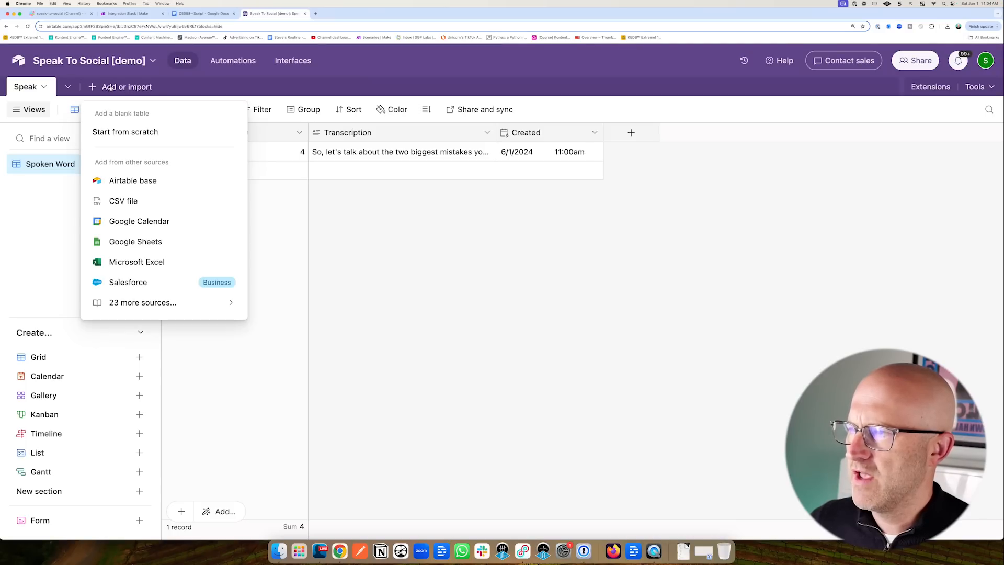
left_click(125, 132)
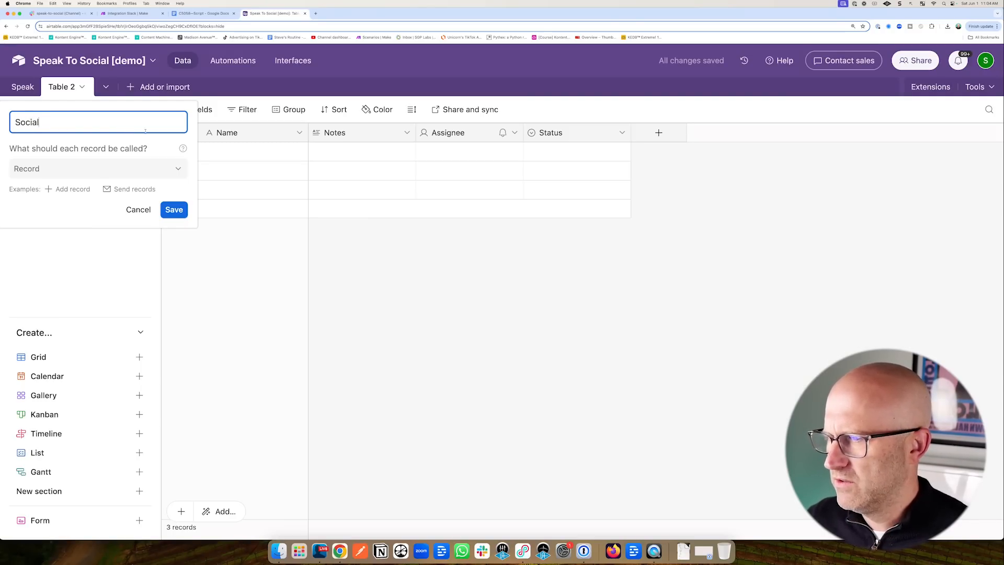
left_click(174, 210)
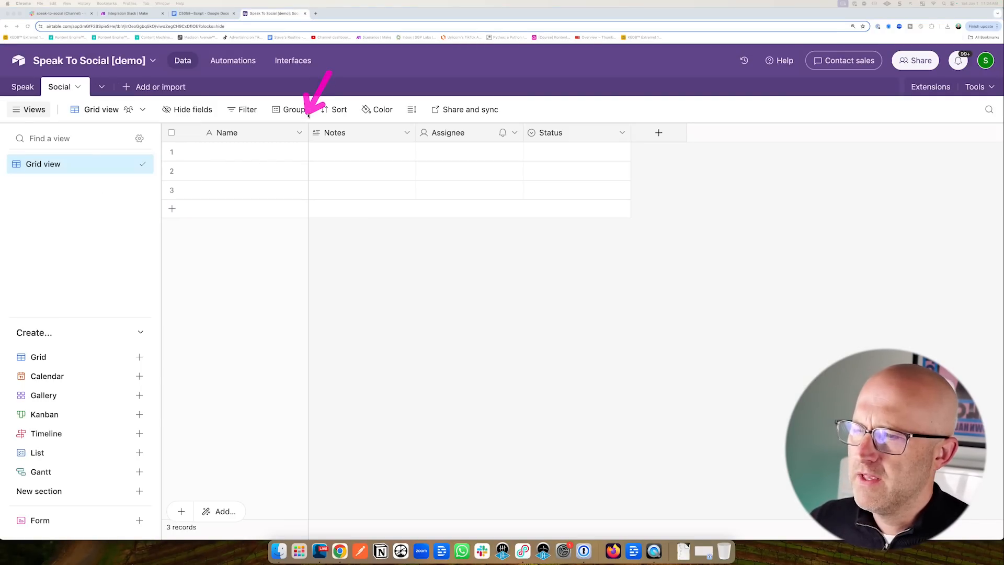
left_click(299, 132)
left_click(264, 160)
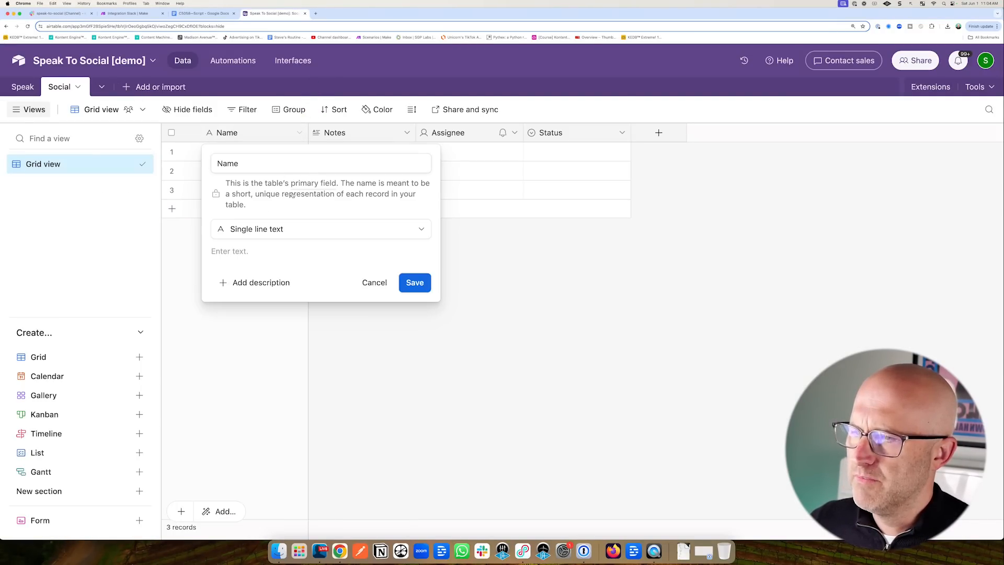
left_click(272, 230)
scroll(283, 385, "down", 3)
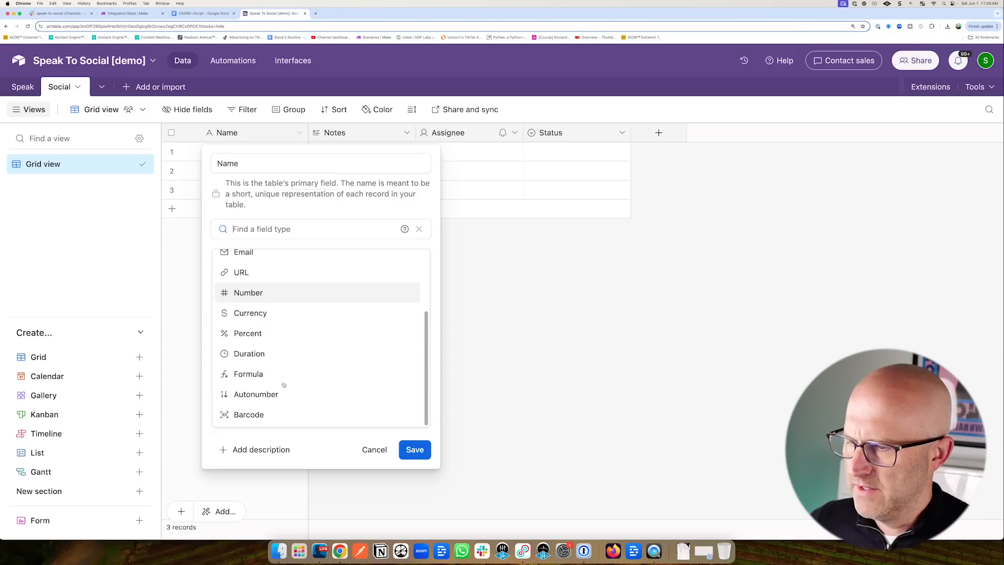
left_click(283, 392)
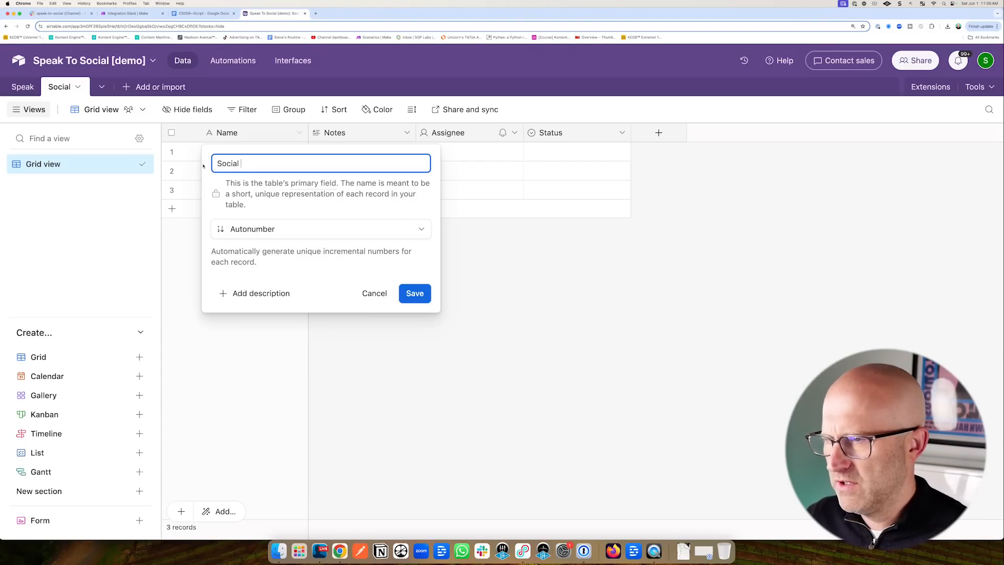
type("Social ID")
left_click(415, 293)
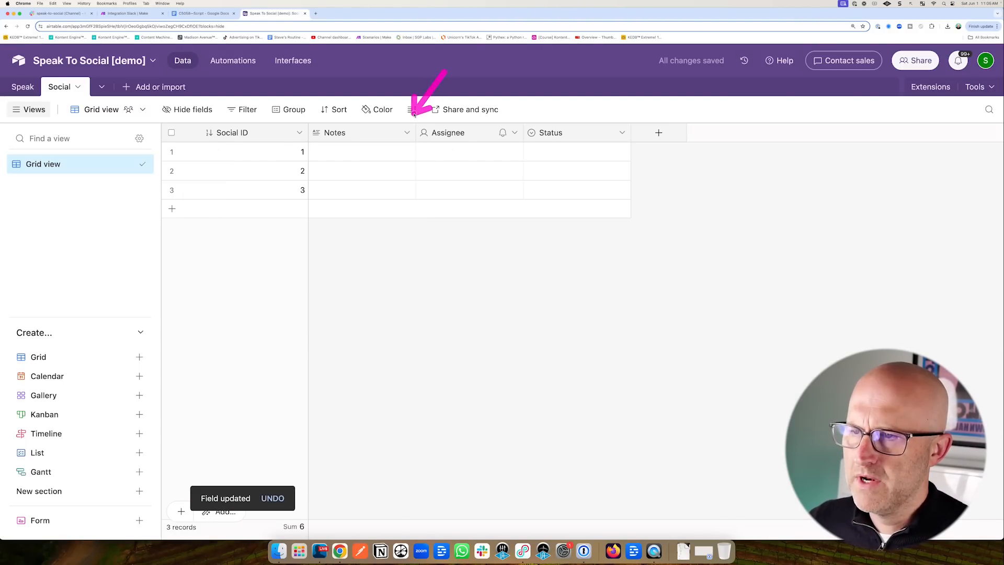
Rename the Notes field to Content and delete the Assignee field.
left_click(407, 133)
left_click(439, 158)
type("Content")
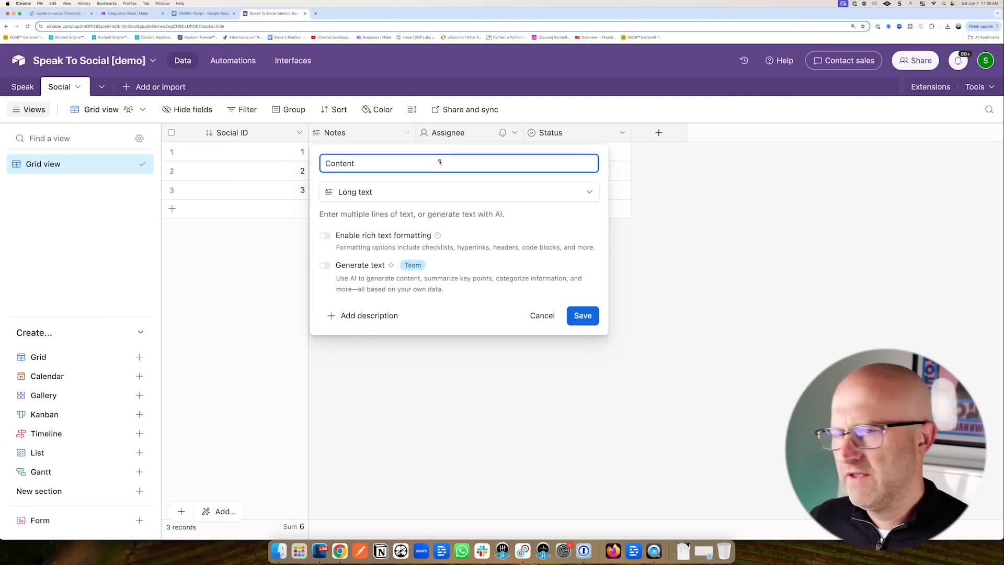
left_click(583, 316)
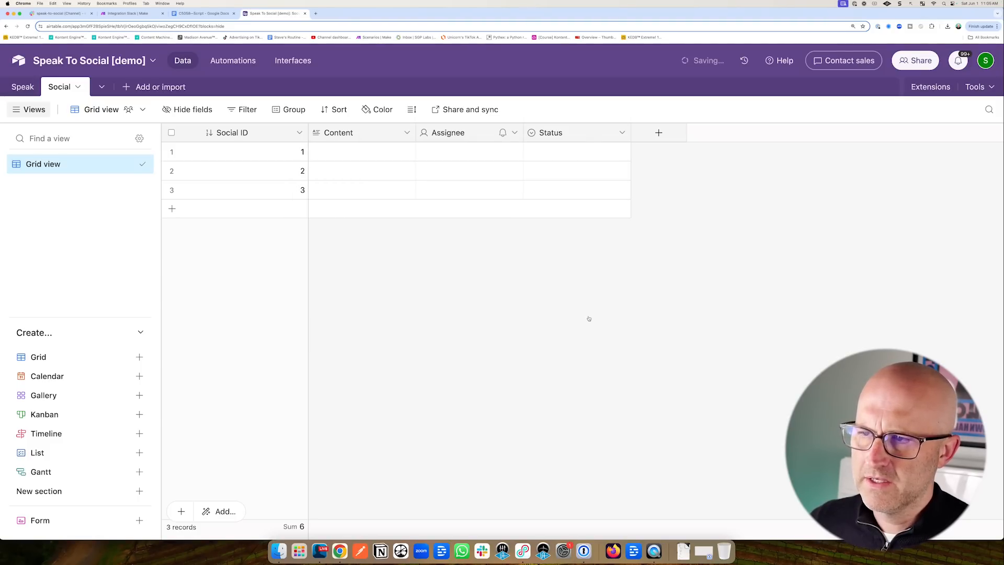
left_click(587, 132)
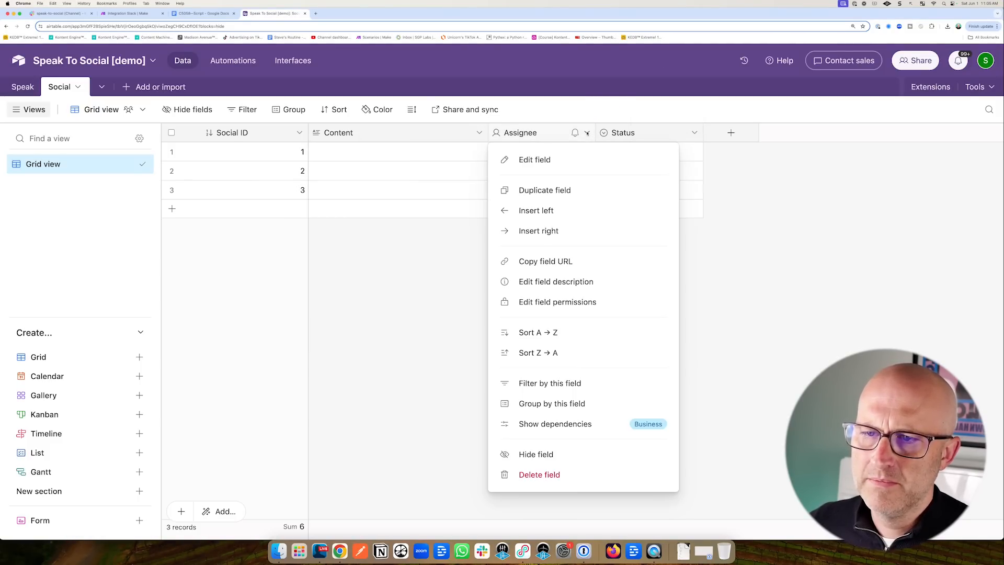
left_click(541, 474)
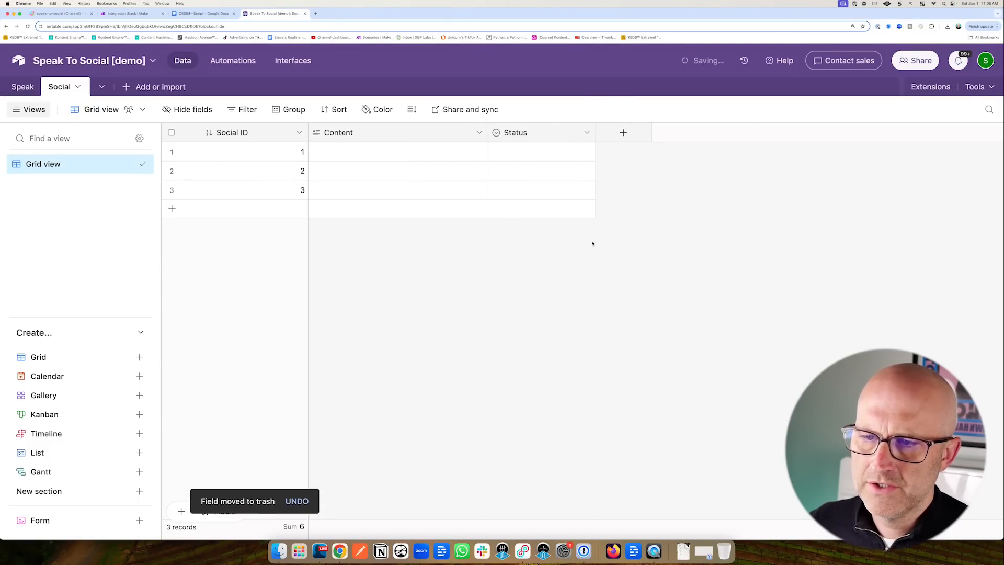
left_click(517, 133)
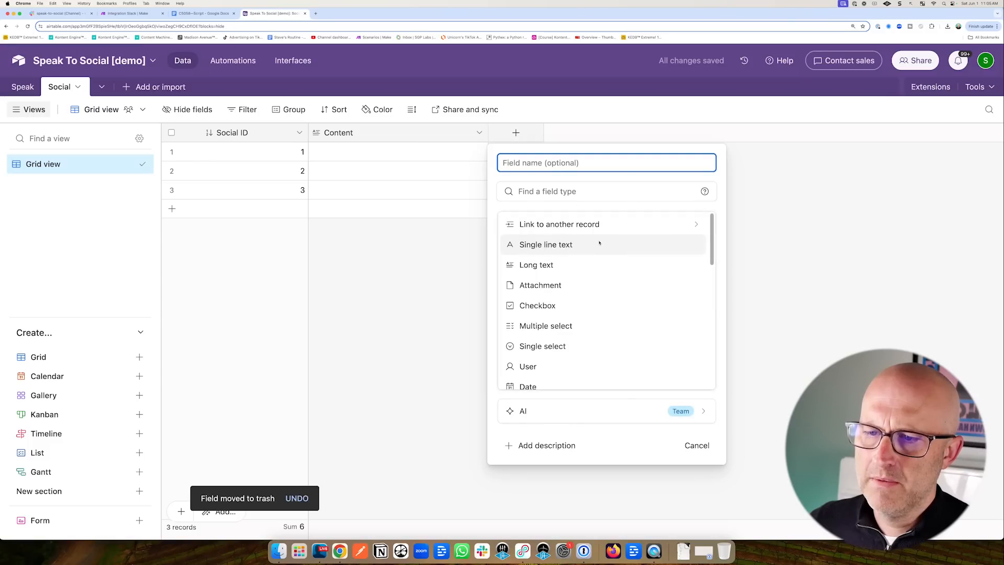
Add a Platforms single-select field with Instagram Reel, LinkedIn, X/Twitter, Facebook and Instagram choices.
left_click(548, 347)
type("Platform")
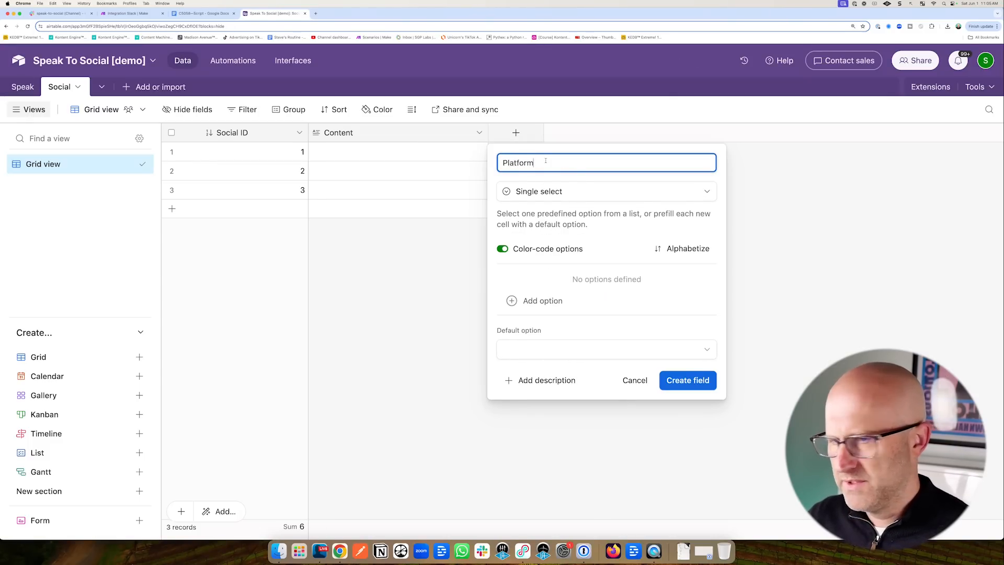
type("s")
left_click(524, 300)
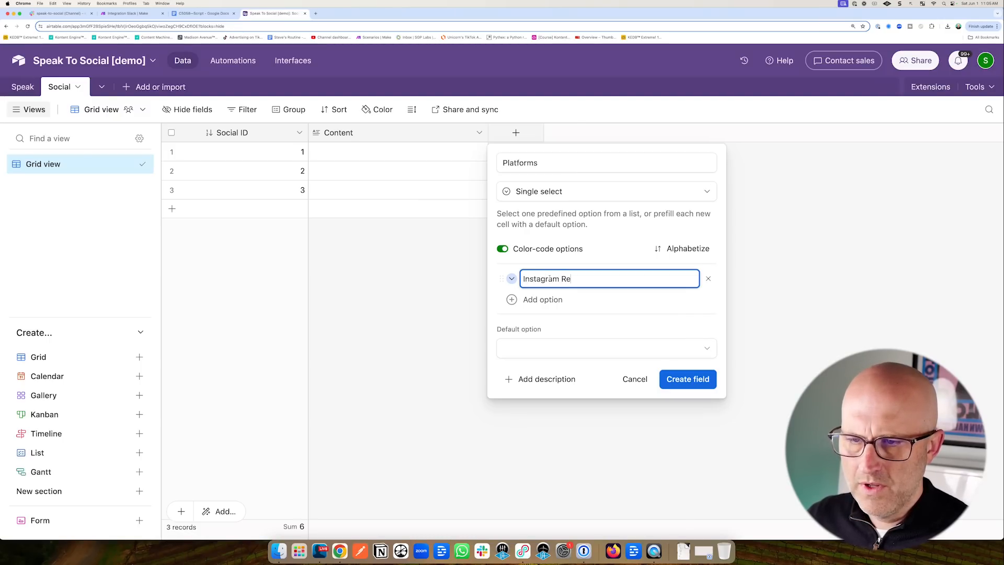
type("Instagram Reel")
left_click(530, 299)
type("LinkedIn")
key("Return")
type("X/")
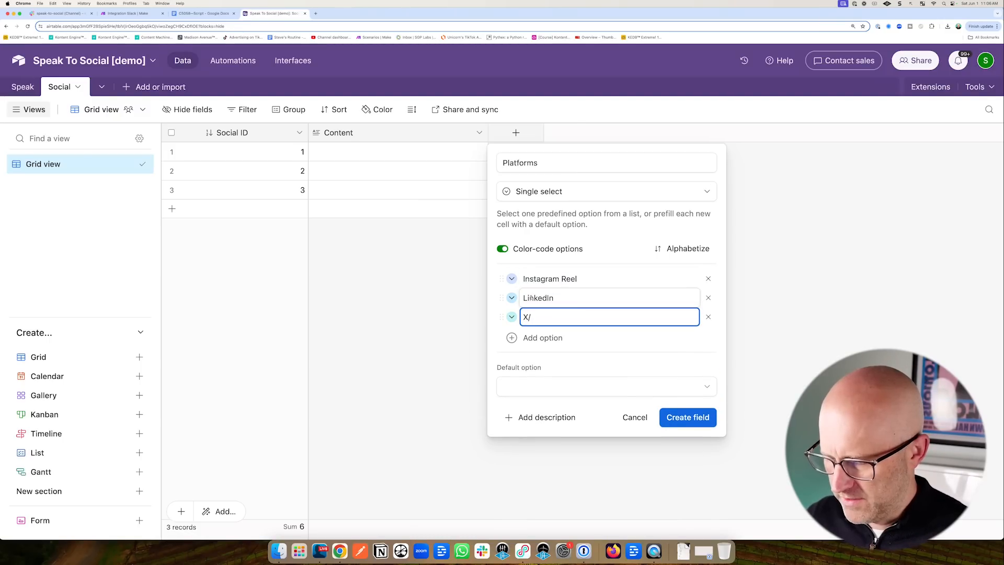
type("Twitter")
key("Return")
type("Facebook")
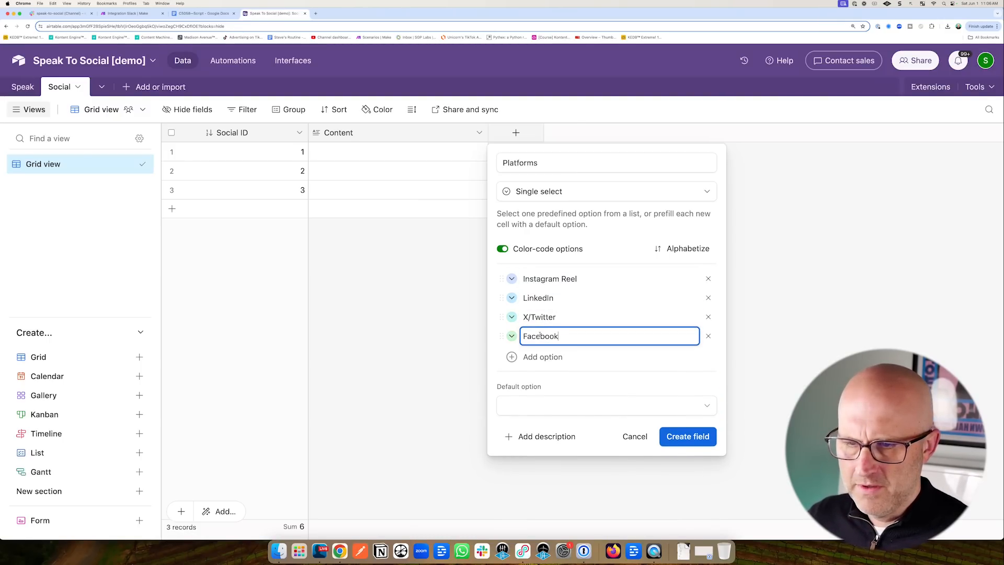
key("Return")
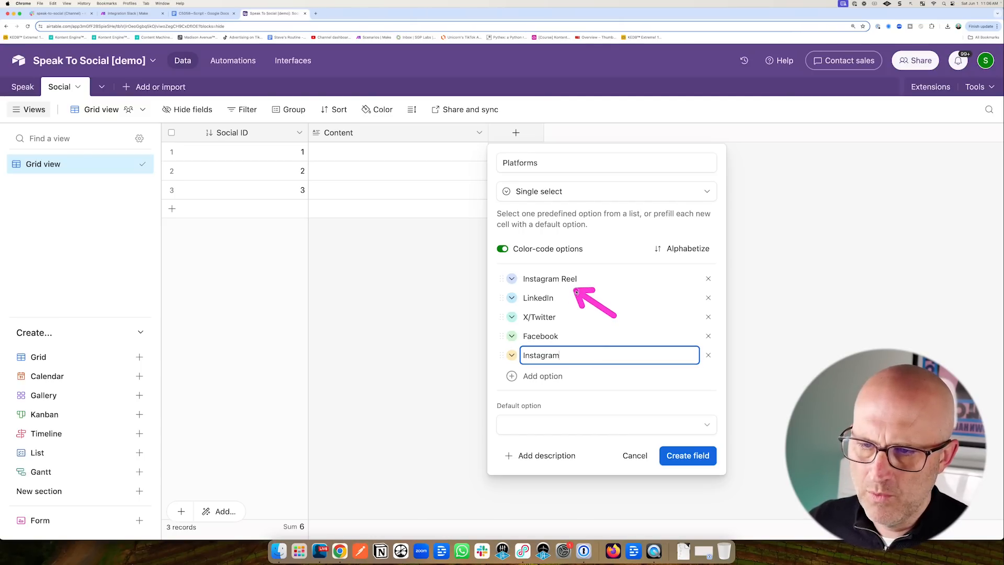
left_click(689, 456)
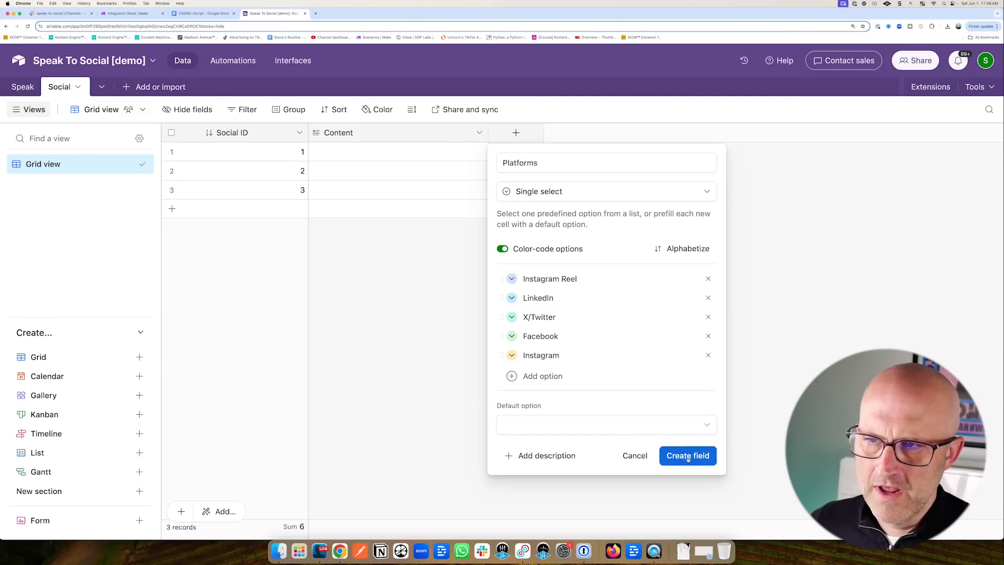
double_click(541, 151)
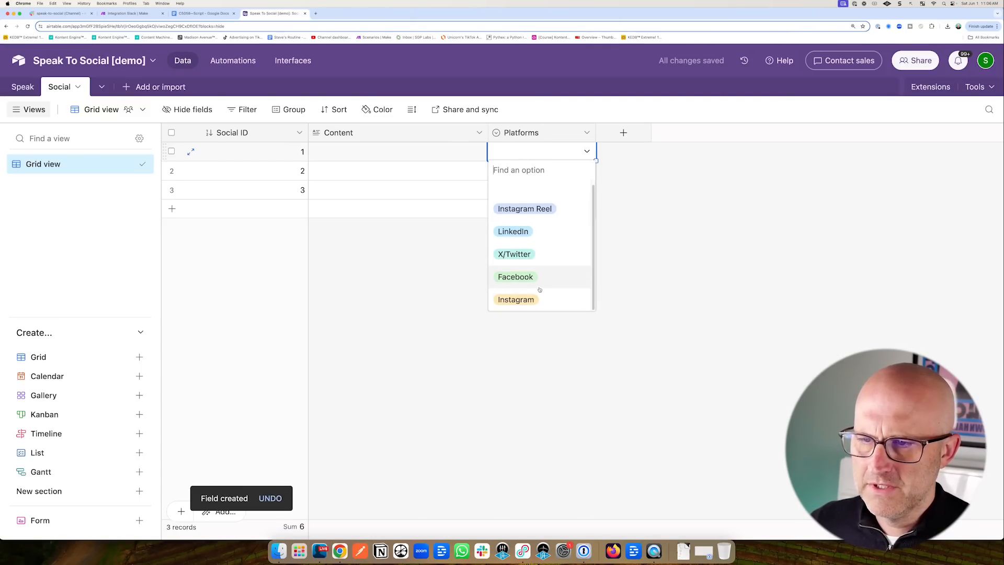
left_click(607, 183)
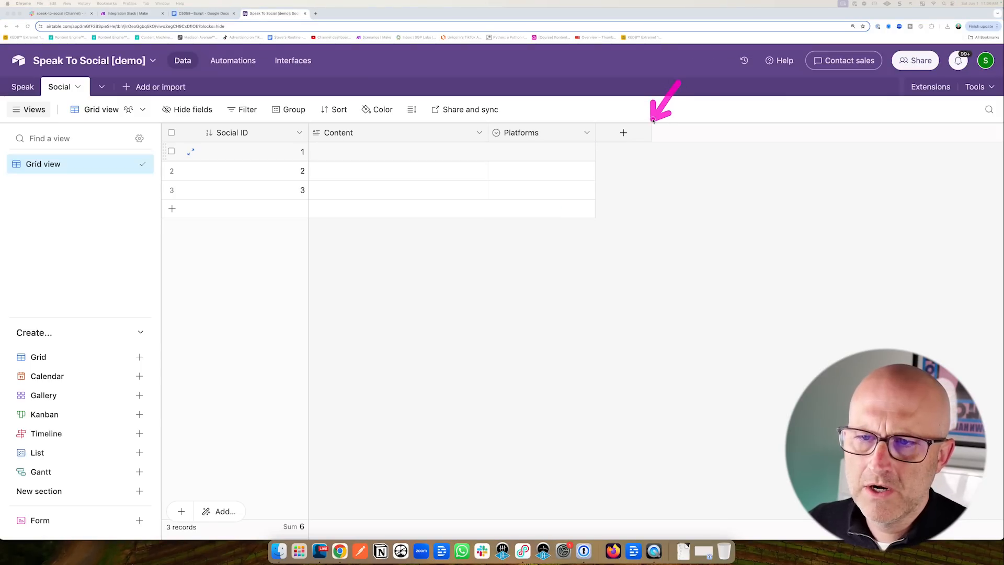
Add a Type single-select field with Text, Image and Video options.
left_click(623, 133)
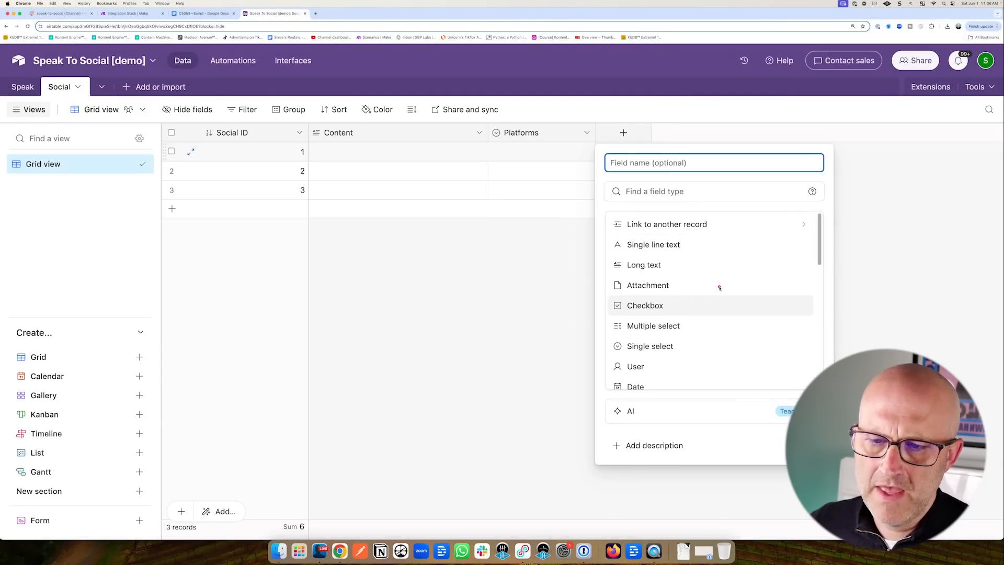
left_click(647, 349)
left_click(636, 165)
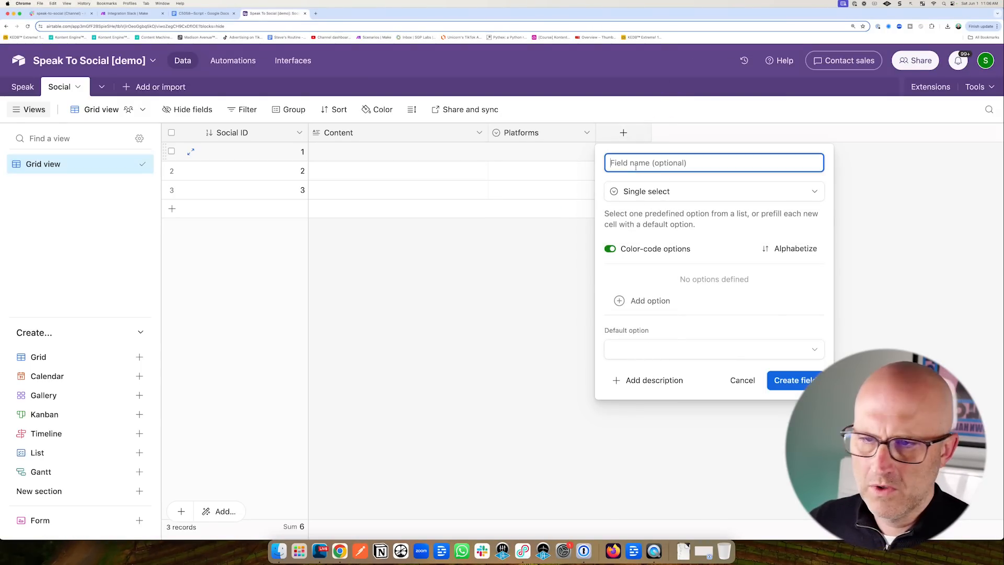
type("Type")
left_click(638, 300)
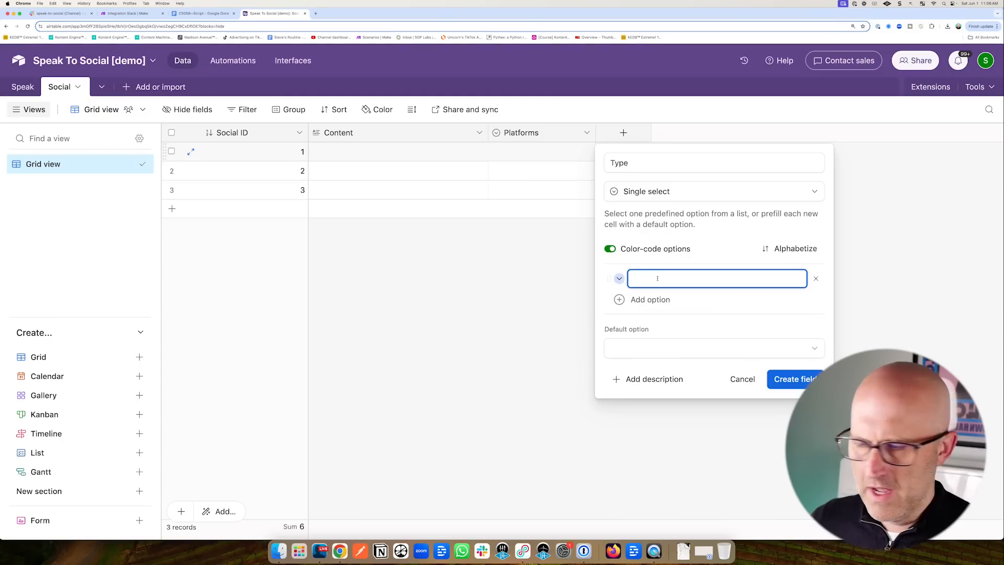
key("Return")
type("Image")
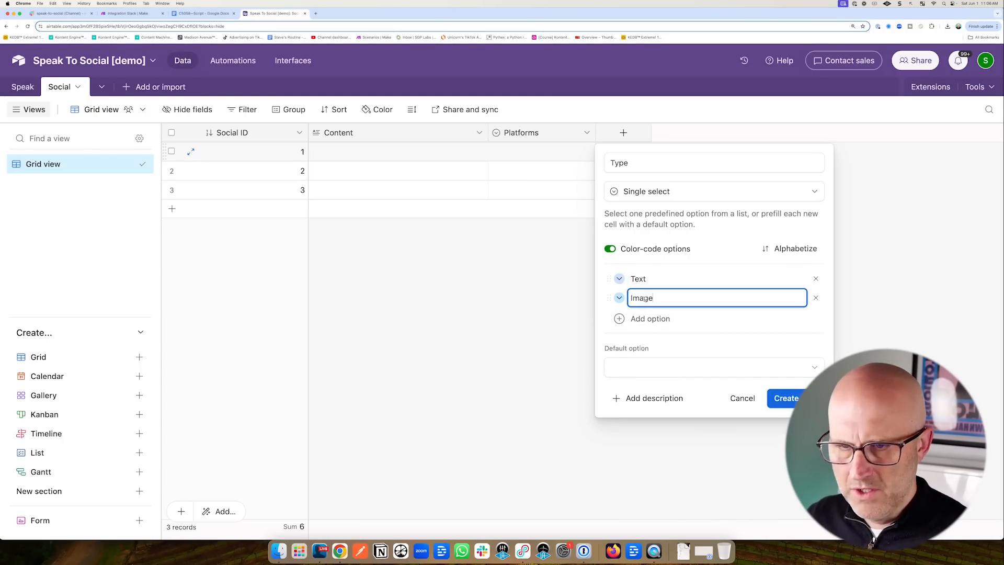
key("Return")
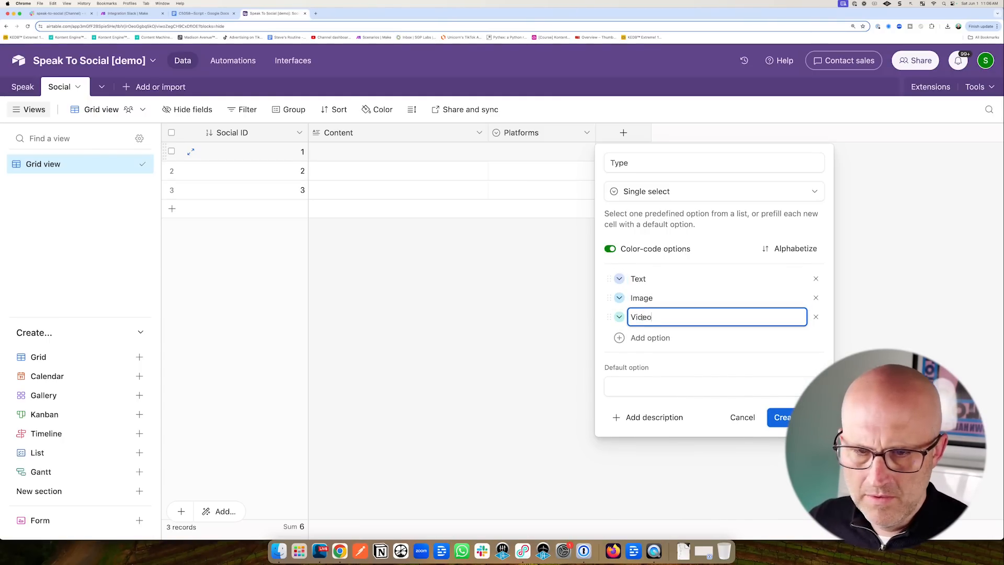
left_click(782, 417)
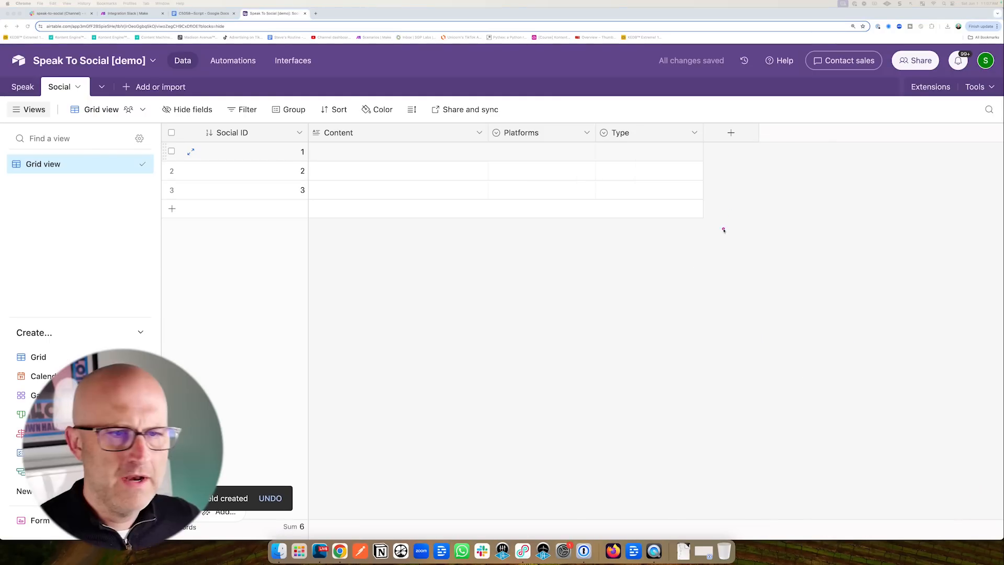
Add a Status single-select field with Review and Approved options.
left_click(731, 133)
type("Status")
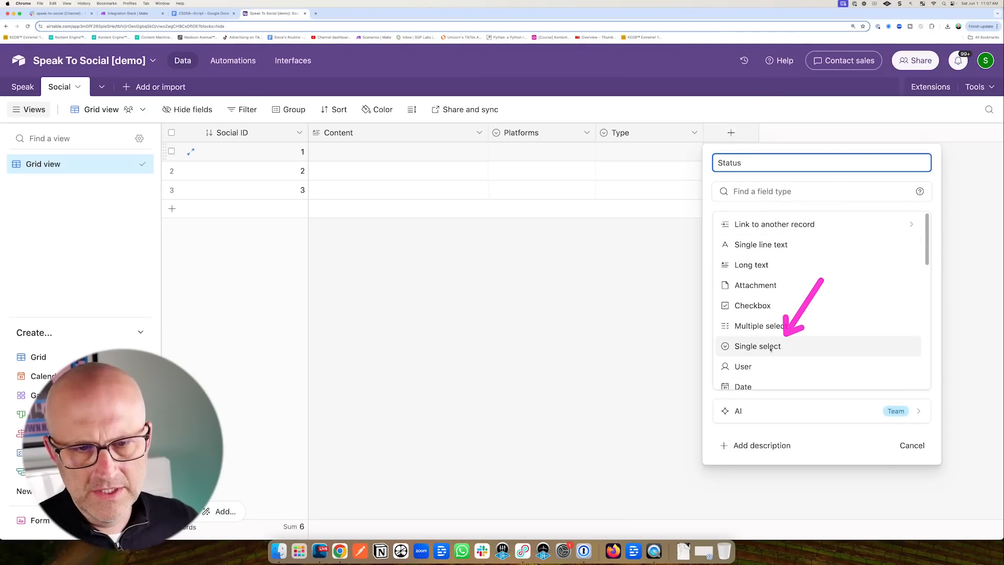
left_click(758, 346)
type("Review")
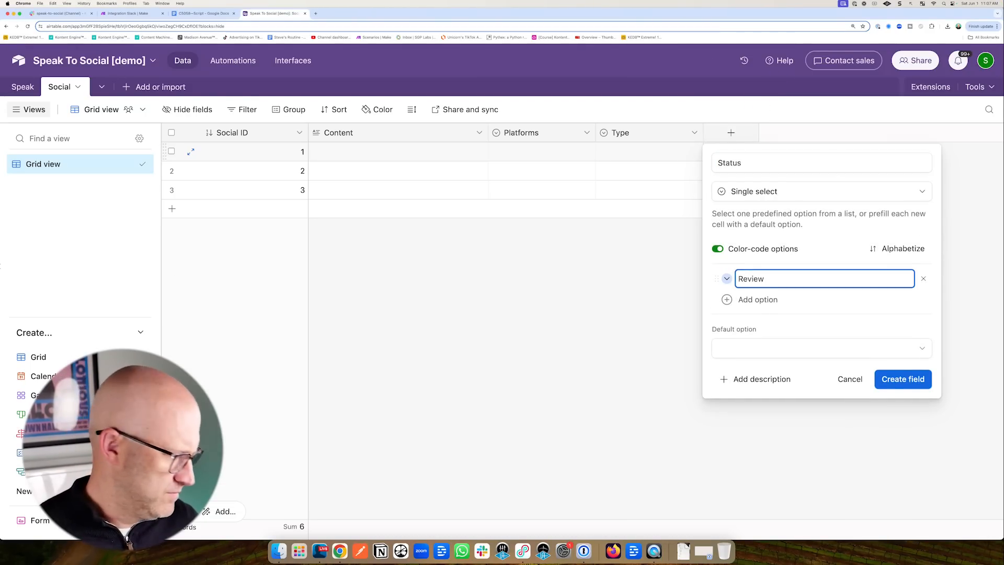
left_click(758, 299)
type("Approved")
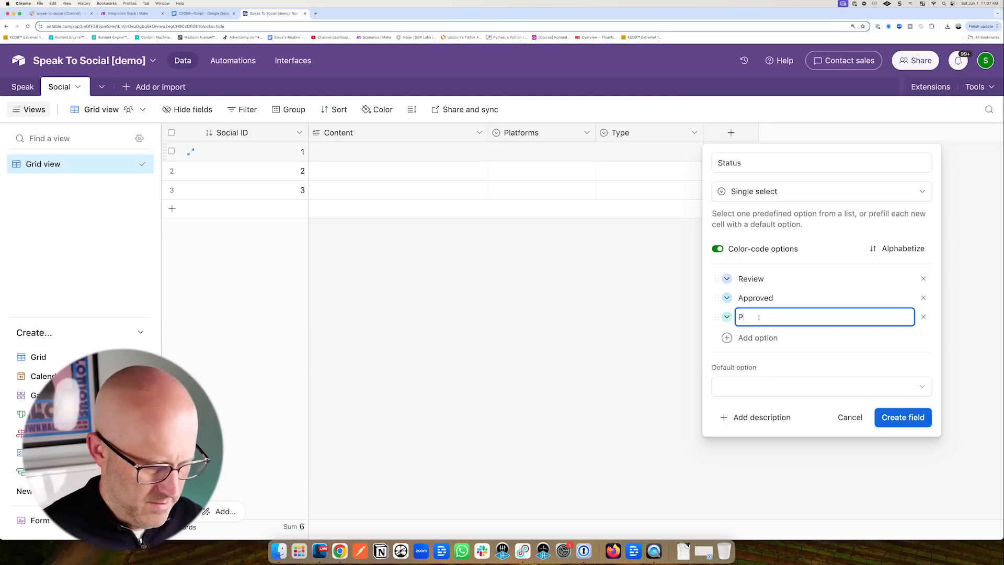
left_click(905, 417)
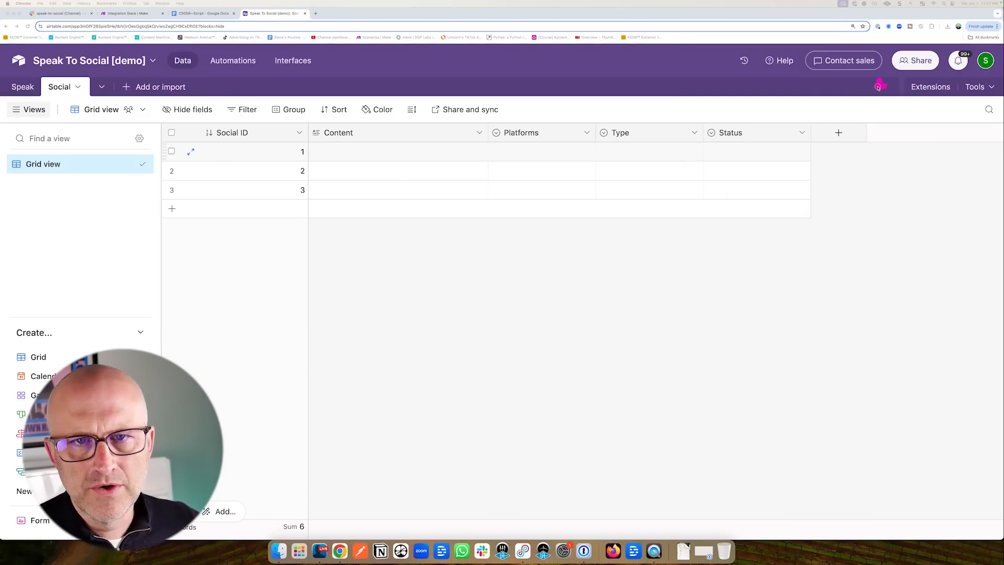
Add a Created (created time) field and a Last Modified (last modified time) field.
left_click(839, 132)
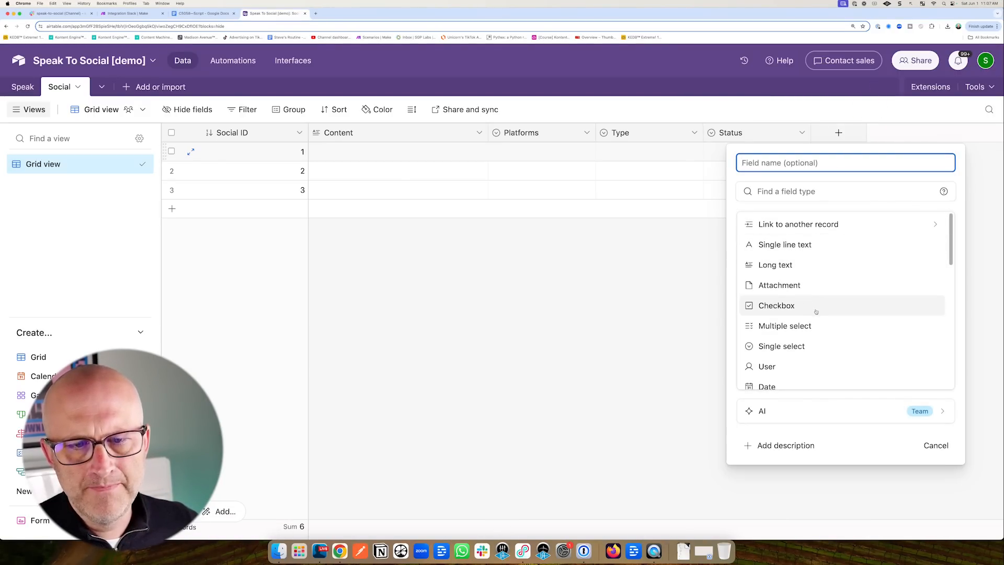
scroll(817, 312, "down", 7)
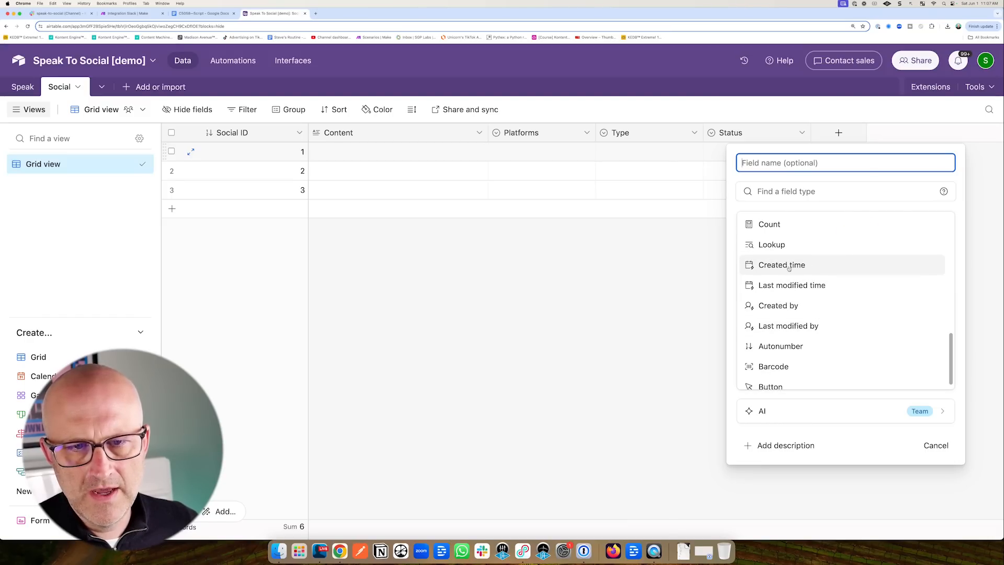
left_click(825, 265)
left_click(922, 390)
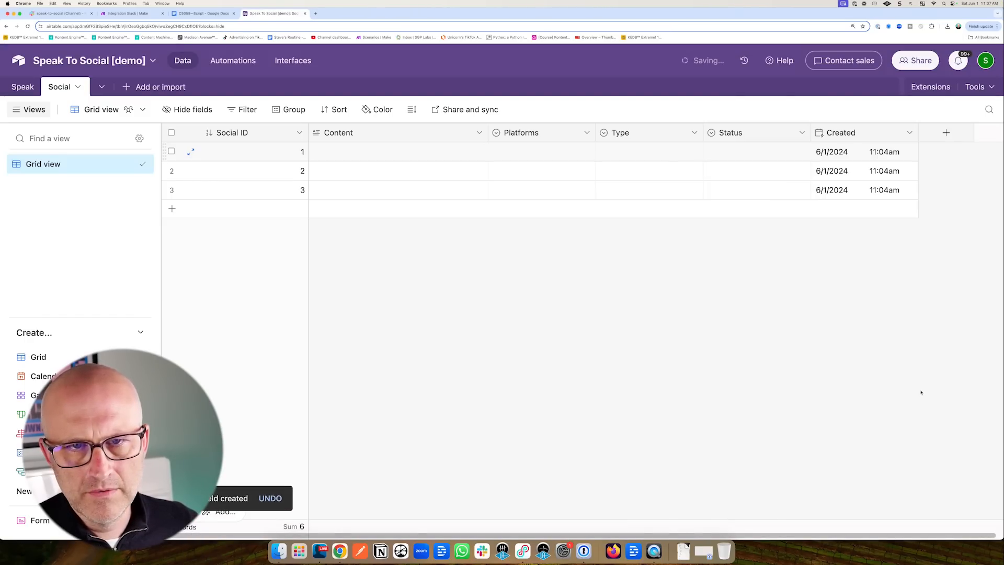
scroll(691, 535, "right", 1)
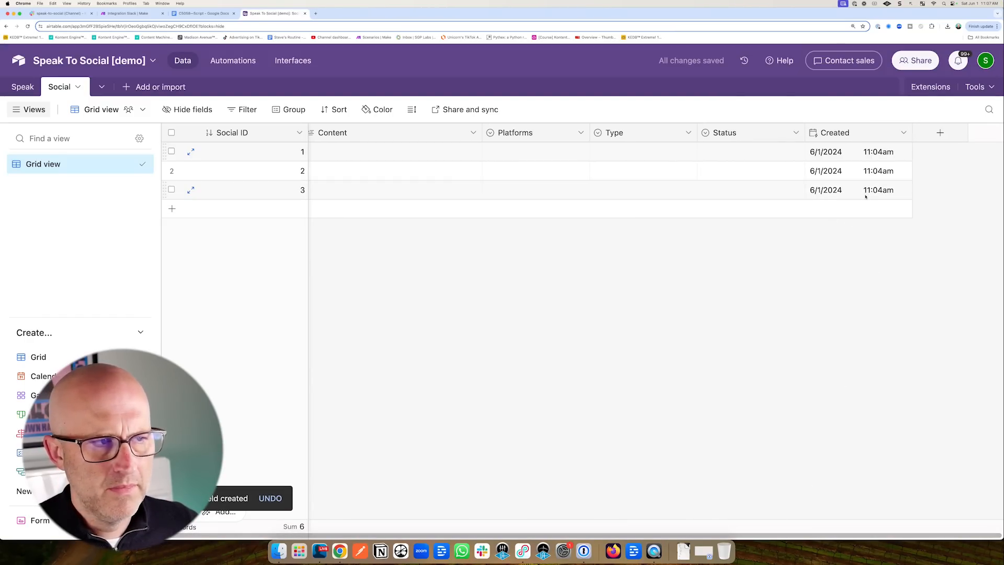
left_click(940, 132)
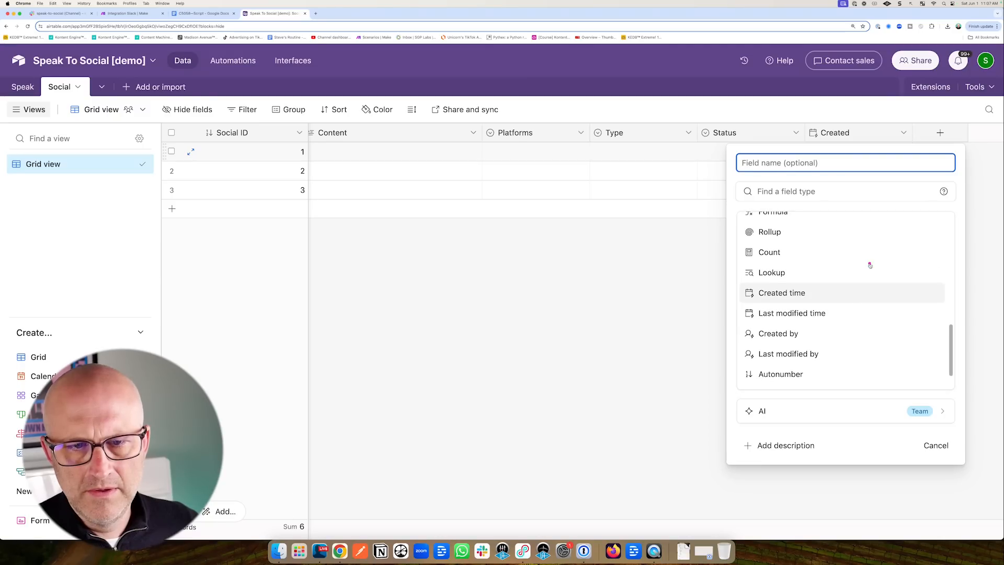
left_click(808, 314)
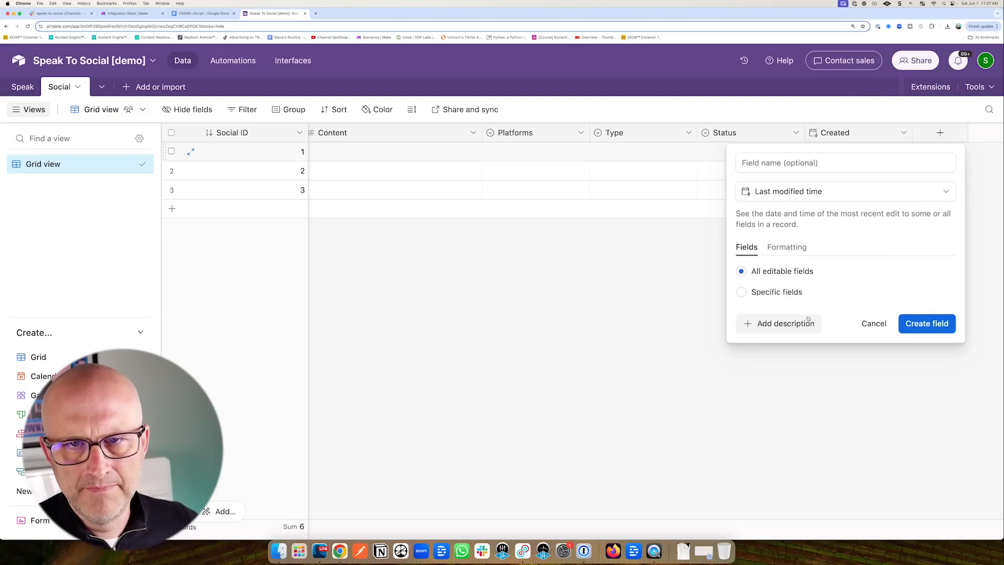
left_click(926, 325)
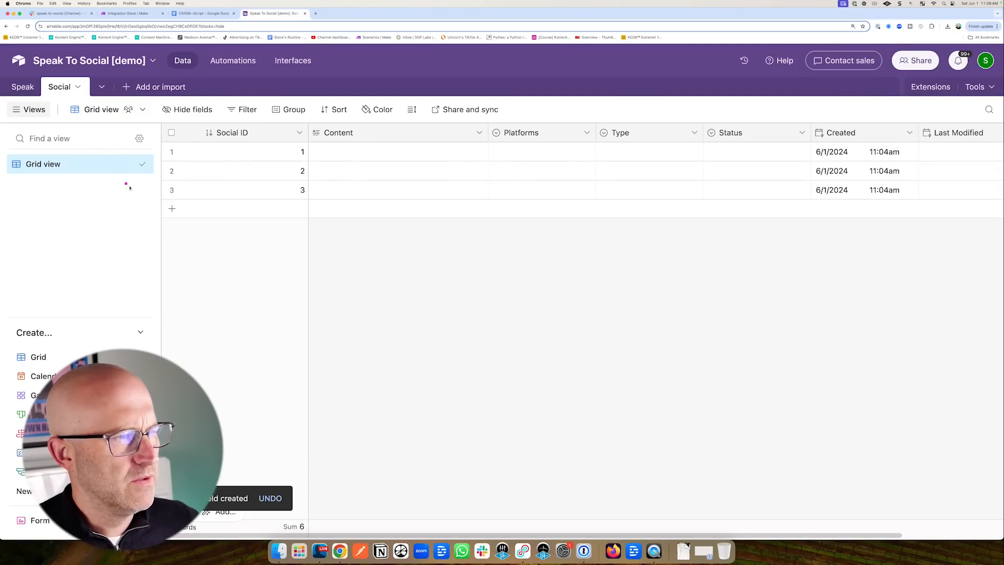
Check the Speak table, then insert a new field right of Content in Social.
left_click(35, 90)
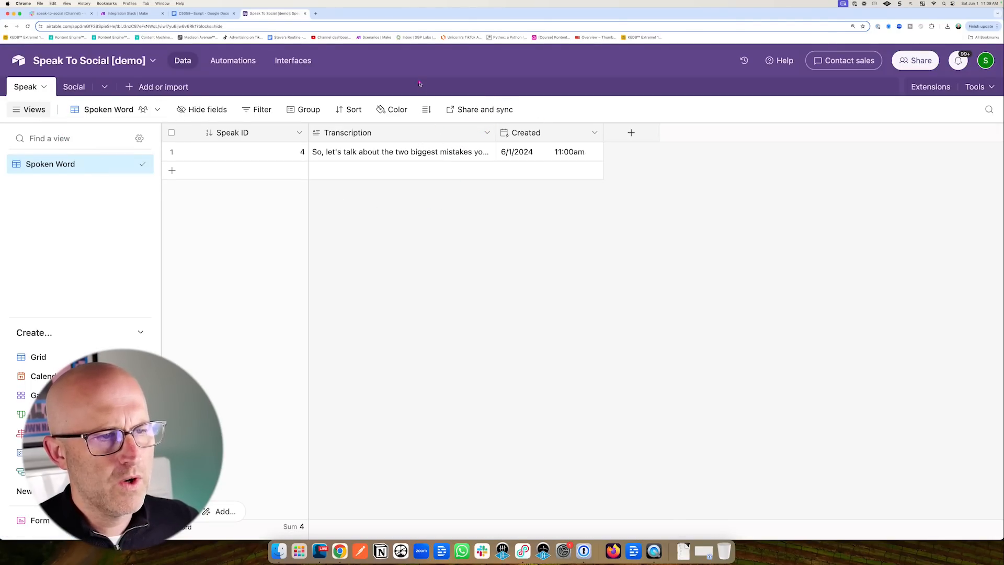
left_click(77, 87)
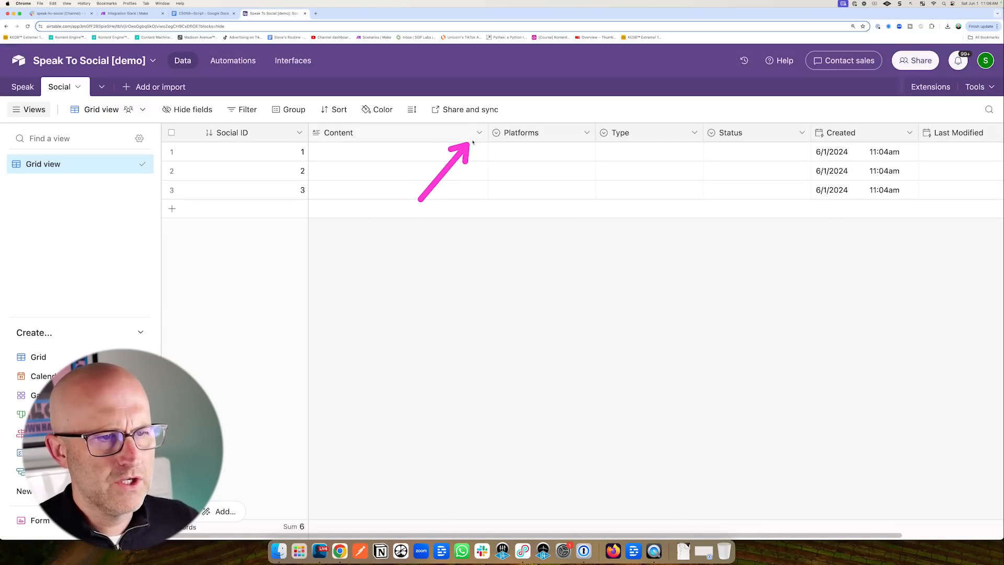
scroll(780, 486, "right", 3)
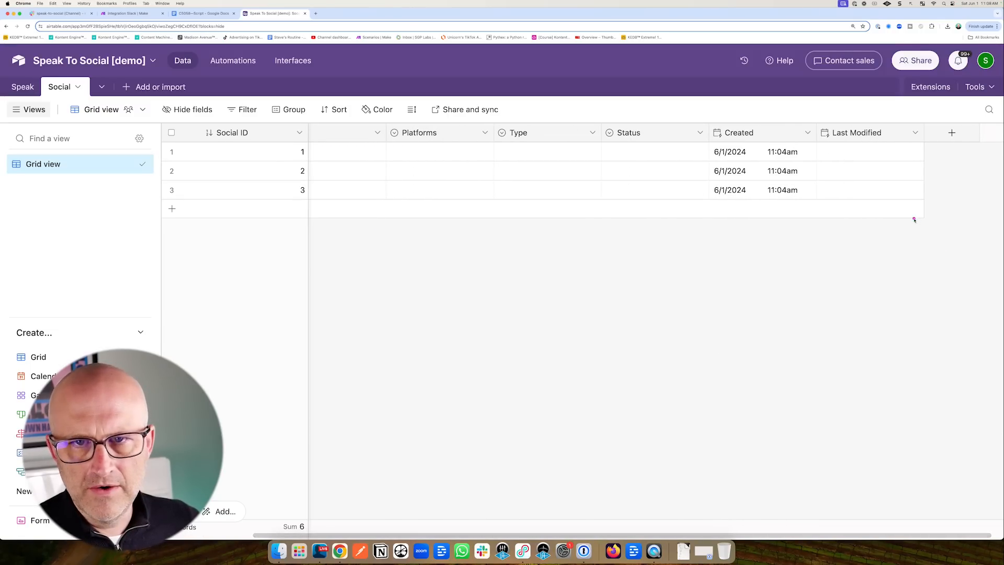
left_click_drag(892, 209, 924, 146)
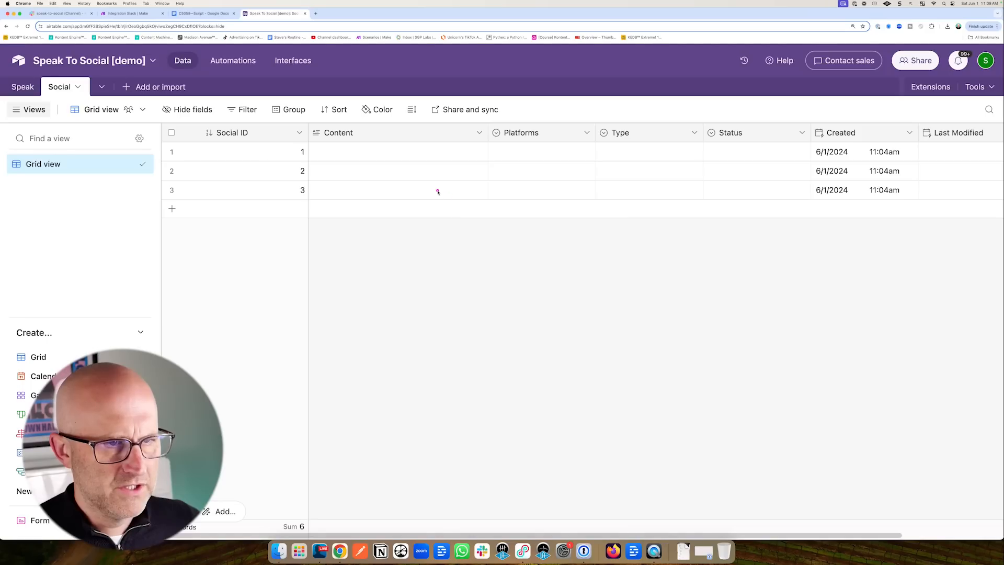
left_click_drag(415, 190, 460, 141)
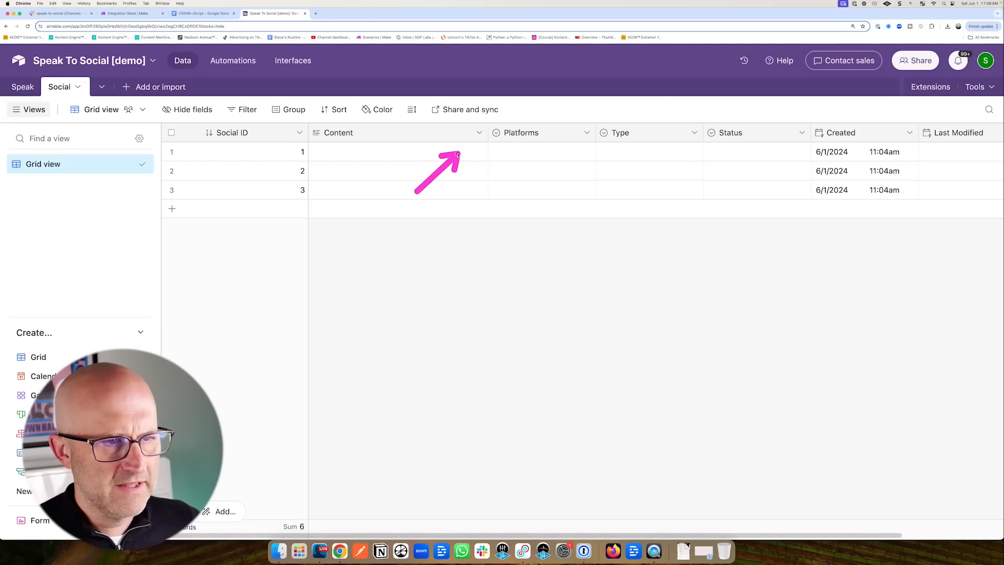
left_click(479, 133)
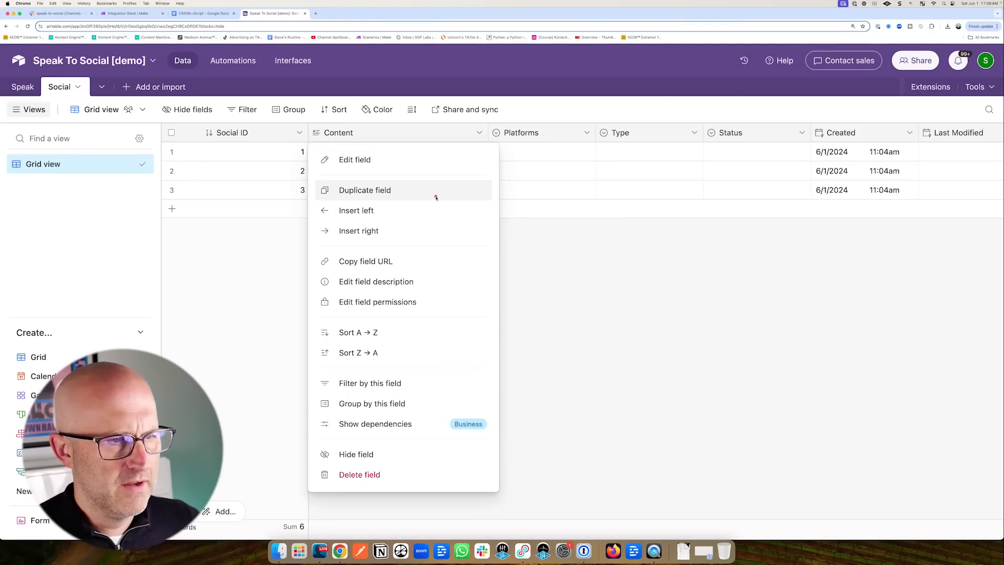
left_click(360, 231)
Make it a Speak field linking to the Speak table, skipping lookup fields.
left_click_drag(427, 199, 475, 225)
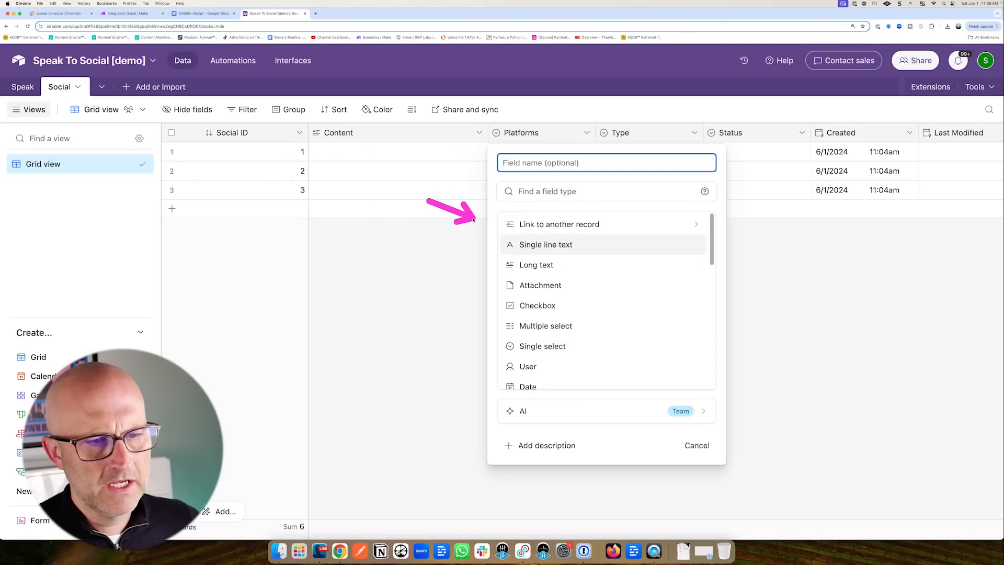
left_click(553, 224)
mouse_move(612, 273)
left_mouse_down()
mouse_move(537, 217)
mouse_move(530, 226)
left_mouse_up()
left_click(537, 219)
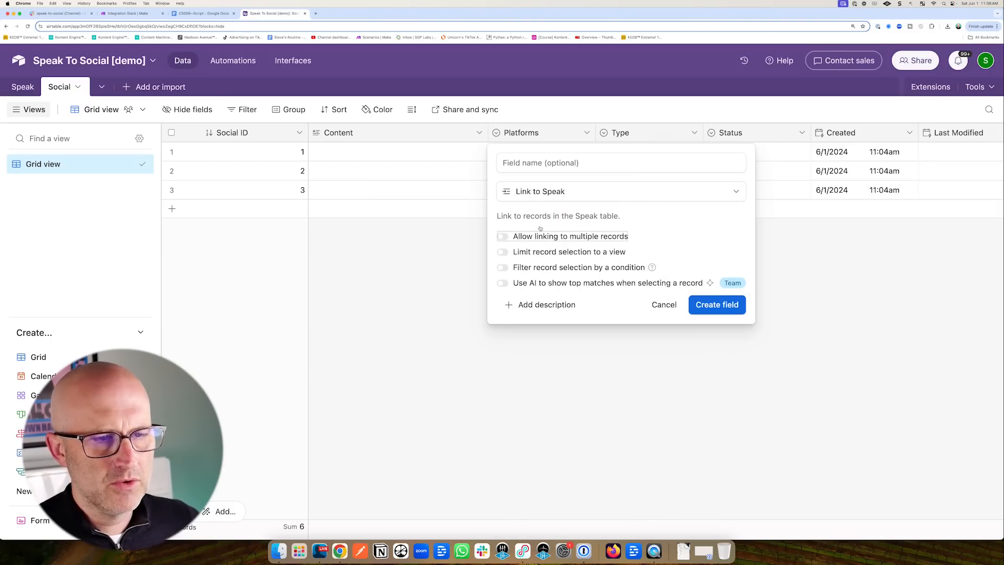
left_click(503, 163)
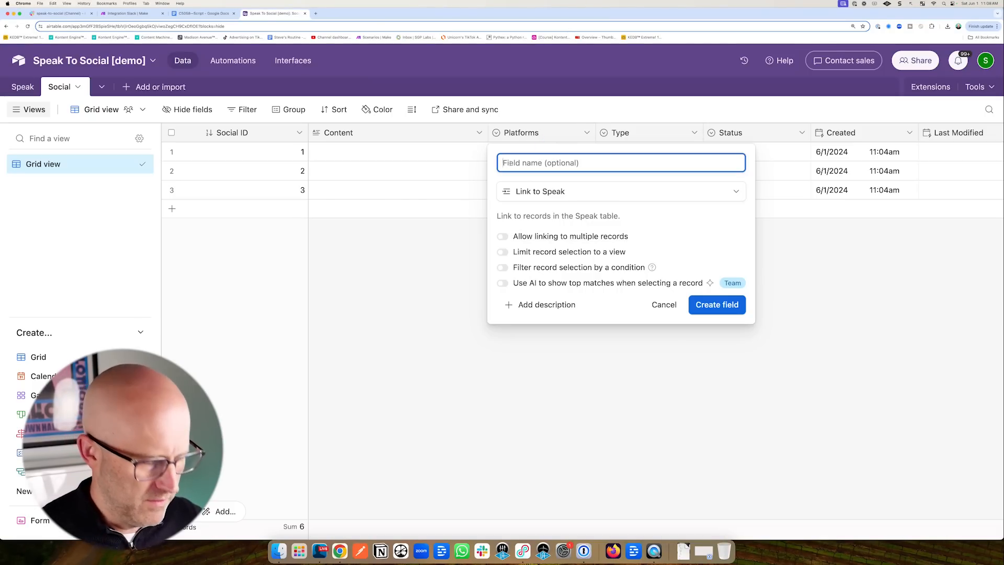
left_click(716, 306)
left_click_drag(612, 381, 599, 432)
left_click(592, 451)
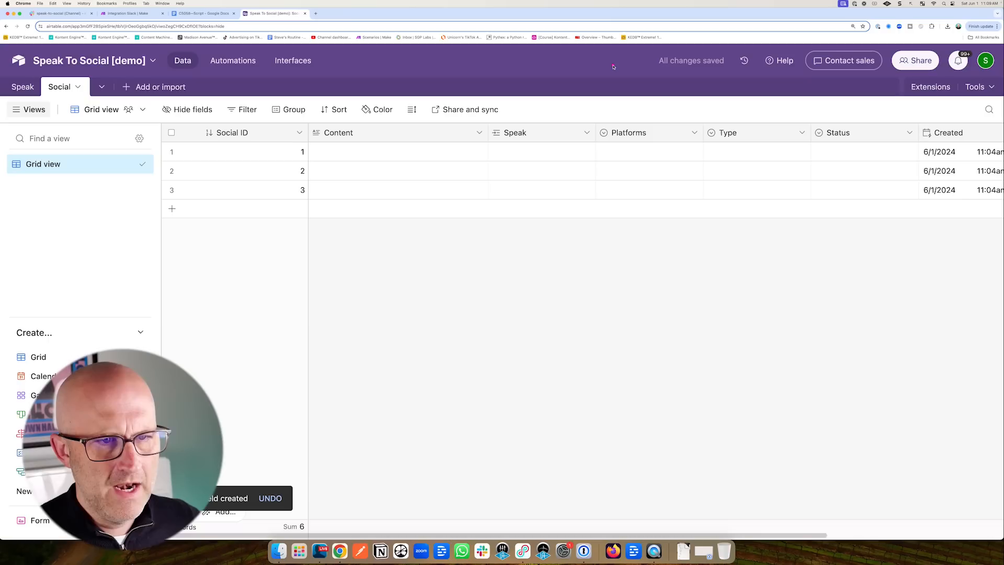
Hide the Social link field in the Speak table.
left_click_drag(63, 175, 35, 115)
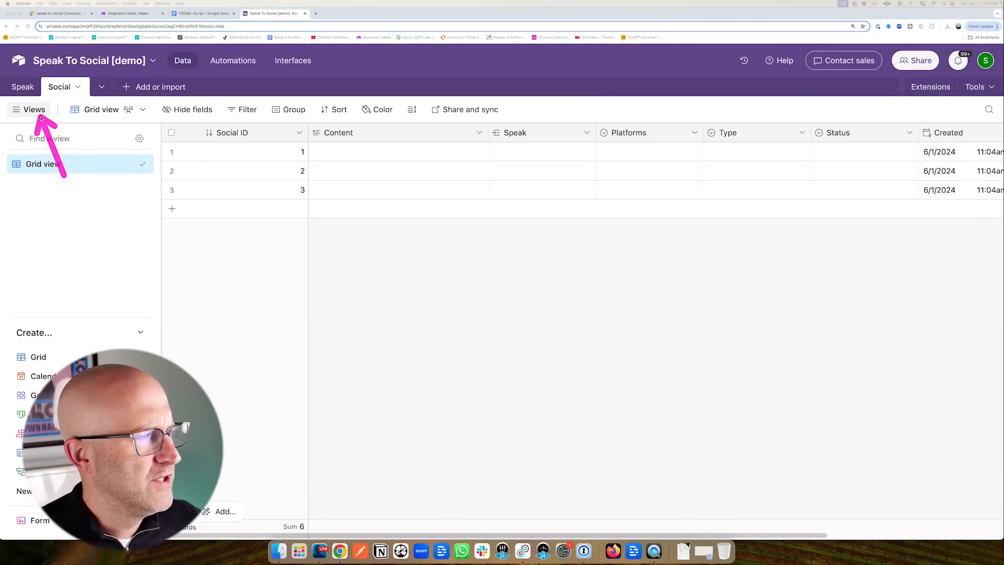
left_click(22, 87)
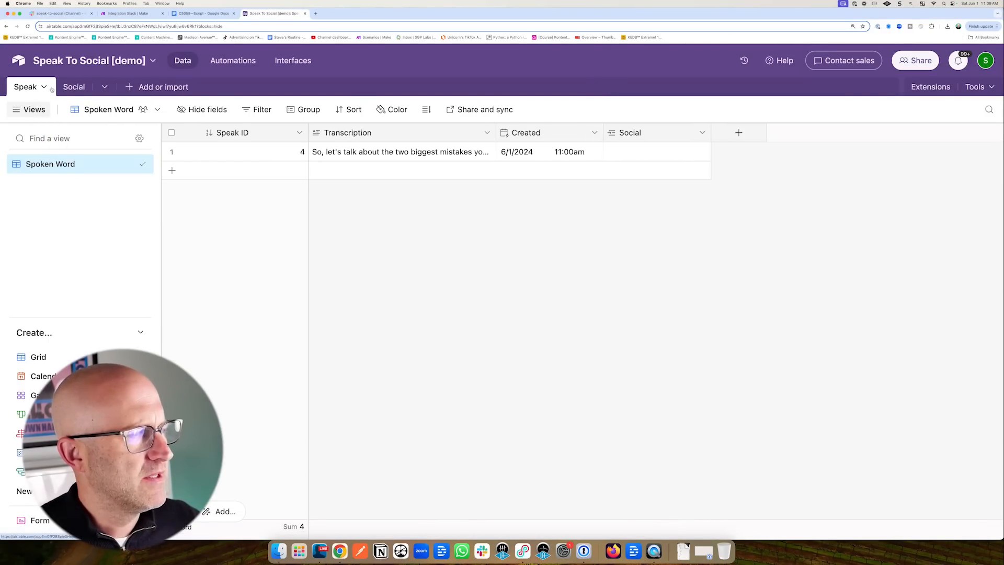
mouse_move(690, 75)
left_mouse_down()
mouse_move(643, 115)
mouse_move(666, 118)
left_mouse_up()
left_click_drag(747, 244, 706, 179)
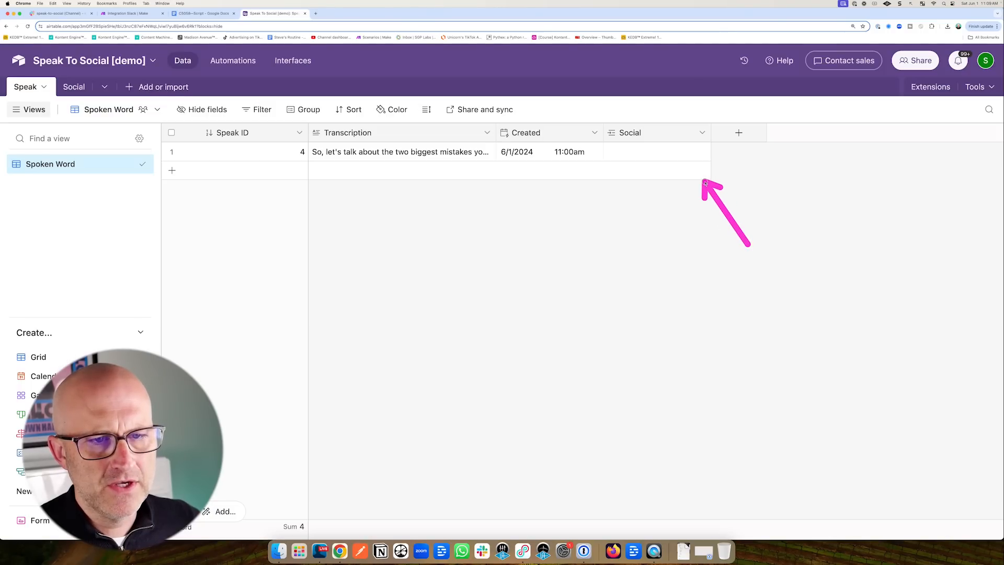
left_click(208, 109)
left_click(187, 192)
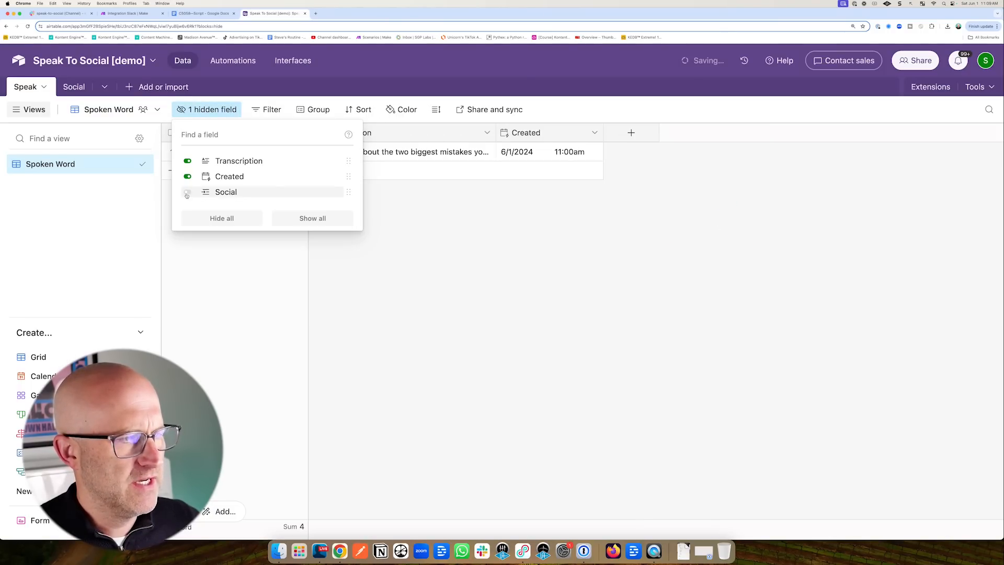
left_click(500, 284)
Hide the Speak column in the Social table and return to the Make scenario.
left_click(74, 86)
left_click_drag(593, 77, 576, 107)
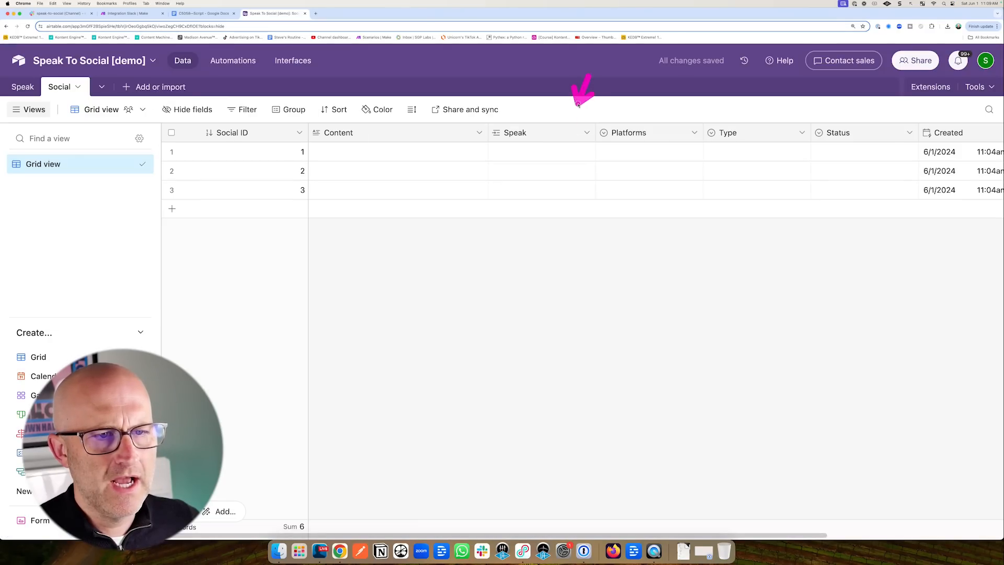
left_click(586, 133)
left_click(542, 477)
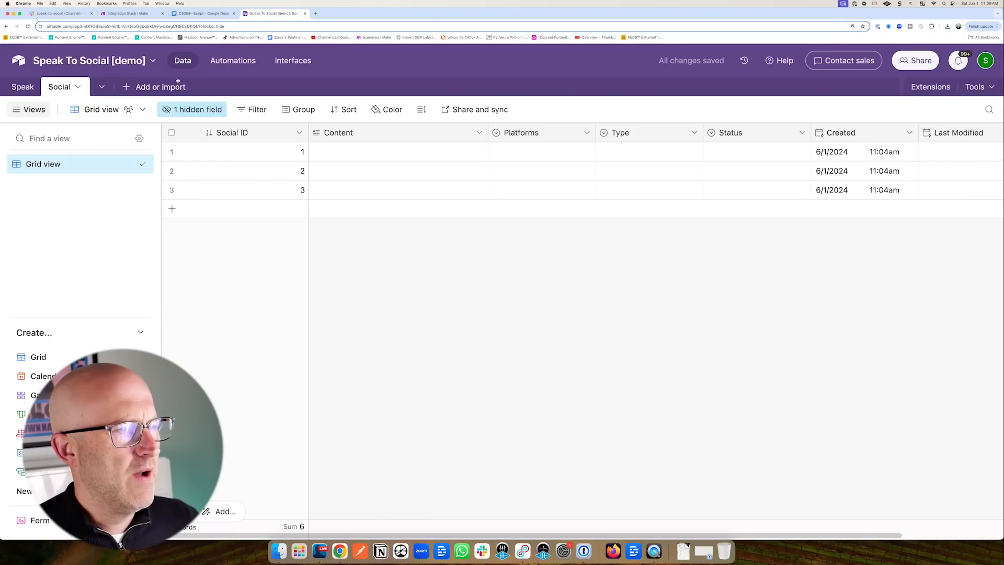
left_click(139, 13)
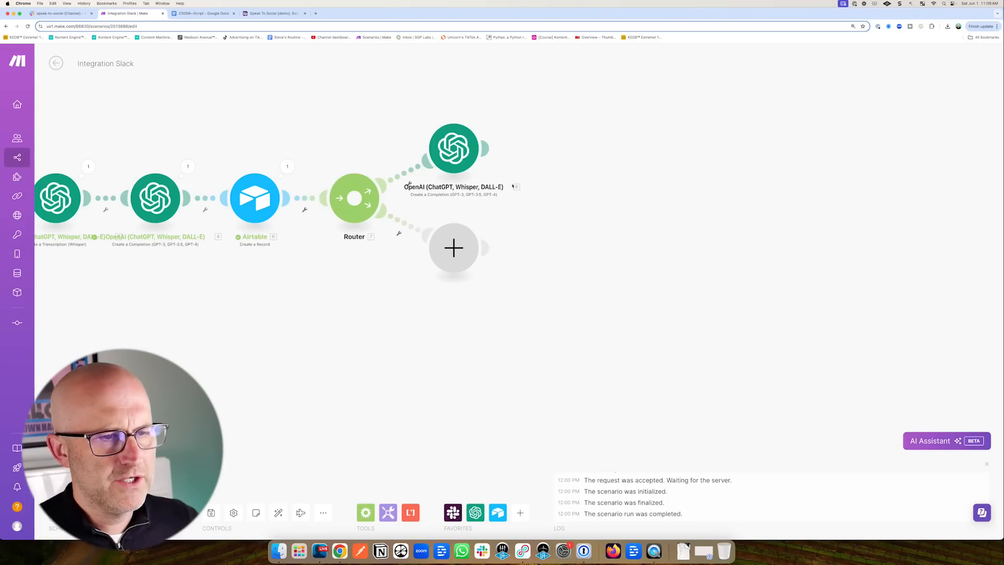
Add an Airtable Create a Record module on the Speak To Social [demo] base's Social table.
left_click_drag(552, 98, 492, 146)
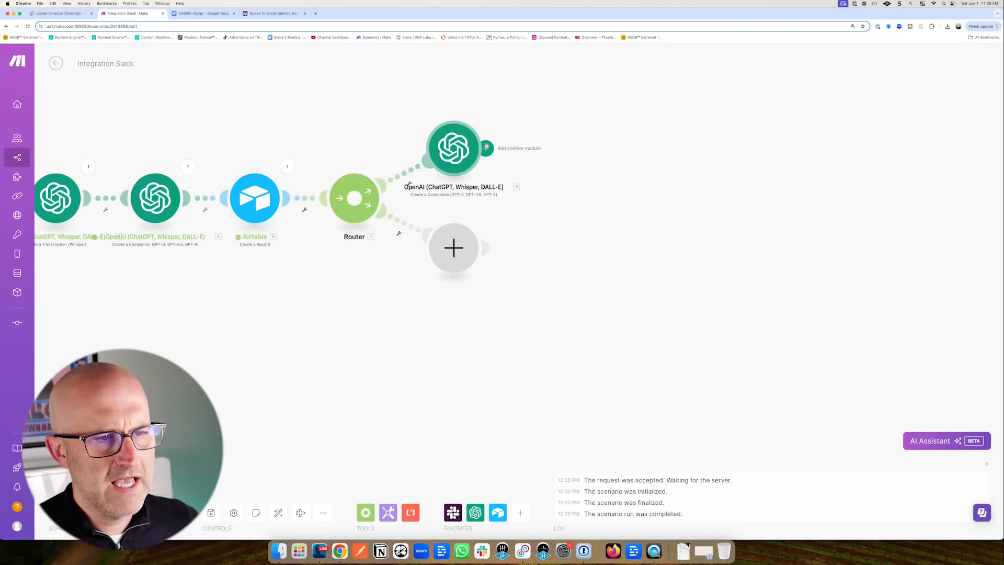
left_click(487, 148)
left_click_drag(701, 86, 641, 129)
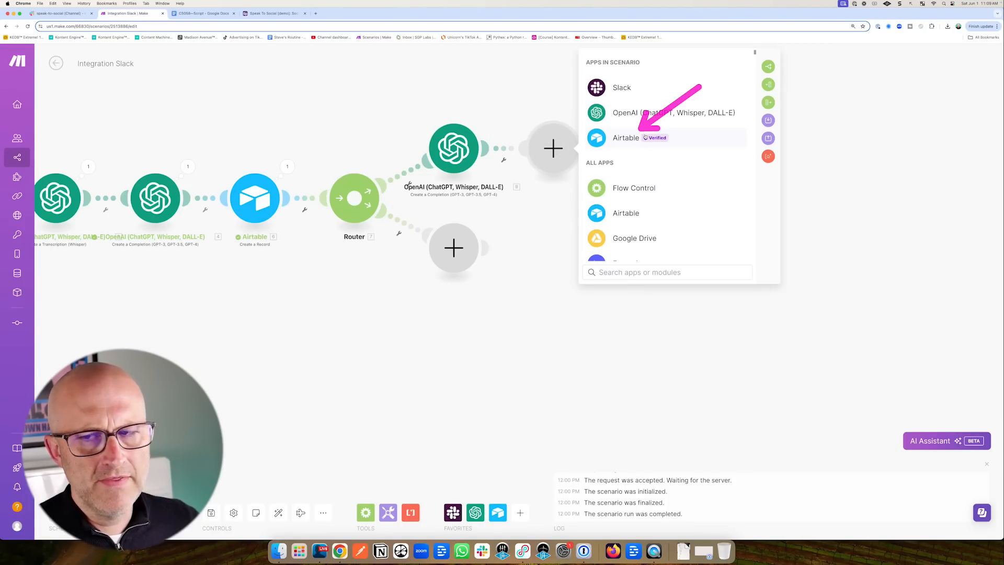
left_click(629, 140)
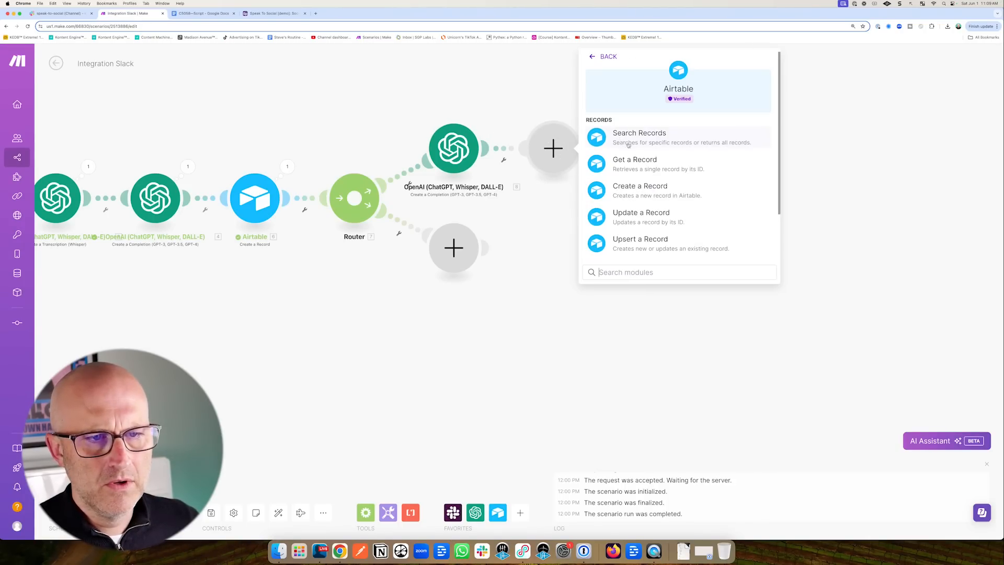
left_click(689, 182)
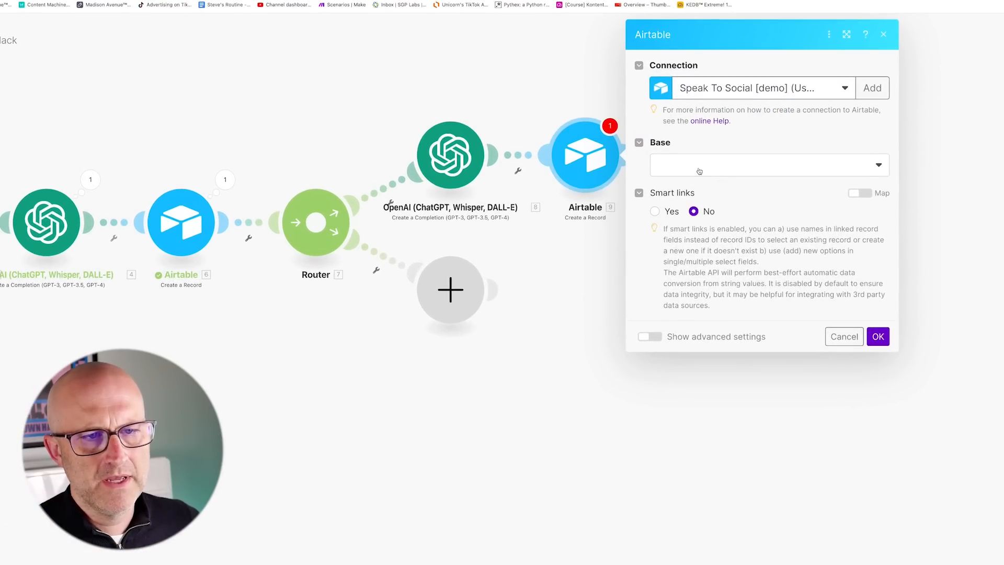
left_click(700, 171)
left_click_drag(795, 119, 753, 157)
left_click(731, 168)
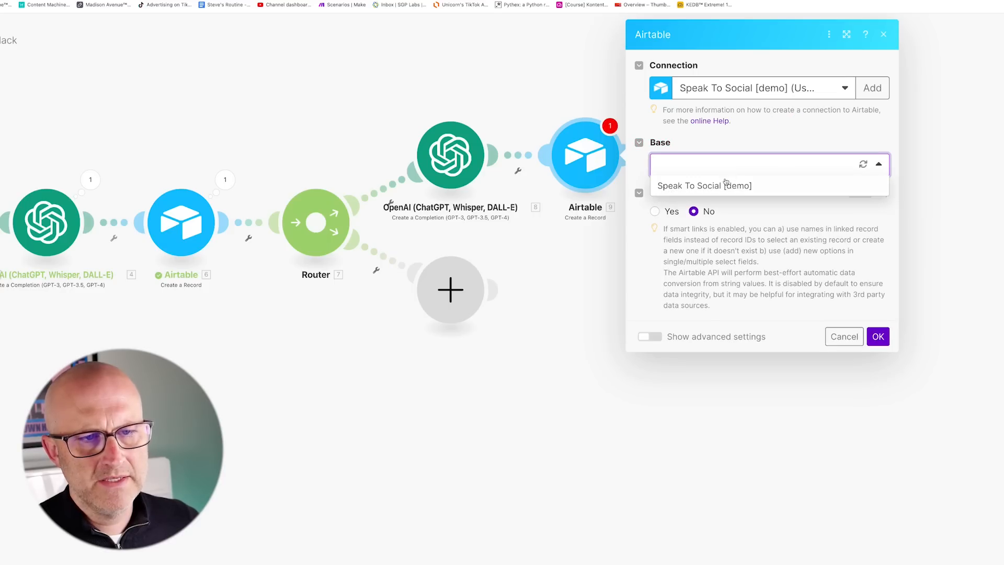
left_click(725, 184)
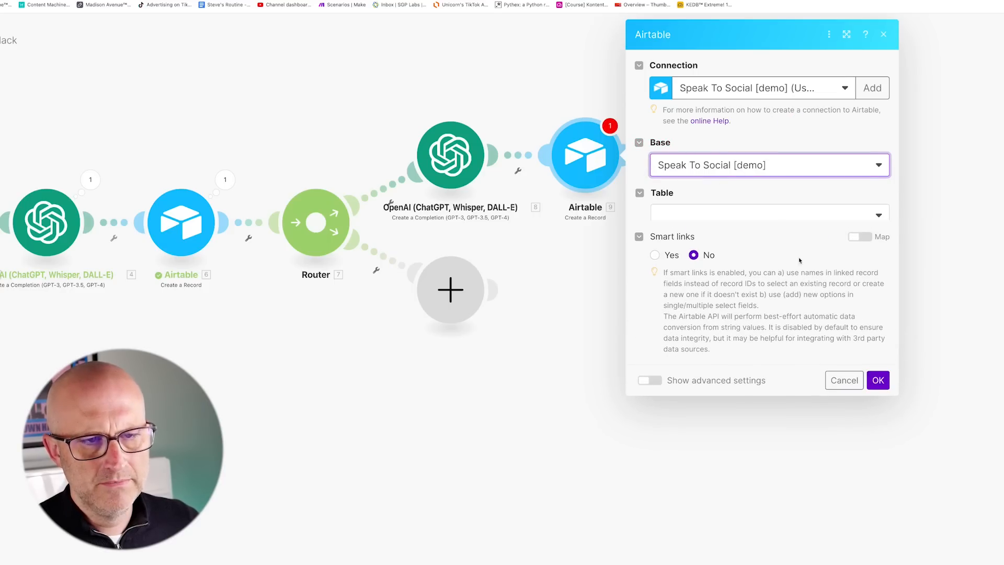
left_click(719, 215)
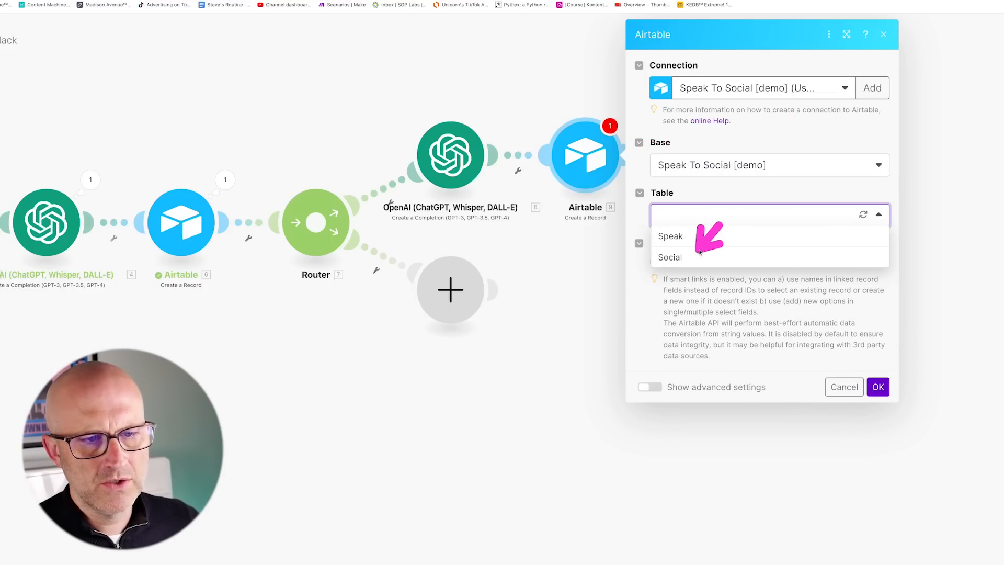
left_click(684, 257)
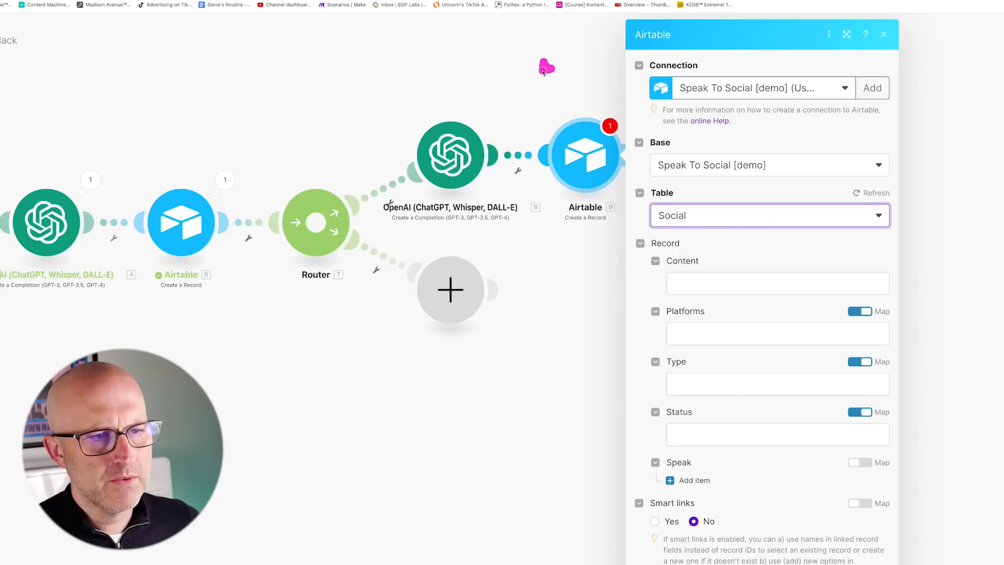
Map the GPT completion Result into Content and set Platforms to LinkedIn.
left_click_drag(544, 71, 495, 124)
left_click(778, 283)
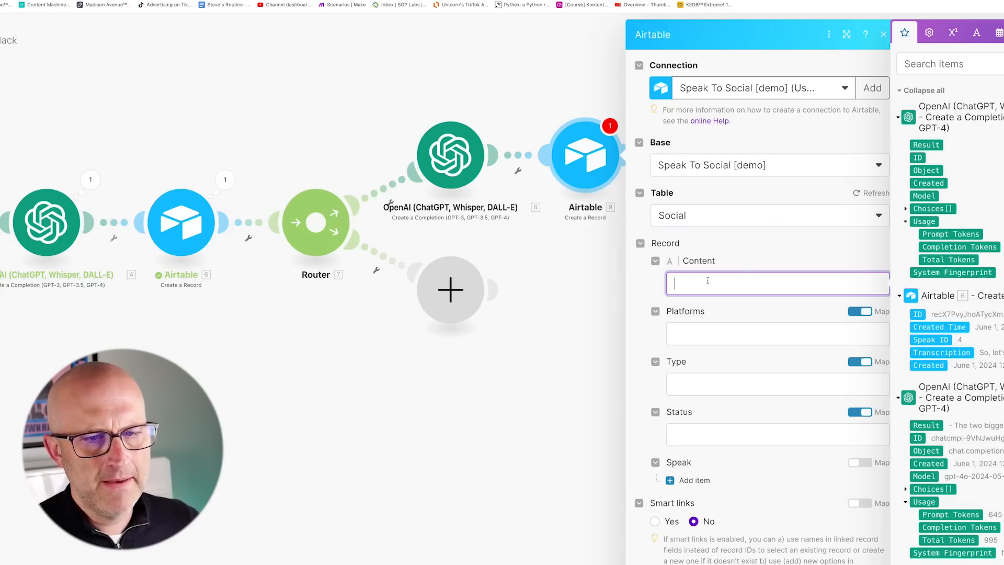
left_click_drag(672, 121, 759, 153)
left_click(793, 144)
left_click_drag(653, 236, 600, 299)
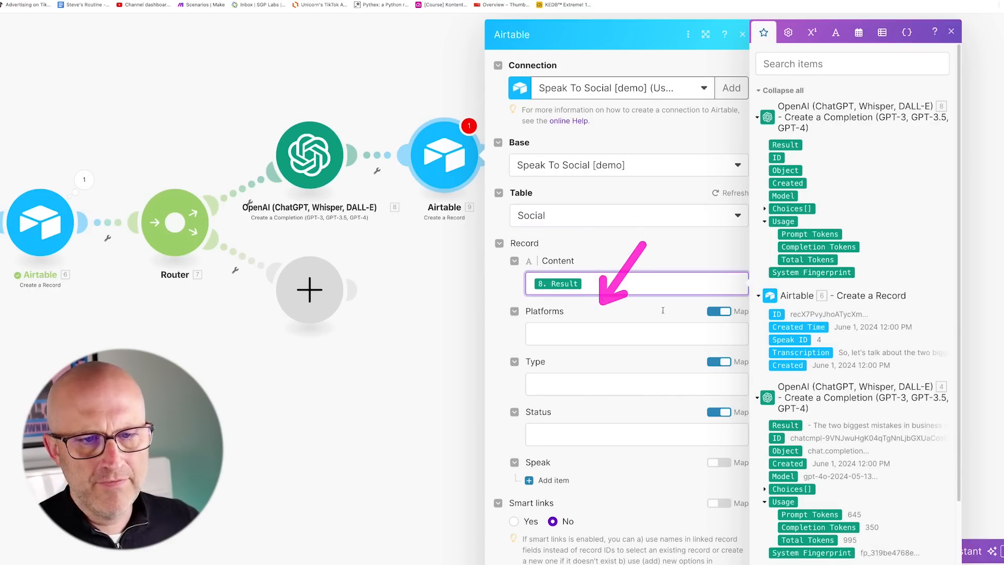
left_click(720, 312)
left_click(626, 335)
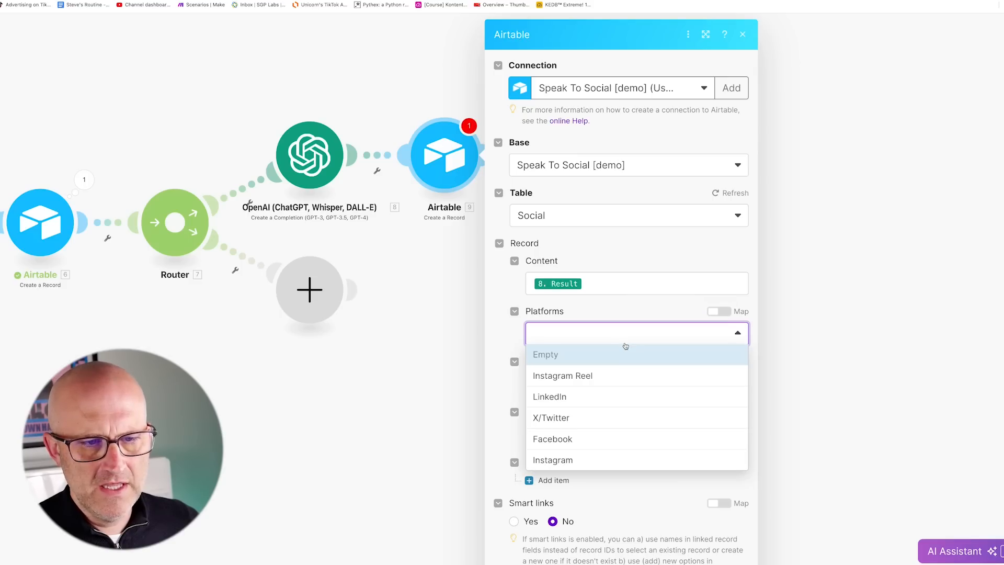
left_click_drag(649, 369, 595, 392)
left_click(563, 398)
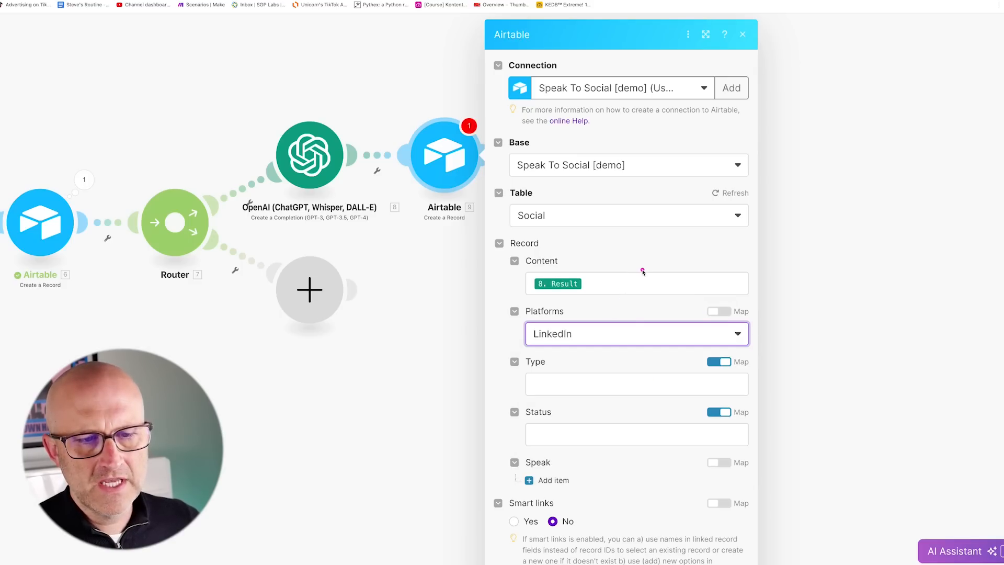
left_click_drag(644, 268, 580, 304)
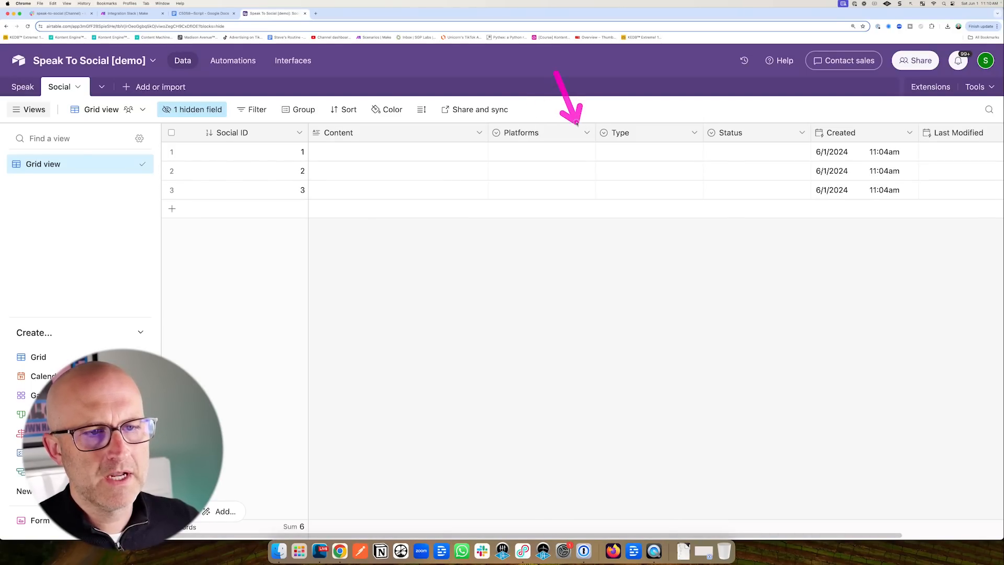
Switch the Platforms field type from Single select to Multiple select and save it.
left_click(587, 132)
left_click(568, 162)
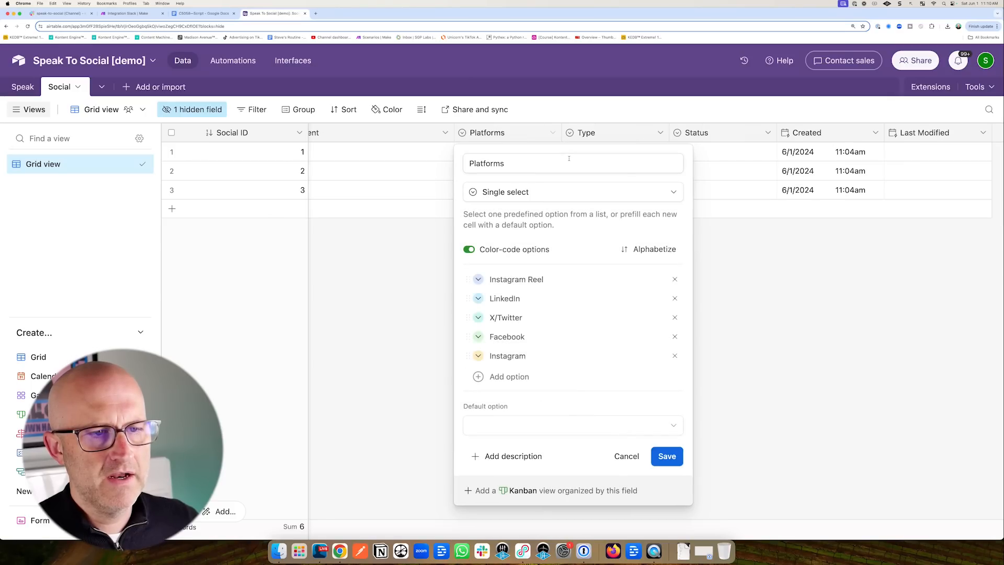
left_click(528, 192)
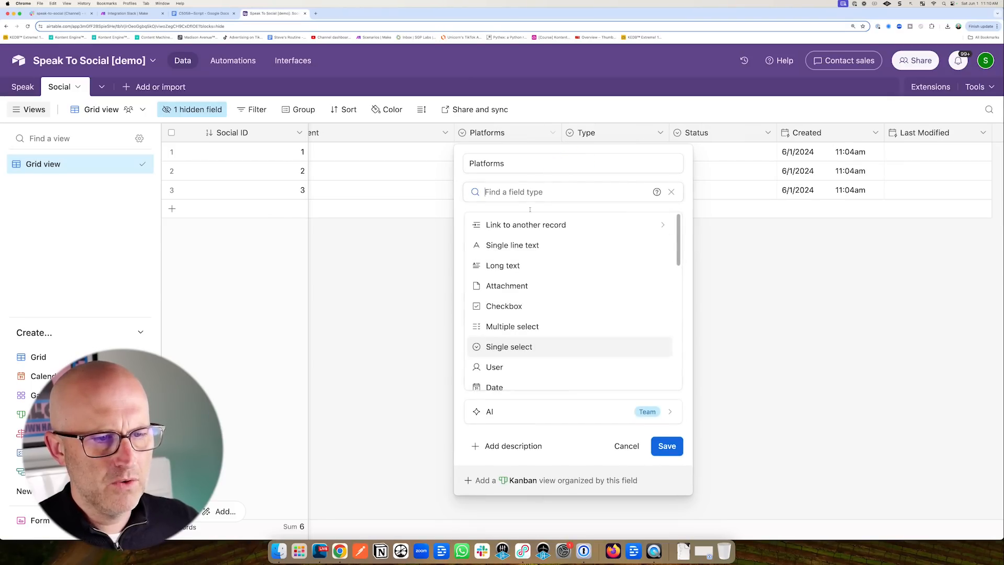
left_click(526, 326)
left_click(667, 445)
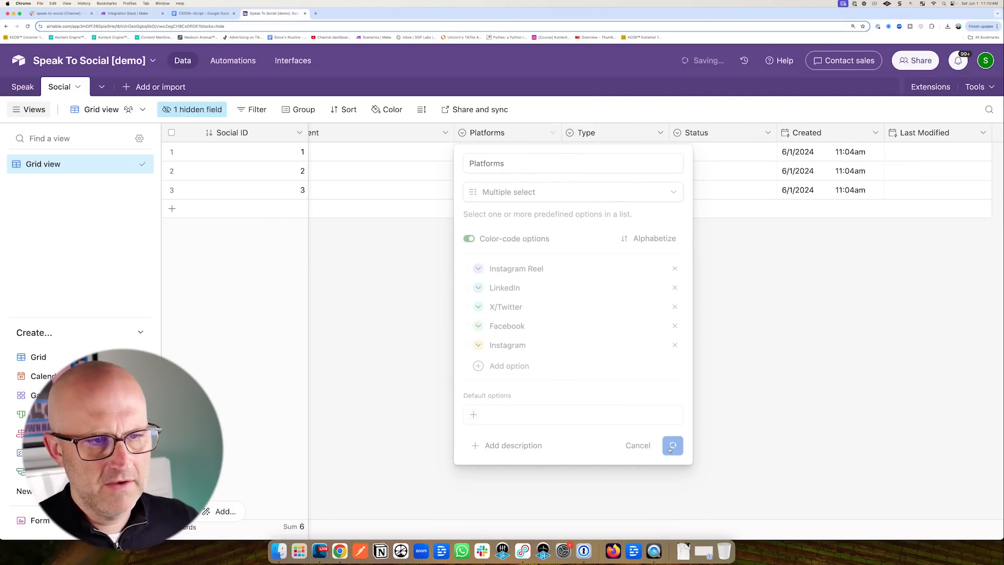
left_click(131, 13)
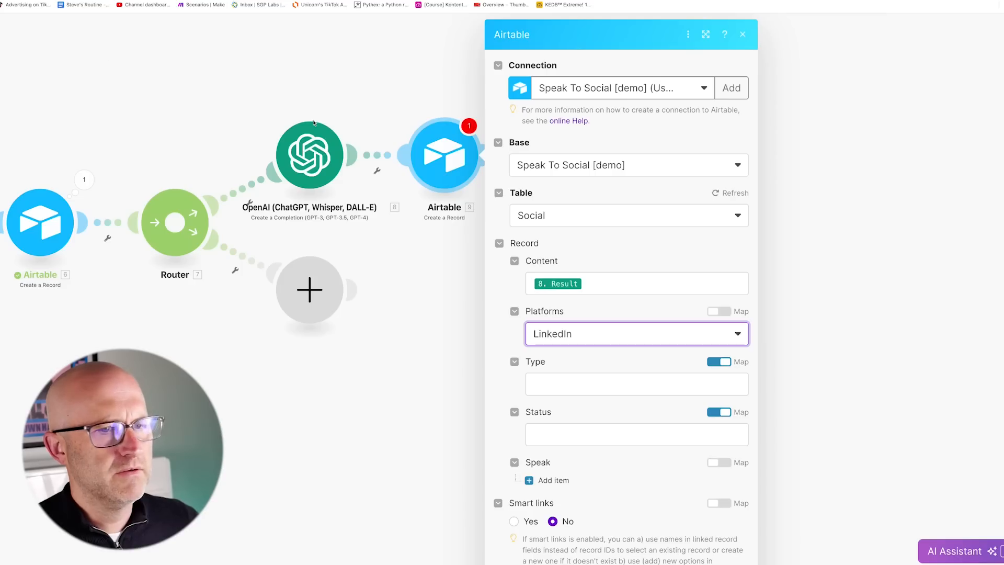
Refresh the fields and set Platforms to the fixed values LinkedIn and Facebook.
left_click(717, 194)
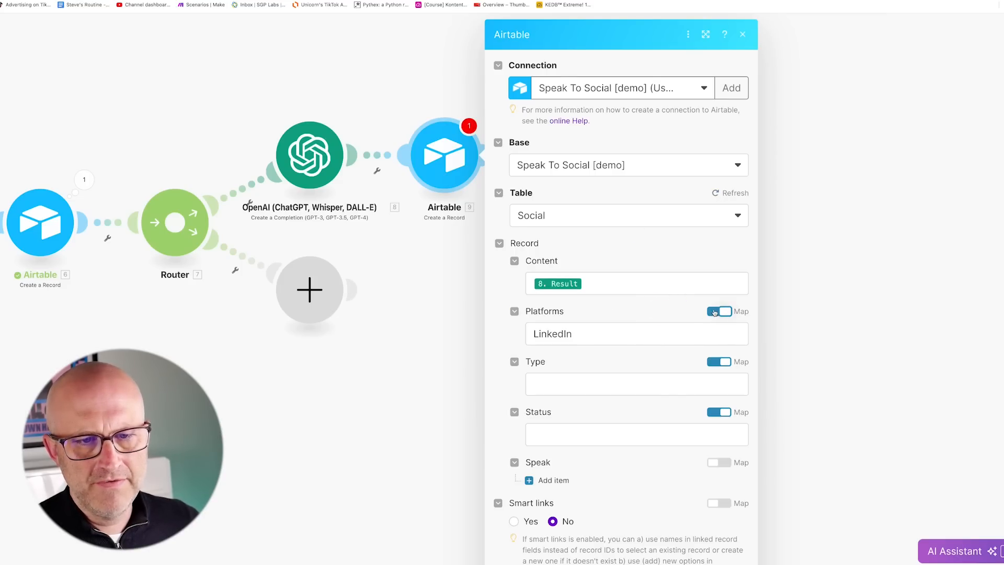
left_click(716, 311)
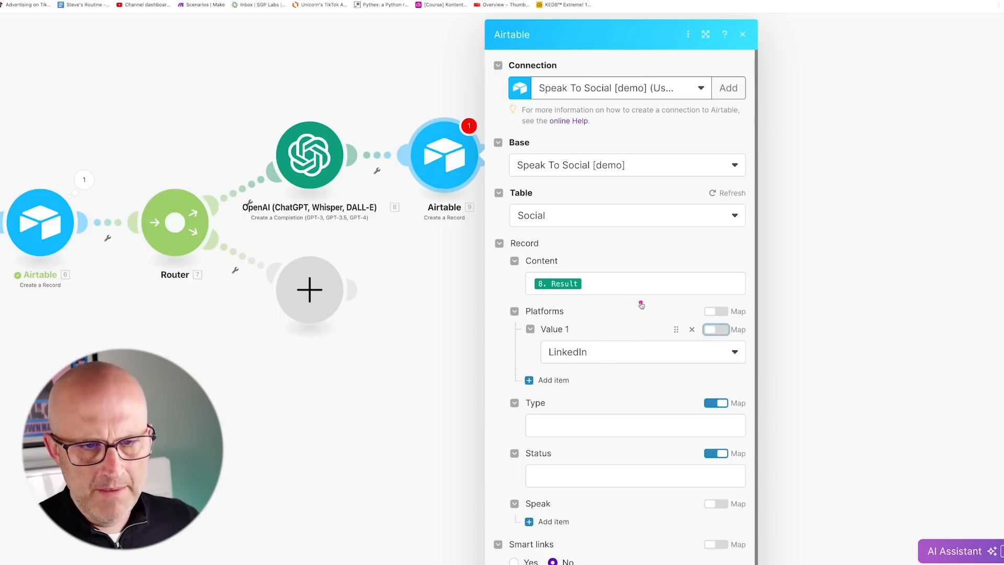
left_click(716, 329)
left_click(589, 352)
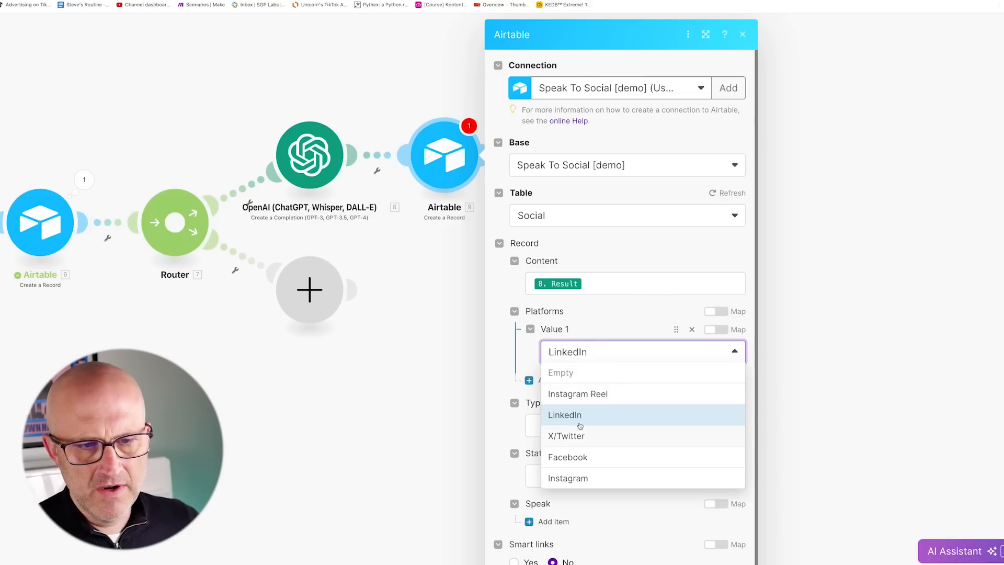
left_click(572, 416)
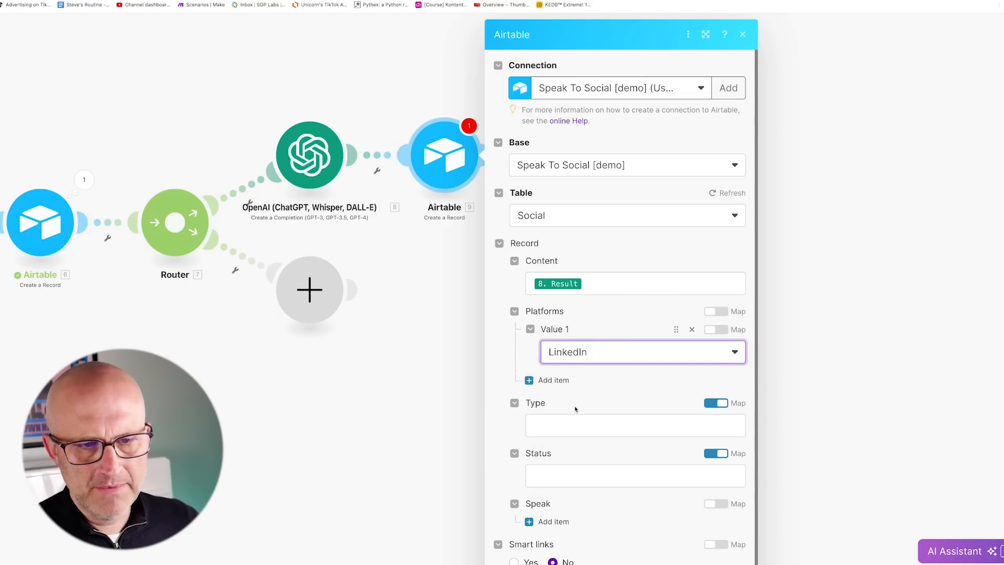
left_click(558, 380)
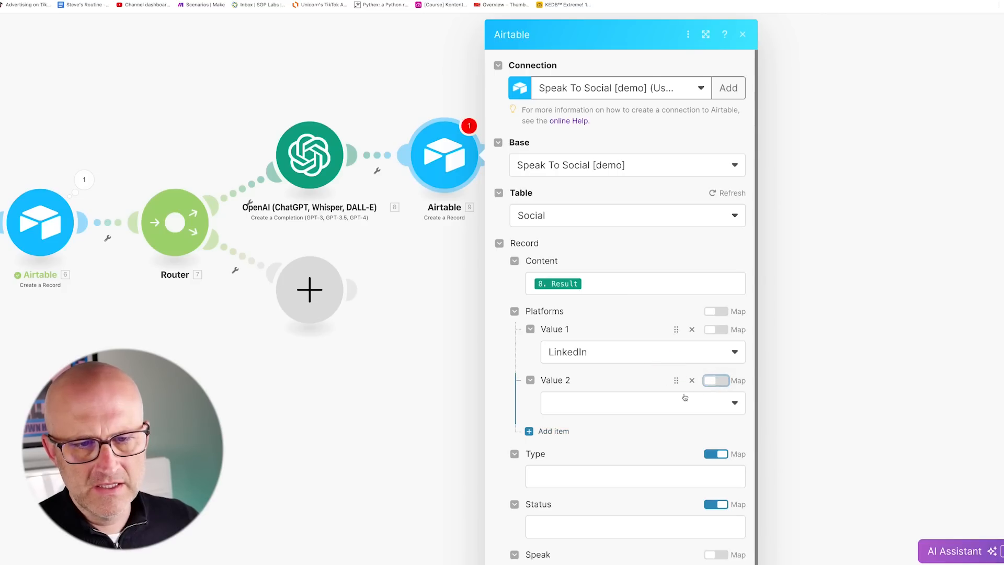
left_click(606, 407)
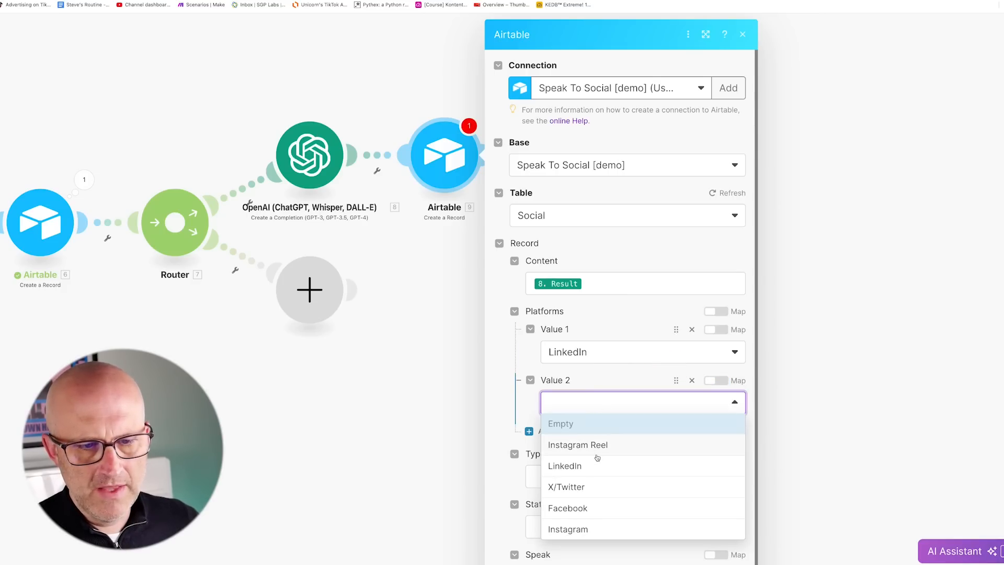
left_click(585, 506)
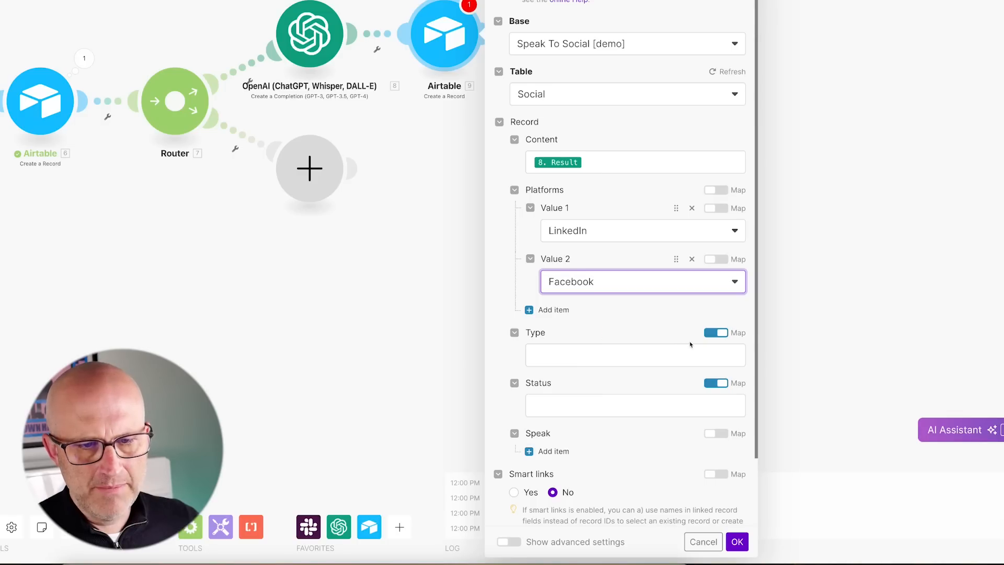
Set Type to Text and Status to Review.
left_click(716, 333)
left_click(626, 355)
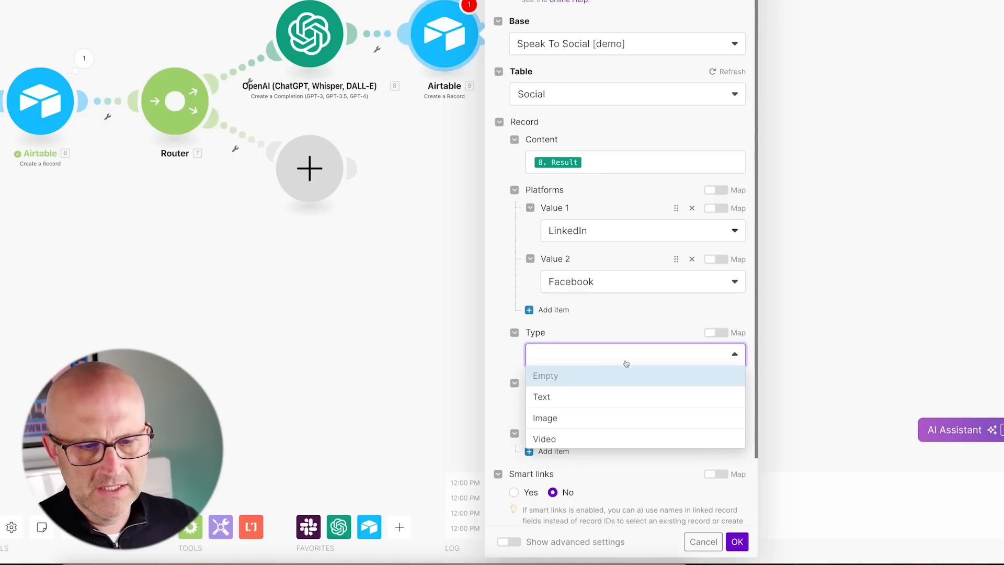
left_click(595, 397)
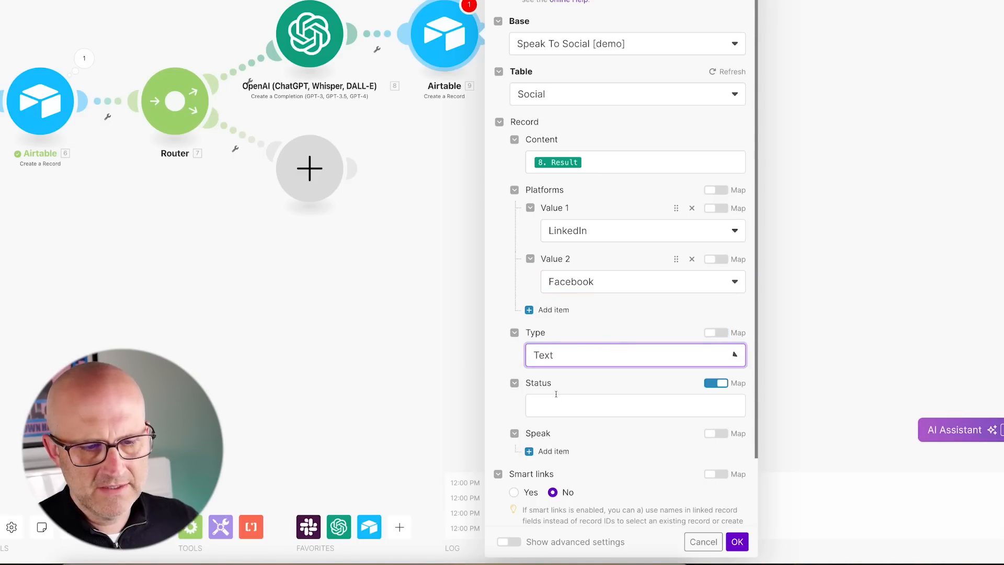
scroll(654, 297, "down", 3)
left_click(713, 308)
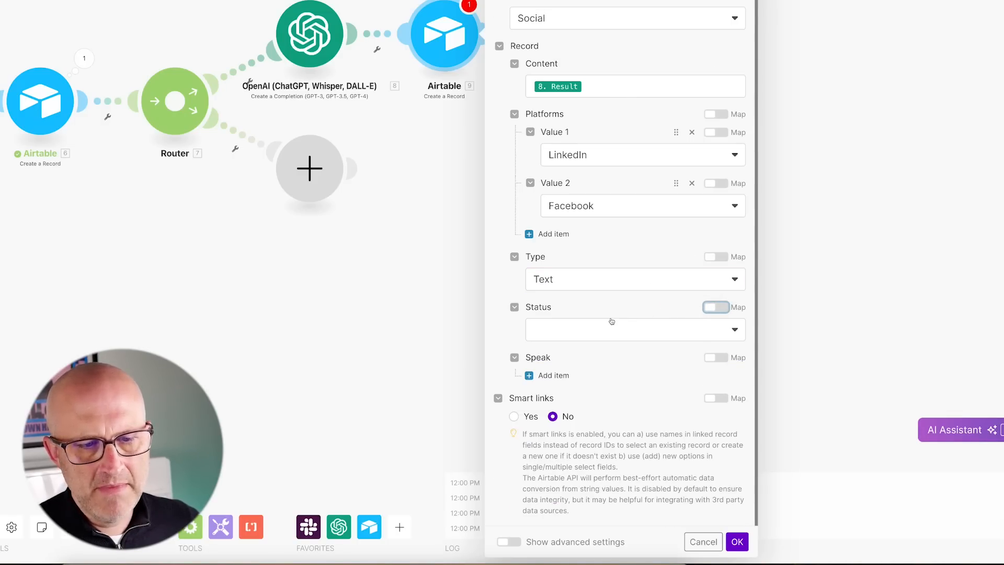
left_click(582, 333)
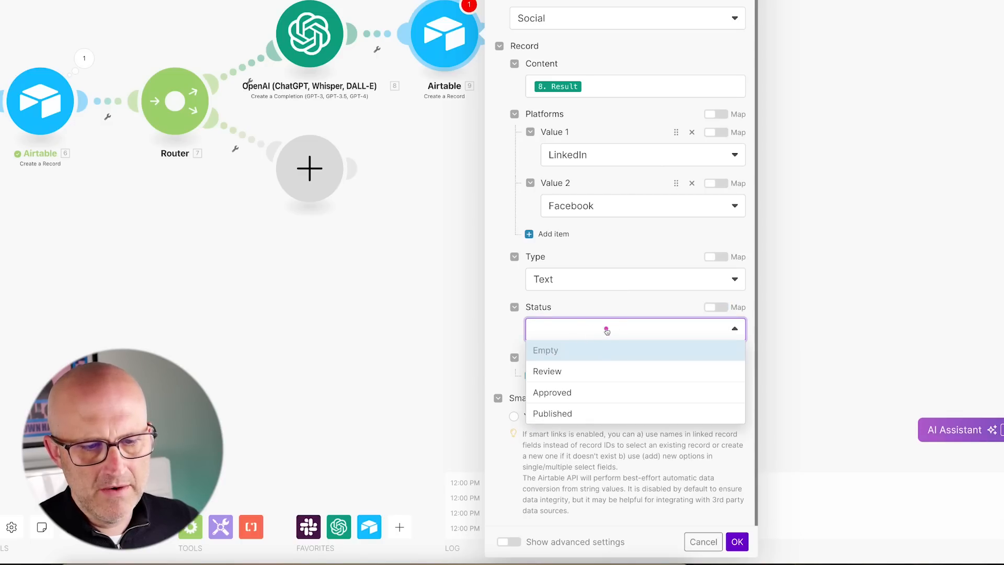
left_click(565, 373)
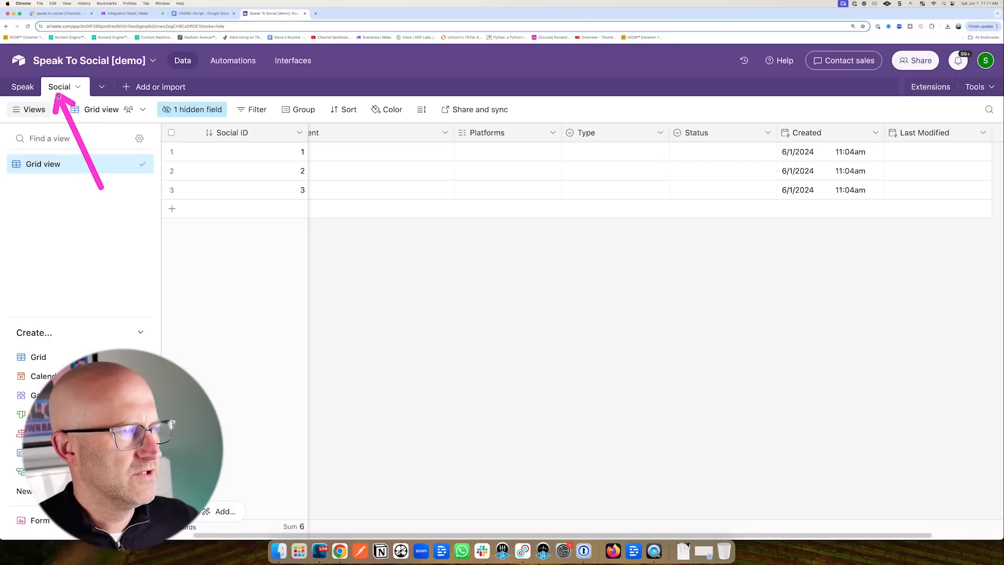
left_click(23, 86)
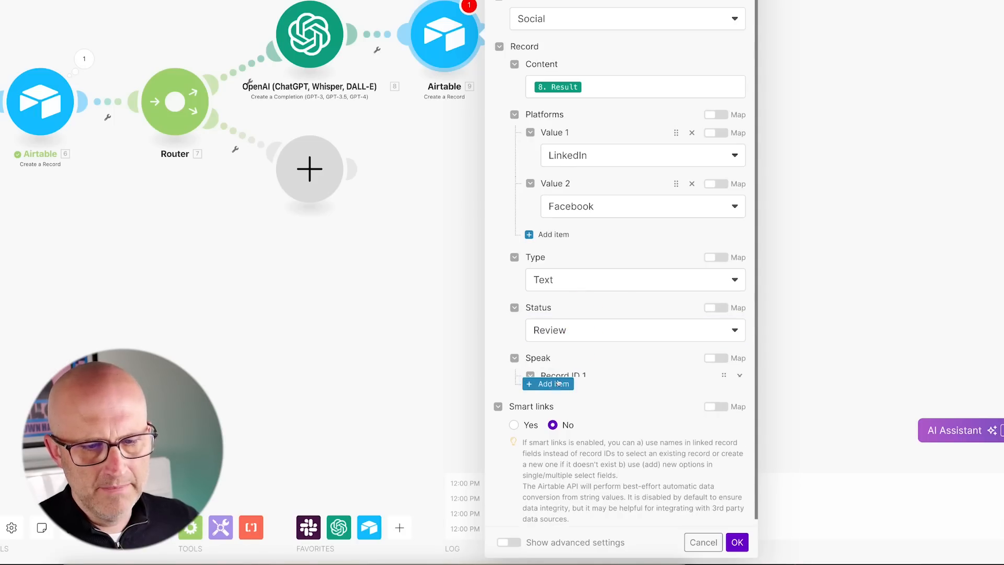
Add a Speak item with Record ID 1 mapped to the earlier Airtable module's 6. ID, and confirm.
left_click(553, 376)
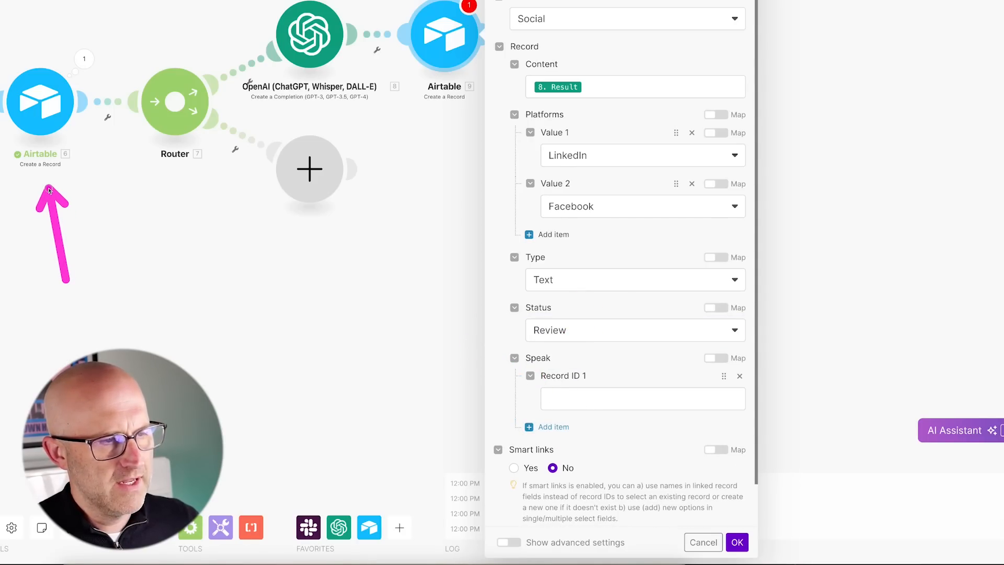
left_click(589, 400)
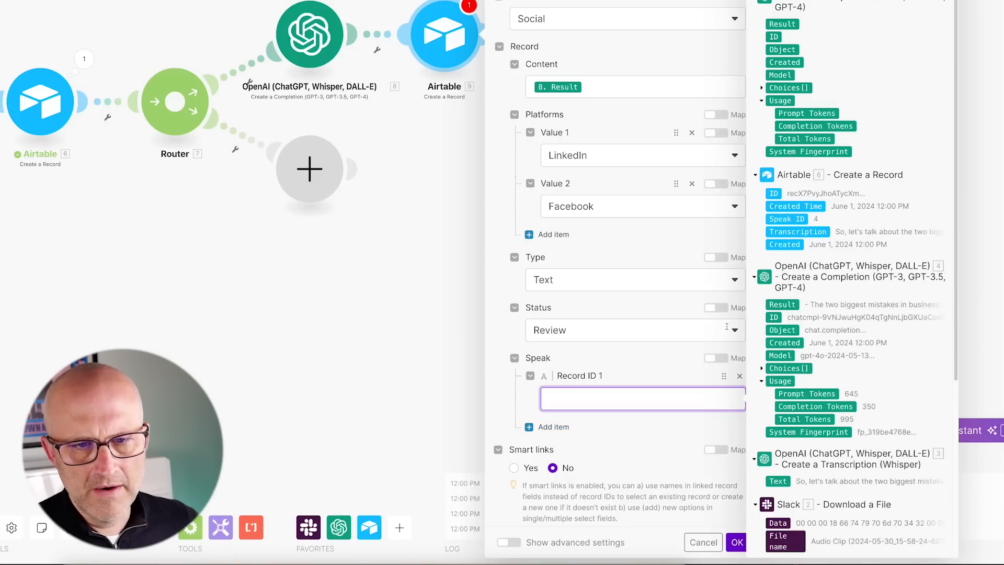
left_click(776, 194)
scroll(643, 419, "down", 1)
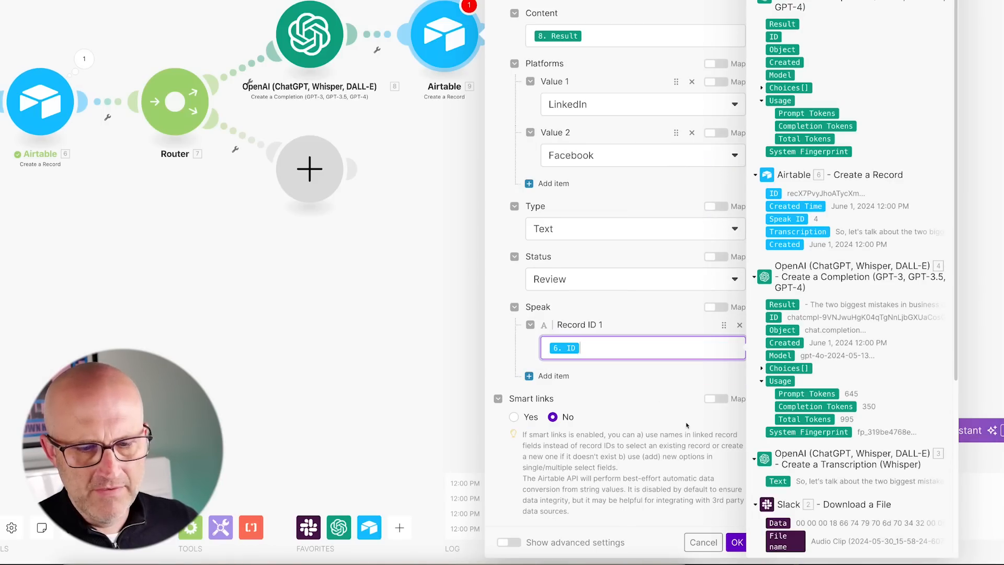
left_click(737, 543)
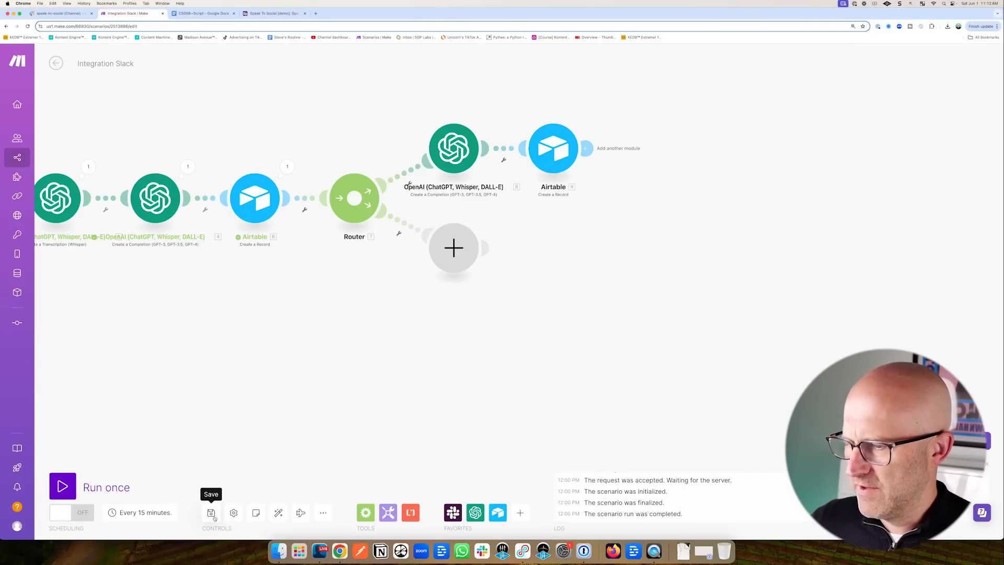
Save the scenario, set the Slack trigger to start from a manually chosen message, and run once.
left_click(213, 515)
scroll(540, 381, "down", 2)
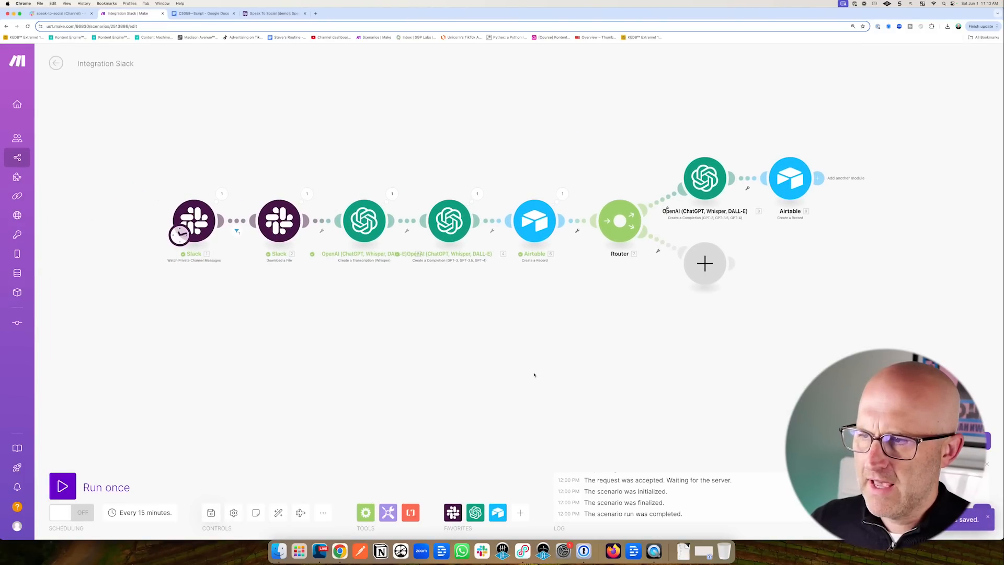
right_click(199, 222)
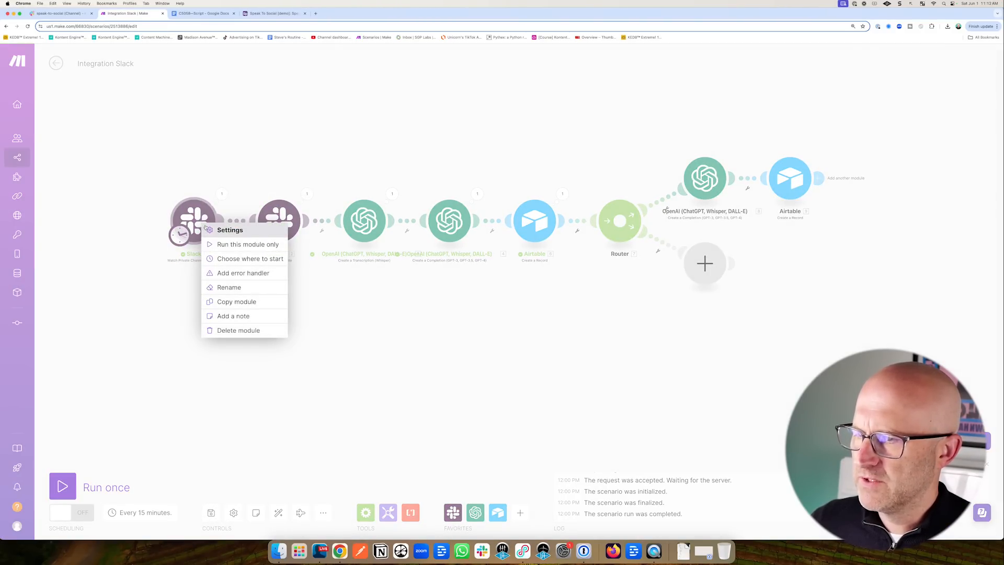
left_click(234, 257)
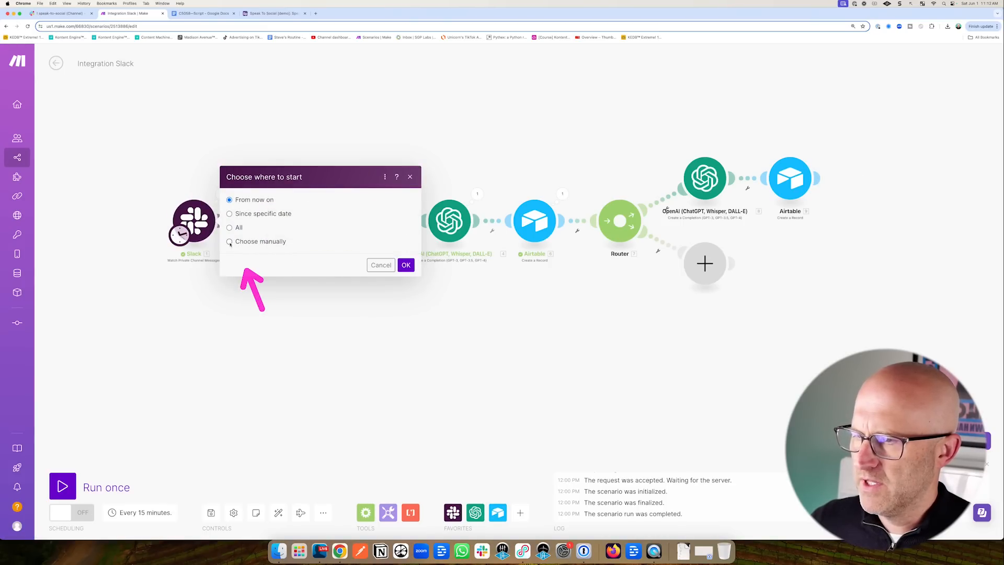
left_click(230, 242)
left_click(406, 310)
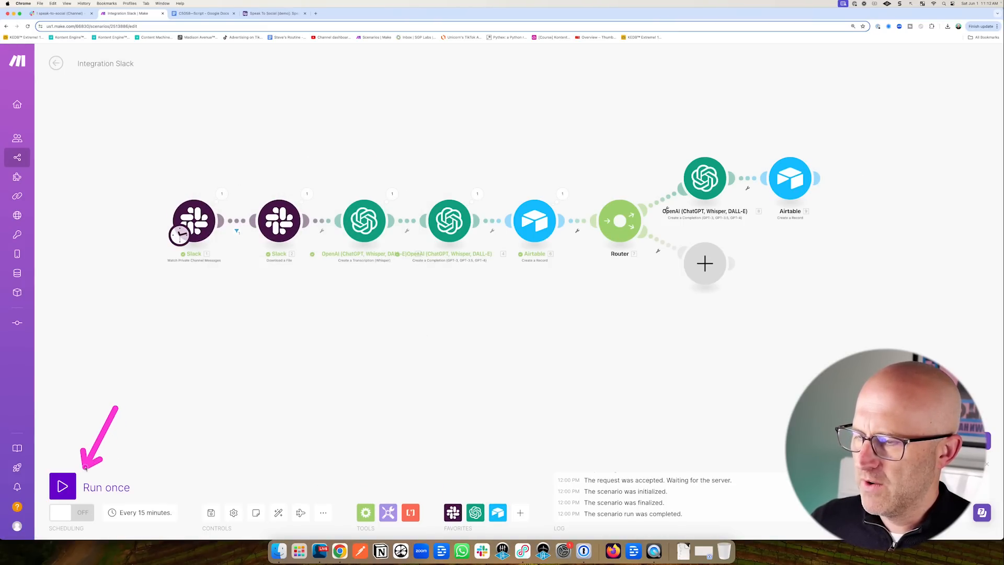
left_click(63, 487)
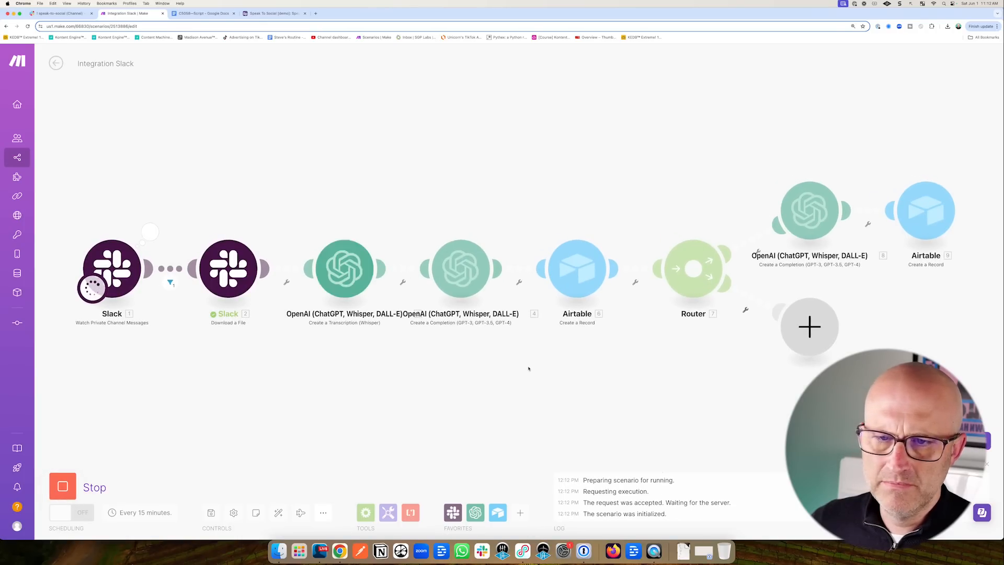
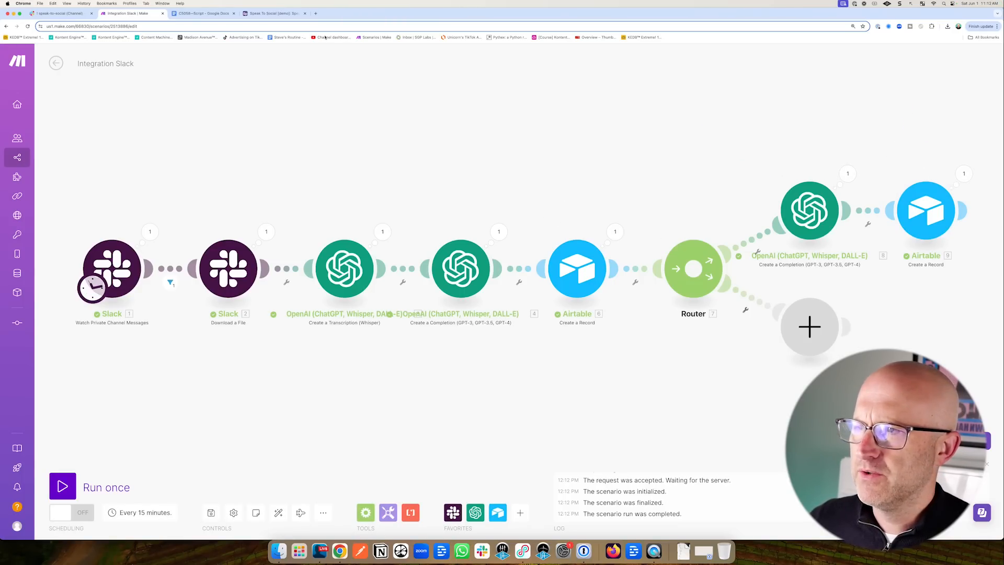
Switch from the Make scenario to the Speak To Social [demo] Airtable base.
left_click(278, 14)
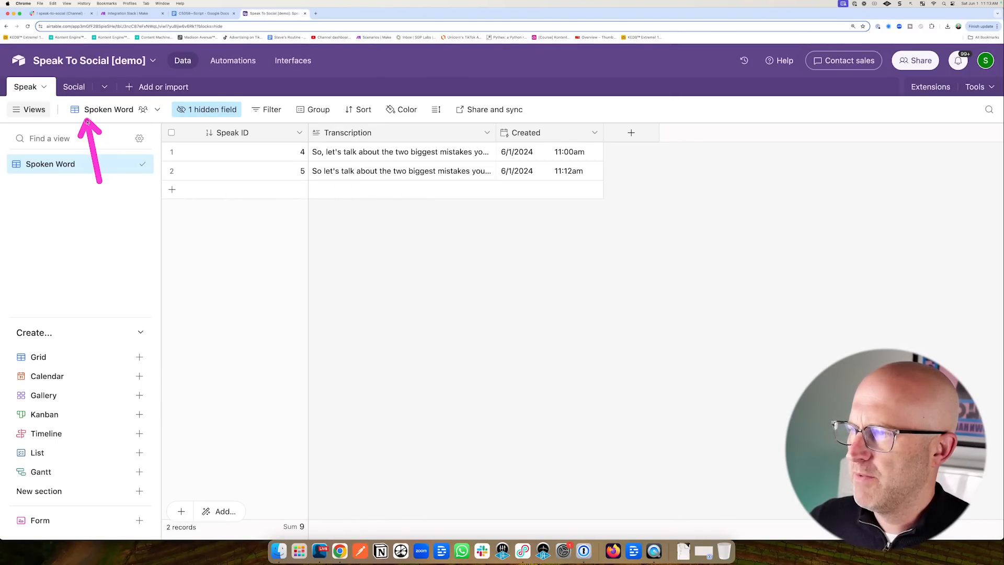
In the Social table, check record 4's post, then delete empty records 1–3.
left_click(74, 87)
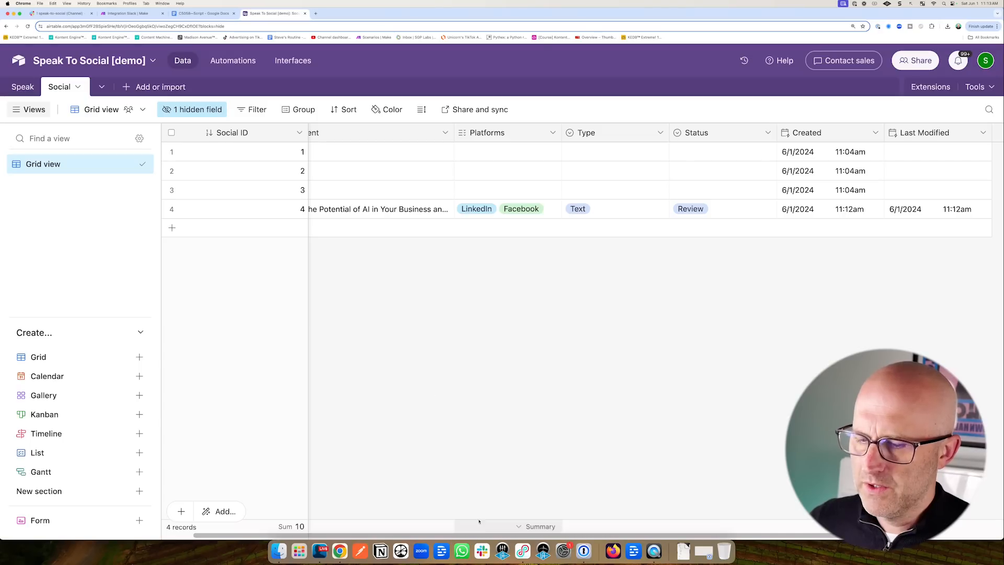
scroll(479, 539, "left", 2)
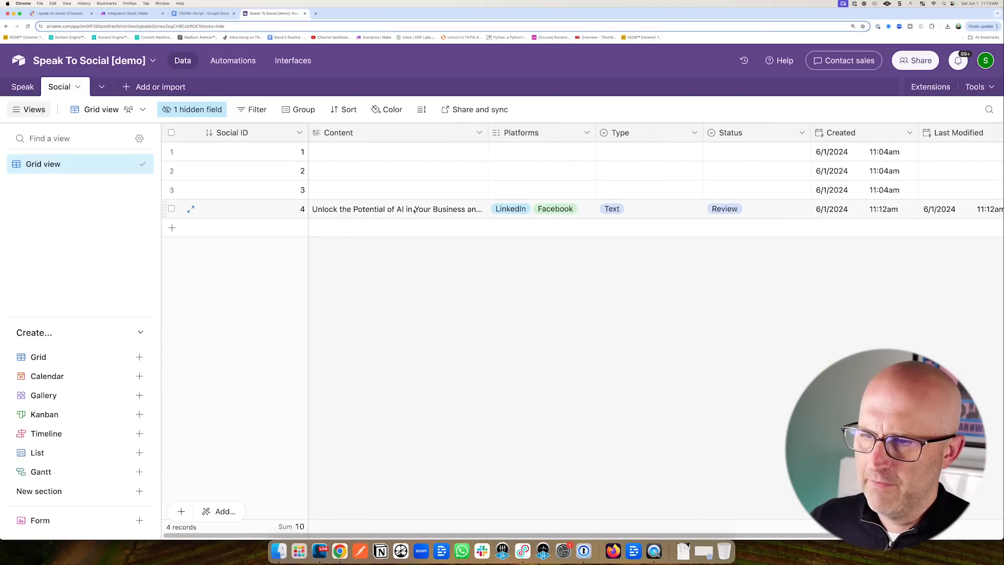
left_click(477, 210)
left_click(479, 209)
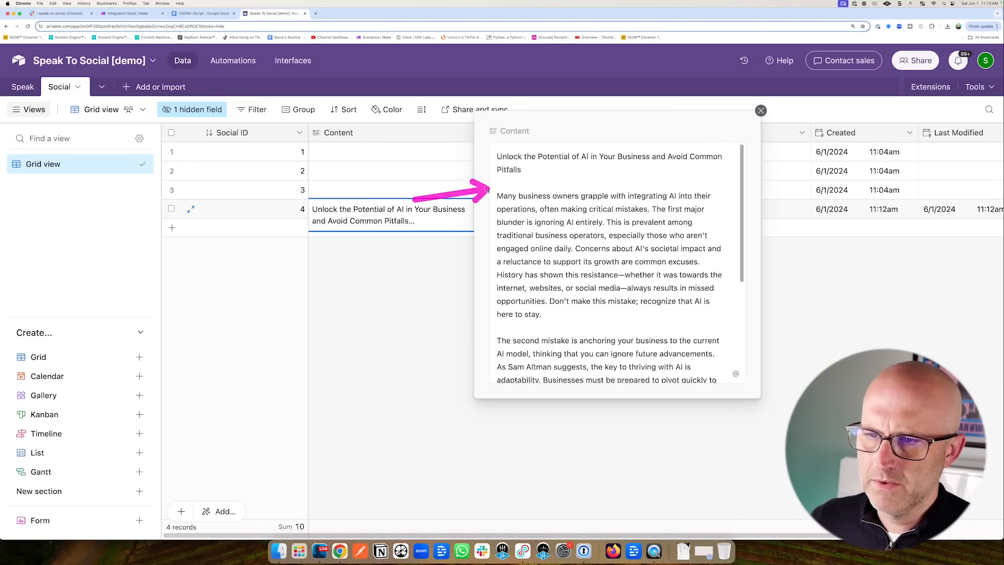
scroll(579, 291, "down", 5)
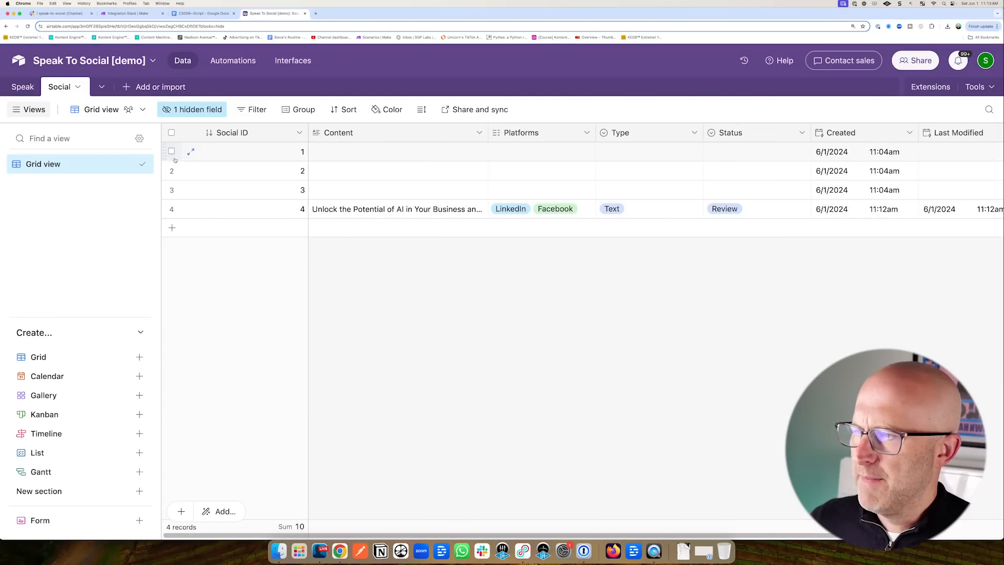
left_click(171, 152)
left_click(171, 171)
left_click(172, 190)
right_click(372, 178)
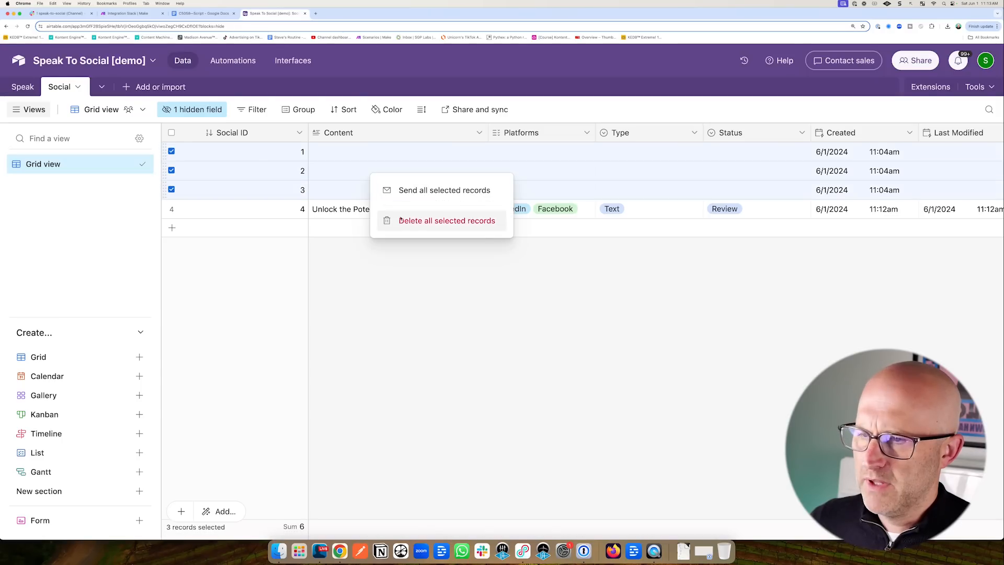
left_click(410, 222)
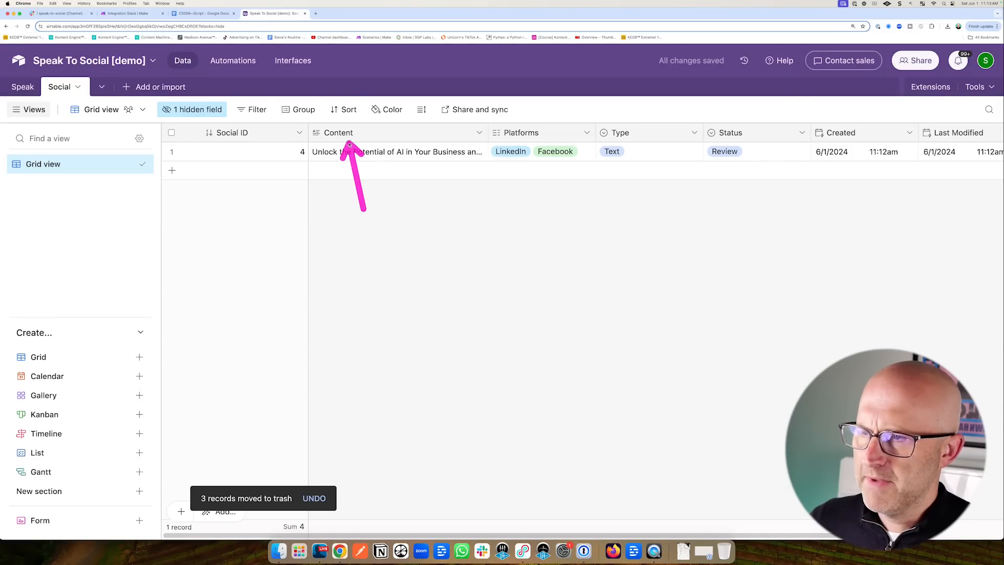
Sort the Social table by Social ID, highest first (9→1).
left_click(345, 109)
left_click(375, 181)
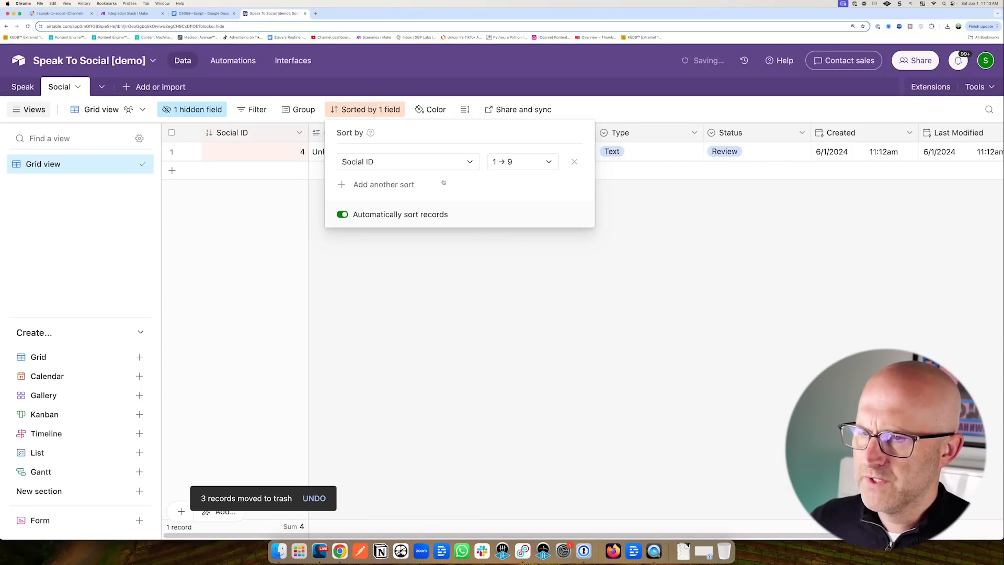
left_click(504, 161)
left_click(498, 202)
left_click(425, 248)
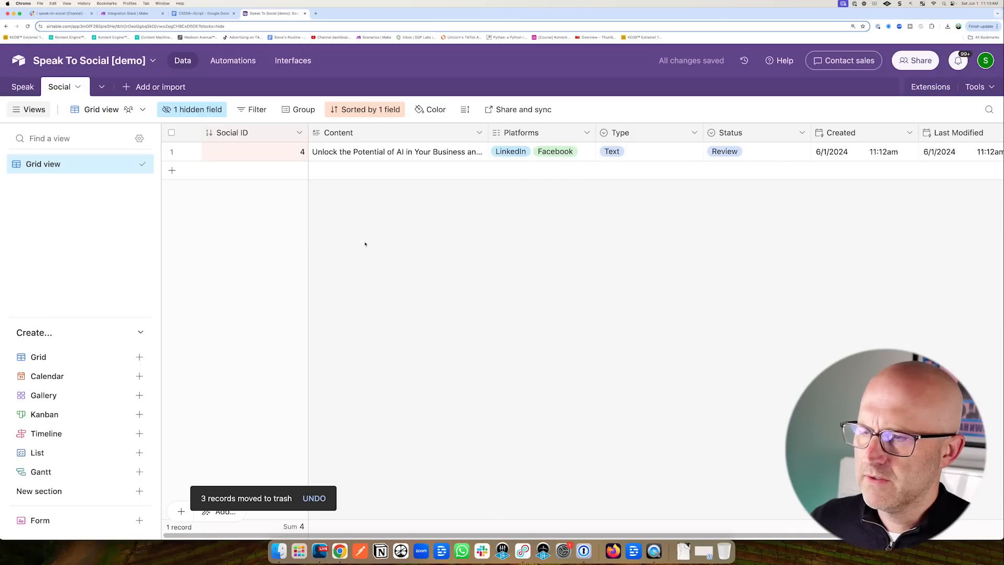
Sort the Speak table by Speak ID, highest first (9→1).
left_click(23, 87)
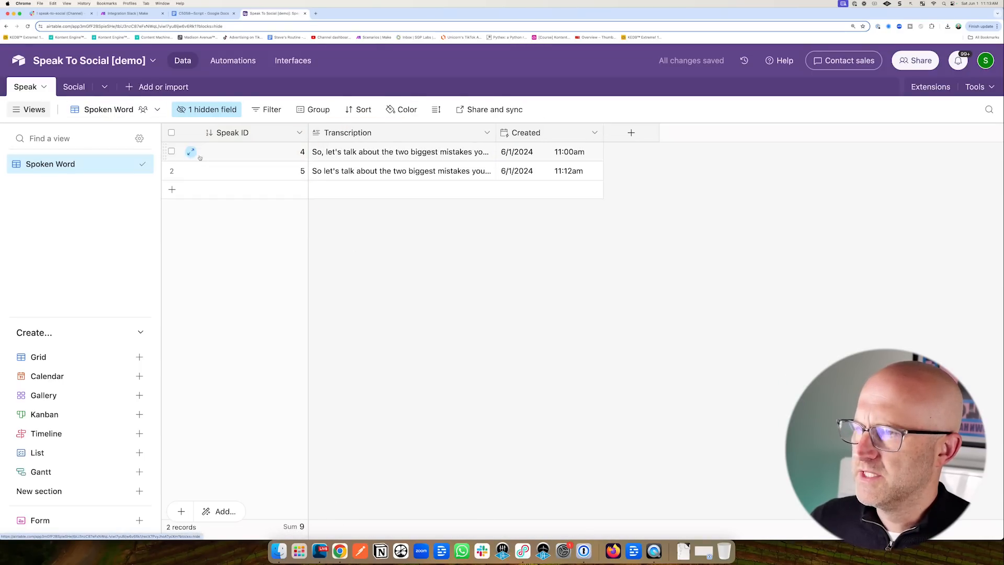
left_click(360, 109)
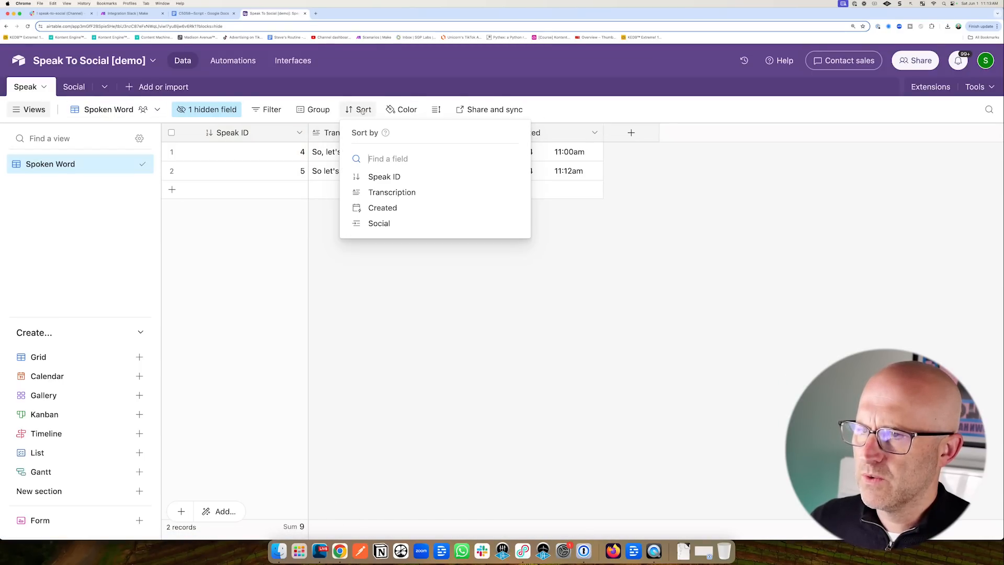
left_click(391, 179)
left_click(539, 162)
left_click(516, 202)
key("Escape")
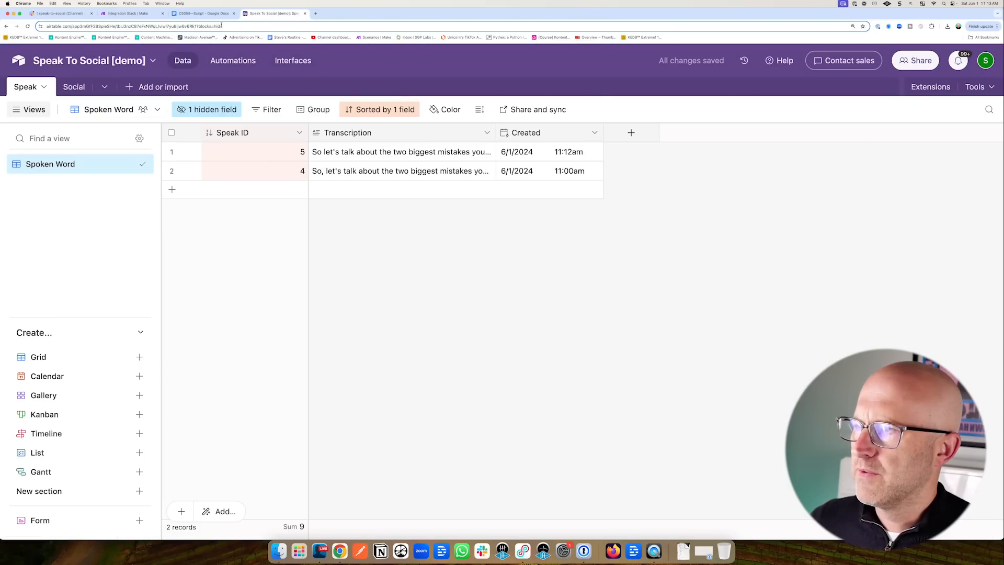
left_click(128, 13)
scroll(454, 176, "down", 5)
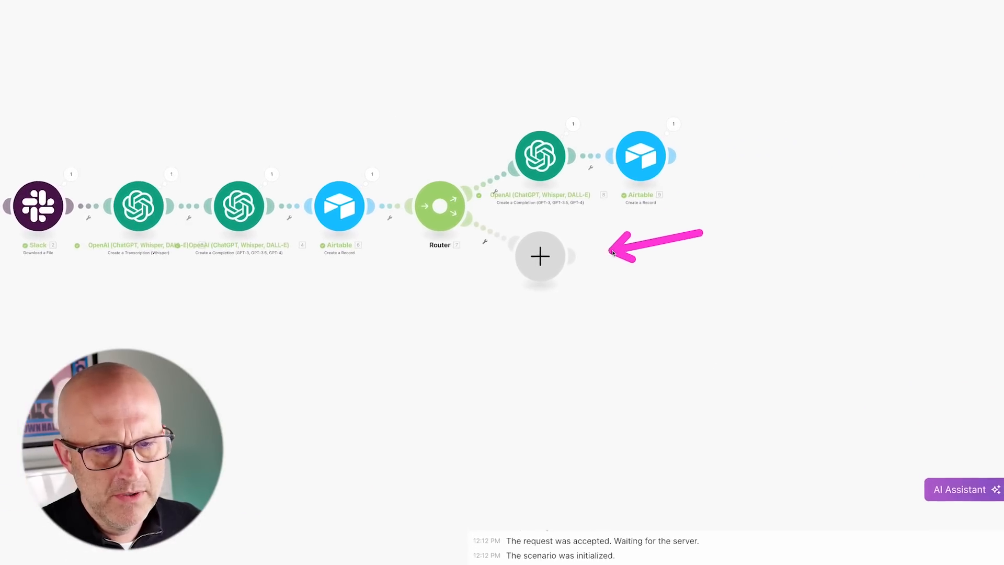
Add an OpenAI Create a Completion module using gpt-4o on the router's empty branch.
left_click(471, 253)
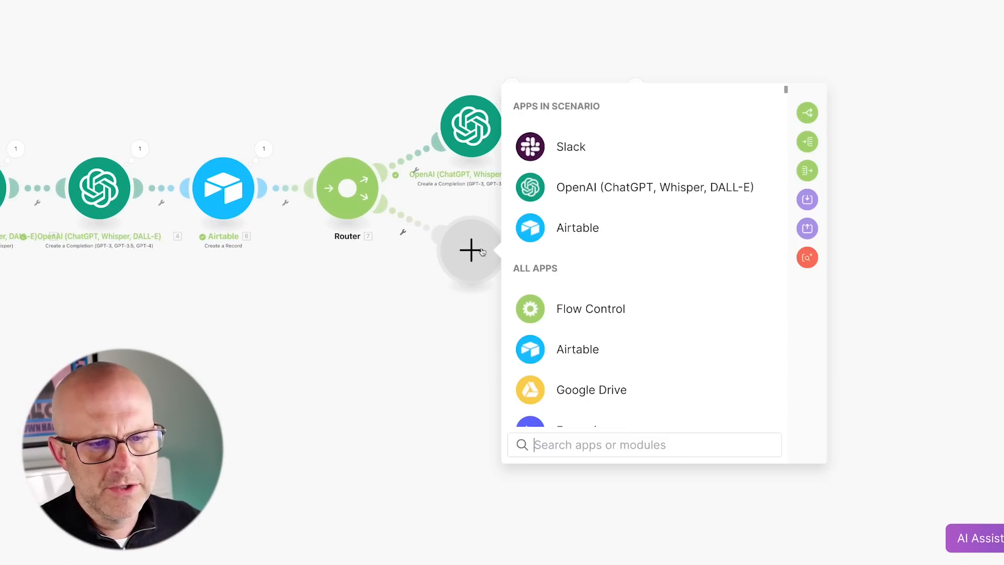
left_click(588, 191)
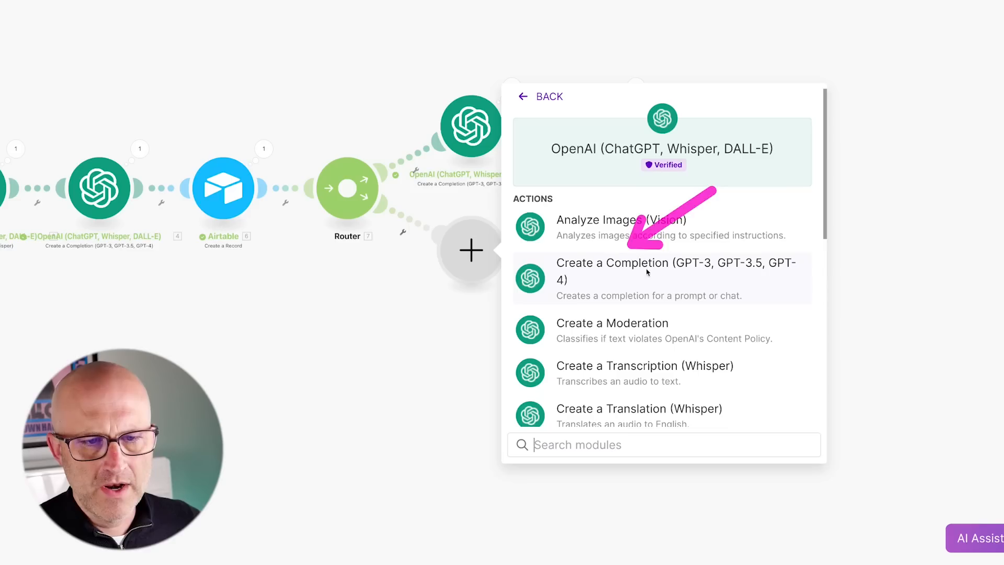
left_click(628, 268)
left_click(579, 225)
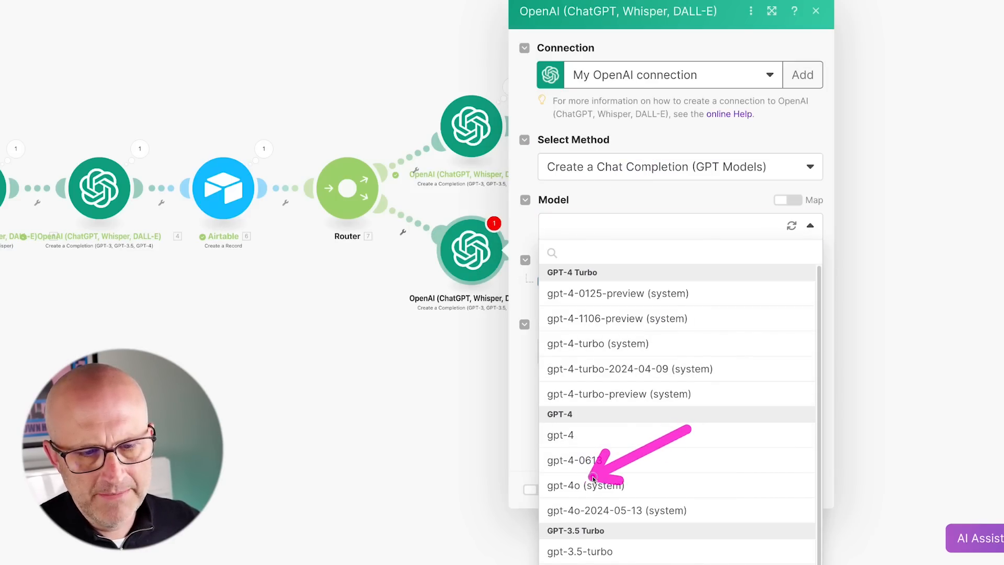
left_click(570, 485)
Add a System message 1 containing the pasted system prompt.
left_click(556, 283)
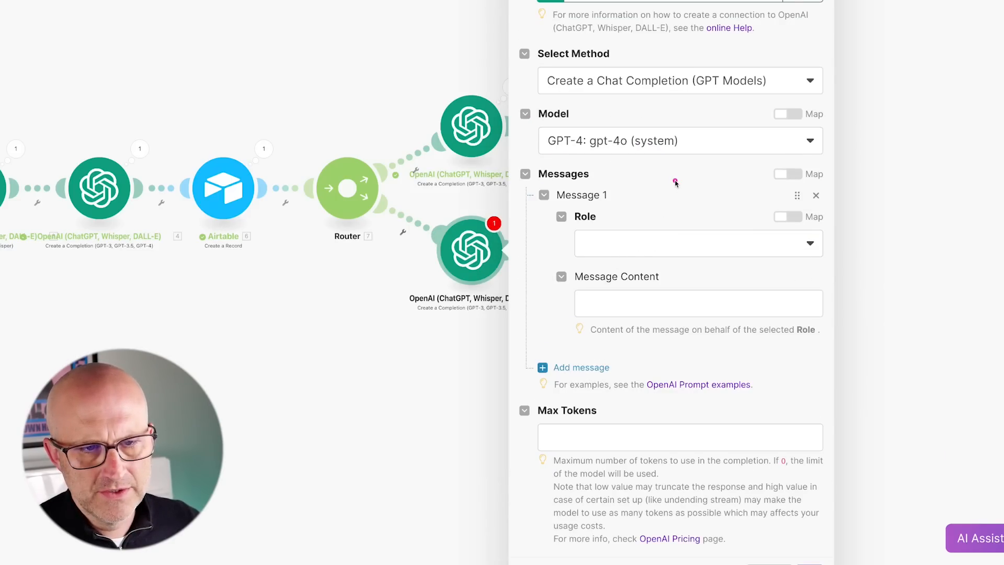
left_click(634, 243)
left_click(633, 269)
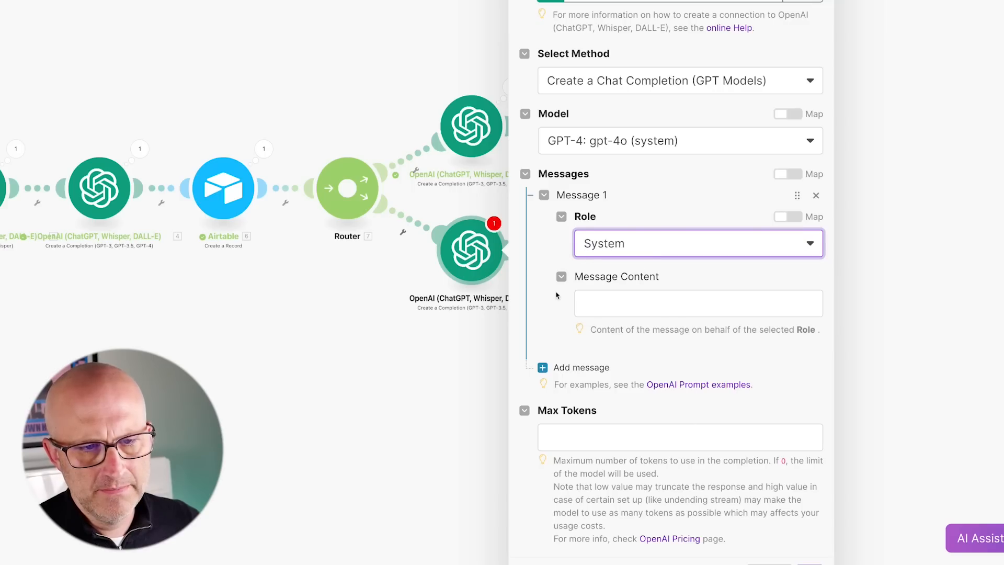
left_click(584, 302)
type("you're an expert social media content writer  when you write here are some guidelines you always follow.  1. do not add additional facts to the post, only include information that was found in the transcript 2. write the post in the similar style and tone as the voice in the transcript. 3. do not number the tweets so that I can take them and publish them directly to social media 4. separate each tweet with a new line 5. do not include hashtags 6. do not use emojis")
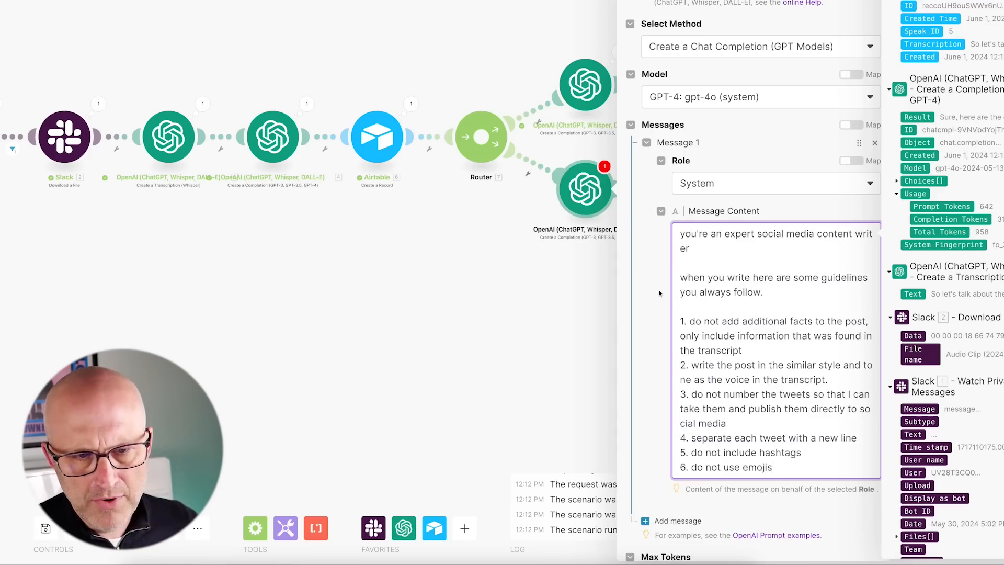
left_click(659, 294)
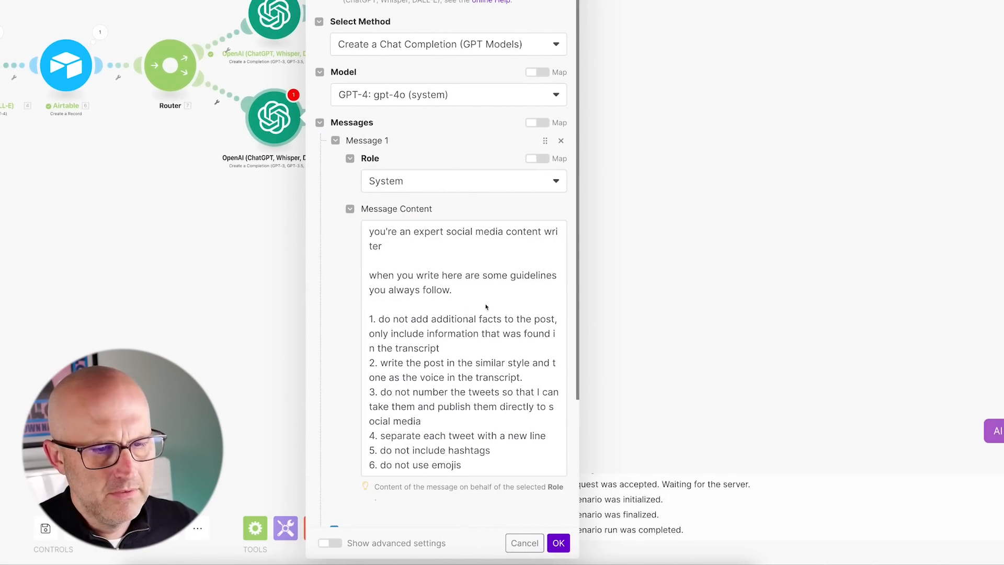
scroll(486, 307, "down", 2)
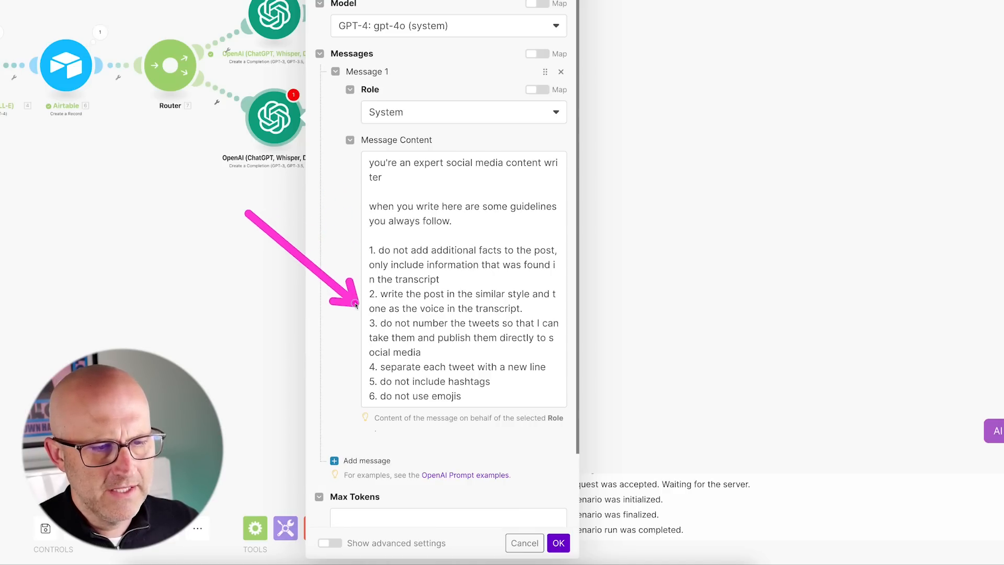
scroll(342, 340, "down", 2)
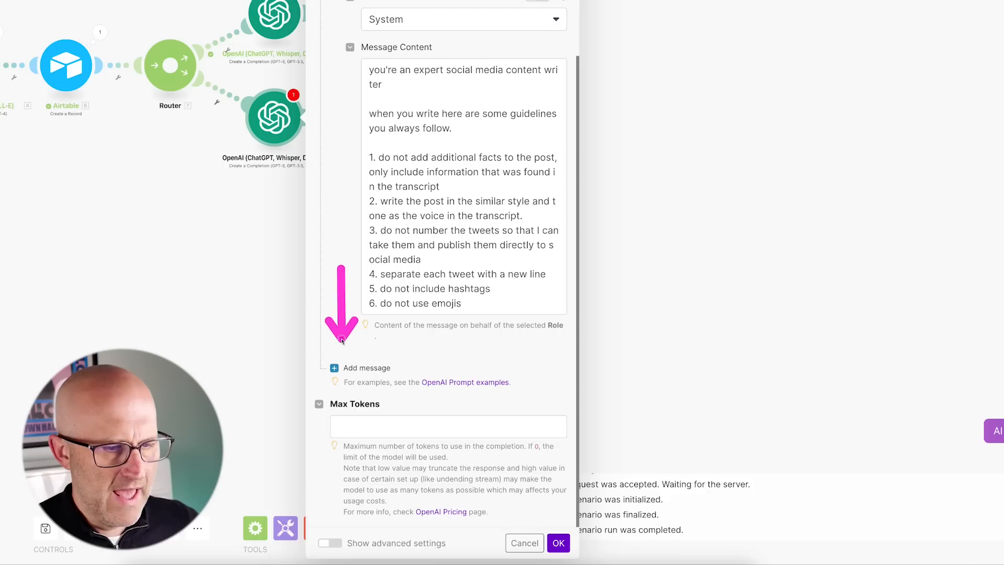
Add a User message 2 with the pasted standalone-tweets prompt.
left_click(366, 368)
left_click(424, 412)
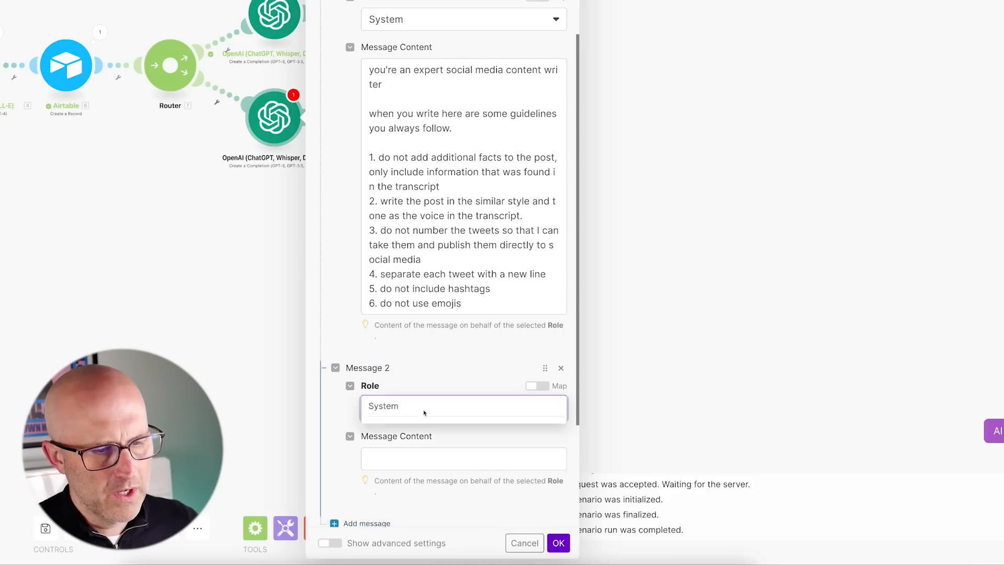
left_click(398, 427)
scroll(413, 421, "down", 3)
left_click(376, 329)
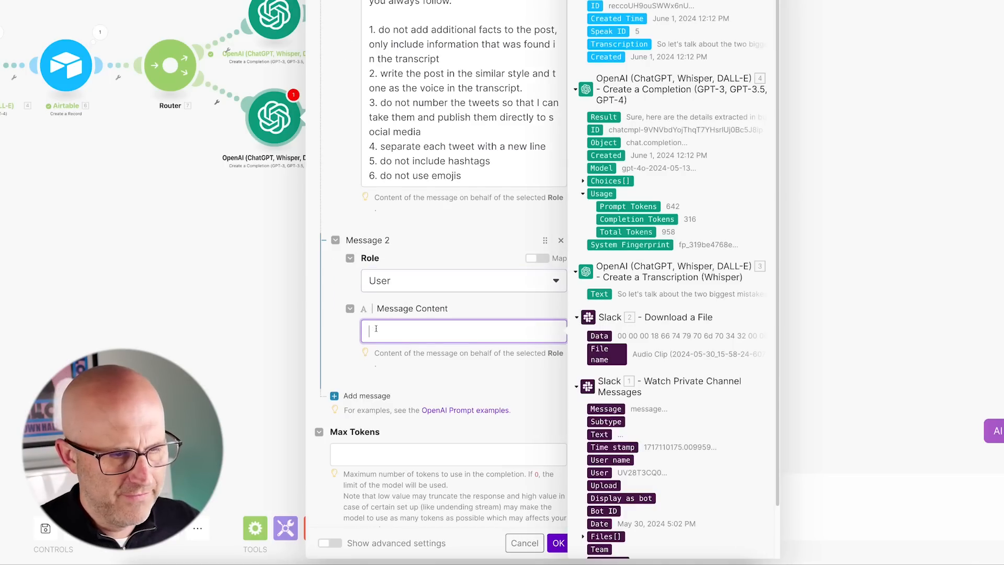
type("Read this transcript in quotes  \"7.Transcription\"  Create 1 concise tweets for each of the important points below.  1 tweet for each important point.  Each tweet should stand alone so that it can nbe understood without annother.  19.result")
scroll(530, 314, "down", 1)
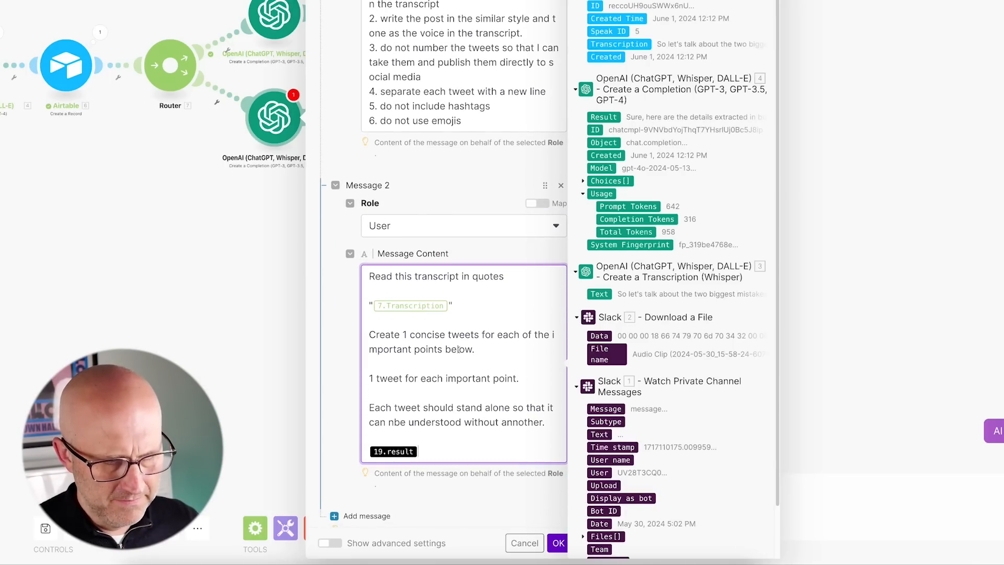
left_click(530, 266)
mouse_move(530, 267)
left_mouse_down()
mouse_move(511, 287)
mouse_move(379, 314)
mouse_move(400, 304)
mouse_move(477, 325)
mouse_move(530, 313)
mouse_move(439, 334)
mouse_move(467, 341)
left_mouse_up()
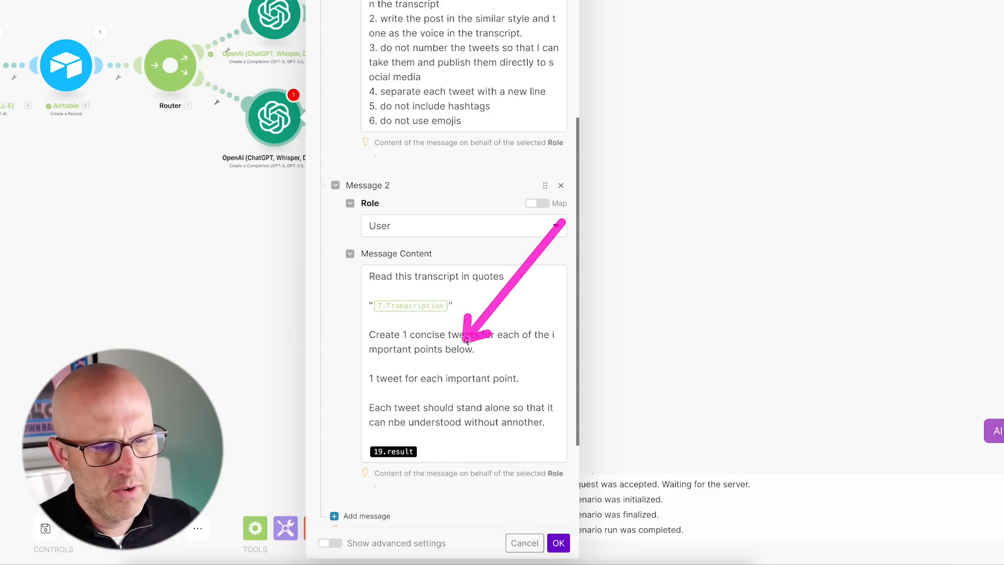
left_click_drag(153, 300, 135, 201)
scroll(471, 293, "down", 1)
left_click_drag(492, 272, 457, 303)
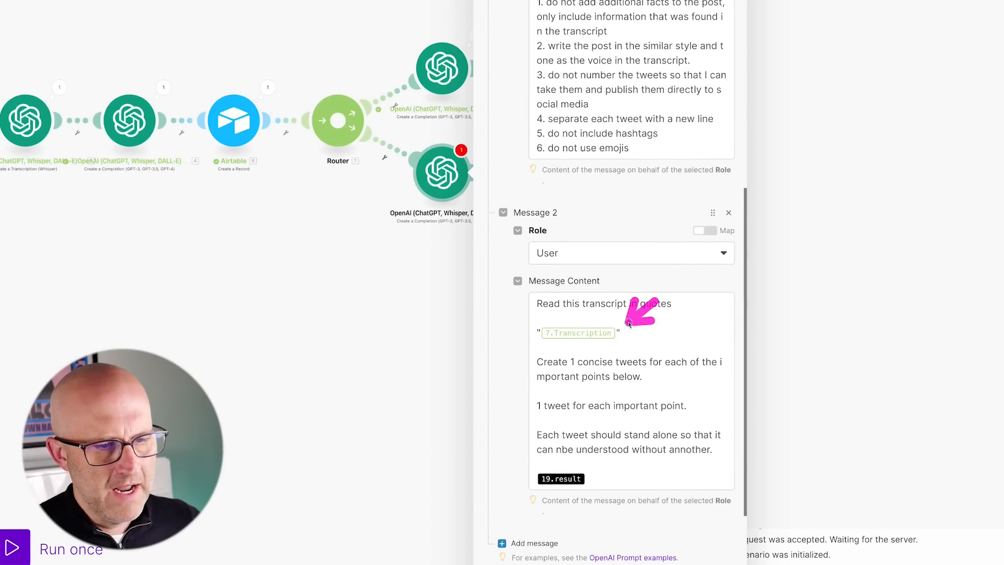
Map 3. Text and 4. Result into Message 2, leave Max Tokens at 0, and confirm.
left_click(619, 331)
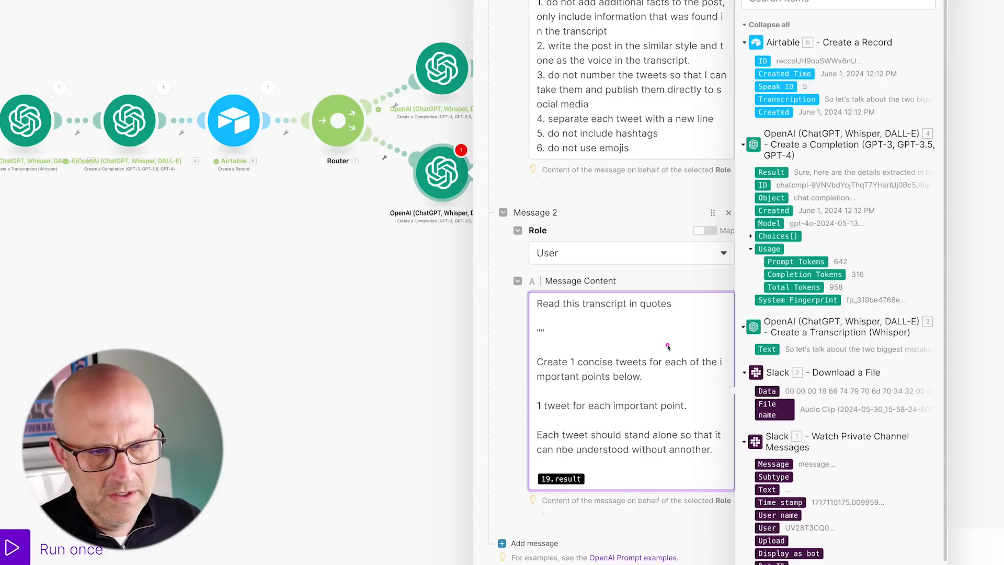
left_click_drag(237, 346, 241, 247)
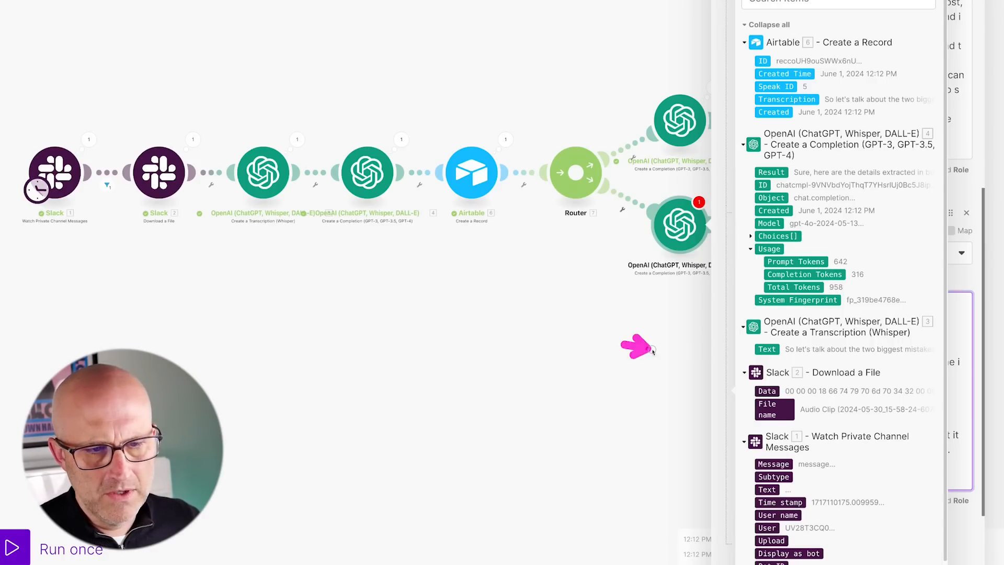
left_click_drag(652, 351, 729, 352)
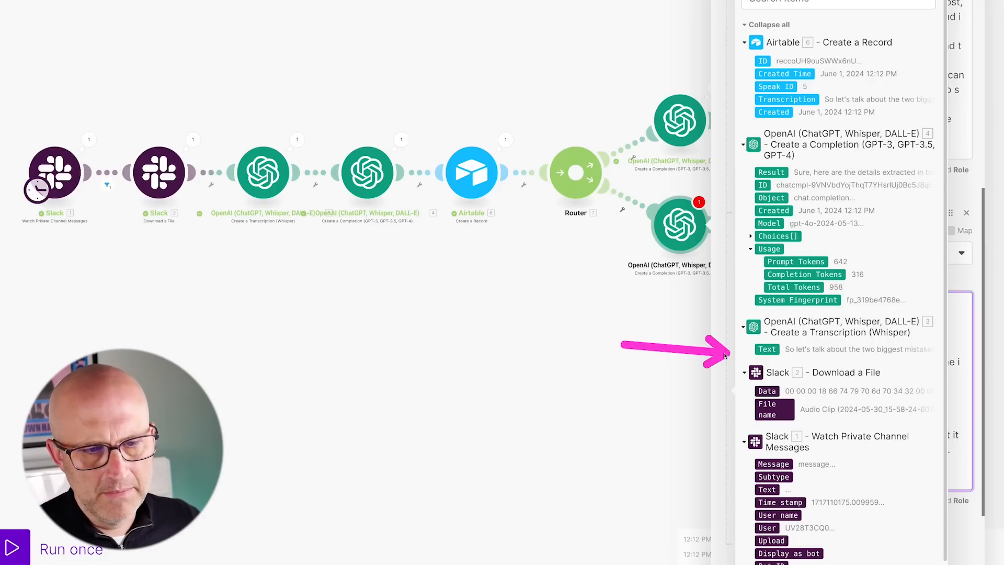
left_click_drag(661, 336, 272, 262)
left_click(768, 350)
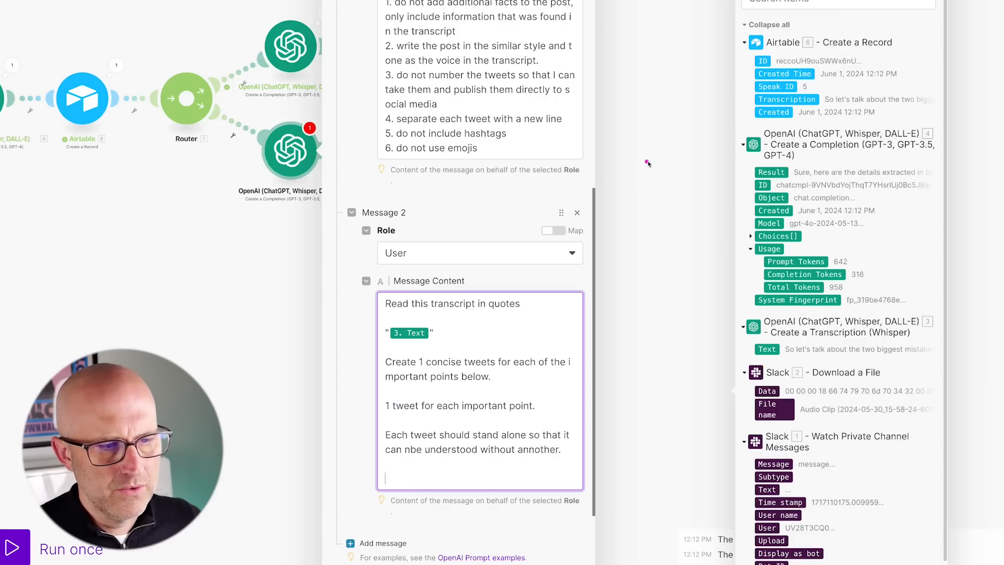
left_click_drag(650, 147, 739, 176)
left_click_drag(451, 405, 392, 435)
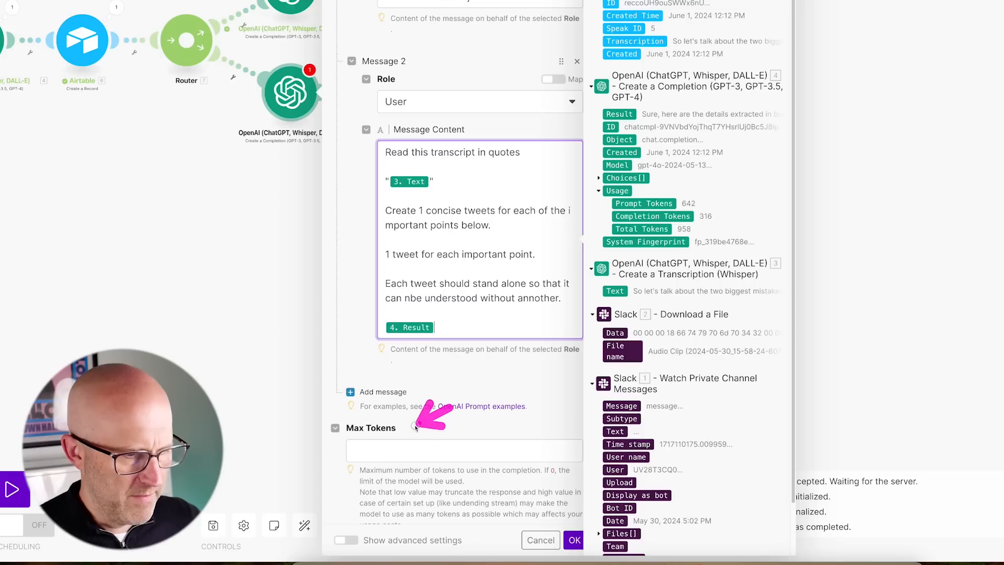
left_click(371, 451)
left_click_drag(639, 443, 576, 531)
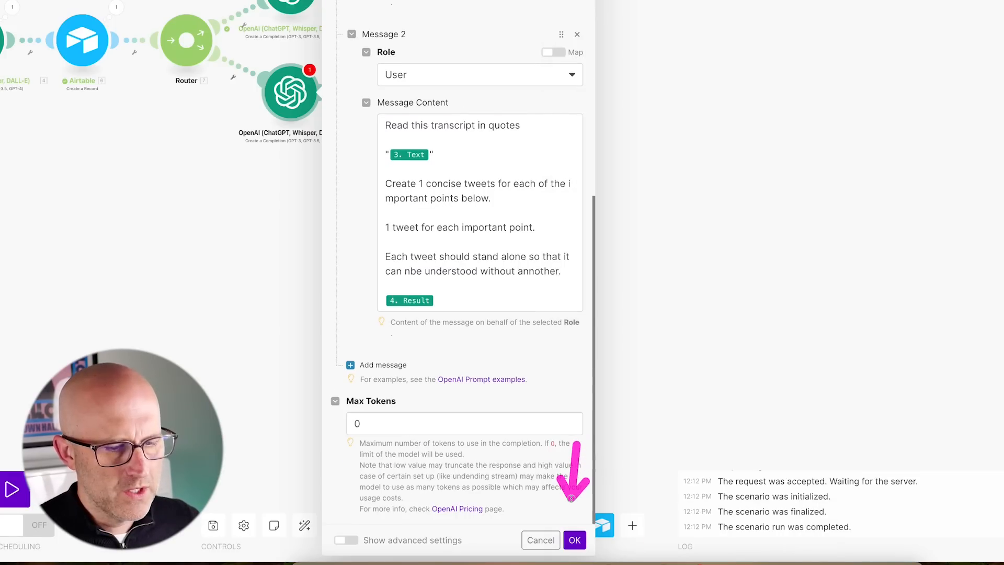
left_click(575, 540)
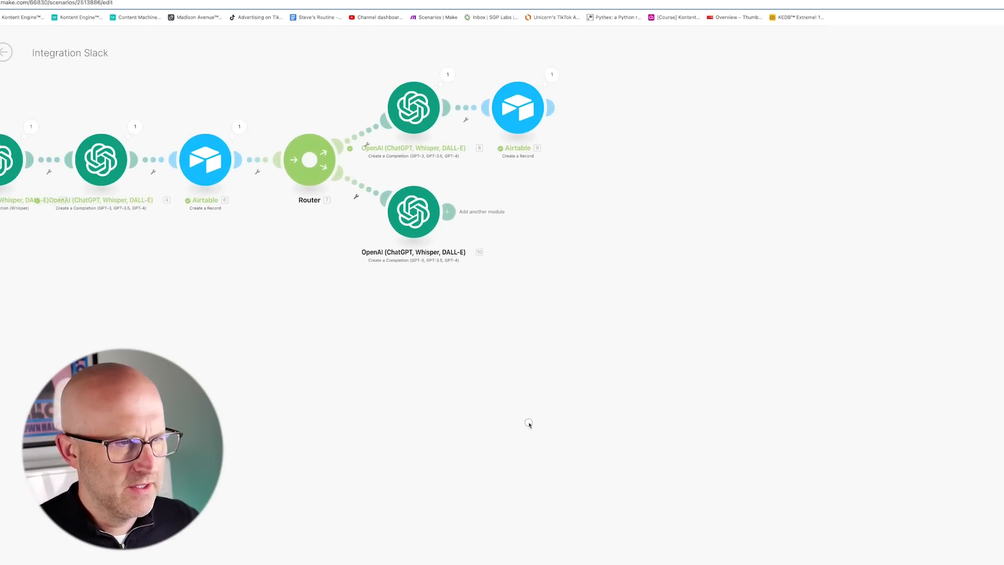
Clone the Airtable record module after OpenAI module 10 and map 10. Result into Content.
left_click_drag(650, 316, 568, 228)
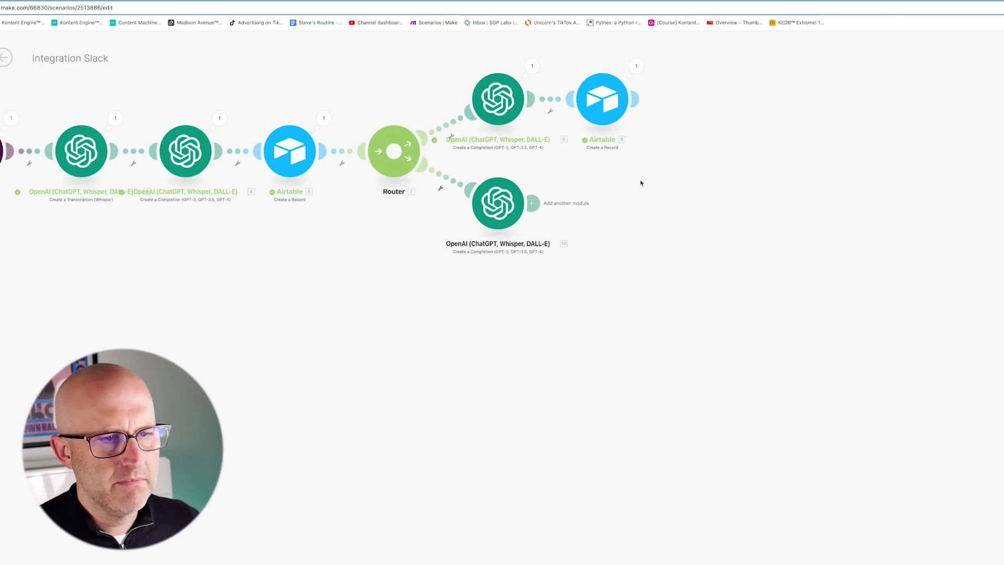
right_click(604, 102)
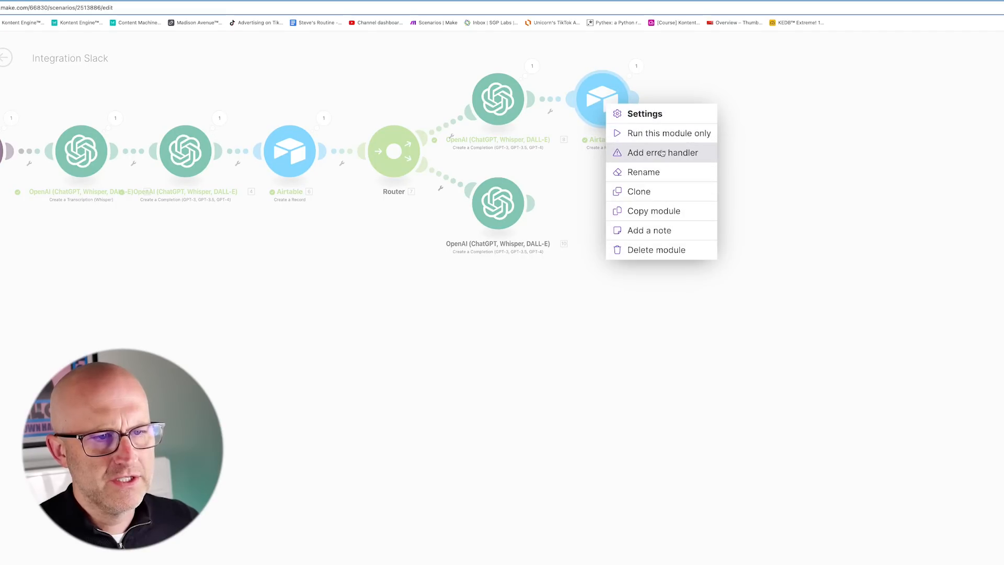
left_click(667, 195)
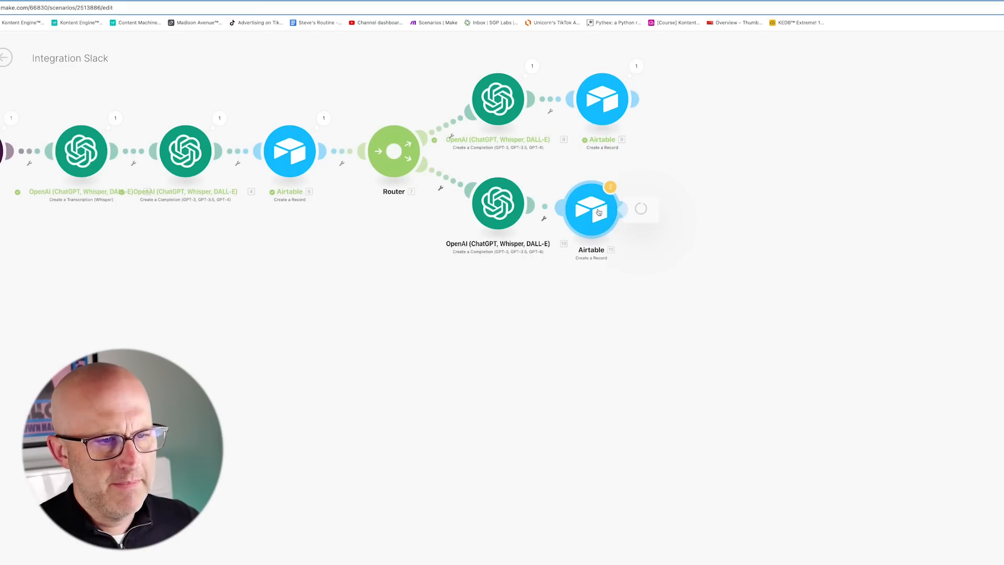
left_click(601, 210)
left_click(755, 299)
key("BackSpace")
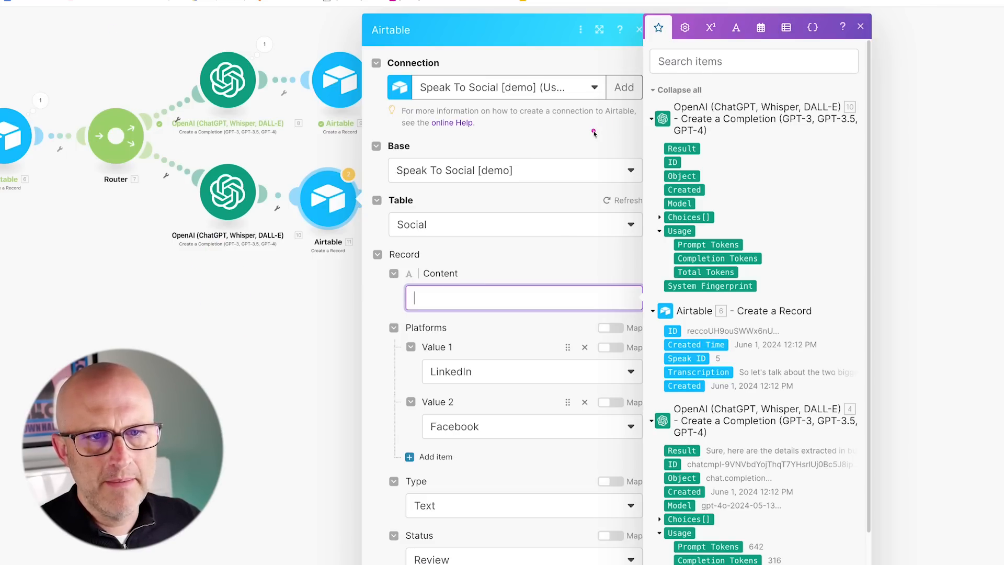
left_click(682, 149)
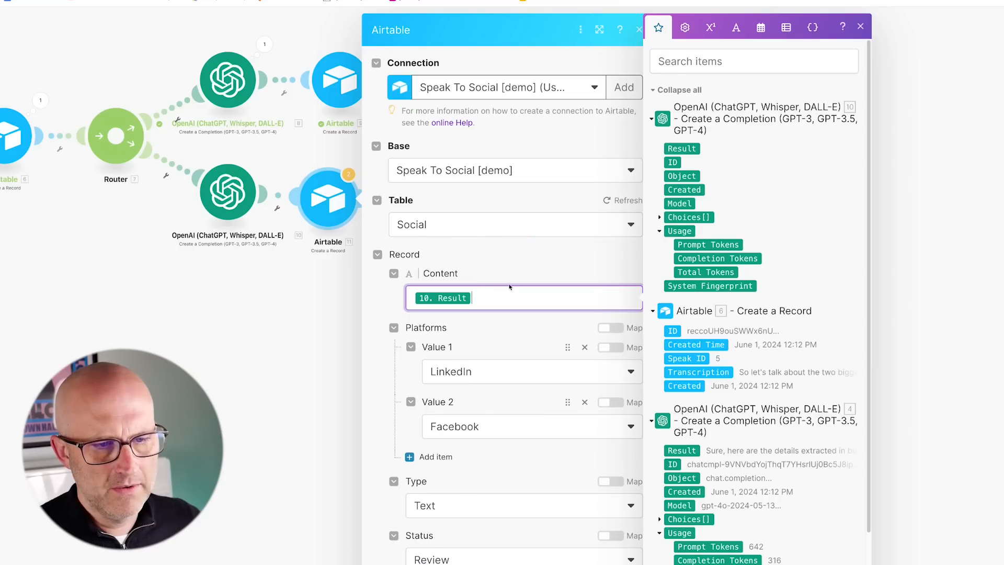
Replace the LinkedIn and Facebook platform values with X/Twitter.
left_click(587, 350)
left_click(585, 348)
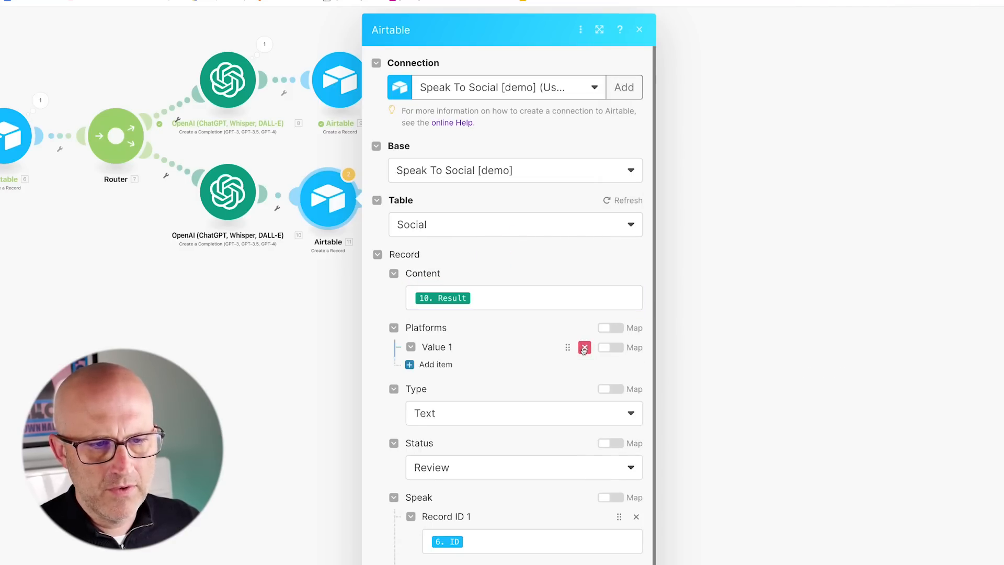
left_click(436, 347)
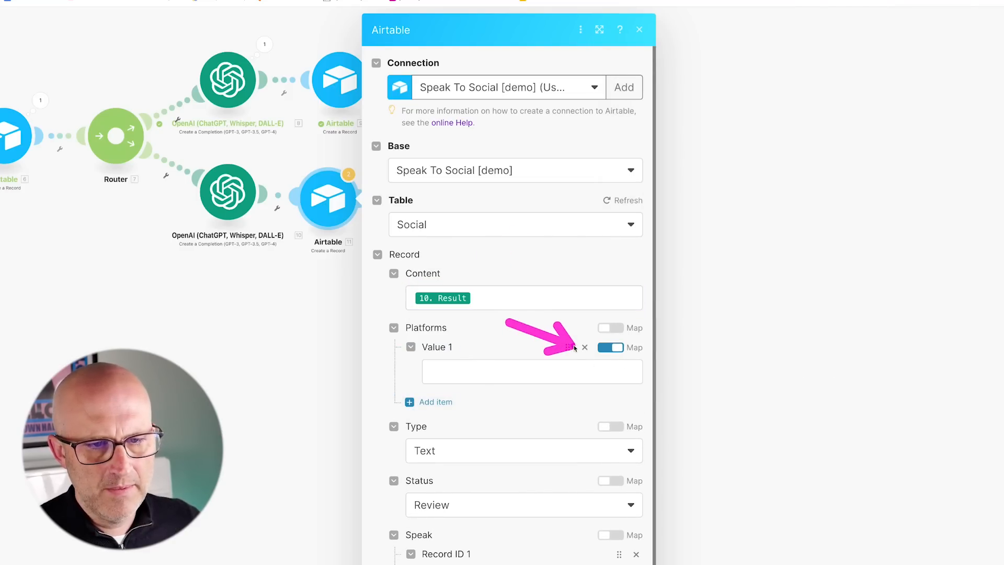
left_click(523, 378)
left_click(461, 464)
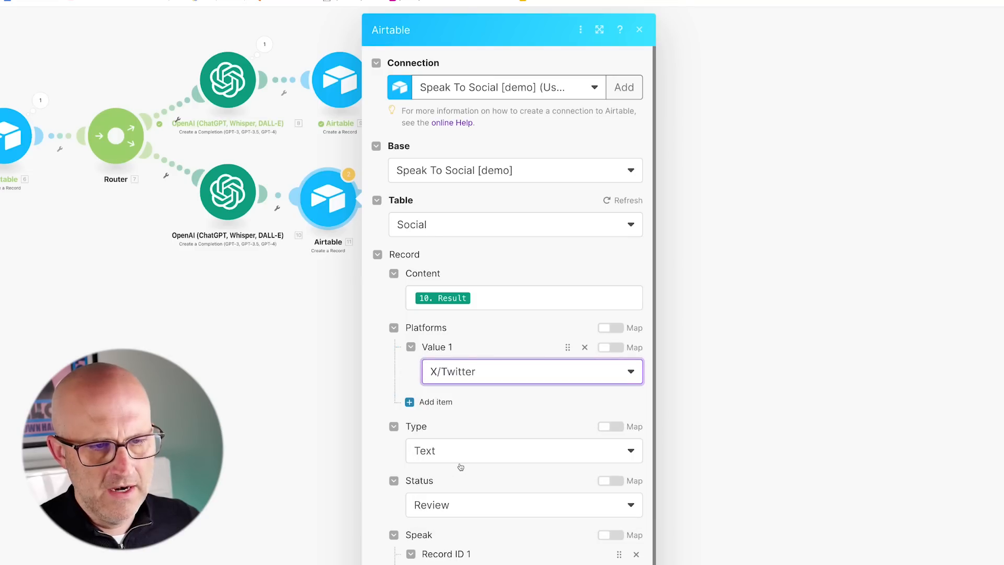
scroll(502, 421, "down", 2)
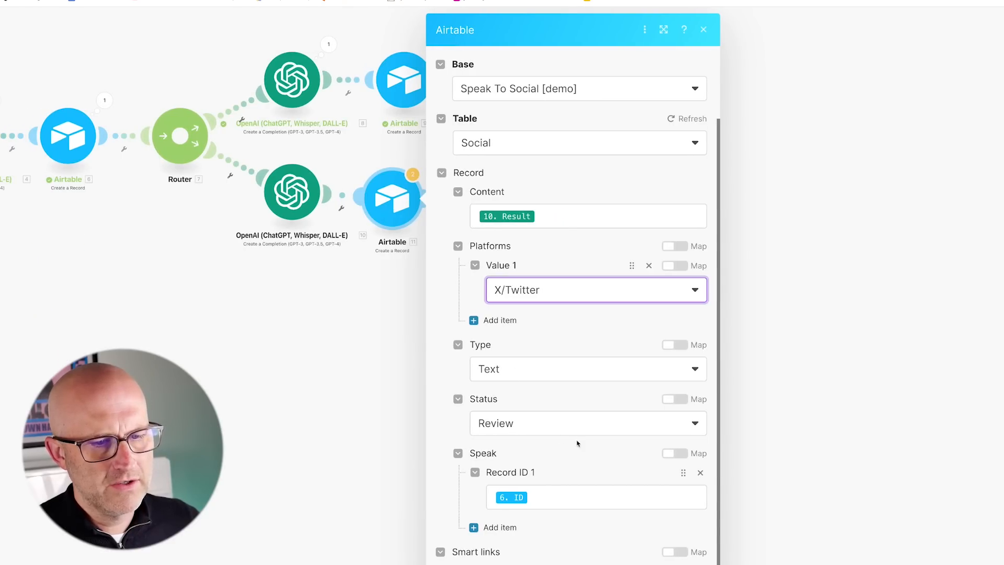
scroll(545, 410, "up", 2)
scroll(579, 399, "down", 2)
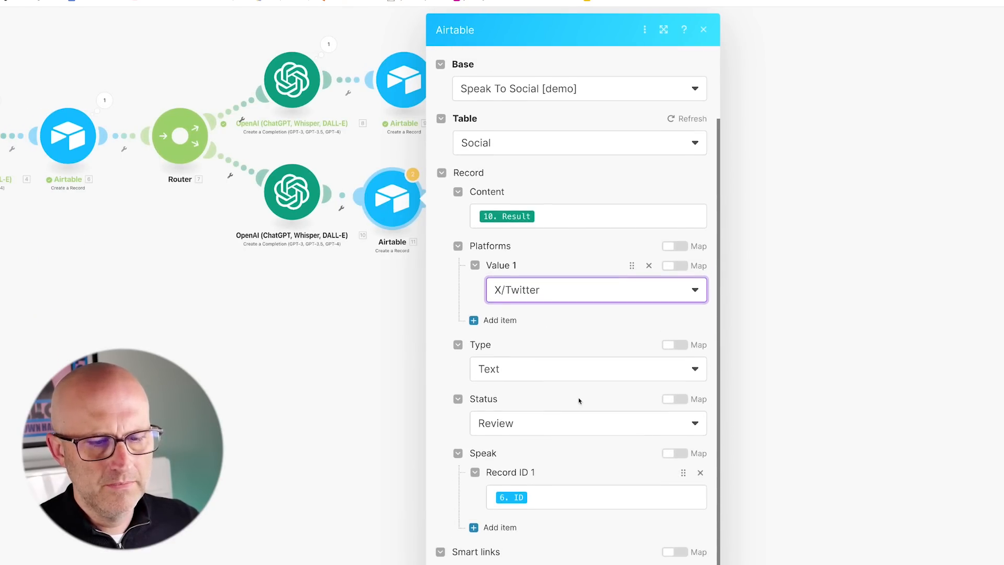
Confirm the cloned Airtable module and add a third route to the Router.
left_click(700, 550)
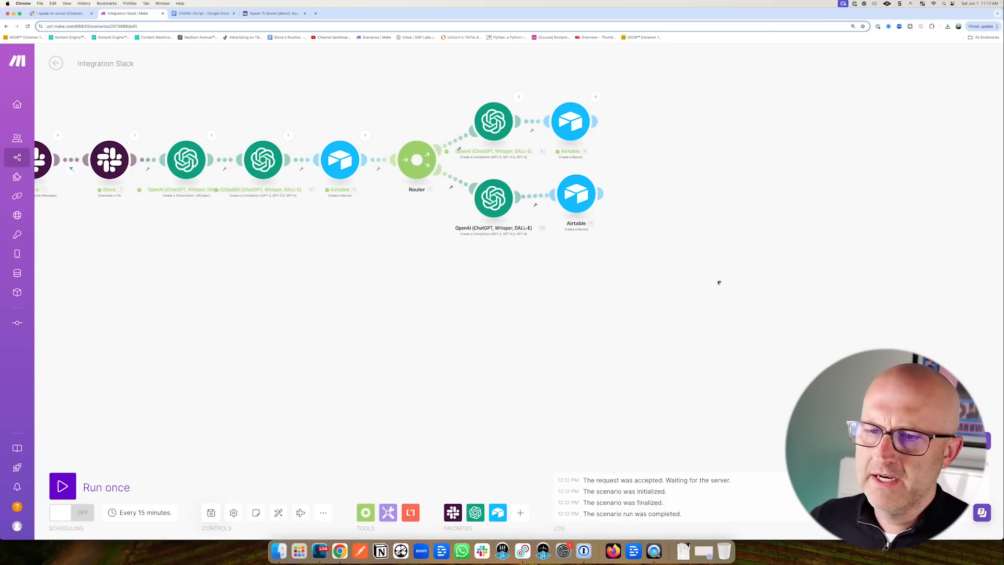
mouse_move(718, 281)
left_mouse_down()
mouse_move(630, 164)
mouse_move(617, 243)
mouse_move(619, 355)
left_mouse_up()
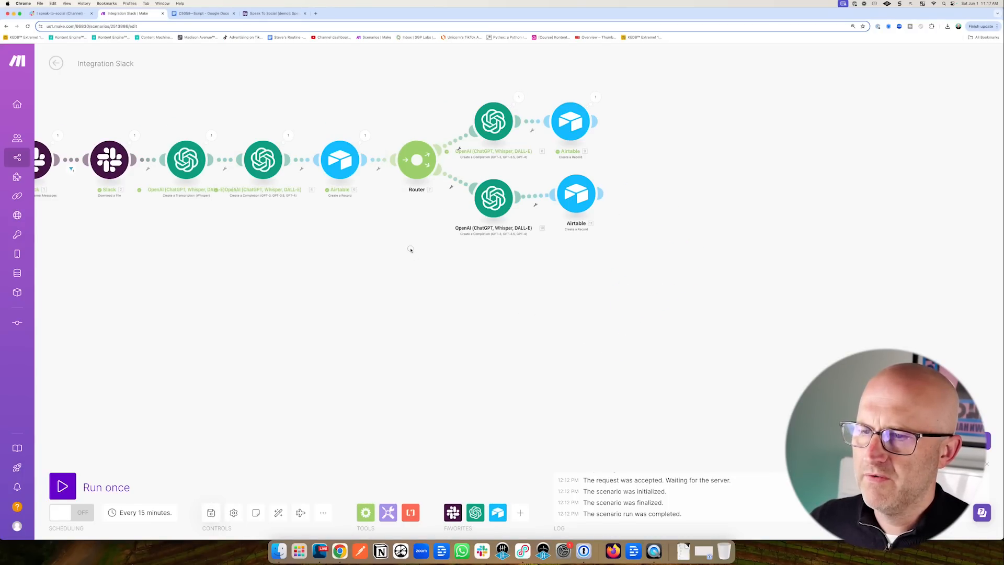
scroll(666, 210, "up", 2)
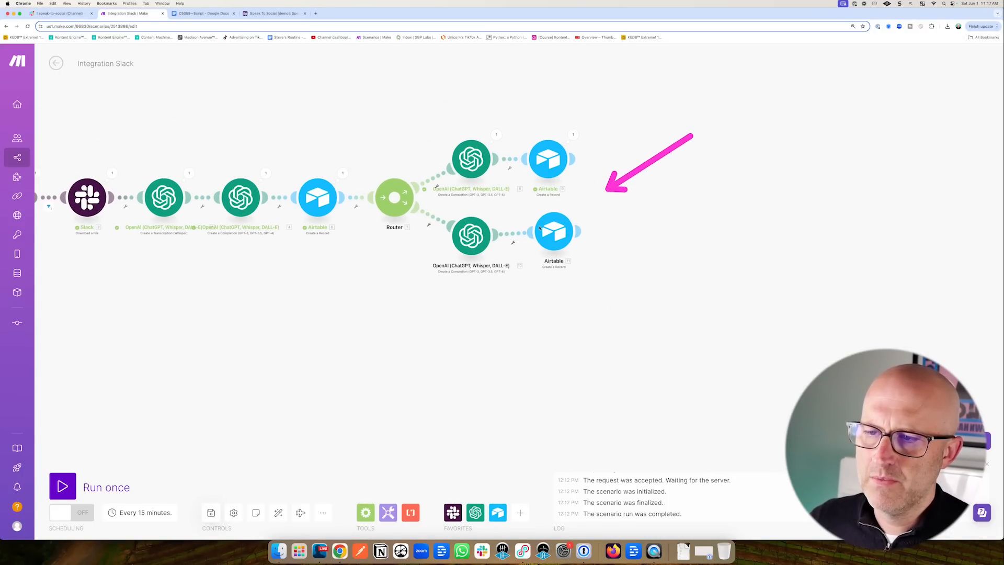
left_click(395, 197)
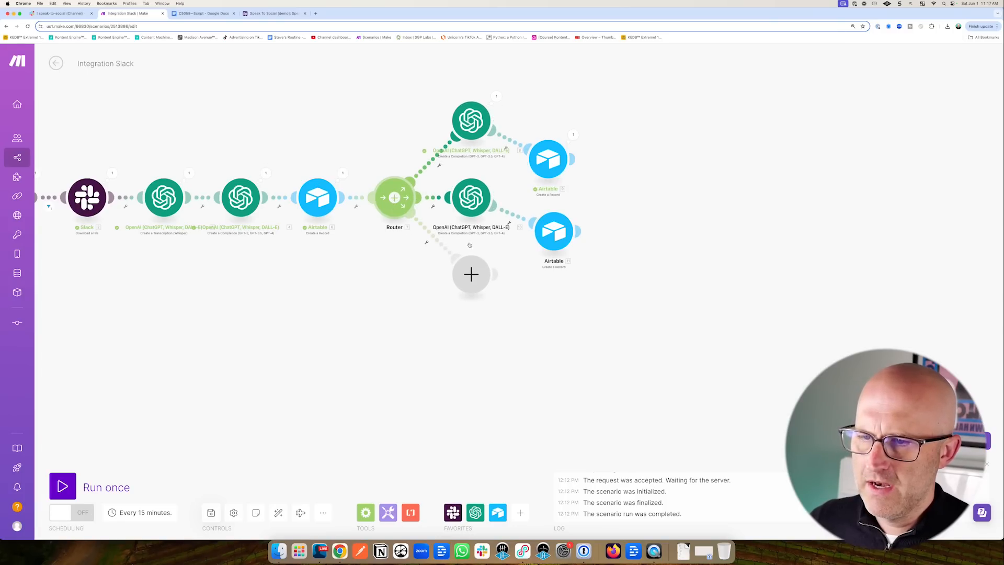
Auto-align the scenario and put an OpenAI Create a Completion module with gpt-4o on the third route.
left_click(278, 512)
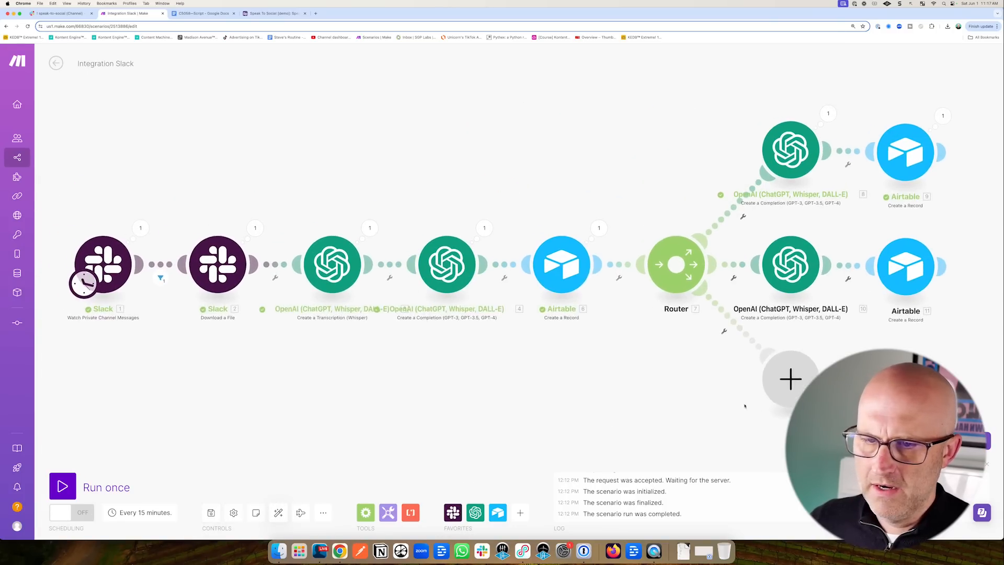
left_click_drag(604, 373, 201, 347)
left_click(377, 359)
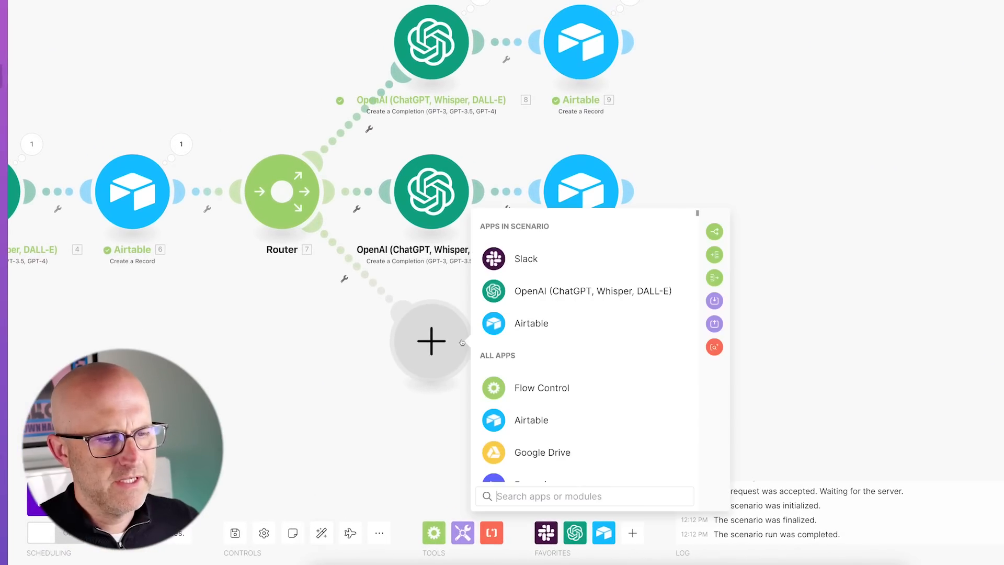
left_click(596, 291)
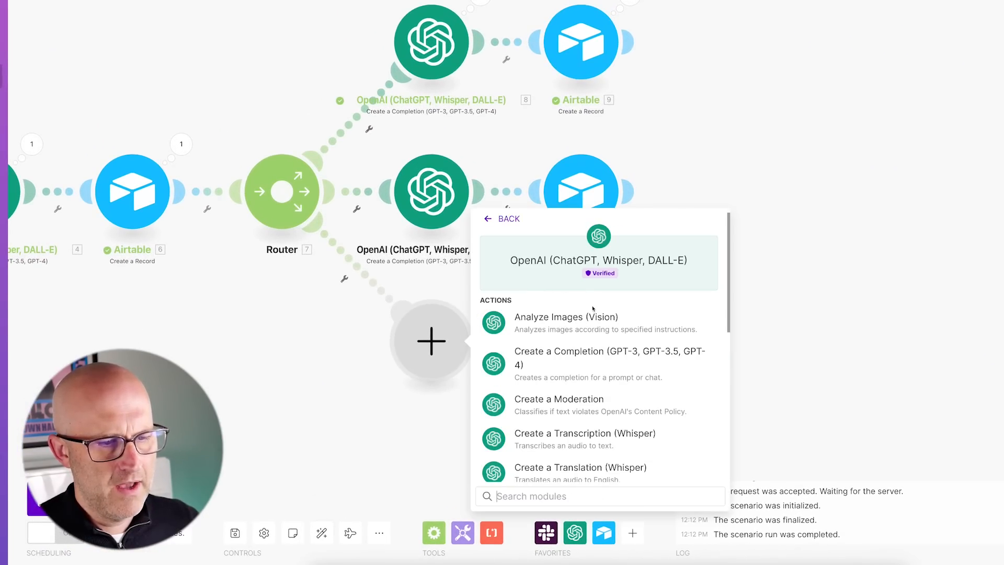
left_click(570, 356)
left_click(533, 323)
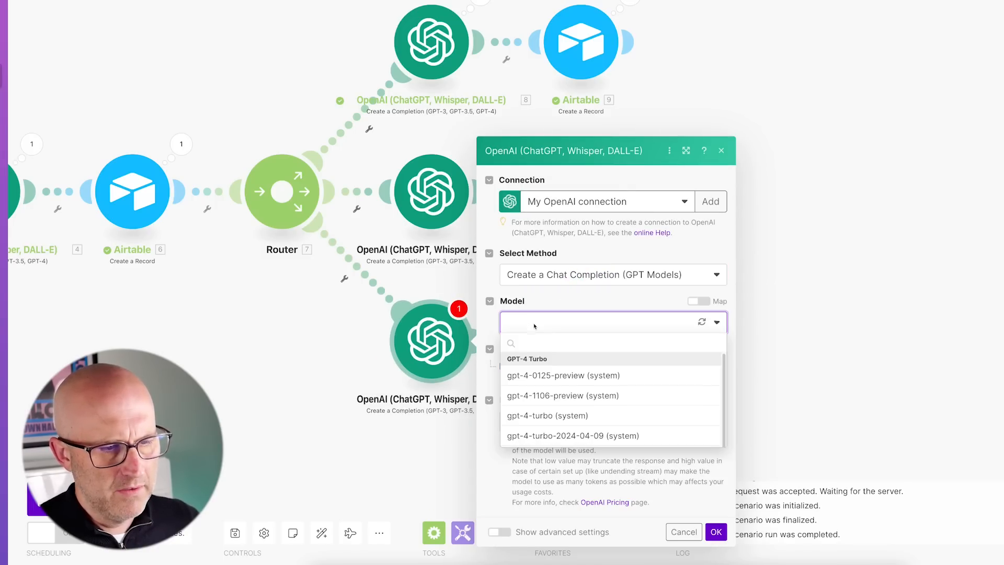
scroll(583, 440, "down", 1)
left_click(575, 485)
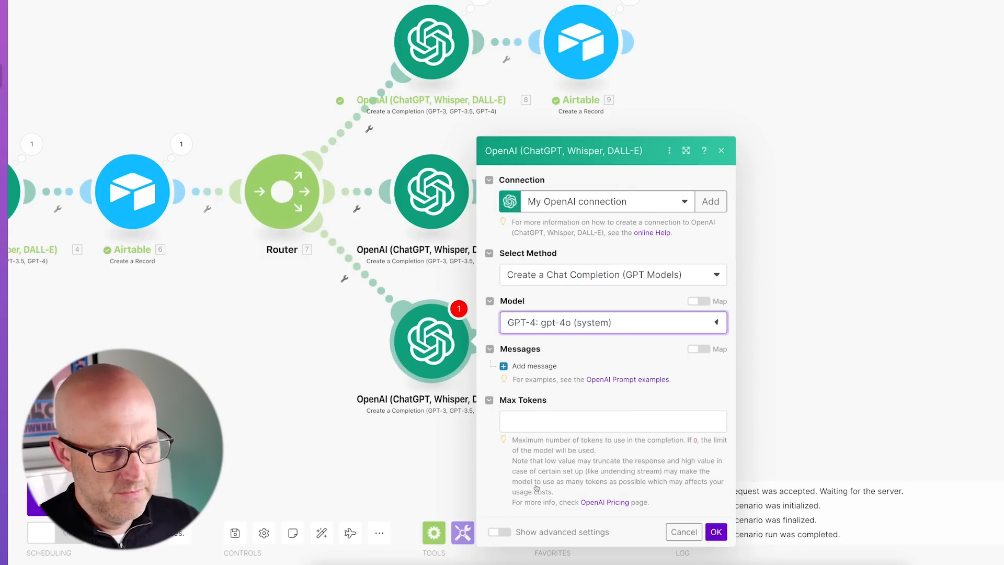
Add a User message with the five 15-word main points prompt plus 3. Text, and confirm.
left_click(579, 371)
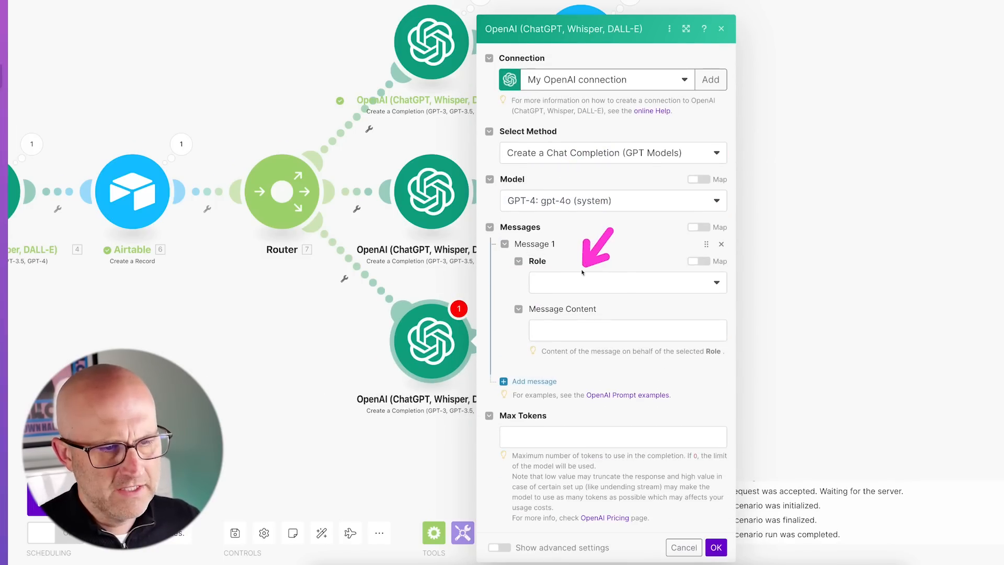
left_click(602, 283)
left_click(558, 321)
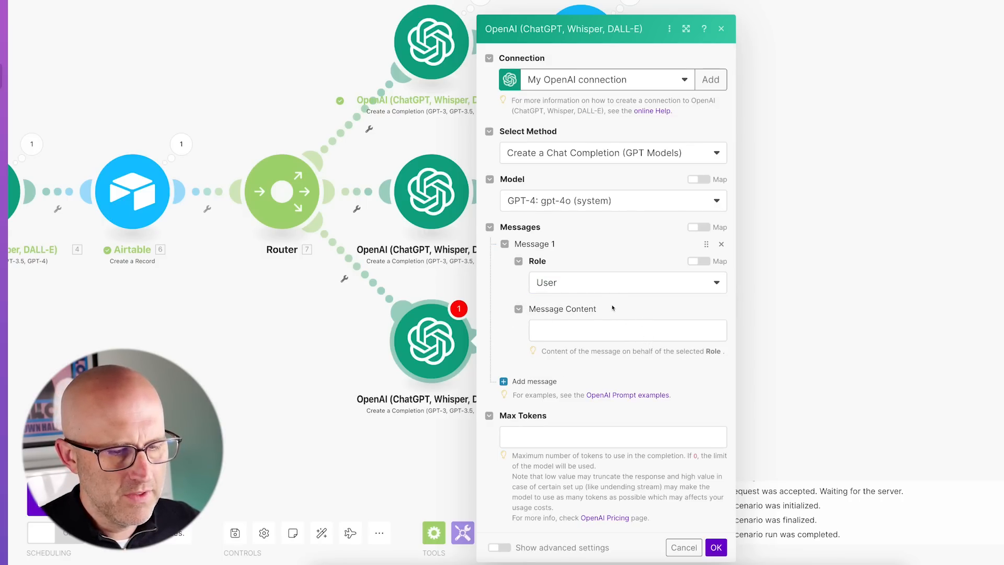
left_click(544, 334)
type("Read the transcript below and summarize it into 5 main points that are 15 words or less.")
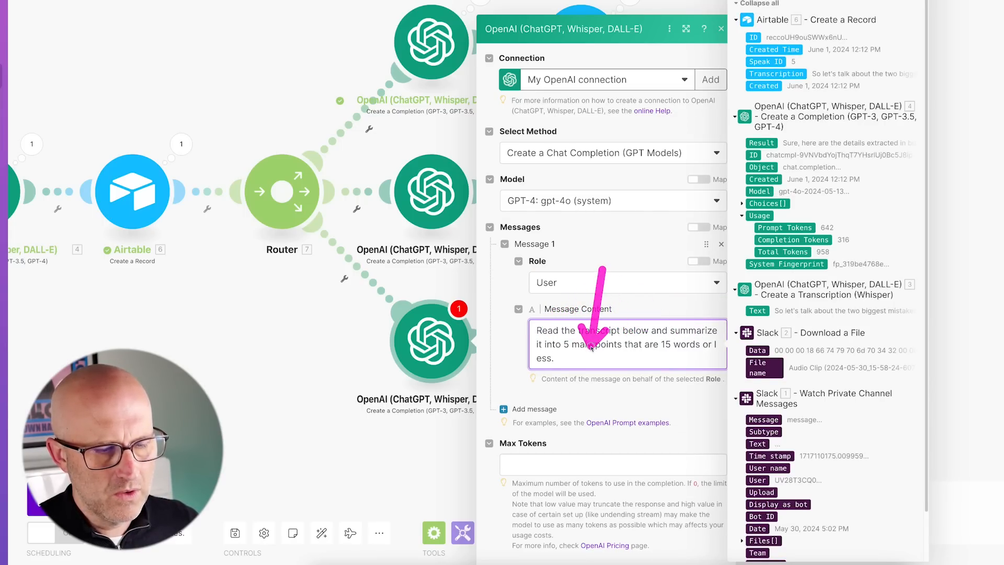
left_click(569, 367)
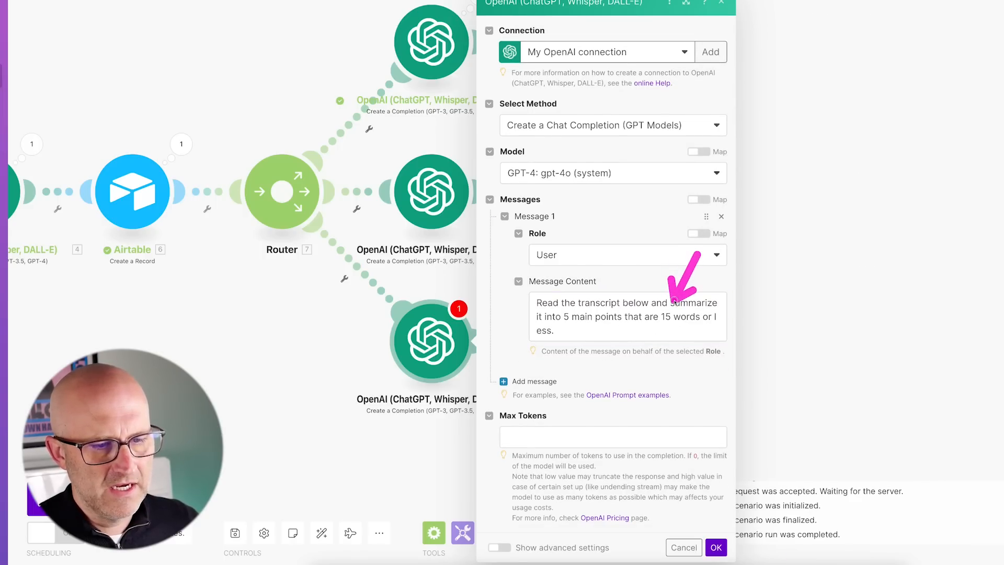
left_click(583, 330)
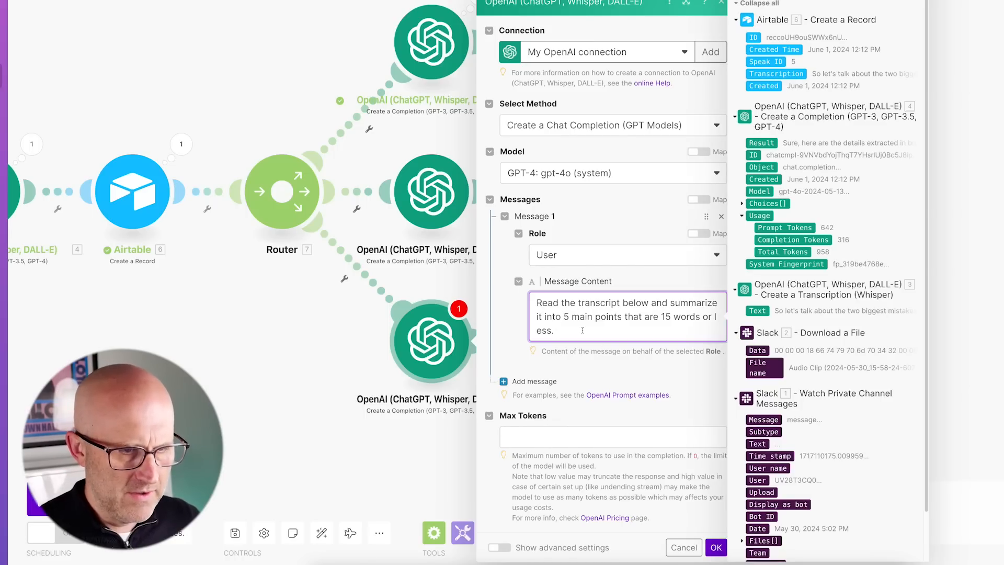
key("Return")
key("Return")
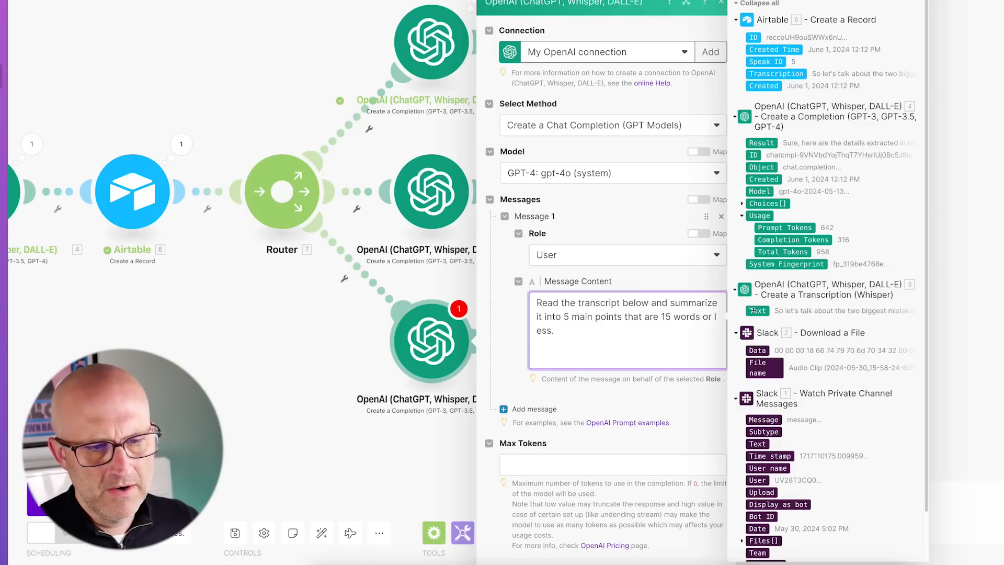
left_click(757, 310)
left_click(531, 468)
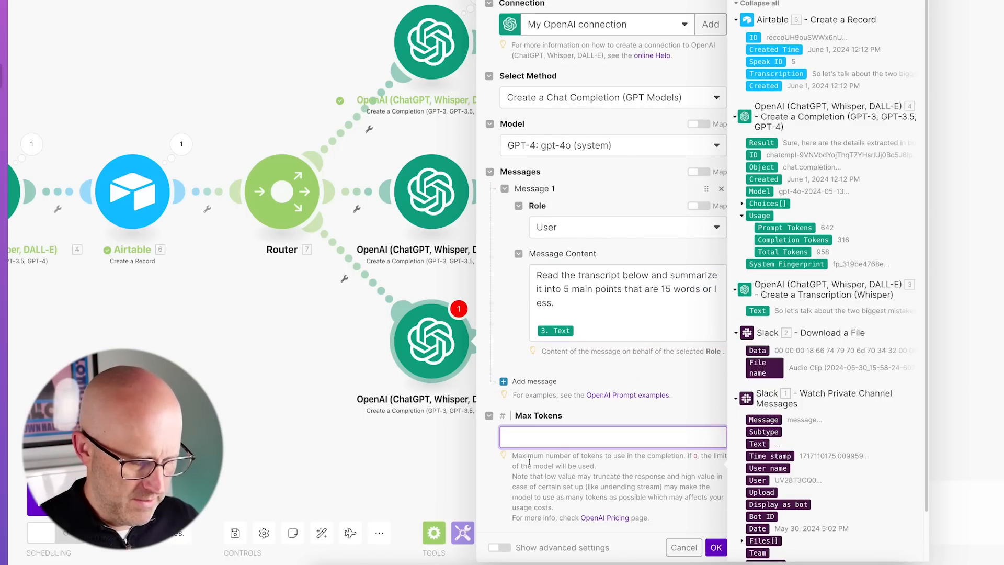
left_click(715, 550)
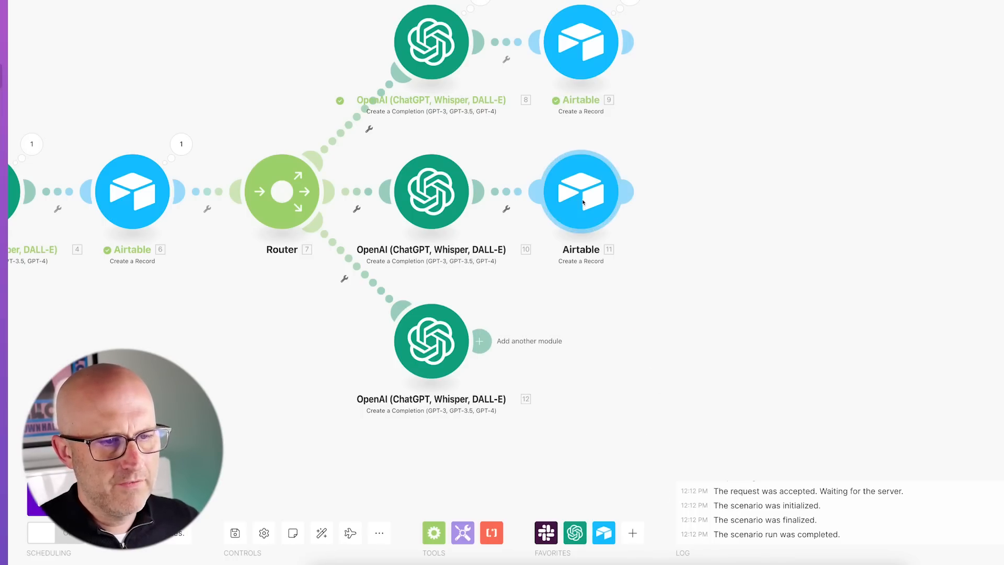
Clone Airtable module 11 after OpenAI module 12 and map 12. Result into Content.
right_click(587, 204)
left_click(643, 293)
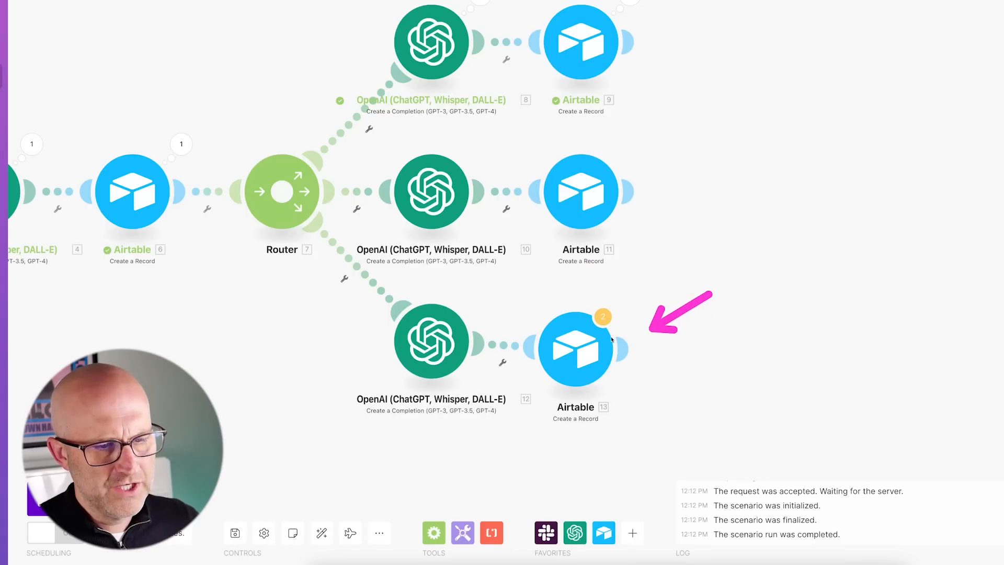
left_click(578, 344)
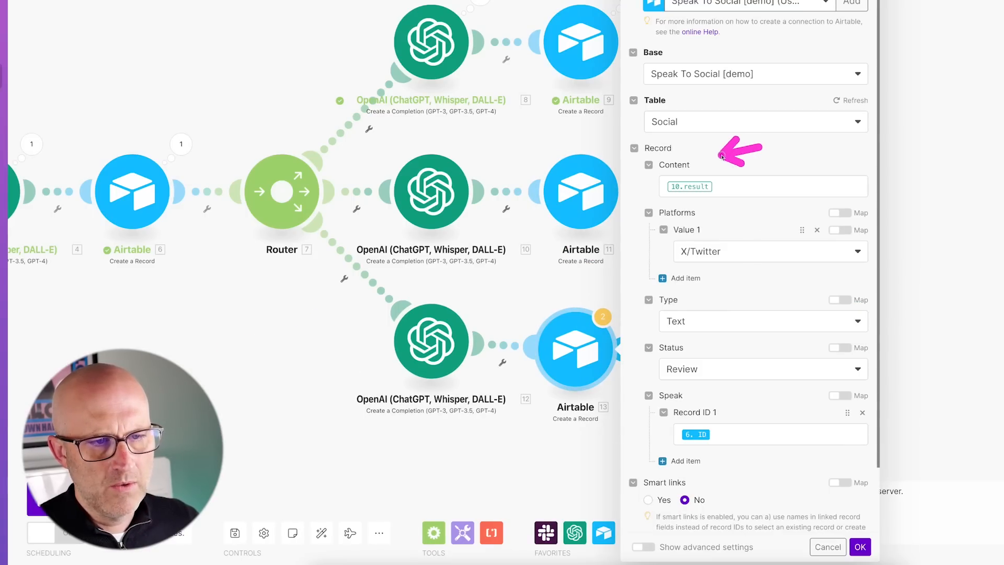
left_click(716, 187)
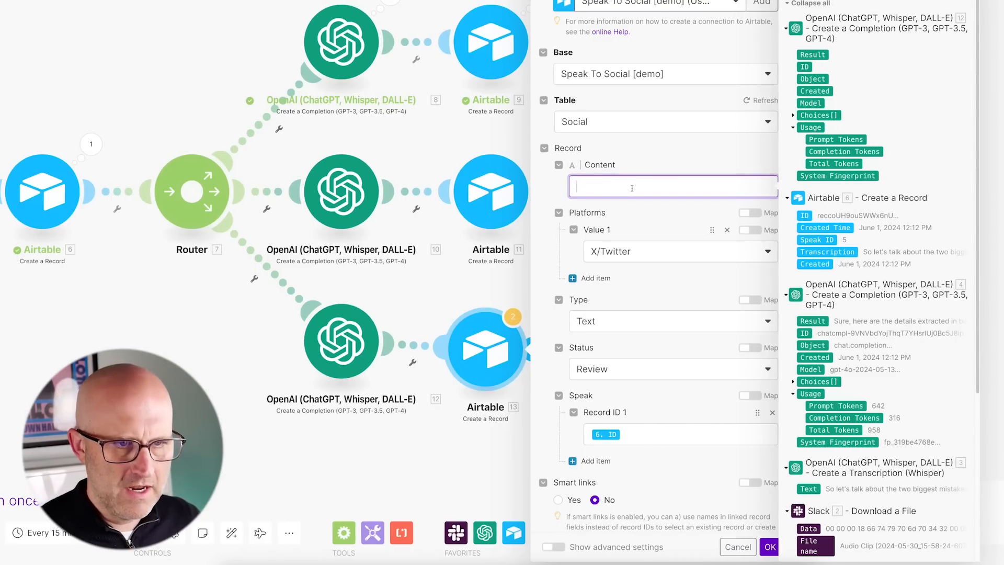
left_click(811, 54)
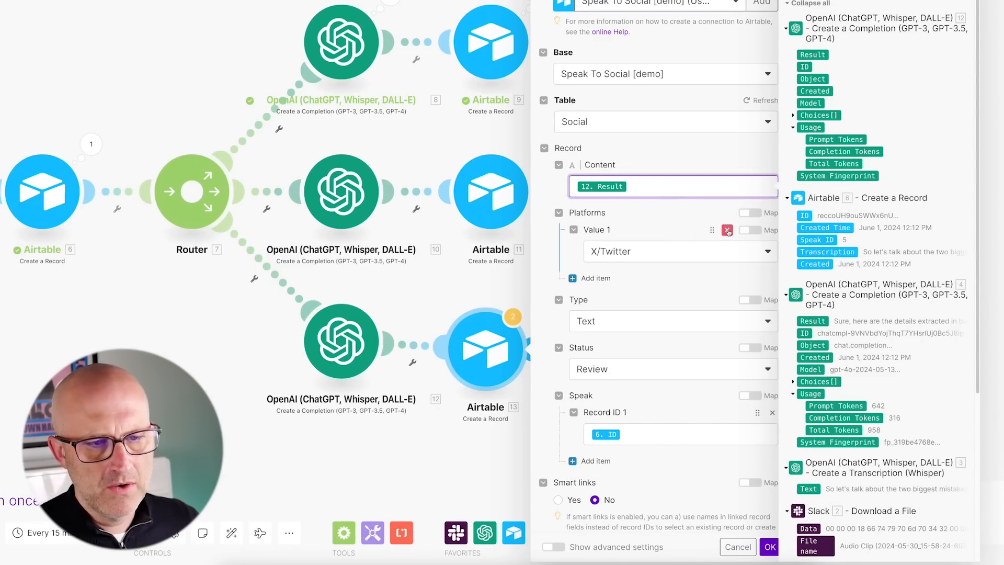
Replace X/Twitter with Instagram as the platform, set Type to Image, and save.
left_click(728, 230)
left_click(596, 230)
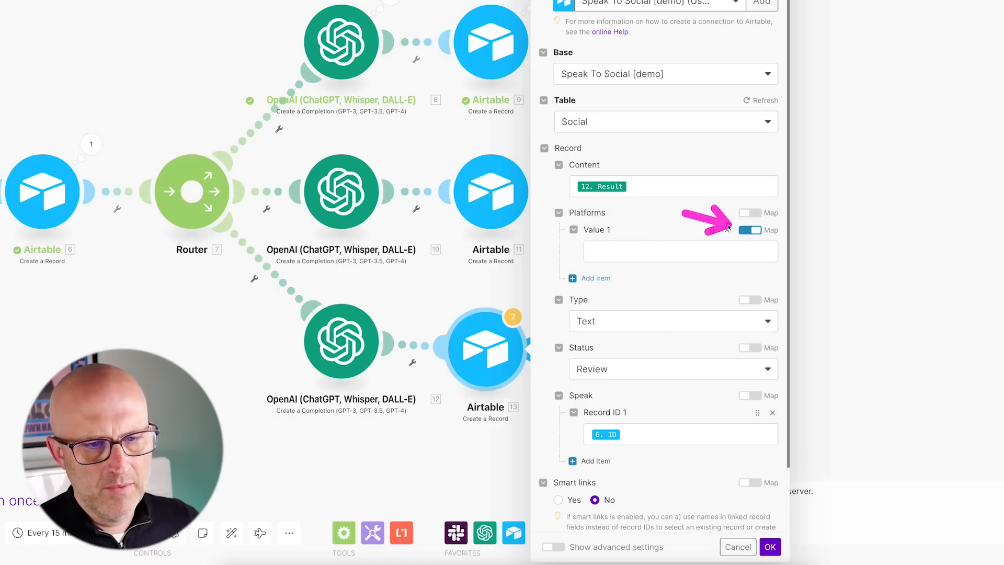
left_click(654, 251)
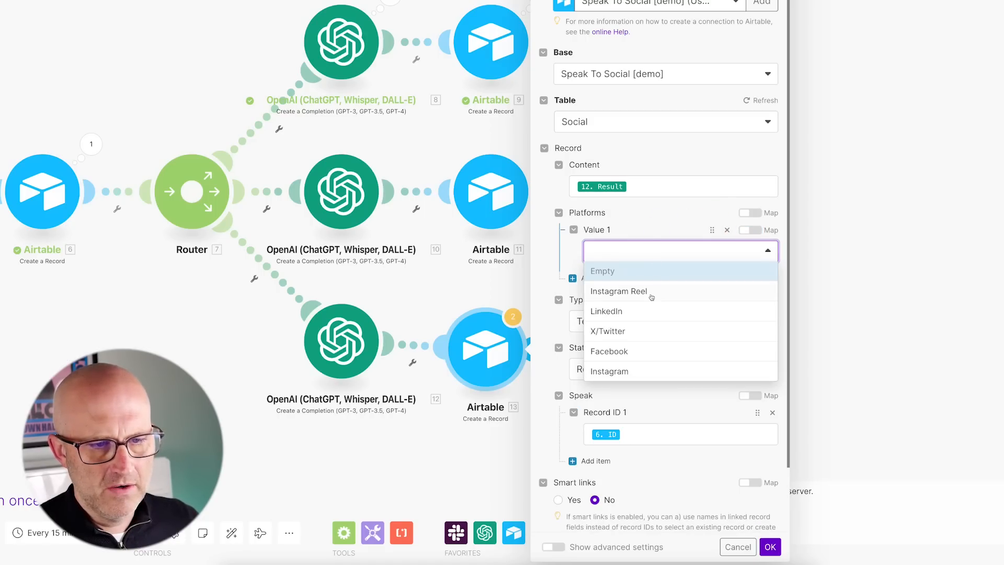
left_click(624, 372)
left_click(613, 319)
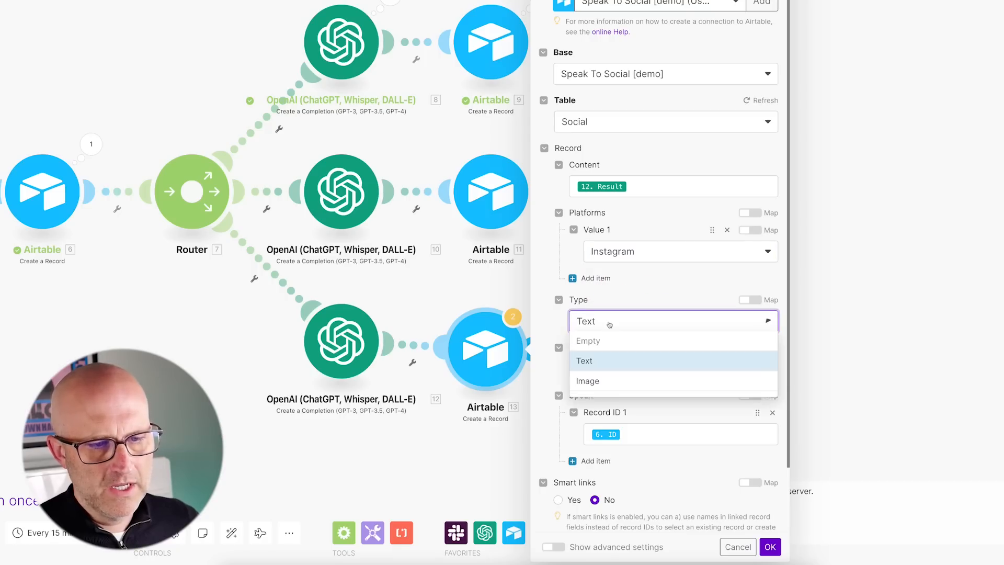
left_click(603, 383)
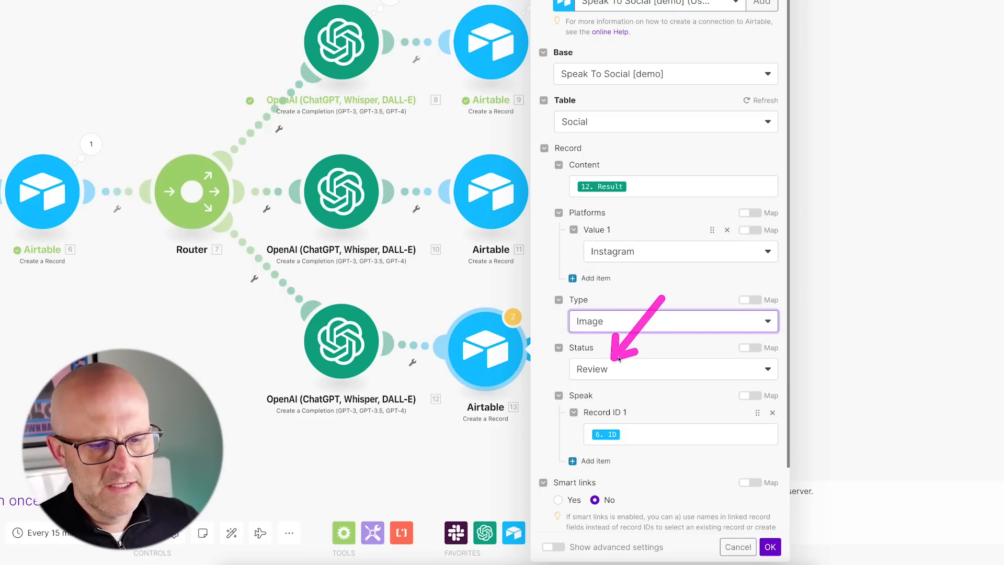
scroll(715, 458, "down", 2)
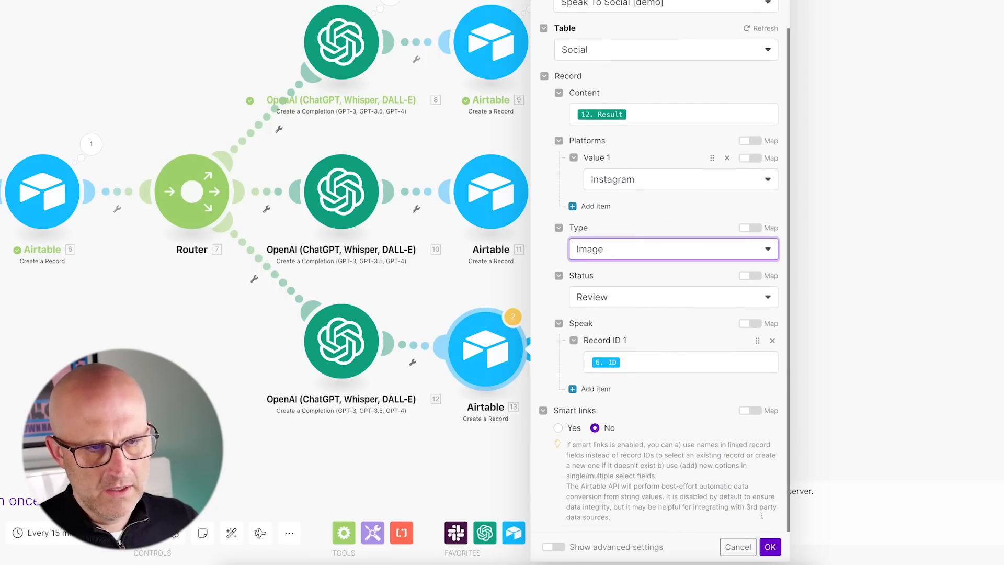
left_click(769, 547)
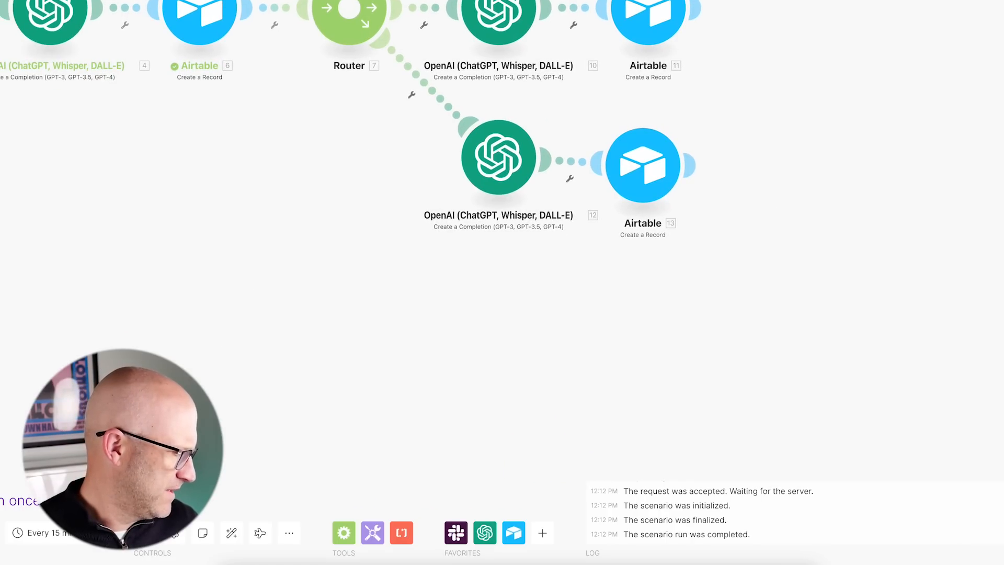
Add a fourth router route with an OpenAI chat completion module using gpt-4o.
left_click(350, 9)
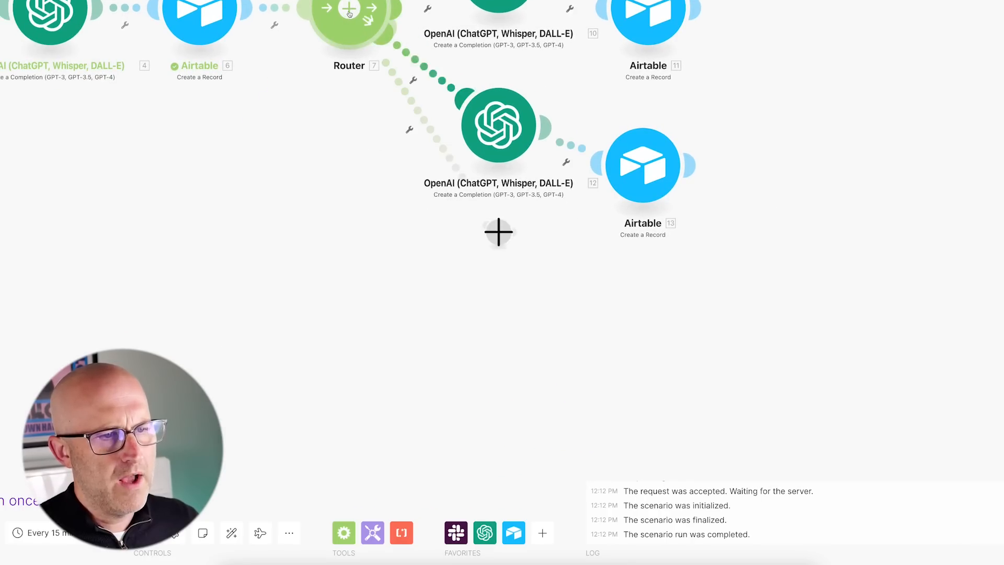
left_click(646, 177)
left_click(680, 244)
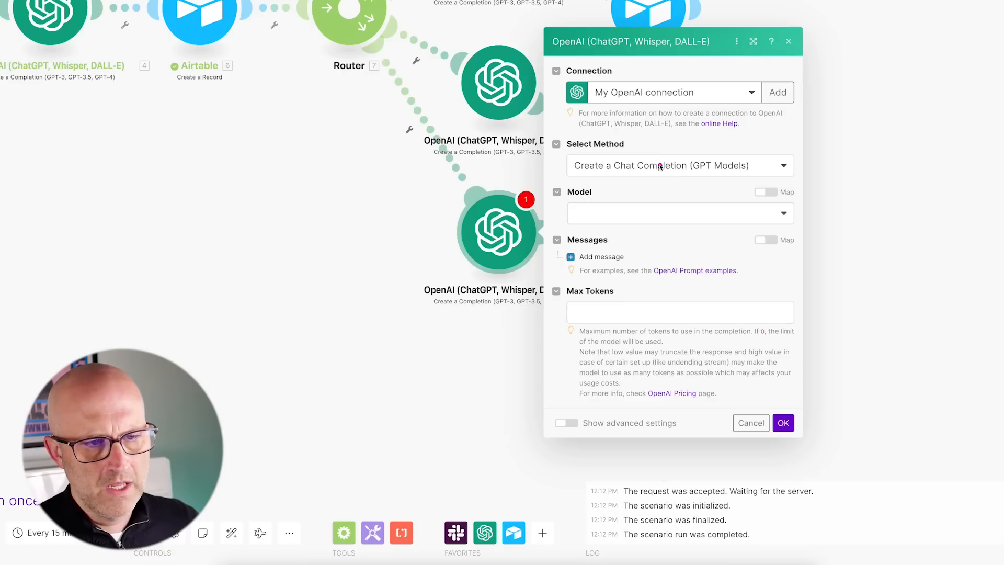
left_click(616, 207)
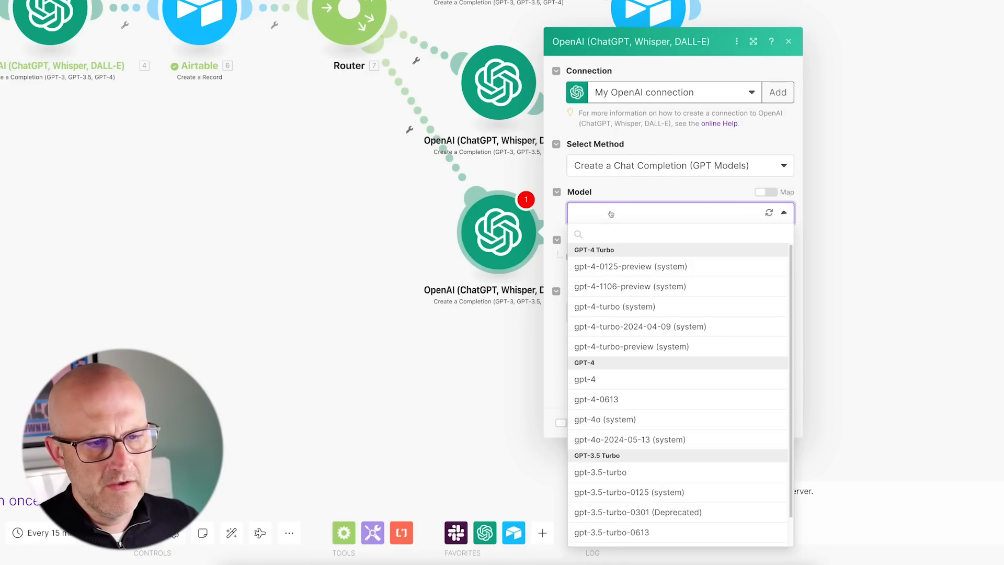
left_click(614, 422)
Add a User message with the under-18-second script prompt plus 3. Text, and save.
left_click(591, 256)
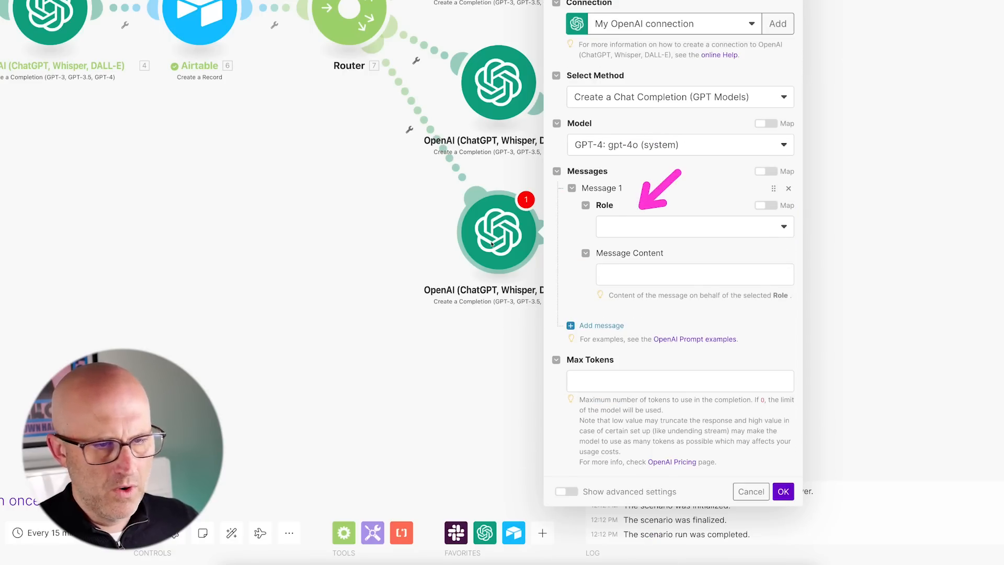
left_click(643, 224)
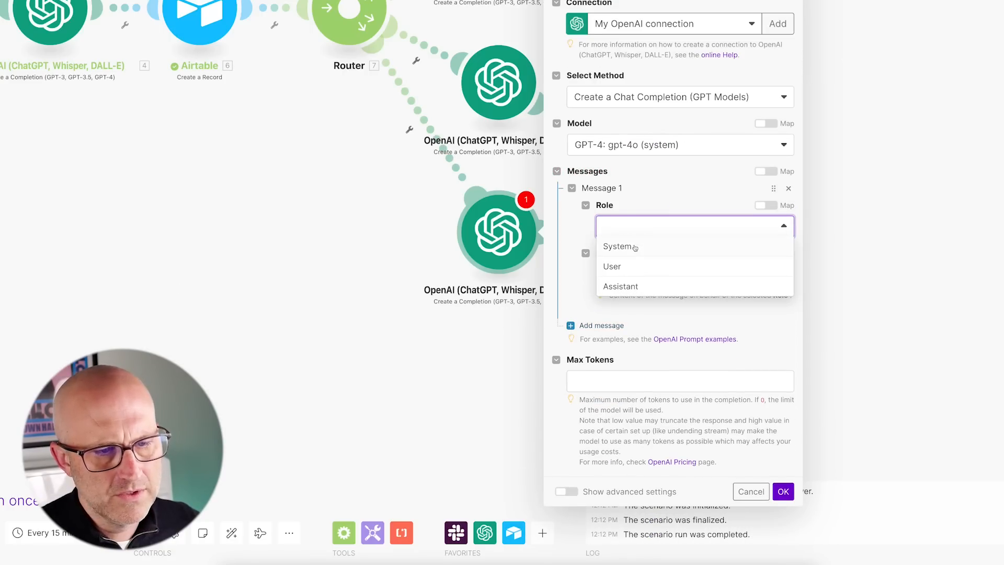
left_click(629, 268)
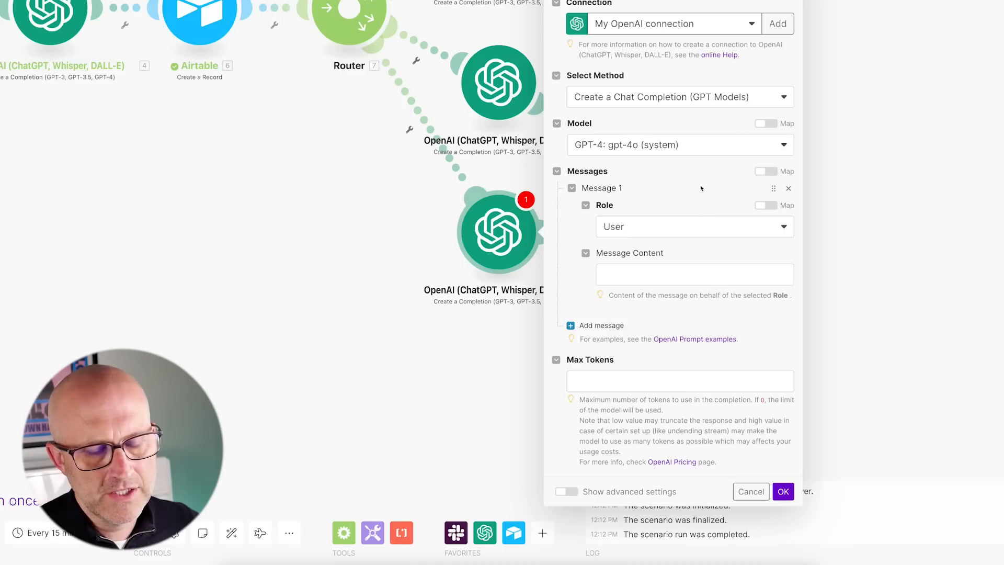
left_click(604, 274)
type("Read the transcript below and summarize it into into a a script that if read aloud would be less than 18 seconds.")
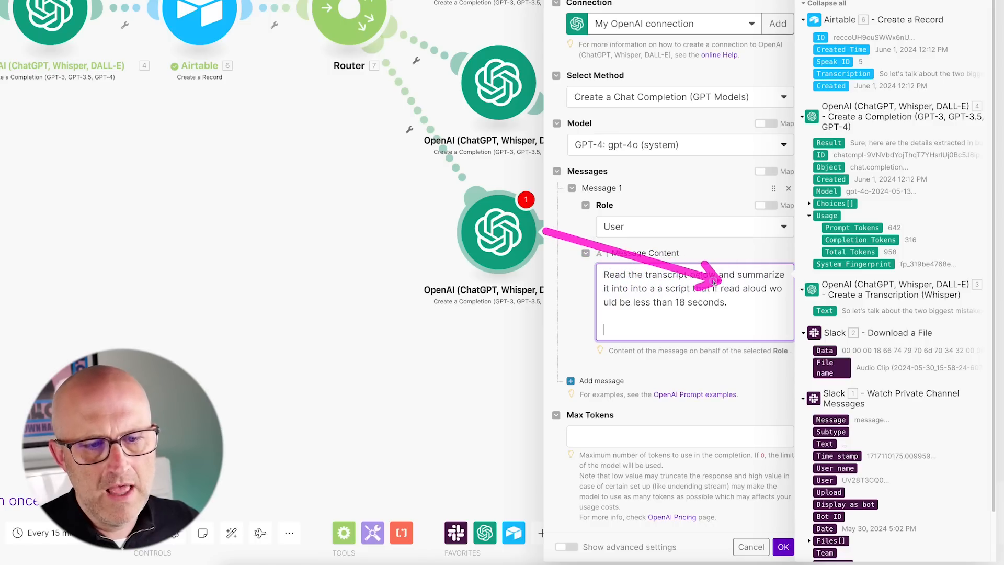
key("Return")
key("Return")
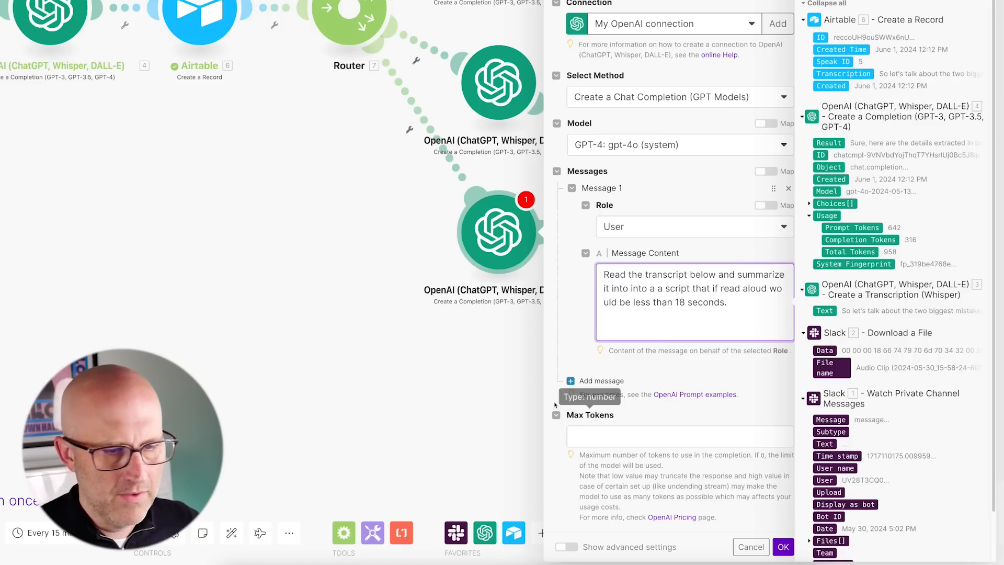
mouse_move(779, 205)
left_mouse_down()
mouse_move(688, 285)
mouse_move(707, 288)
left_mouse_up()
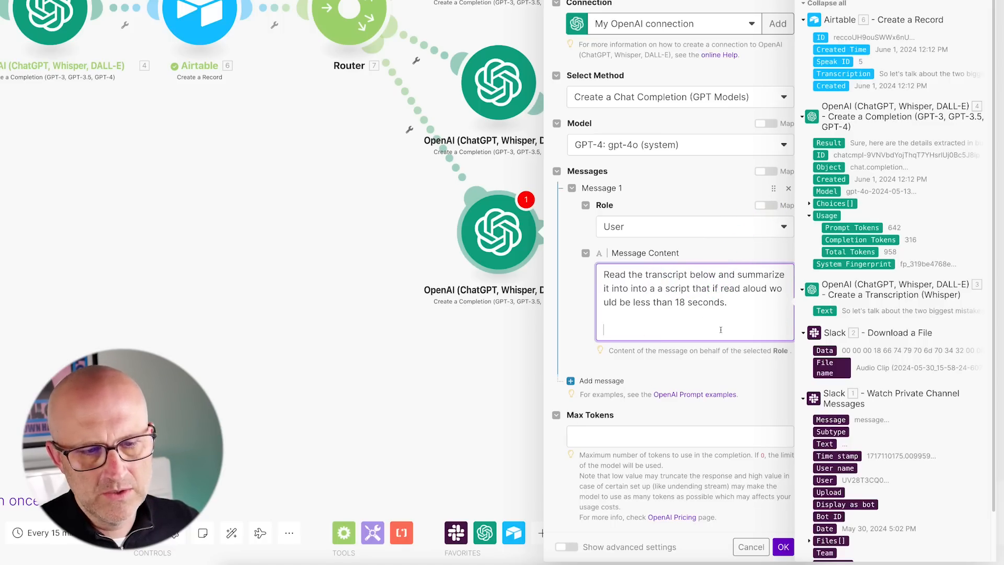
left_click_drag(739, 268, 802, 307)
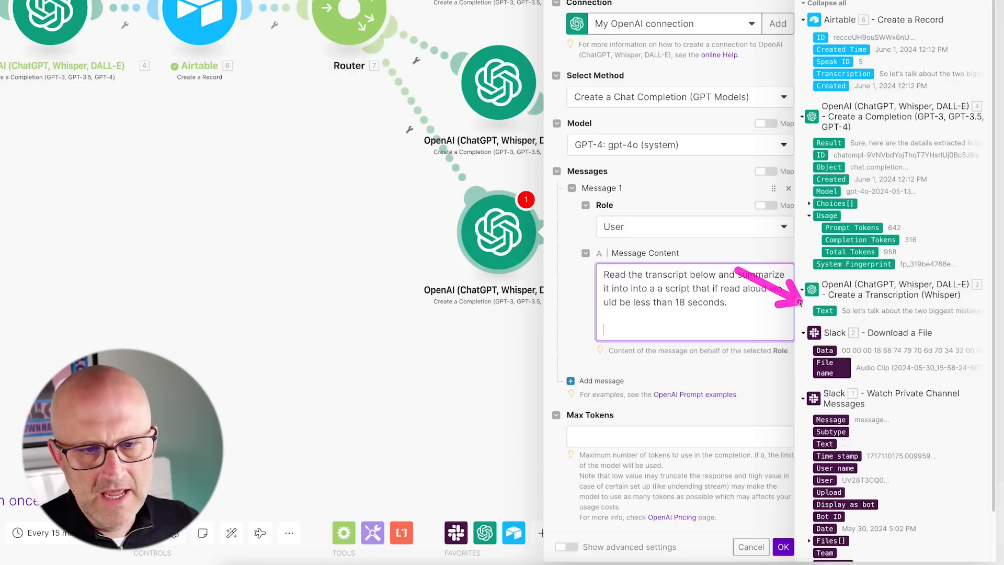
left_click(824, 311)
left_click_drag(651, 352, 604, 419)
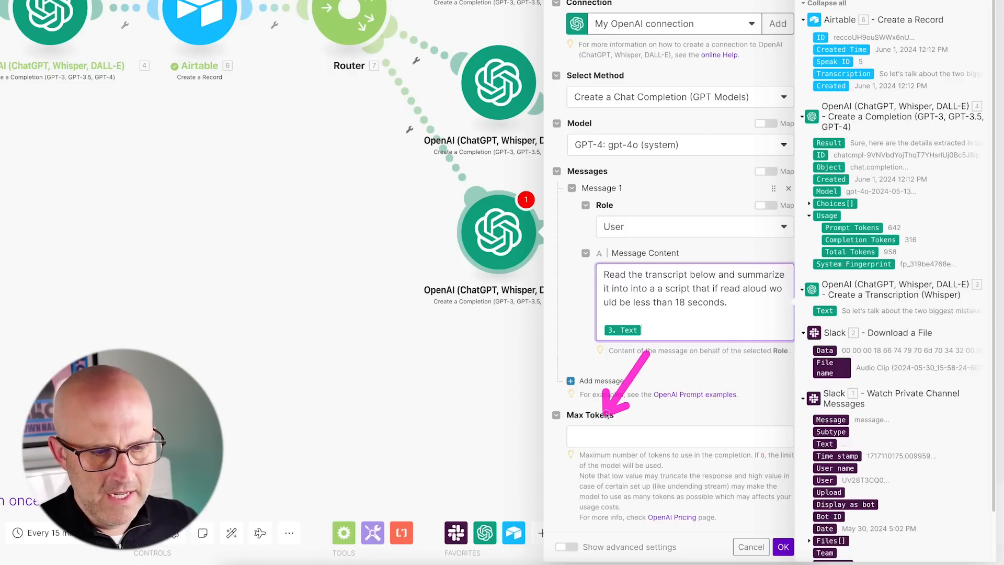
left_click(591, 436)
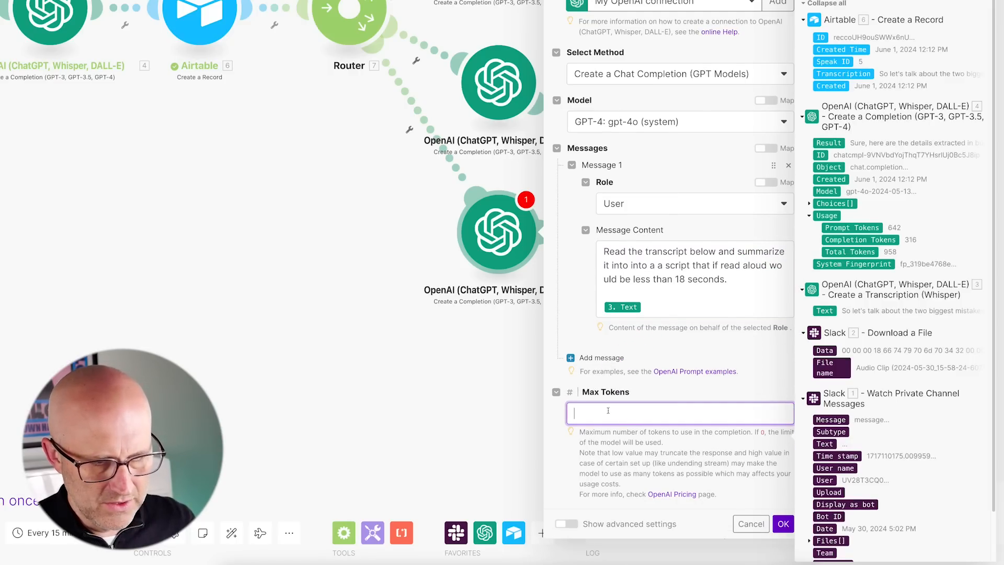
left_click(783, 524)
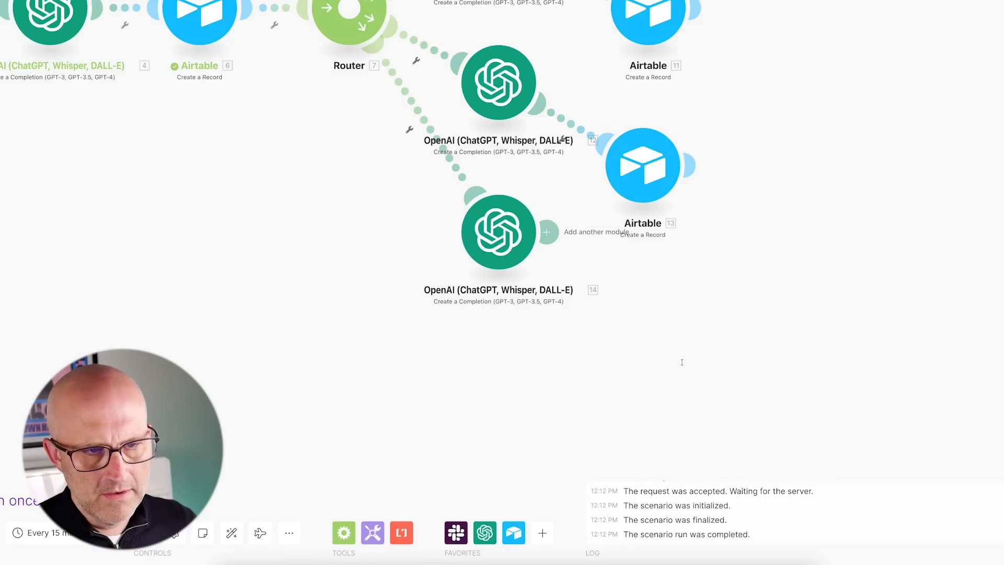
Duplicate Airtable module 13 and attach the copy after OpenAI module 14.
left_click_drag(800, 307, 717, 218)
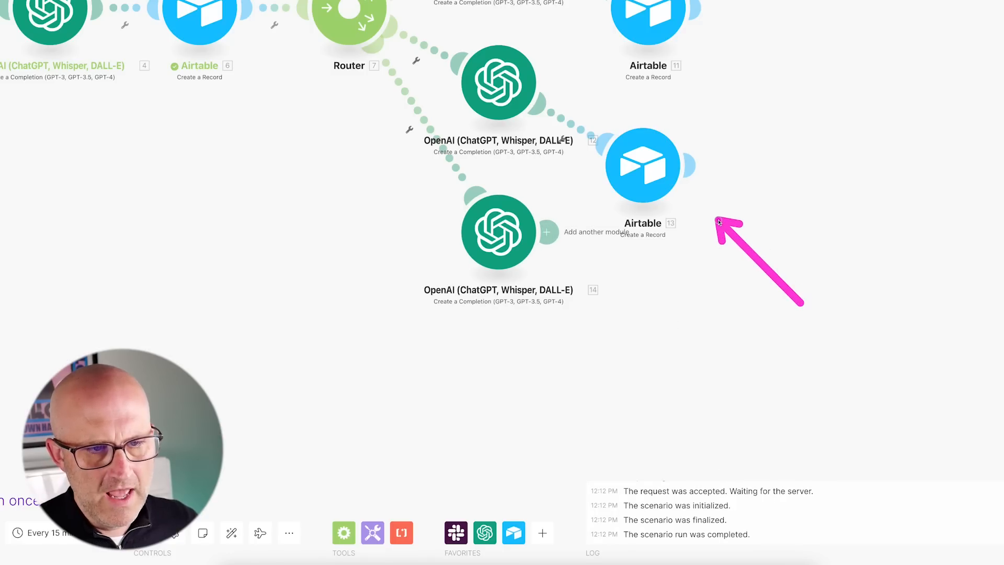
left_click(232, 533)
scroll(673, 388, "up", 5)
right_click(622, 159)
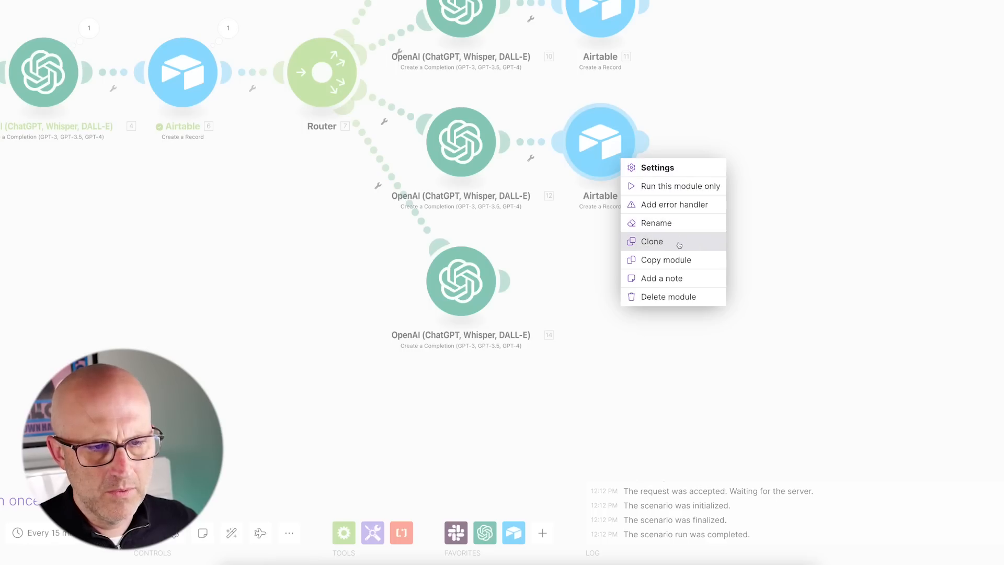
left_click(679, 246)
left_click(614, 297)
left_click(614, 296)
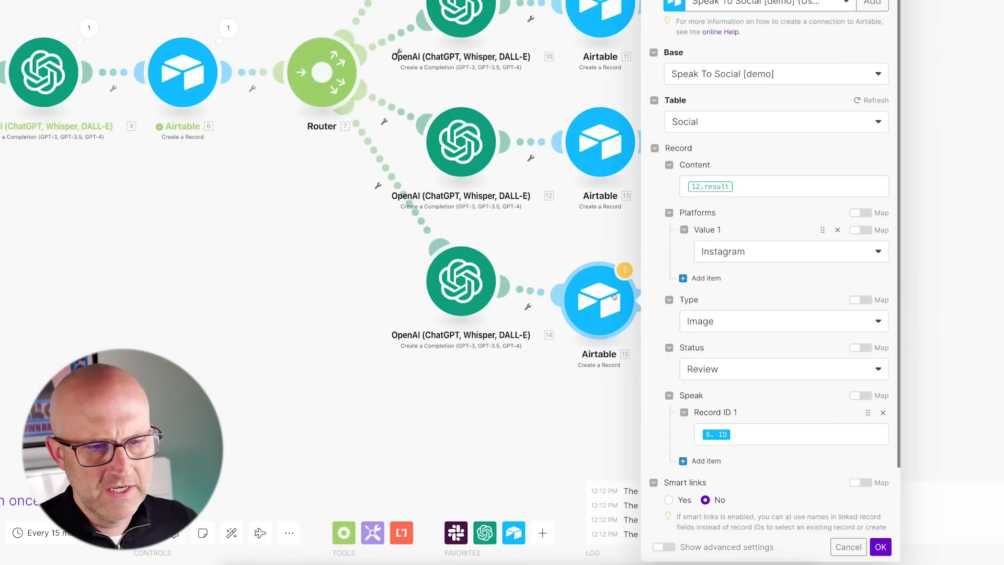
Make the copy save completion 14's Result as an Instagram Reel Video post, then switch to Airtable.
left_click(621, 189)
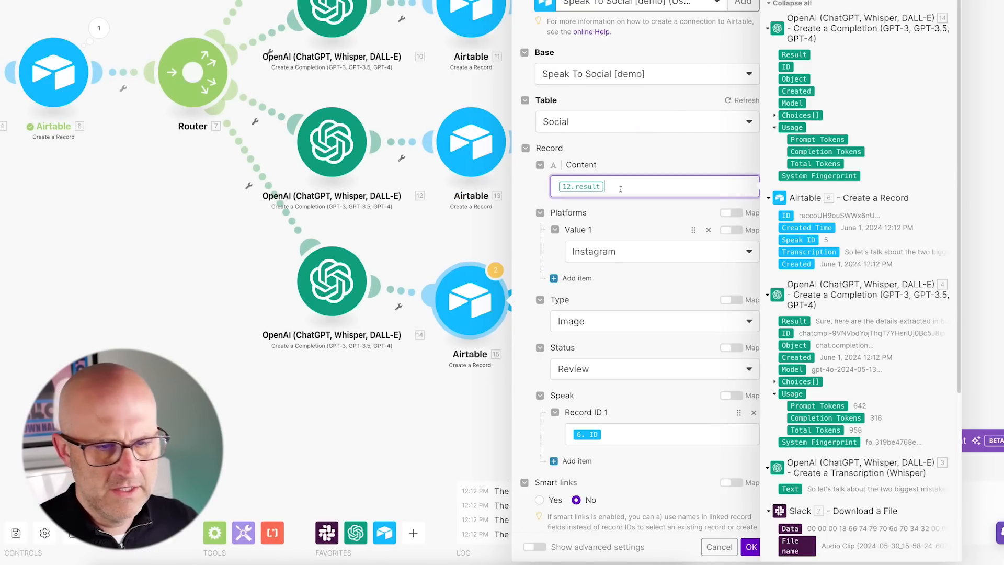
left_click_drag(198, 325, 279, 292)
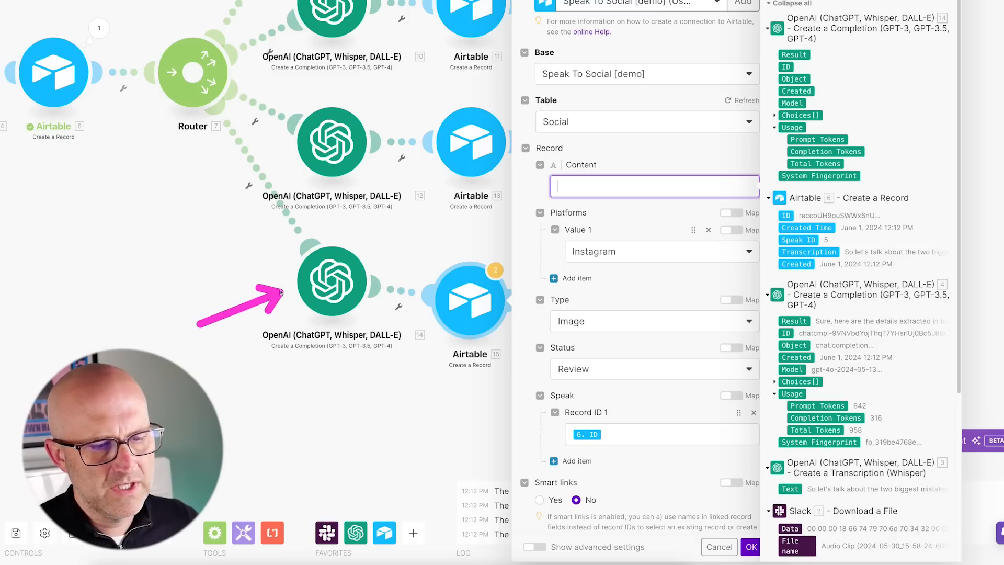
left_click(806, 55)
left_click_drag(637, 197, 604, 224)
left_click(612, 252)
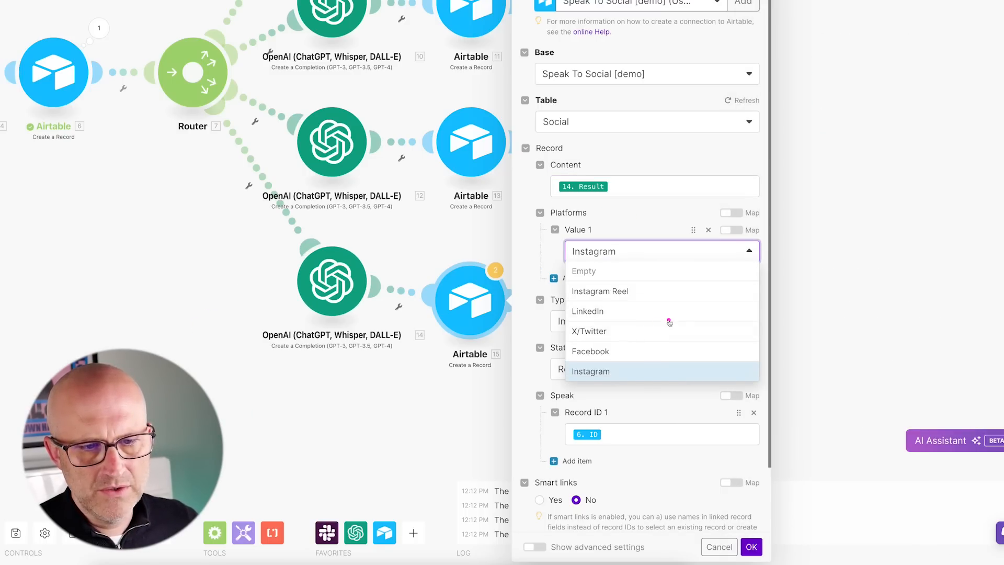
left_click(633, 292)
left_click(589, 324)
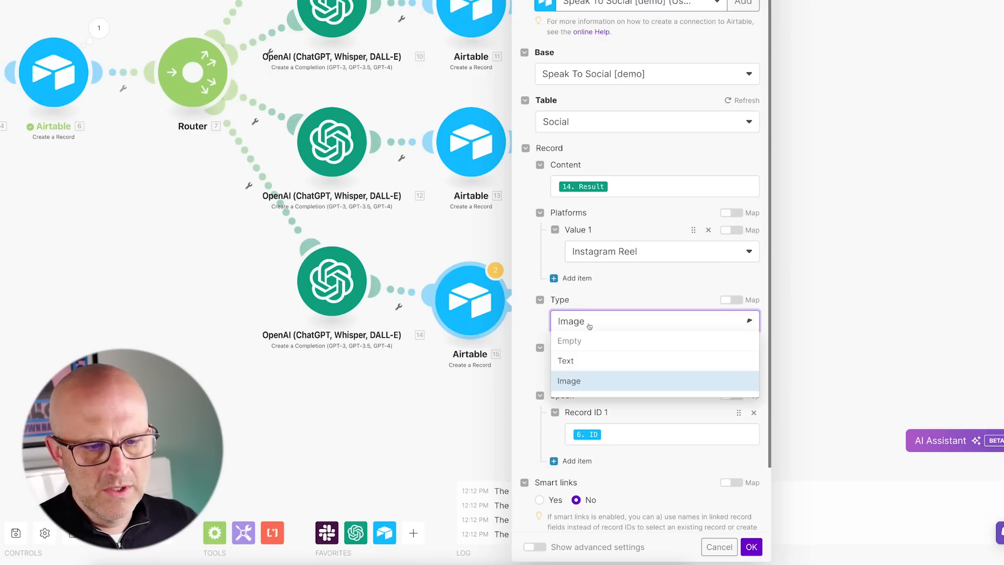
left_click(586, 404)
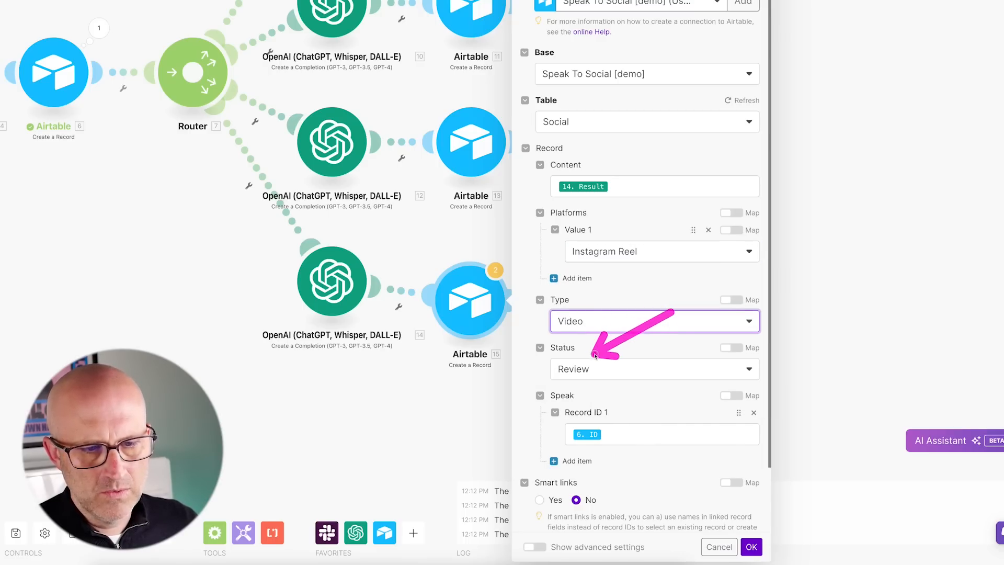
scroll(659, 426, "down", 1)
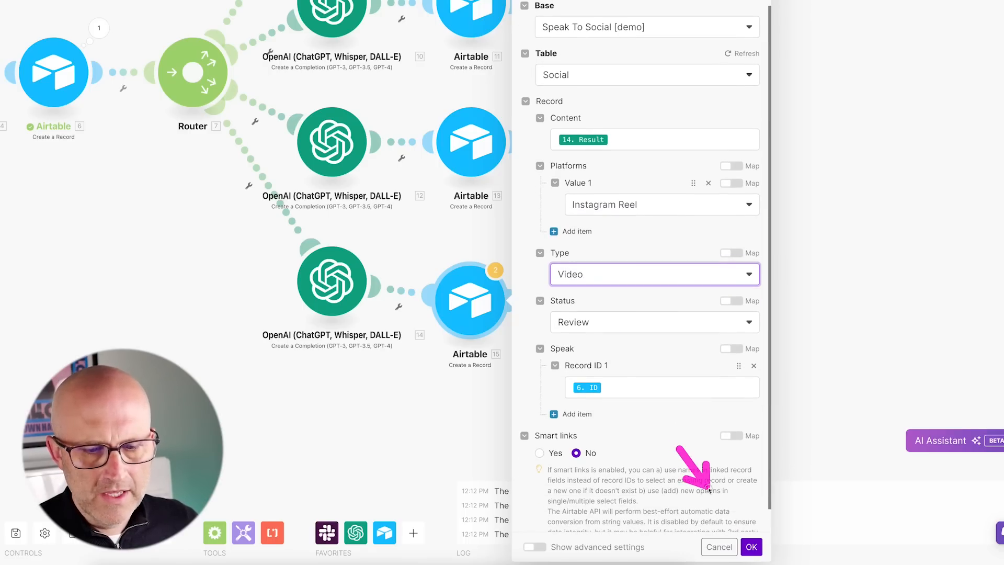
left_click(752, 546)
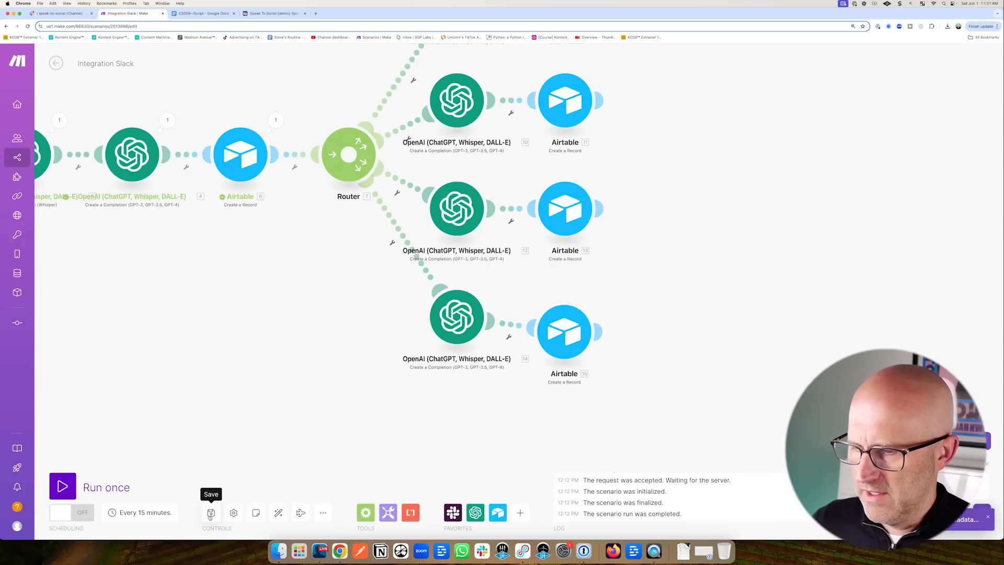
mouse_move(621, 200)
left_mouse_down()
mouse_move(506, 237)
mouse_move(519, 258)
mouse_move(498, 341)
mouse_move(426, 348)
mouse_move(520, 208)
left_mouse_up()
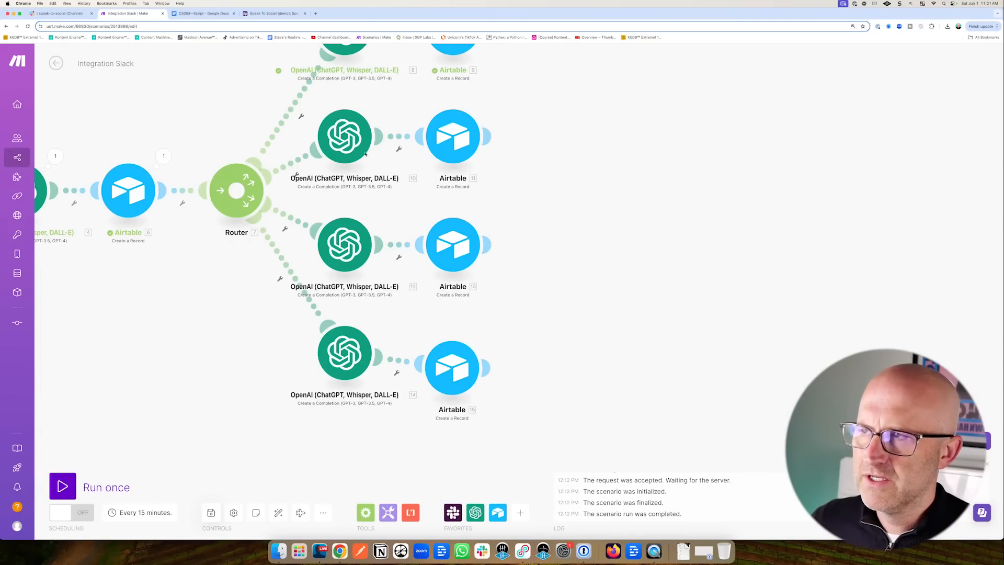
left_click(258, 16)
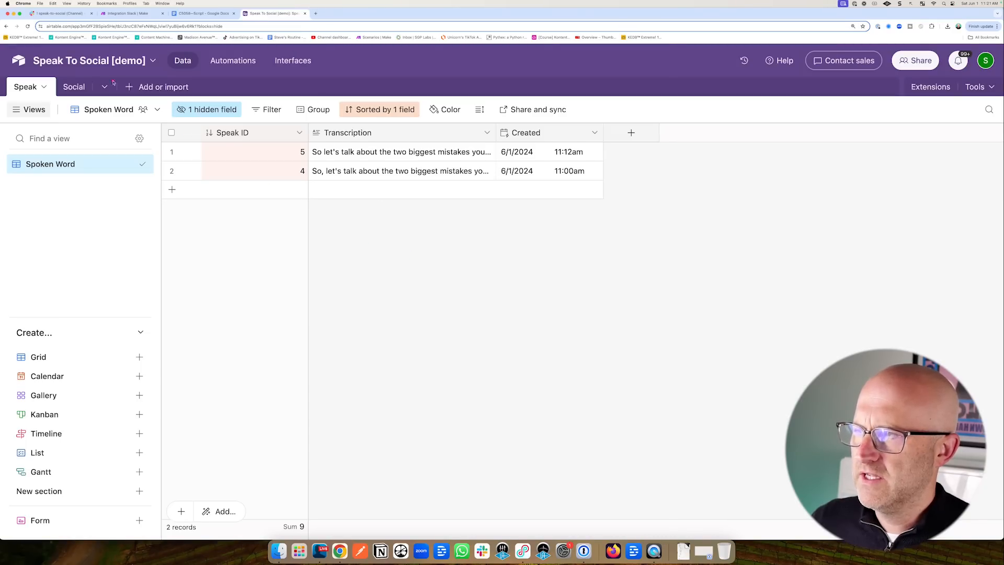
Read the new LinkedIn and Facebook post in the Social table, leave its Status at Review, then go back to Make.
left_click(78, 87)
mouse_move(242, 197)
left_mouse_down()
mouse_move(331, 229)
mouse_move(370, 174)
left_mouse_up()
left_click(434, 153)
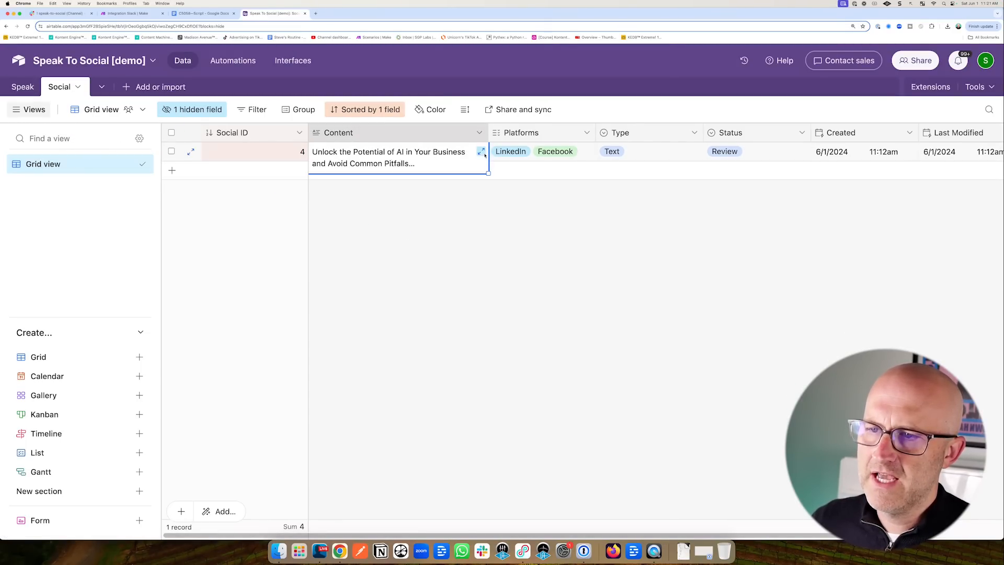
double_click(753, 152)
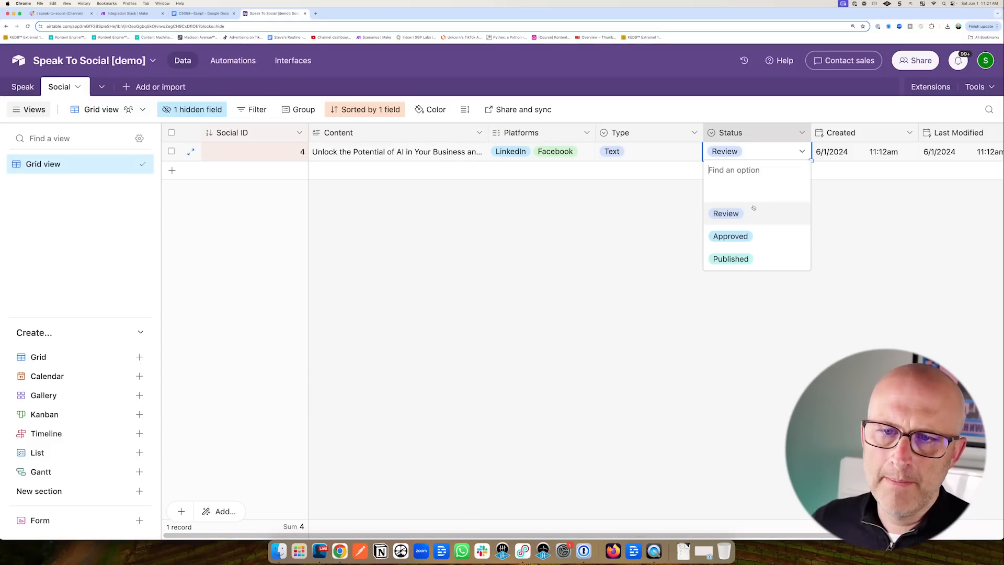
left_click(599, 233)
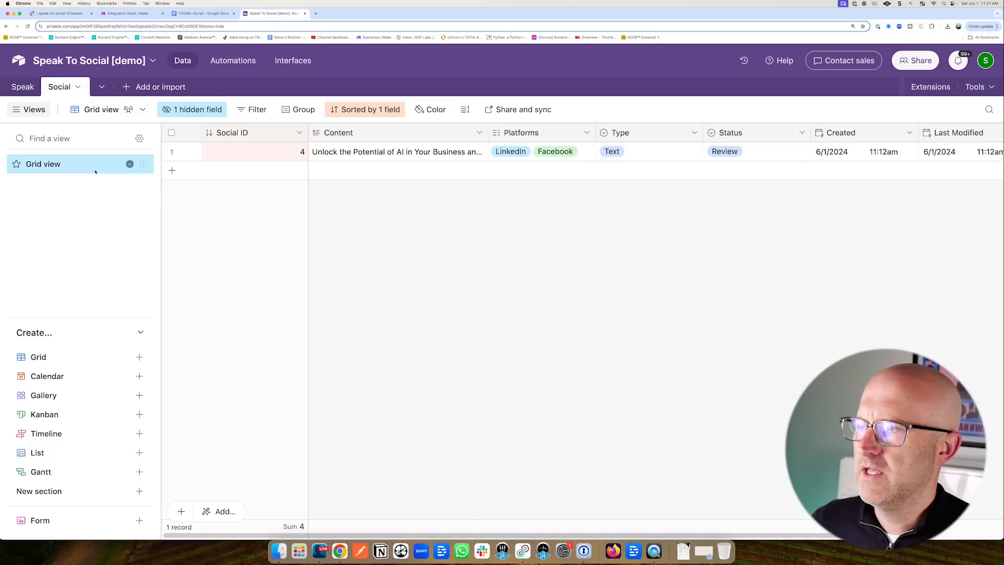
left_click(135, 16)
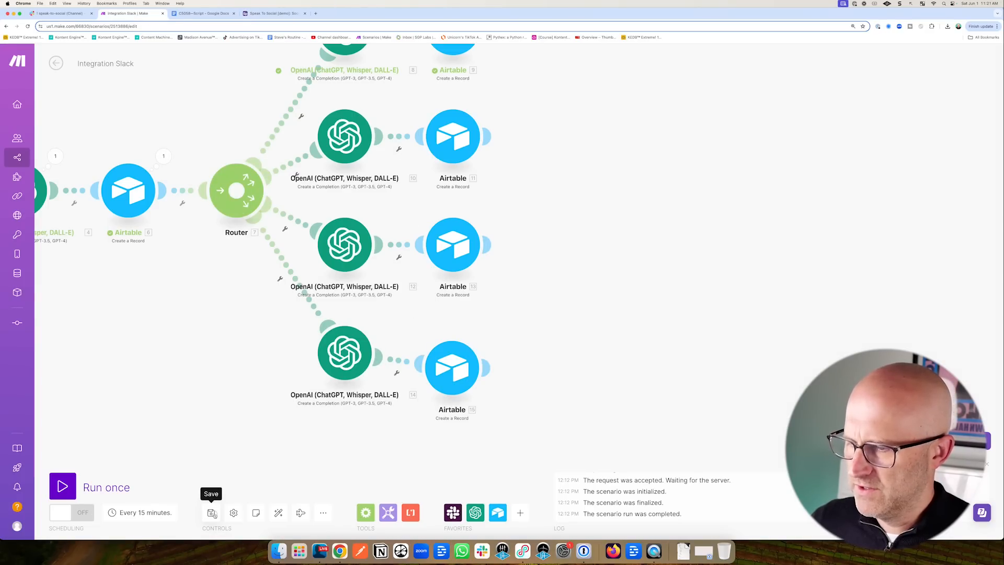
Run the scenario once from the manually chosen first Slack message, then go to Airtable.
scroll(314, 359, "down", 5)
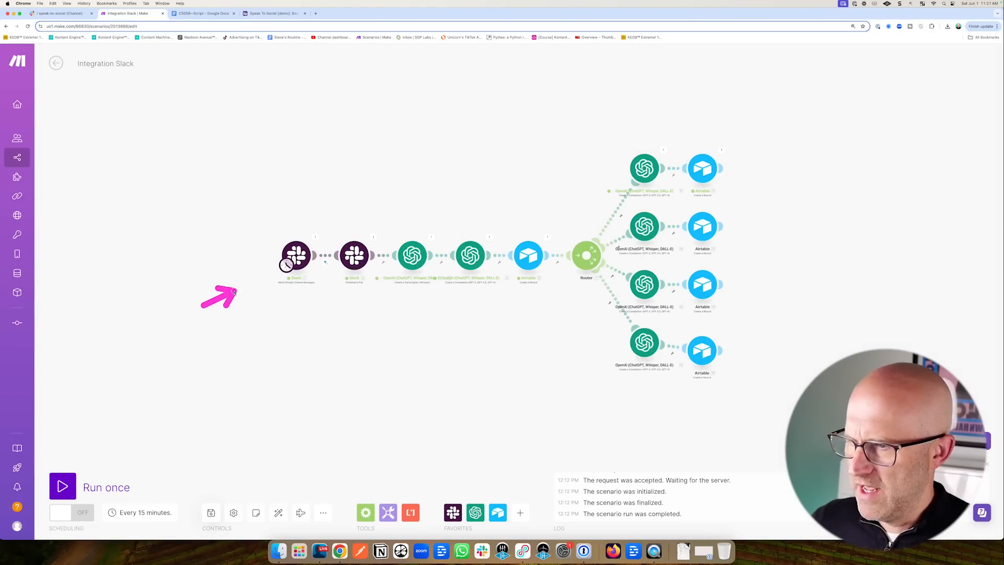
right_click(296, 257)
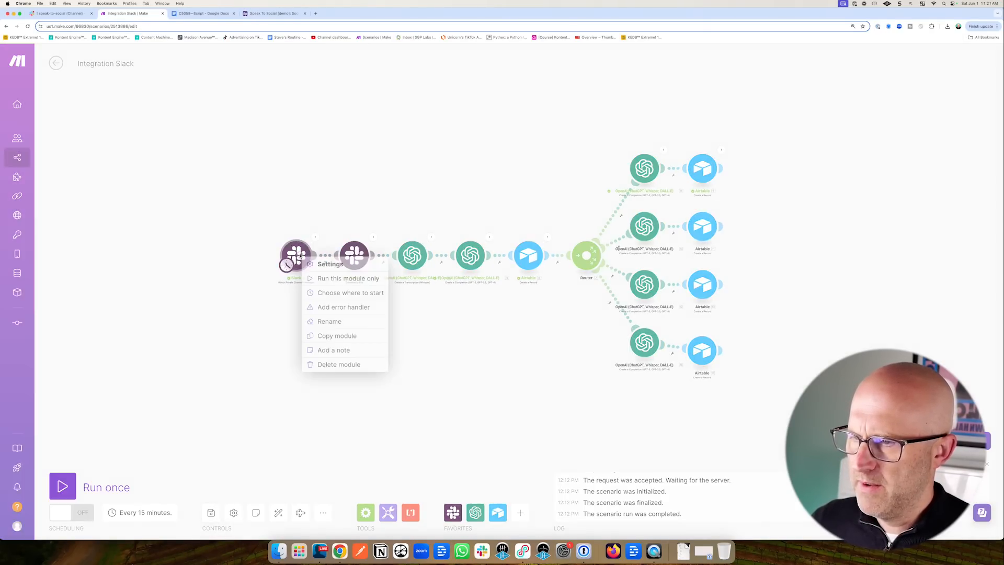
left_click(343, 294)
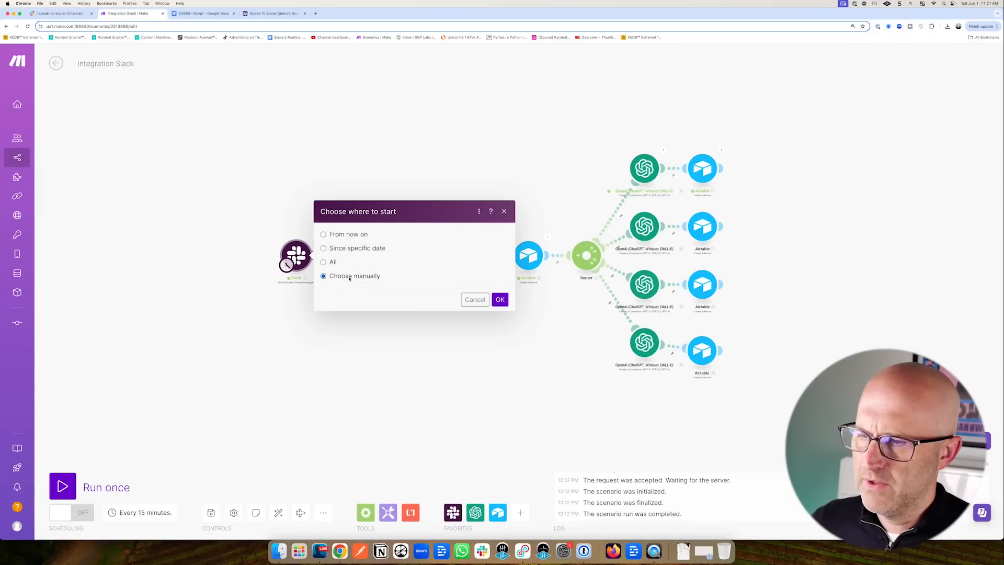
left_click(381, 259)
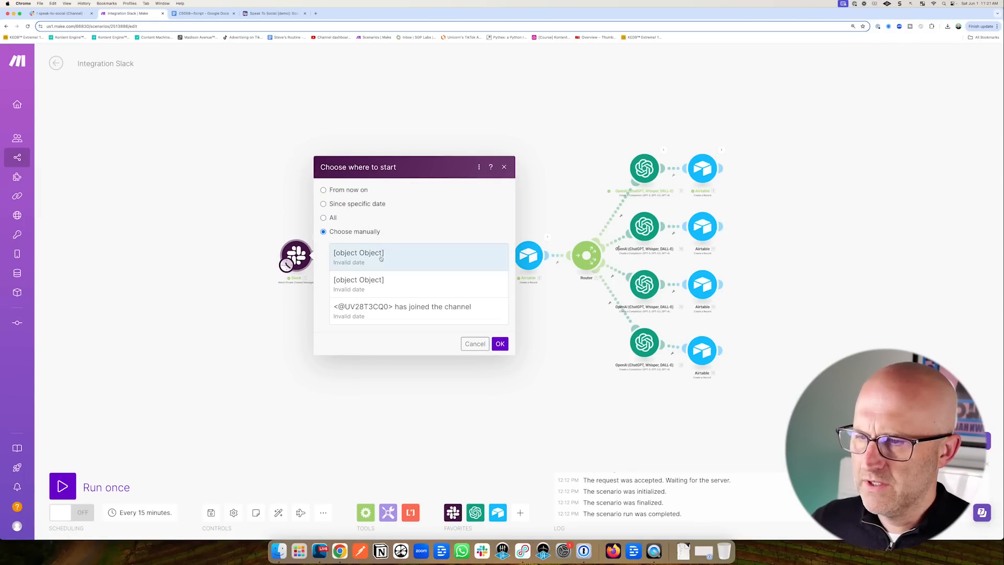
left_click(500, 344)
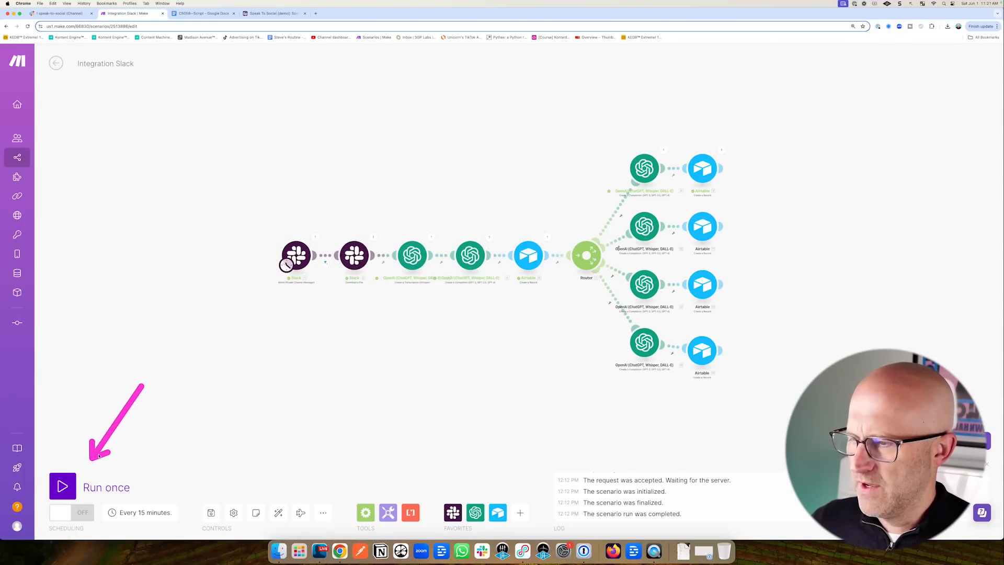
left_click(62, 487)
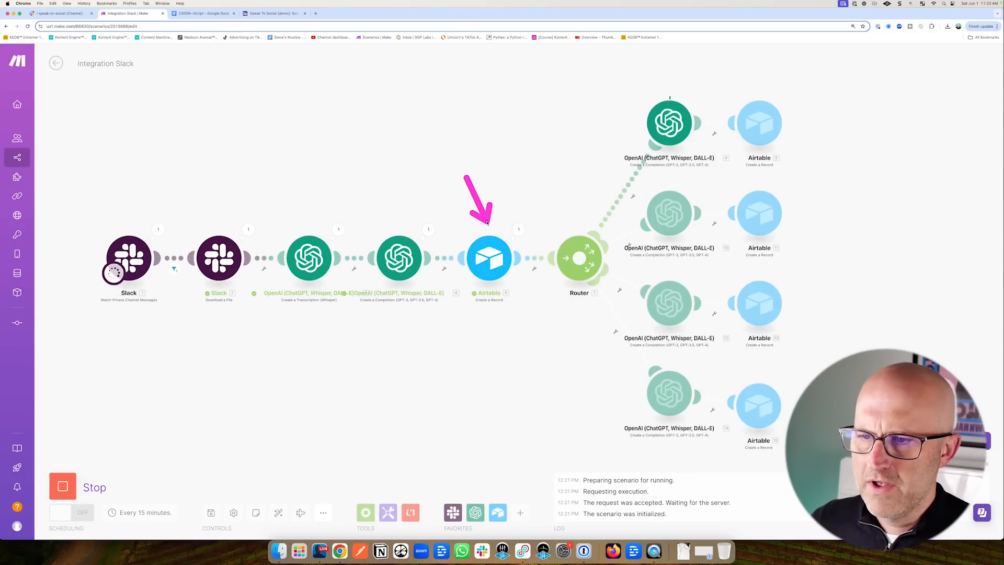
left_click(274, 13)
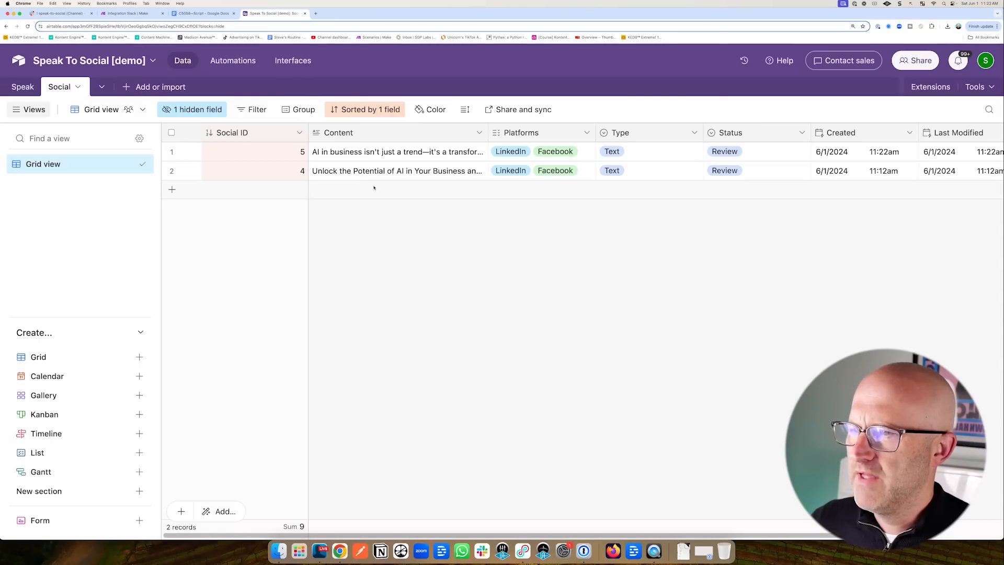
Look over the new transcription in the Speak table and the new posts in the Social table.
left_click(23, 86)
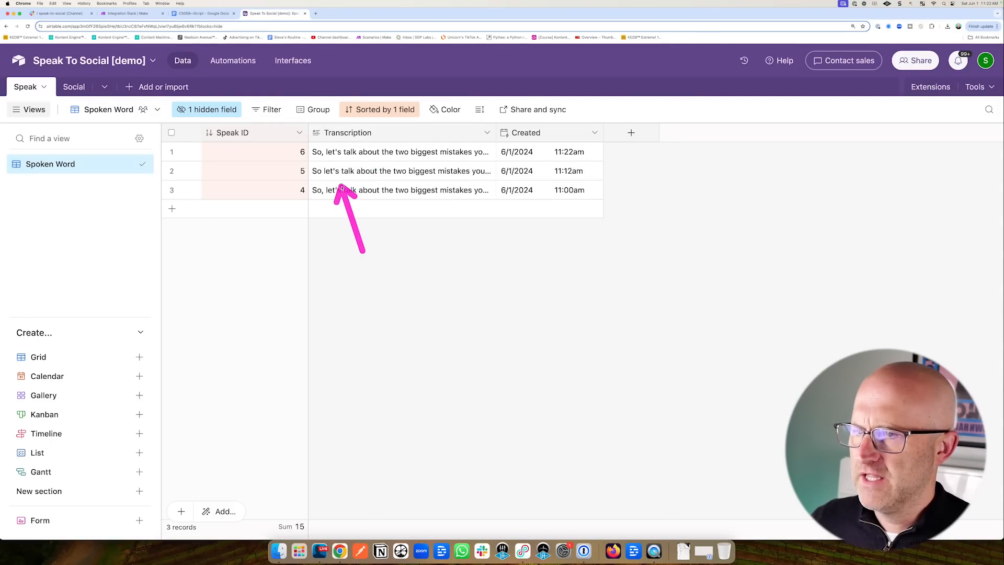
left_click(72, 88)
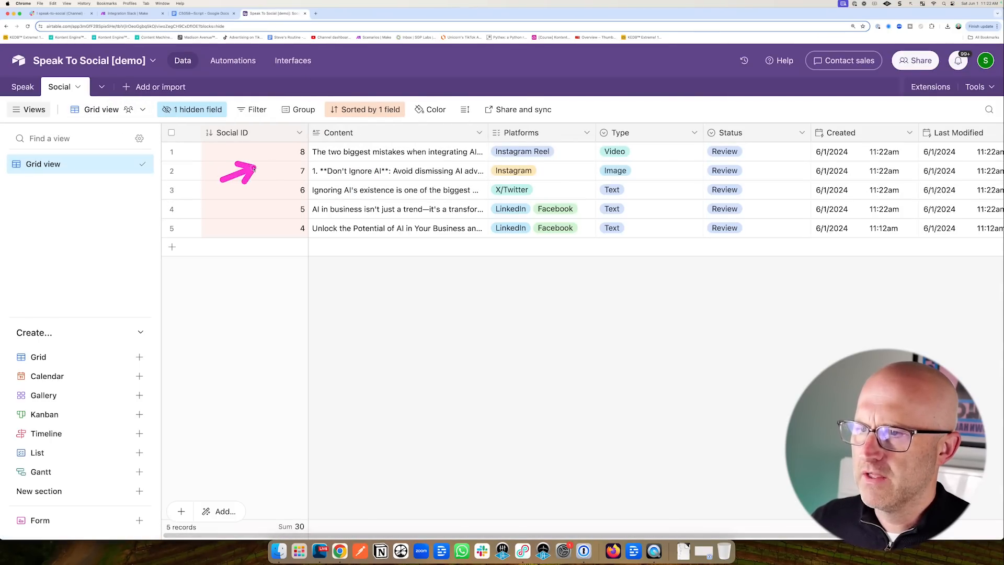
left_click(126, 13)
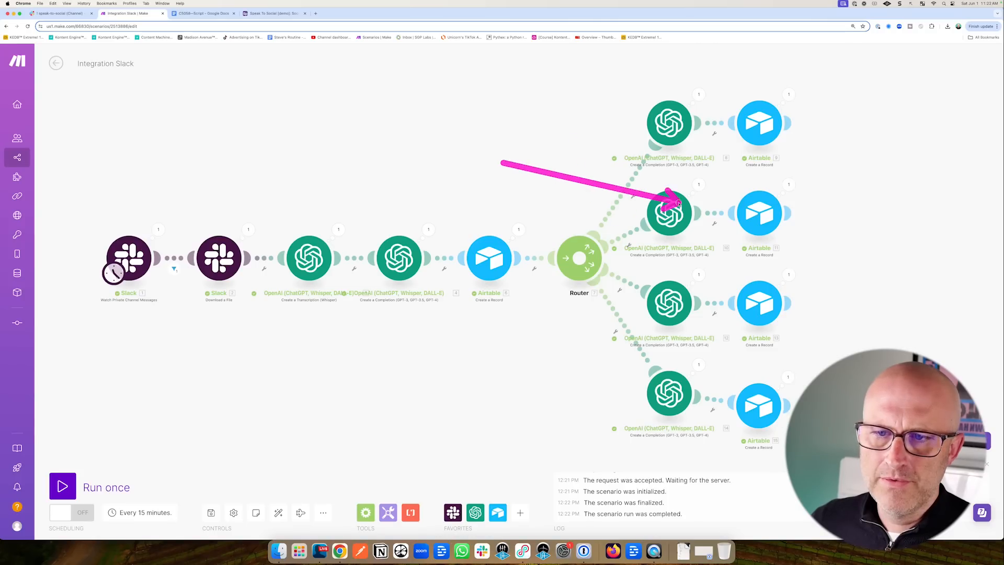
left_click_drag(682, 358, 709, 370)
left_click(273, 14)
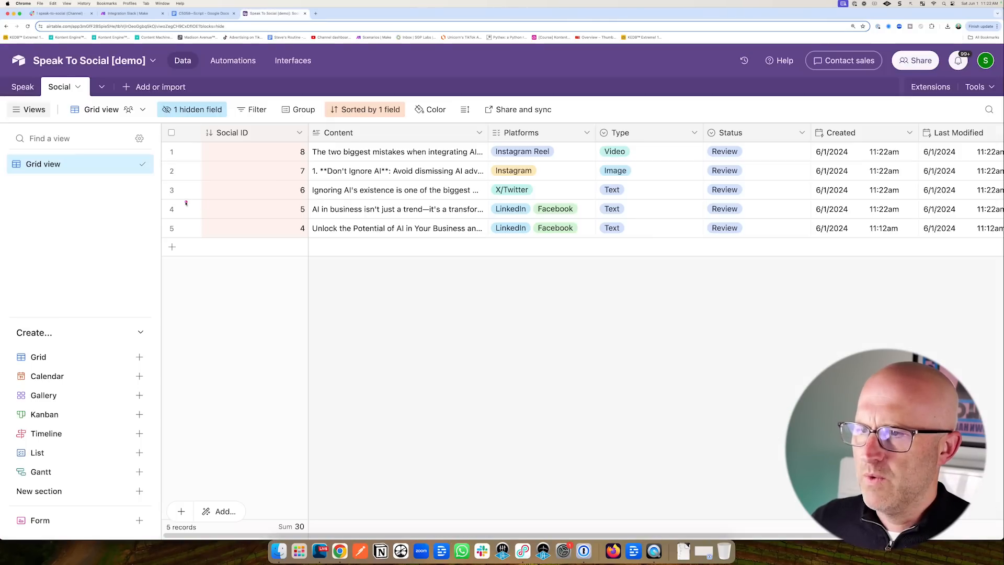
Narrow the Social ID column and read the full post text of rows 1 and 2.
mouse_move(222, 196)
left_mouse_down()
mouse_move(309, 152)
mouse_move(322, 211)
left_mouse_up()
mouse_move(709, 234)
left_mouse_down()
mouse_move(865, 152)
mouse_move(857, 220)
left_mouse_up()
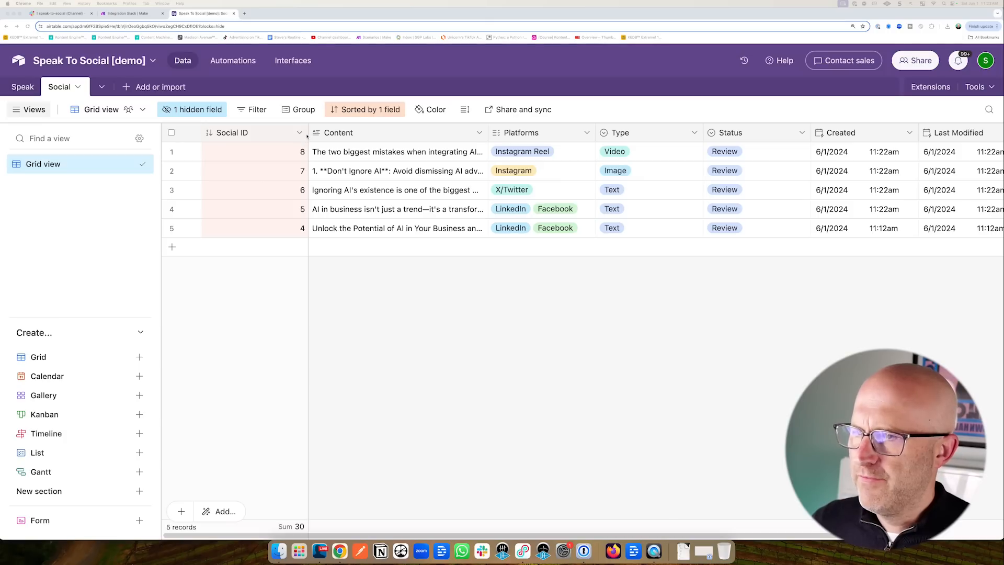
left_click_drag(308, 135, 240, 134)
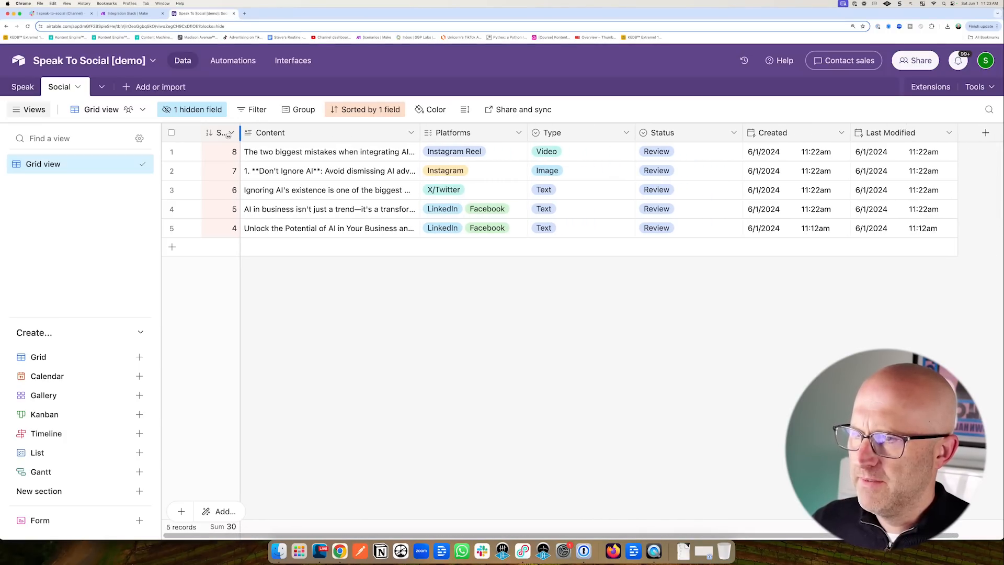
left_click_drag(186, 223, 245, 164)
left_click(414, 153)
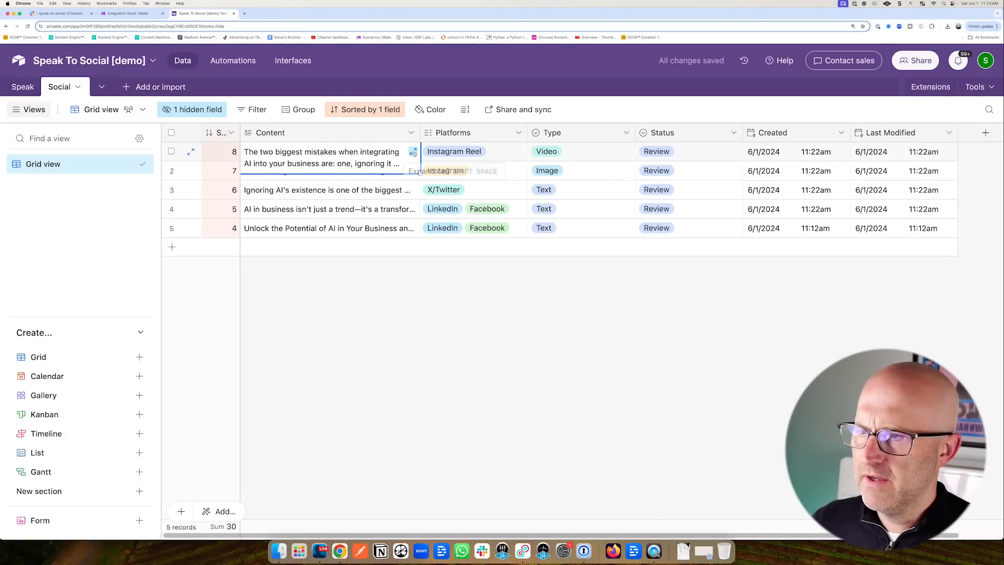
left_click(413, 152)
left_click(352, 294)
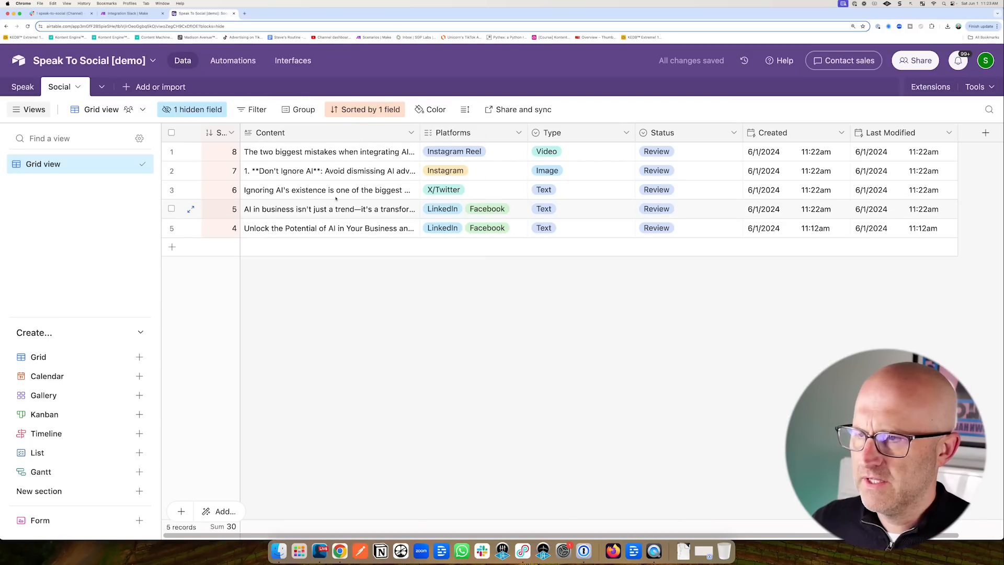
left_click(356, 172)
left_click(412, 171)
left_click(359, 283)
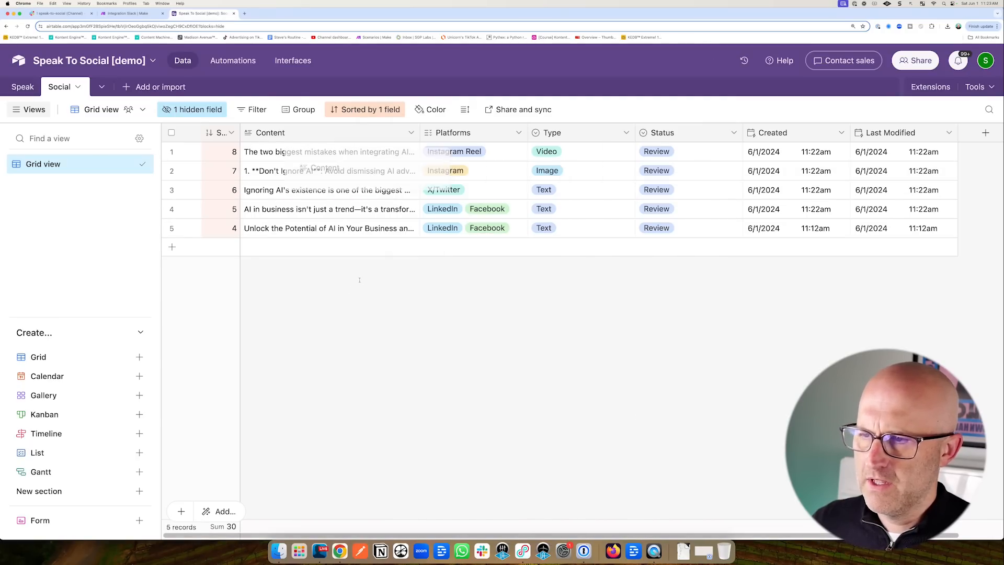
Check row 1's Status options, leaving the post in Review.
left_click(128, 13)
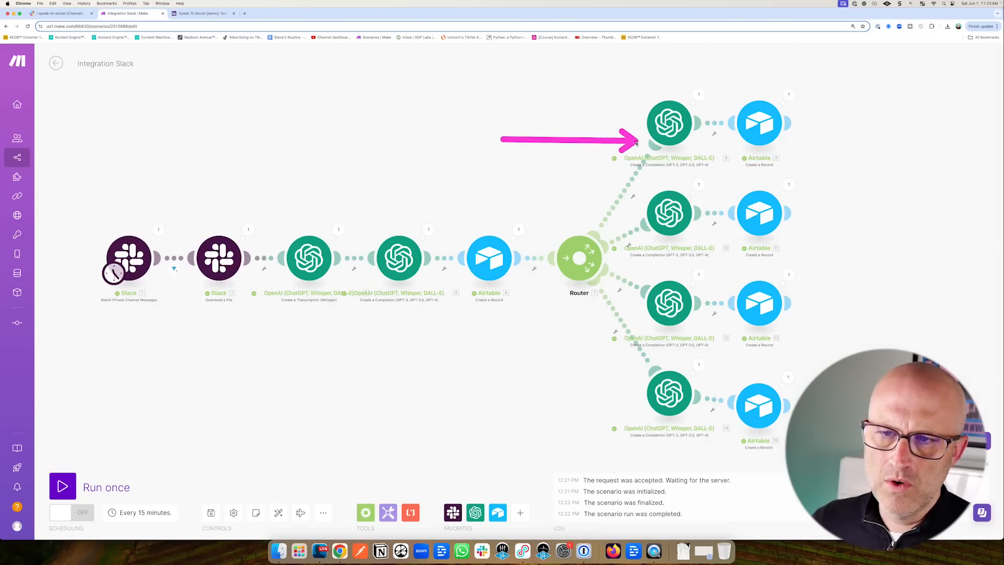
left_click(202, 14)
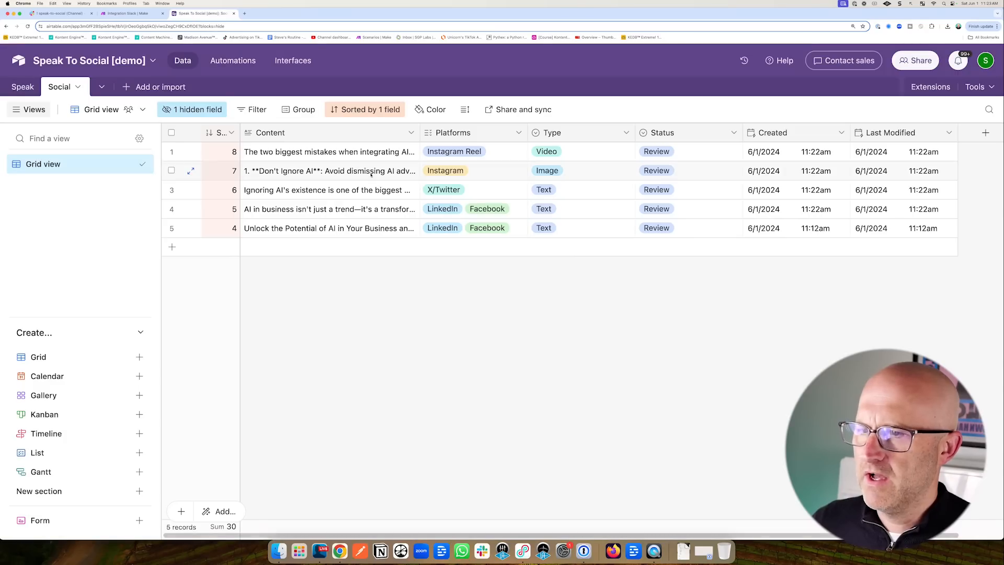
mouse_move(337, 191)
left_mouse_down()
mouse_move(410, 145)
mouse_move(417, 159)
mouse_move(422, 151)
mouse_move(415, 188)
mouse_move(429, 220)
left_mouse_up()
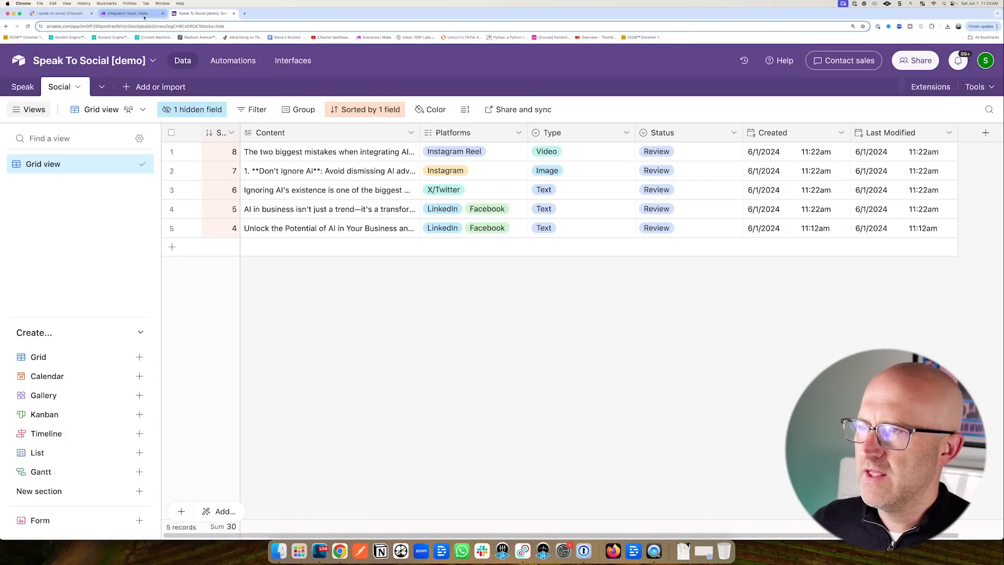
left_click(128, 14)
key("ctrl+Tab")
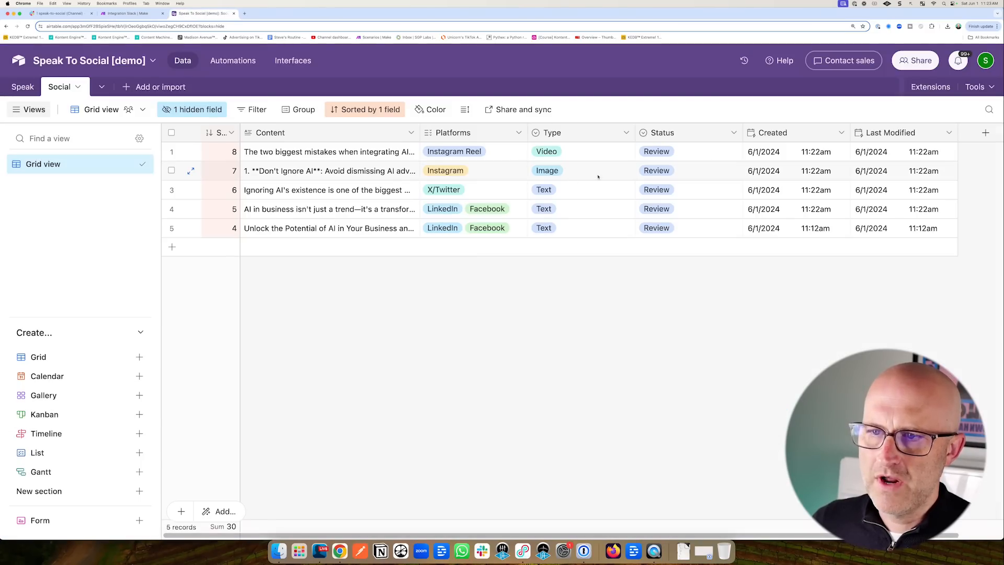
mouse_move(606, 111)
left_mouse_down()
mouse_move(554, 202)
mouse_move(576, 219)
left_mouse_up()
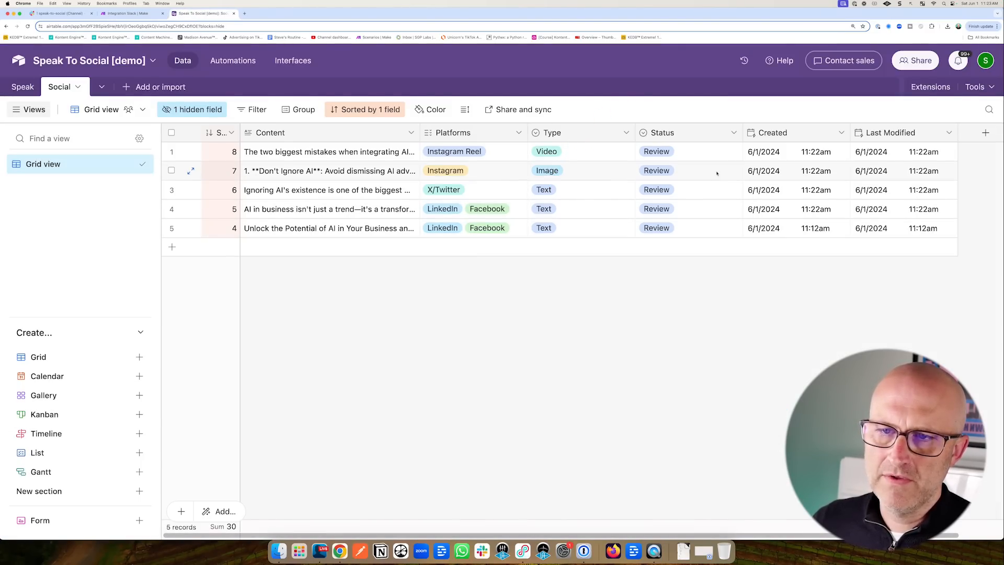
left_click_drag(761, 151, 686, 156)
left_click(686, 152)
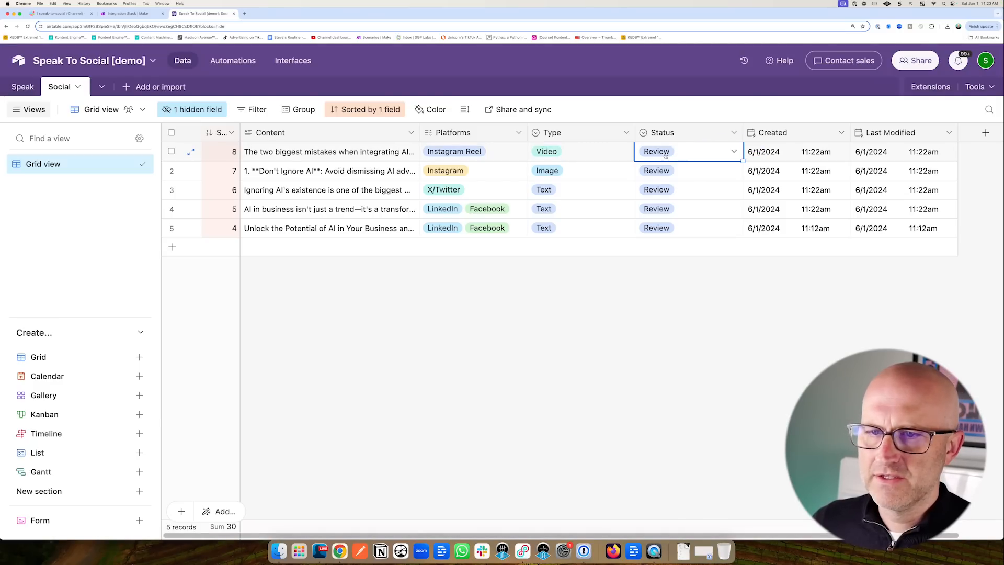
left_click(686, 155)
left_click(623, 265)
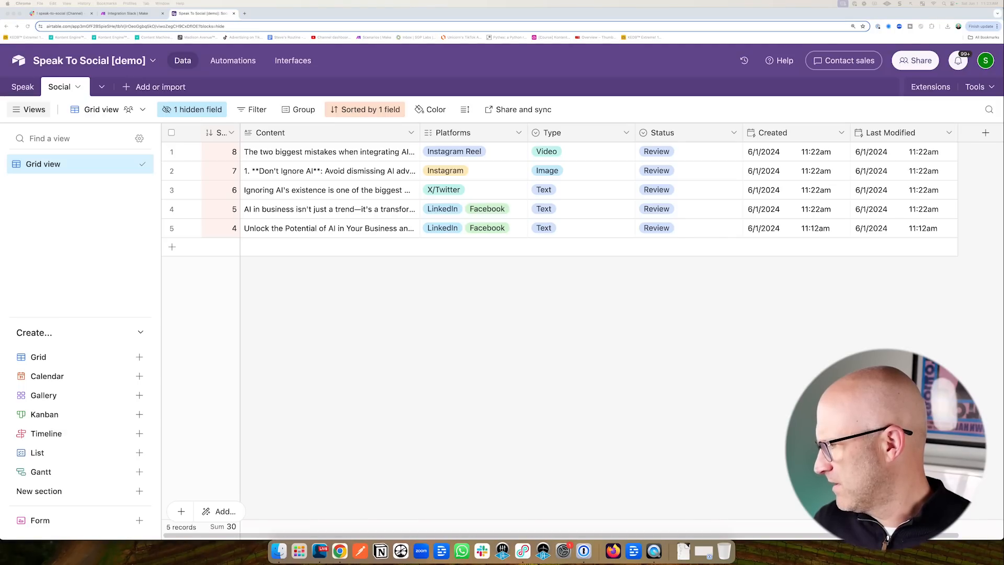
Rename the Grid view to Approve and duplicate it into Publish and Published views.
double_click(58, 165)
type("Appr")
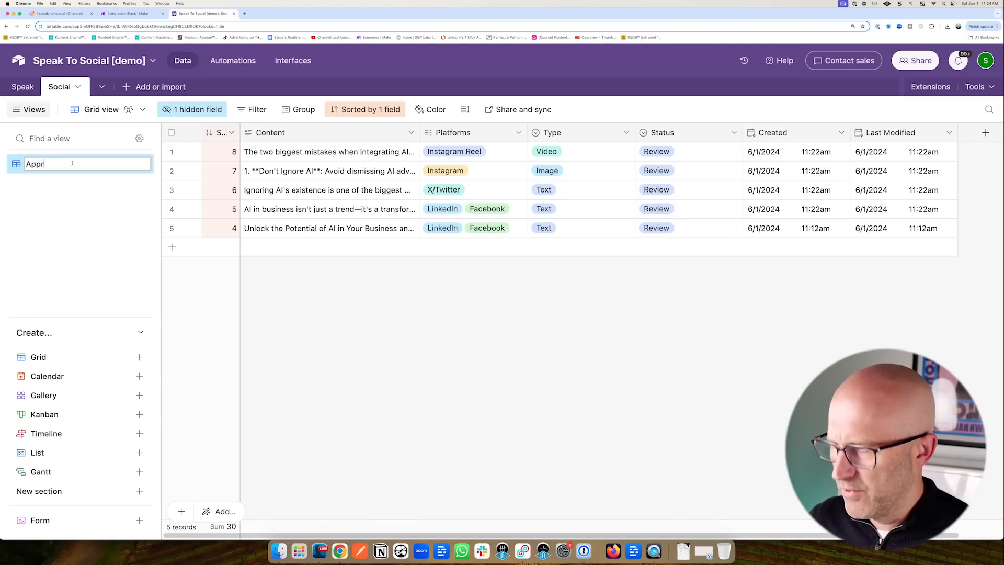
type("ove")
key("Return")
right_click(65, 167)
left_click(188, 222)
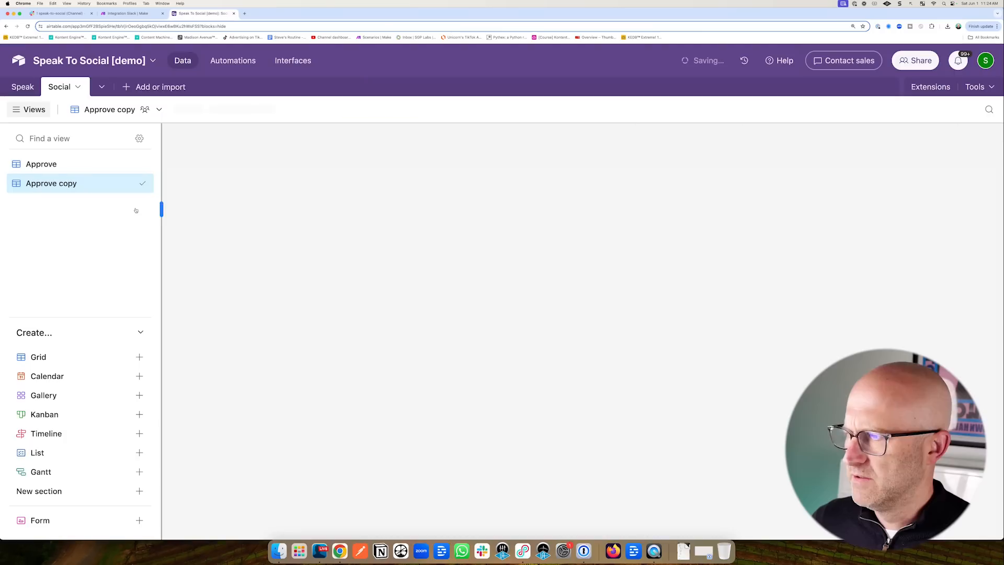
double_click(88, 186)
type("Publish")
key("Return")
right_click(89, 184)
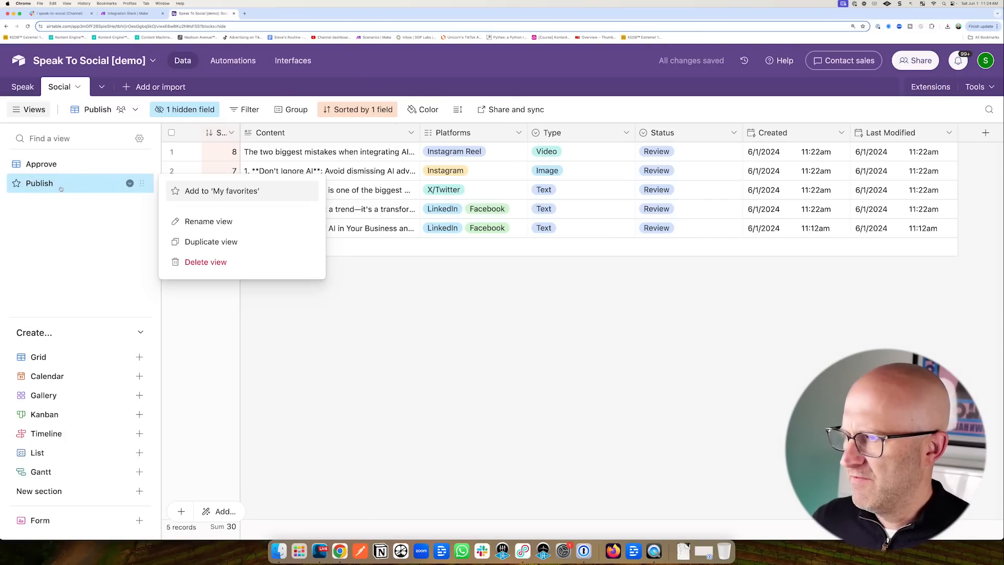
double_click(72, 208)
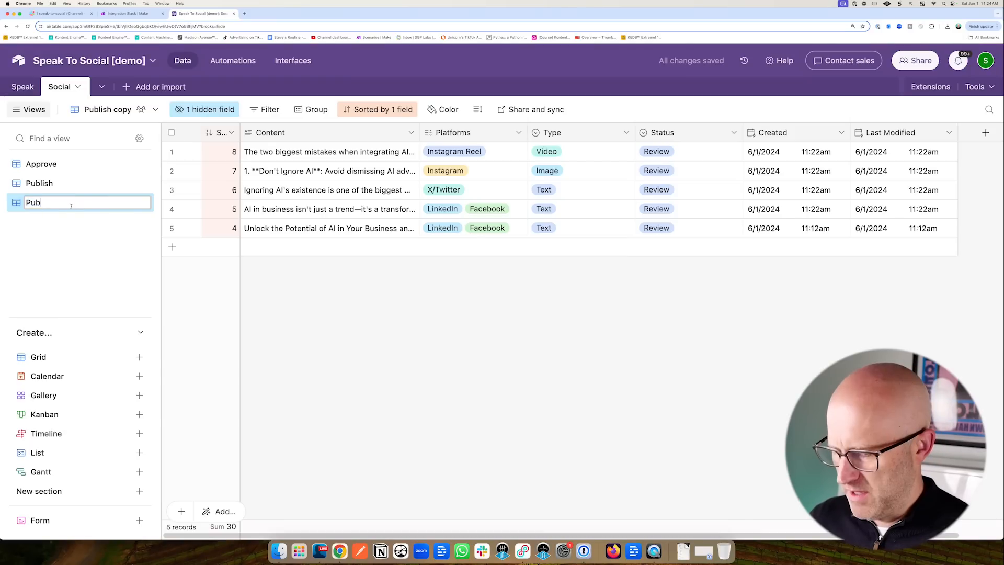
type("Published")
key("Return")
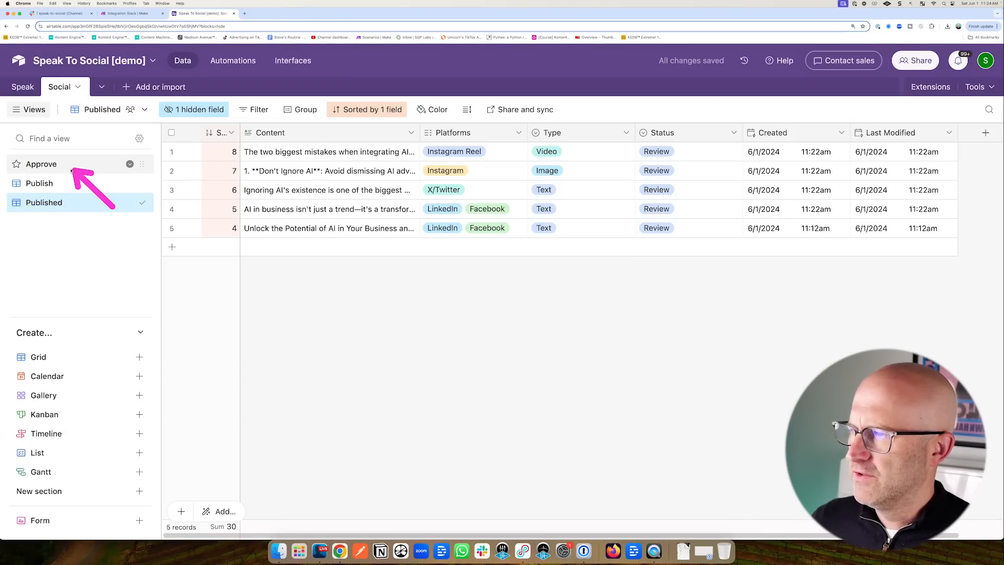
Filter the Approve view to show only records whose Status is Review.
left_click(46, 165)
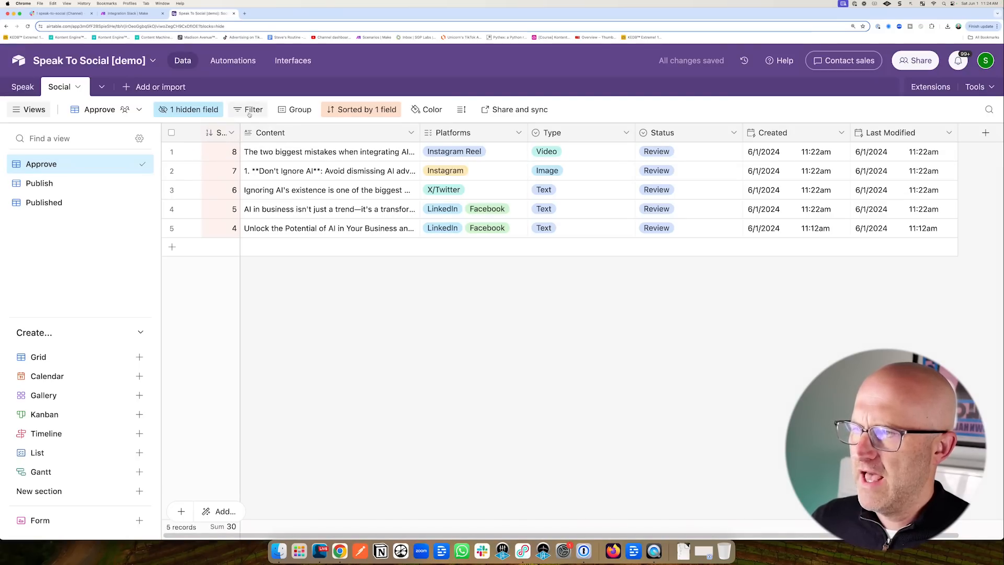
left_click(248, 110)
left_click(265, 152)
left_click(319, 154)
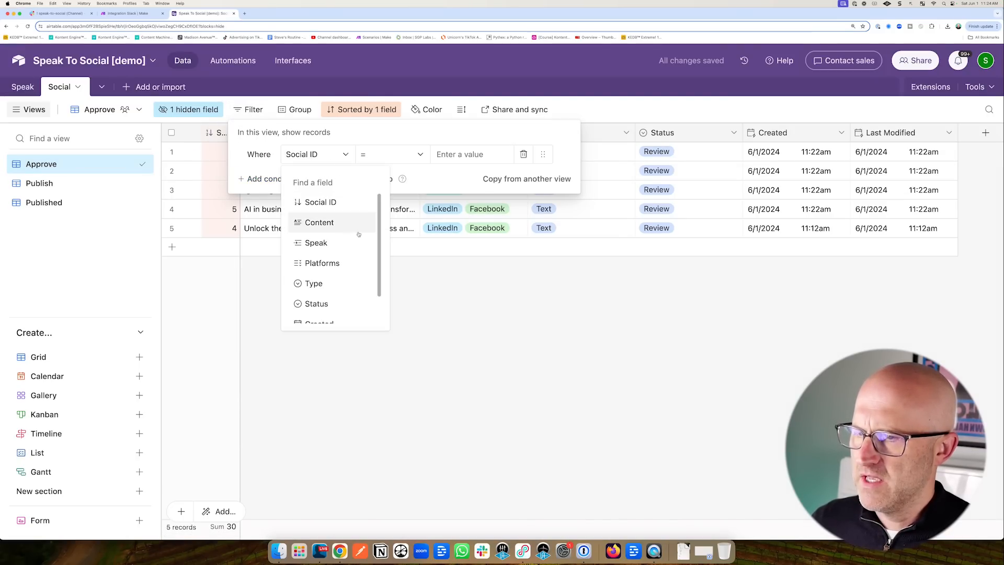
left_click(317, 304)
left_click(471, 155)
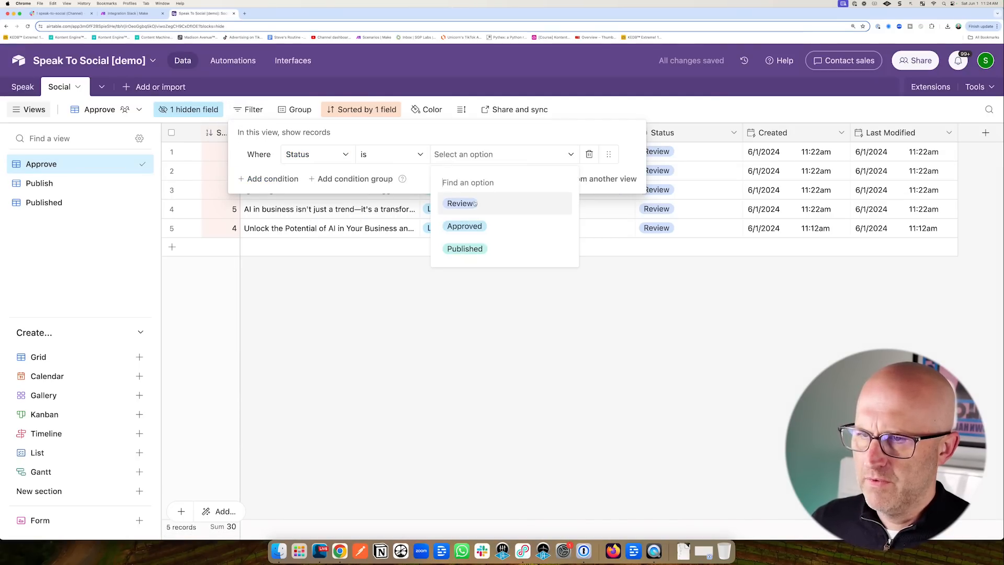
left_click(461, 202)
Filter the Publish view to Status Approved and add a Status filter to the Published view.
left_click(39, 183)
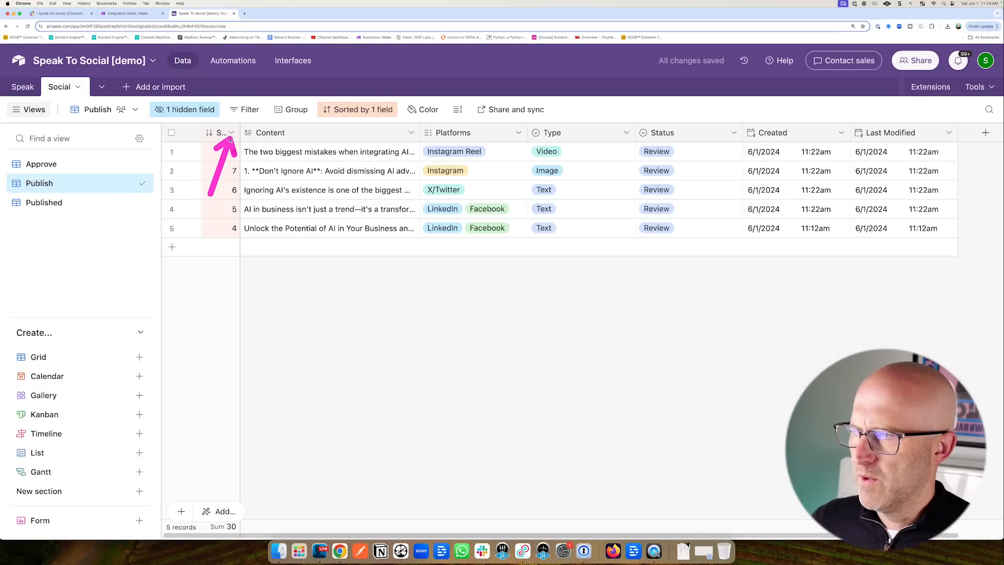
left_click(248, 109)
left_click(266, 152)
left_click(312, 154)
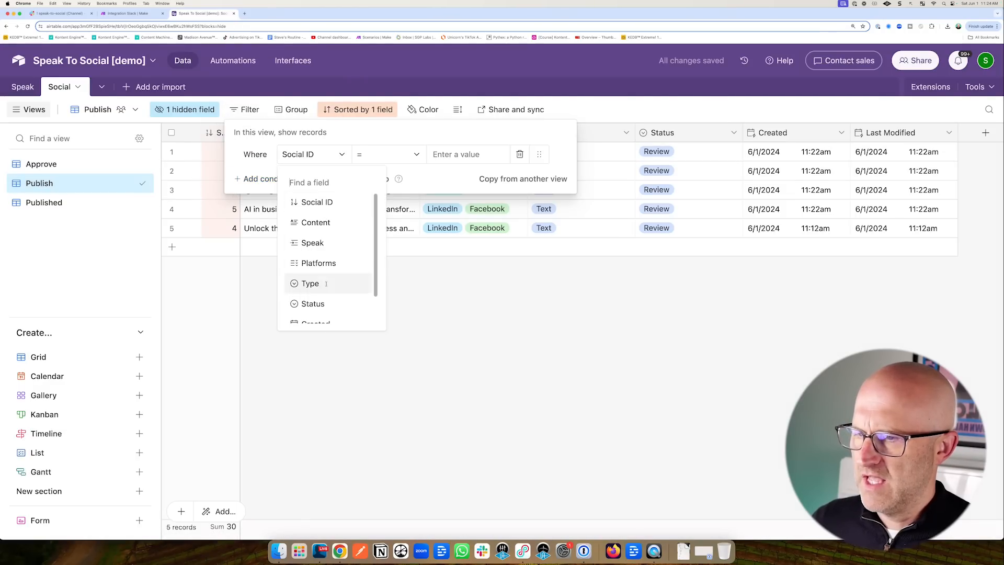
left_click(317, 303)
left_click(453, 163)
left_click(461, 226)
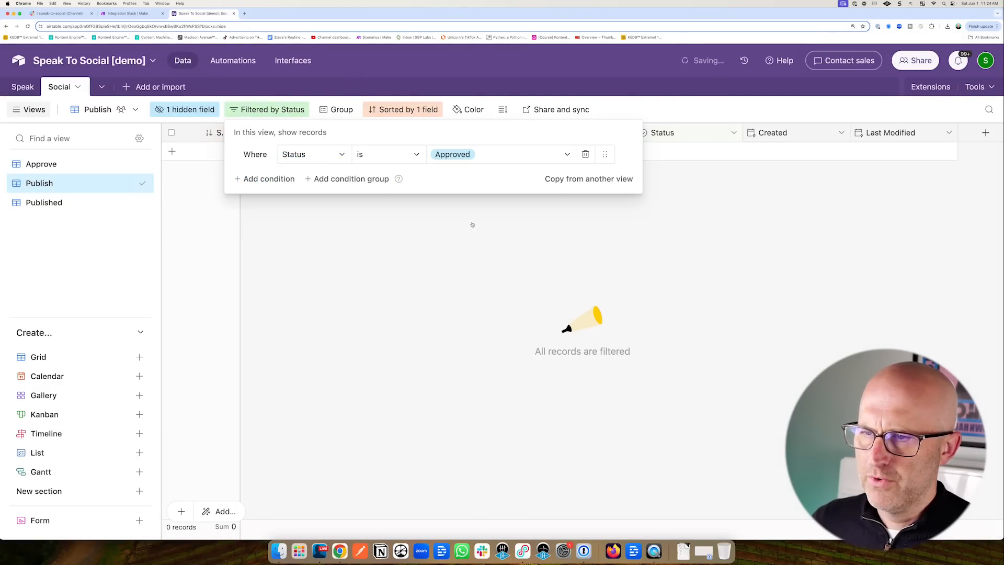
left_click(44, 203)
left_click(78, 203)
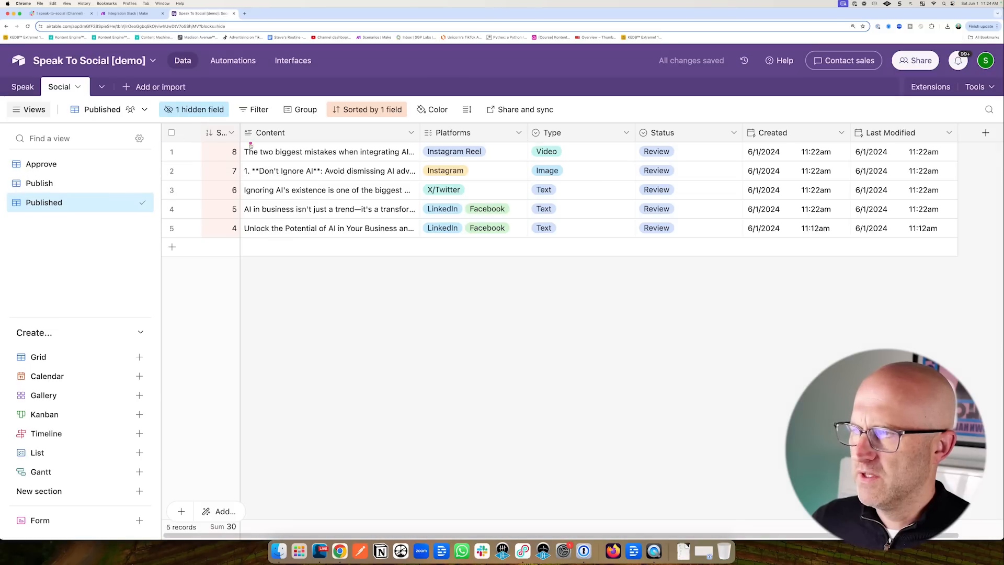
left_click(259, 111)
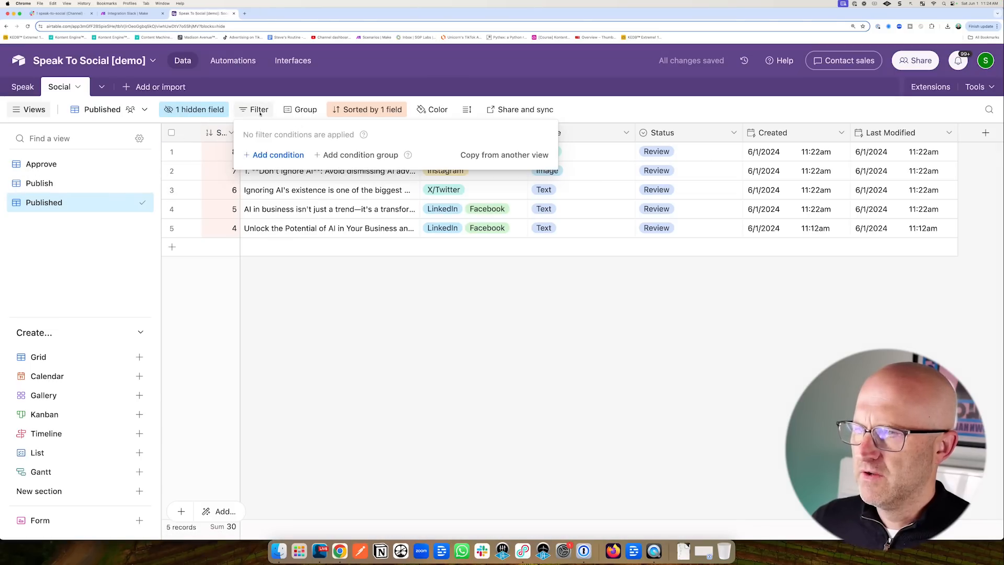
left_click(277, 156)
Mark the first post in the Approve view as Approved, then check the Publish and Published views.
left_click(42, 164)
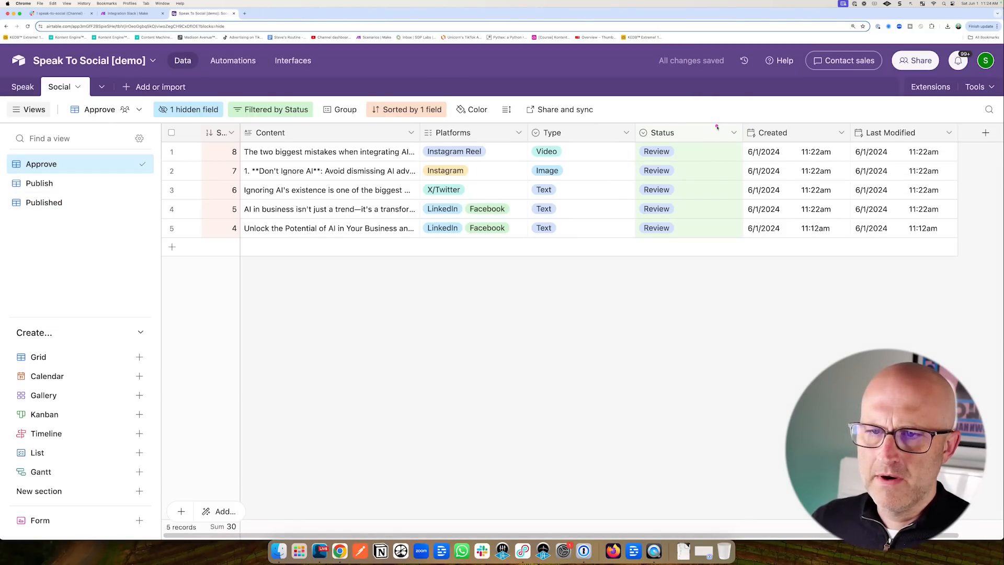
left_click(685, 151)
left_click(686, 151)
left_click(664, 233)
left_click(49, 185)
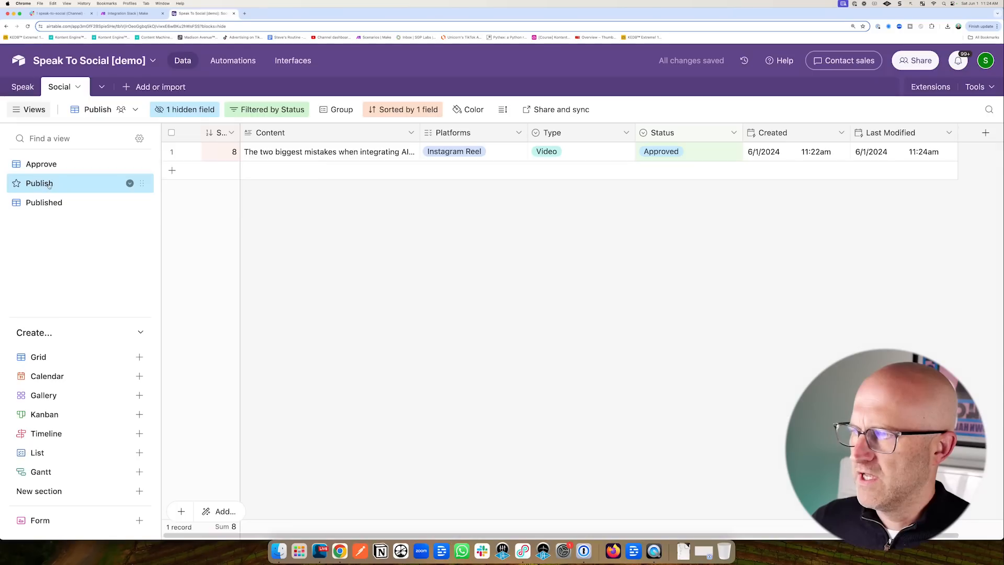
left_click(47, 203)
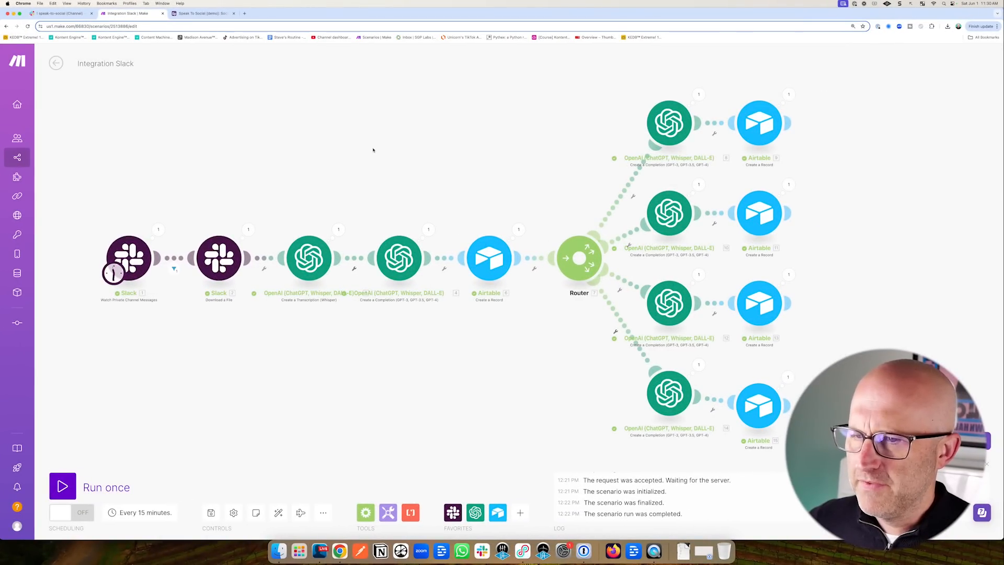
Show the four Review posts in the Speak To Social base's Approve view.
left_click_drag(375, 155, 375, 174)
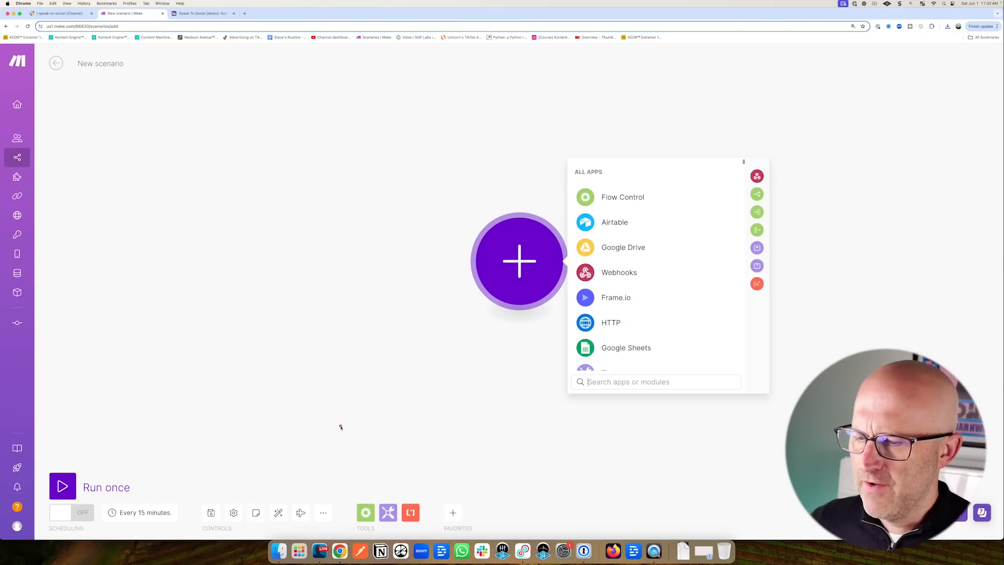
Import the blueprint (1).json file into the new scenario and save.
left_click(324, 513)
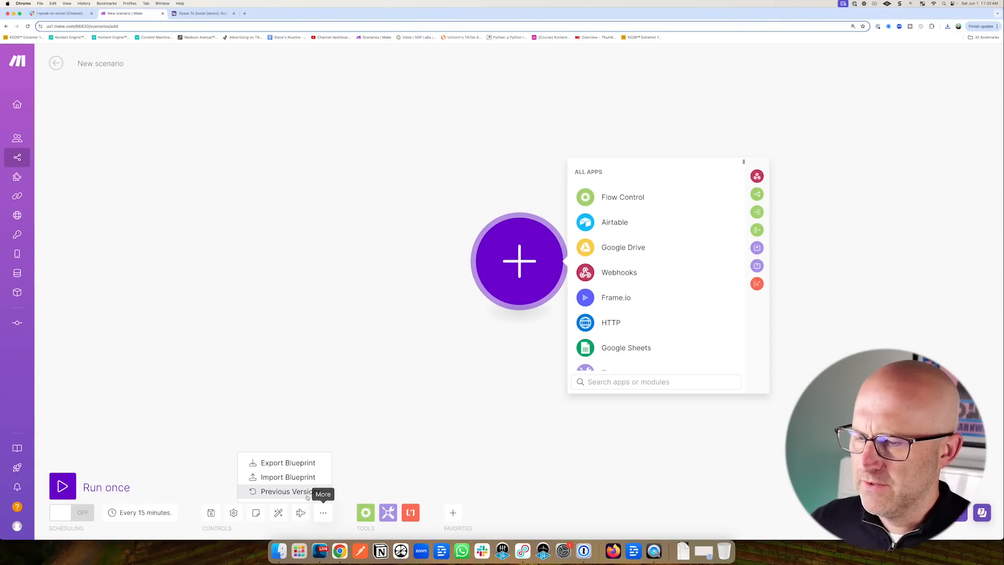
left_click(283, 477)
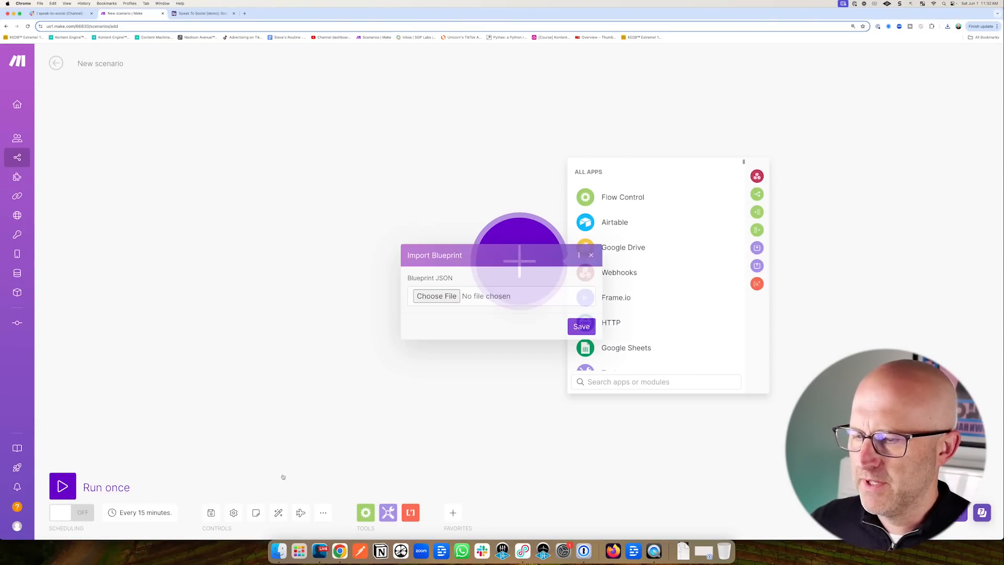
left_click(440, 298)
double_click(332, 217)
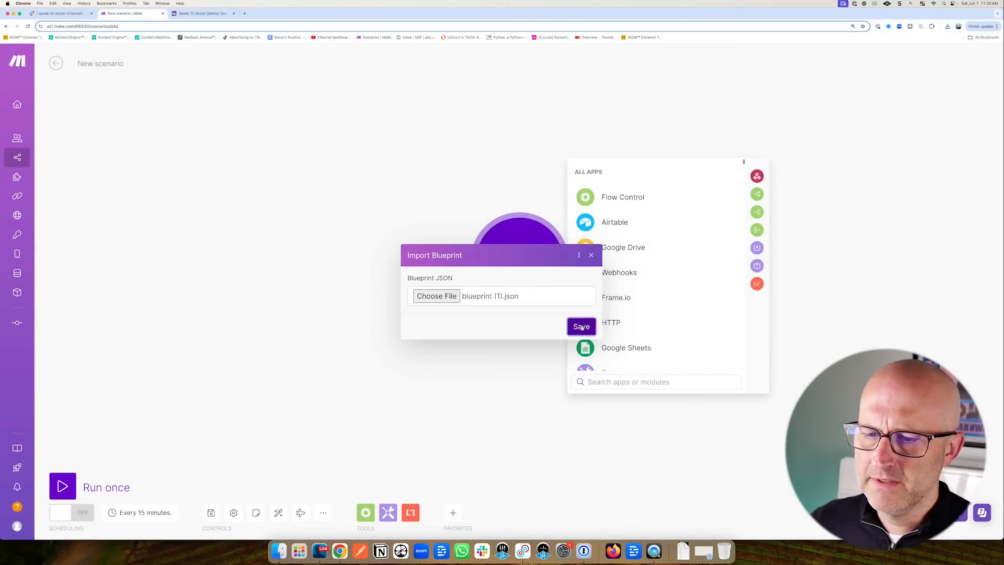
left_click(582, 328)
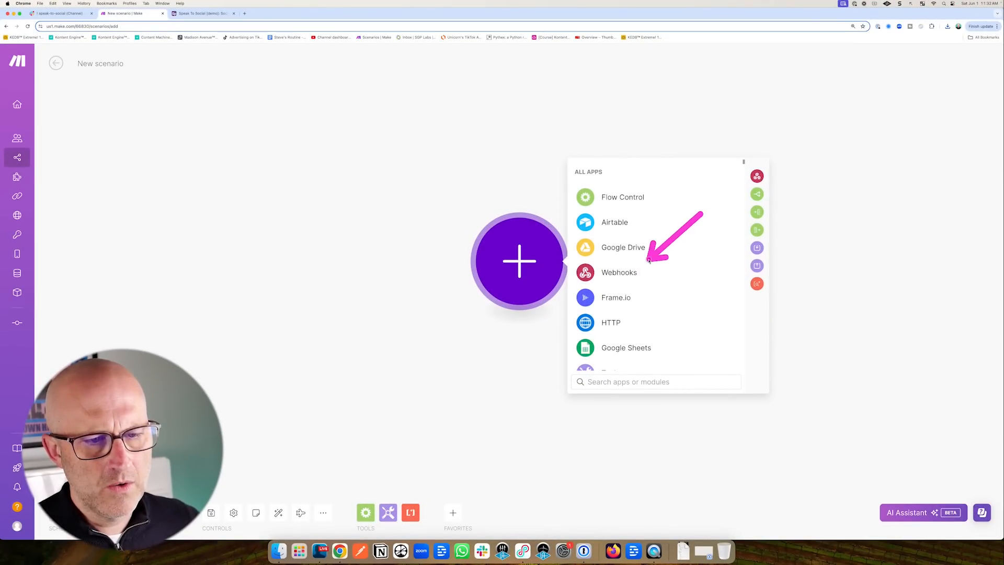
Add a Custom webhook trigger with a newly created webhook, then go back to Airtable's automations.
left_click(613, 272)
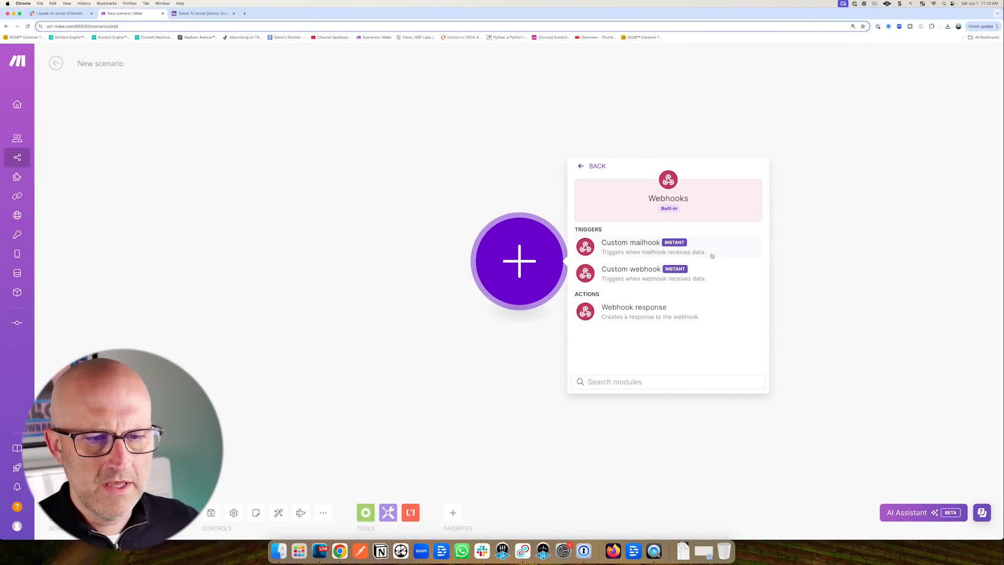
left_click(636, 272)
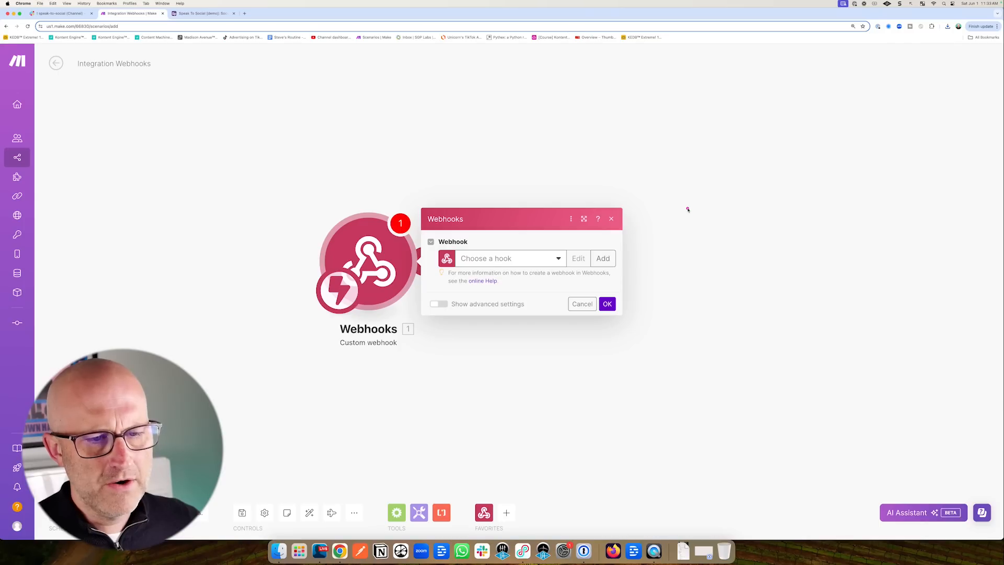
left_click(609, 261)
left_click(803, 335)
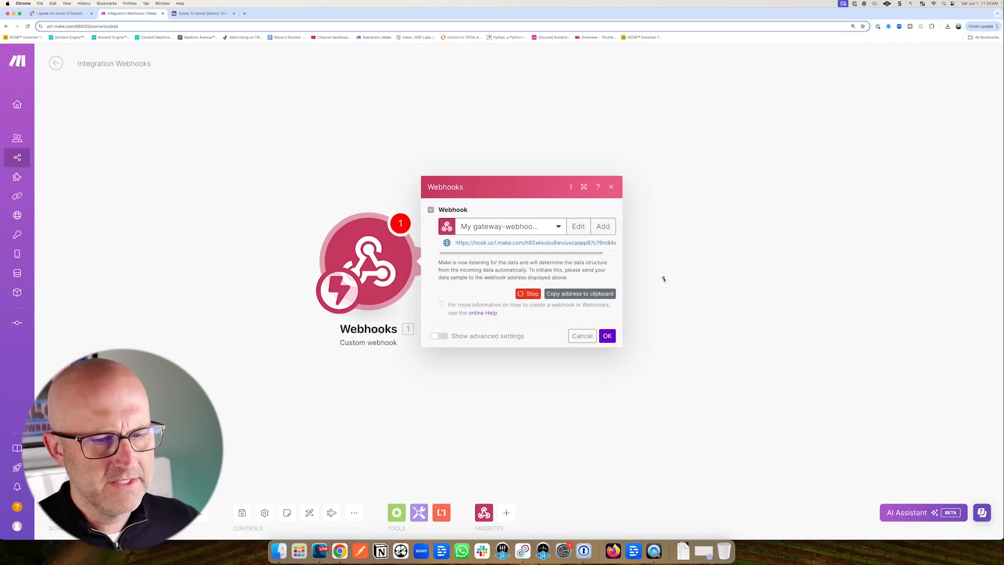
left_click(608, 336)
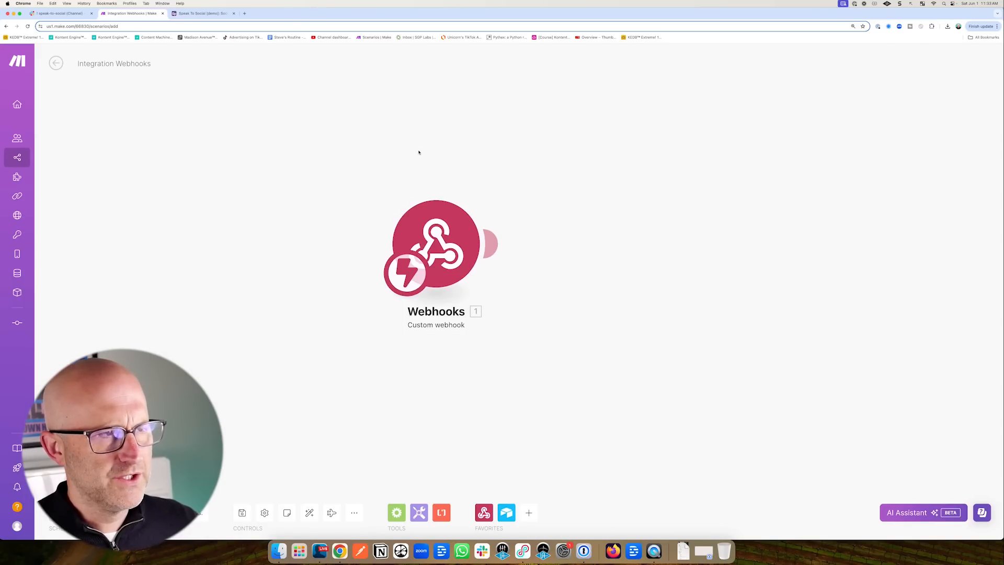
left_click(199, 16)
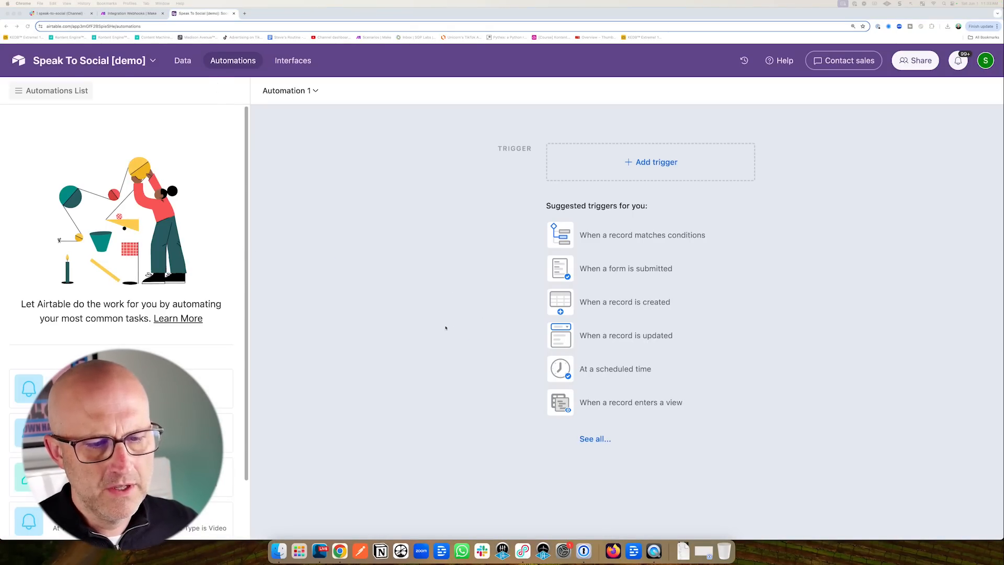
Set Automation 1 to trigger on a schedule every 1 day at 8:00am.
left_click(562, 369)
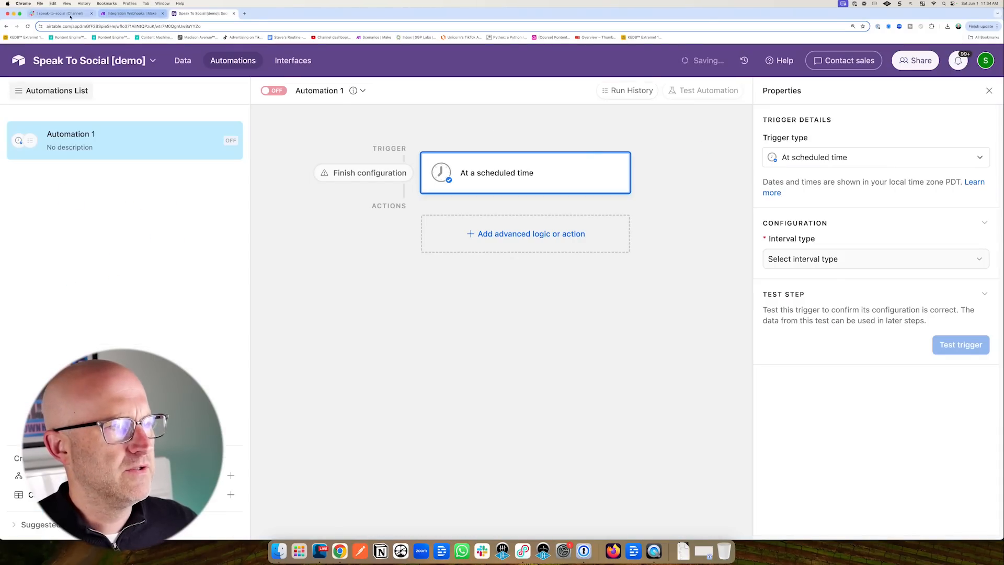
left_click(183, 60)
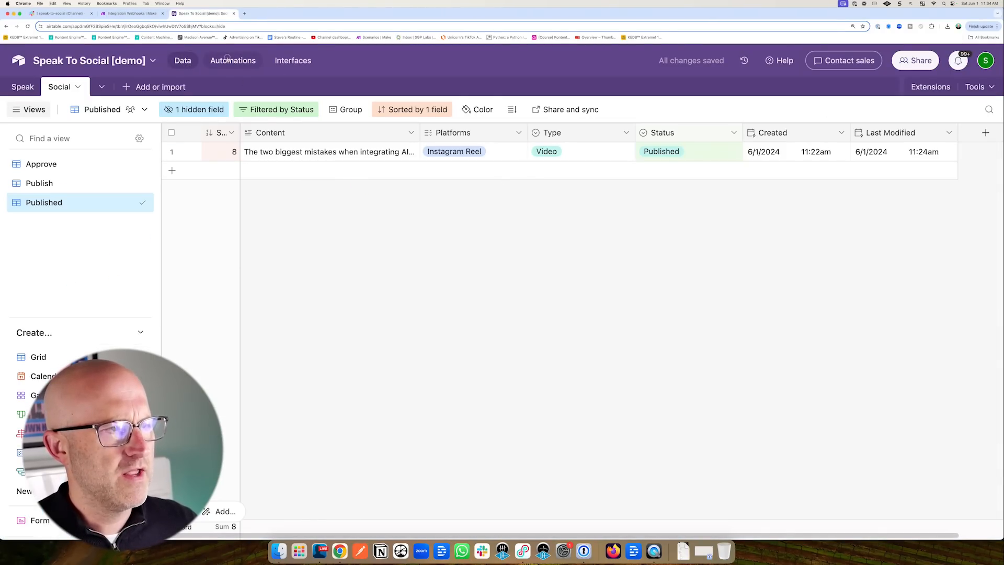
left_click(227, 59)
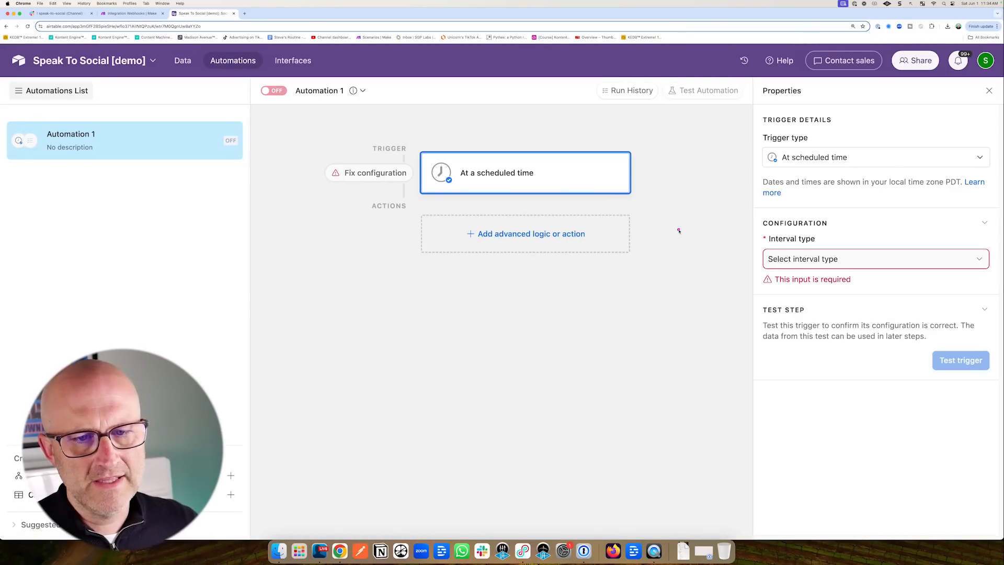
left_click(787, 260)
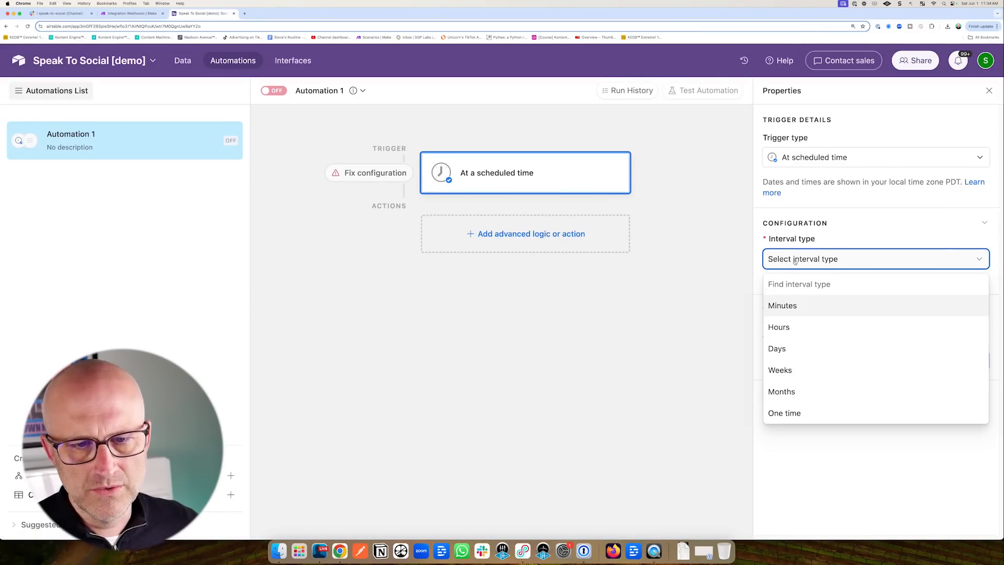
left_click(783, 350)
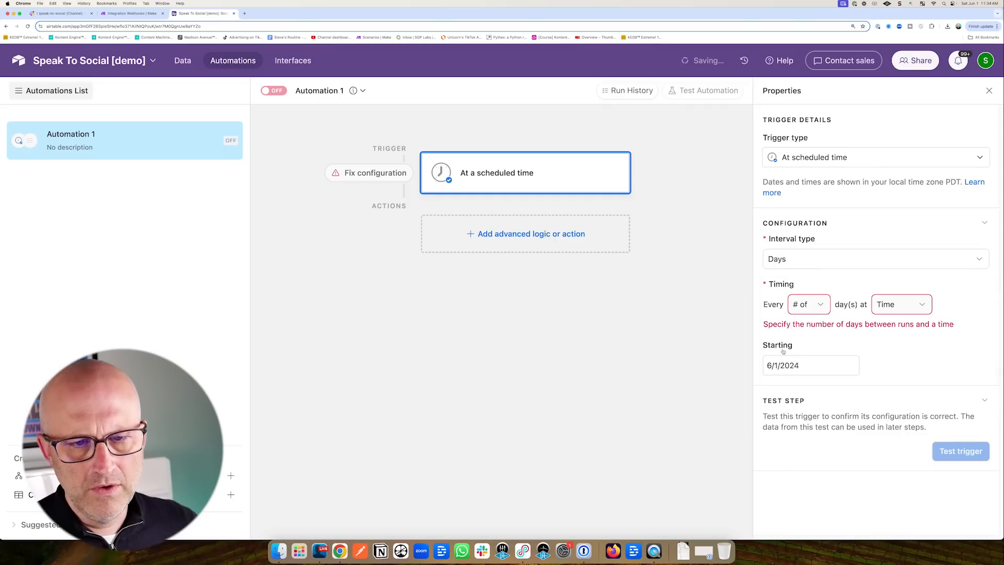
left_click(885, 307)
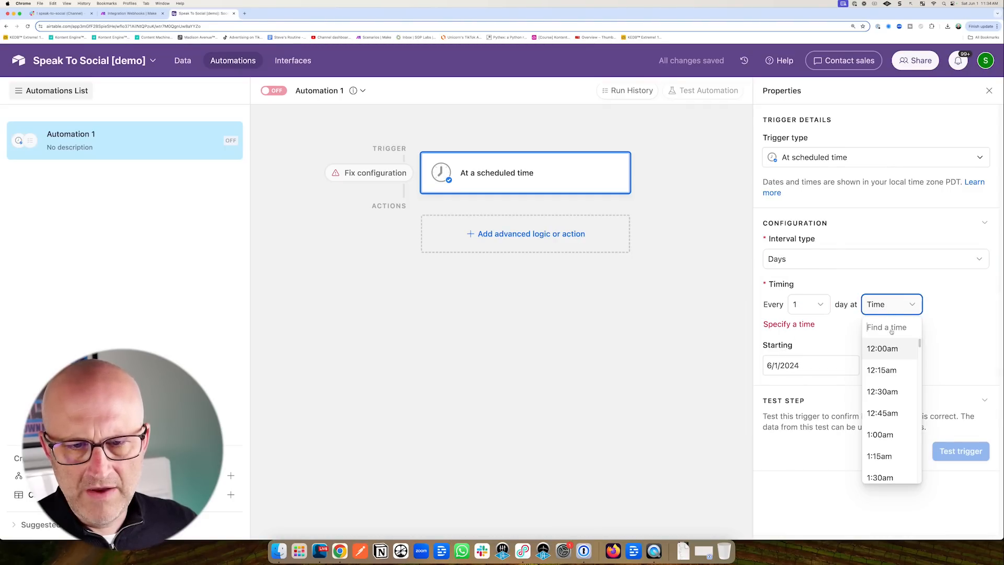
scroll(897, 431, "down", 5)
scroll(903, 434, "down", 8)
left_click(891, 441)
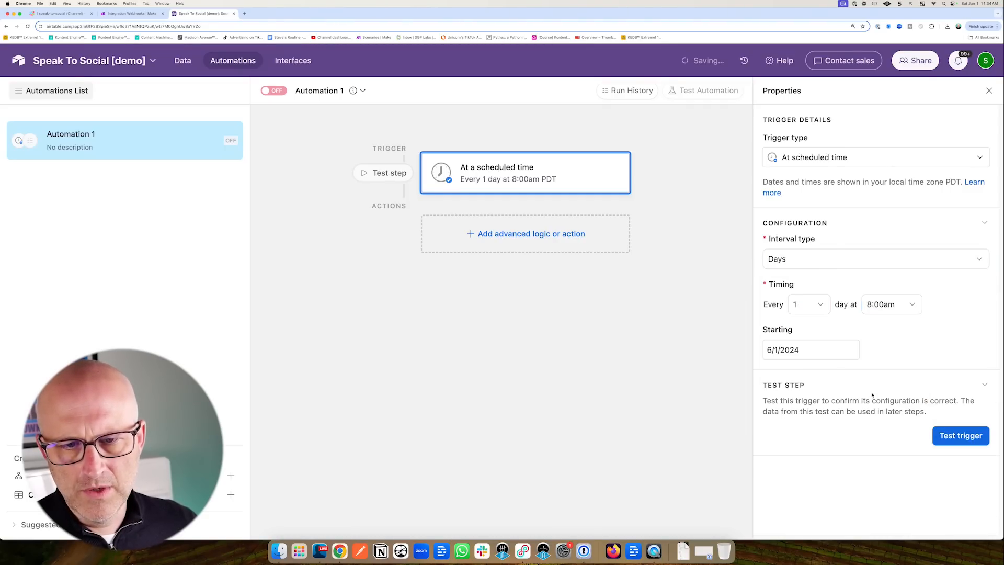
Add a Find records action that searches the Social table.
left_click_drag(337, 260, 380, 245)
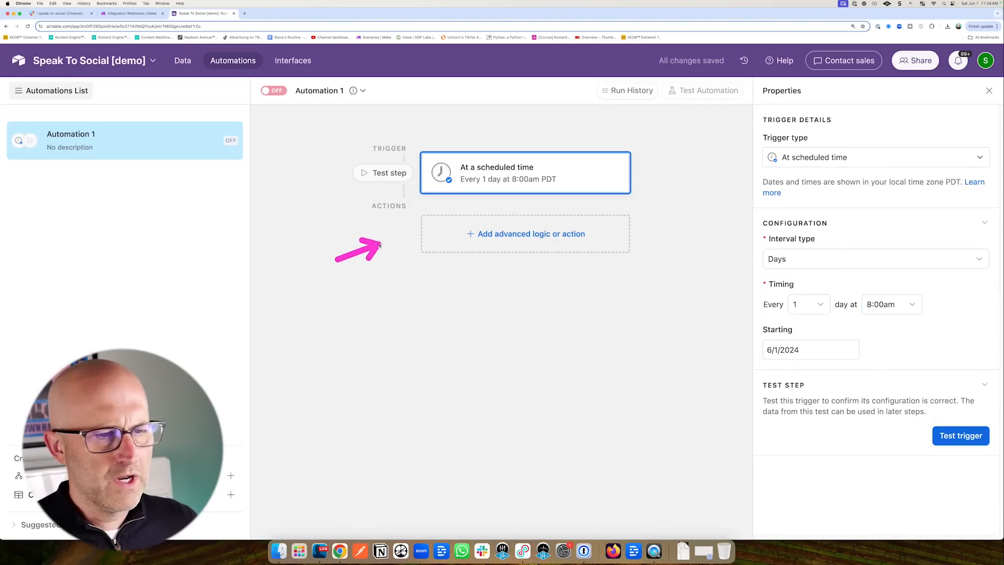
left_click(509, 238)
left_click_drag(550, 433, 510, 456)
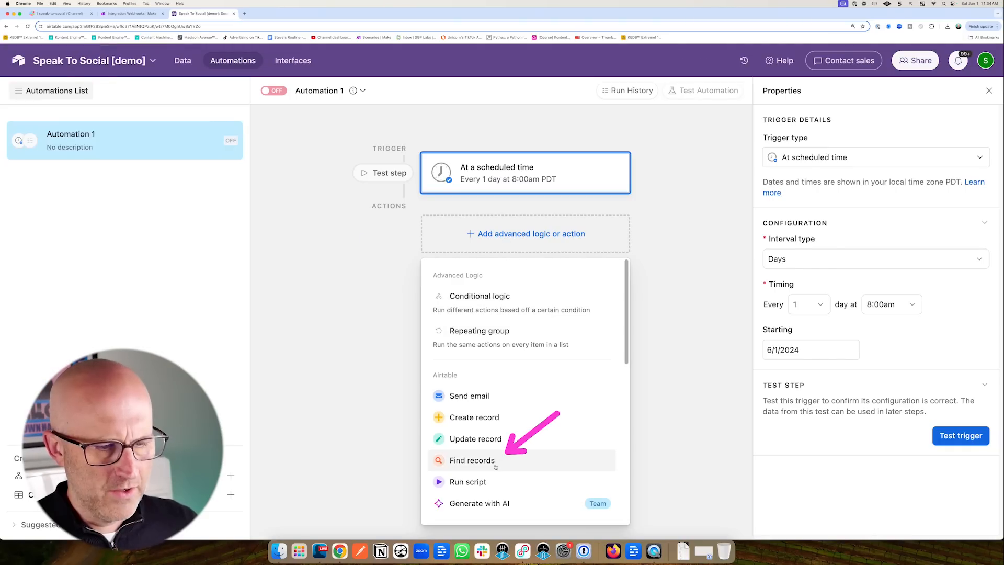
left_click(510, 459)
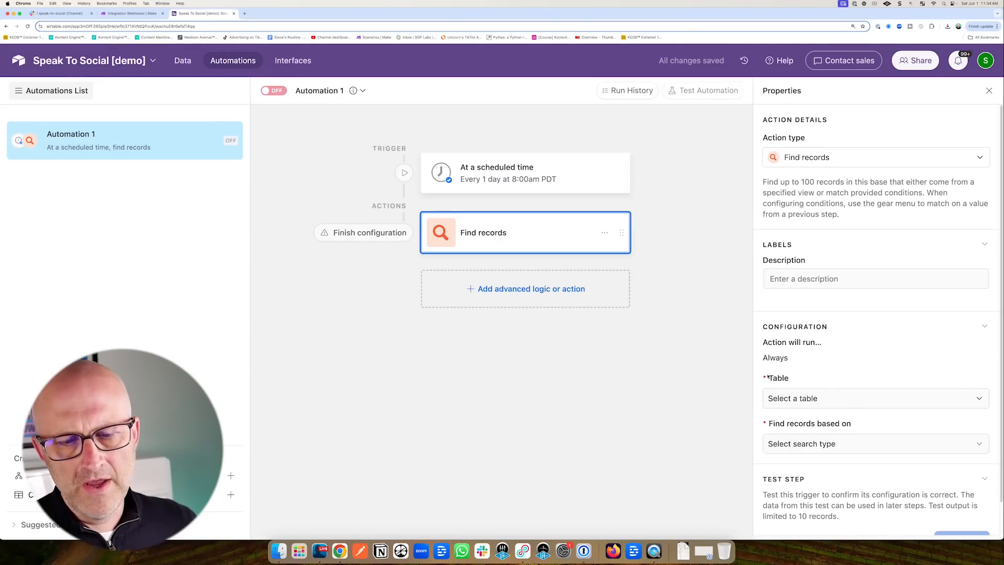
left_click(790, 400)
left_click_drag(831, 427, 805, 453)
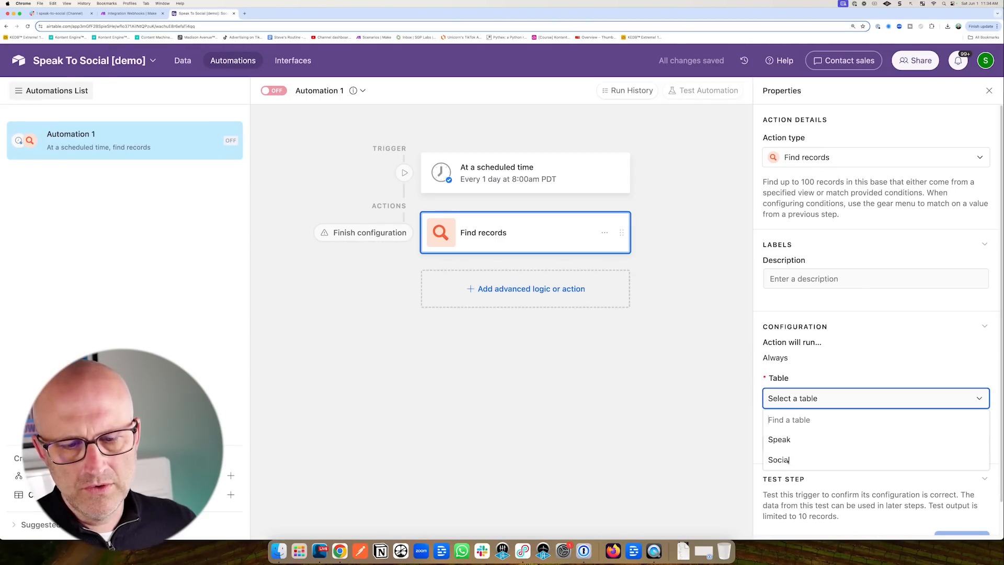
left_click(788, 460)
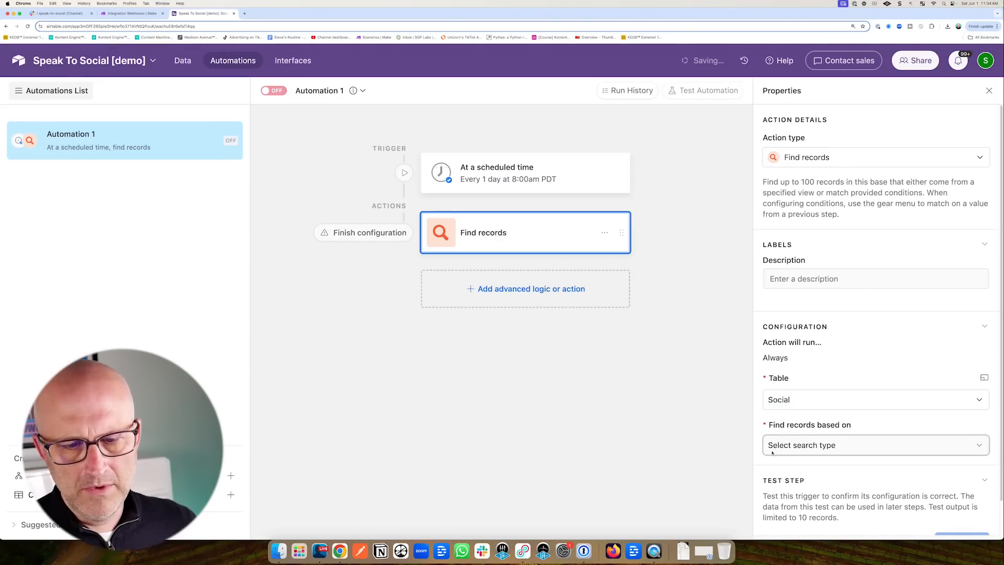
Make the search find records by condition where Status is Approved.
left_click(799, 447)
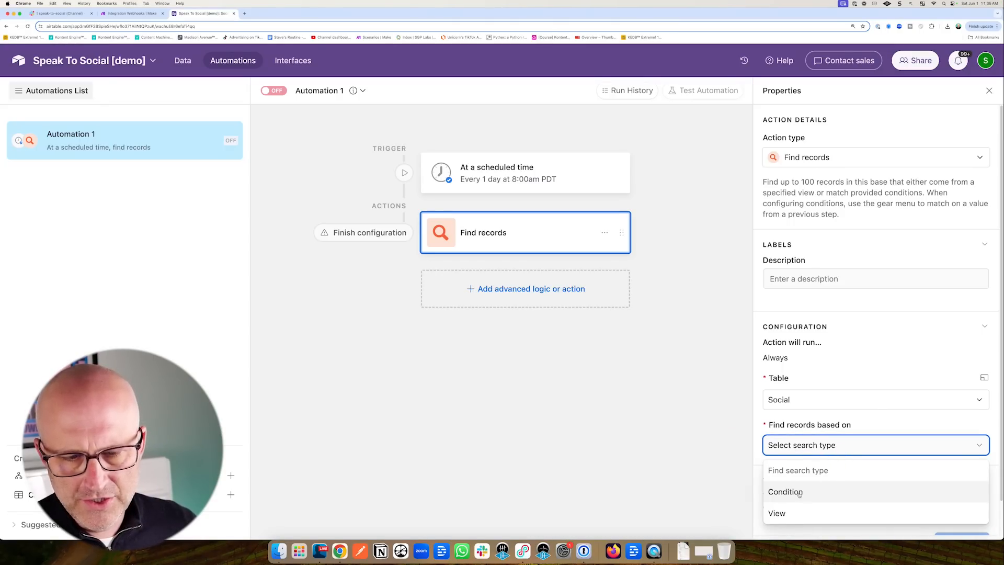
left_click(799, 492)
scroll(837, 445, "down", 3)
left_click_drag(867, 382, 834, 408)
left_click(812, 410)
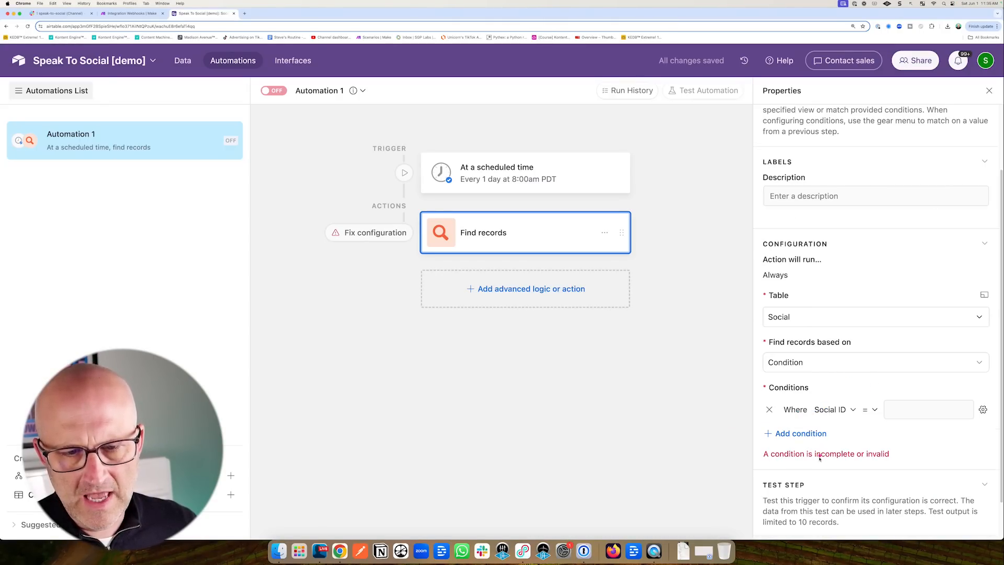
left_click(832, 410)
left_click(847, 361)
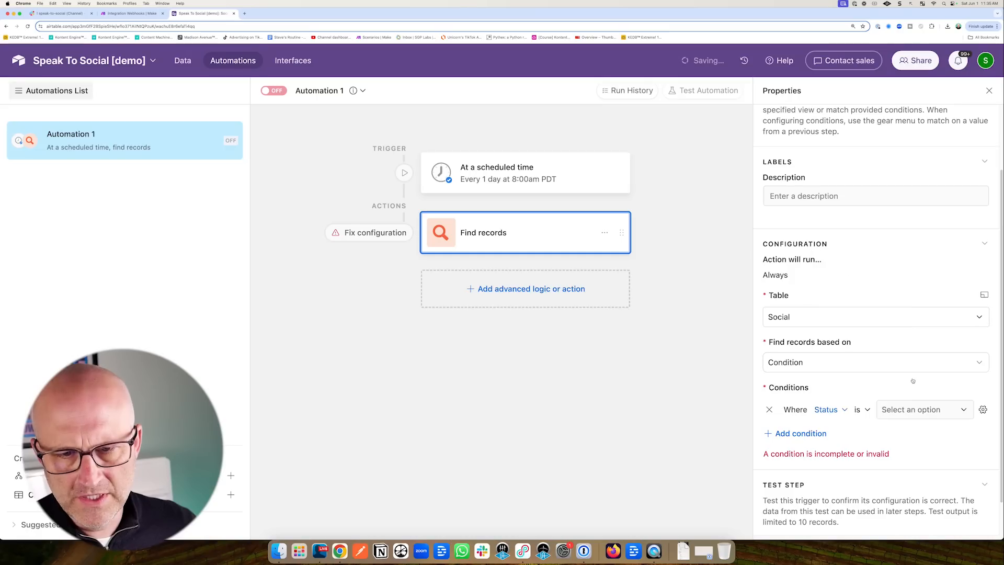
left_click(920, 410)
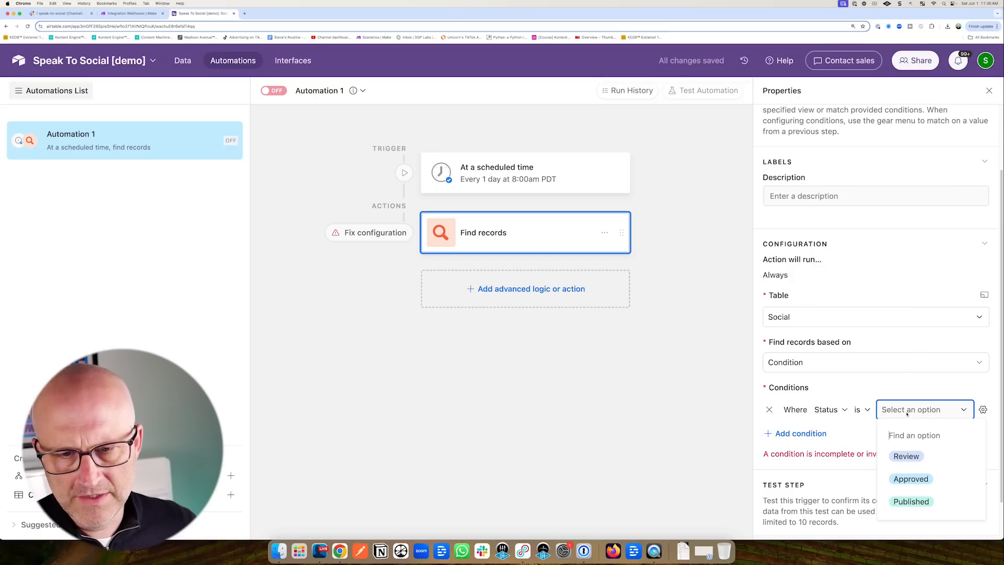
left_click(918, 482)
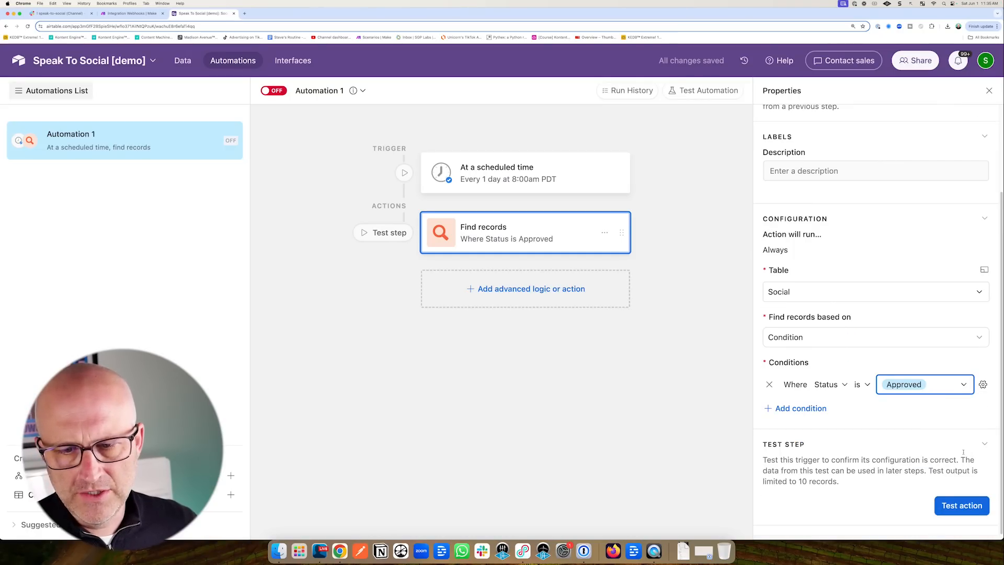
Test the Find records step, then return to the table data.
left_click(963, 506)
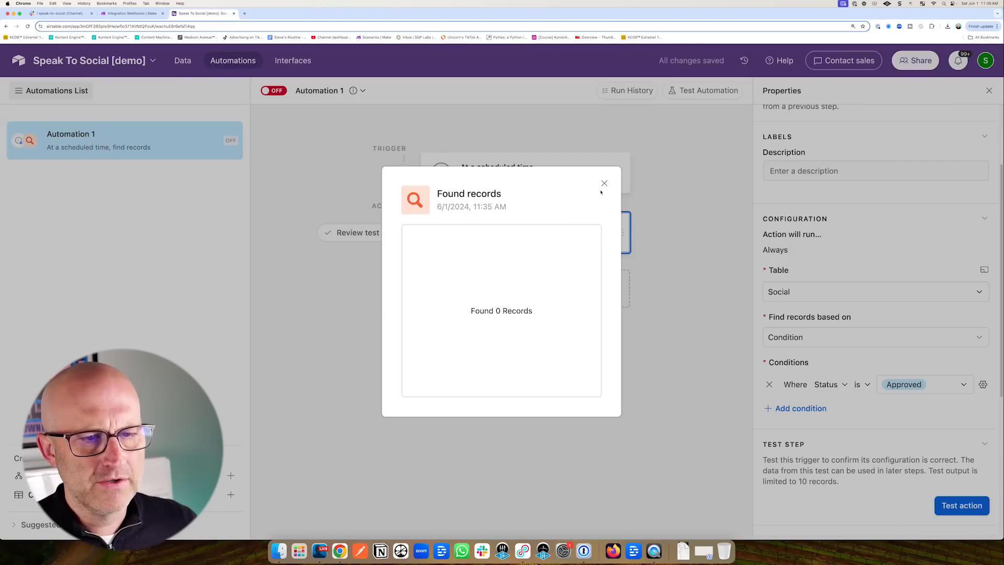
left_click(604, 184)
left_click(185, 62)
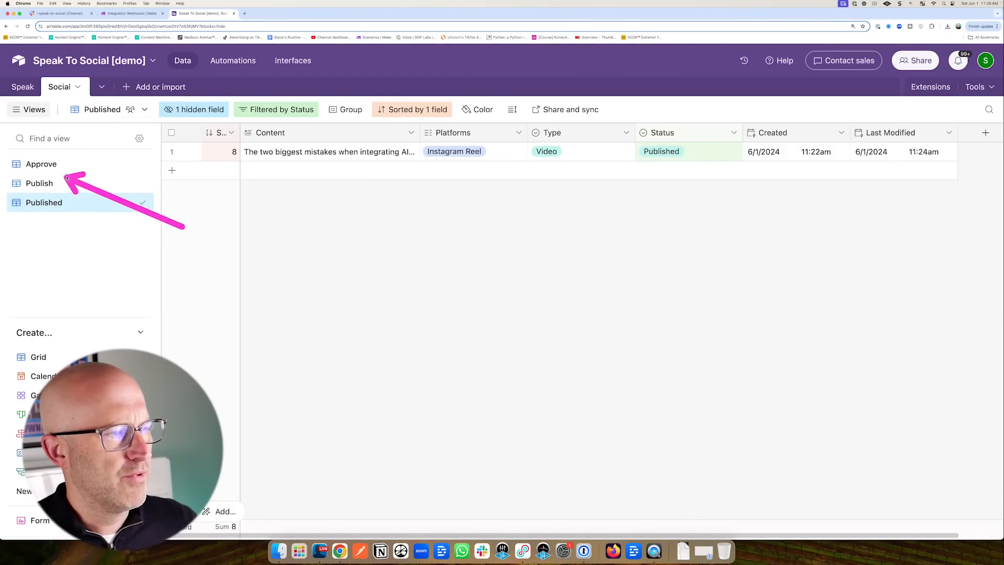
In the Published view, change the Instagram Reel post's Status back to Review.
left_click(46, 186)
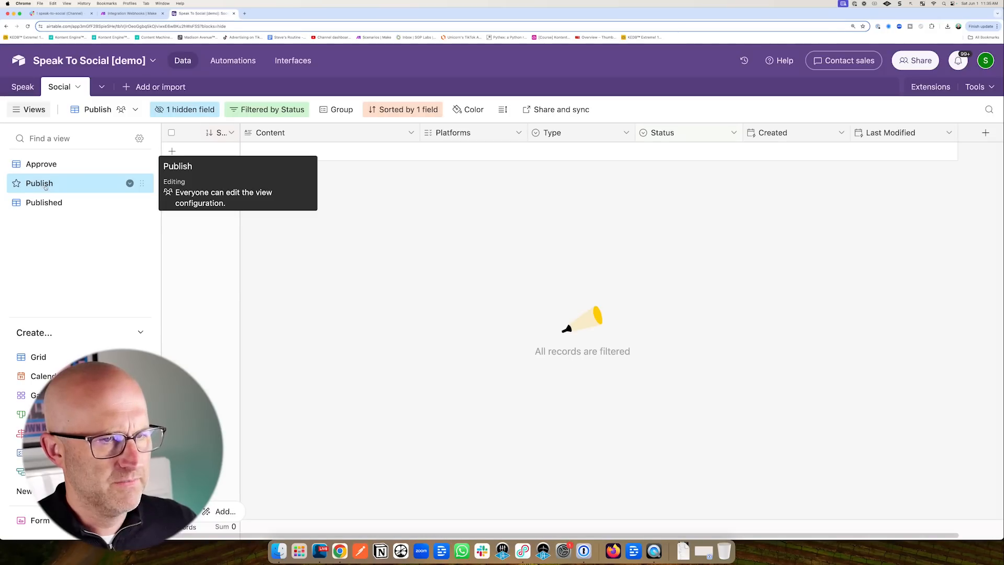
left_click(44, 202)
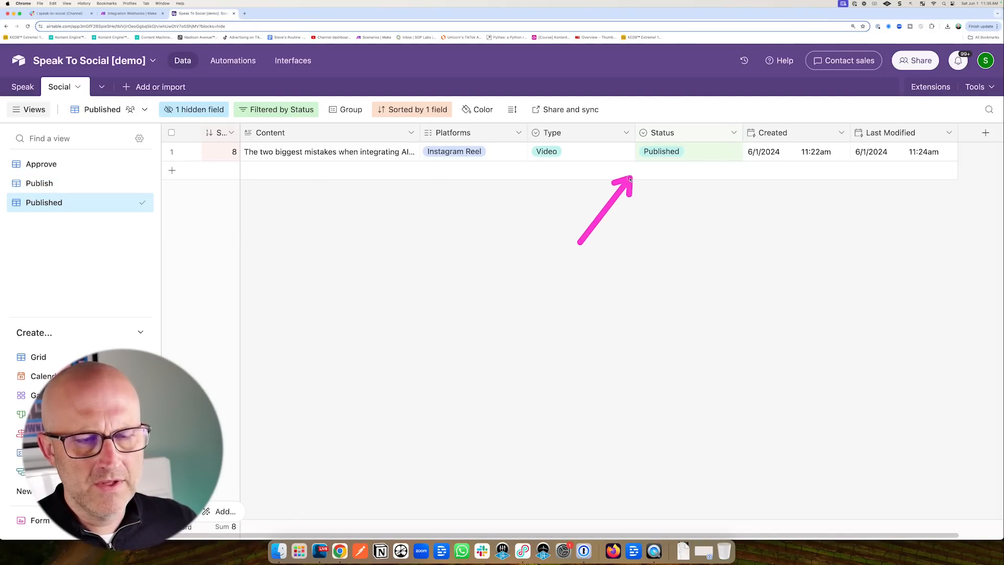
left_click(663, 152)
left_click(663, 152)
left_click(662, 214)
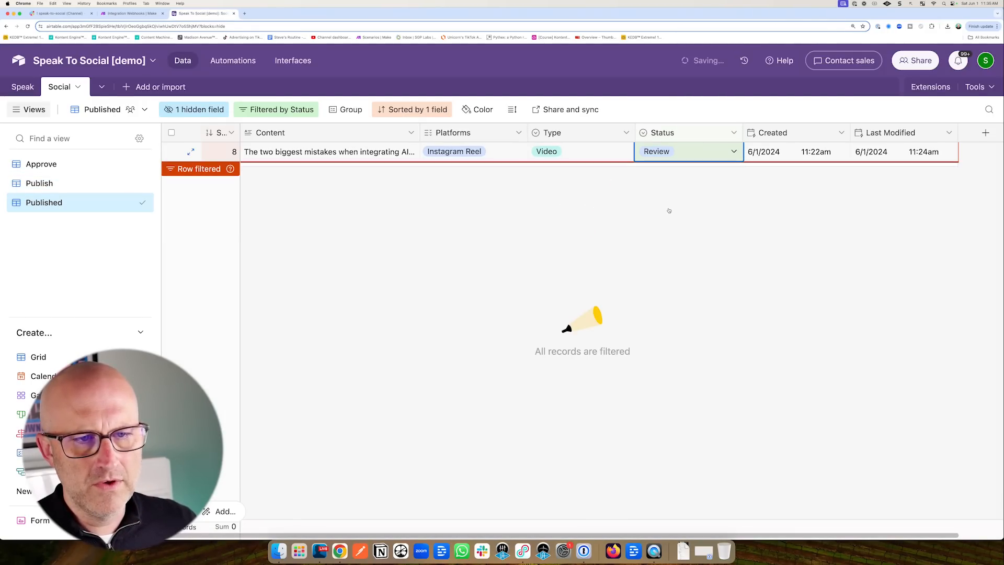
Open the Approve view and expand the third post's Content to read it.
left_click(63, 164)
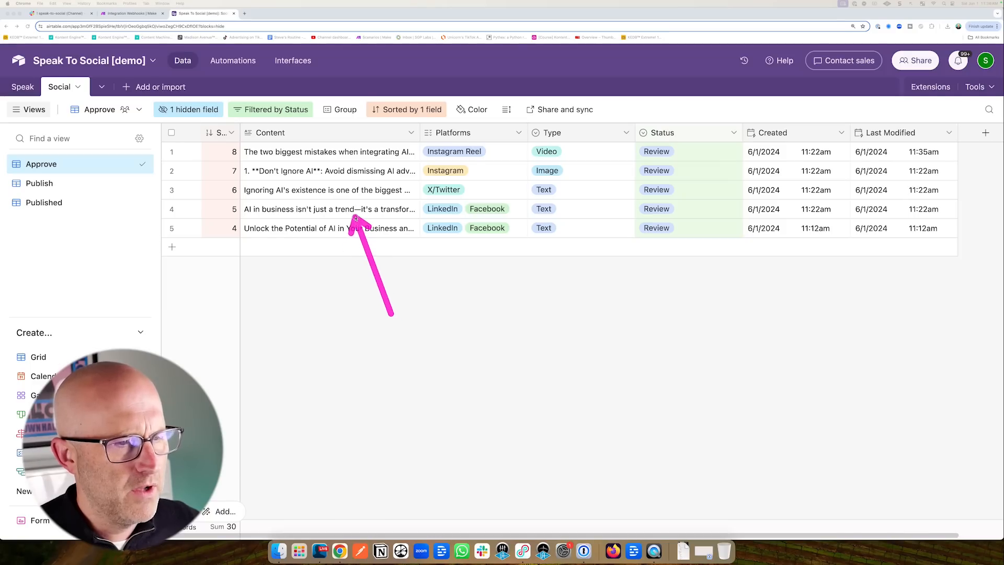
left_click(396, 190)
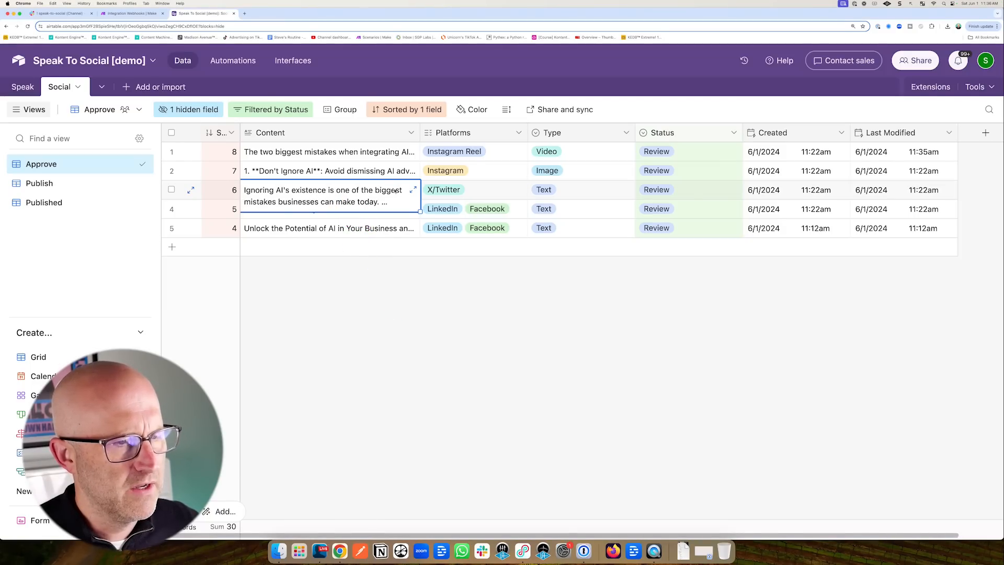
left_click(413, 190)
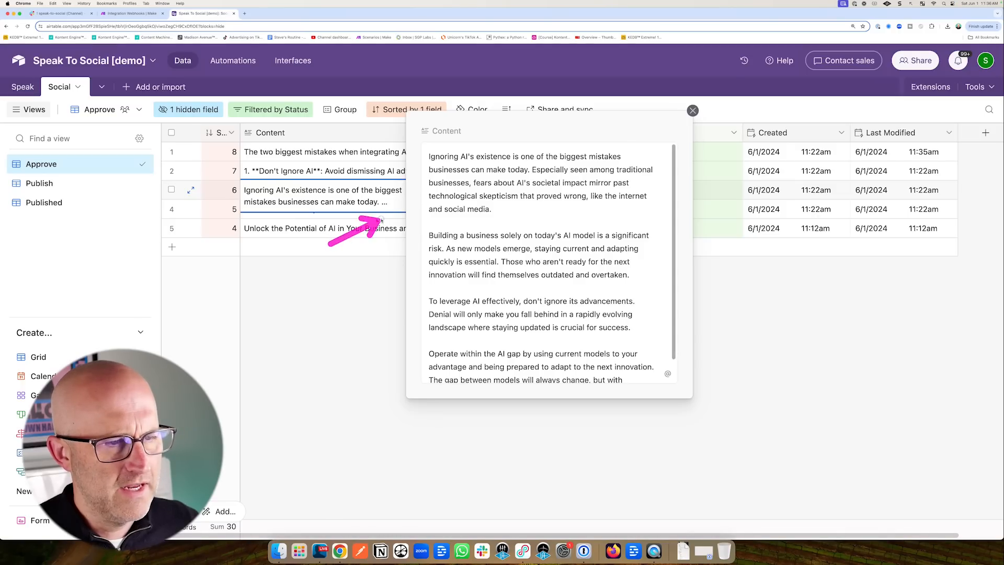
left_click(341, 339)
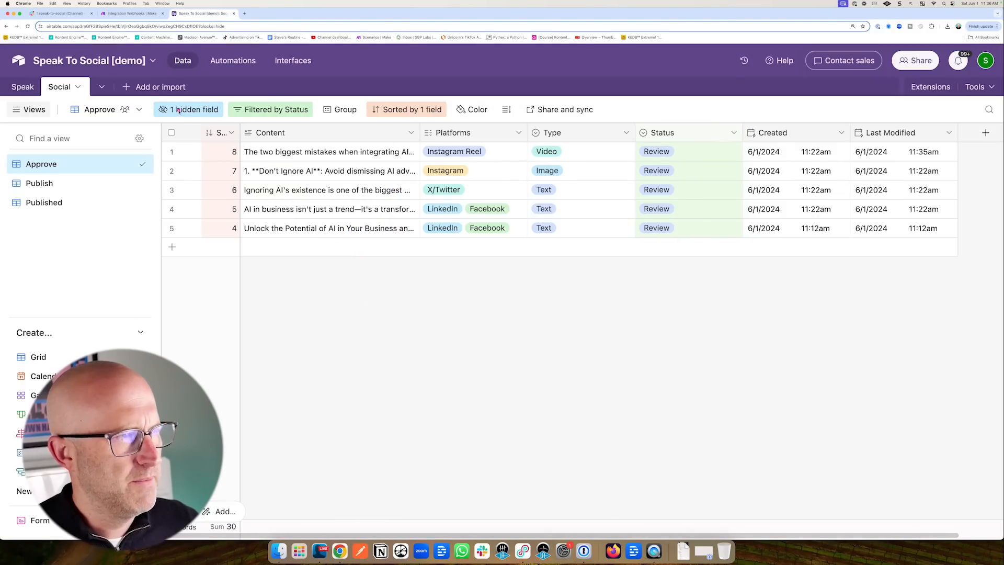
left_click(242, 13)
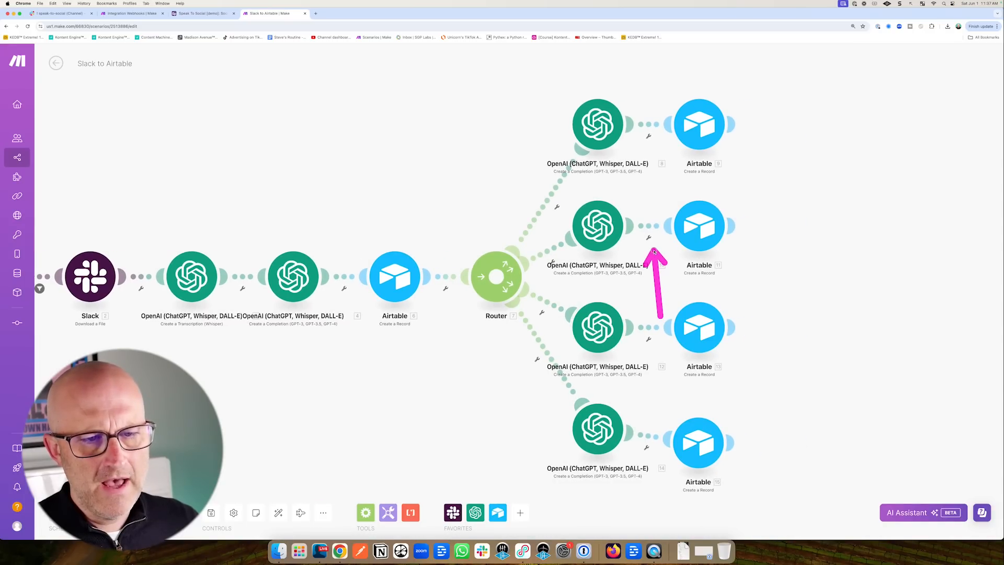
Insert a Text parser Match pattern module on the second router branch's link.
left_click(649, 238)
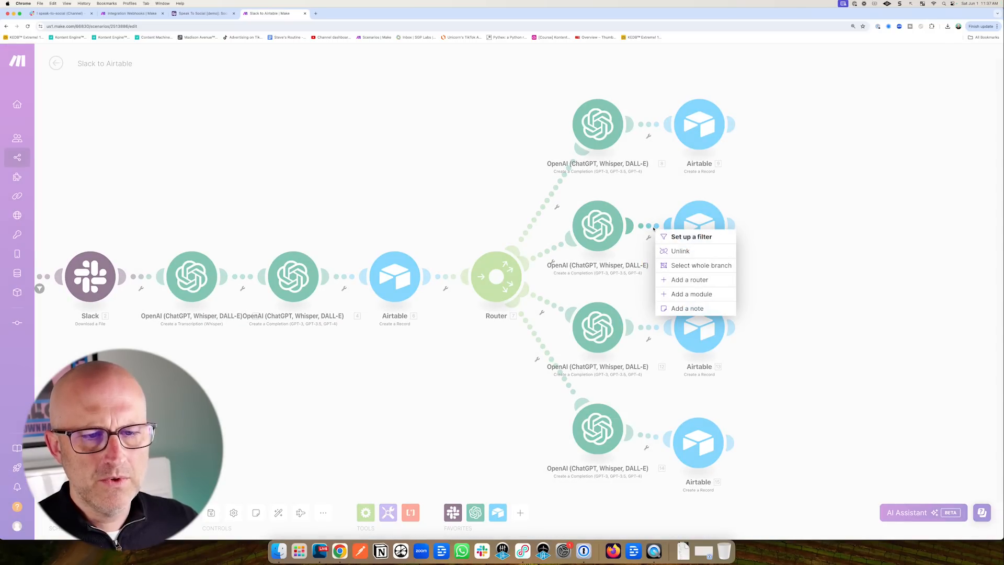
left_click(691, 294)
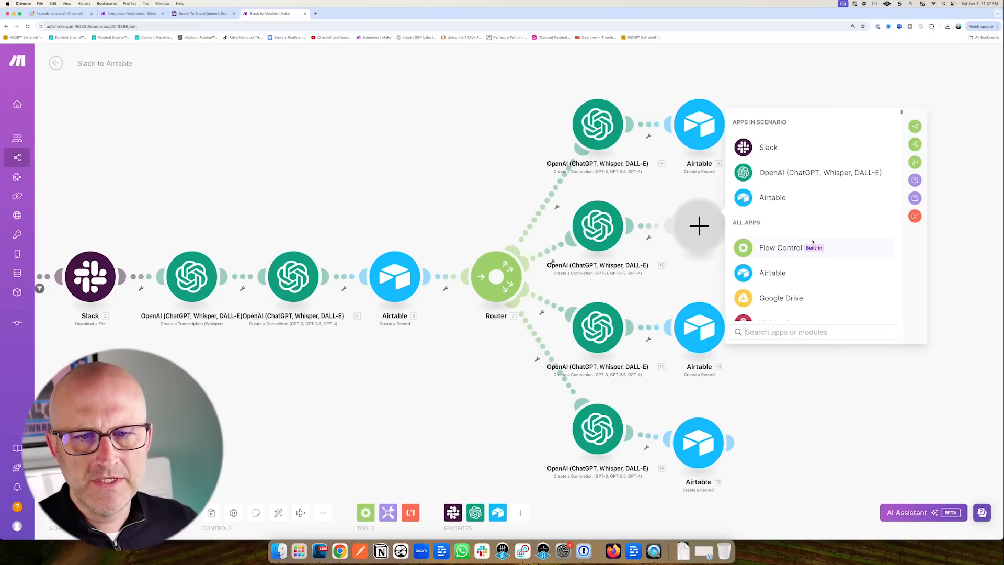
scroll(812, 244, "down", 5)
scroll(812, 241, "down", 5)
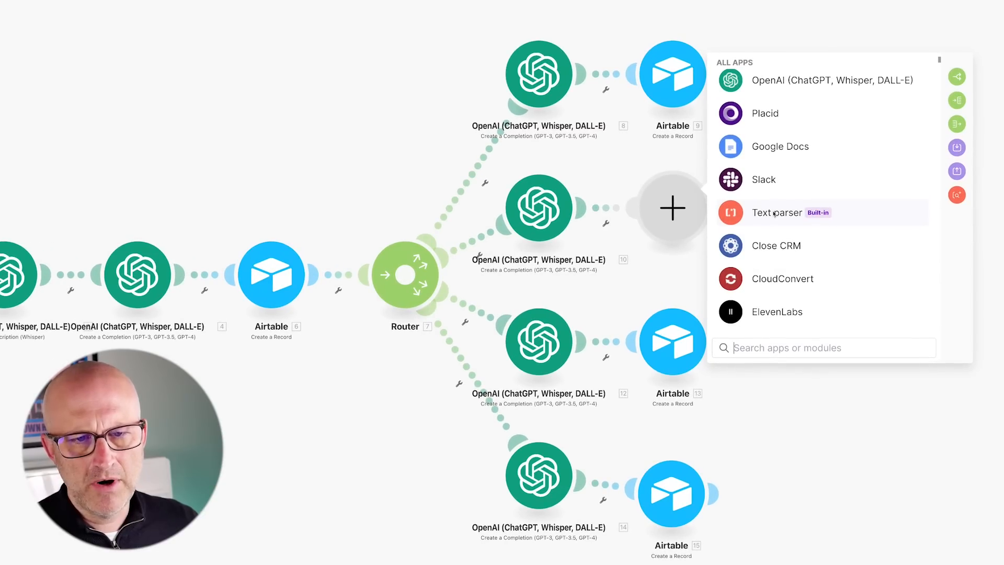
left_click(775, 214)
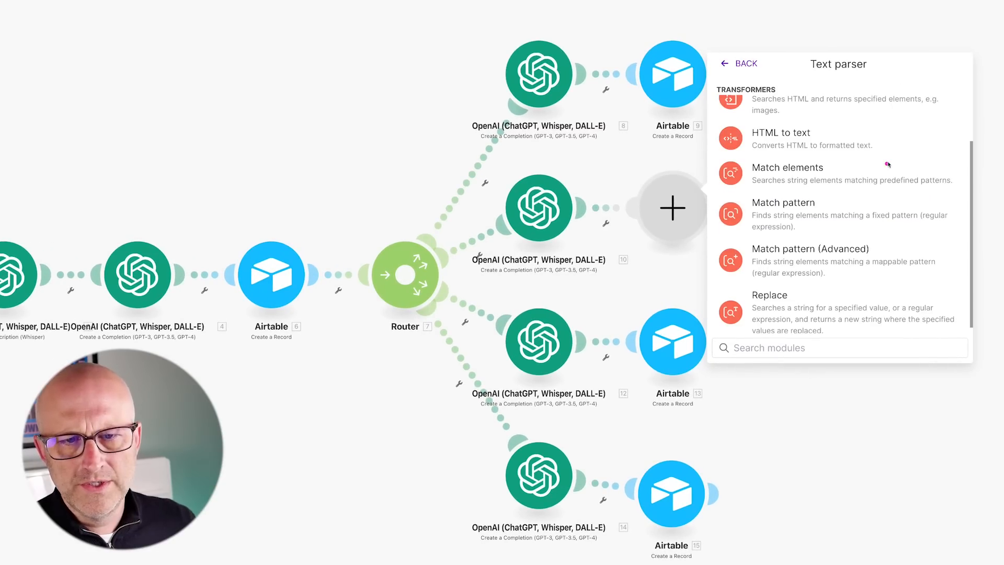
left_click(768, 210)
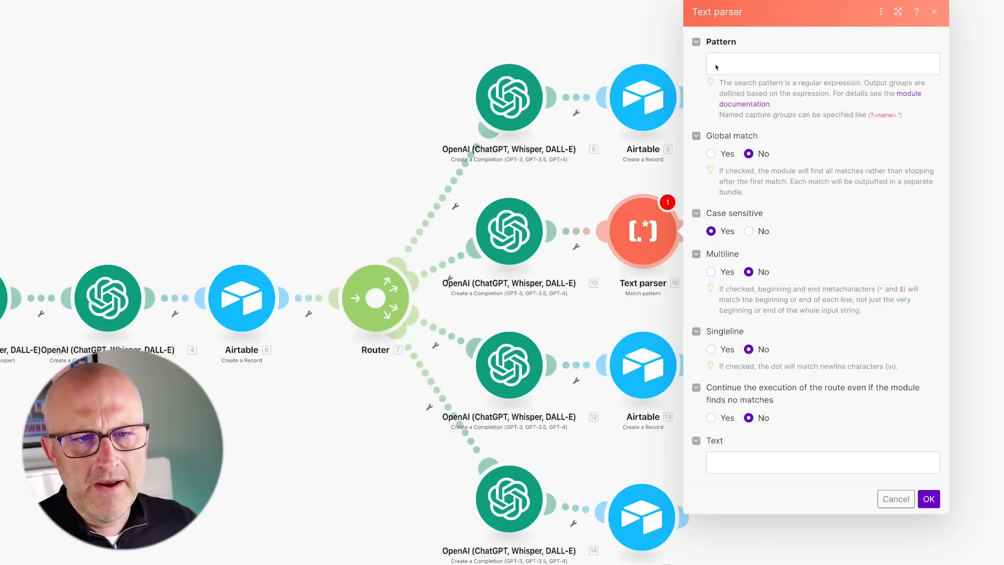
Paste the paragraph-splitting regex, enable Global match, and map 10. Result as the text.
left_click(716, 67)
type("(.+?)(?:\\r?\\n\\r?\\n|\\n\\n|$)")
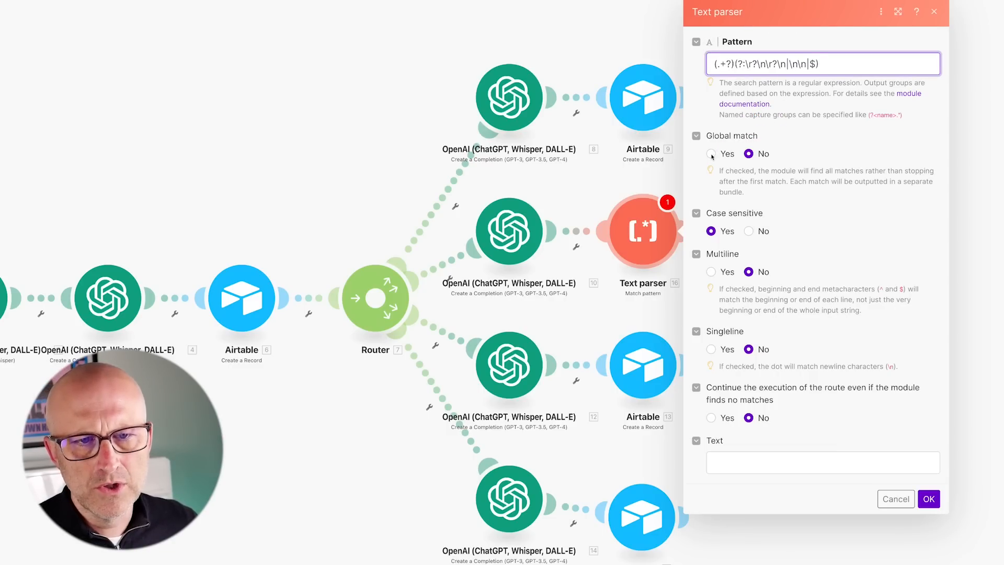
left_click(711, 154)
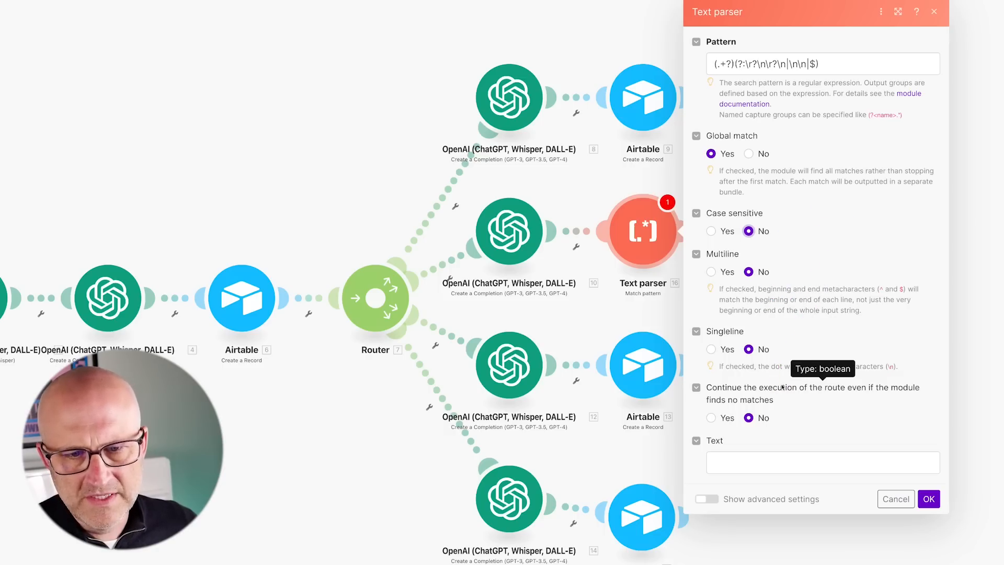
left_click(734, 465)
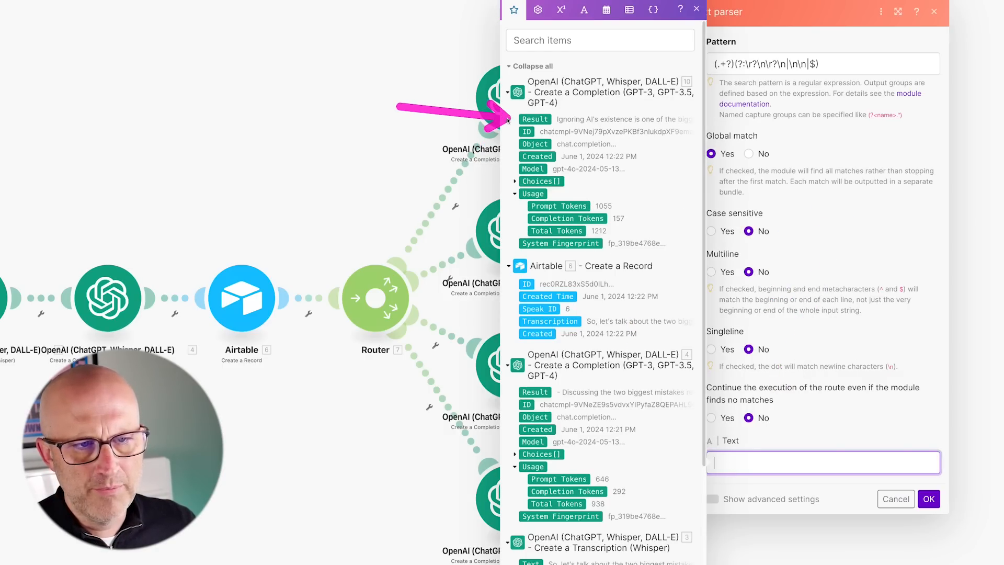
left_click(534, 119)
left_click(929, 500)
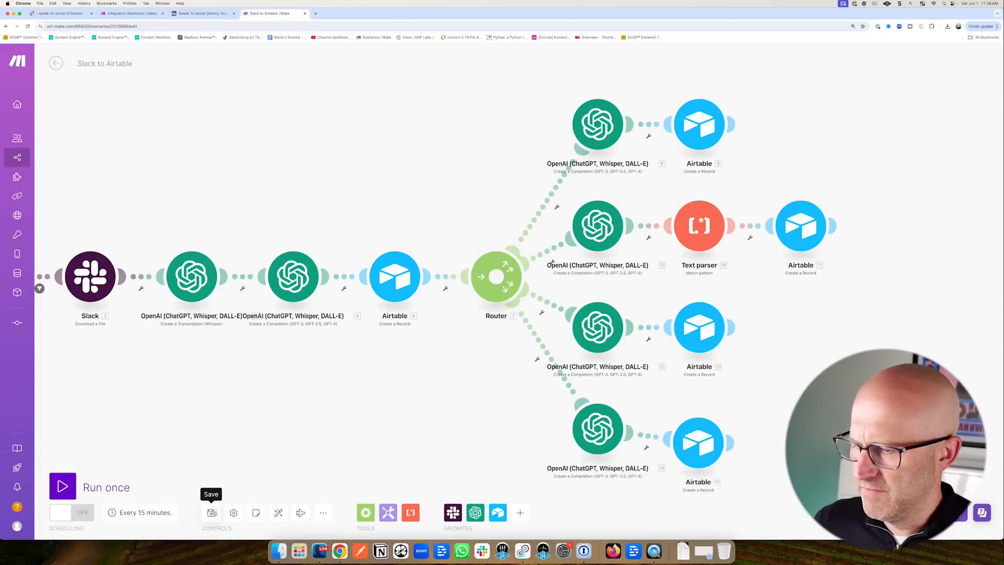
Start the Slack trigger from a manually chosen message and run the scenario once.
scroll(325, 399, "down", 3)
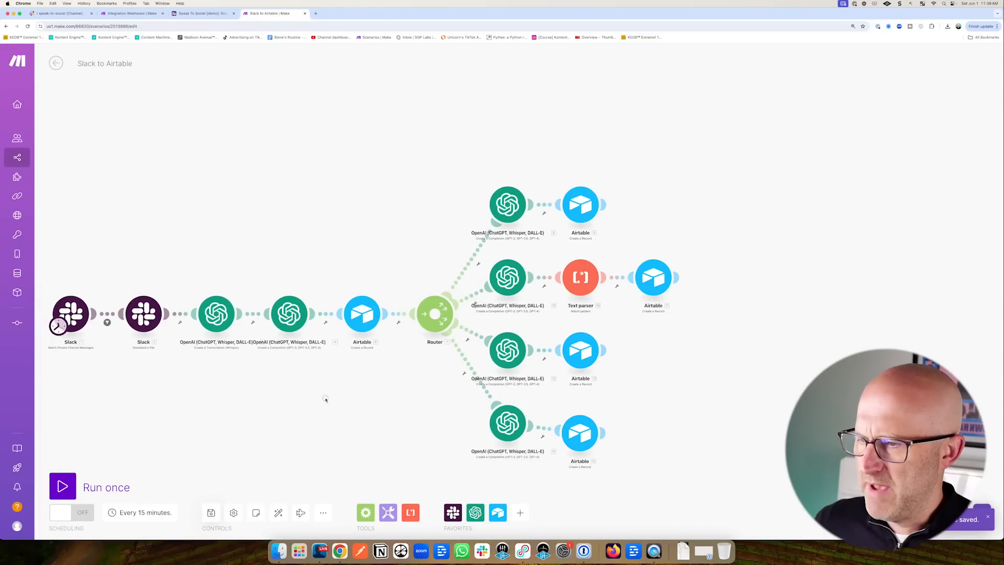
scroll(436, 387, "left", 5)
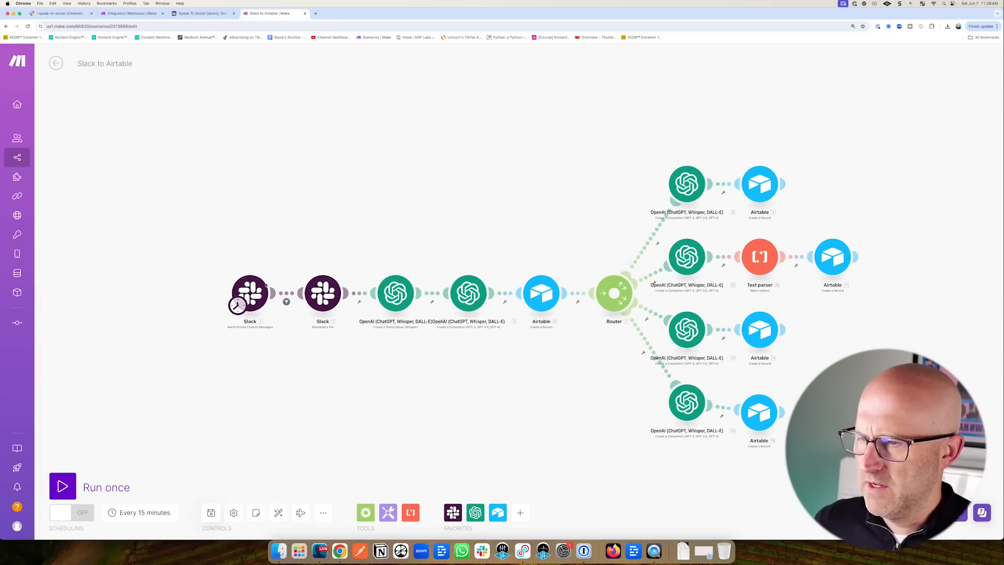
right_click(258, 293)
left_click(302, 331)
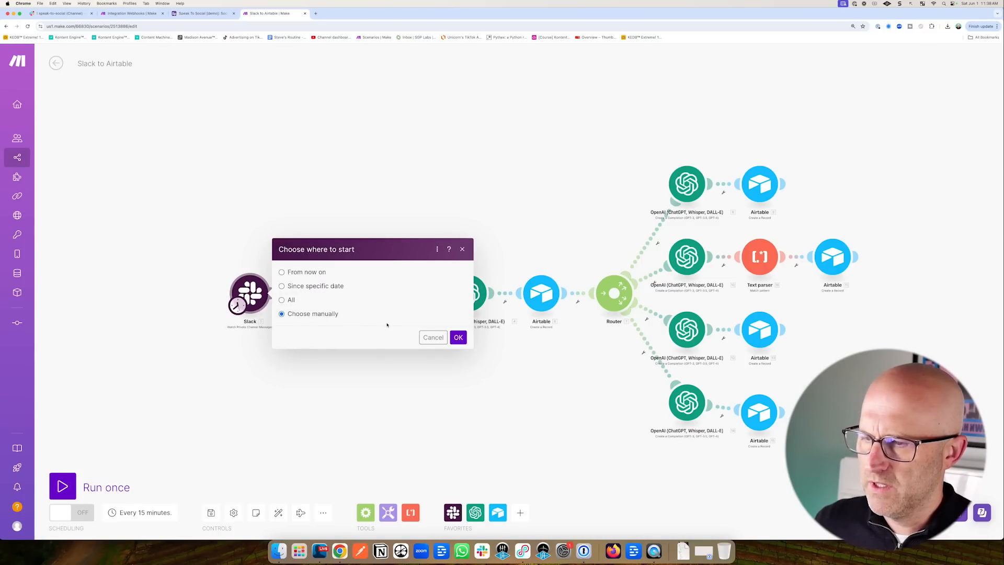
left_click(459, 337)
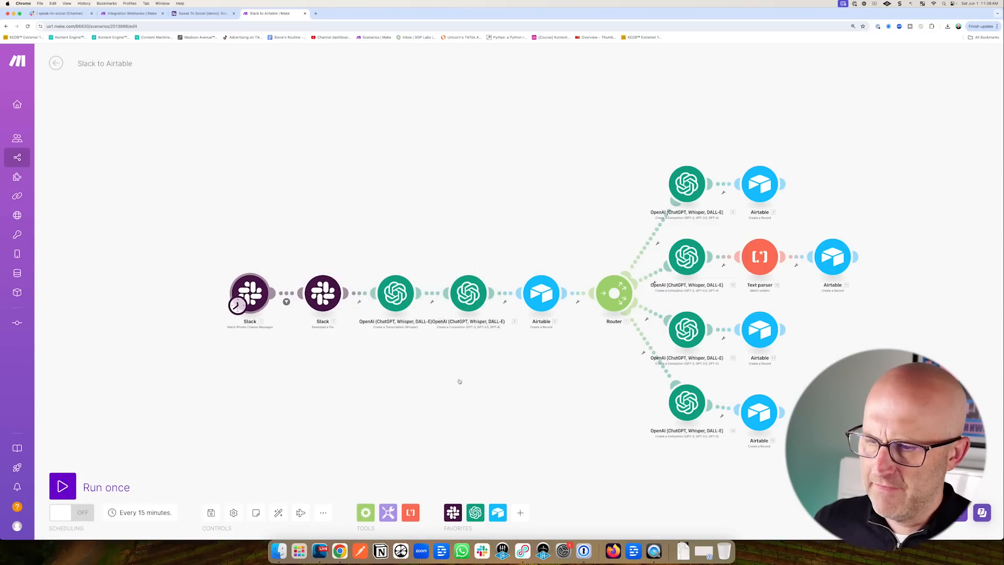
left_click(62, 488)
scroll(600, 351, "up", 3)
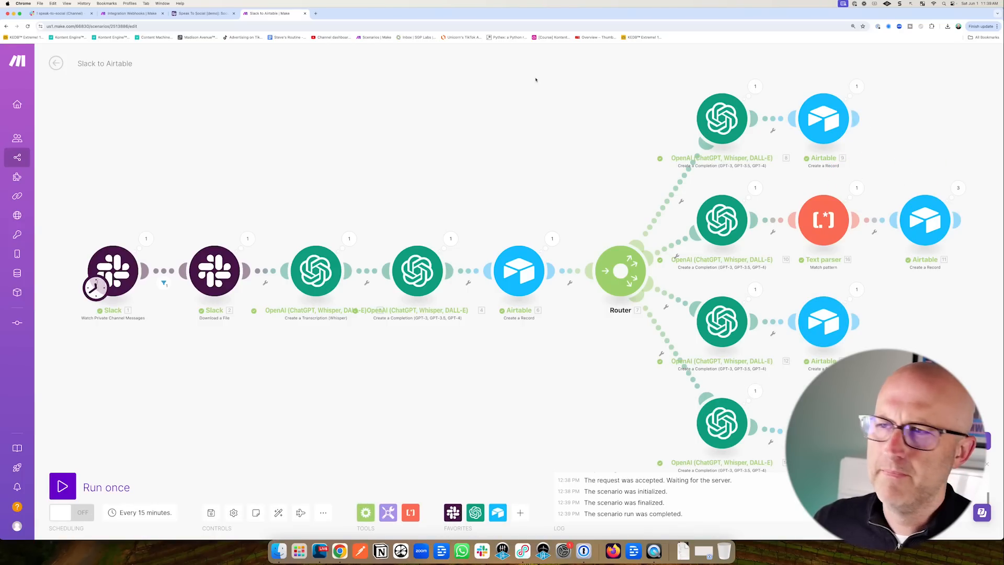
left_click(199, 14)
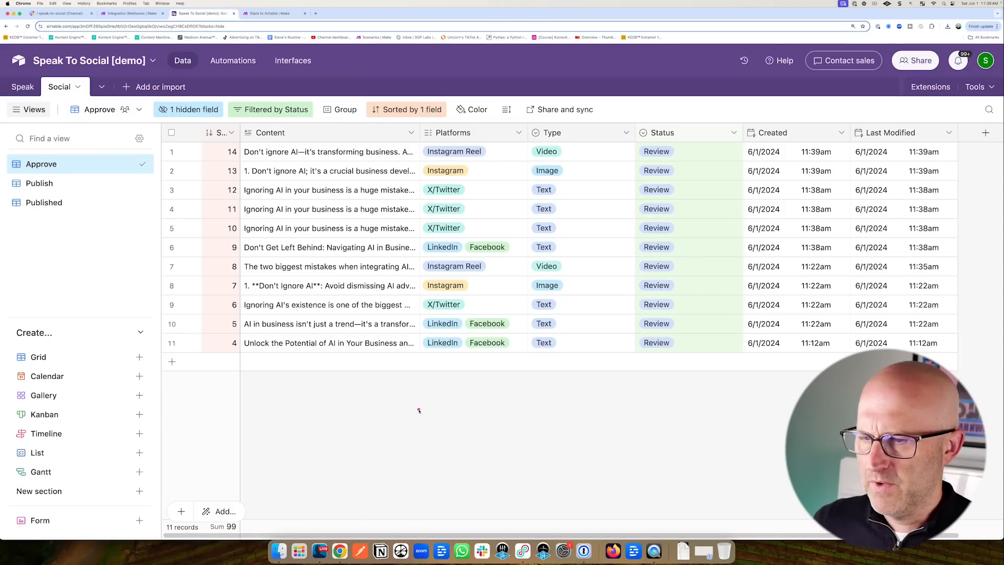
left_click(413, 310)
left_click(414, 307)
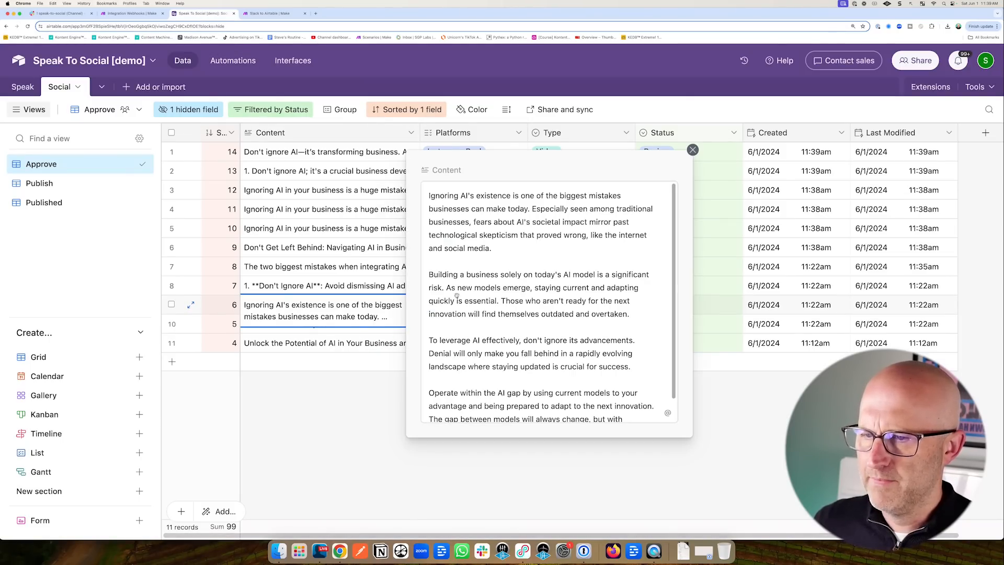
left_click(343, 402)
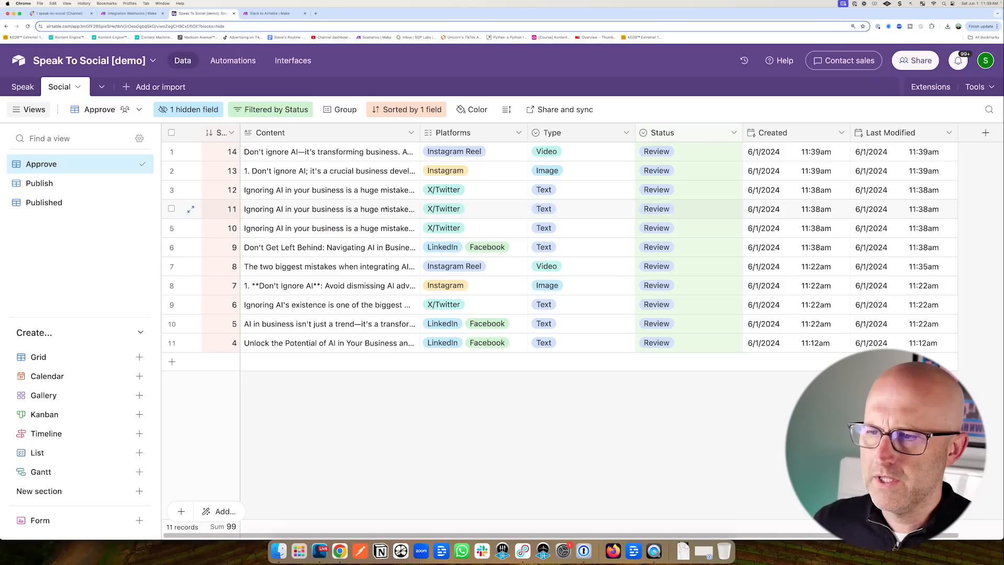
left_click(409, 192)
left_click(413, 190)
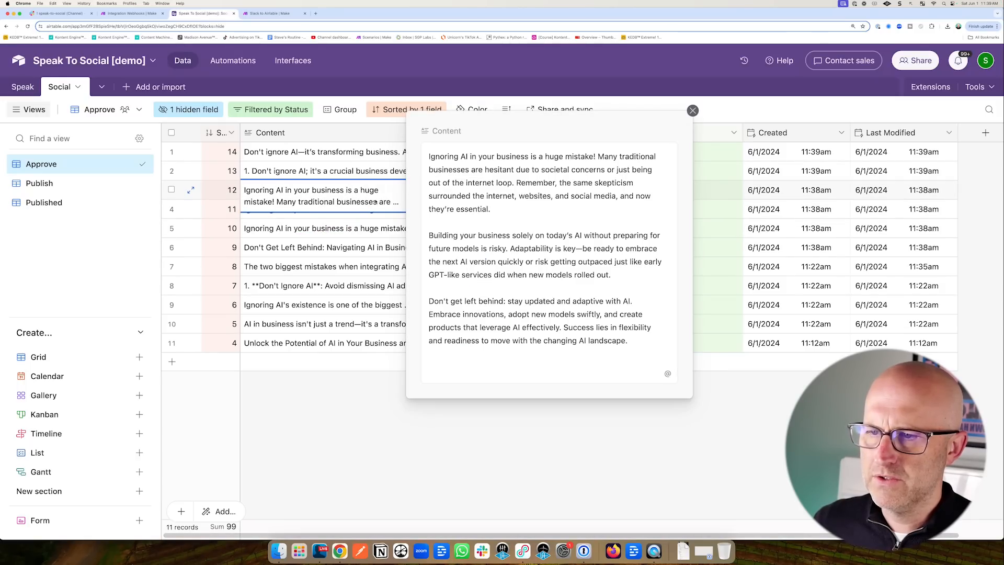
left_click(189, 243)
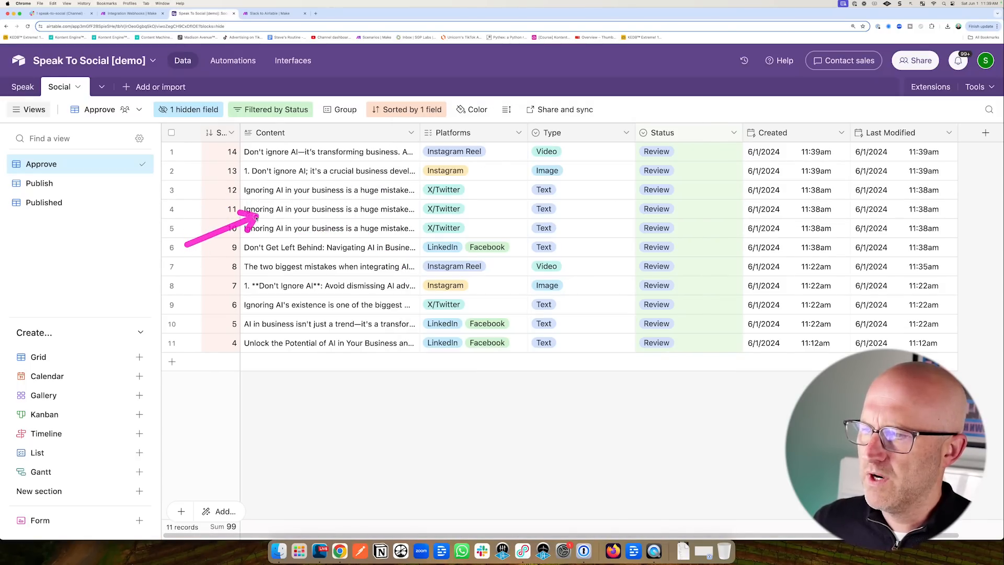
left_click(140, 17)
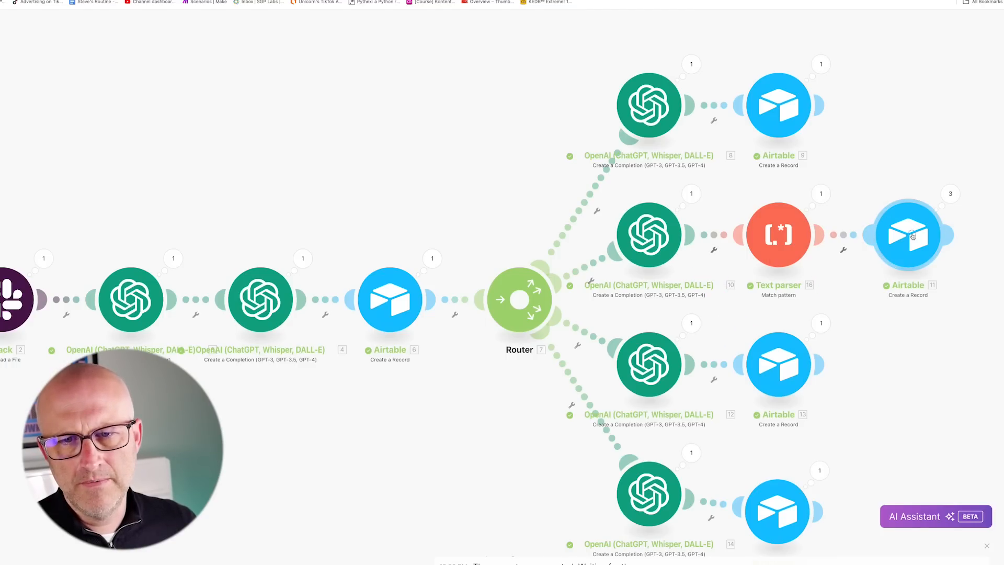
Replace the 10. Result pill in Airtable module 11's Content with Text parser $1.
left_click(909, 235)
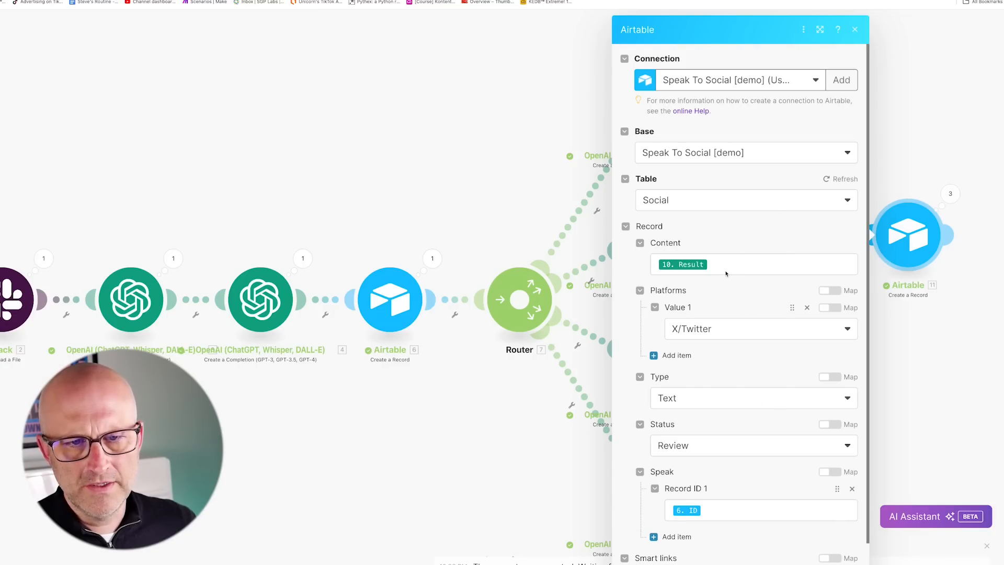
left_click(726, 270)
key("BackSpace")
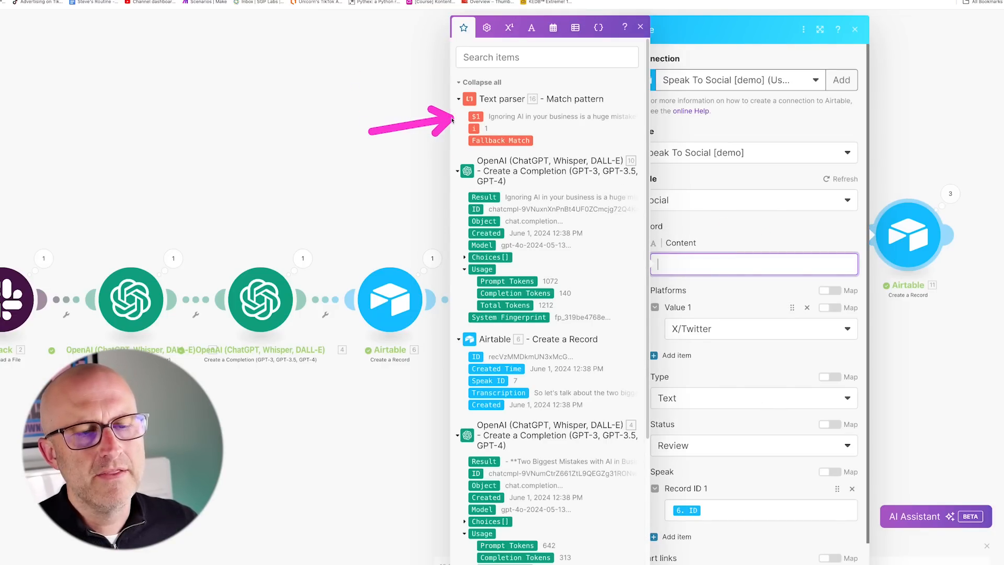
left_click(475, 116)
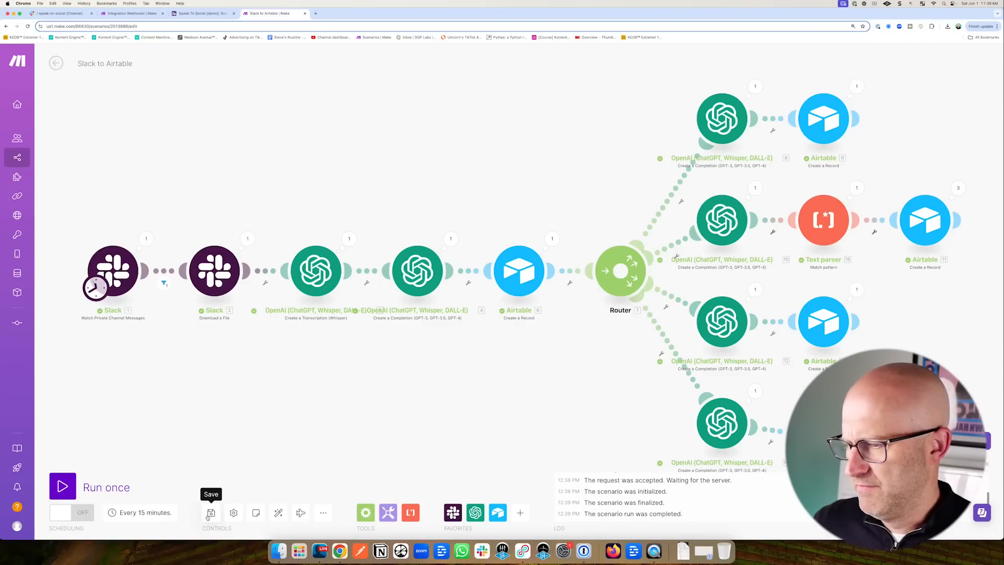
Rerun the scenario starting from a manually chosen Slack message.
right_click(112, 267)
left_click(160, 304)
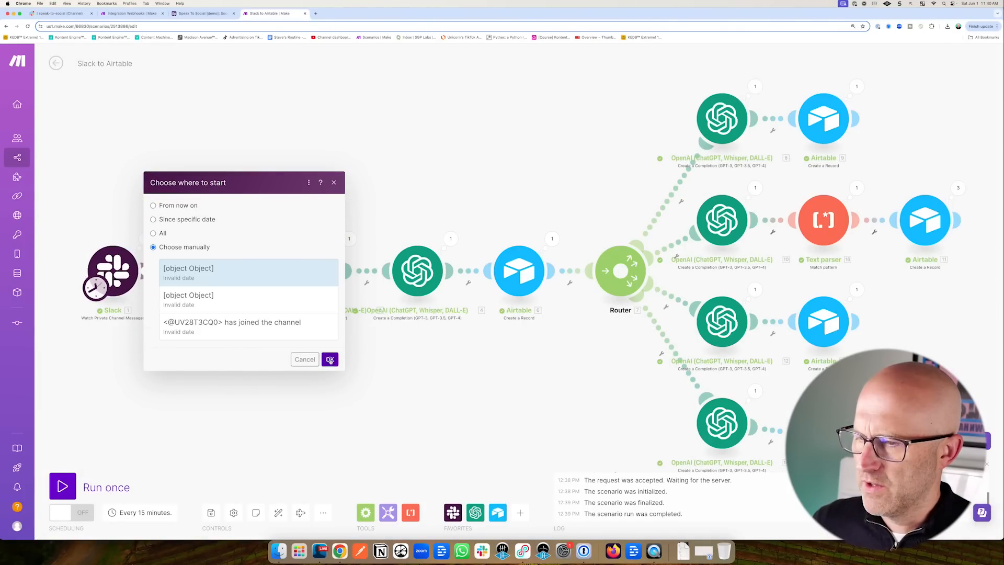
left_click(330, 356)
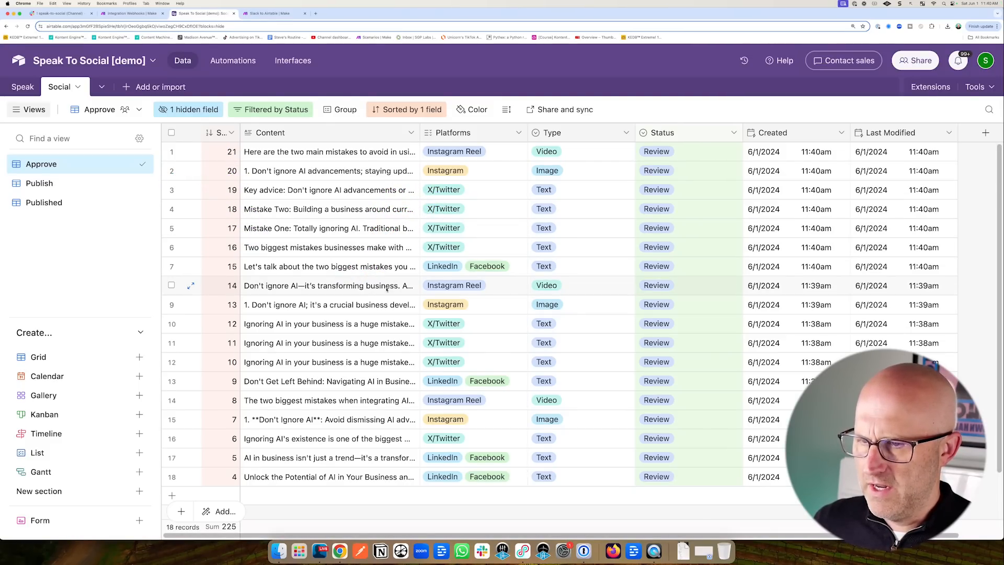
Select the older Social post records and delete them.
left_click(172, 285)
left_click(171, 305)
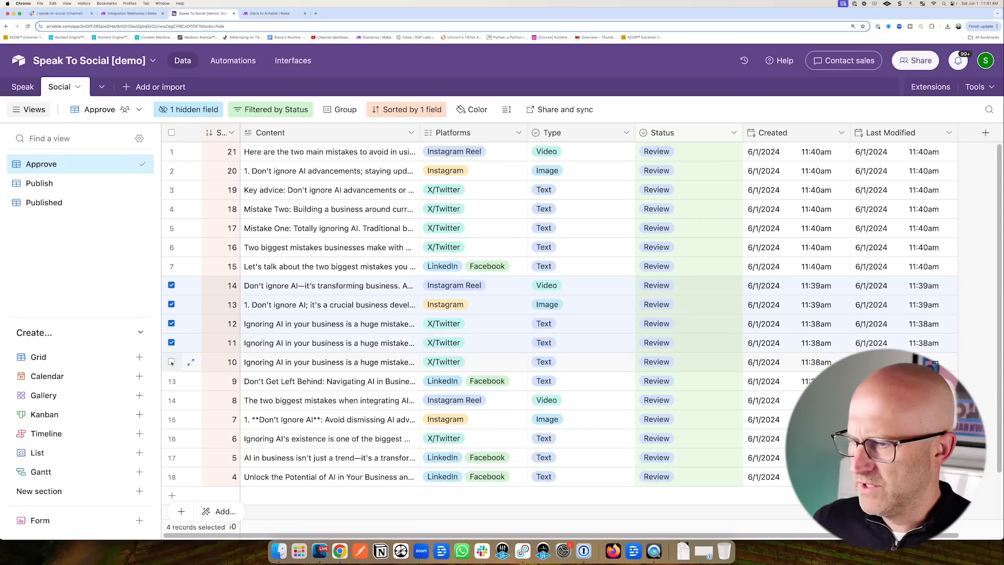
left_click(172, 401)
left_click(172, 420)
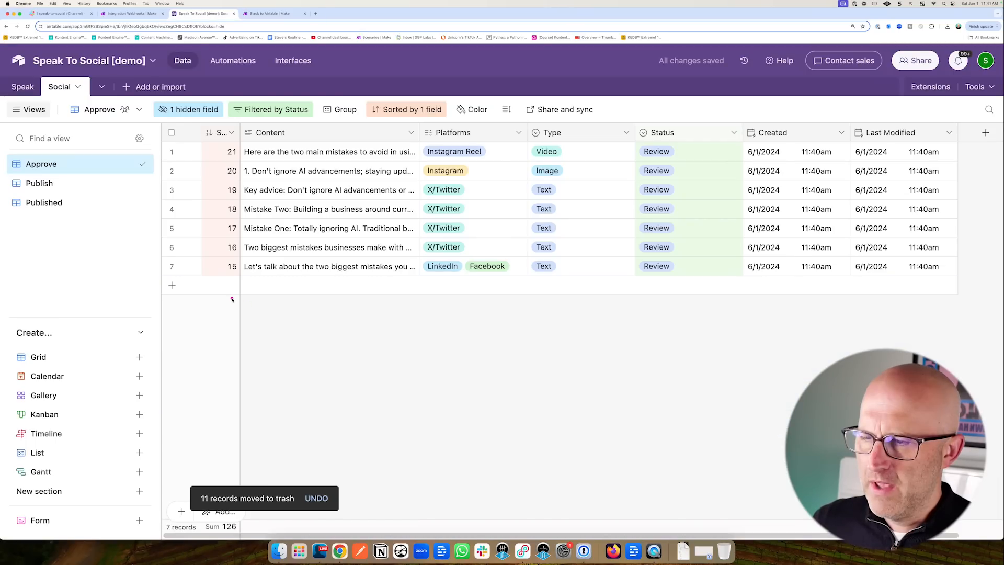
mouse_move(229, 301)
left_mouse_down()
mouse_move(293, 291)
mouse_move(386, 243)
mouse_move(396, 152)
left_mouse_up()
left_click(131, 14)
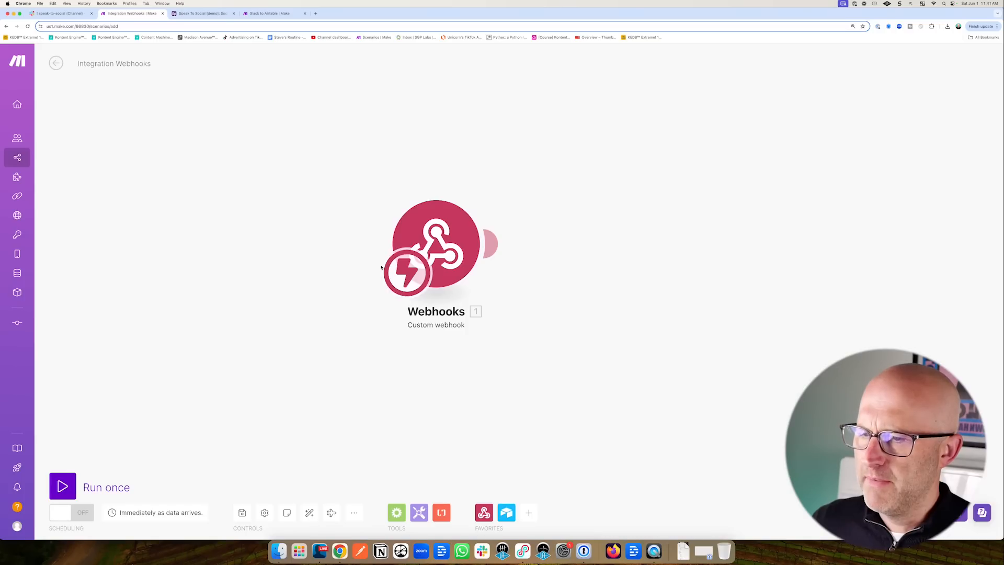
left_click_drag(243, 120, 212, 38)
left_click(204, 13)
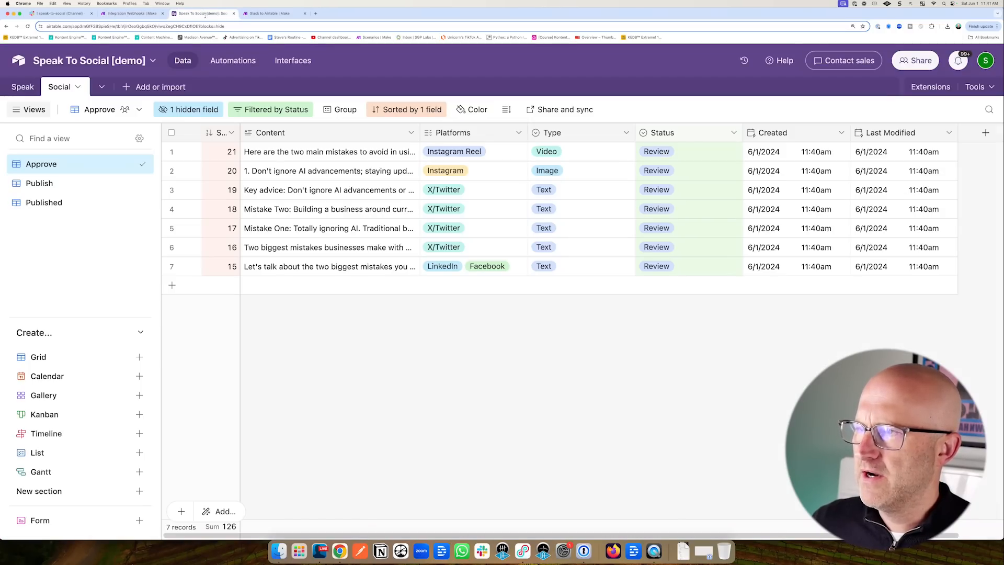
left_click(233, 61)
left_click(182, 61)
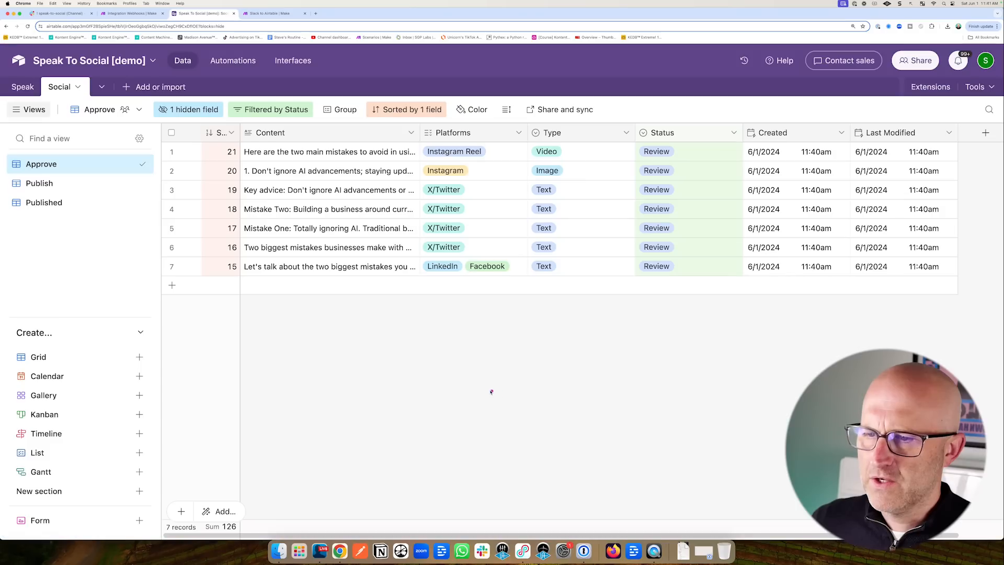
left_click_drag(488, 388, 438, 283)
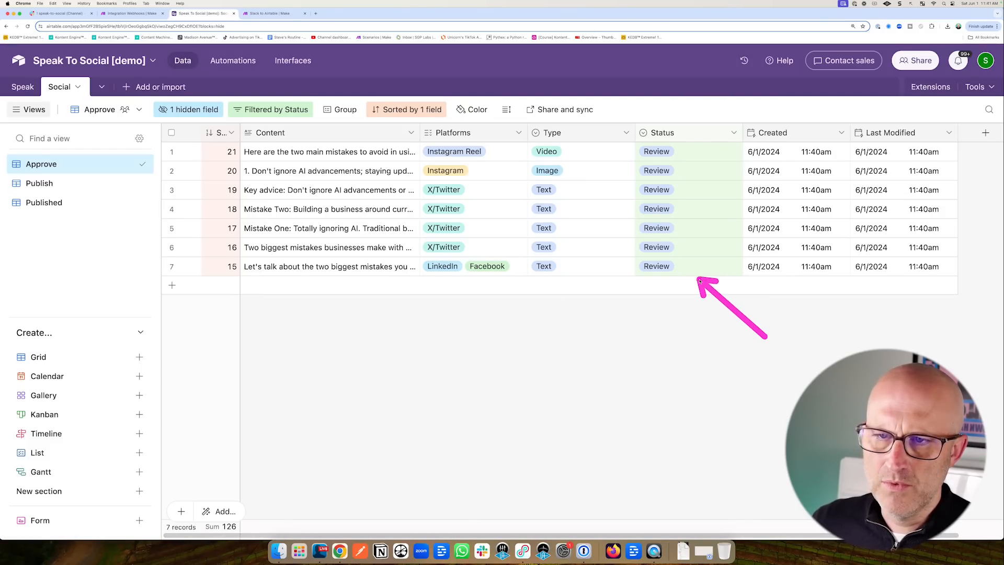
Set row 7's LinkedIn/Facebook post Status to Approved and confirm it in the Publish view.
left_click(680, 268)
left_click(682, 270)
left_click(662, 351)
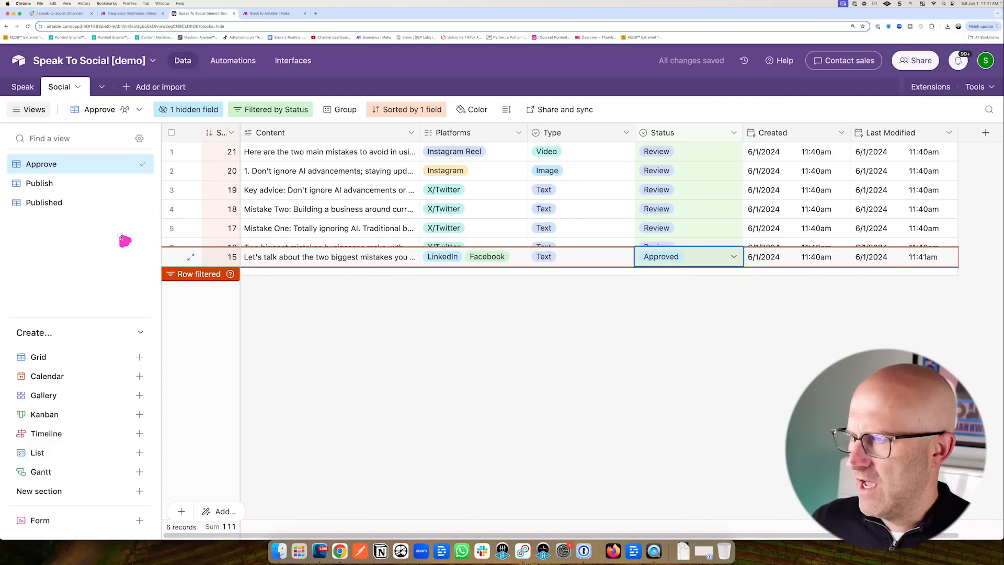
left_click(42, 184)
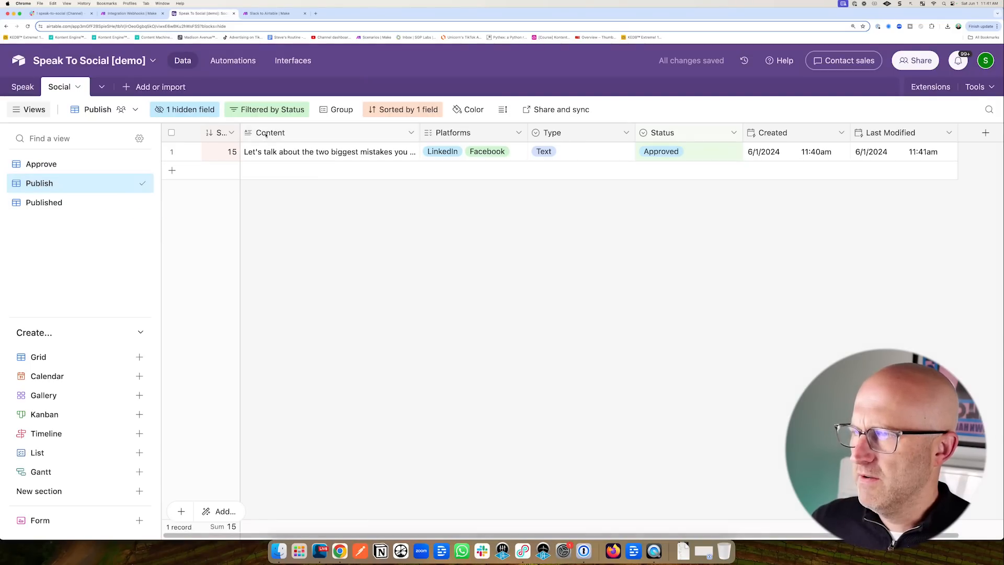
left_click(231, 61)
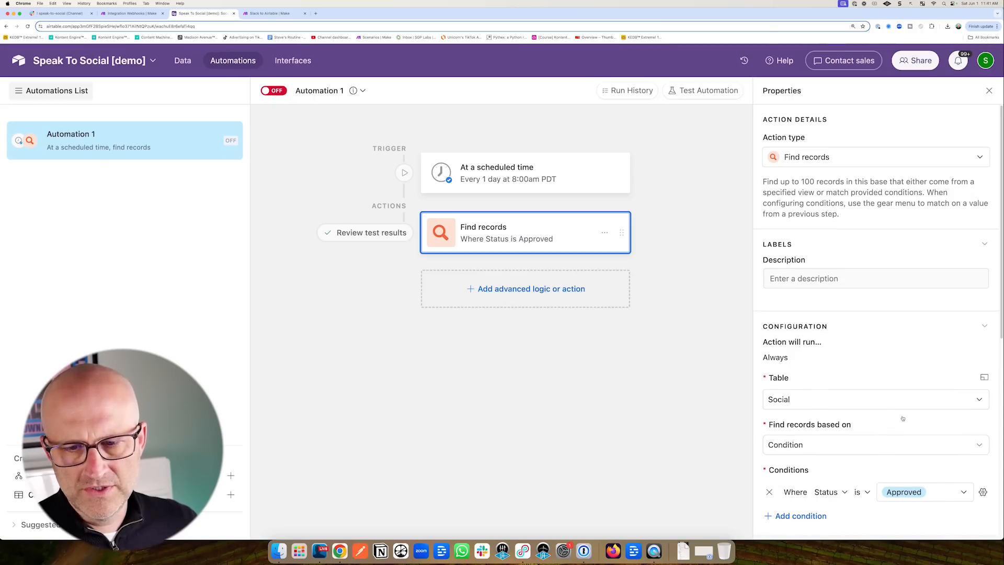
Test Automation 1's Find records step and review the records found.
scroll(898, 450, "down", 3)
left_click(961, 451)
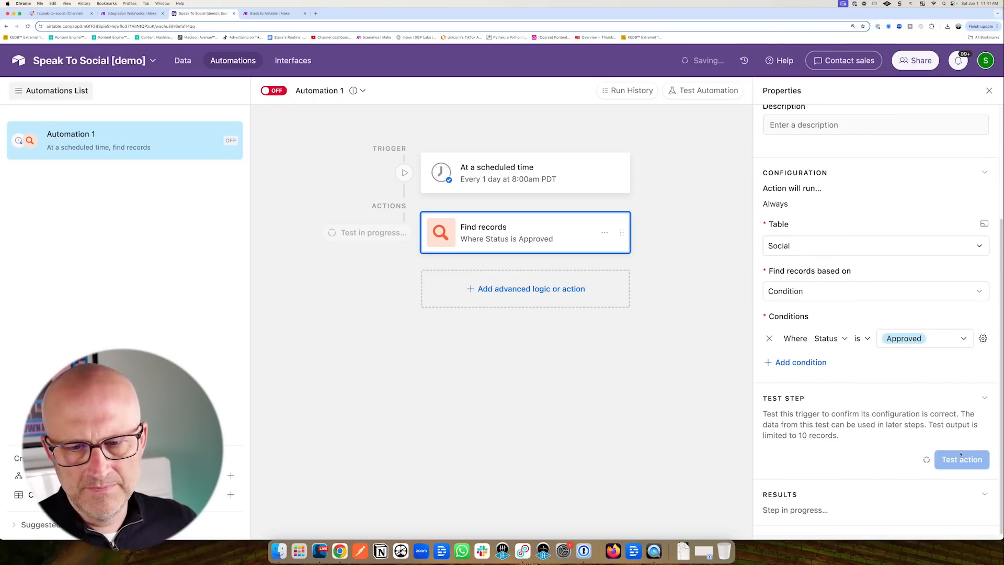
key("Escape")
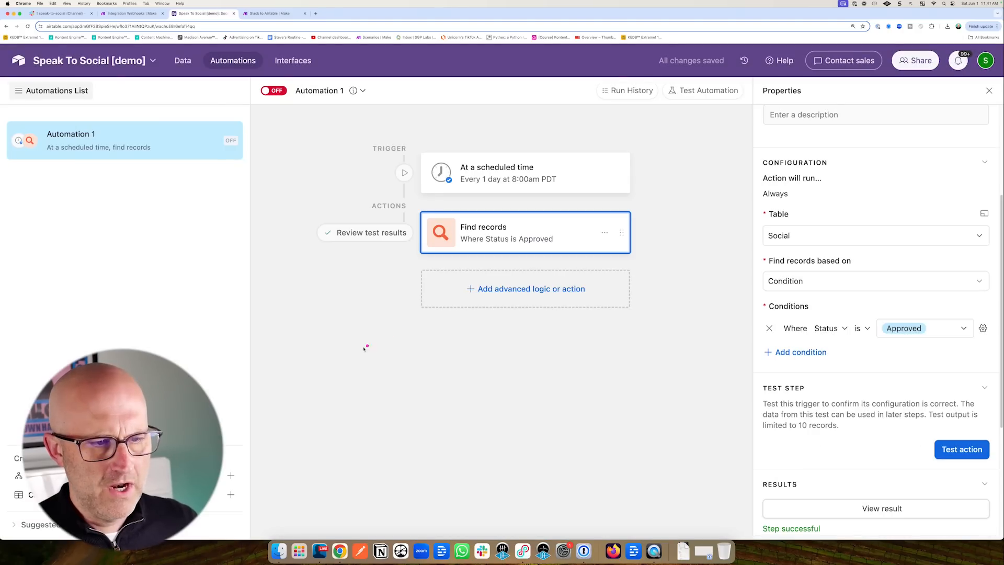
Add a Run script action after Find records, keeping its default code.
left_click(499, 291)
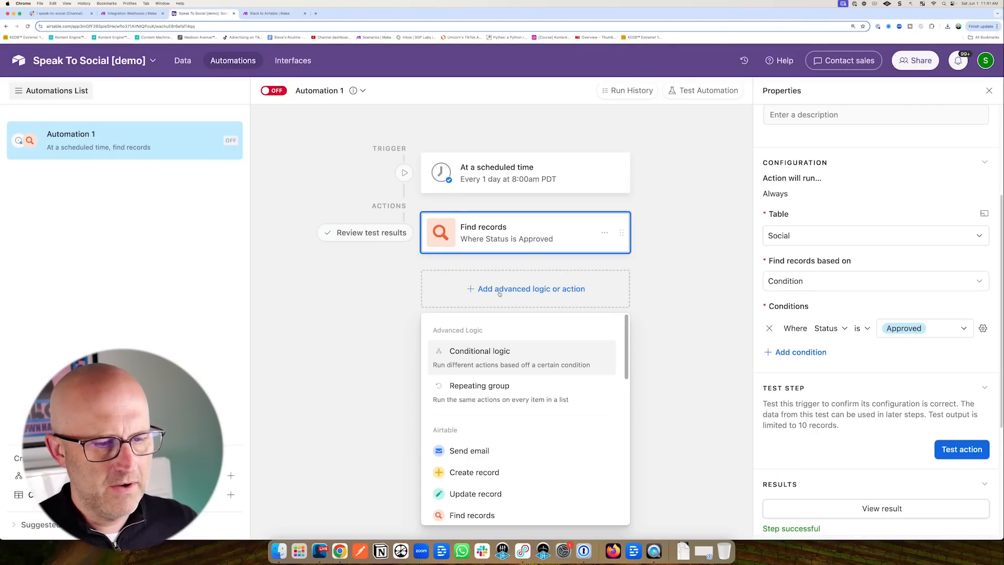
scroll(510, 406, "down", 3)
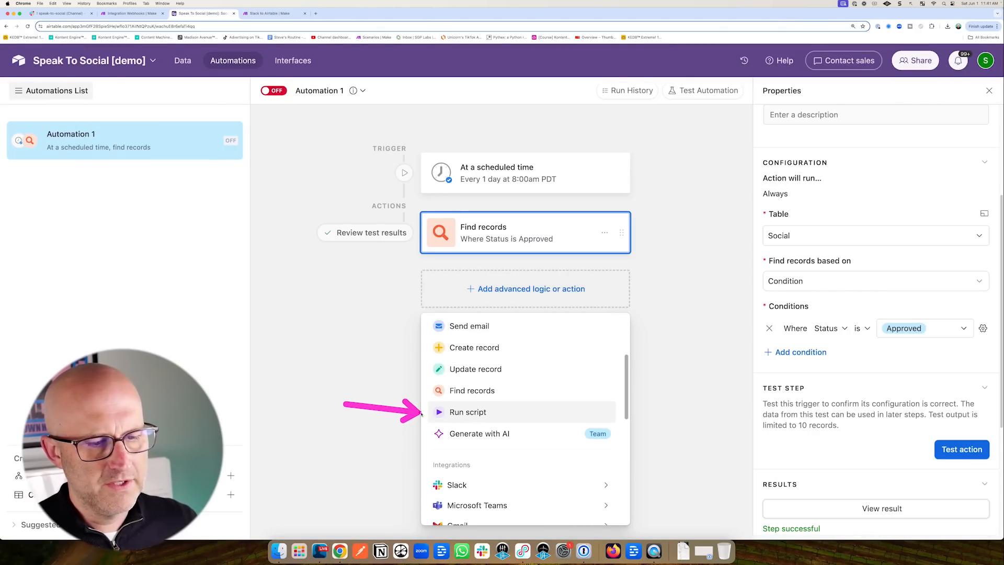
left_click(461, 412)
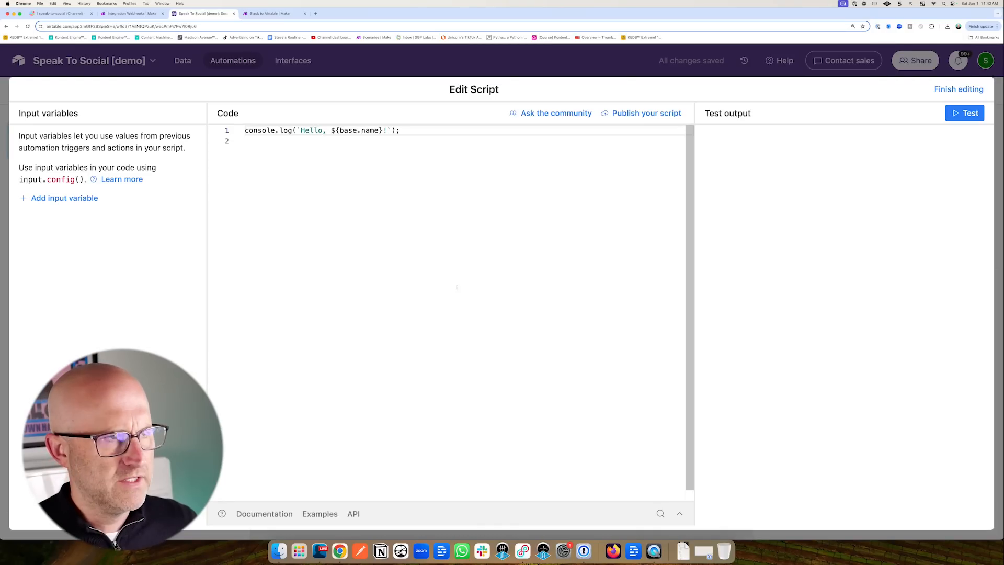
left_click(364, 66)
left_click_drag(387, 234, 433, 234)
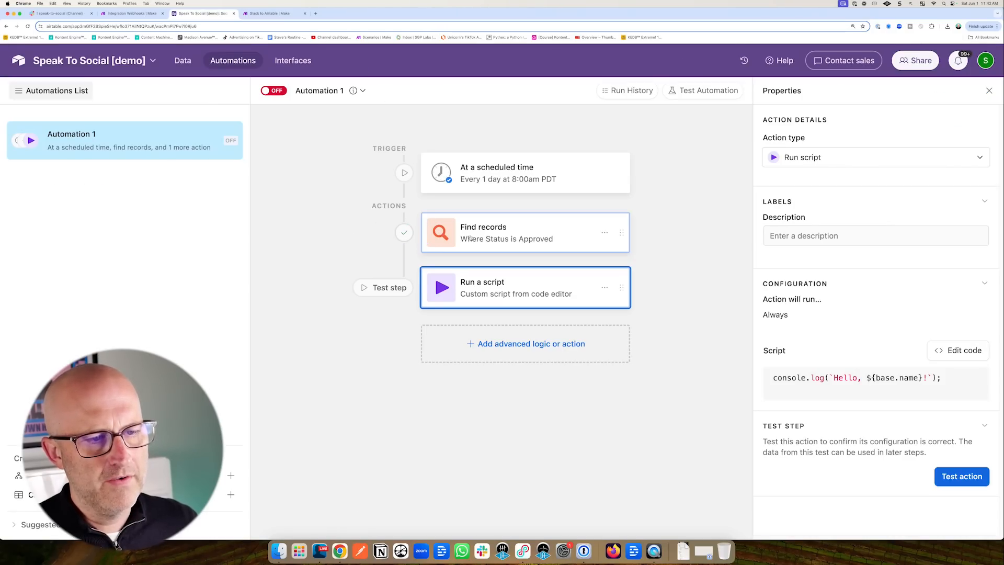
Look over the Make webhook scenario, then return to the Airtable automation.
key("super+alt+Left")
left_click_drag(278, 188, 384, 223)
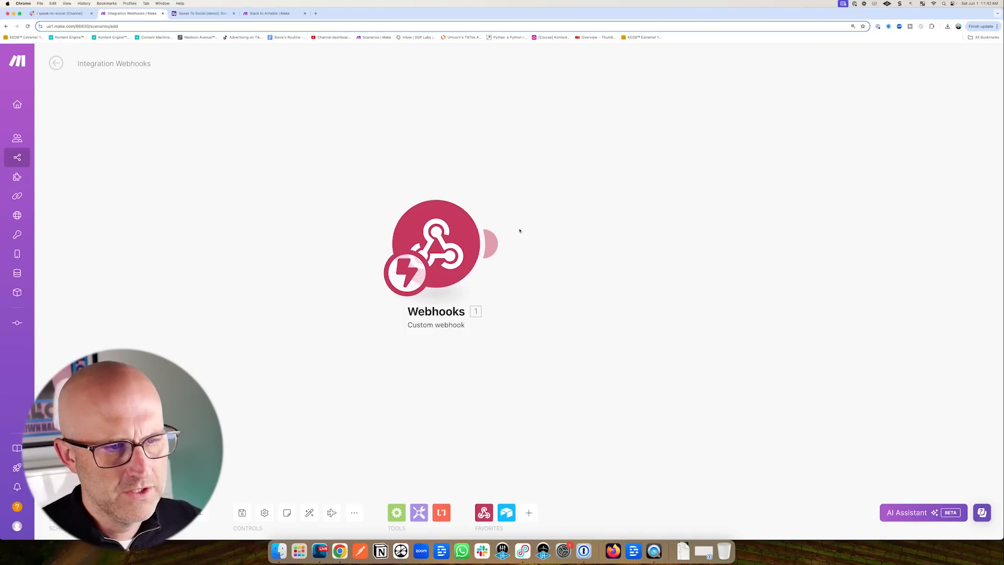
left_click_drag(512, 195, 670, 217)
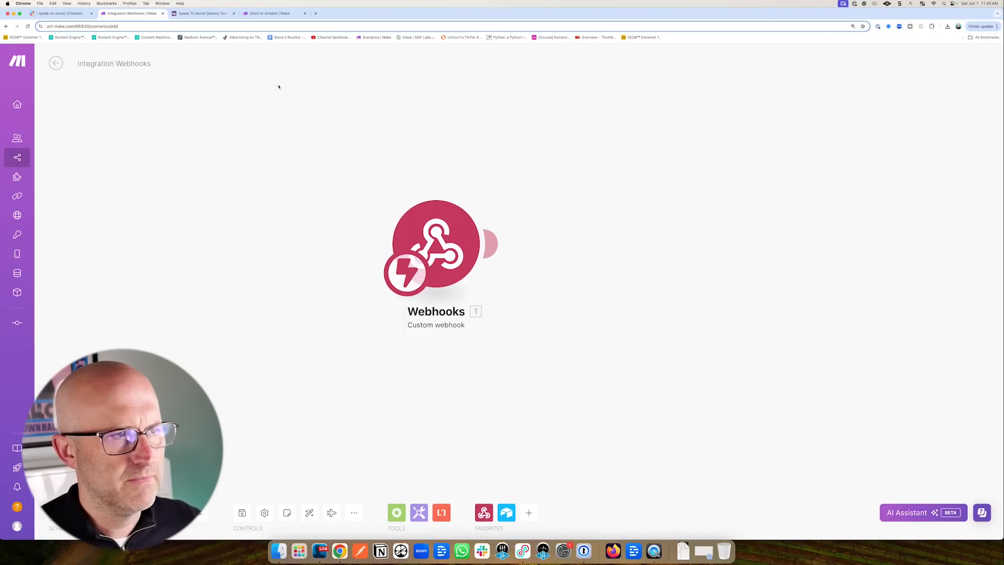
key("super+alt+Right")
left_click_drag(884, 327, 928, 346)
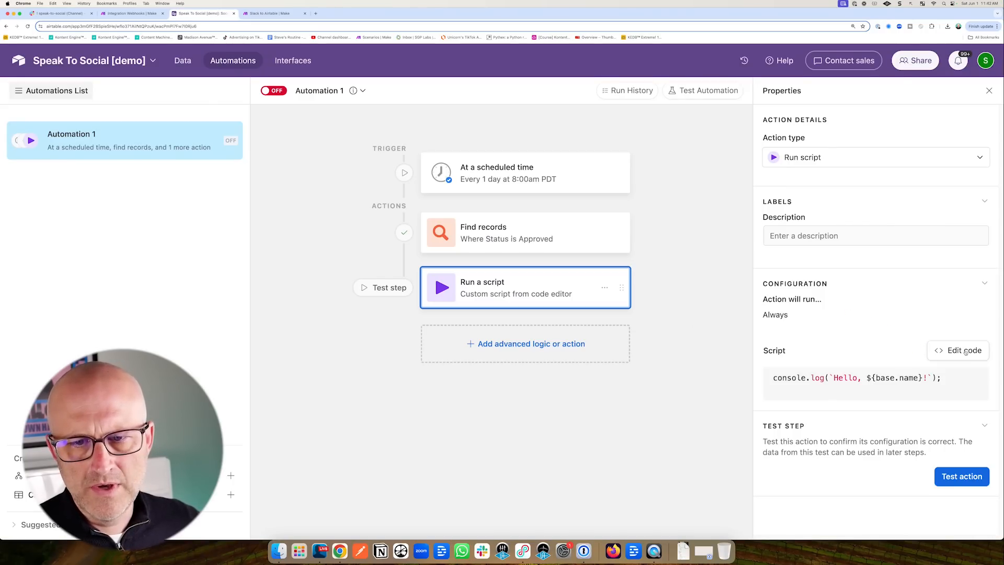
Replace the sample code in the script editor with the prepared webhook script.
left_click(965, 352)
left_click_drag(400, 130, 243, 129)
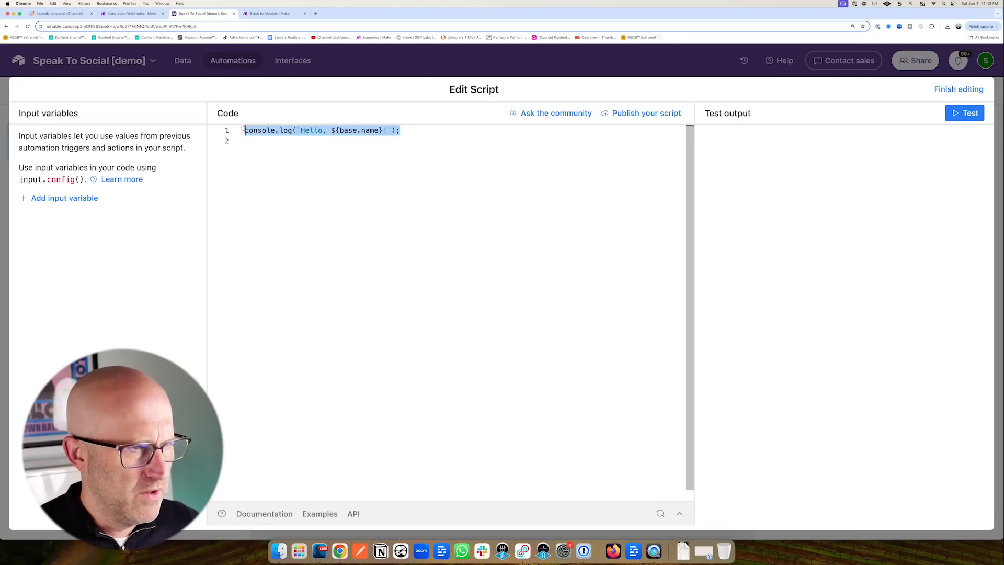
type("let params = input.config();  let socialId = params.socialId[0];  console.log(socialId)  let webhookurl = \"\"  const webhook = (webhookurl + \"?recordId=\" + socialId);  console.log(webhook); await fetch(webhook);")
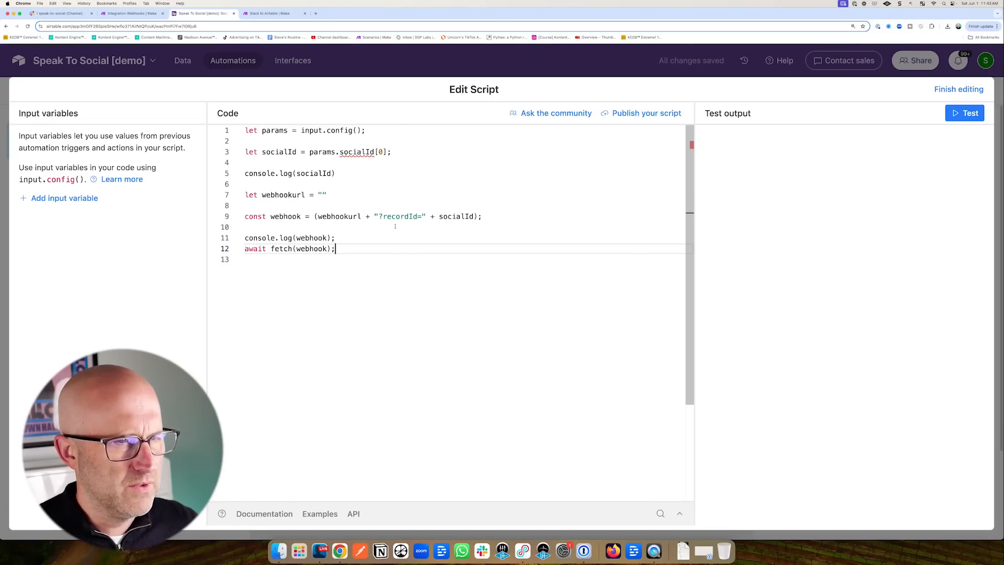
left_click_drag(574, 63, 411, 154)
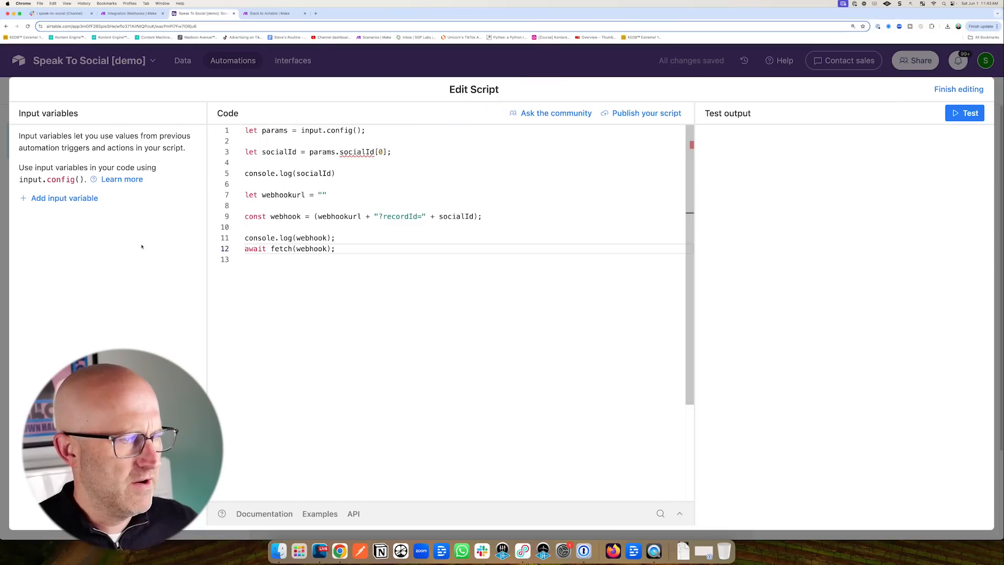
left_click_drag(97, 310, 52, 242)
Add input variable socialId set to the Find records step's Airtable record IDs.
left_click(63, 197)
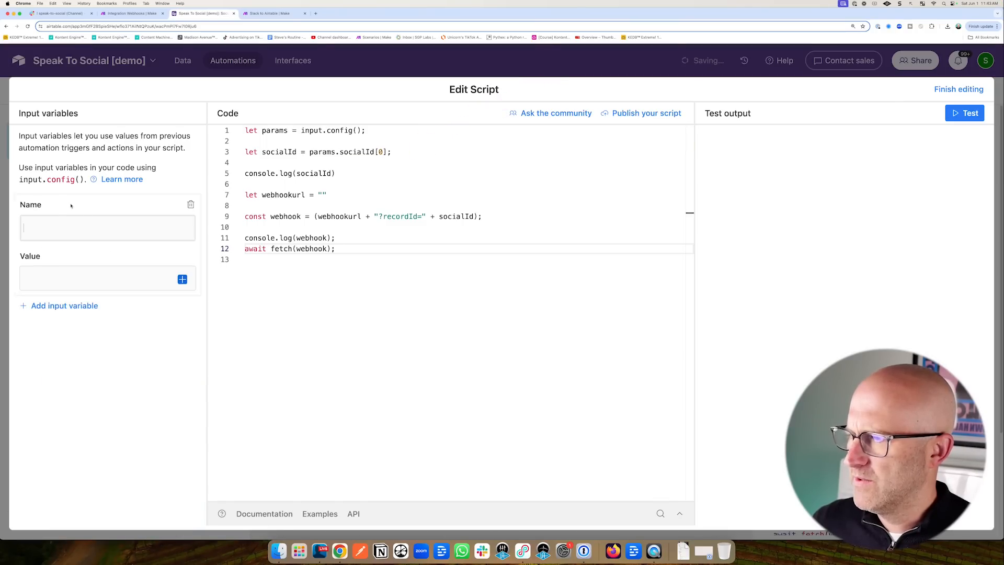
left_click_drag(484, 104, 407, 141)
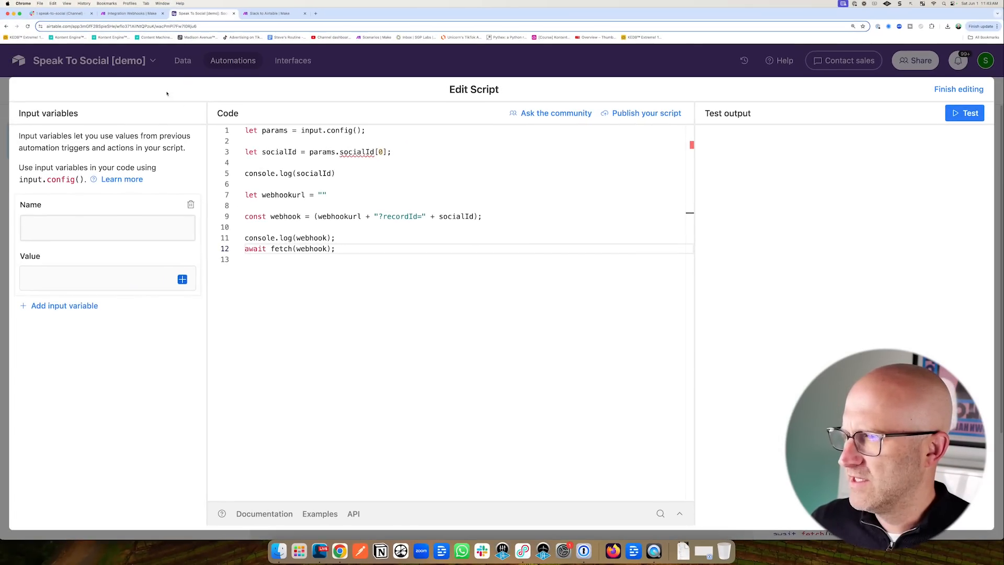
left_click(55, 228)
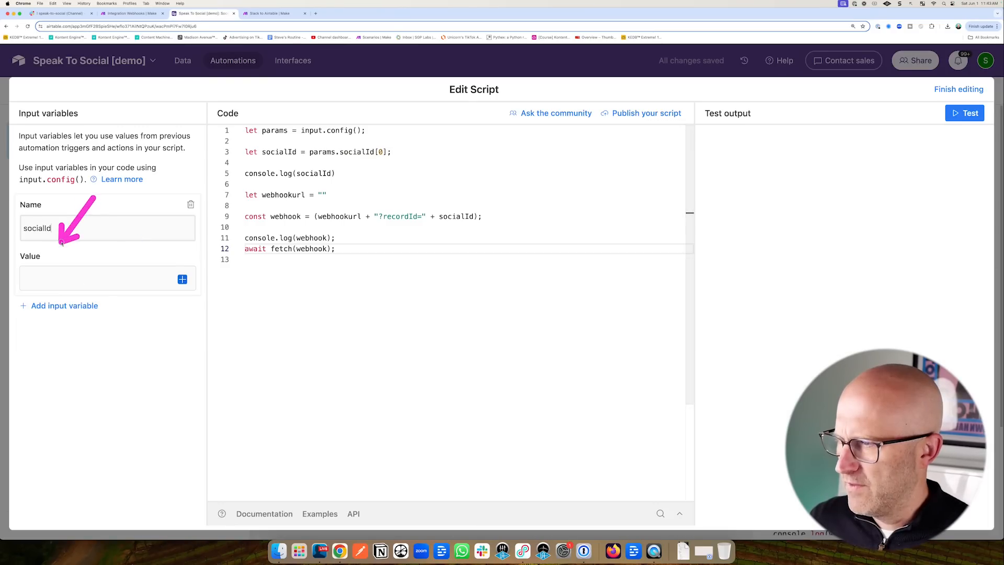
left_click(182, 280)
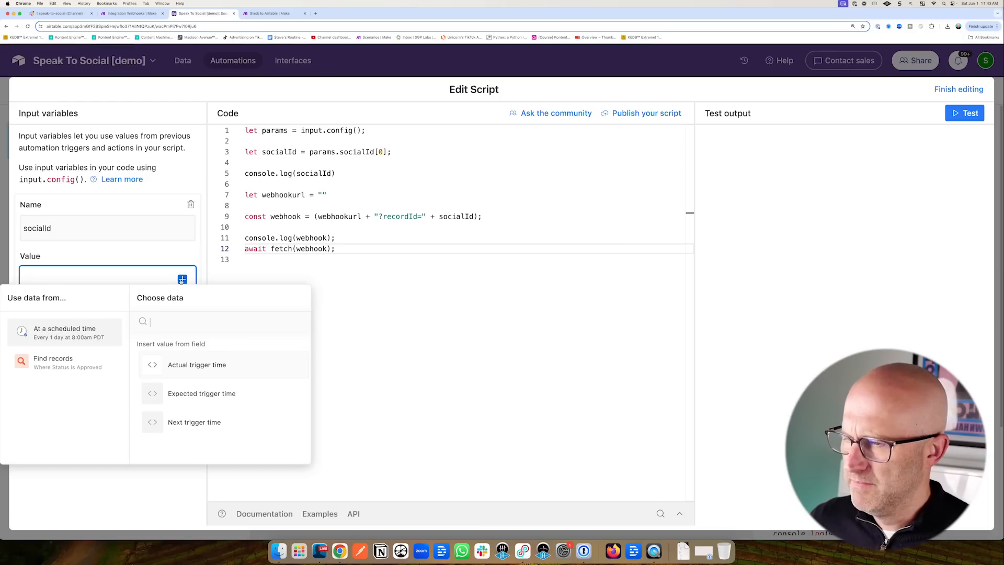
left_click(50, 365)
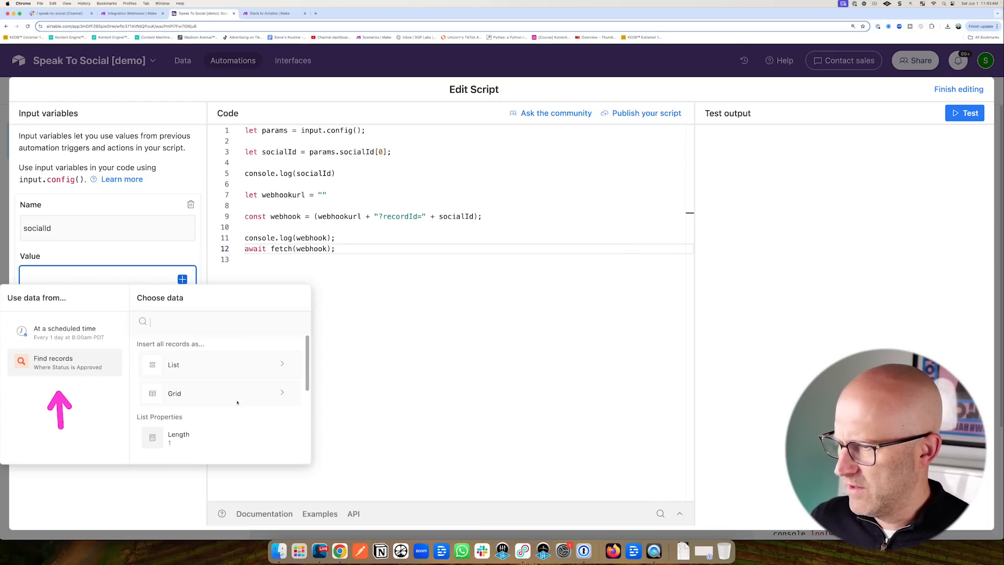
scroll(237, 397, "down", 5)
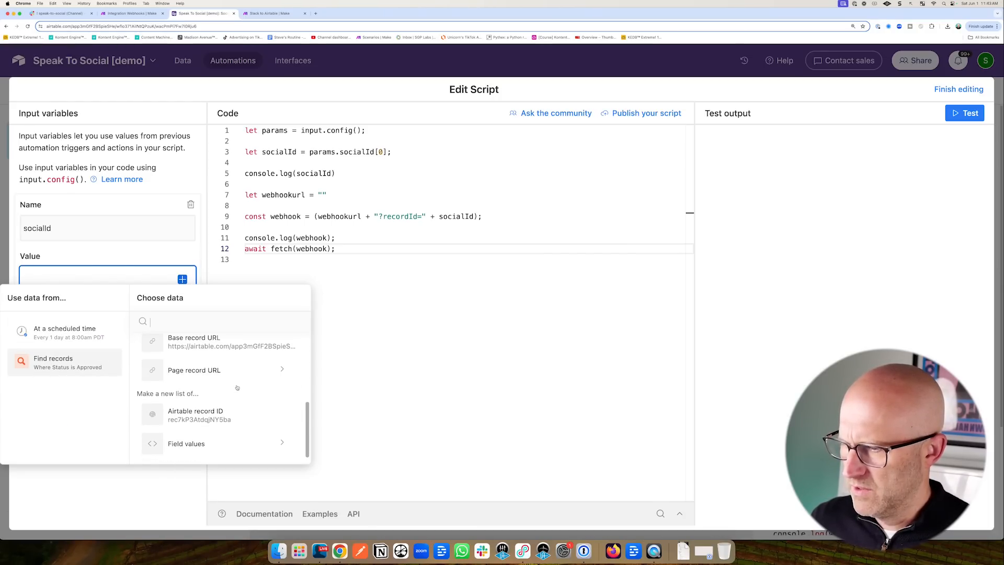
left_click(190, 415)
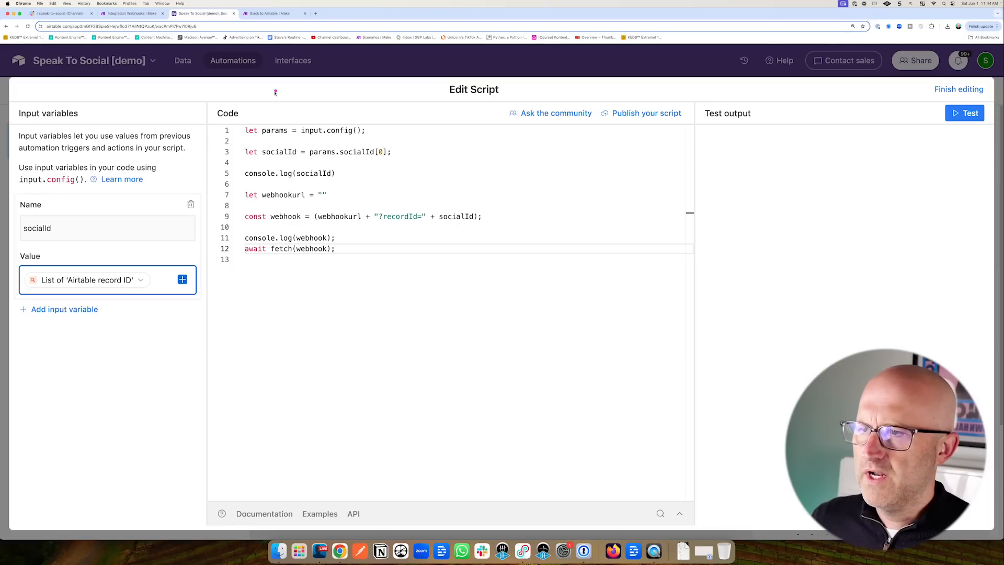
mouse_move(266, 120)
left_mouse_down()
mouse_move(271, 216)
mouse_move(286, 209)
left_mouse_up()
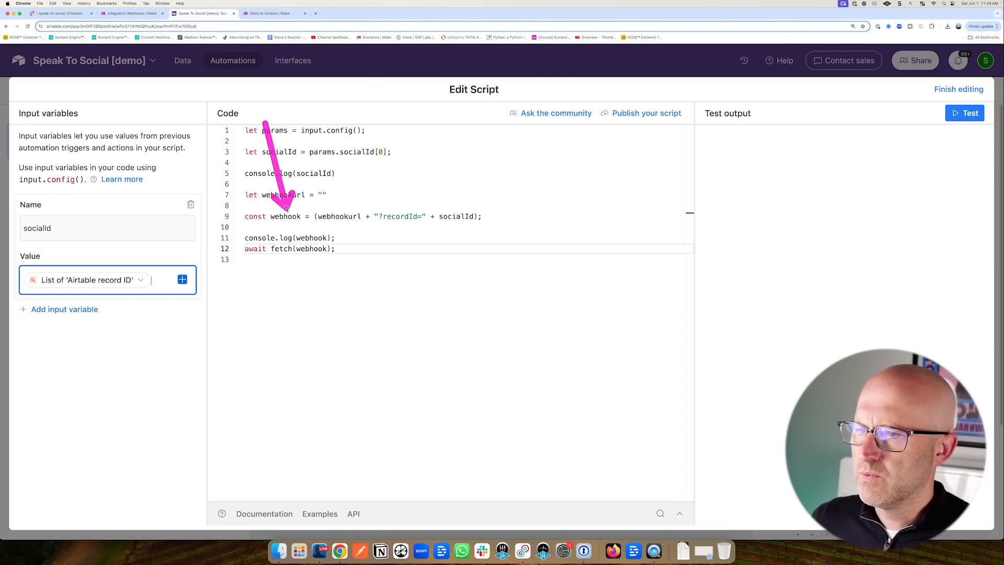
Paste the Make webhook URL into the script's webhookurl and start the scenario listening.
key("ctrl+shift+Tab")
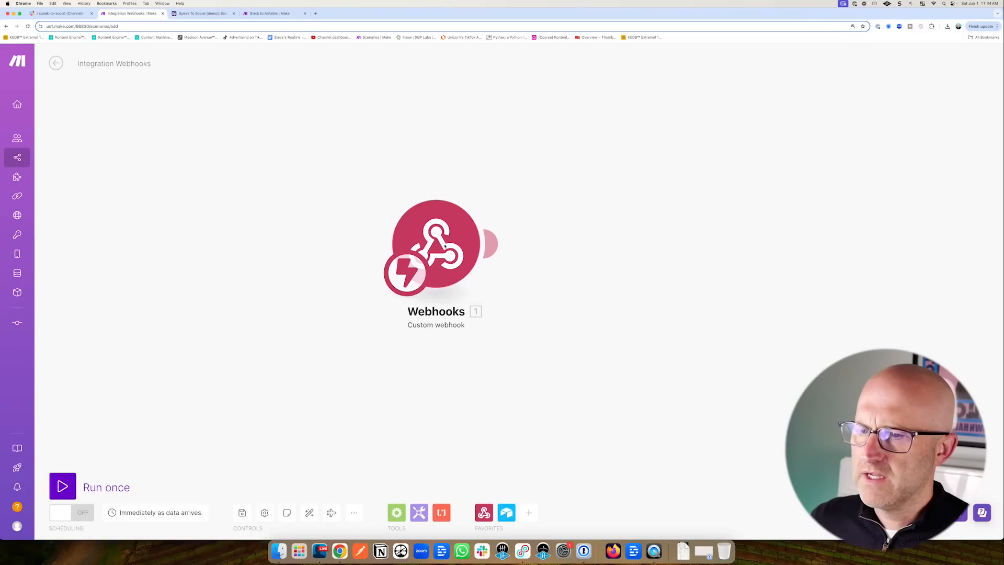
left_click(444, 239)
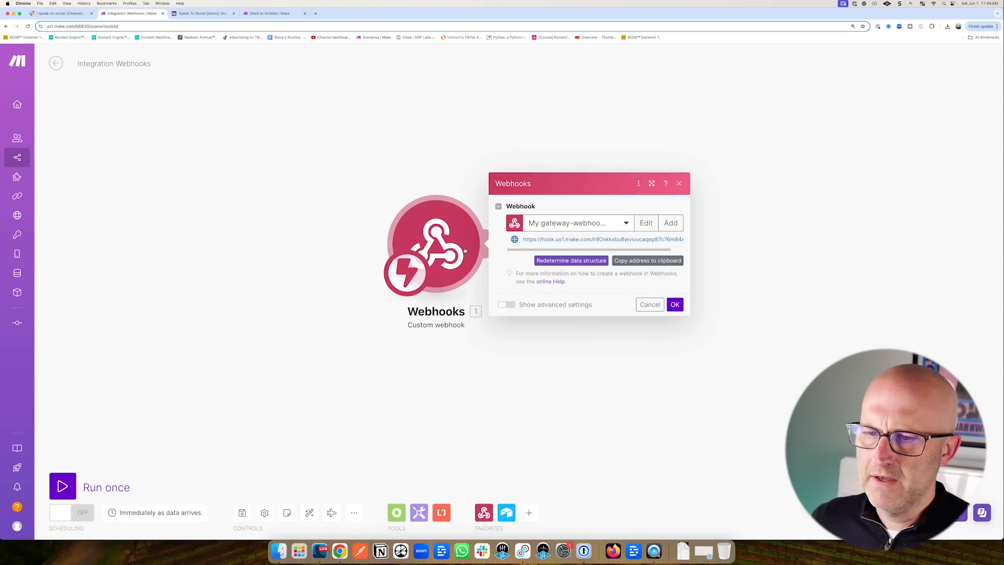
left_click_drag(489, 288, 601, 268)
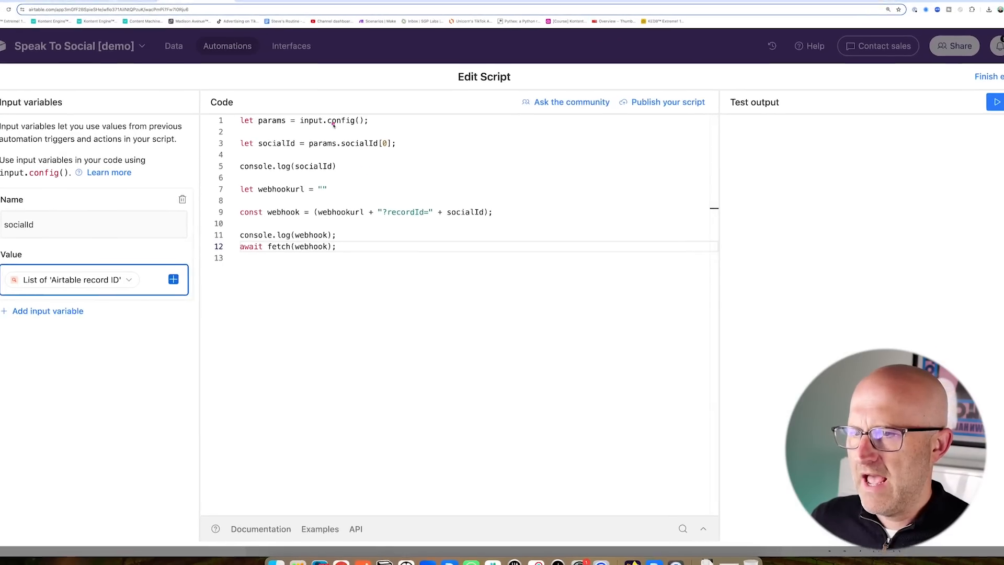
left_click_drag(334, 132, 308, 157)
left_click_drag(338, 83, 322, 156)
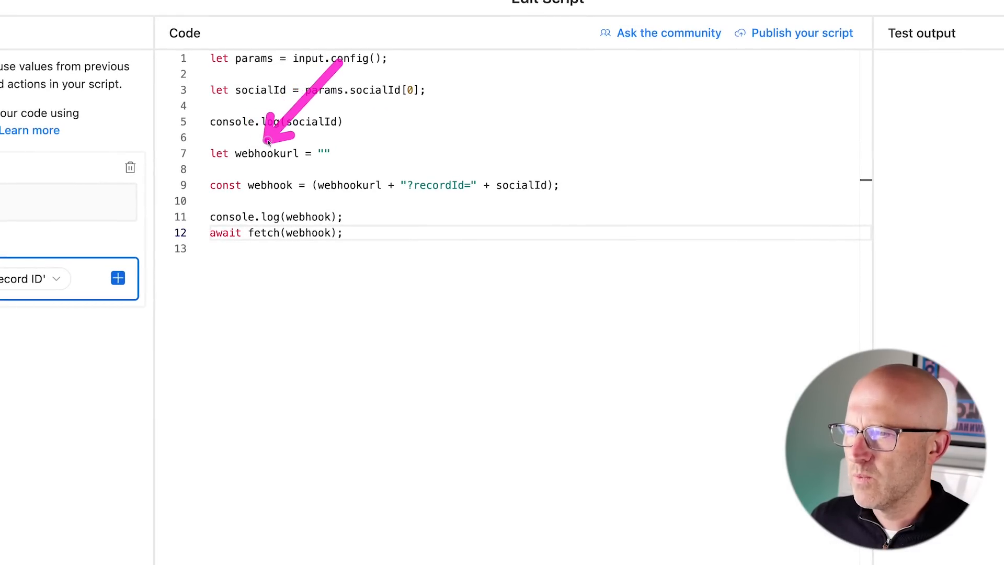
left_click(324, 153)
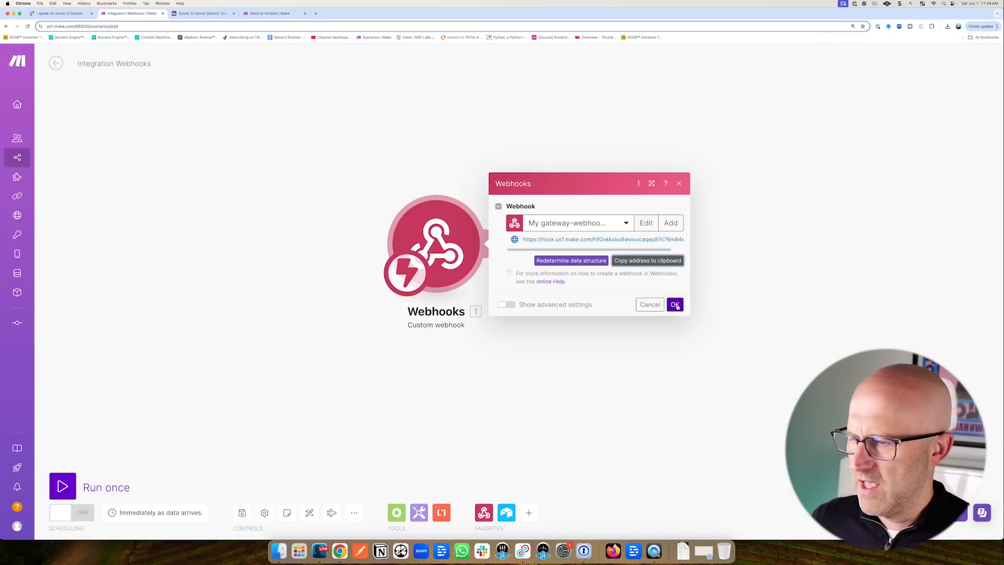
left_click(676, 305)
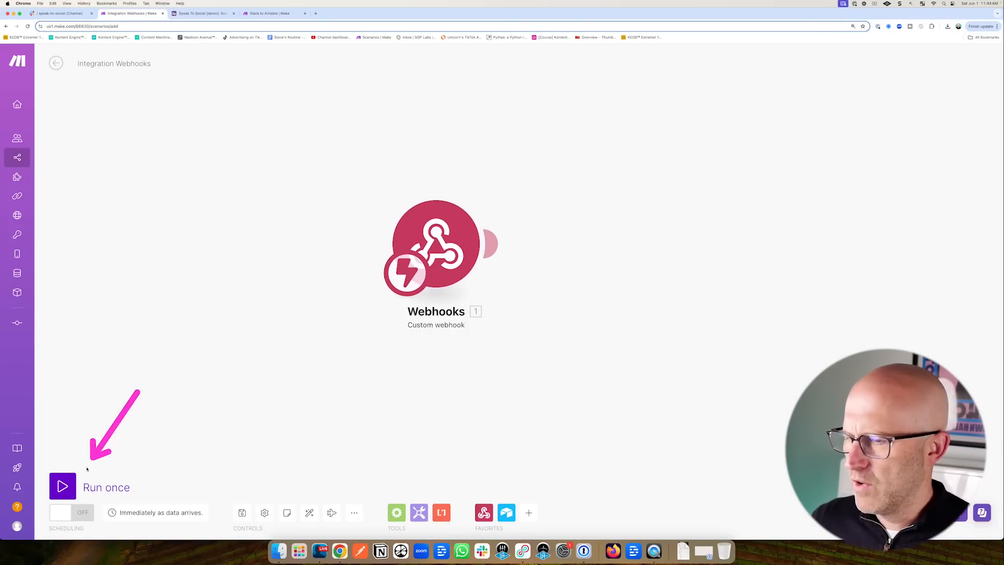
left_click(74, 483)
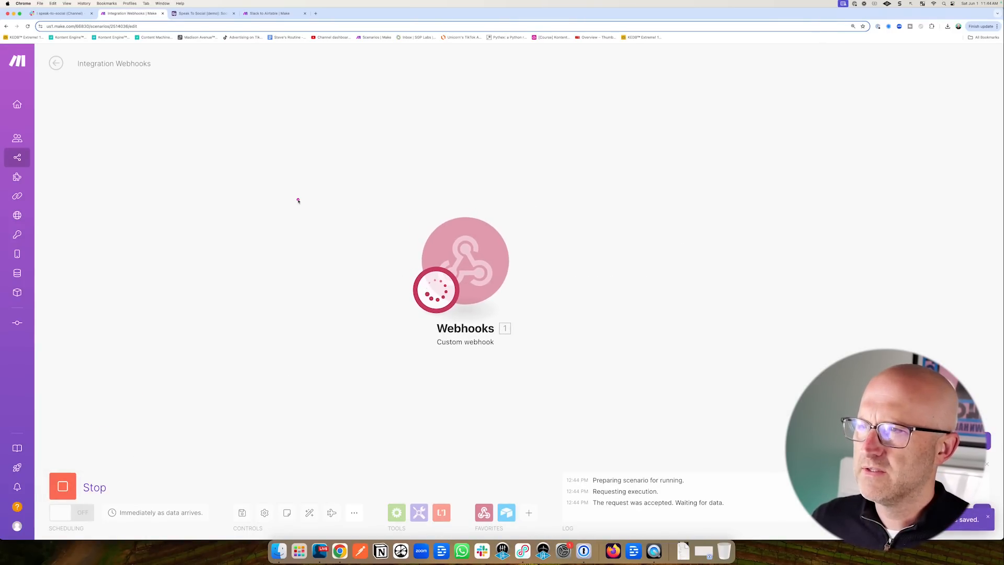
Test the Airtable script and confirm Make's webhook received a bundle with the record ID.
left_click(202, 13)
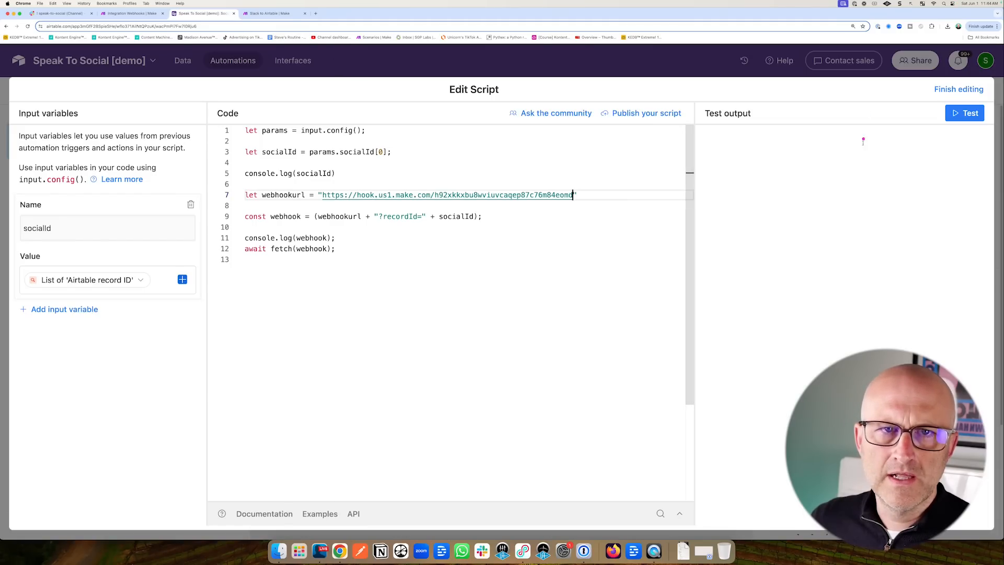
left_click(965, 113)
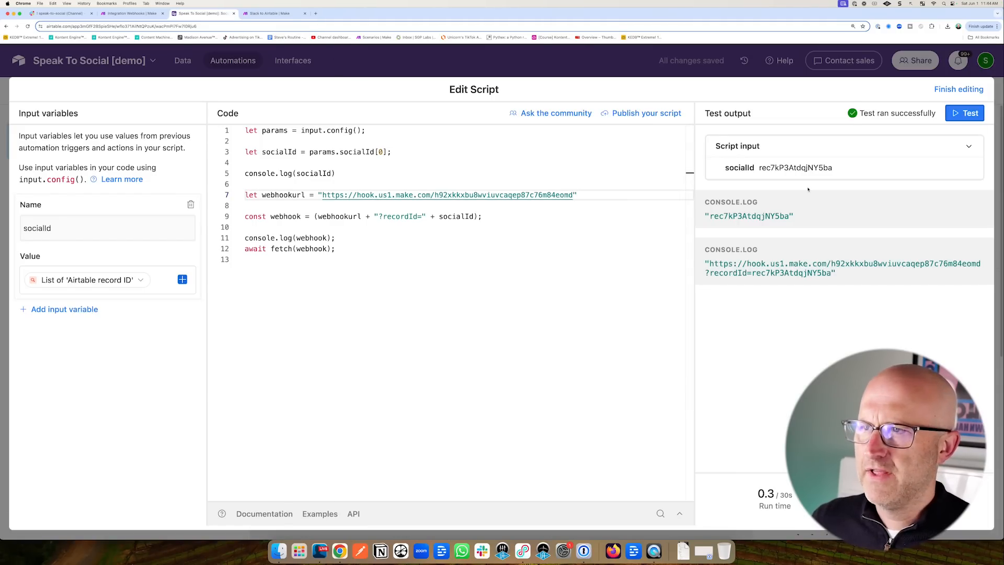
left_click(132, 13)
left_click_drag(534, 121, 531, 160)
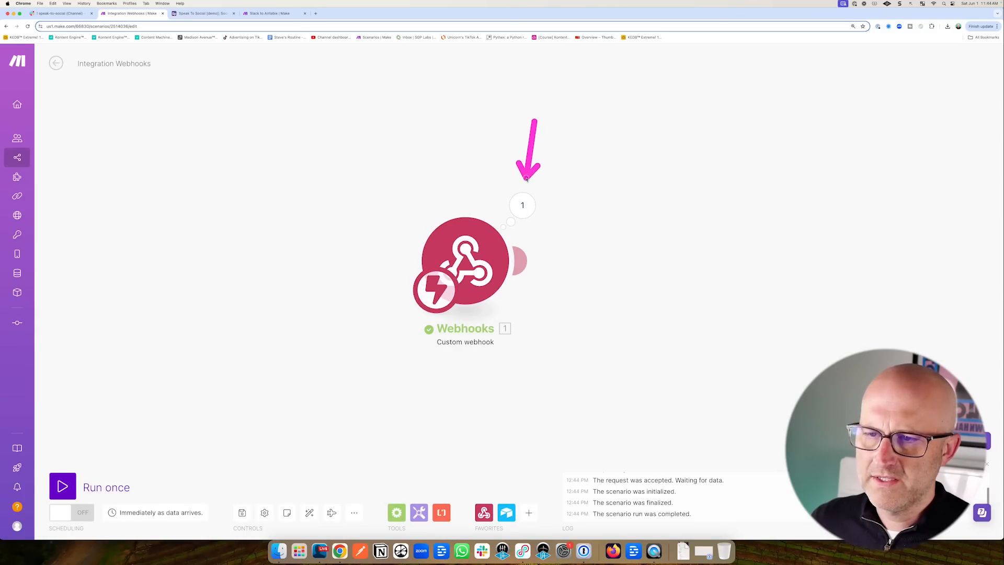
left_click(522, 205)
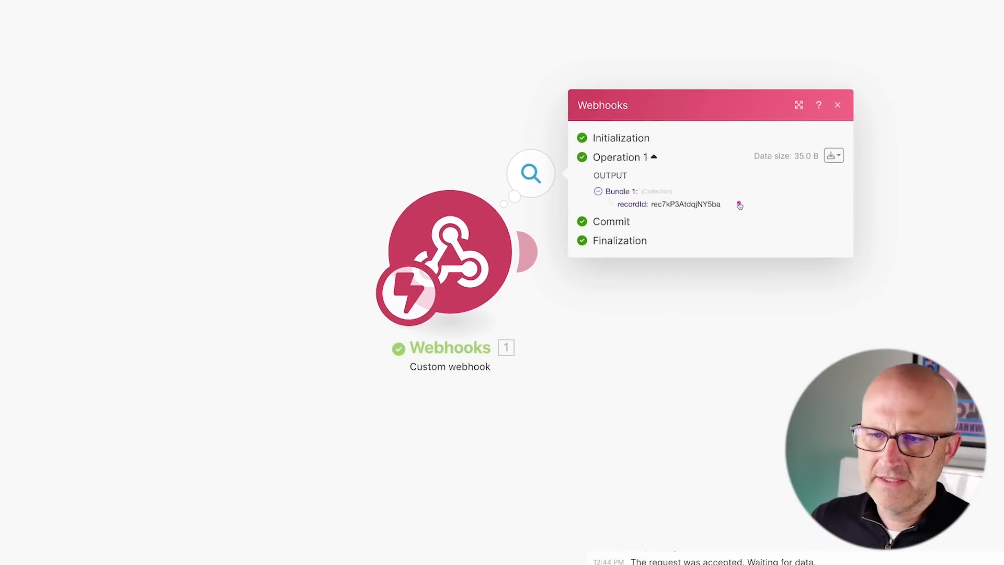
mouse_move(786, 122)
left_mouse_down()
mouse_move(689, 172)
mouse_move(769, 173)
mouse_move(758, 180)
left_mouse_up()
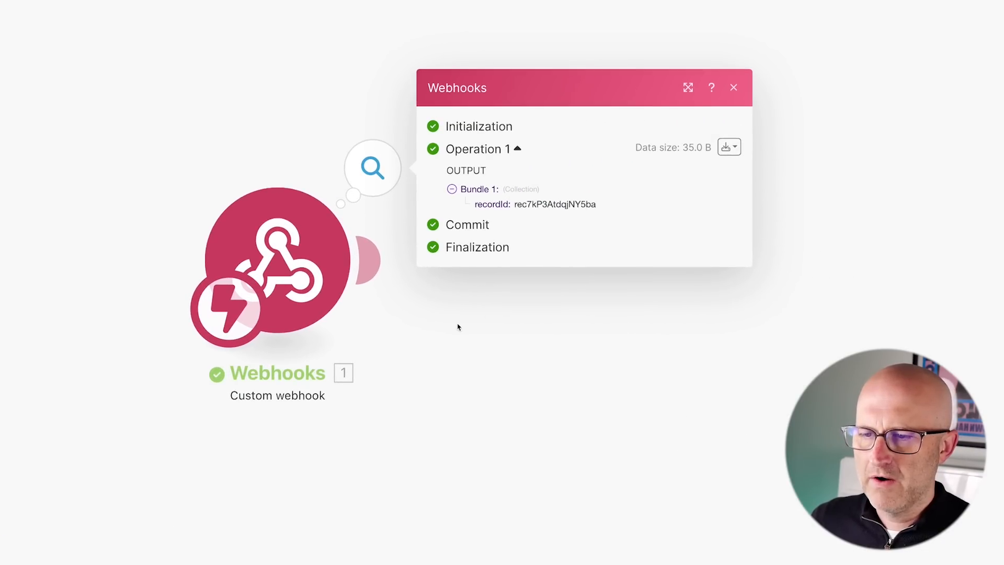
mouse_move(467, 401)
left_mouse_down()
mouse_move(464, 322)
mouse_move(484, 323)
left_mouse_up()
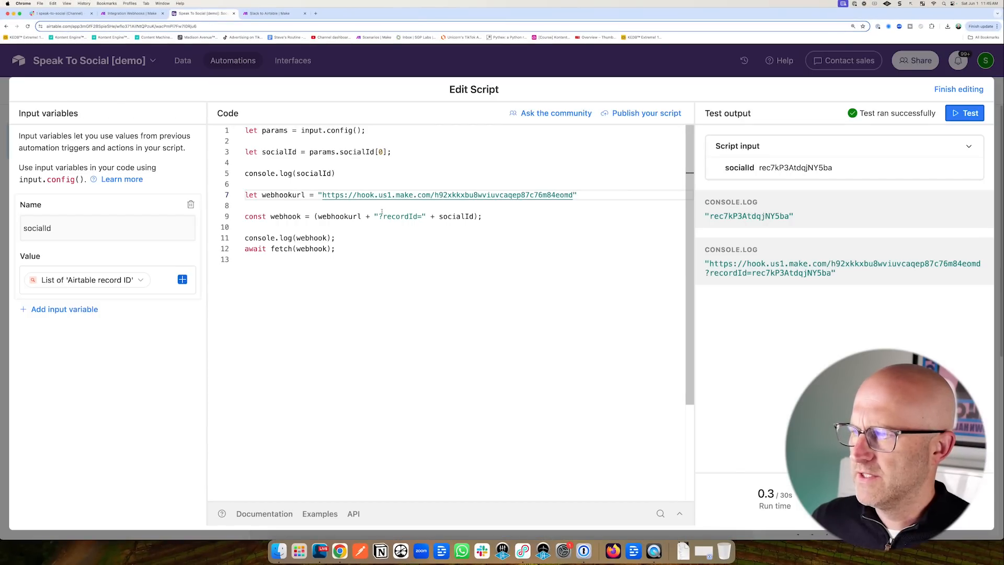
Finish editing the script and return to Automation 1's overview.
left_click(412, 161)
mouse_move(111, 171)
left_mouse_down()
mouse_move(85, 196)
mouse_move(87, 274)
left_mouse_up()
left_click(381, 66)
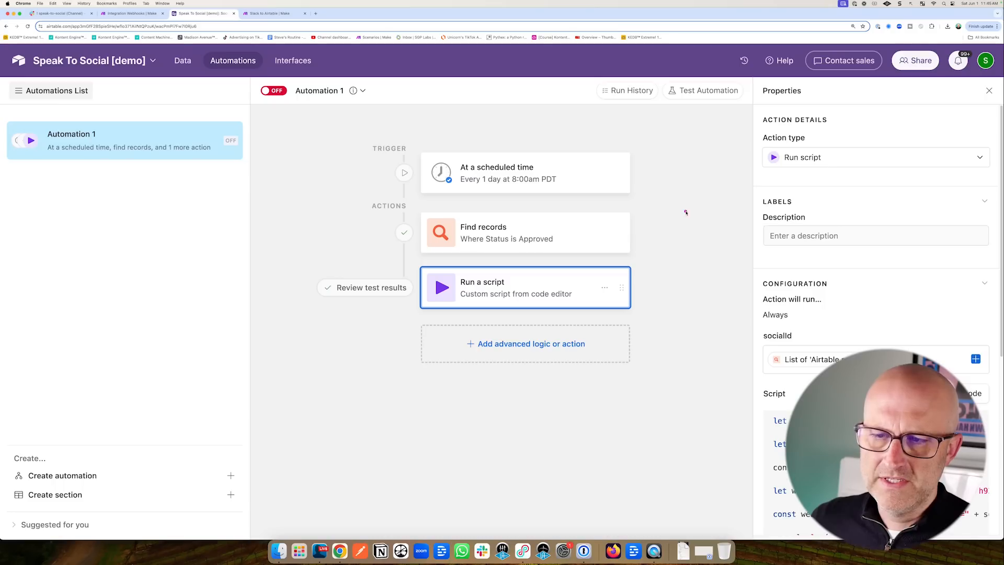
Review the approved social post records alongside the automation steps.
left_click_drag(635, 221, 601, 226)
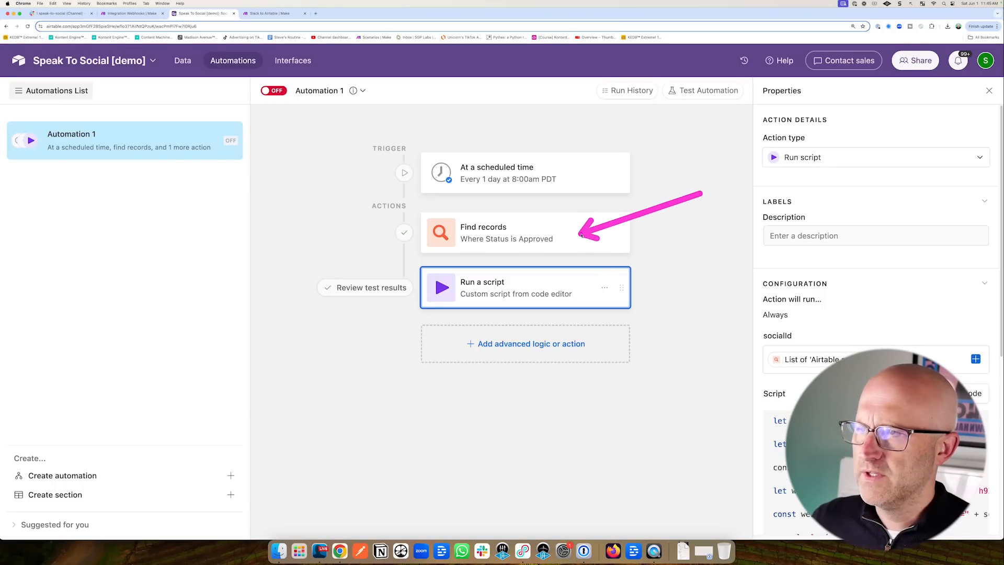
key("super+bracketleft")
mouse_move(428, 266)
left_mouse_down()
mouse_move(587, 190)
mouse_move(613, 162)
mouse_move(311, 198)
mouse_move(234, 145)
mouse_move(467, 153)
mouse_move(438, 159)
left_mouse_up()
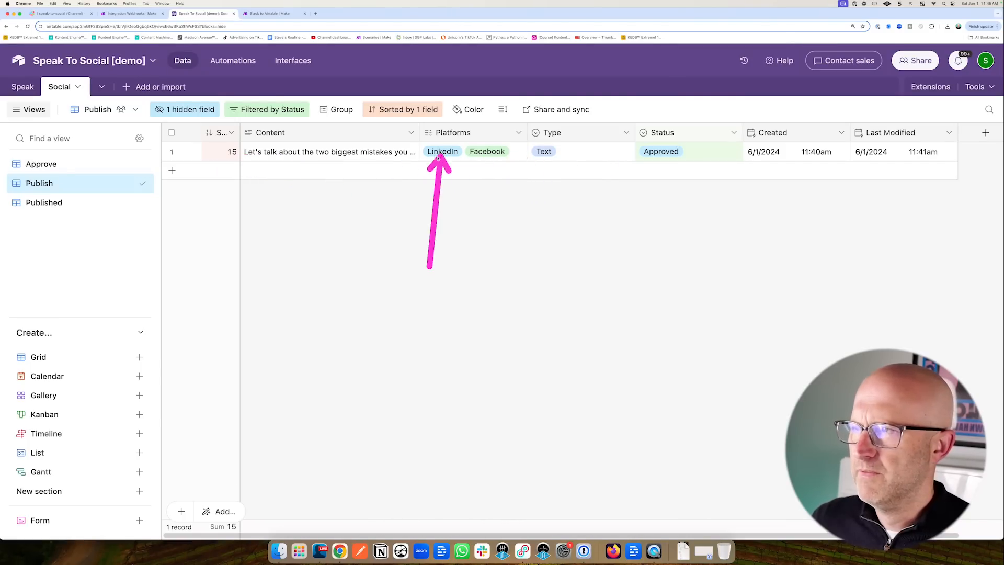
key("super+bracketright")
left_click_drag(686, 253, 634, 277)
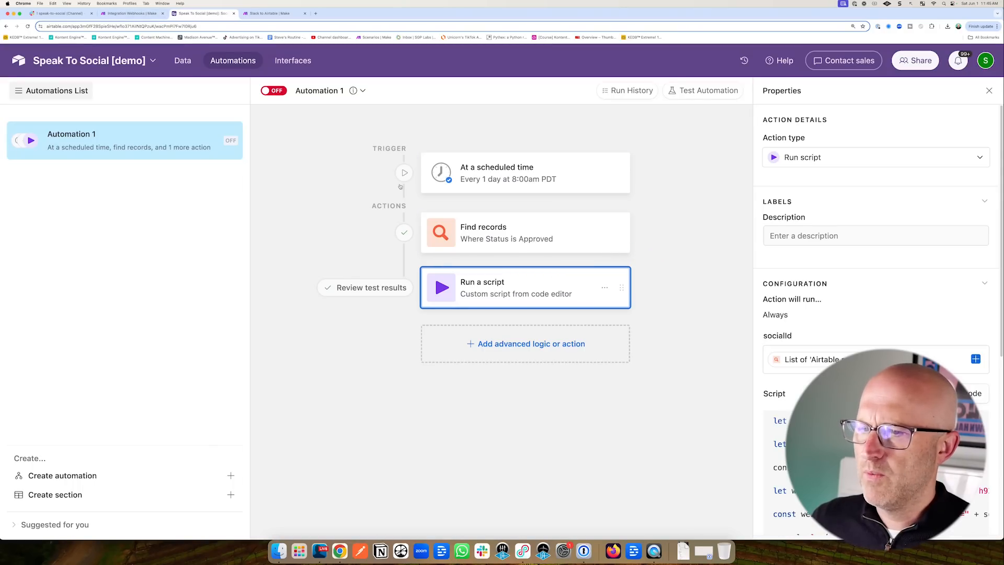
Walk through the script's socialId input variable, its Airtable record ID value, and the webhookurl line.
left_click(124, 12)
left_click_drag(280, 184, 323, 226)
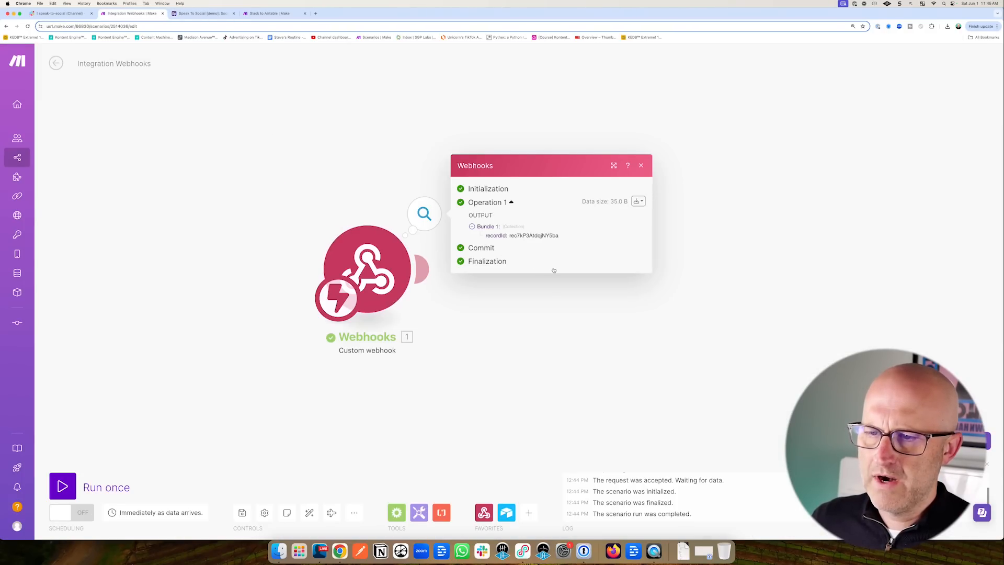
key("ctrl+Tab")
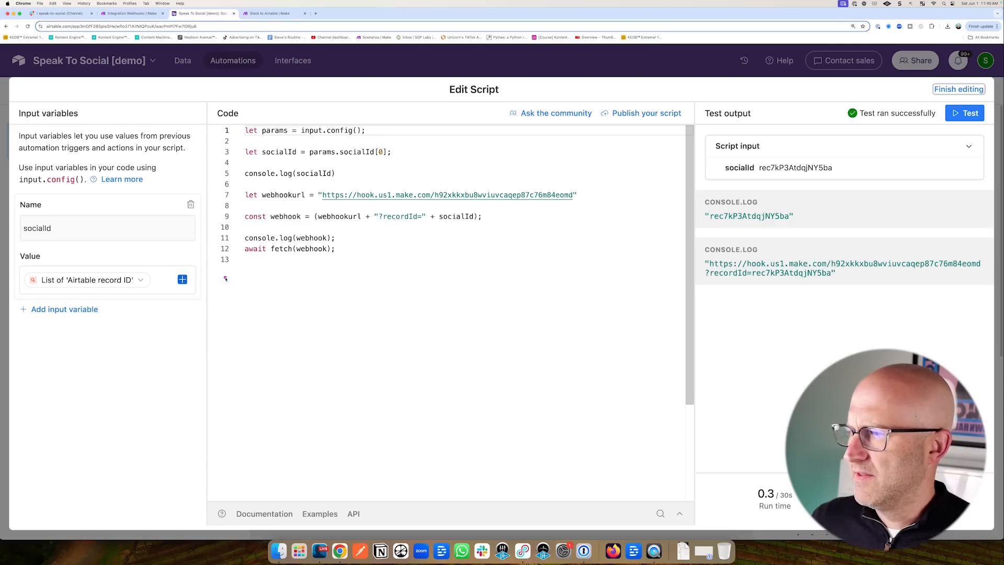
left_click_drag(181, 183, 60, 223)
left_click_drag(184, 182, 91, 267)
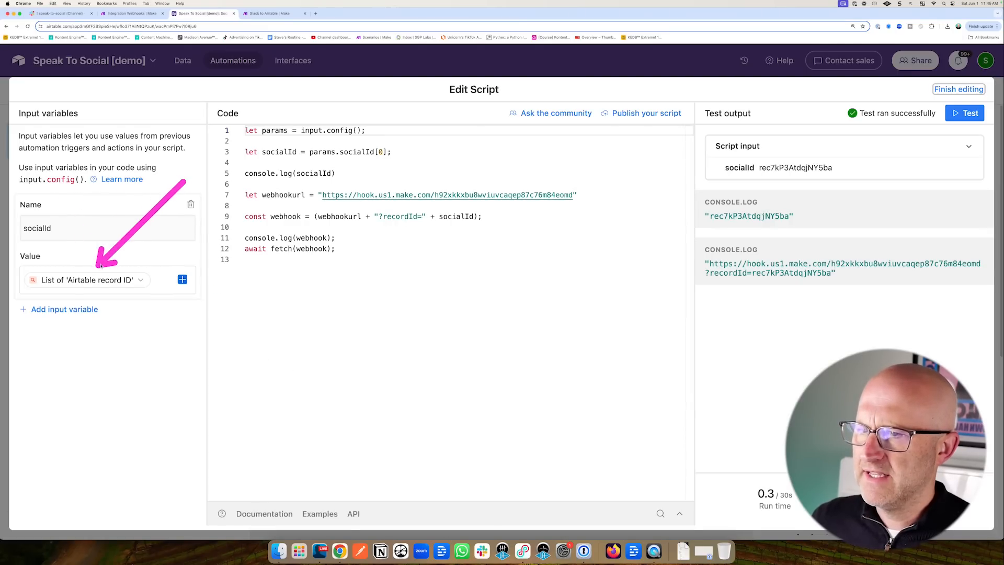
mouse_move(450, 118)
left_mouse_down()
mouse_move(381, 175)
mouse_move(294, 190)
mouse_move(302, 196)
left_mouse_up()
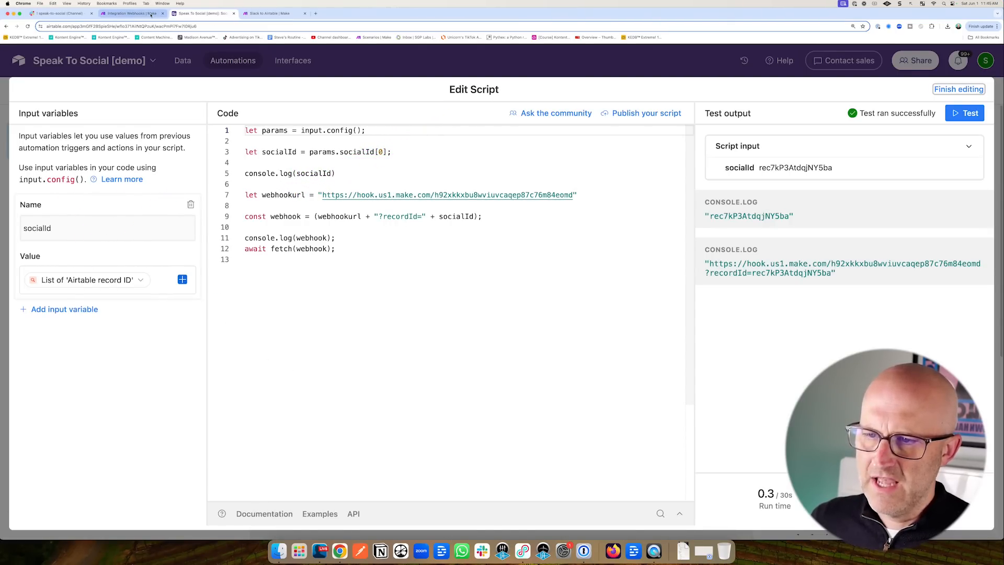
Compare the recordId in Make's webhook output with the script's socialId log line.
key("ctrl+shift+Tab")
mouse_move(550, 343)
left_mouse_down()
mouse_move(517, 258)
mouse_move(525, 252)
left_mouse_up()
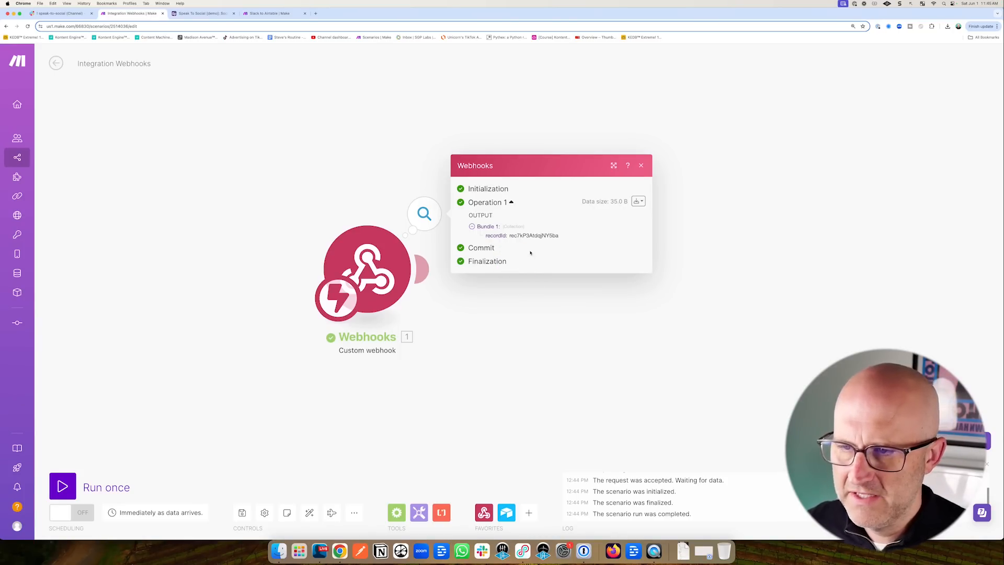
left_click(501, 313)
key("ctrl+Tab")
mouse_move(470, 132)
left_mouse_down()
mouse_move(394, 178)
mouse_move(464, 191)
left_mouse_up()
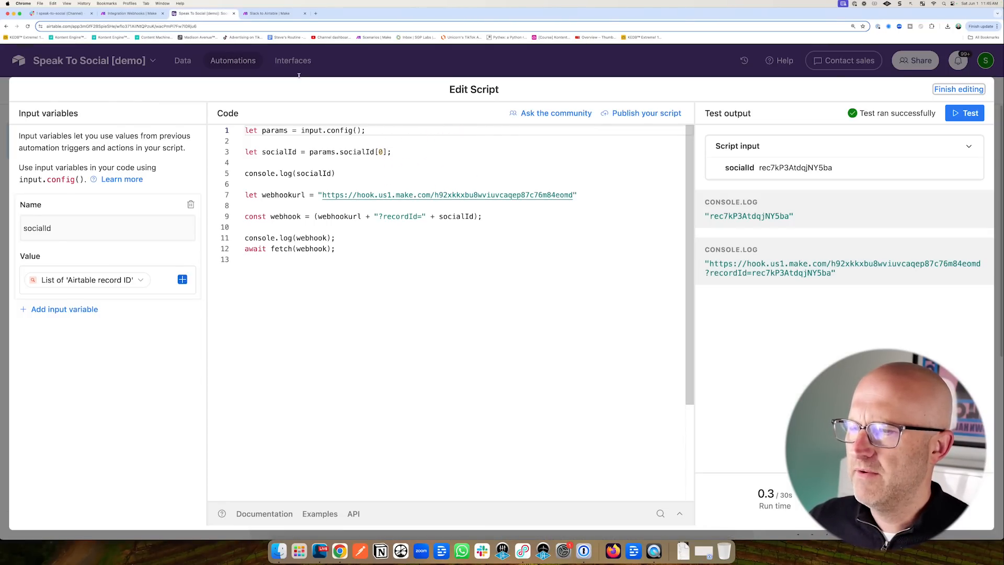
key("ctrl+shift+Tab")
left_click_drag(372, 165, 280, 231)
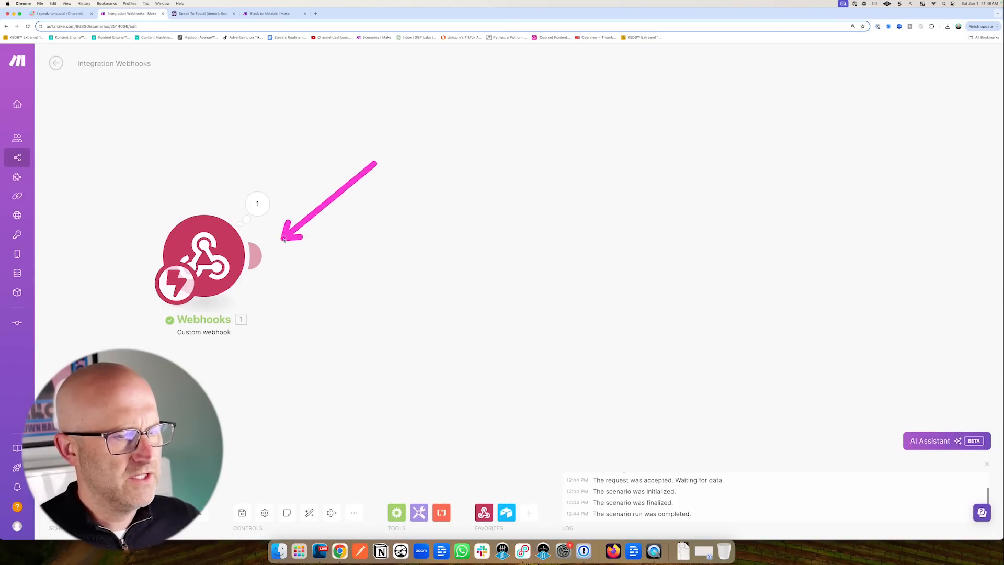
Add an Airtable Get a Record module after the webhook using the Speak To Social Demo connection.
left_click(255, 256)
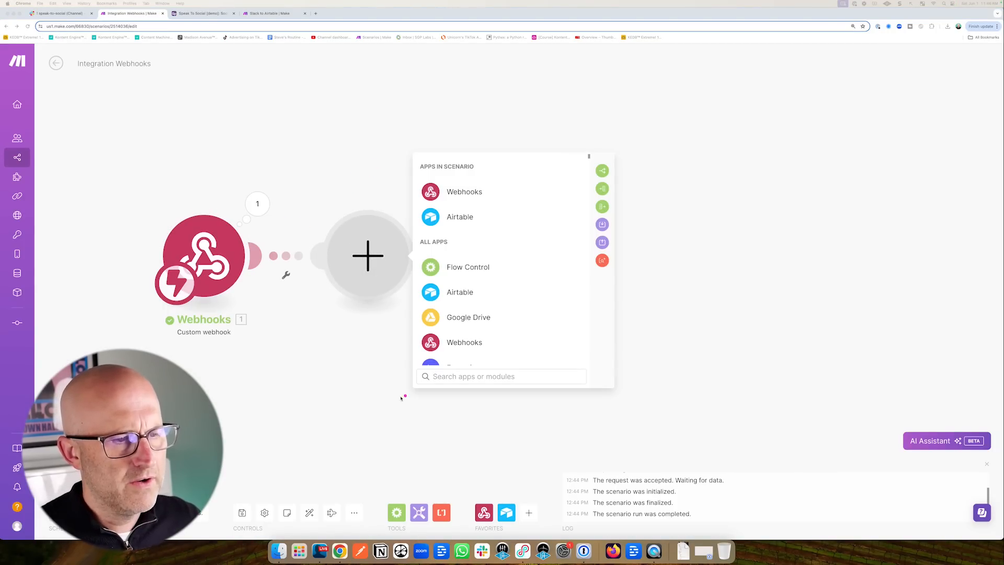
left_click_drag(351, 400, 350, 326)
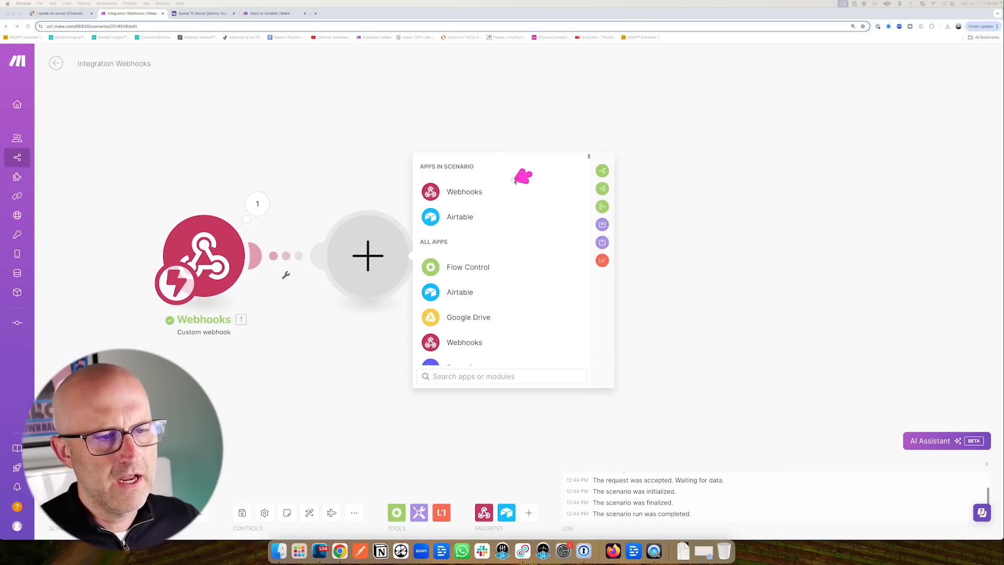
left_click(483, 219)
left_click(517, 262)
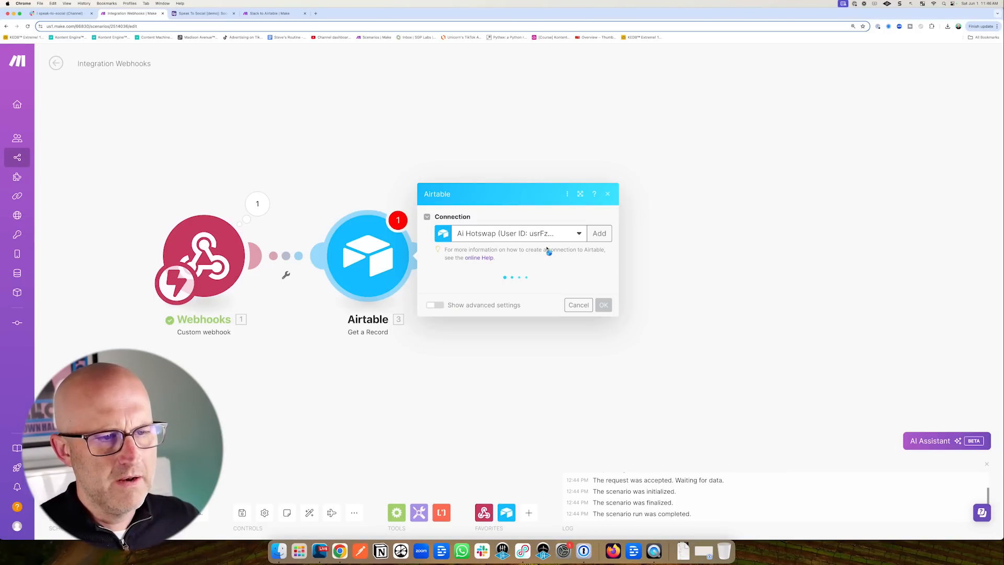
left_click_drag(469, 176, 478, 228)
left_click(506, 232)
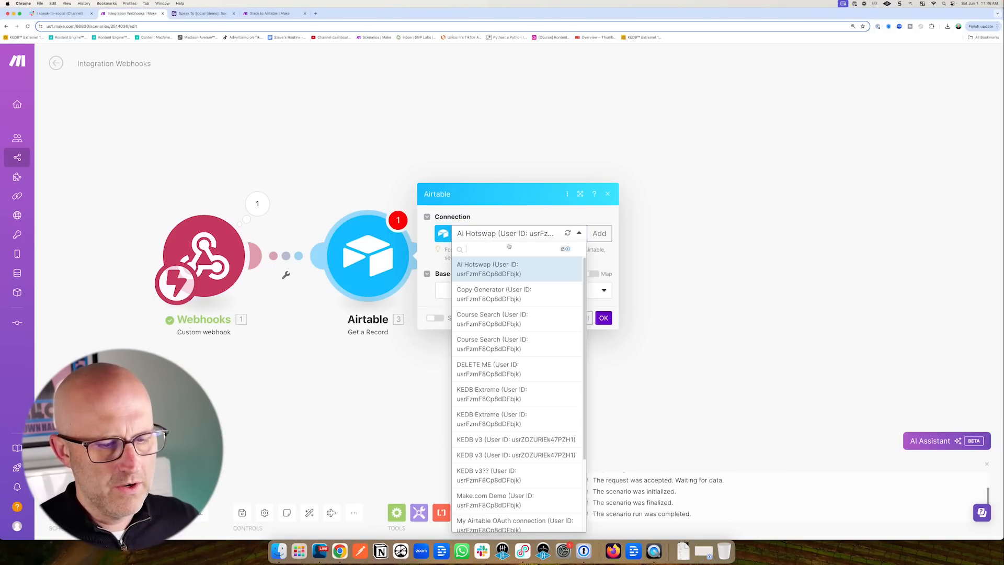
scroll(542, 351, "down", 3)
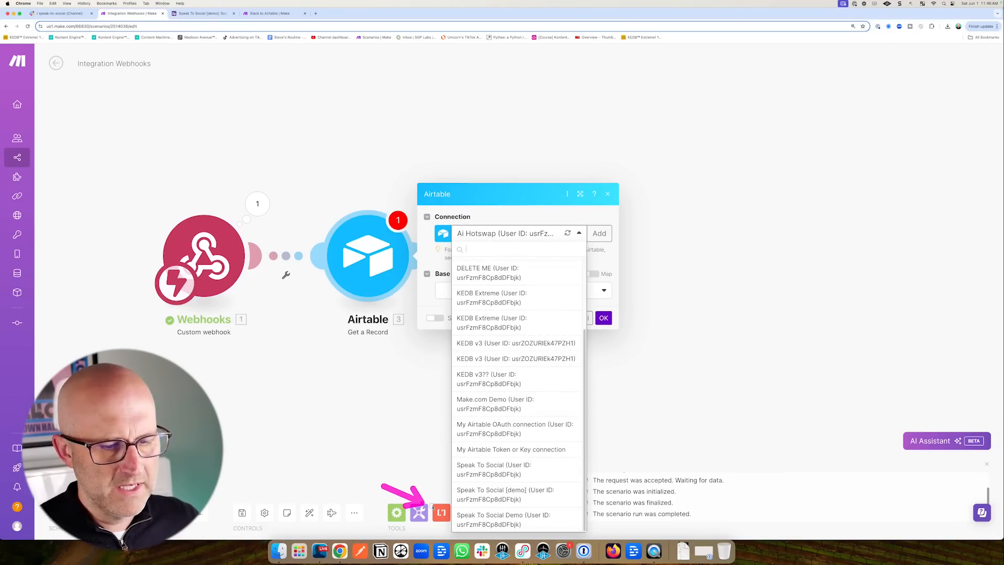
left_click(487, 520)
Choose base Speak To Social [demo] and table Social, mapping 1. recordId into Record ID.
left_click_drag(518, 257, 501, 273)
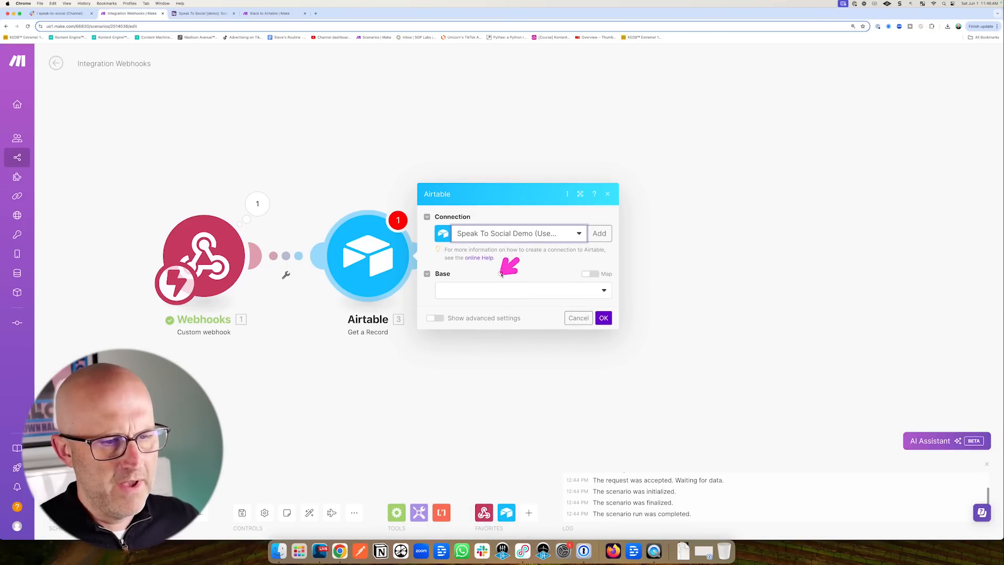
left_click(454, 294)
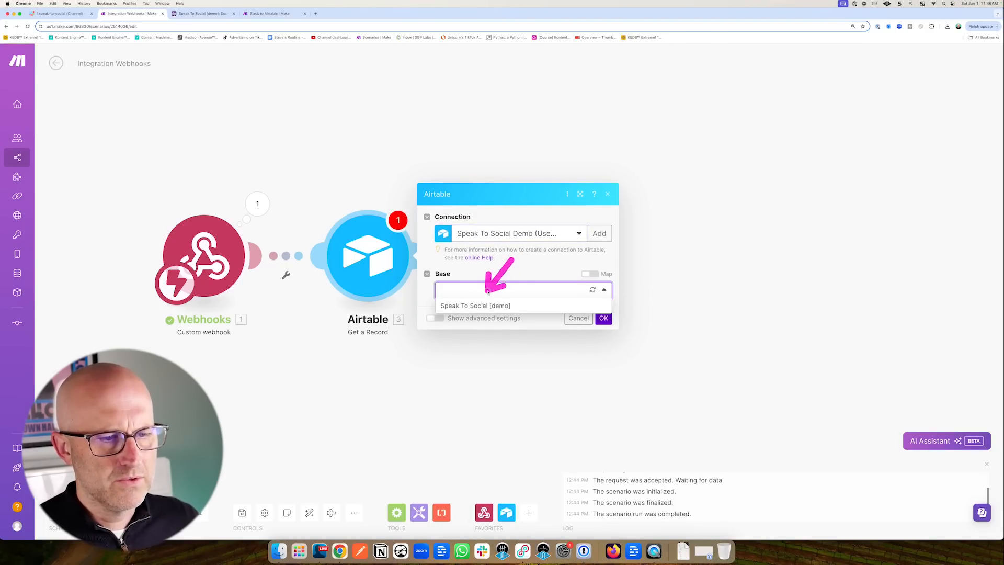
left_click(491, 306)
left_click(491, 310)
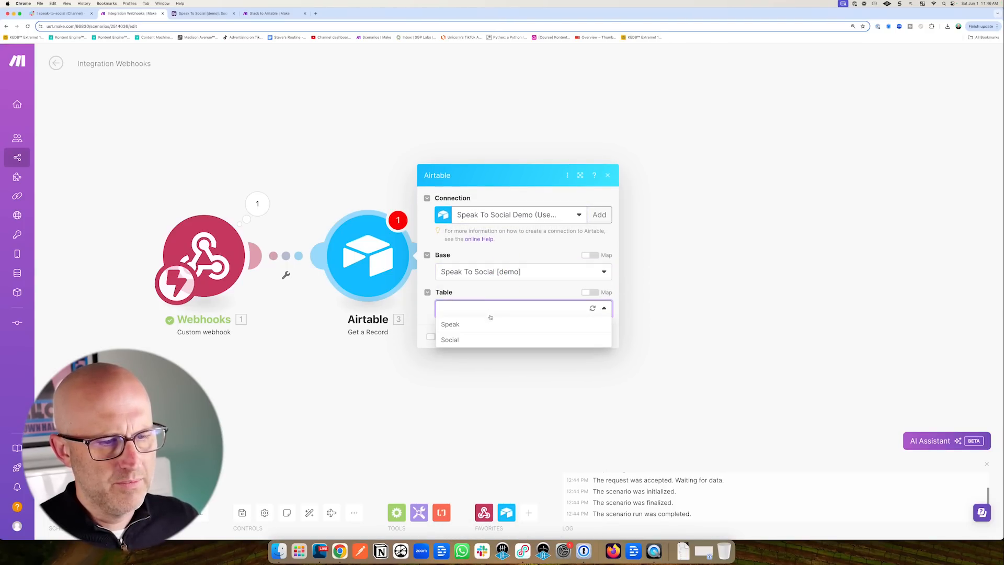
left_click(463, 340)
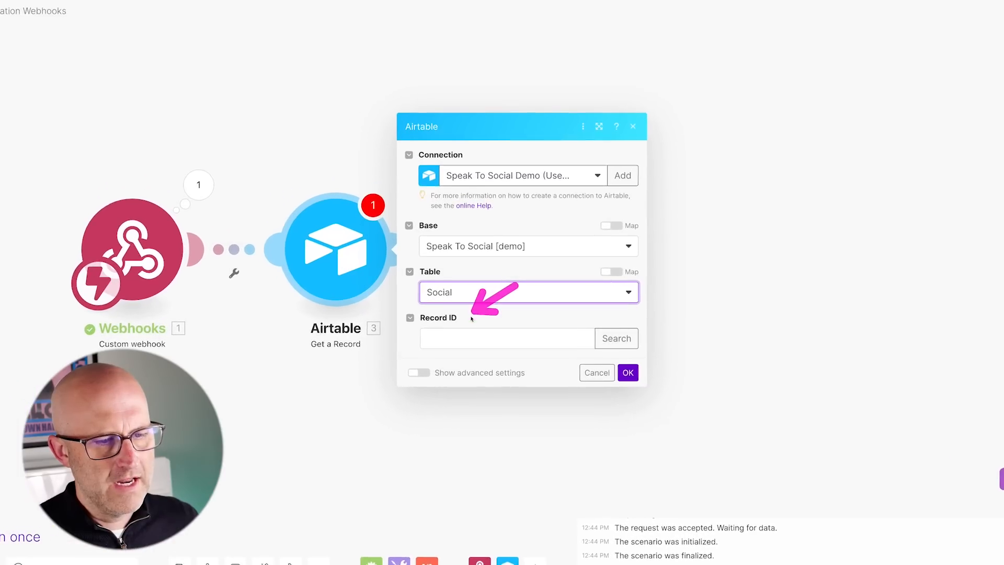
left_click(465, 328)
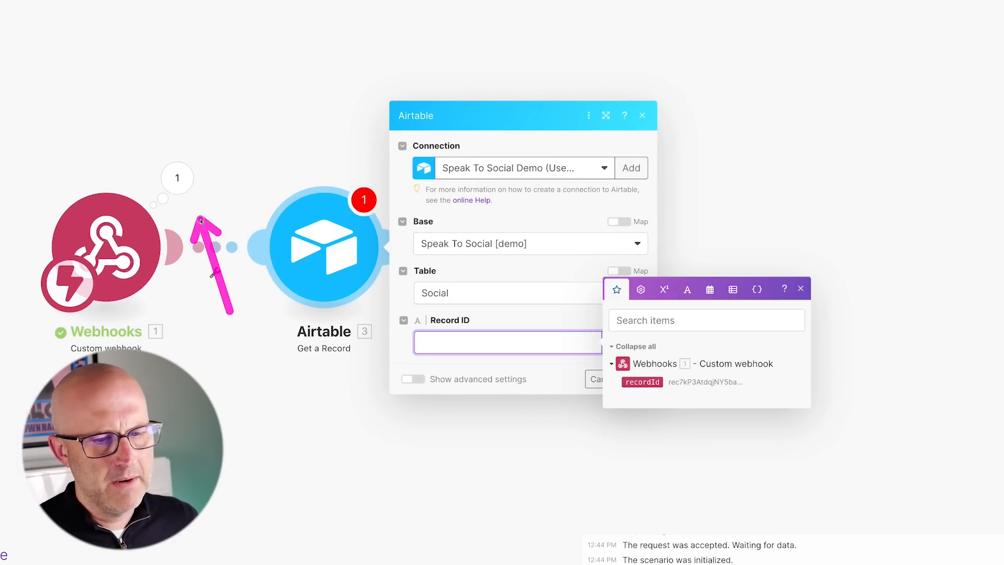
left_click(652, 385)
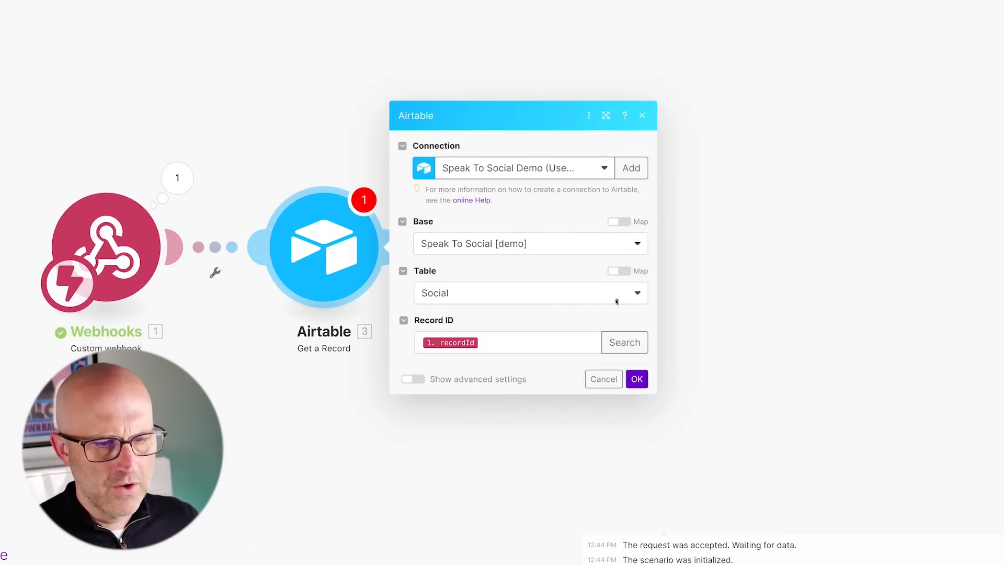
left_click(637, 379)
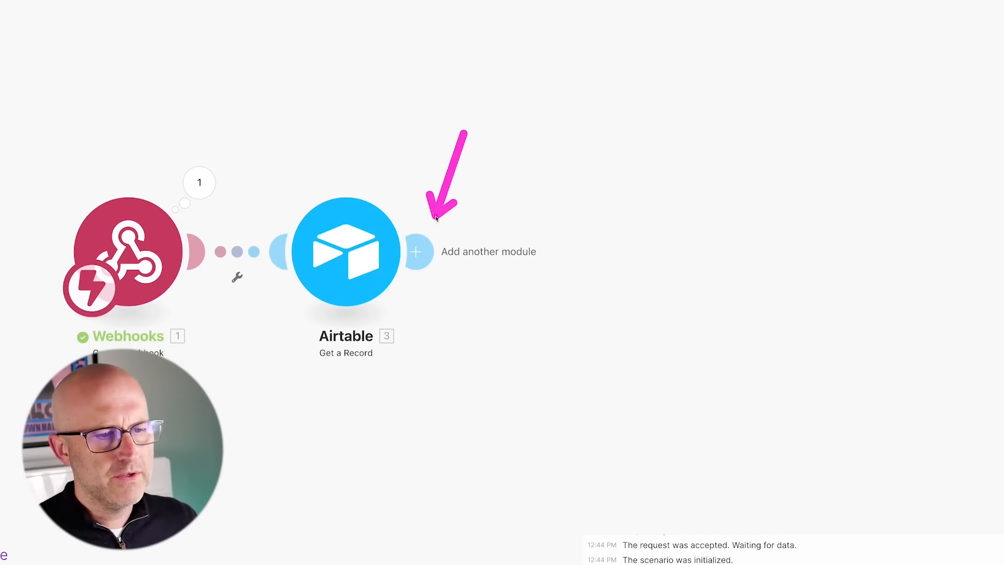
Add a two-route Router after Get a Record and start a LinkedIn module on its upper route.
left_click(417, 252)
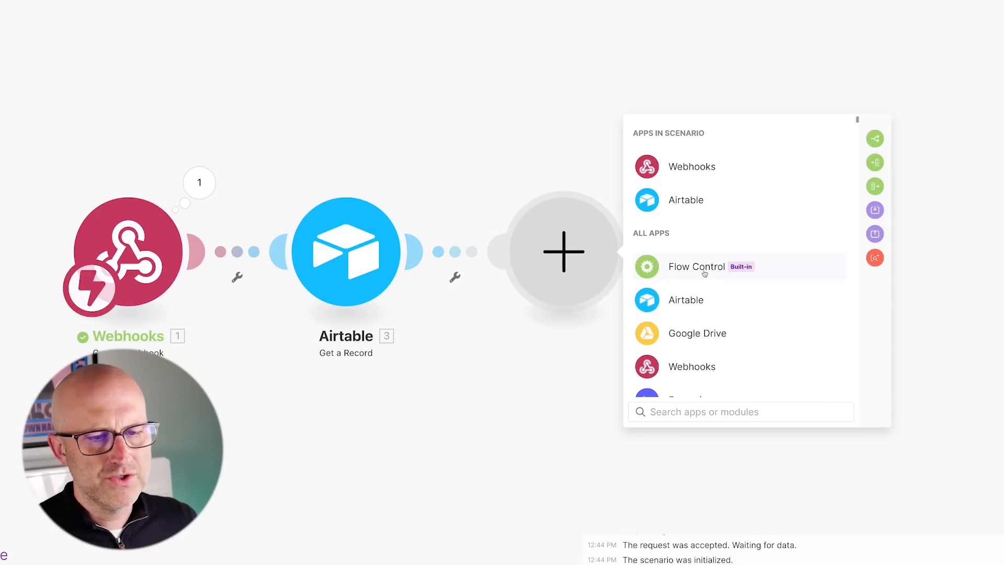
left_click(700, 268)
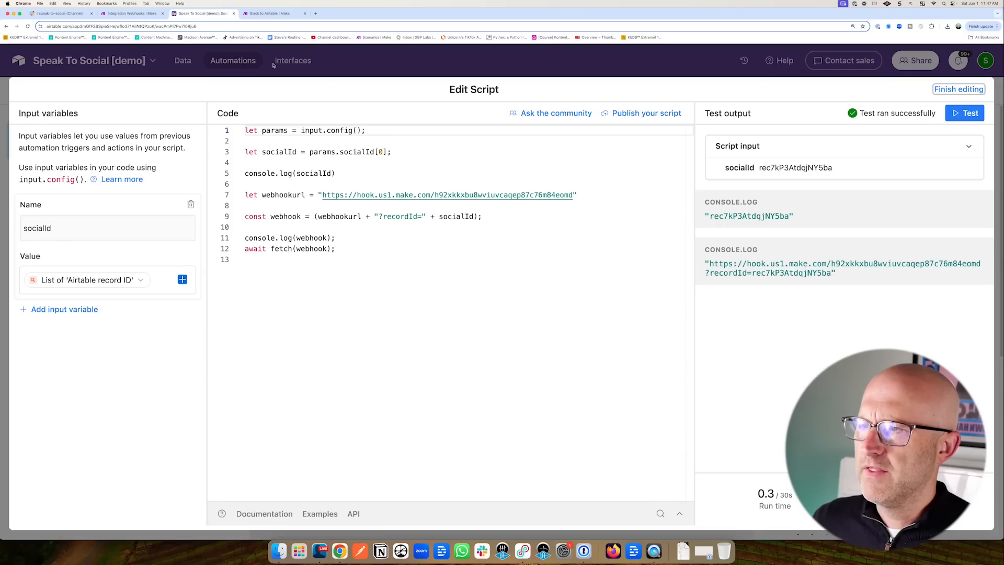
left_click(959, 90)
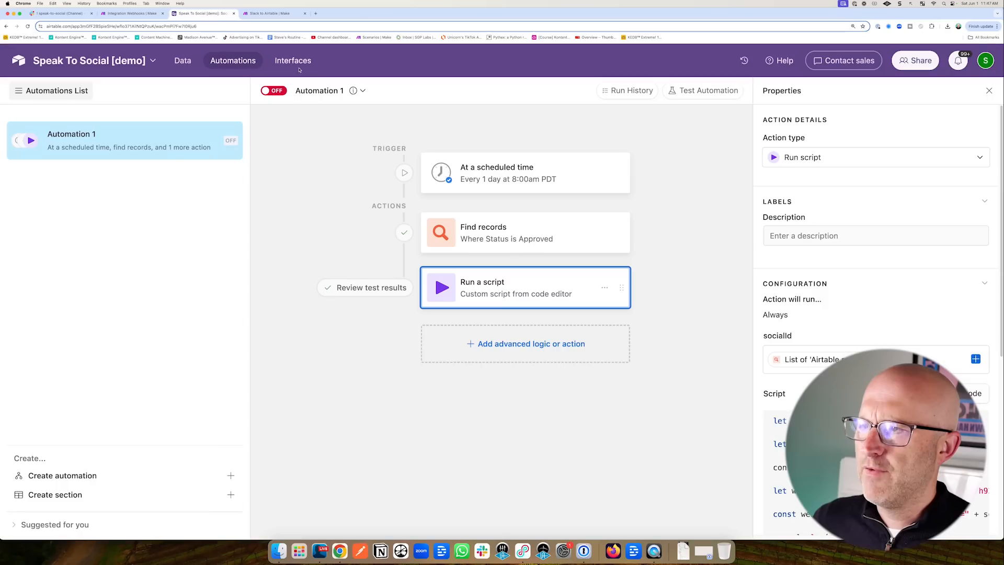
left_click(183, 61)
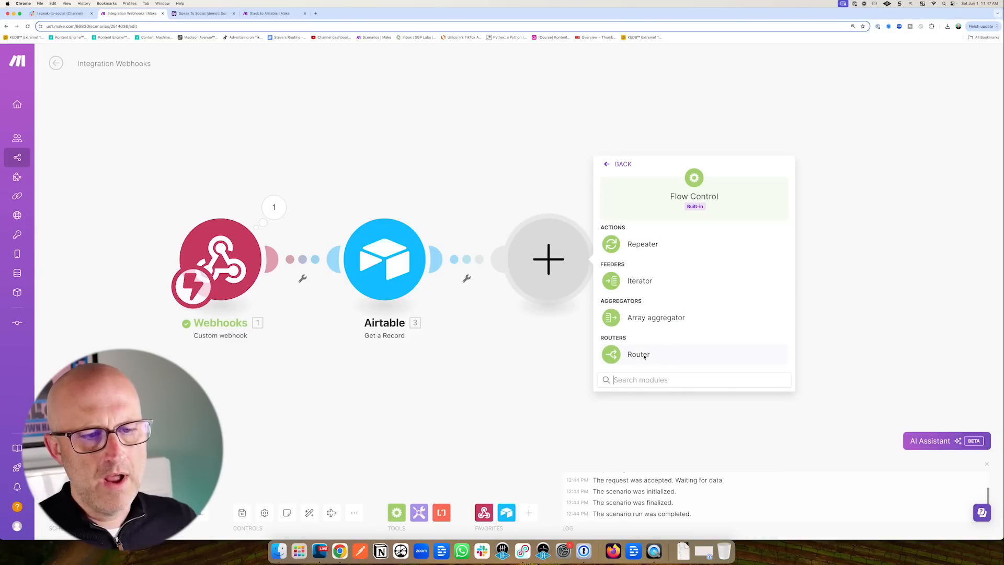
left_click(639, 355)
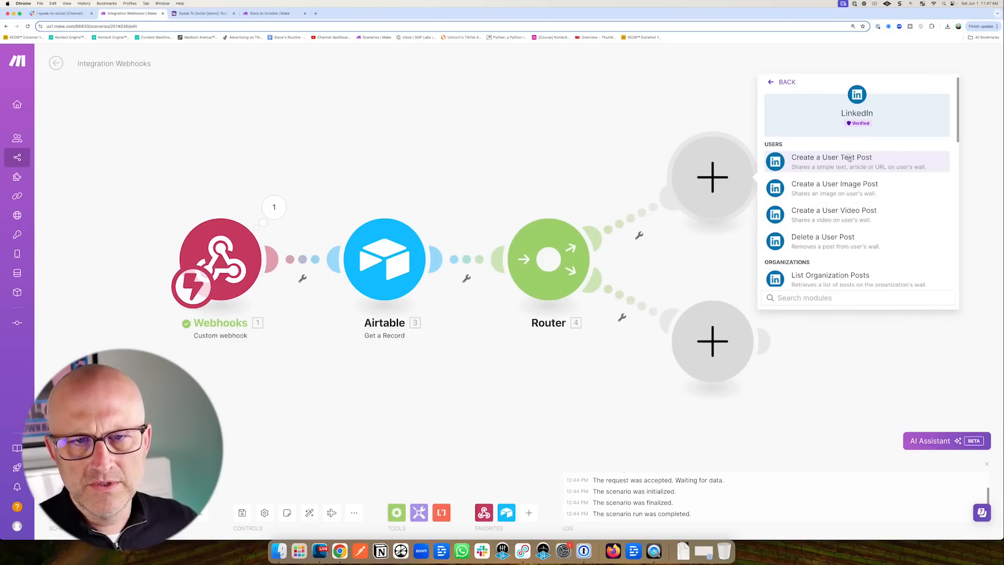
Make the upper route a LinkedIn Create a User Text Post whose Content is the record's 3. Content.
left_click(849, 158)
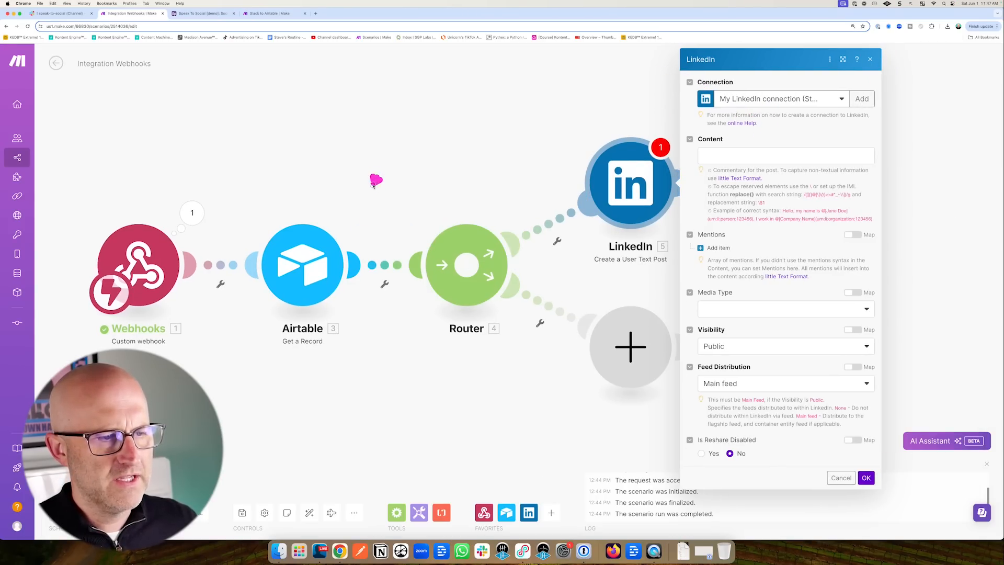
left_click(780, 156)
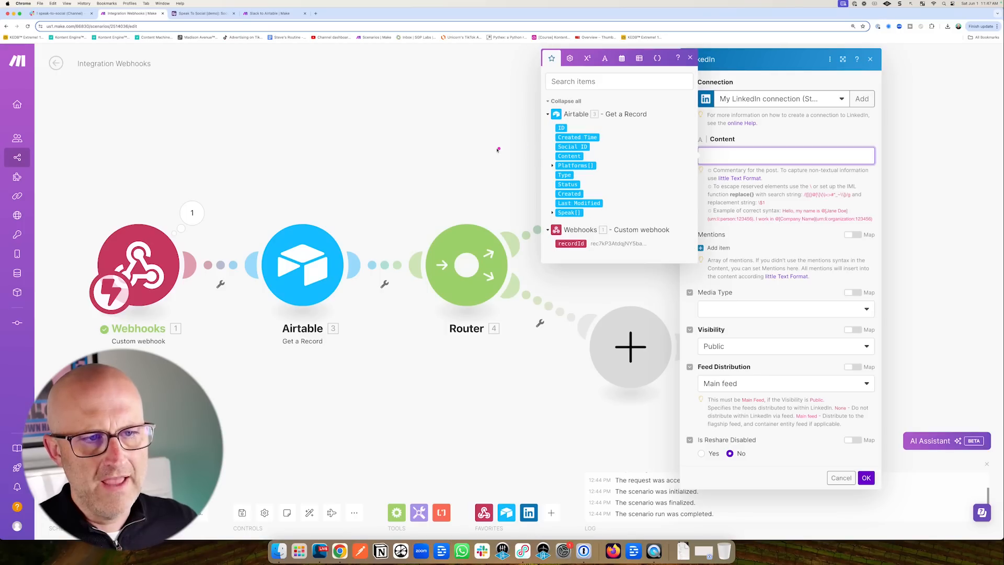
left_click(562, 156)
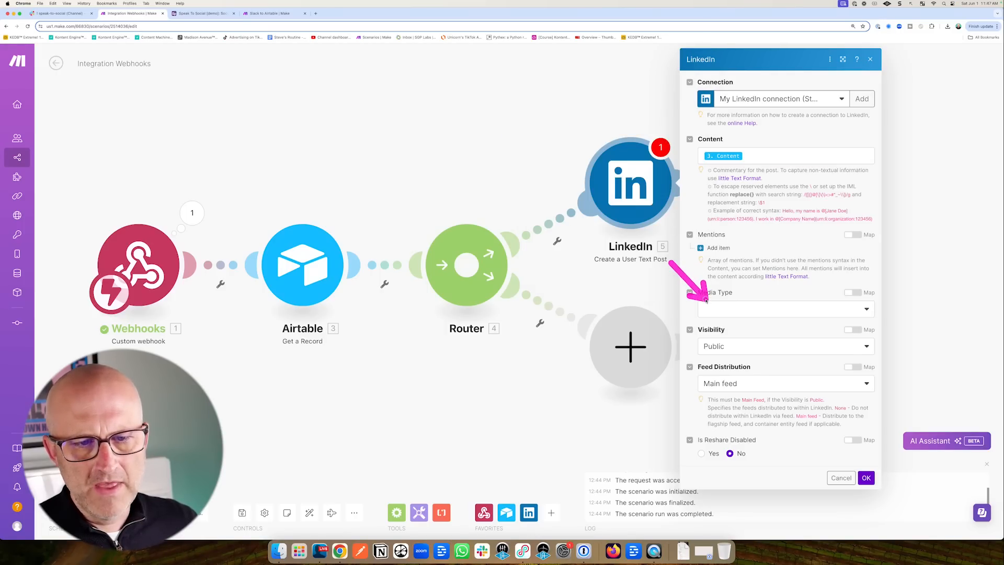
mouse_move(829, 299)
left_mouse_down()
mouse_move(762, 352)
mouse_move(761, 437)
left_mouse_up()
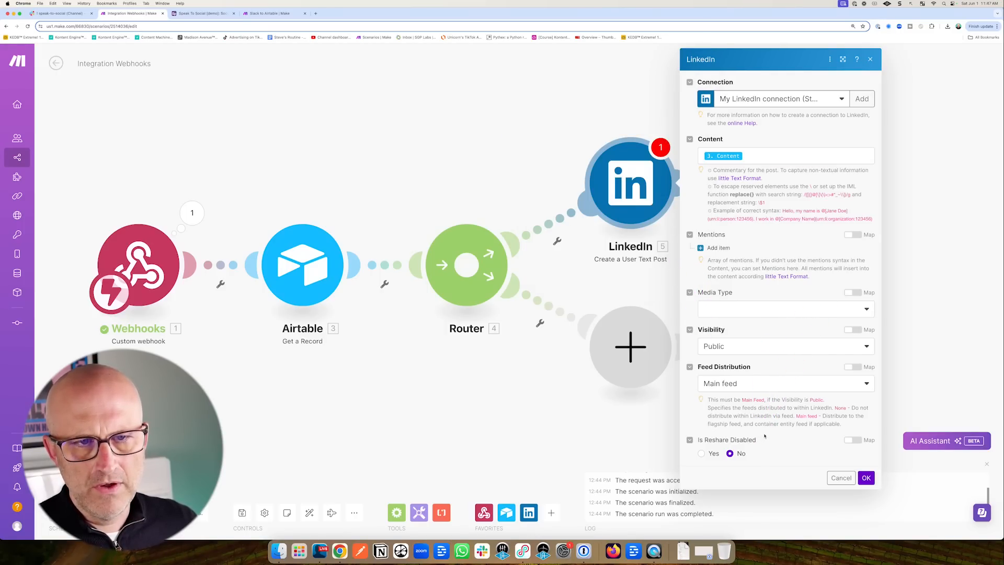
left_click(865, 478)
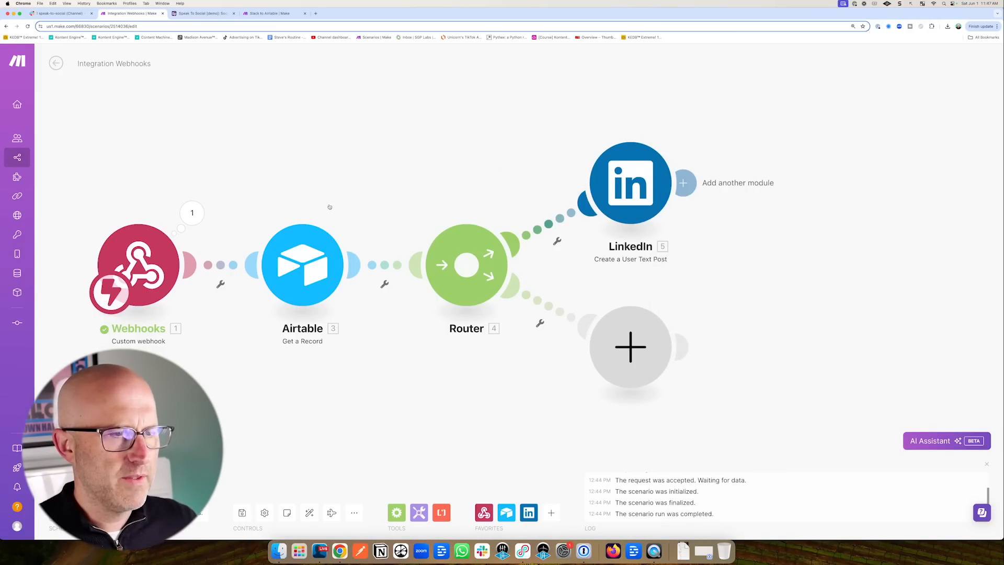
mouse_move(281, 135)
left_mouse_down()
mouse_move(303, 208)
mouse_move(563, 175)
left_mouse_up()
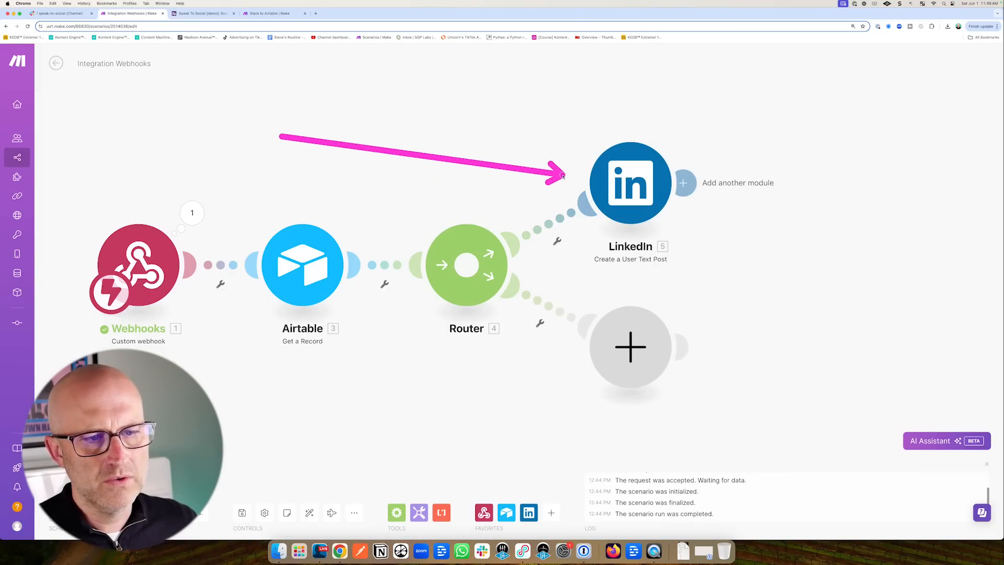
Set up a filter on the LinkedIn route using 3. Platforms[] as the condition, browsing Array operators.
left_click(559, 218)
left_click(618, 245)
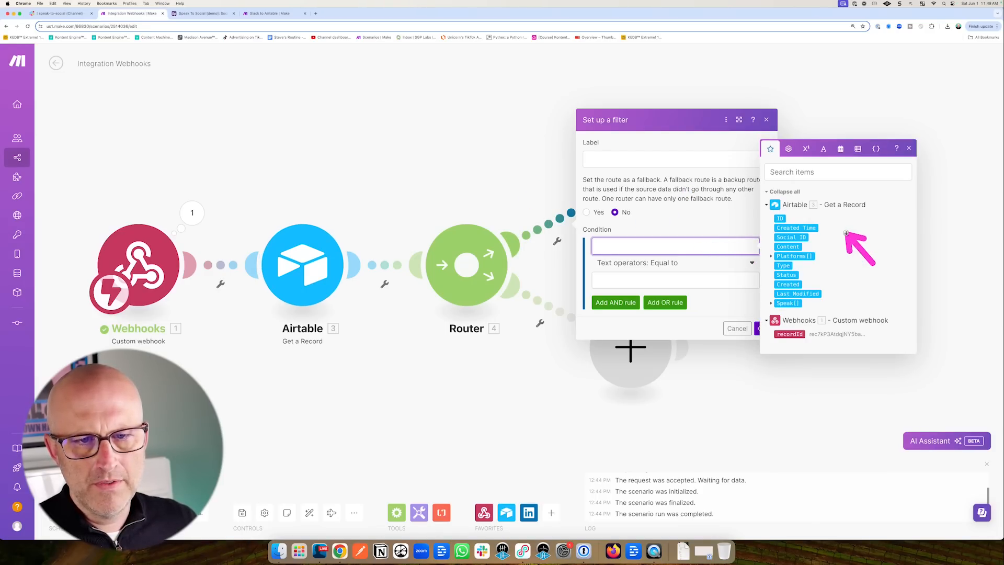
left_click(777, 256)
left_click(663, 265)
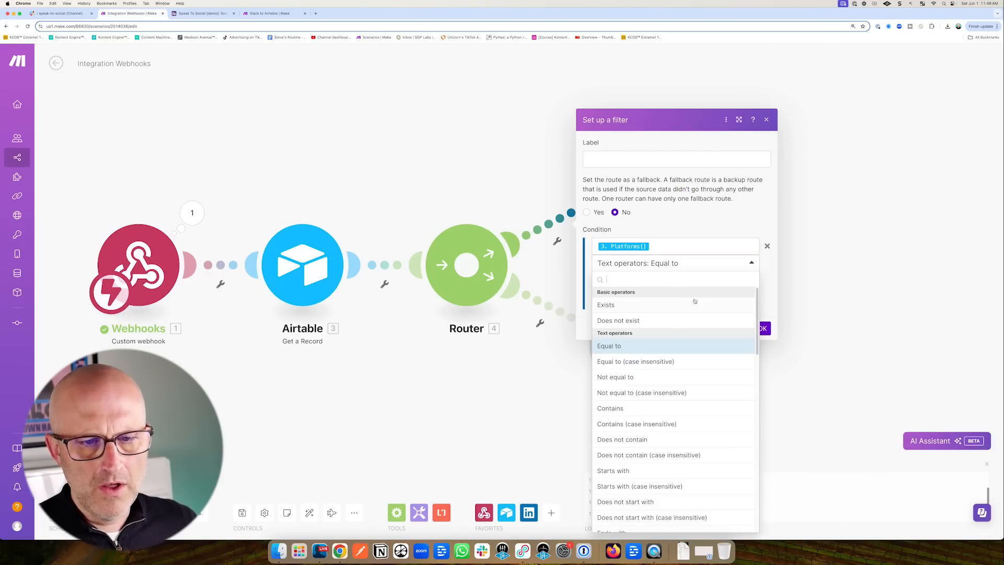
scroll(695, 325, "down", 10)
scroll(697, 349, "down", 10)
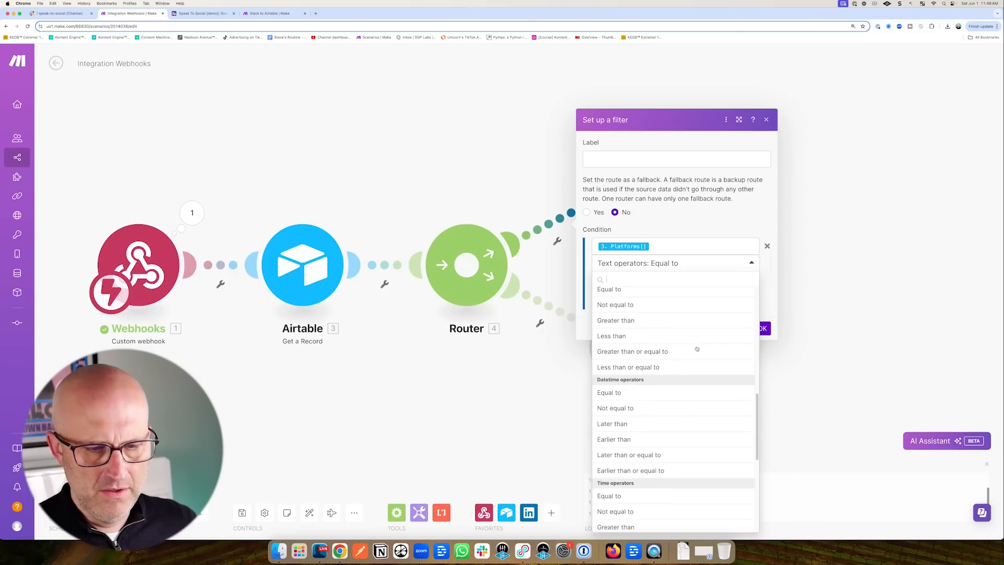
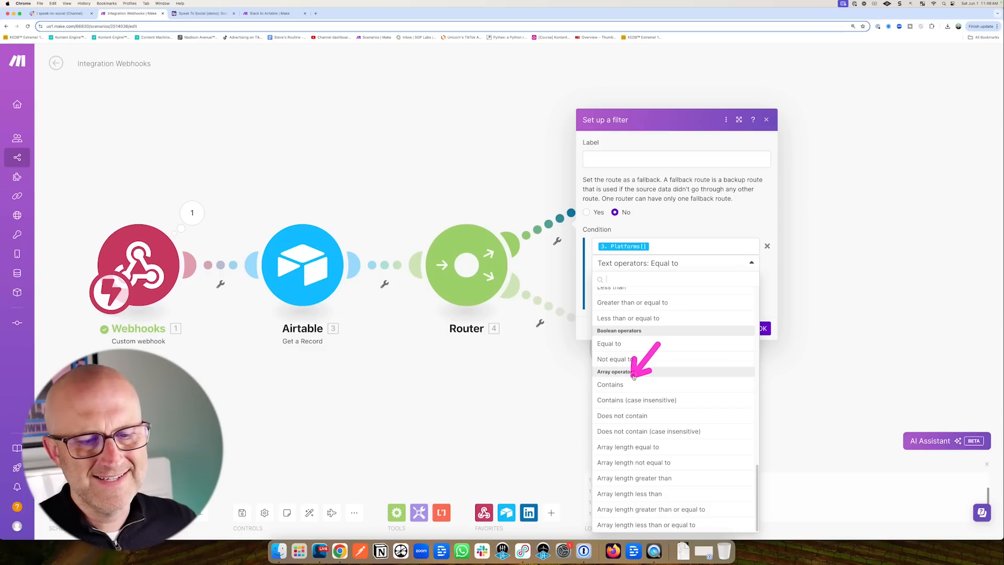
Complete the LinkedIn route filter as Platforms[] Array Contains 'LinkedIn' and save it.
left_click(610, 384)
type("LinkedIn")
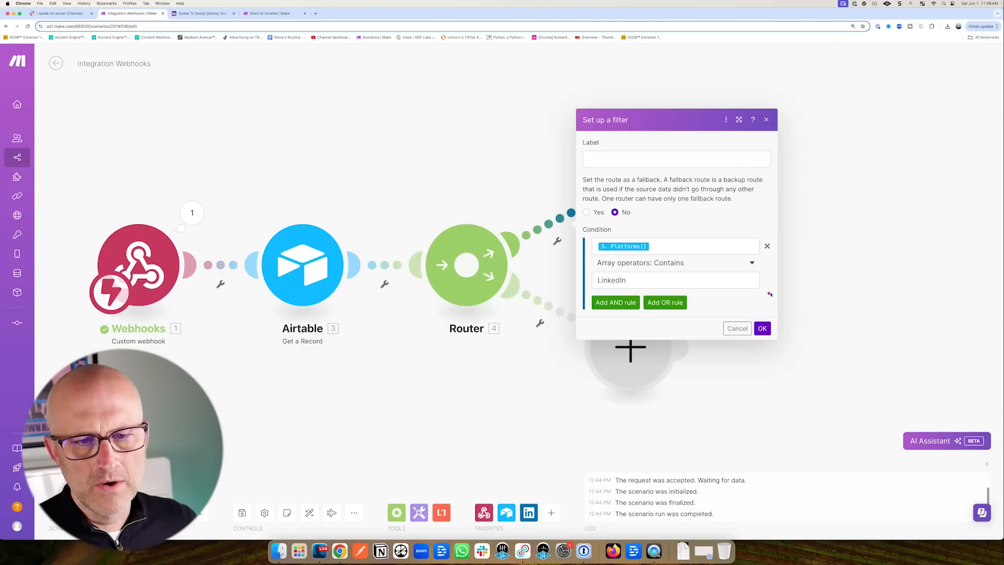
left_click(762, 329)
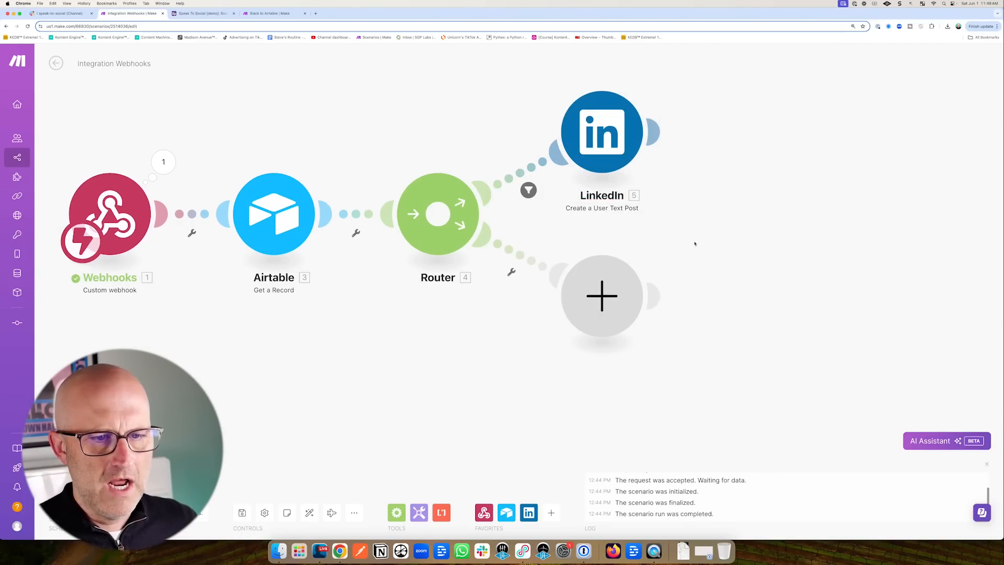
Add a Facebook Pages 'Create a Post' module on the router's empty second branch.
left_click(602, 297)
type("Facebook")
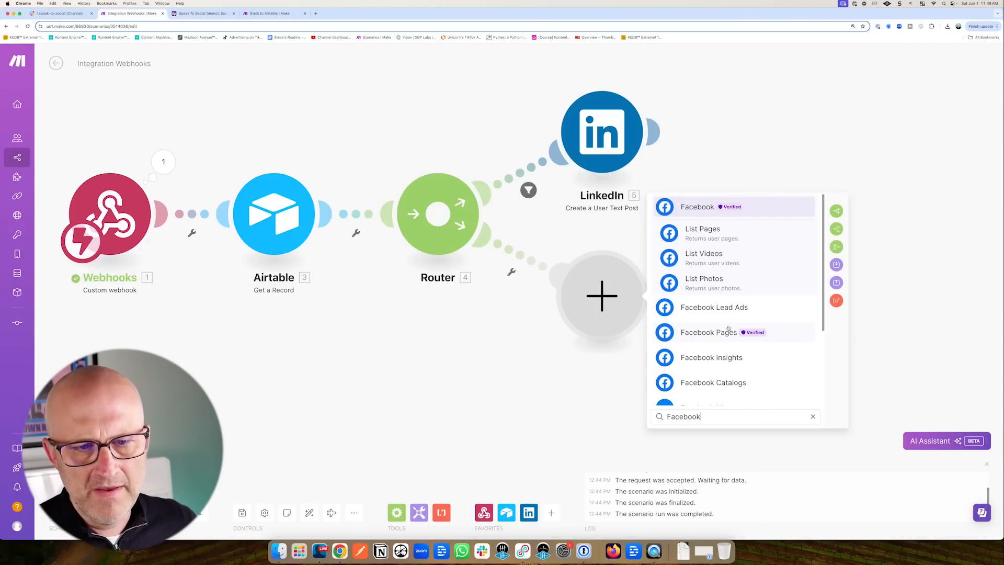
left_click(704, 332)
scroll(764, 270, "down", 2)
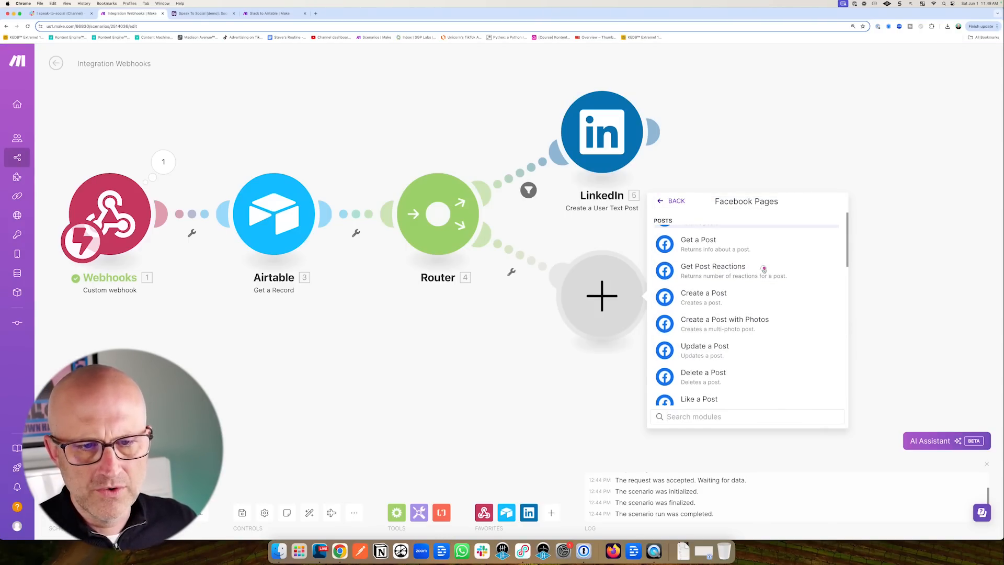
left_click(702, 299)
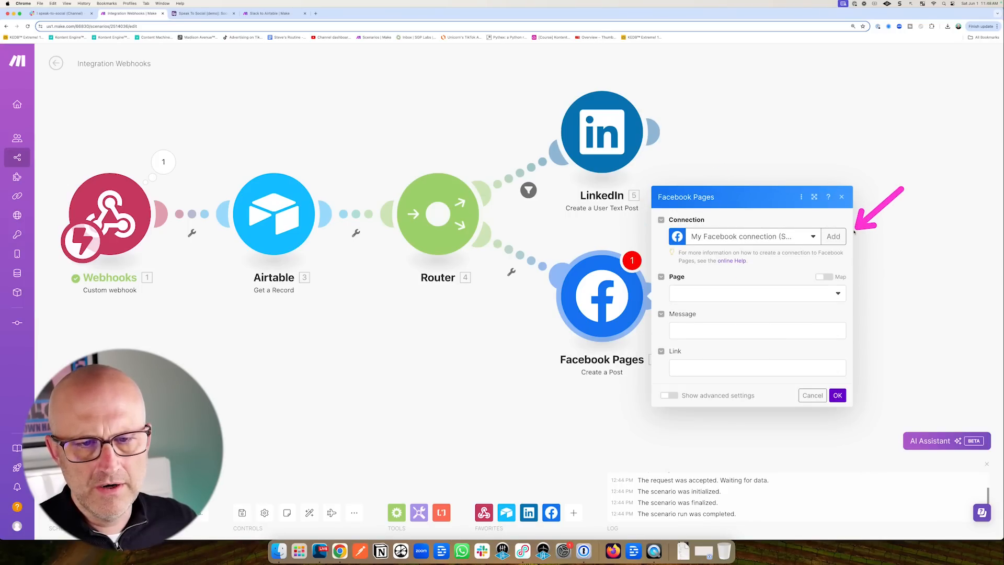
Post to the Kontent Engine page with the record's 3. Content as the message.
left_click(724, 294)
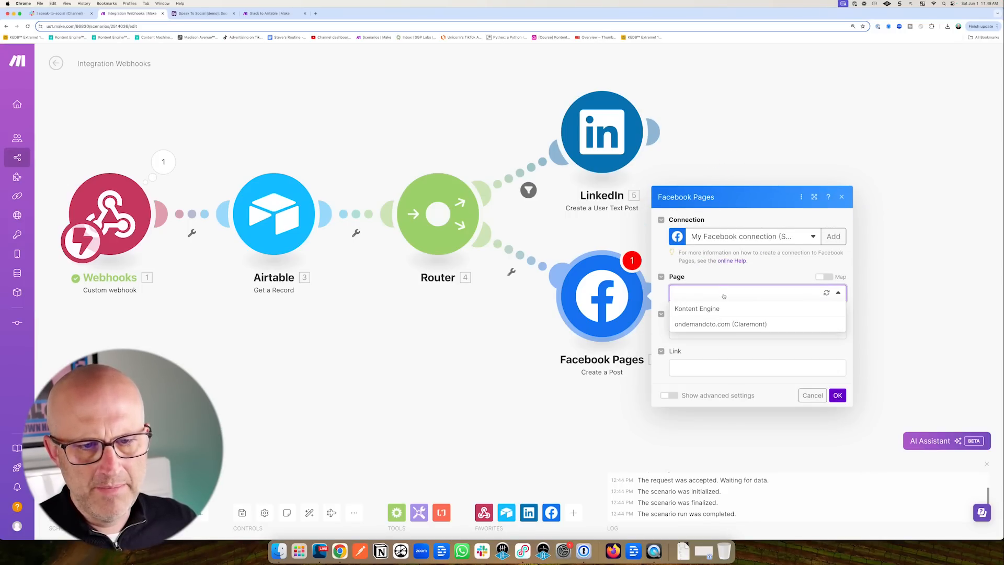
left_click(701, 311)
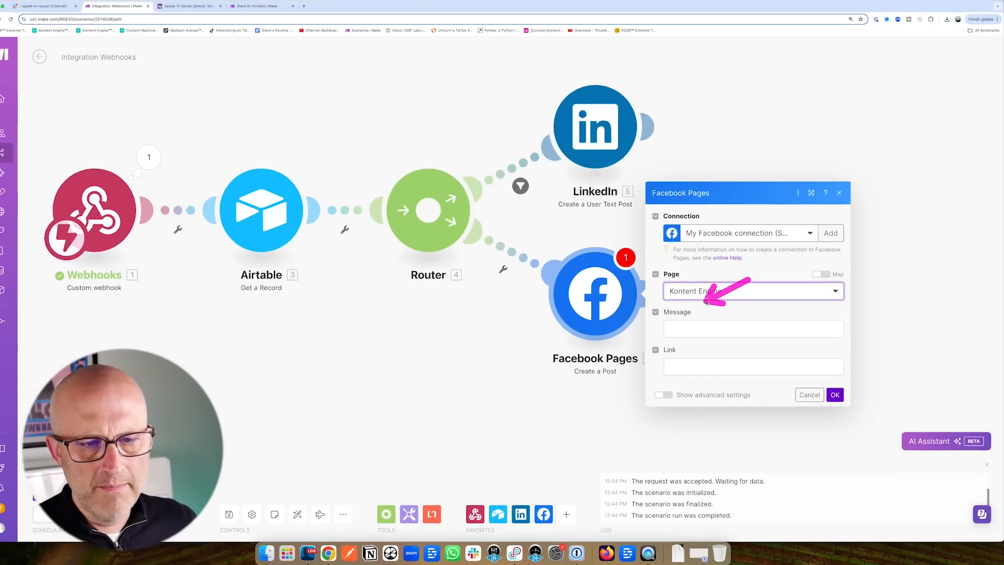
left_click(687, 300)
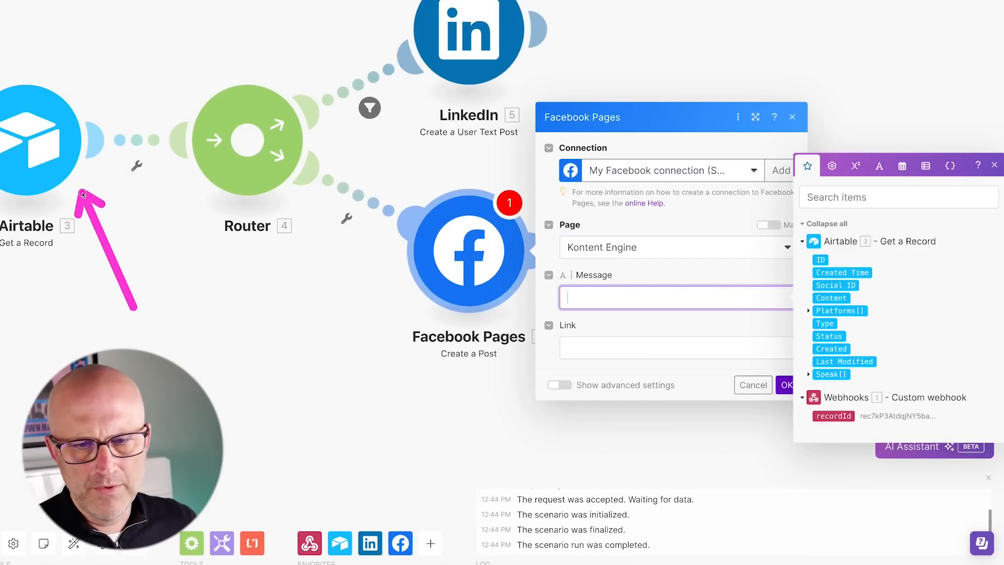
left_click(838, 298)
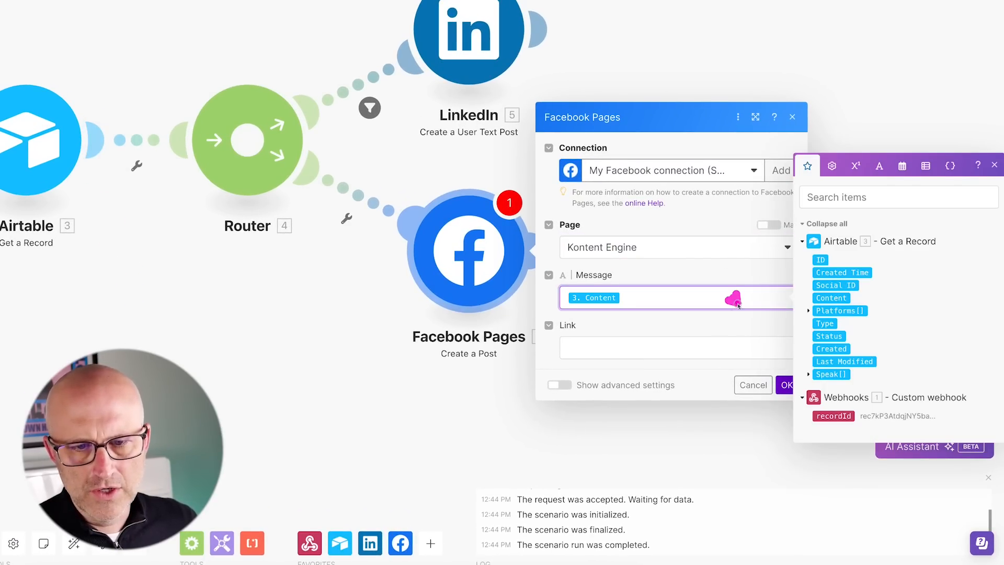
left_click(786, 391)
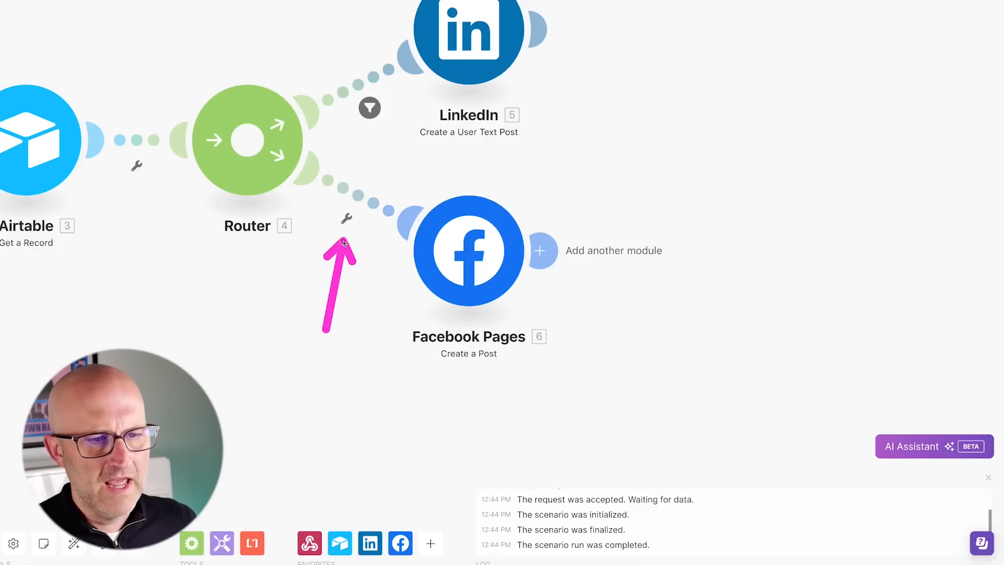
Filter the Facebook route on 3. Platforms[] Array operators: Contains 'Facebook' and save it.
left_click(346, 218)
left_click(457, 222)
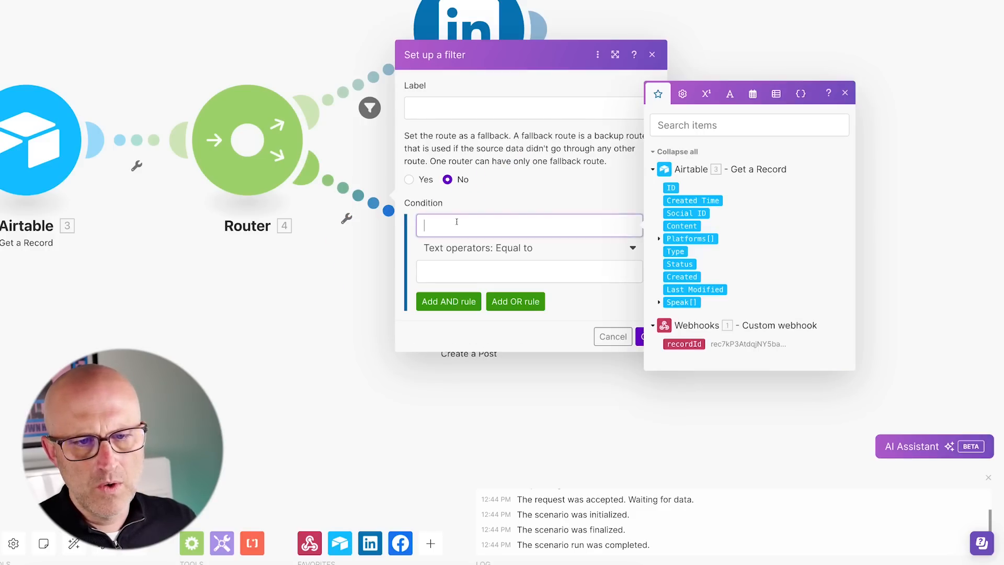
left_click_drag(690, 238, 552, 219)
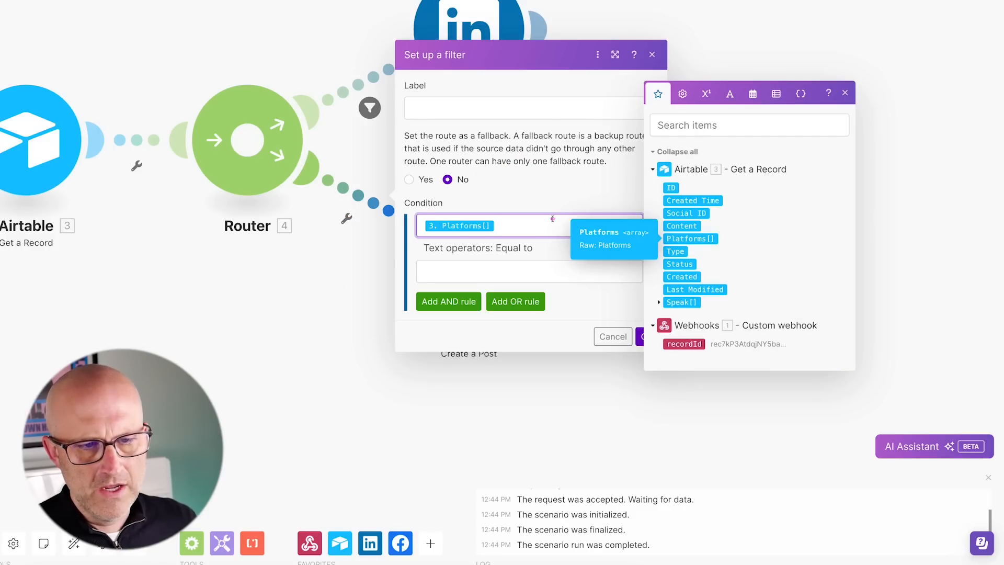
left_click(510, 249)
scroll(563, 347, "down", 2)
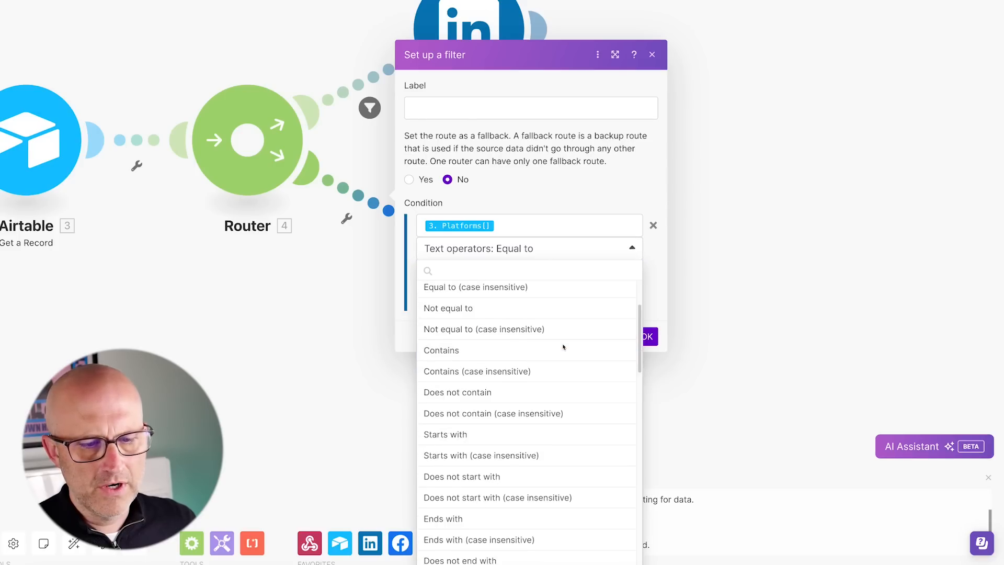
scroll(564, 347, "down", 6)
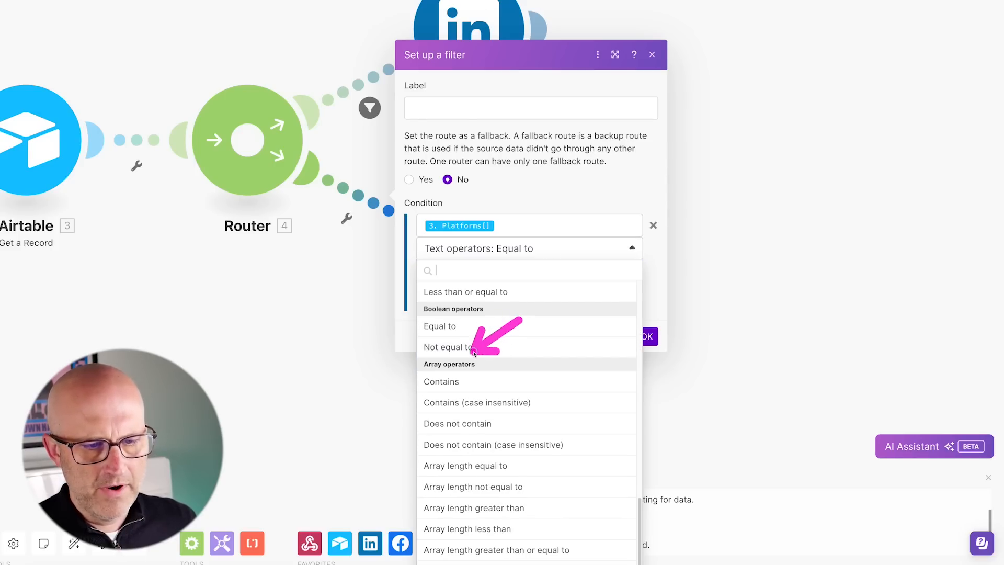
left_click(461, 384)
left_click(484, 266)
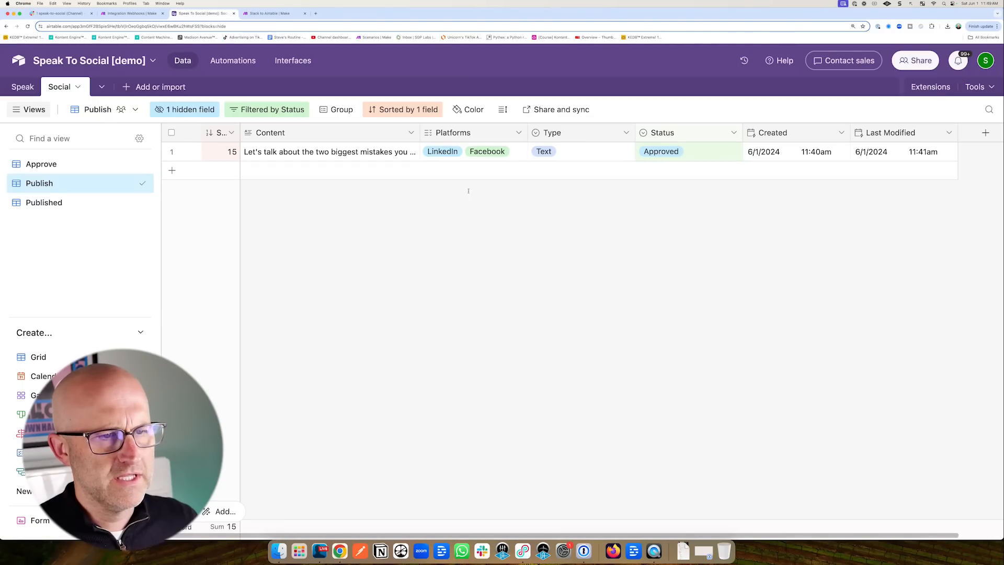
left_click_drag(469, 229, 444, 170)
left_click_drag(471, 226, 486, 162)
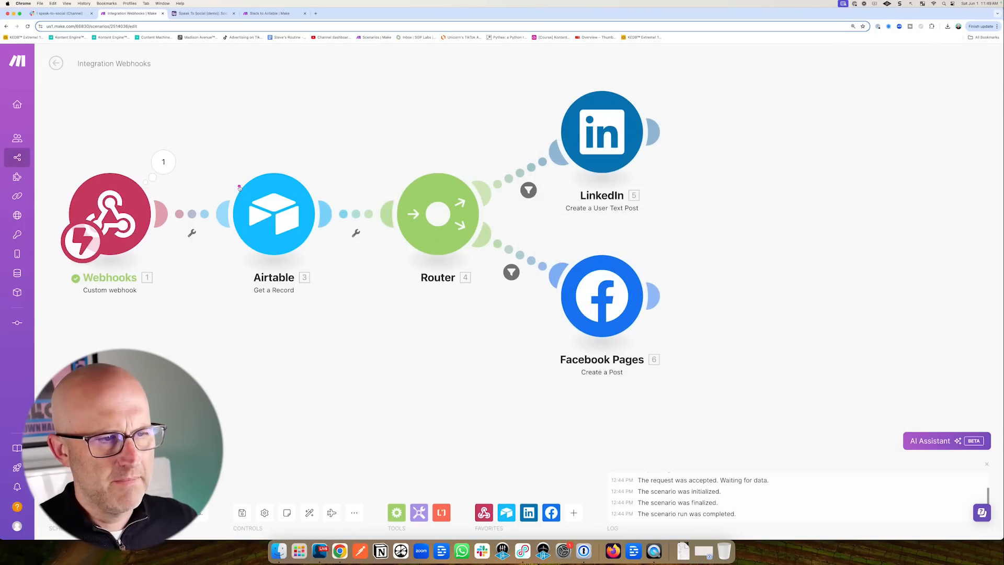
mouse_move(234, 199)
left_mouse_down()
mouse_move(342, 216)
mouse_move(375, 199)
mouse_move(441, 211)
mouse_move(539, 152)
mouse_move(553, 263)
mouse_move(548, 154)
left_mouse_up()
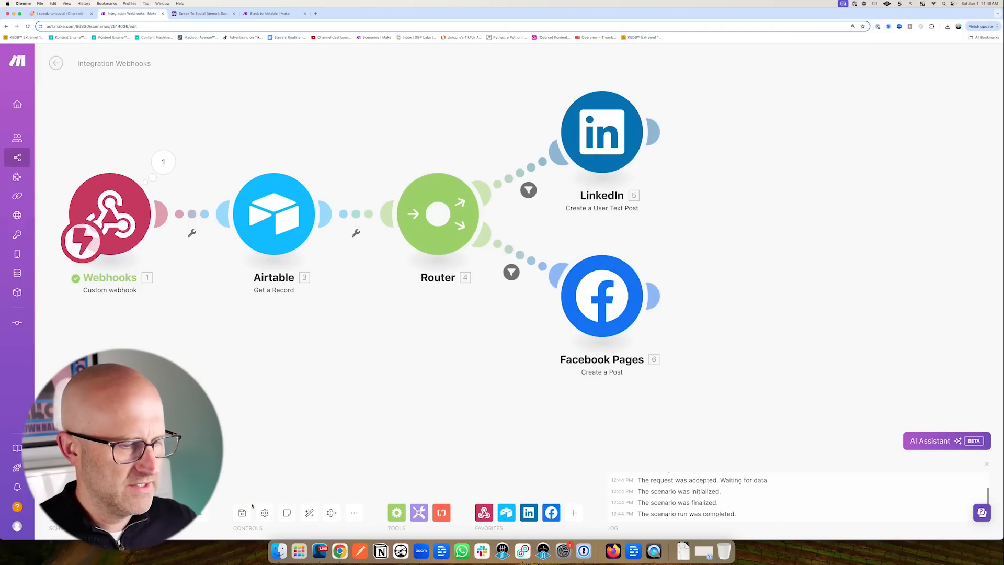
left_click_drag(197, 90, 197, 20)
left_click(200, 14)
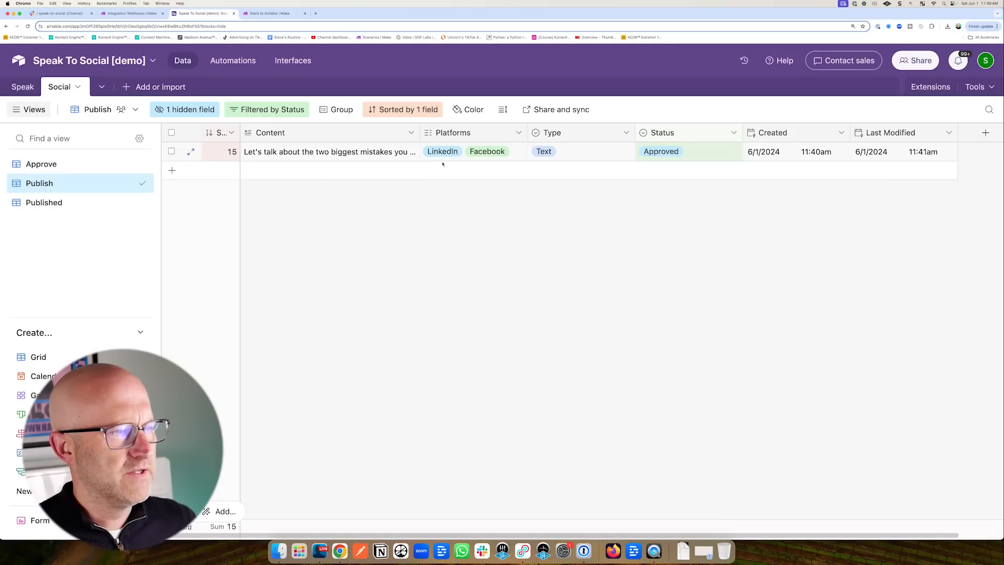
left_click_drag(125, 232, 77, 191)
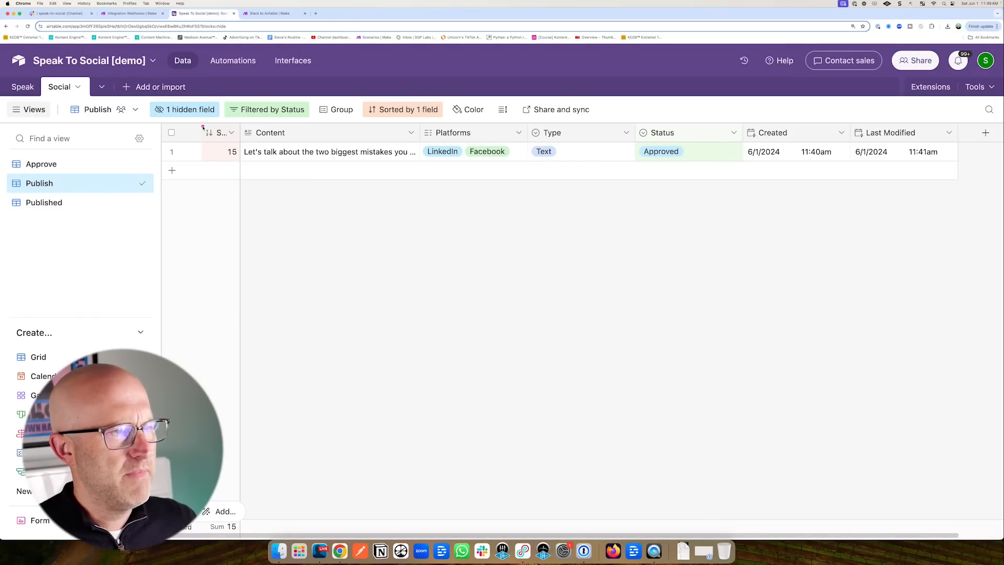
left_click(234, 61)
scroll(867, 347, "down", 5)
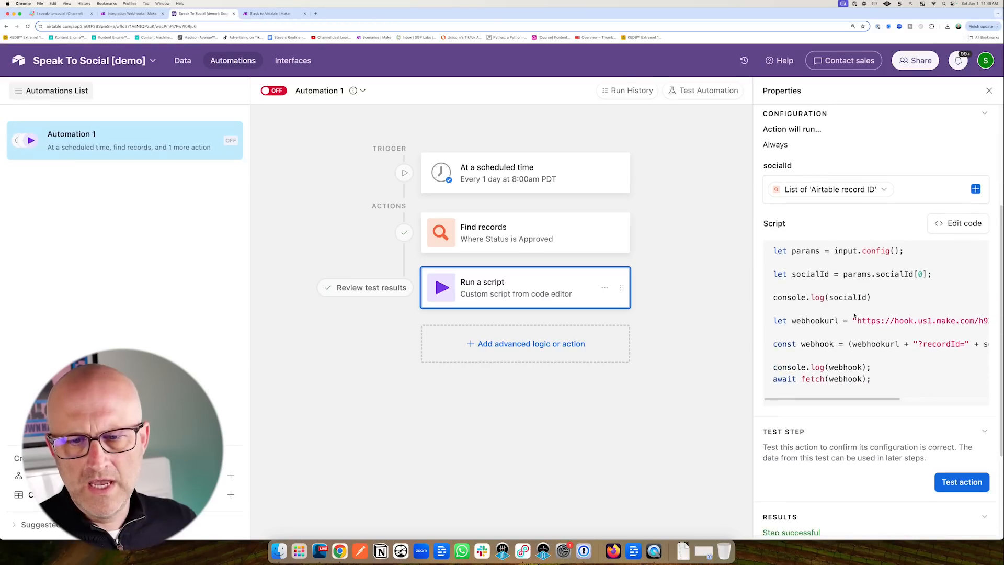
left_click_drag(835, 329, 912, 343)
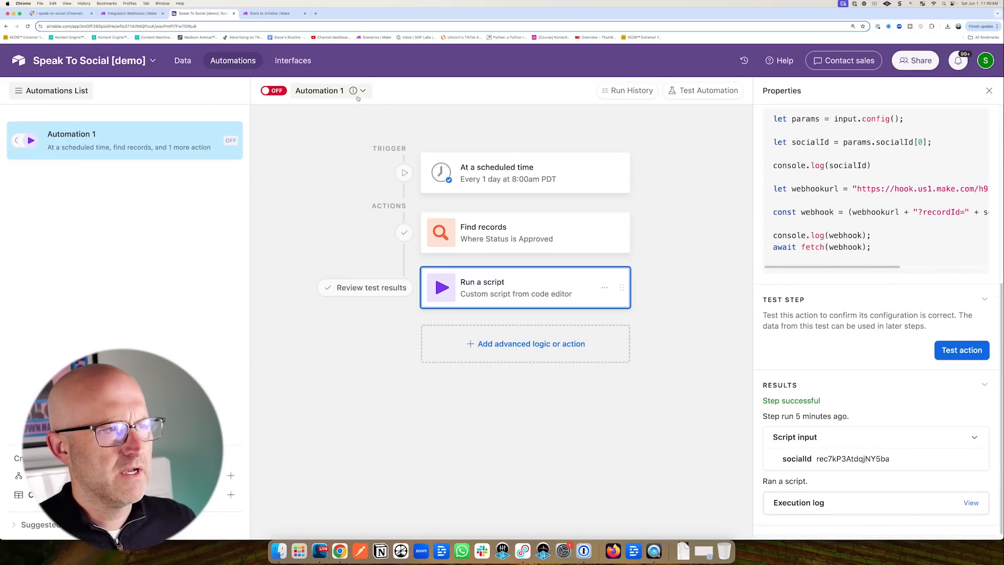
left_click(137, 13)
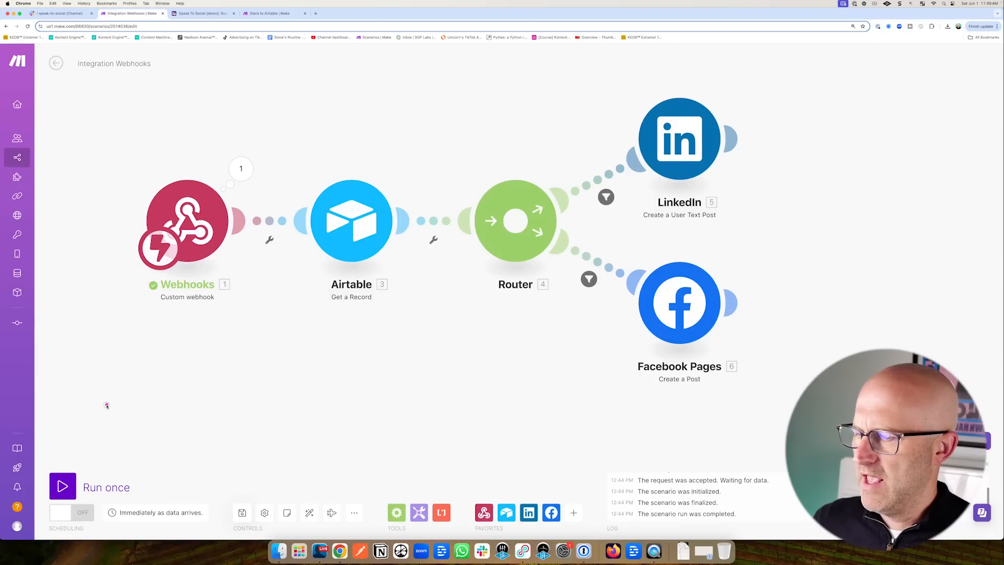
Run the scenario once, trigger it with Airtable's Test action, then review the finished run.
left_click_drag(106, 406, 62, 471)
left_click(63, 486)
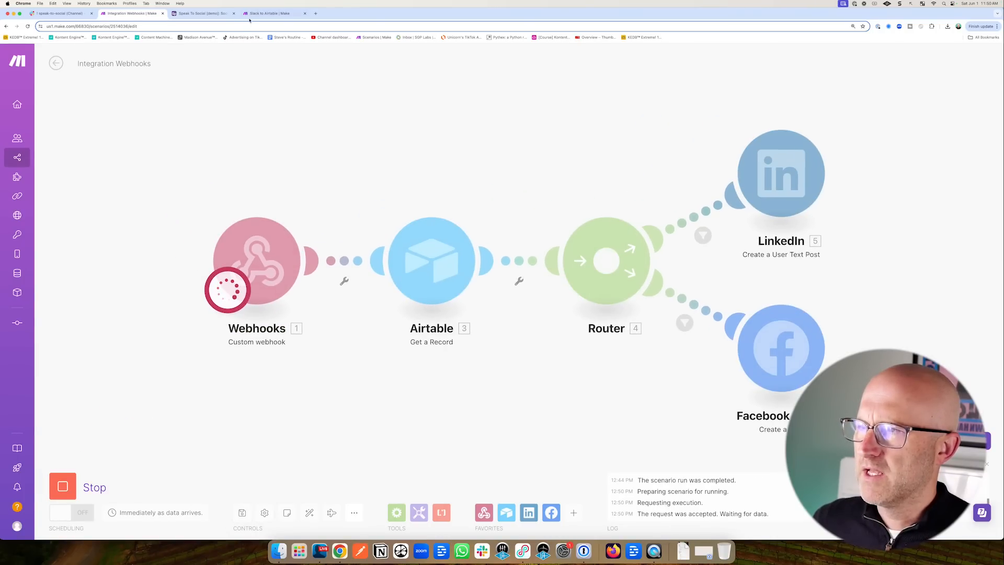
left_click(215, 16)
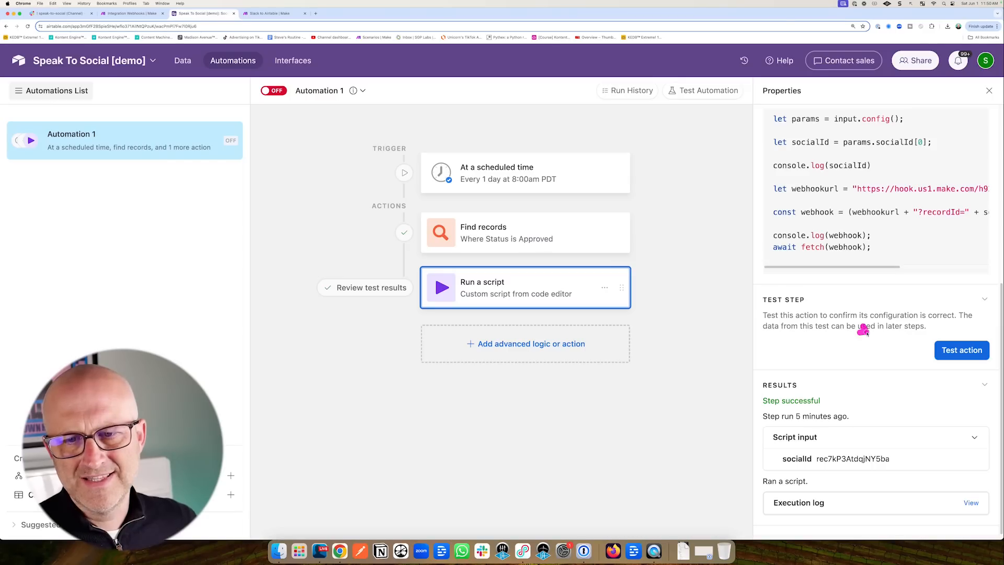
left_click(134, 16)
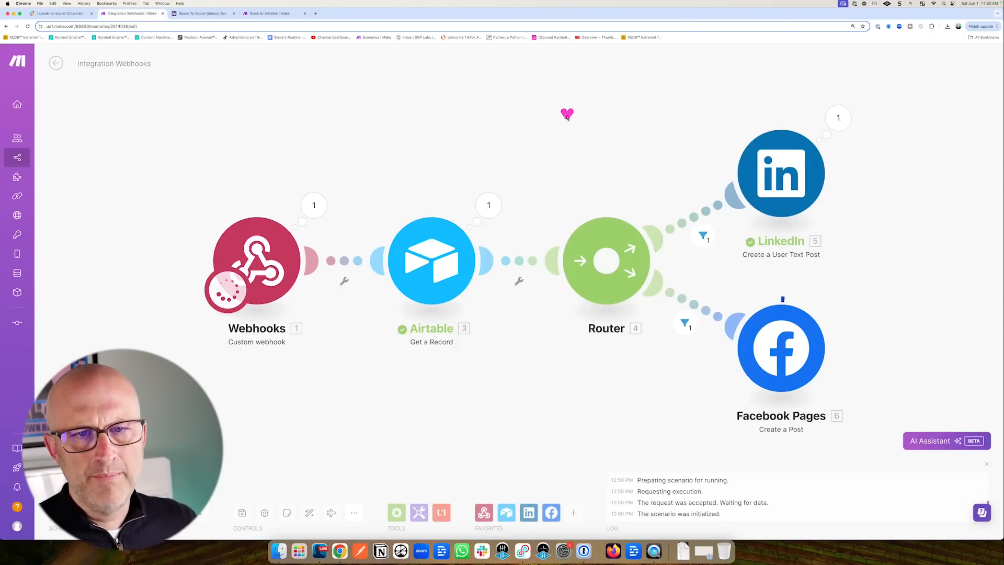
left_click_drag(560, 108, 783, 142)
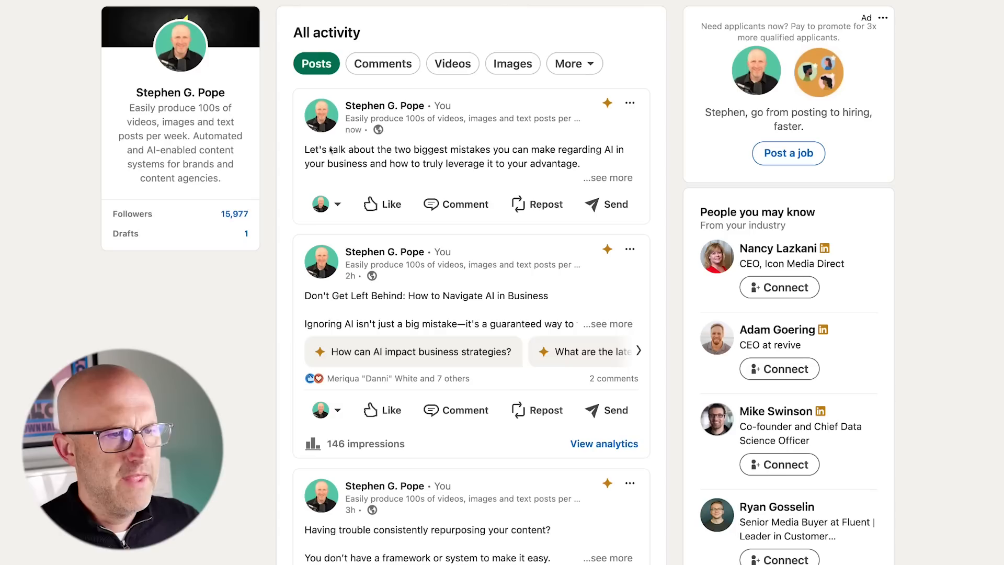
Scroll the LinkedIn activity Posts to confirm the new post about the two biggest AI mistakes.
mouse_move(213, 89)
left_mouse_down()
mouse_move(285, 126)
mouse_move(297, 150)
left_mouse_up()
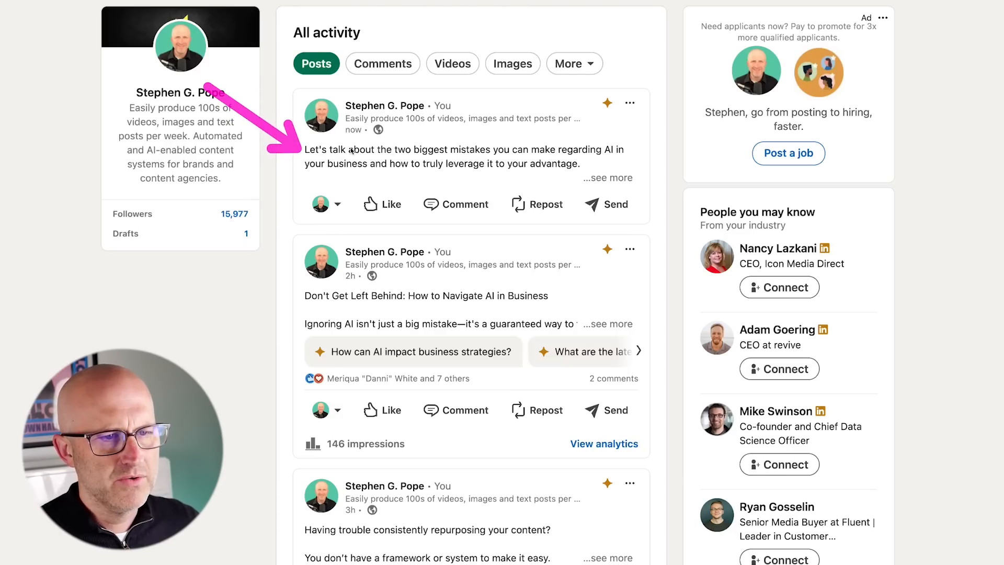
scroll(351, 150, "down", 1)
left_click_drag(180, 299, 292, 332)
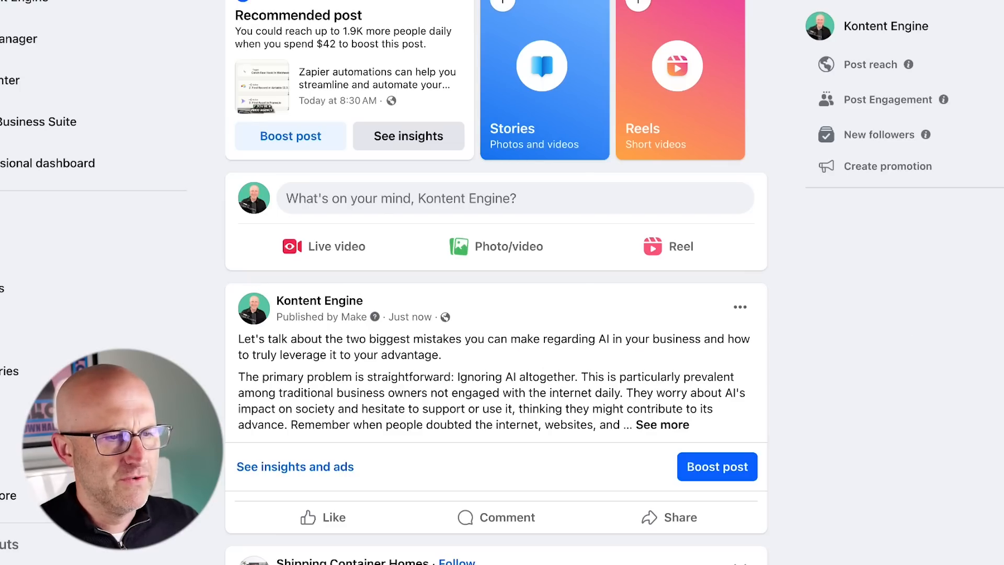
mouse_move(433, 163)
left_mouse_down()
mouse_move(280, 292)
mouse_move(304, 285)
left_mouse_up()
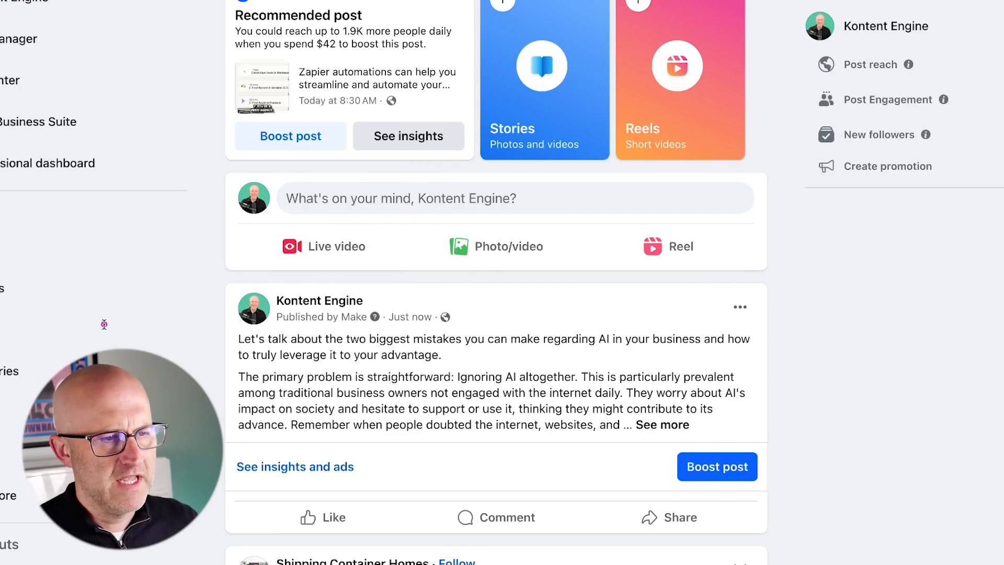
left_click_drag(109, 324, 215, 354)
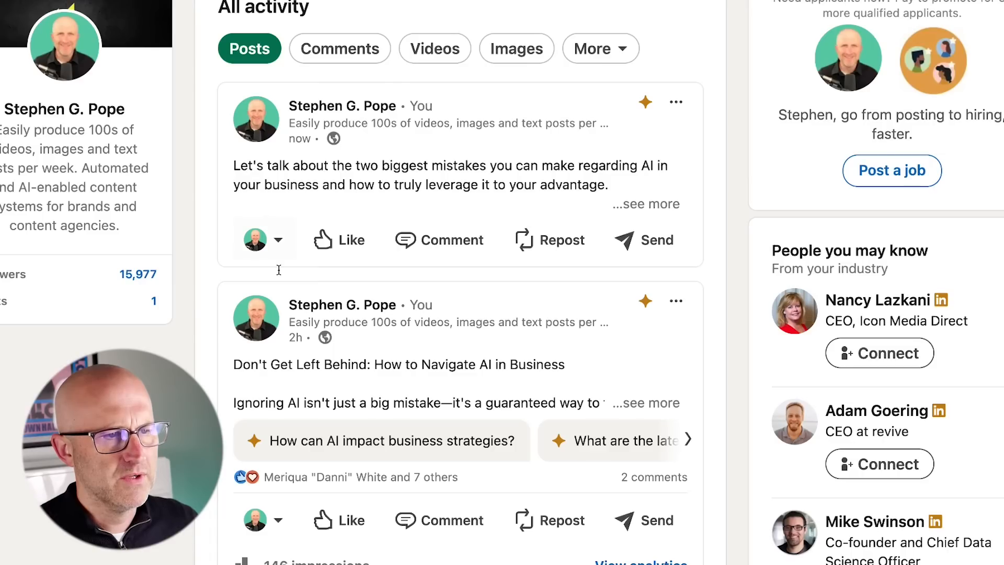
left_click_drag(112, 298, 217, 195)
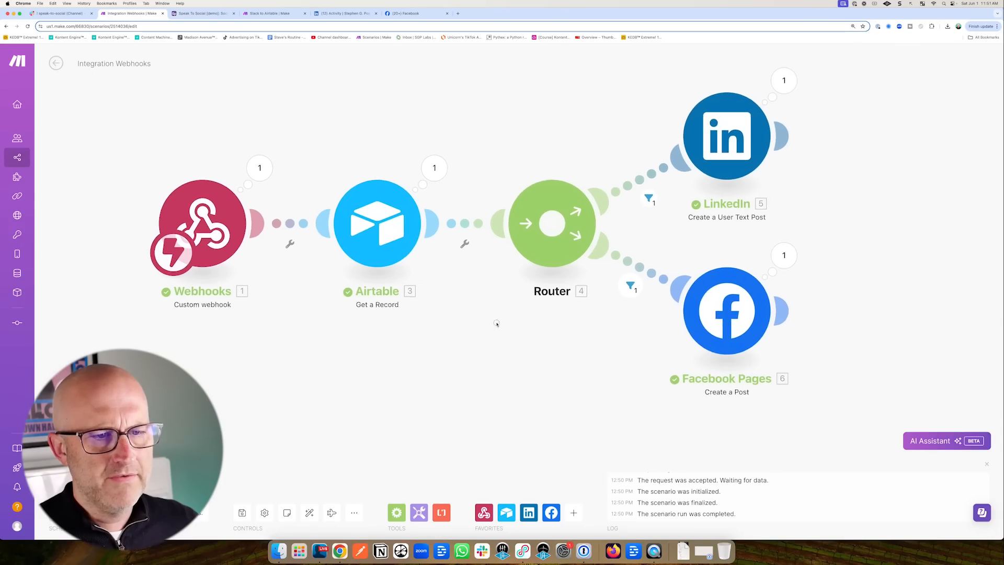
left_click_drag(497, 324, 436, 304)
scroll(475, 320, "down", 3)
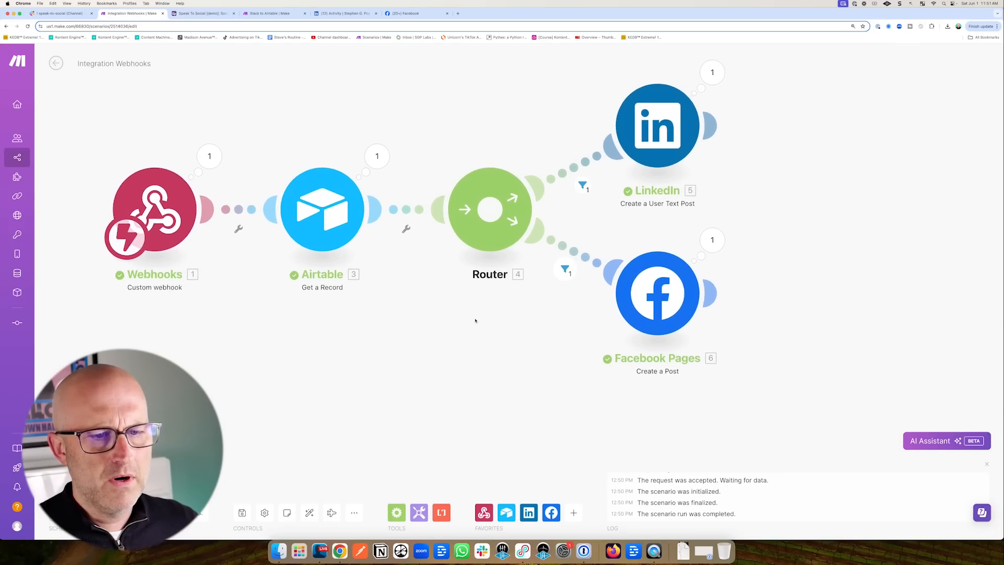
Move the LinkedIn and Facebook Pages modules up and add a third route to the Router.
left_click_drag(500, 331, 461, 322)
scroll(461, 323, "down", 3)
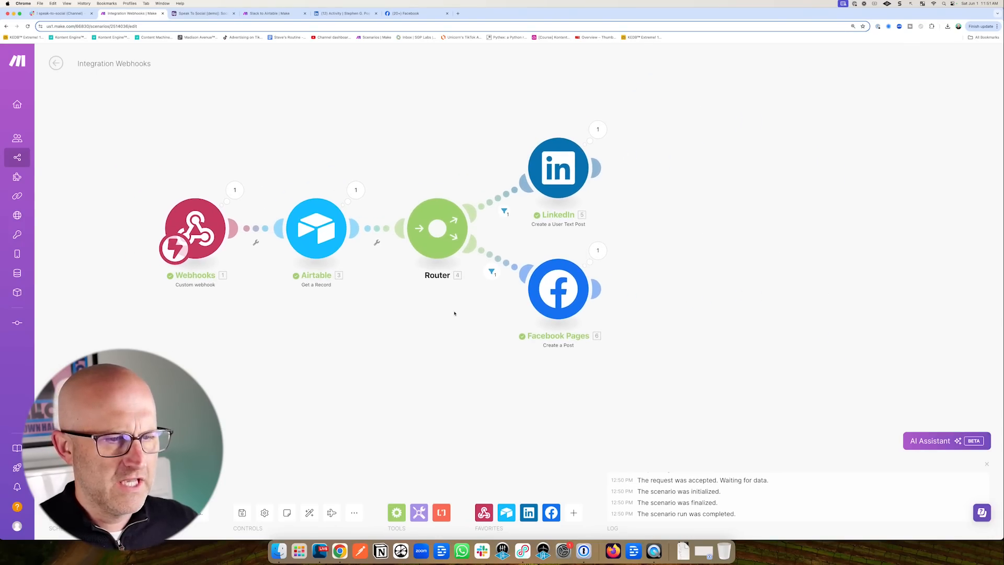
scroll(457, 316, "right", 3)
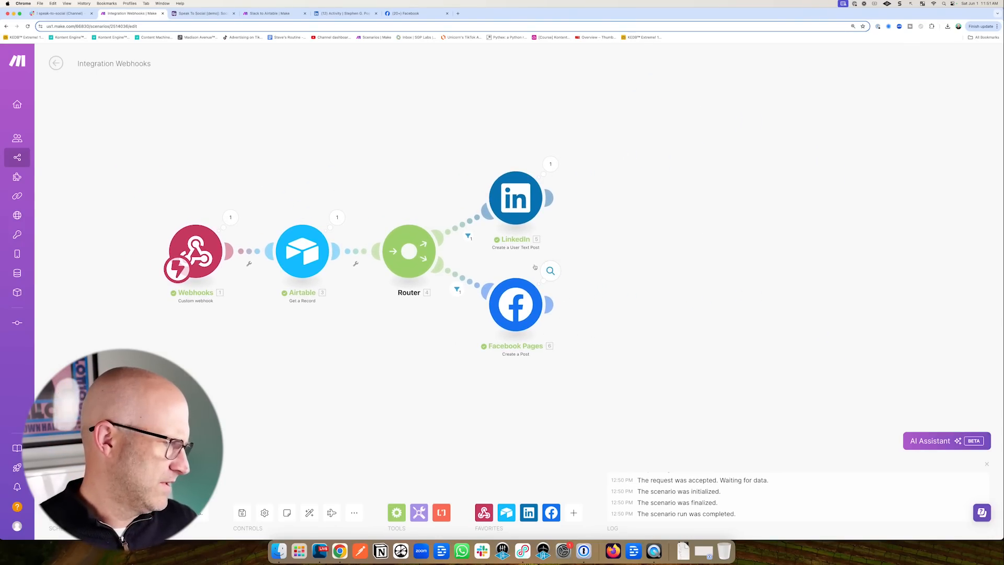
left_click_drag(528, 175, 523, 101)
left_click_drag(516, 306, 528, 222)
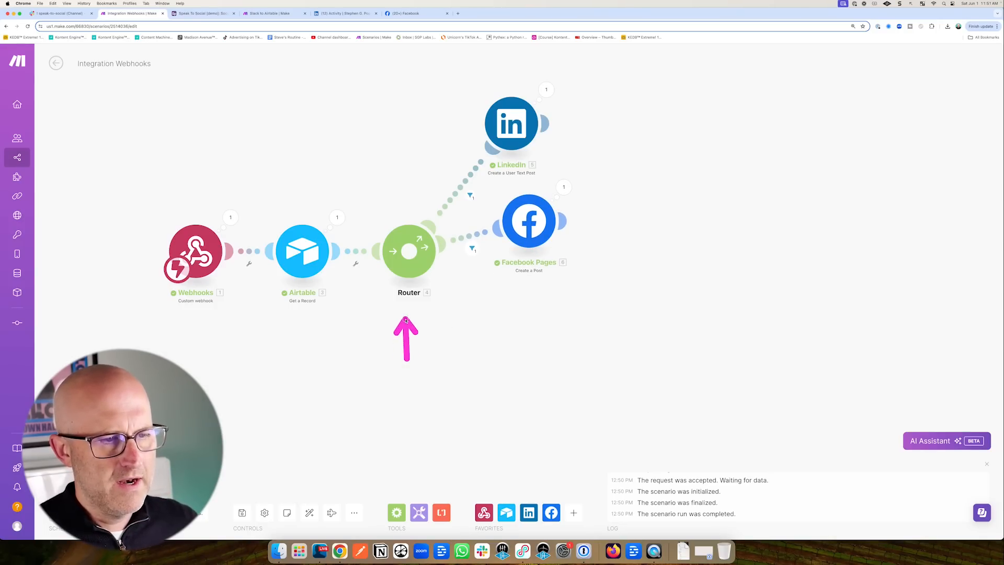
left_click(410, 254)
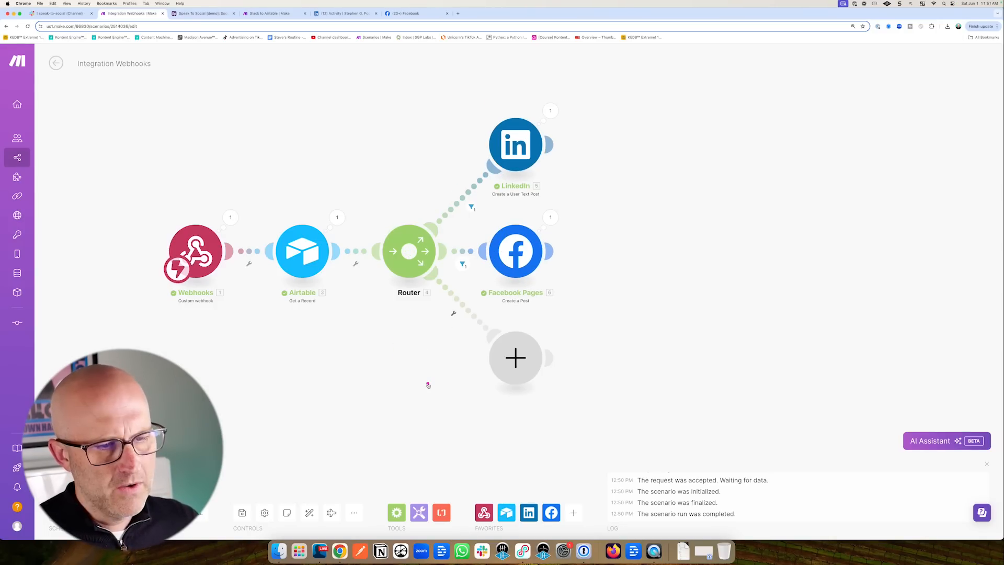
Filter the new route on Platforms[] Array Contains 'Instagram' and place an Iterator module on it.
left_click(470, 313)
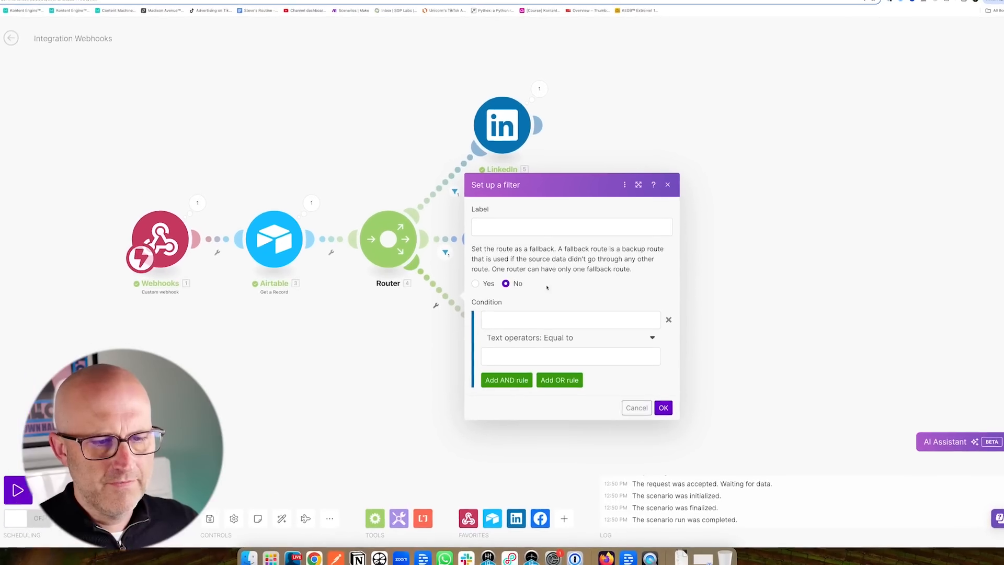
left_click(473, 285)
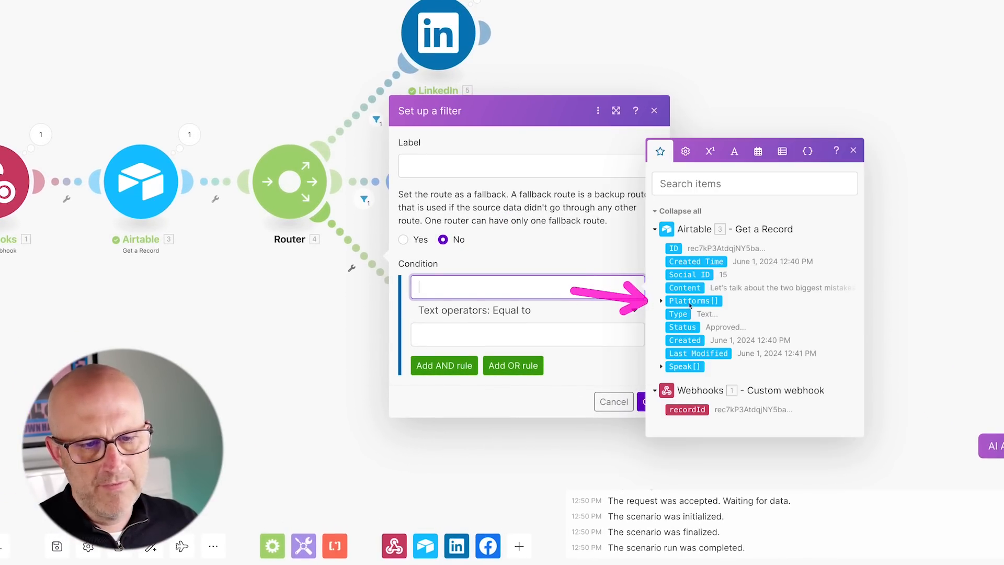
left_click(689, 303)
left_click(522, 314)
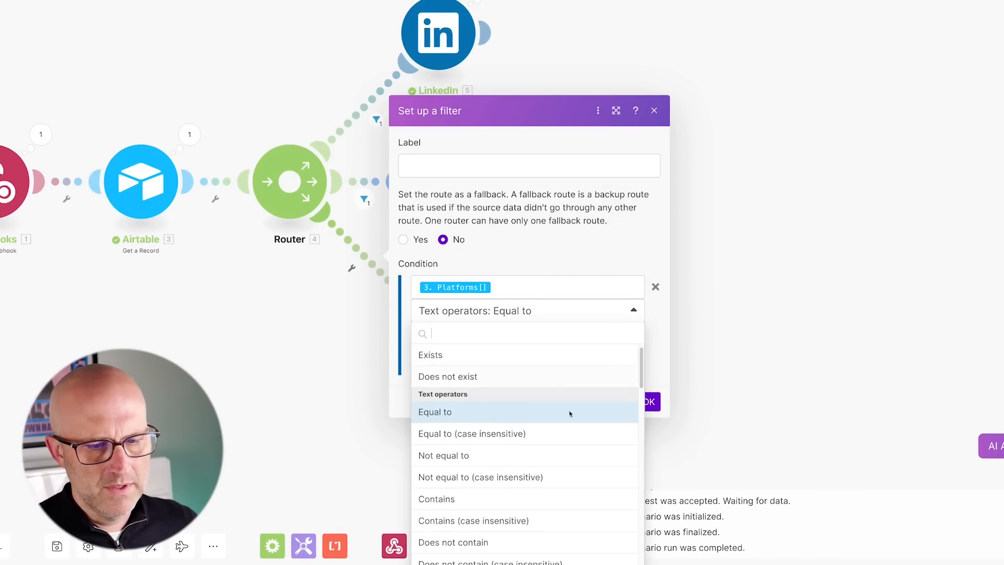
scroll(573, 418, "down", 5)
scroll(581, 431, "down", 3)
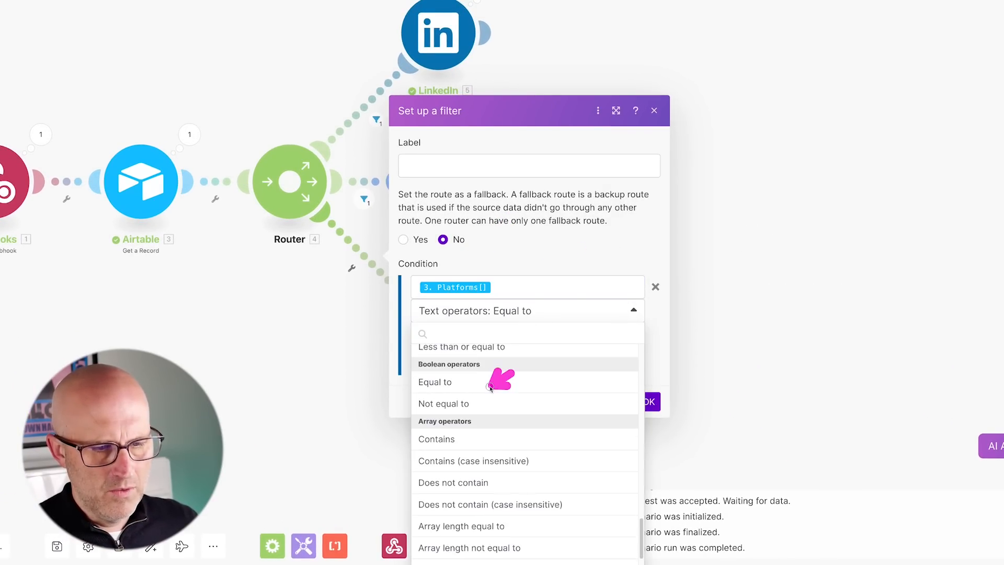
left_click(452, 440)
left_click(472, 327)
type("Instagr")
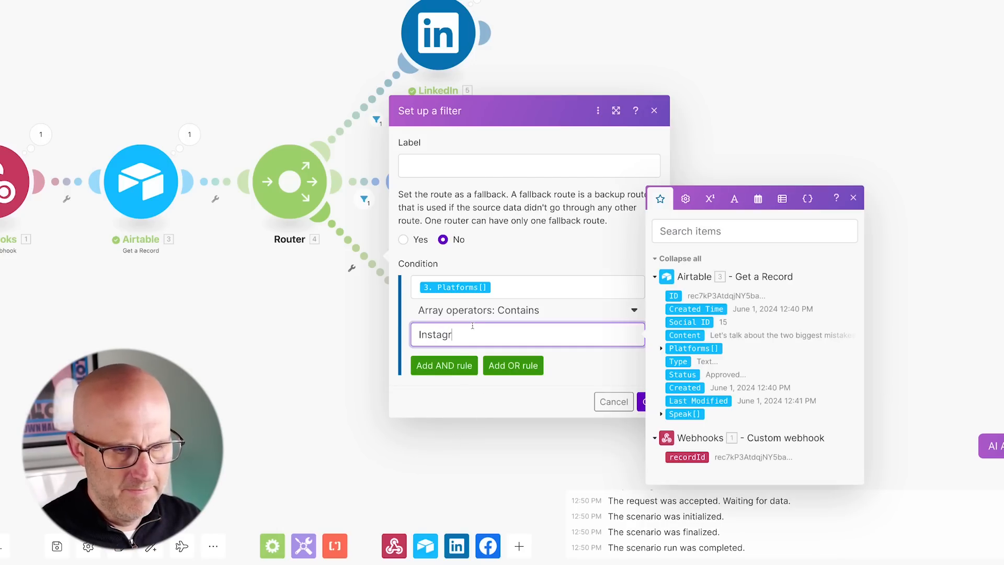
type("am")
left_click(641, 399)
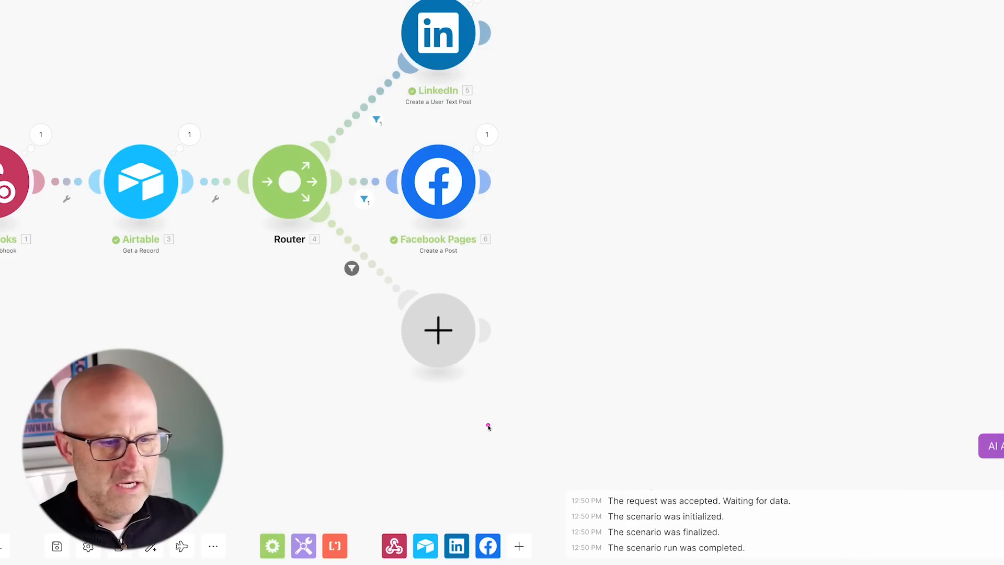
left_click(438, 329)
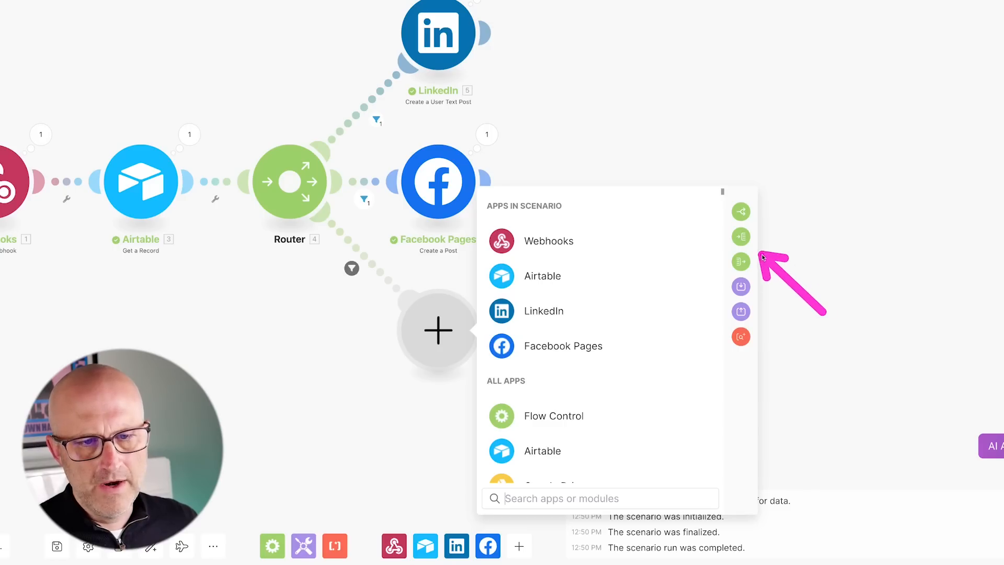
left_click(742, 236)
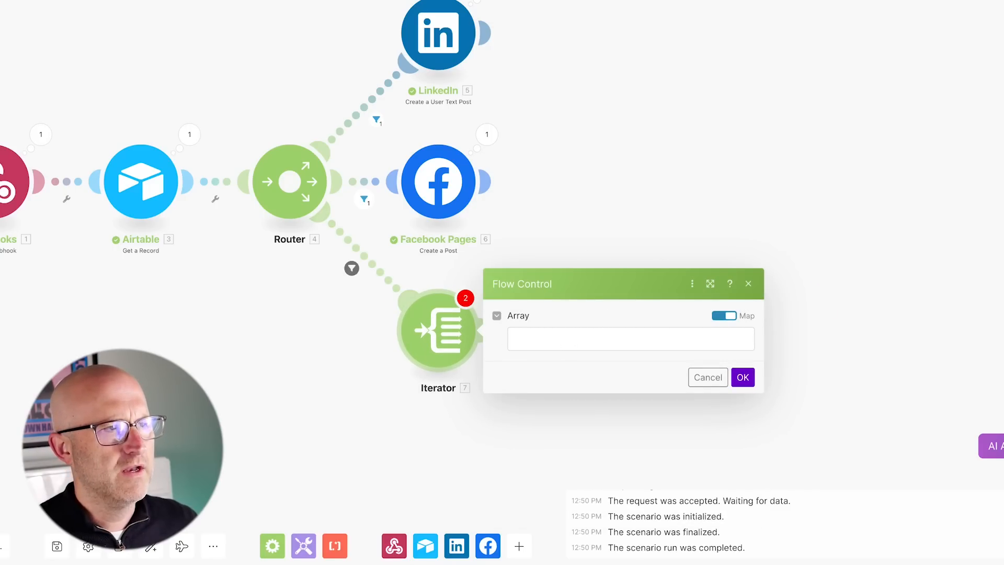
In Airtable's data grid, set the approved post's Status to Published.
left_click(207, 17)
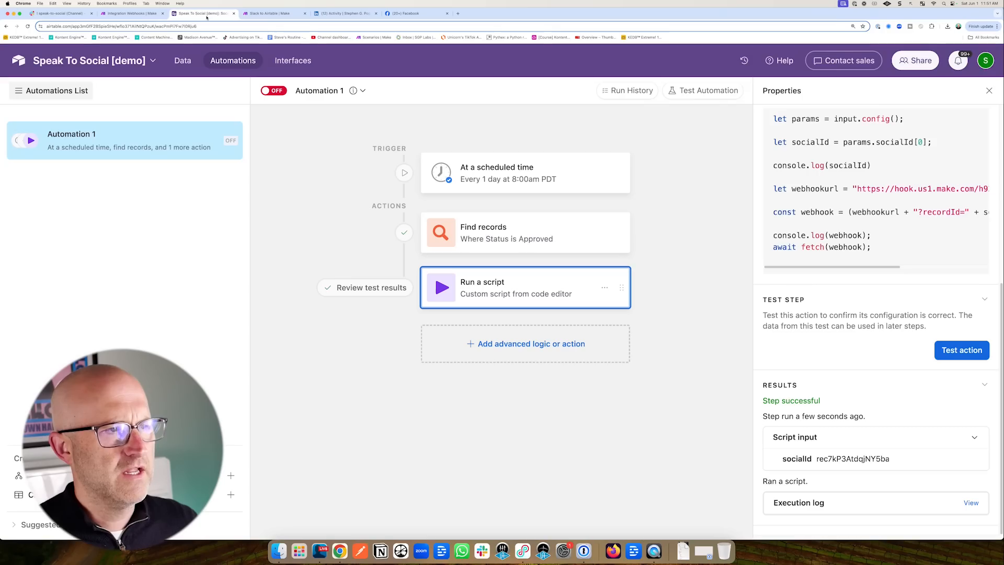
left_click(183, 62)
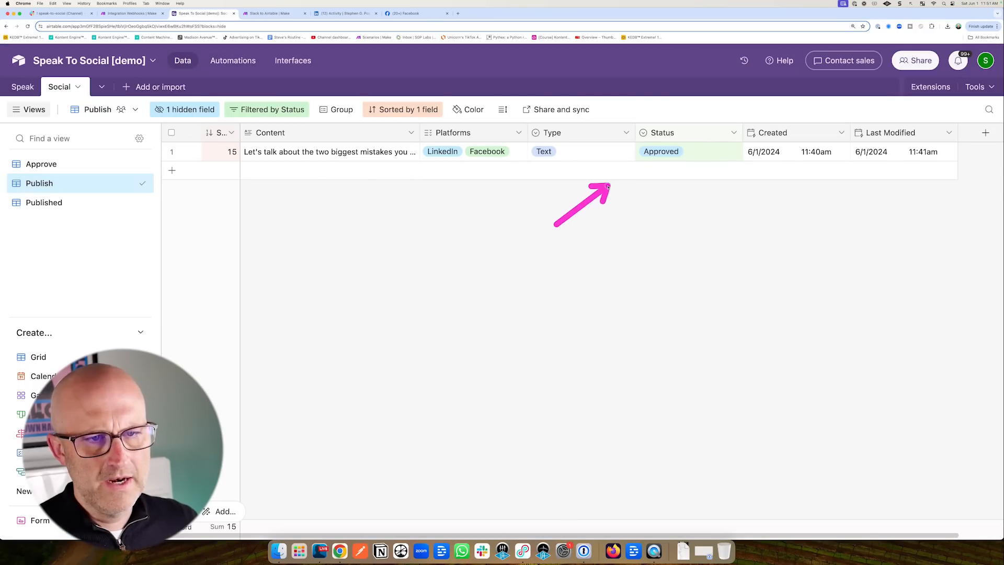
left_click(662, 153)
left_click(662, 154)
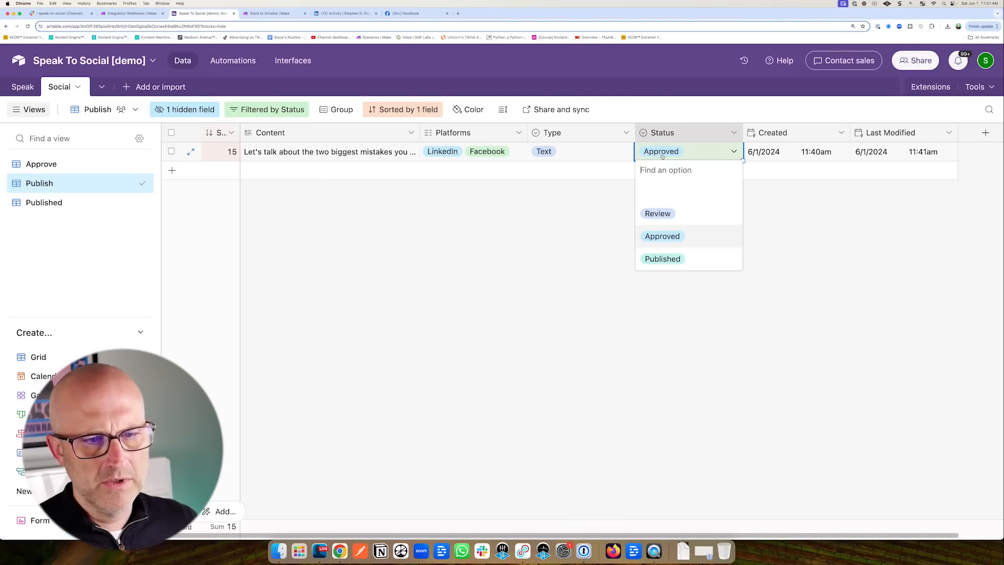
left_click(663, 256)
Switch to the Approve view and read the Instagram Image post's full Content.
left_click(42, 164)
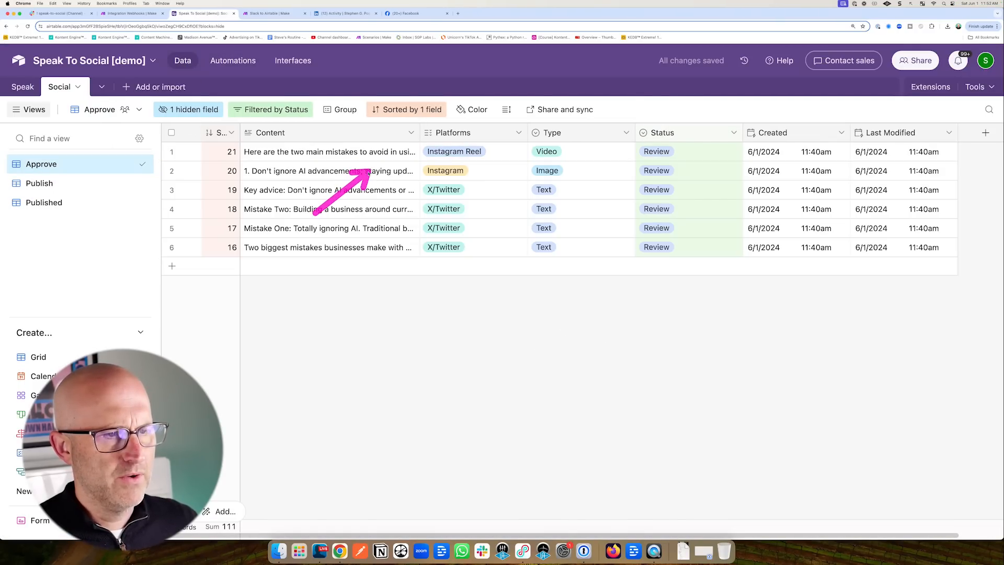
left_click(412, 173)
left_click(412, 172)
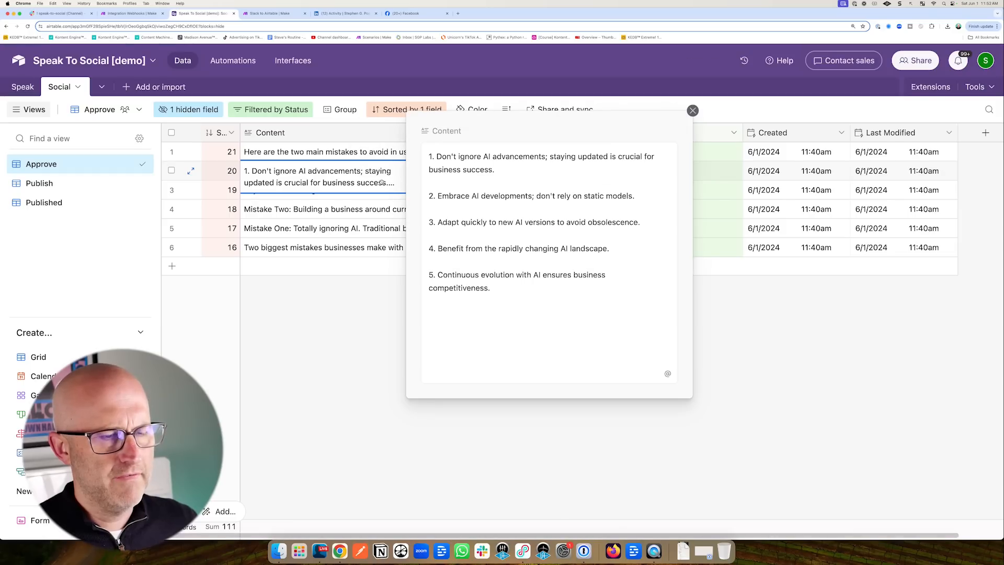
mouse_move(332, 199)
left_mouse_down()
mouse_move(390, 177)
mouse_move(419, 191)
mouse_move(426, 274)
mouse_move(422, 175)
mouse_move(423, 287)
left_mouse_up()
key("Escape")
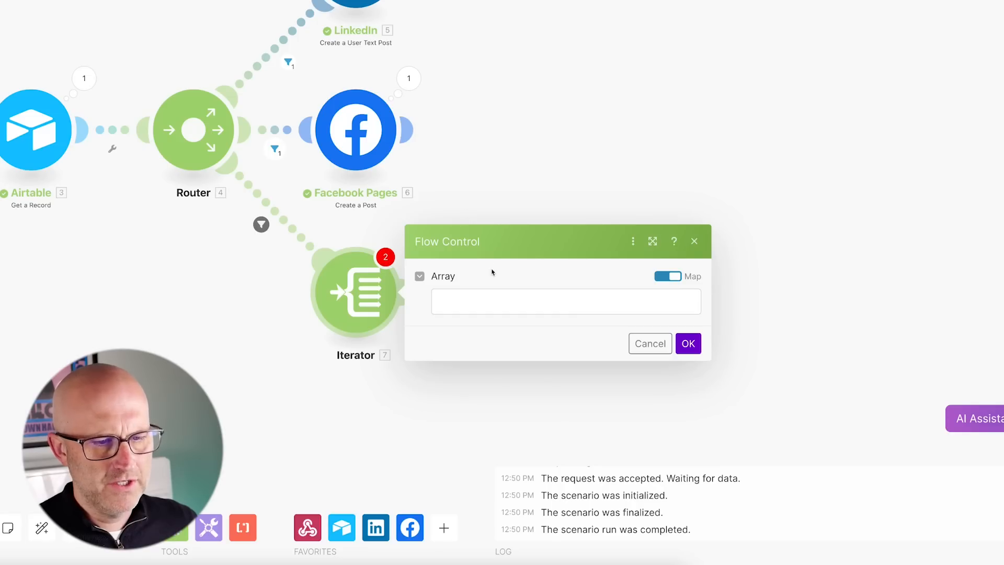
Set the Iterator's Array to a split() function with the record's 3. Content as text.
left_click(508, 293)
left_click_drag(515, 242, 467, 269)
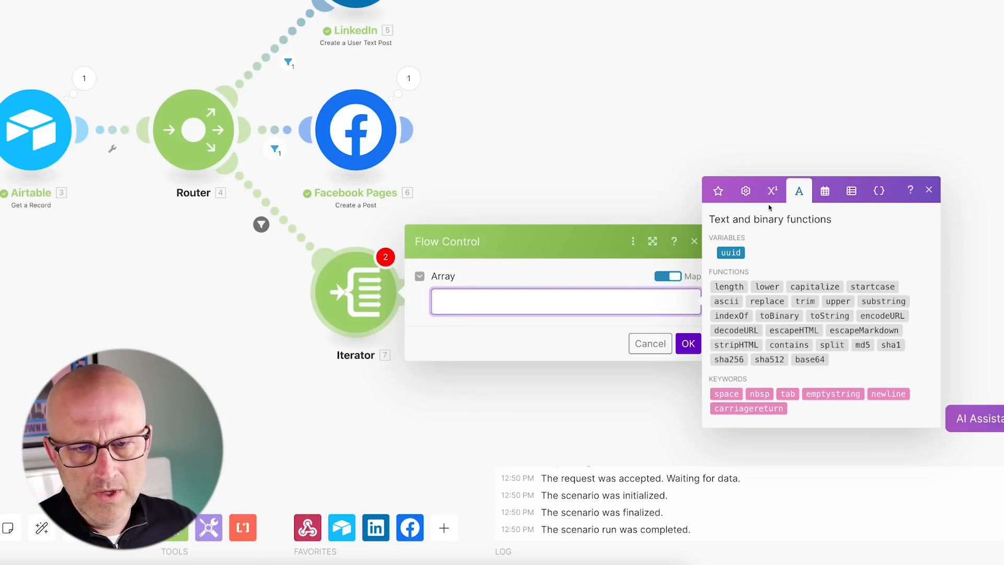
left_click_drag(743, 123, 787, 174)
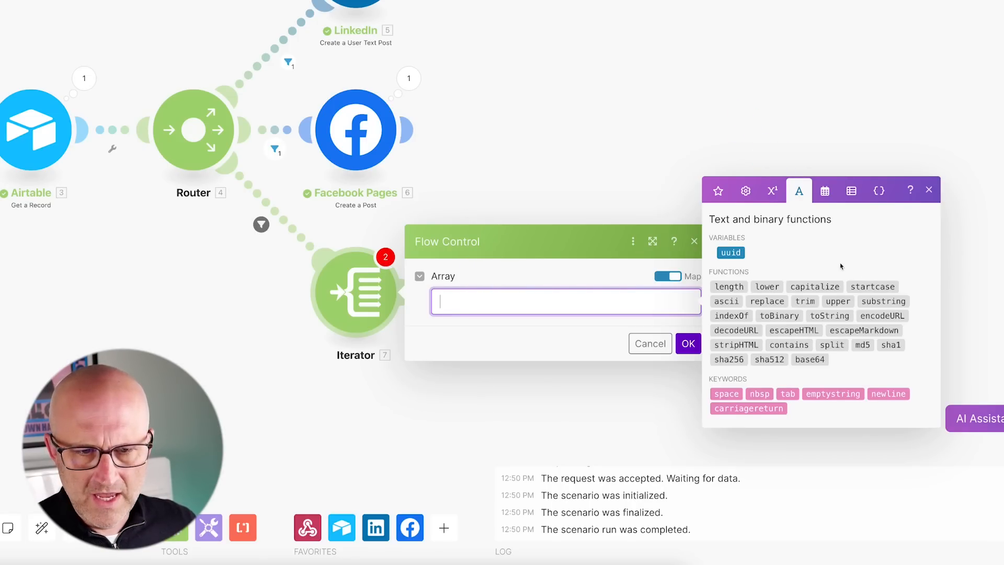
left_click_drag(856, 286, 832, 339)
left_click(832, 346)
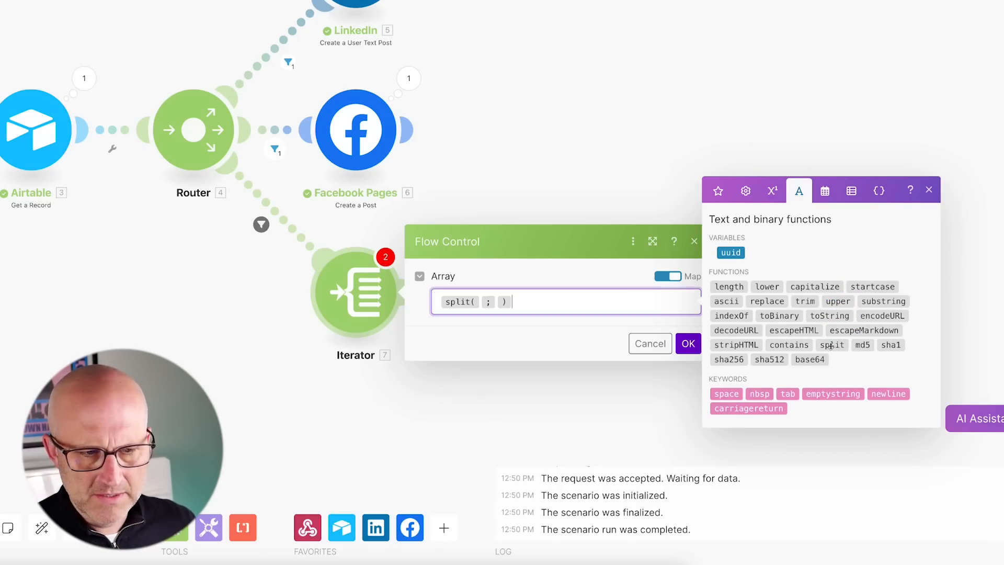
left_click(480, 302)
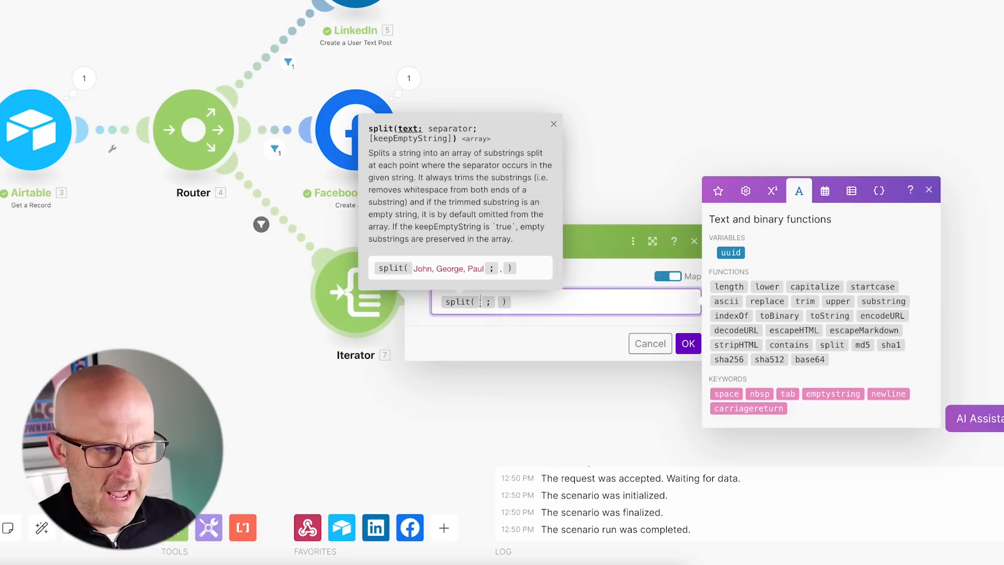
left_click_drag(97, 315, 49, 178)
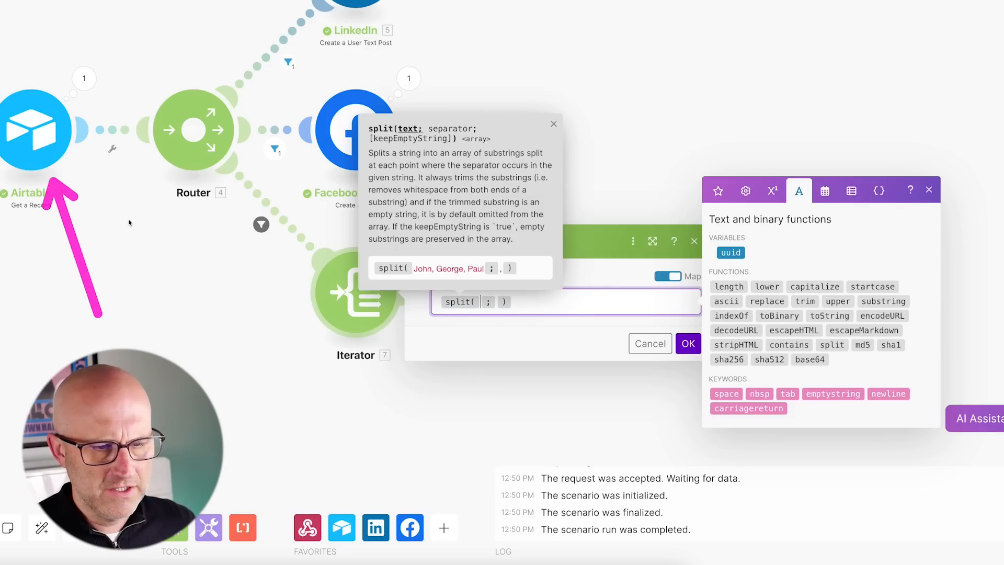
left_click_drag(701, 95, 704, 169)
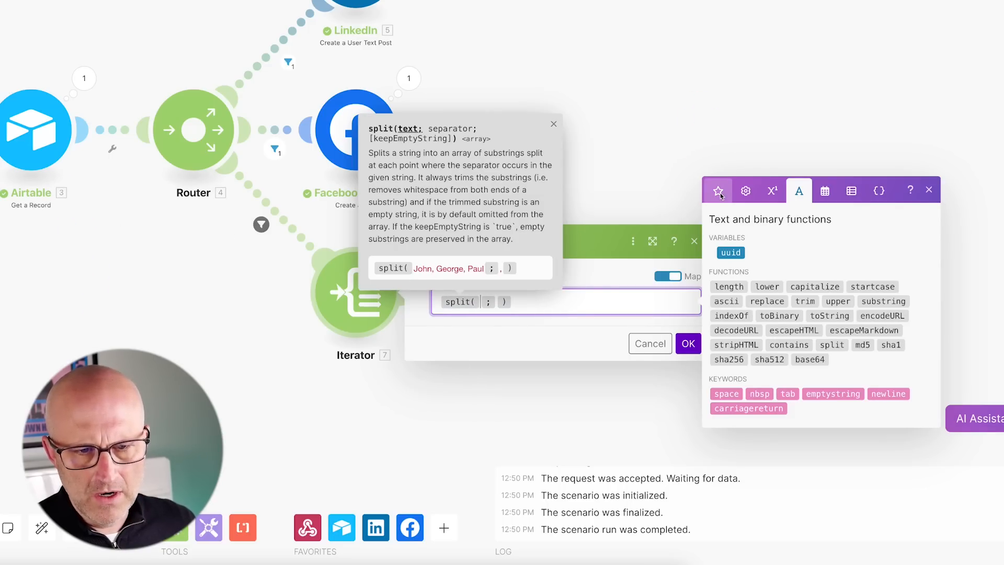
left_click(718, 191)
left_click_drag(654, 293, 717, 302)
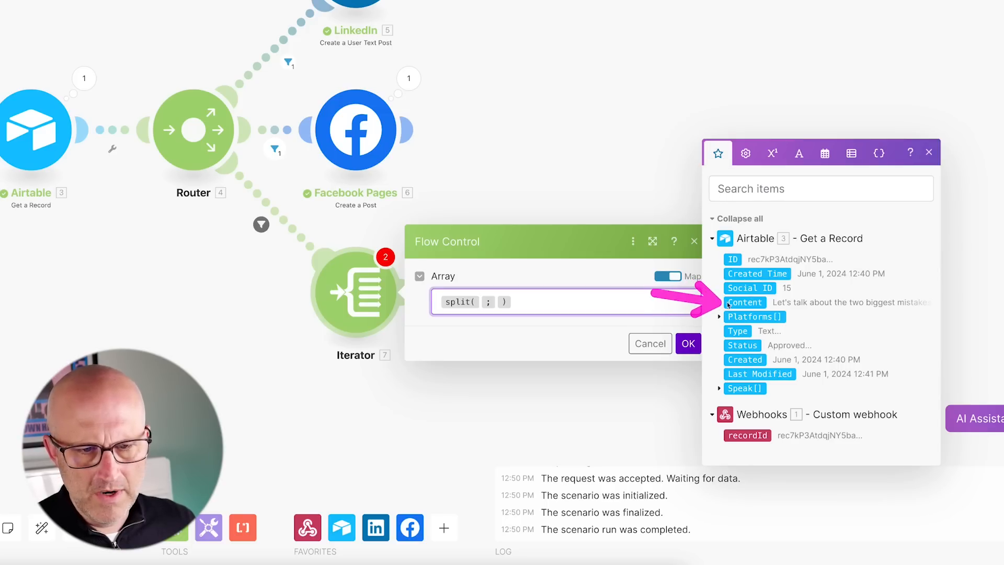
left_click(742, 302)
Use a newline keyword as the split separator.
left_click_drag(544, 257, 556, 303)
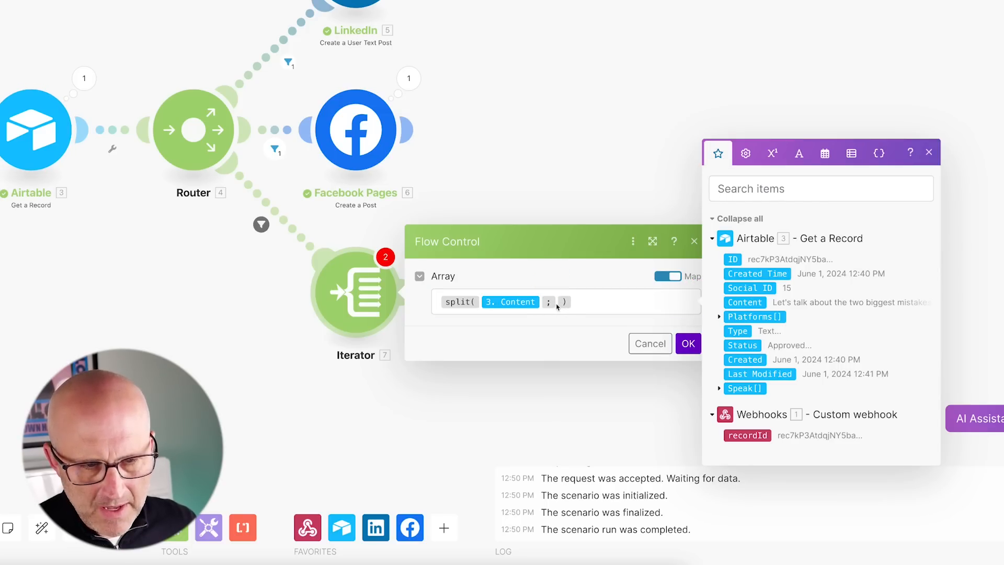
left_click(558, 306)
left_click(800, 153)
left_click_drag(766, 65, 793, 181)
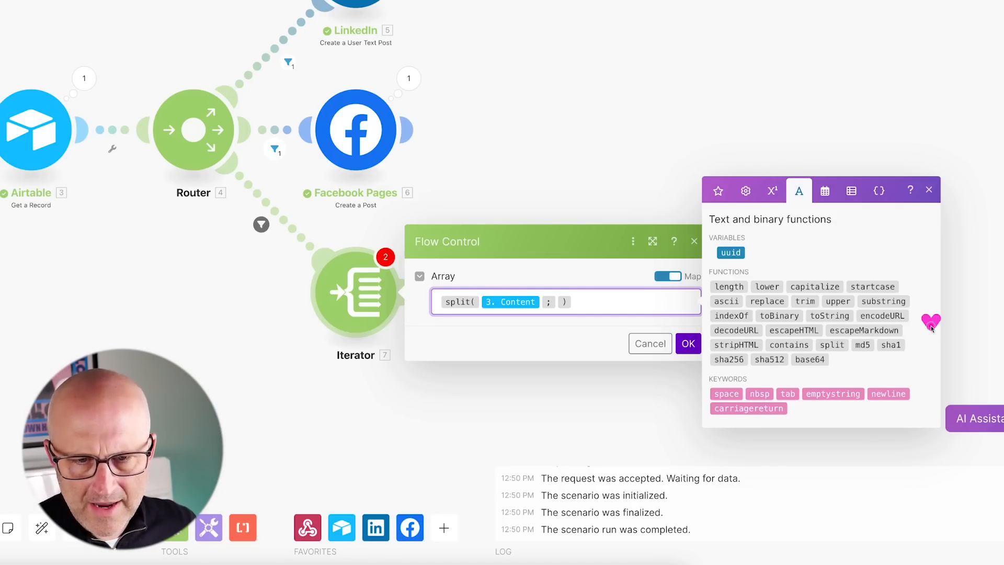
left_click_drag(931, 327, 915, 385)
left_click(888, 394)
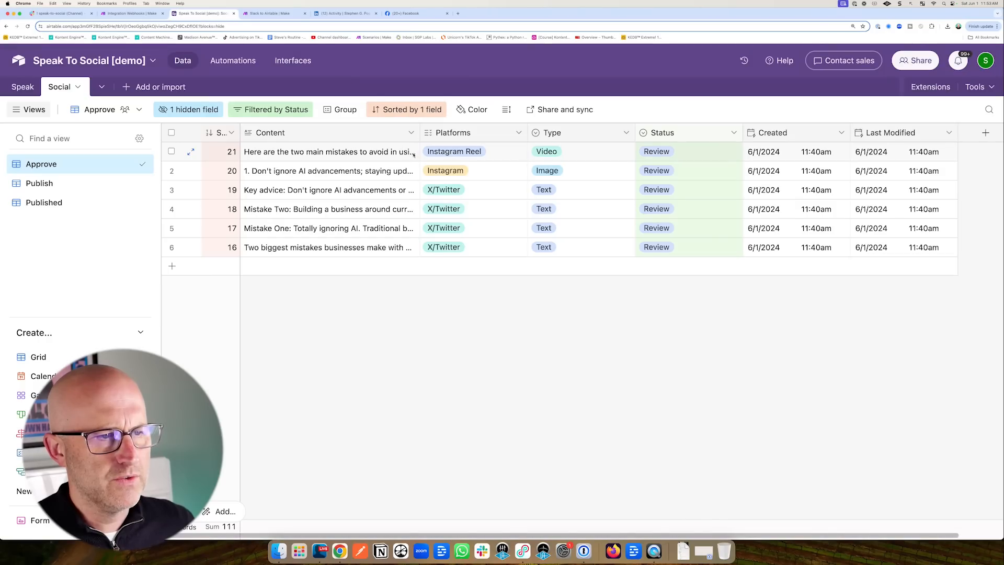
Check the record's line-by-line Content in Airtable, then save the Iterator's split(3. Content; newline) setting.
left_click(400, 178)
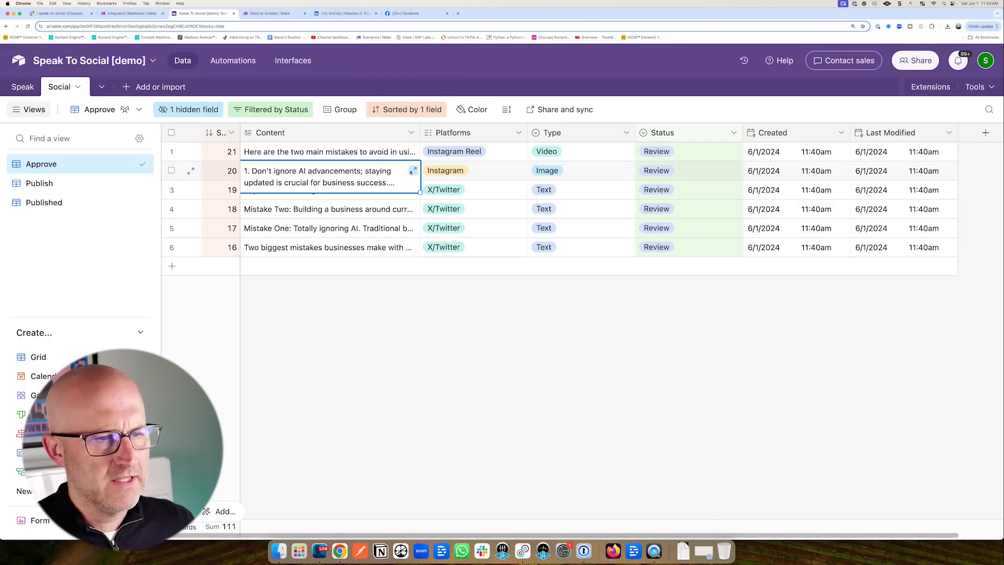
left_click(418, 189)
left_click_drag(348, 168, 426, 193)
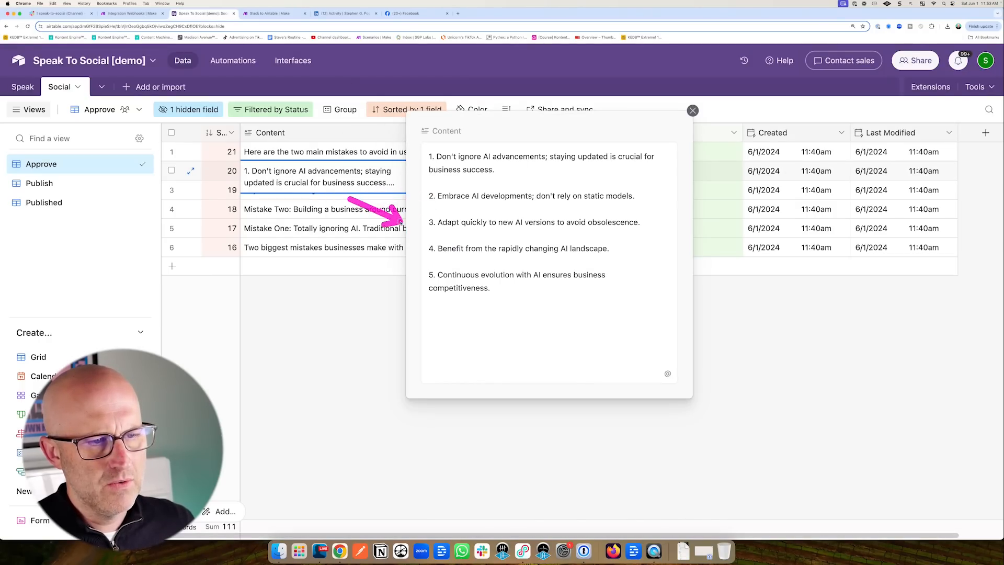
mouse_move(347, 197)
left_mouse_down()
mouse_move(413, 239)
mouse_move(432, 230)
mouse_move(433, 197)
mouse_move(429, 278)
left_mouse_up()
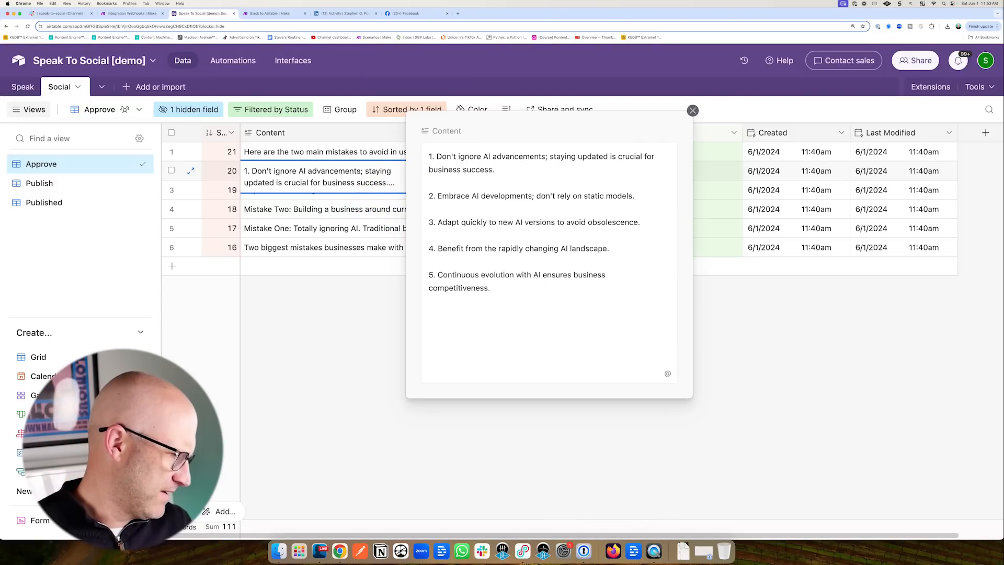
left_click(129, 14)
left_click_drag(695, 337, 728, 385)
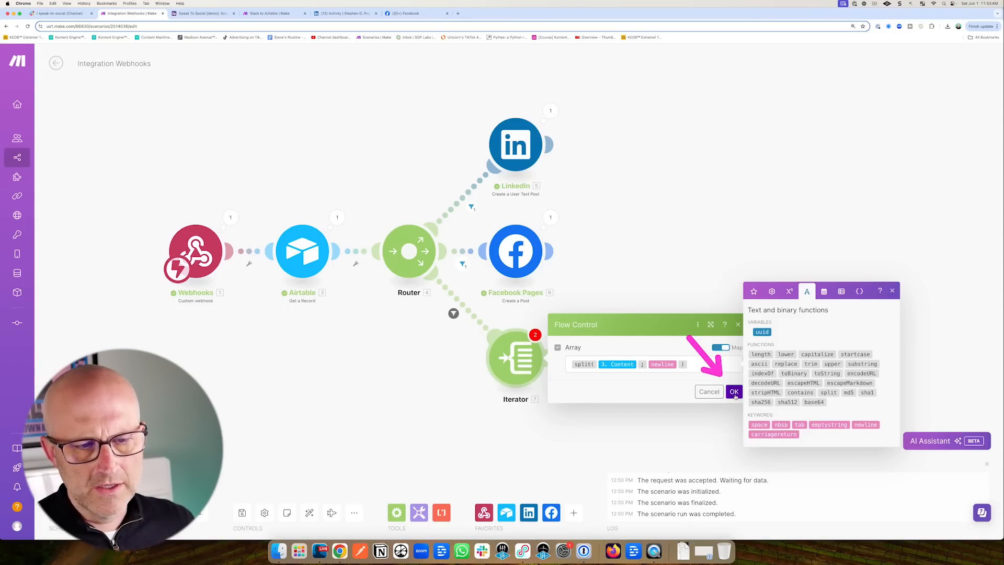
left_click(735, 392)
left_click_drag(628, 287, 587, 332)
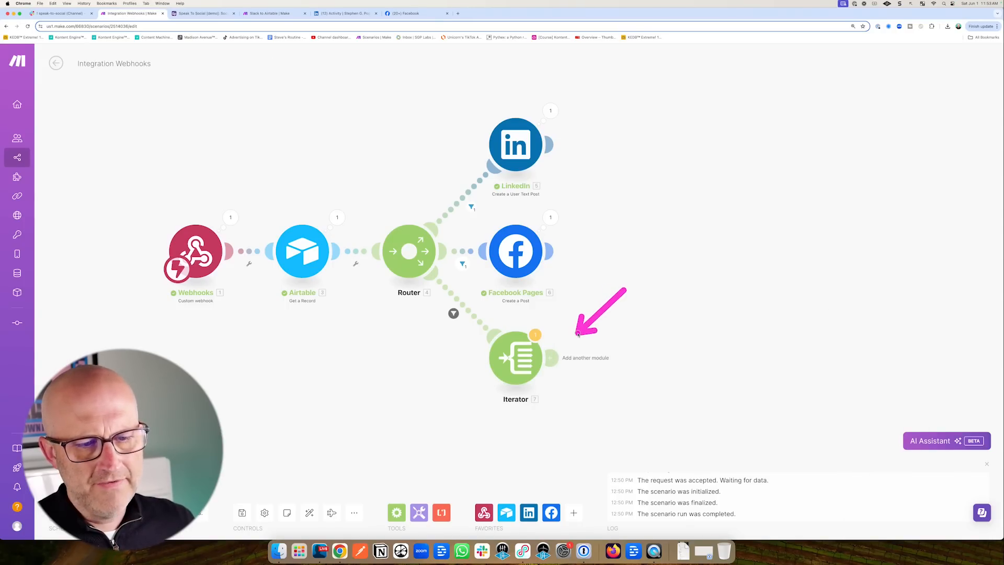
Add a Placid Create Image module after the Iterator using the Social Graphics connection.
left_click(559, 359)
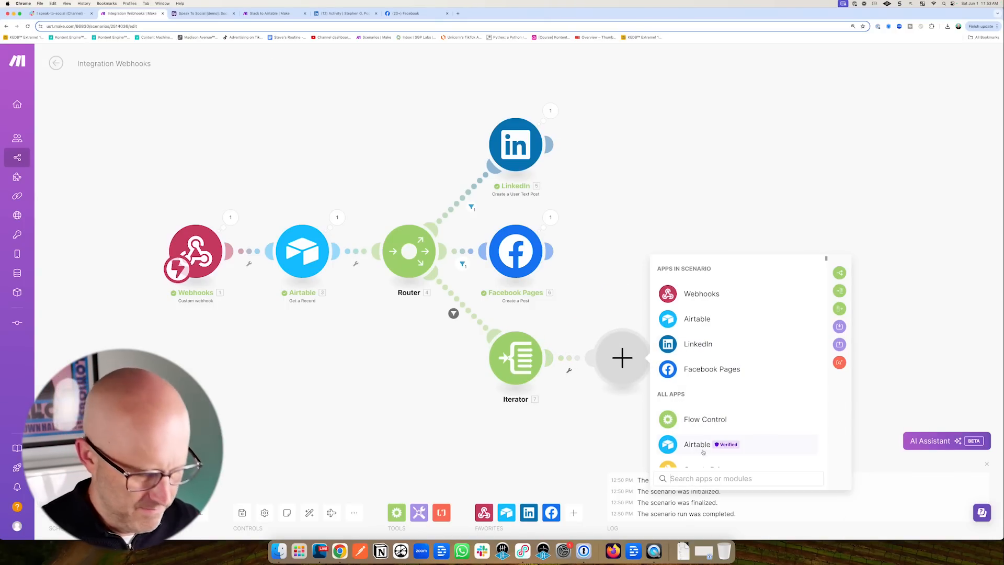
type("pla")
left_click(699, 265)
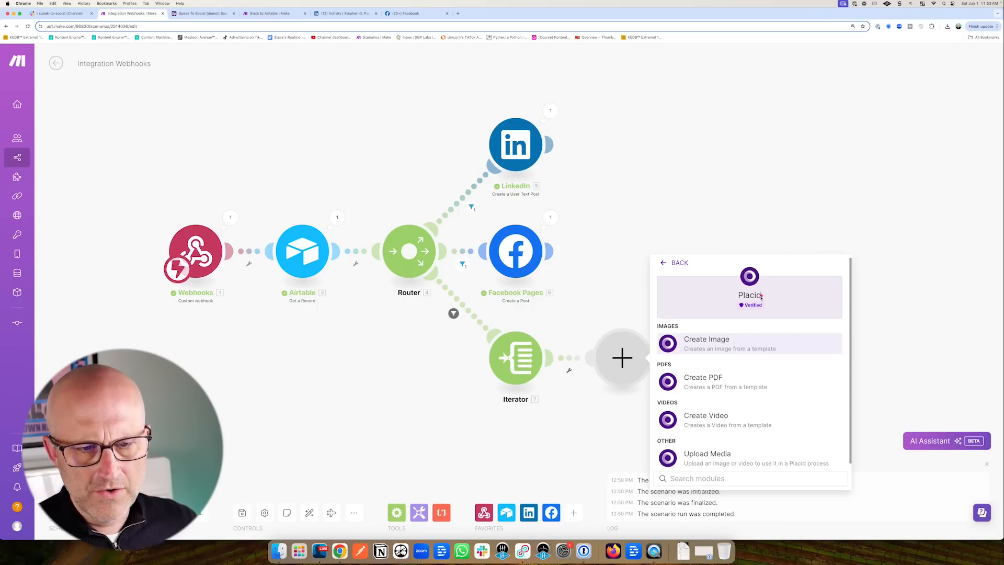
left_click(705, 346)
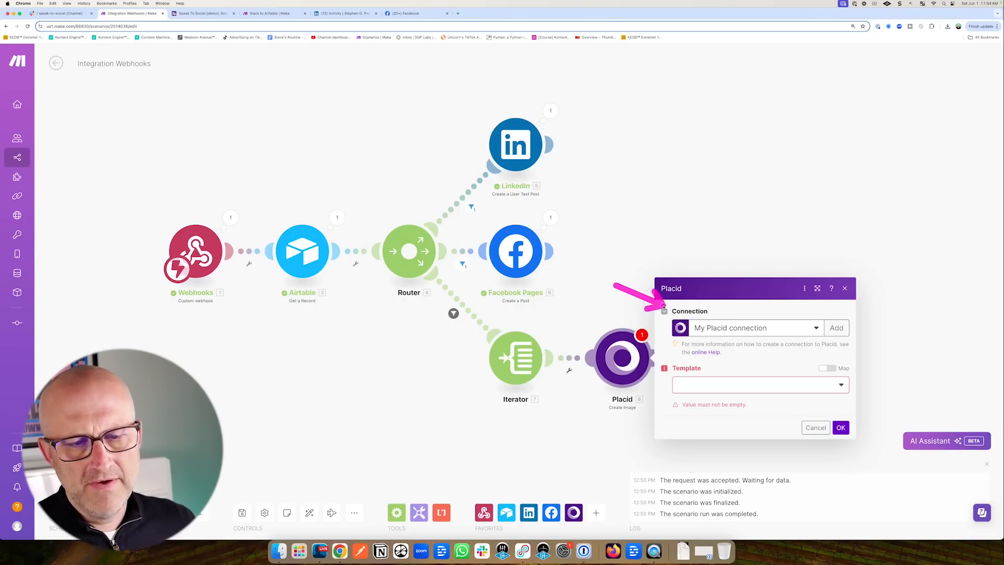
left_click(746, 327)
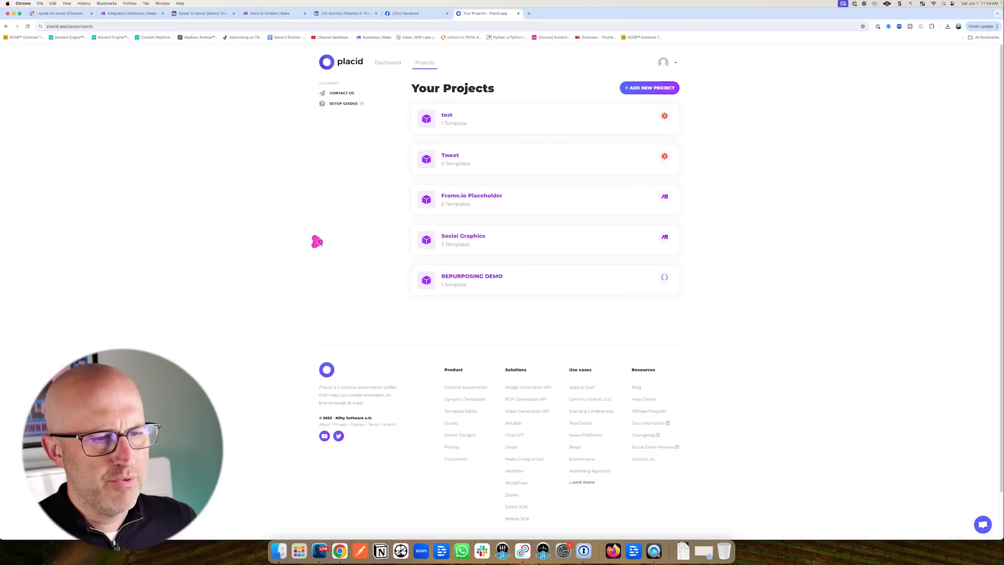
left_click(462, 237)
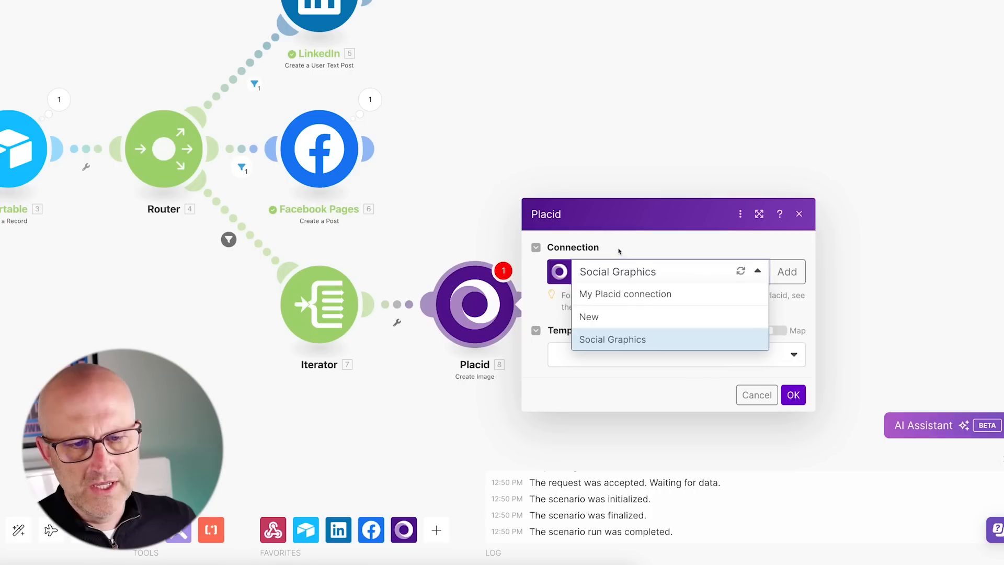
left_click(616, 274)
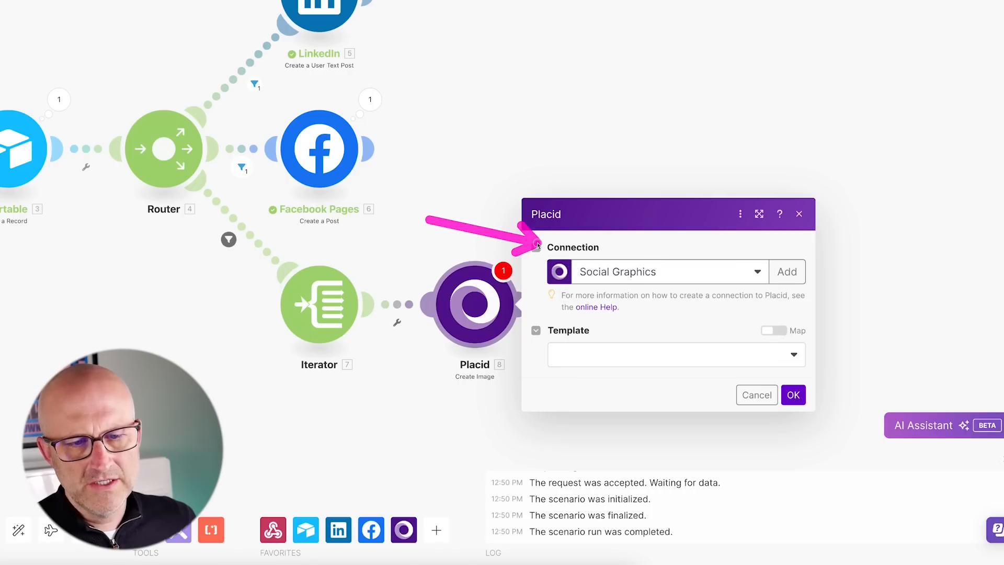
left_click(616, 275)
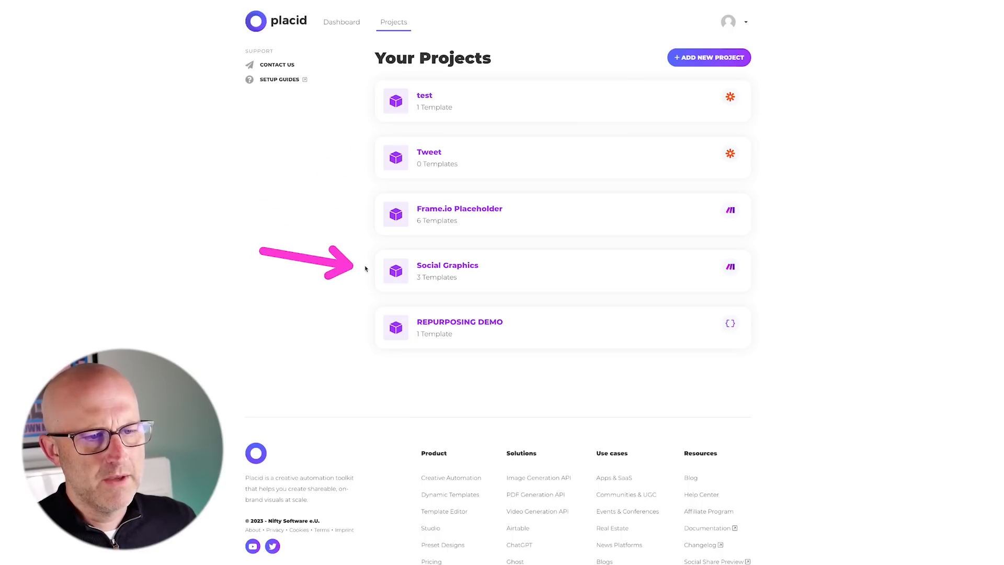
left_click(463, 261)
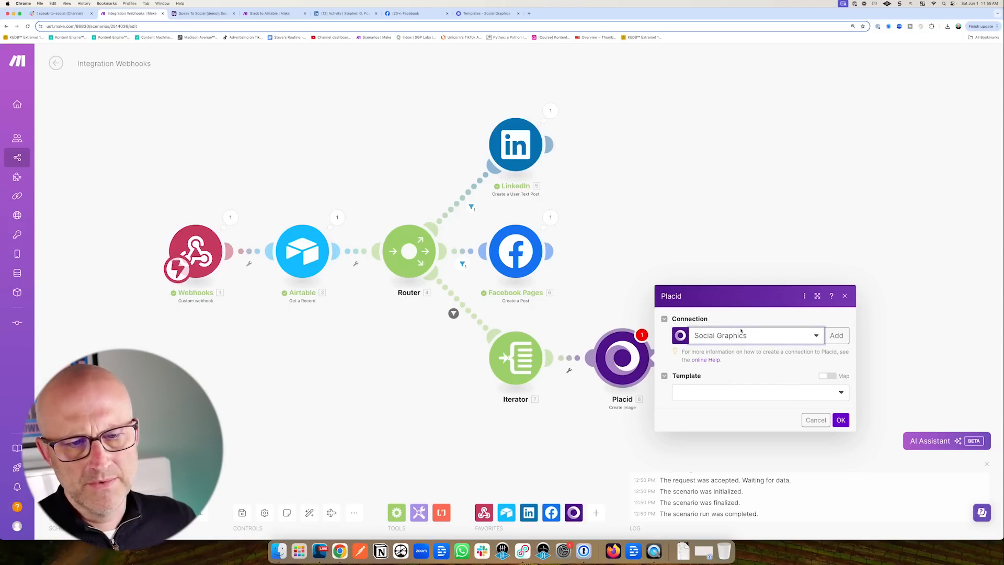
Choose the Square Carousel 1080px template, map 7. Value into Text, and save.
left_click(711, 393)
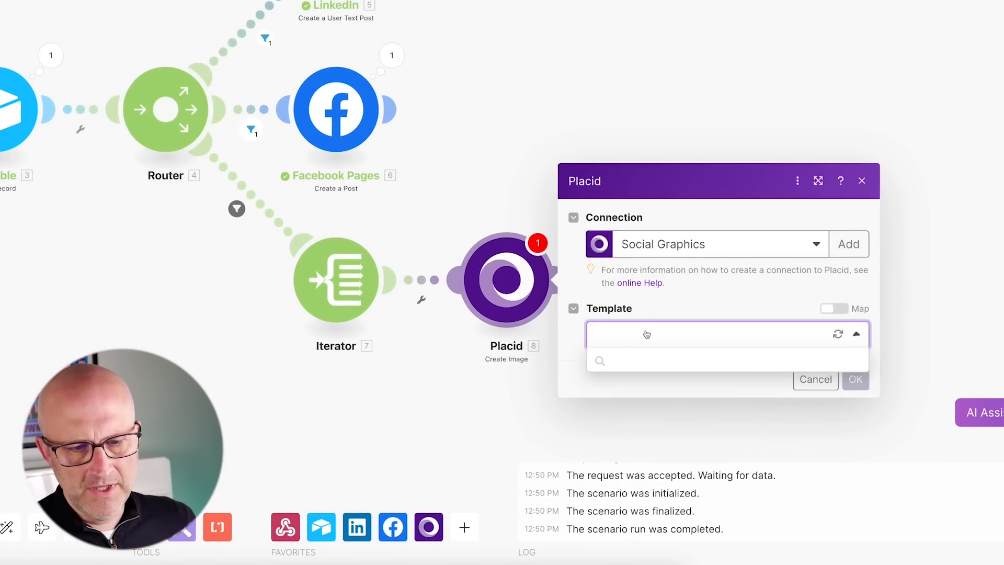
left_click(648, 359)
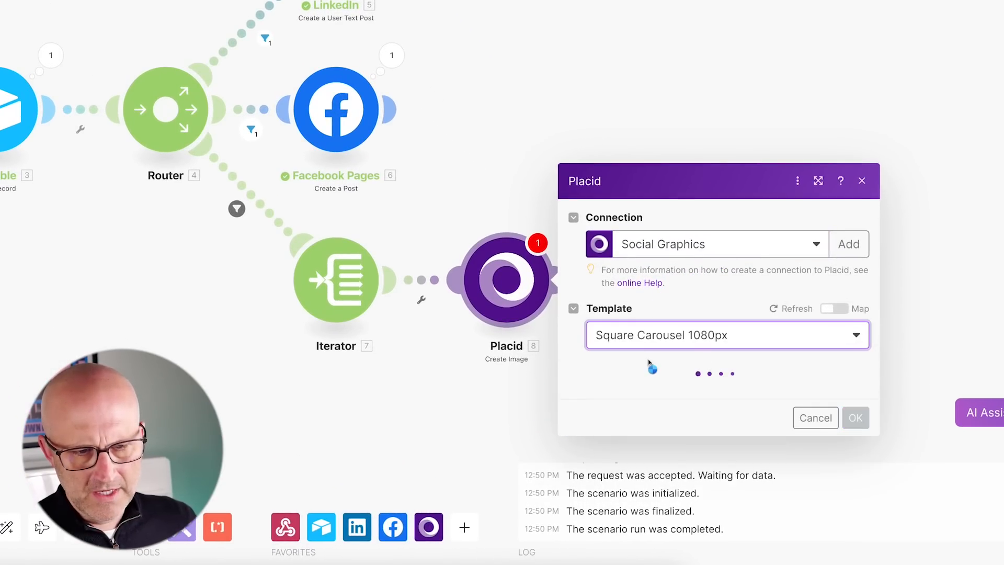
left_click_drag(703, 268, 652, 323)
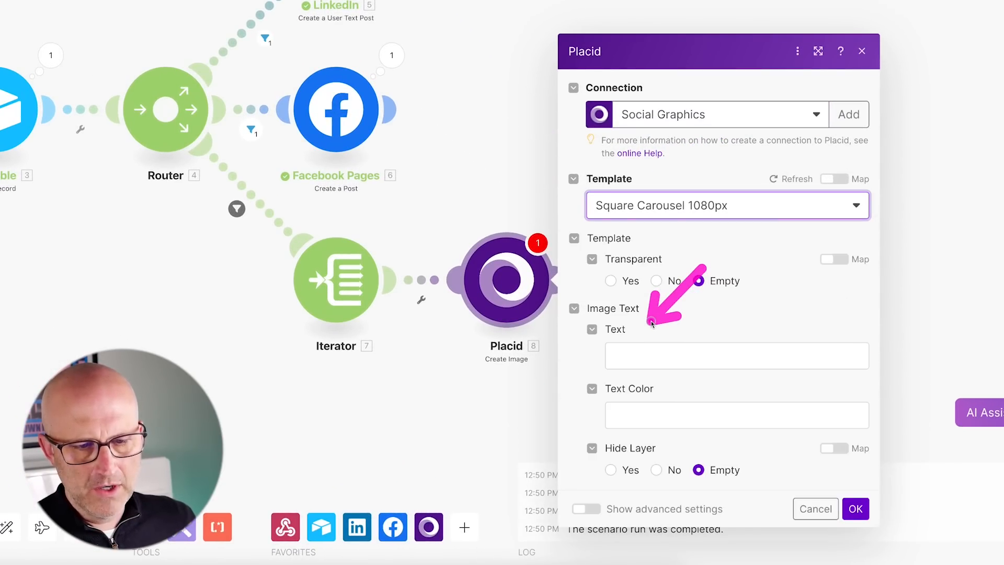
left_click(631, 353)
left_click_drag(238, 340, 366, 297)
left_click(394, 298)
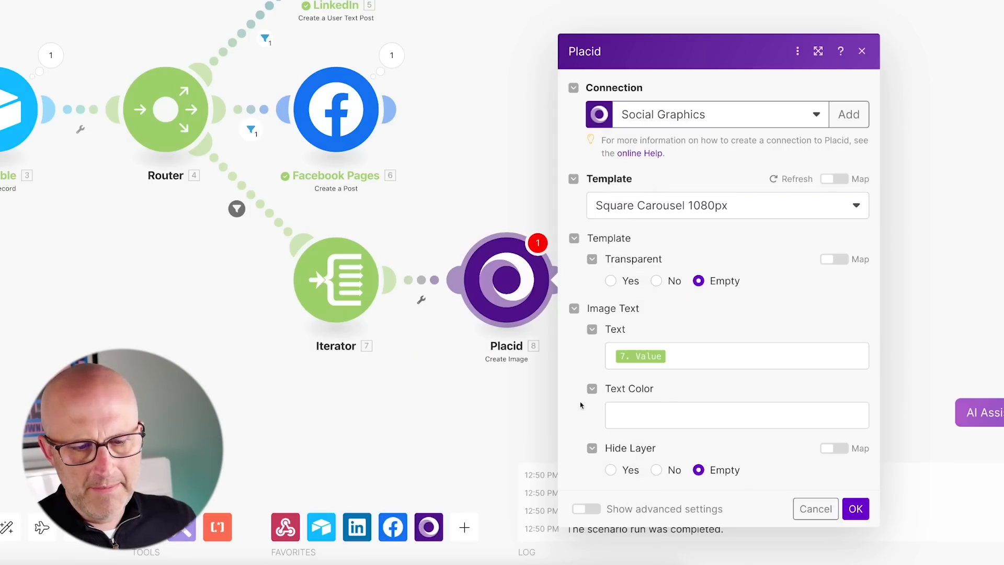
left_click_drag(465, 435, 562, 394)
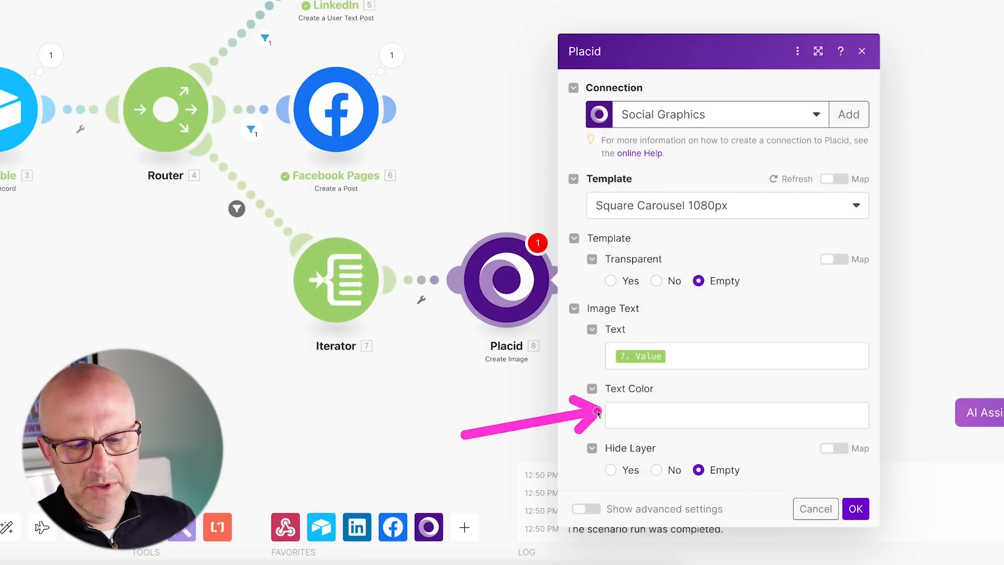
left_click_drag(847, 406, 850, 495)
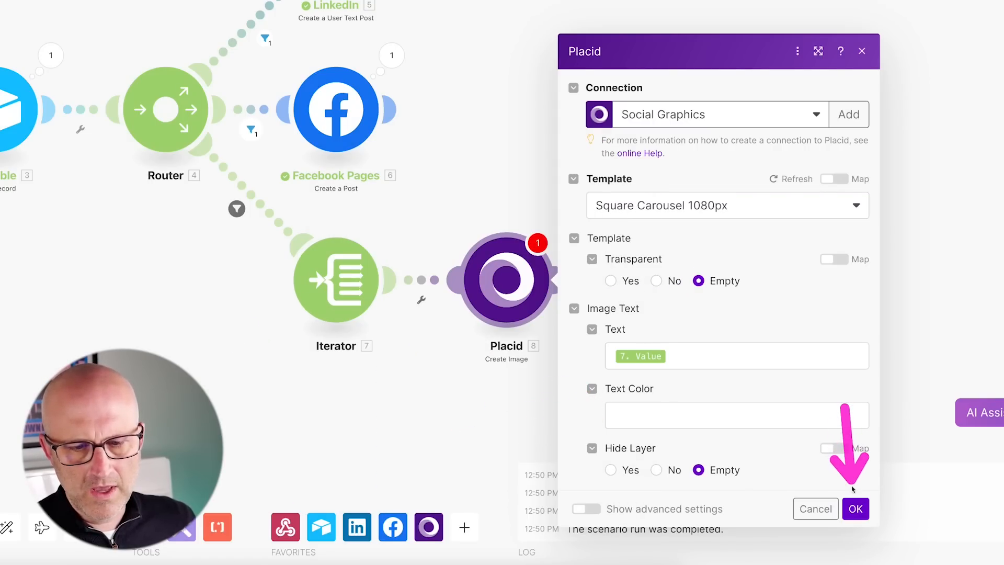
left_click(856, 509)
left_click_drag(372, 150, 310, 224)
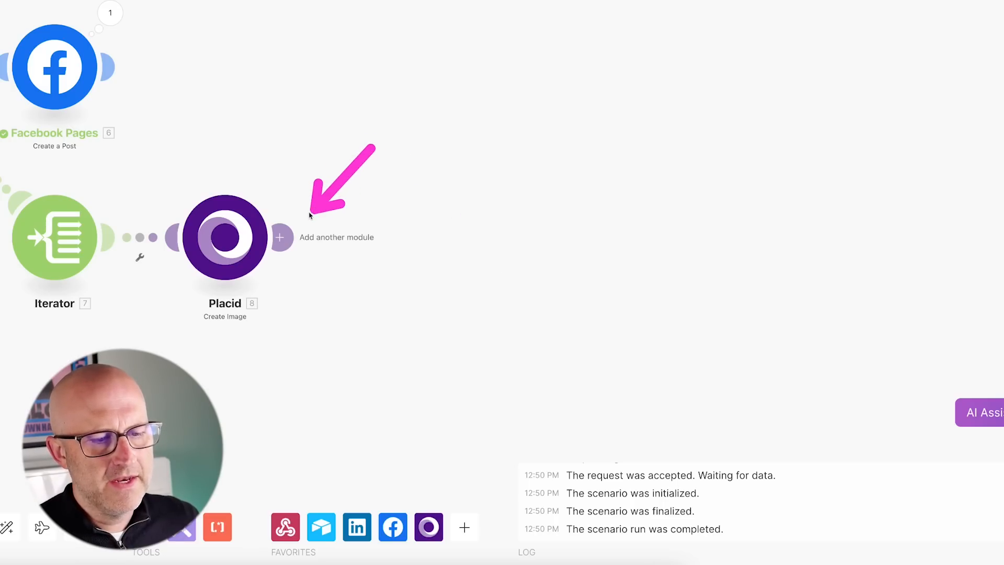
Add an Array aggregator after Placid that aggregates the Iterator's bundles.
left_click(281, 237)
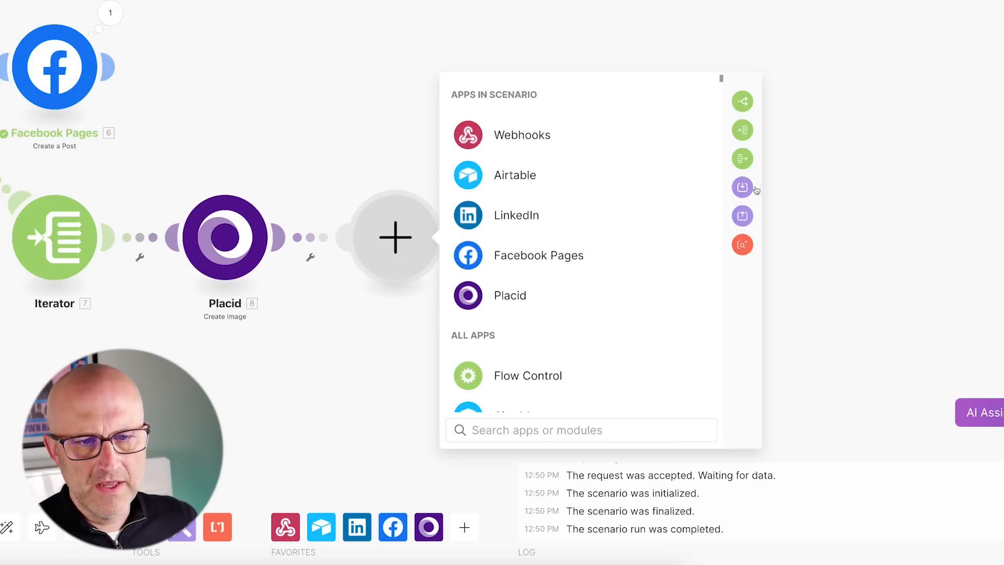
left_click_drag(868, 244, 771, 177)
left_click(751, 161)
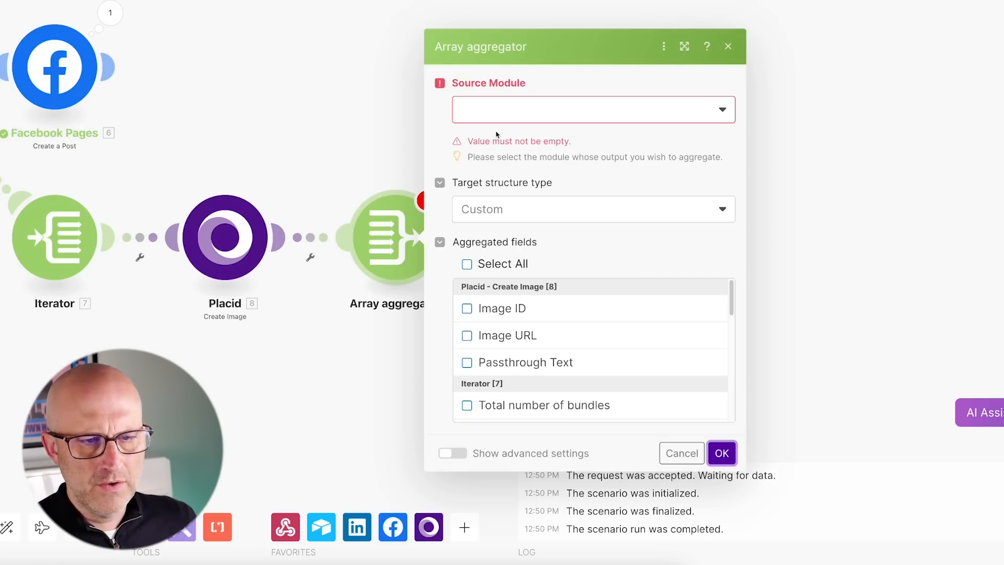
left_click_drag(593, 6, 549, 59)
left_click(532, 107)
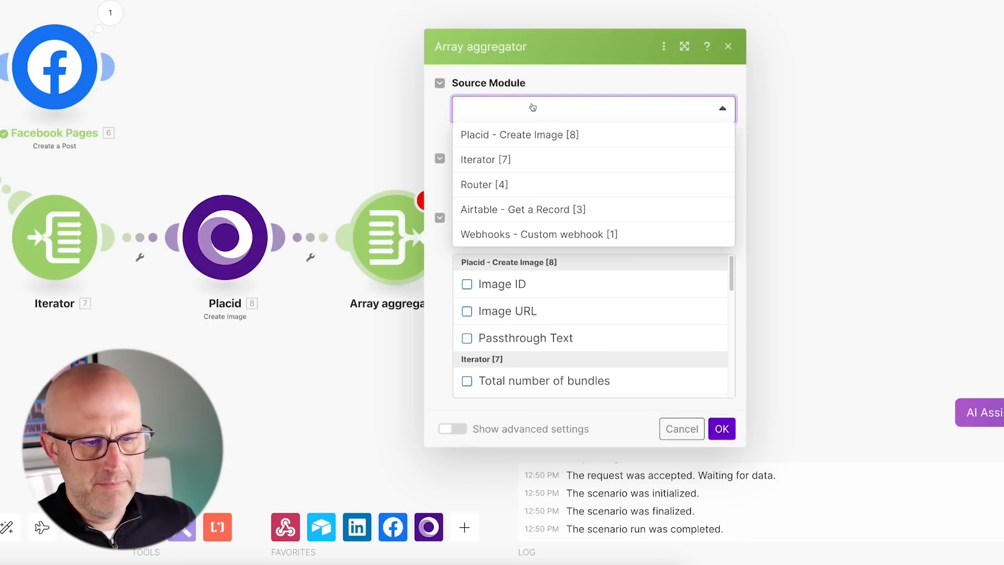
left_click(500, 162)
left_click(722, 429)
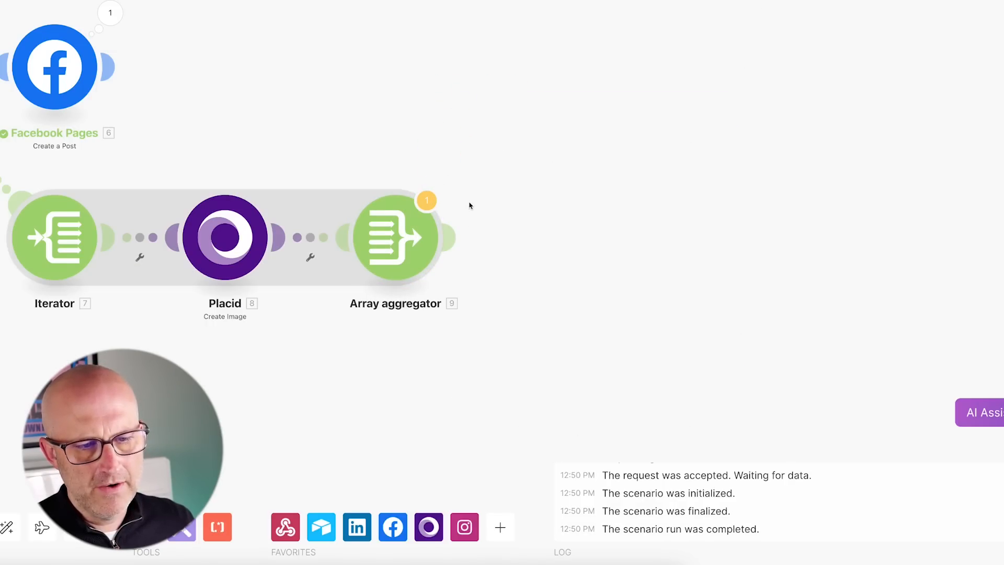
Add an Instagram for Business 'Create a Carousel Post' module after the aggregator.
left_click(466, 242)
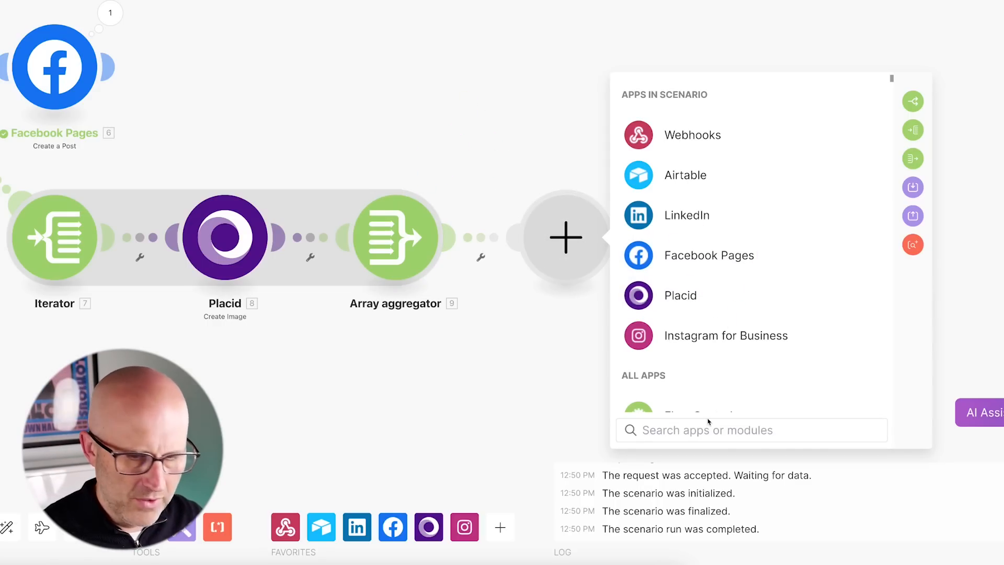
type("Insta")
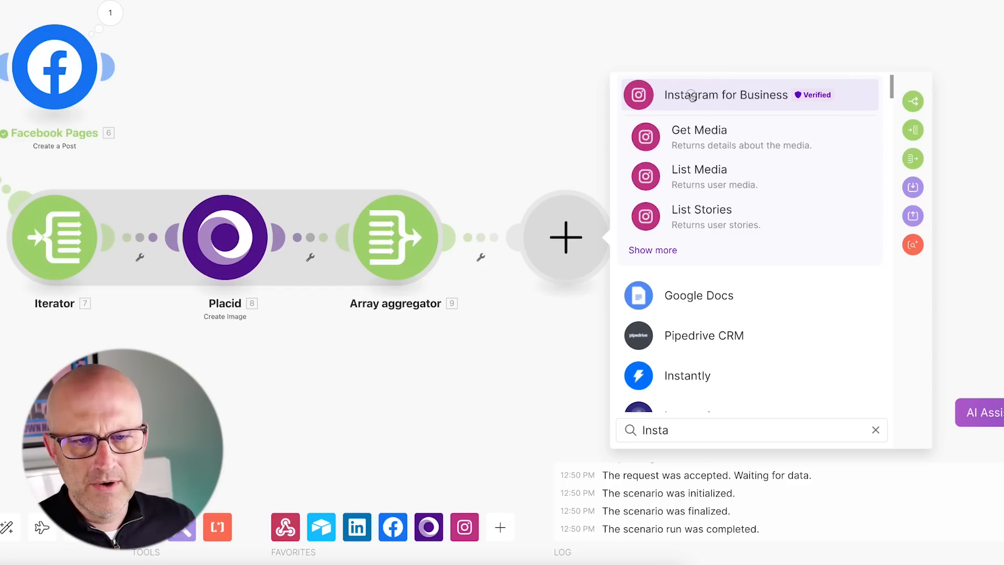
left_click(692, 97)
scroll(811, 353, "down", 1)
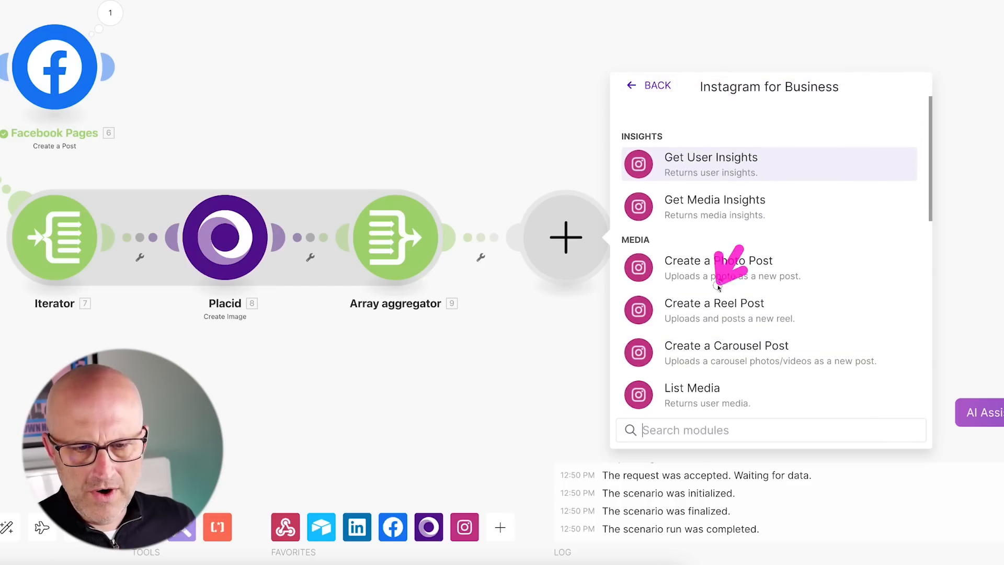
left_click(727, 356)
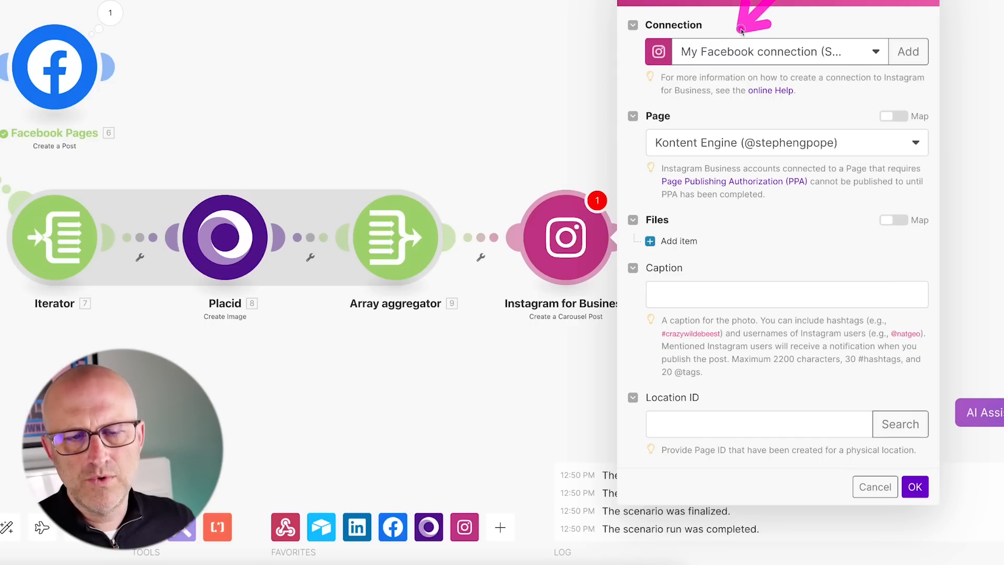
left_click_drag(709, 45, 769, 120)
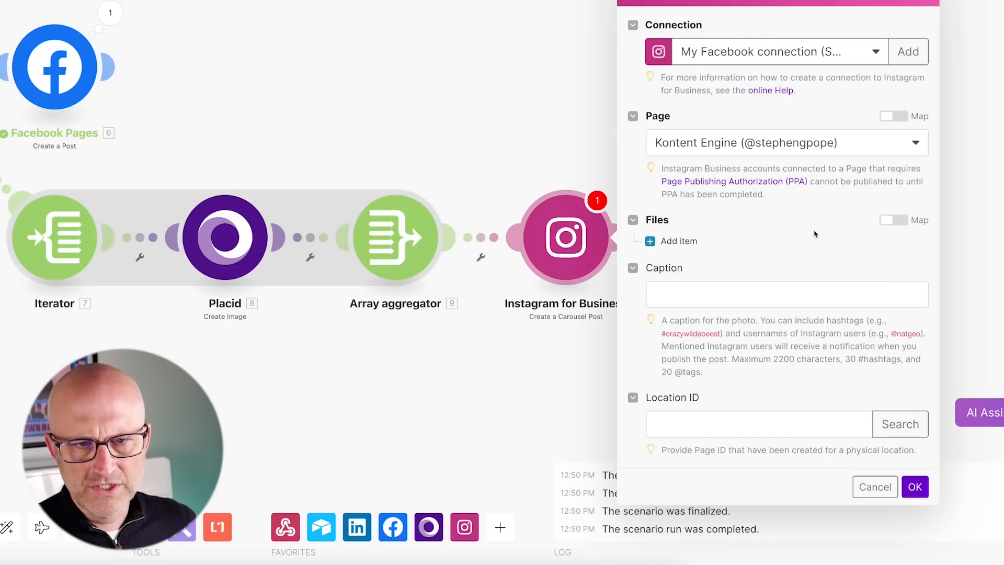
mouse_move(882, 150)
left_mouse_down()
mouse_move(820, 100)
mouse_move(773, 193)
mouse_move(713, 217)
mouse_move(709, 245)
left_mouse_up()
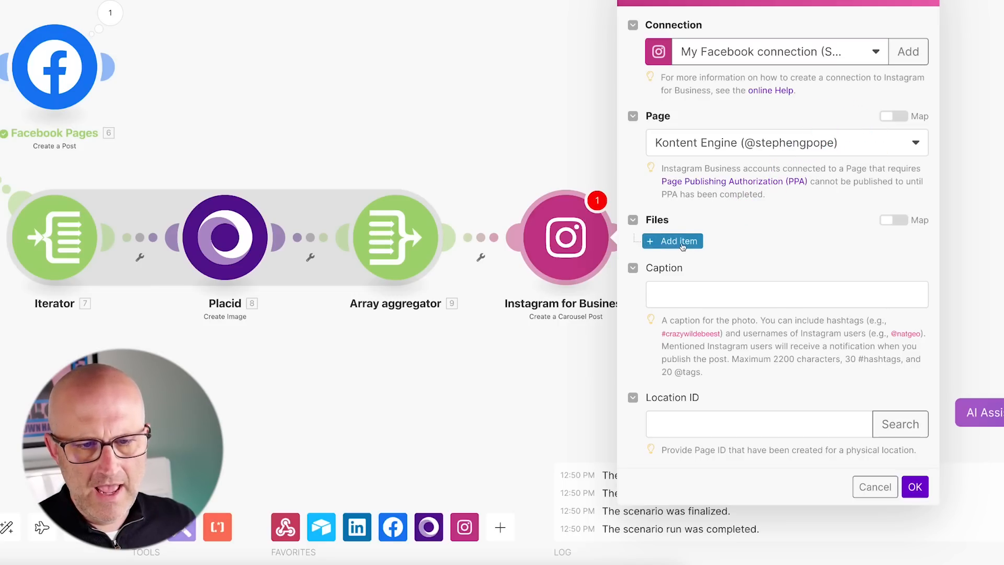
Add a first carousel file of Media Type Image and copy its test photo URL.
left_click(679, 241)
left_click(720, 266)
scroll(720, 270, "down", 3)
left_click_drag(796, 70, 749, 143)
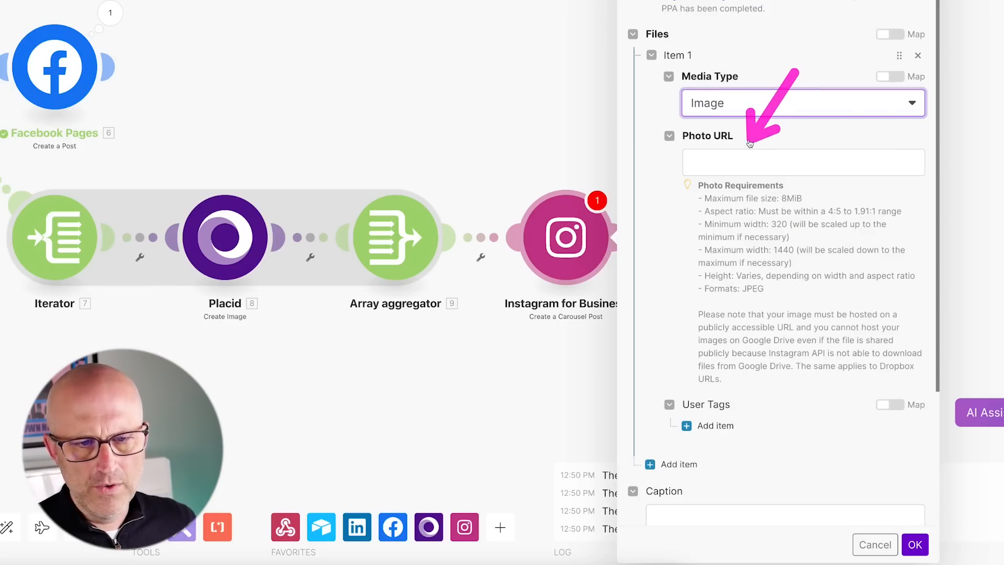
left_click(712, 167)
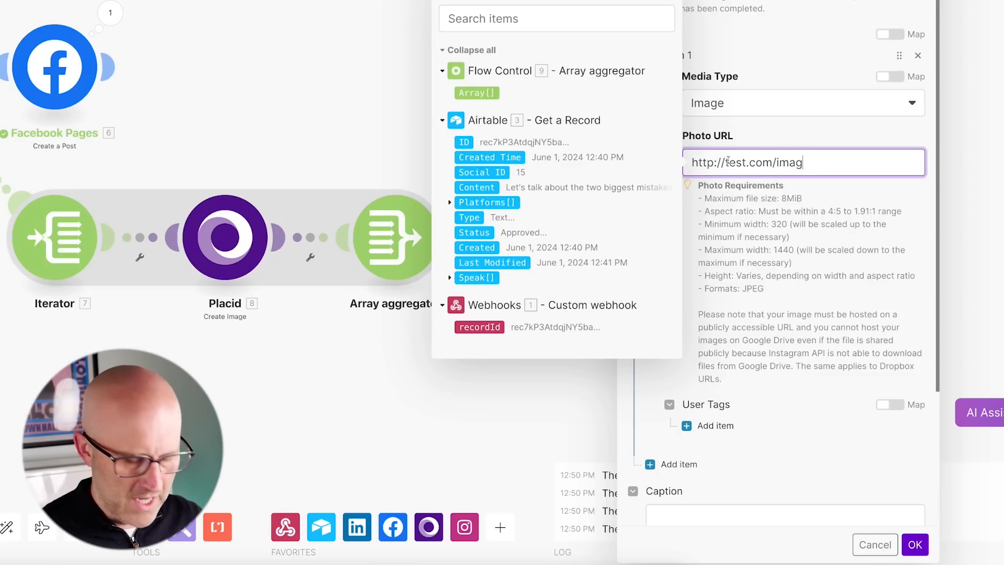
triple_click(728, 161)
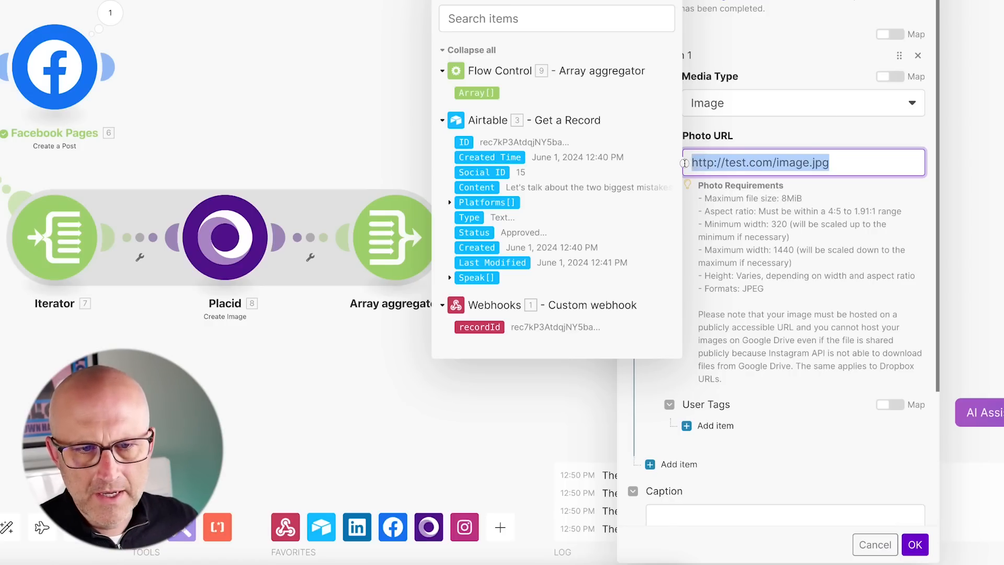
right_click(722, 159)
left_click(760, 262)
scroll(760, 263, "down", 2)
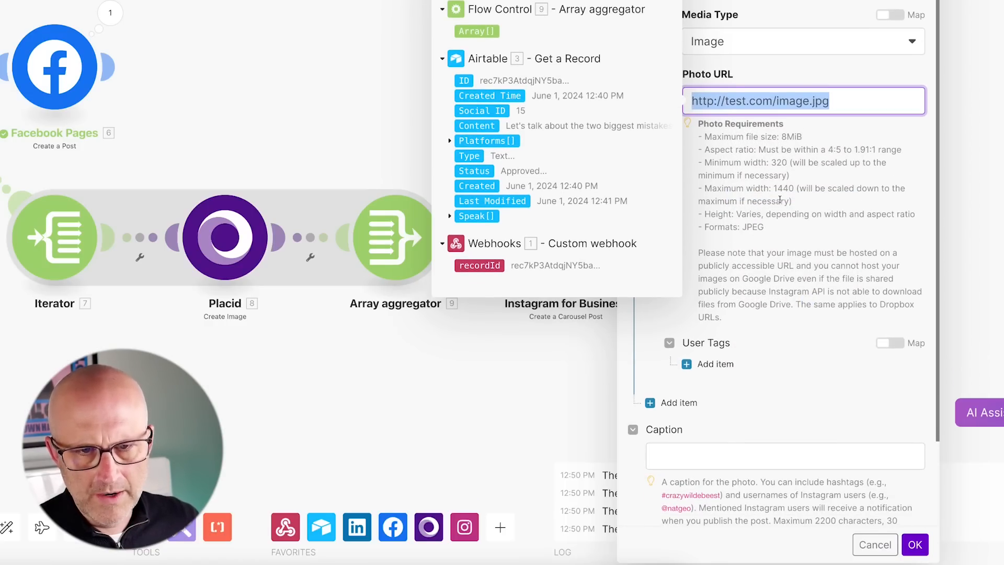
left_click(702, 369)
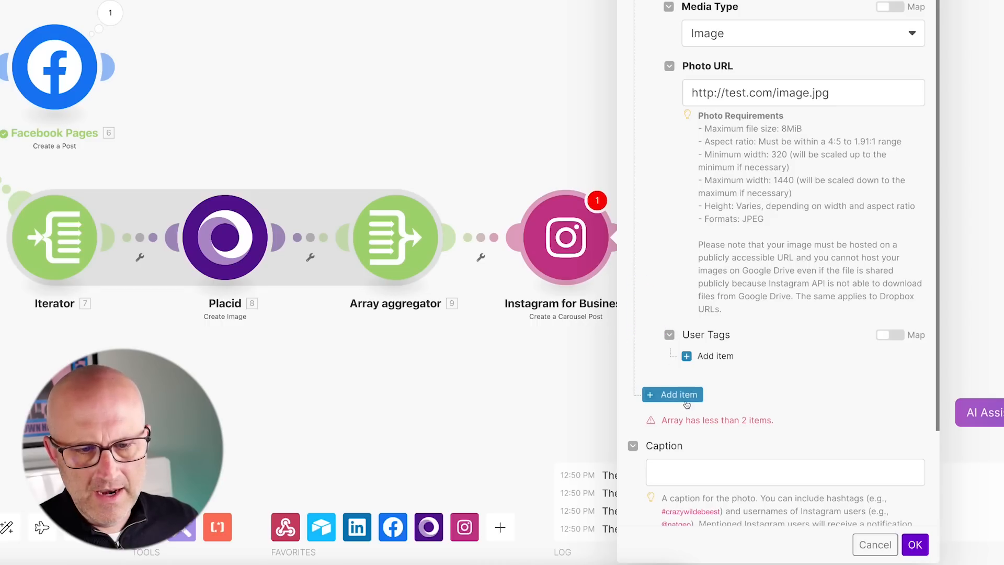
Add a second Image file with the pasted test photo URL, confirm, and save the scenario.
left_click(686, 400)
scroll(725, 381, "down", 2)
left_click(709, 378)
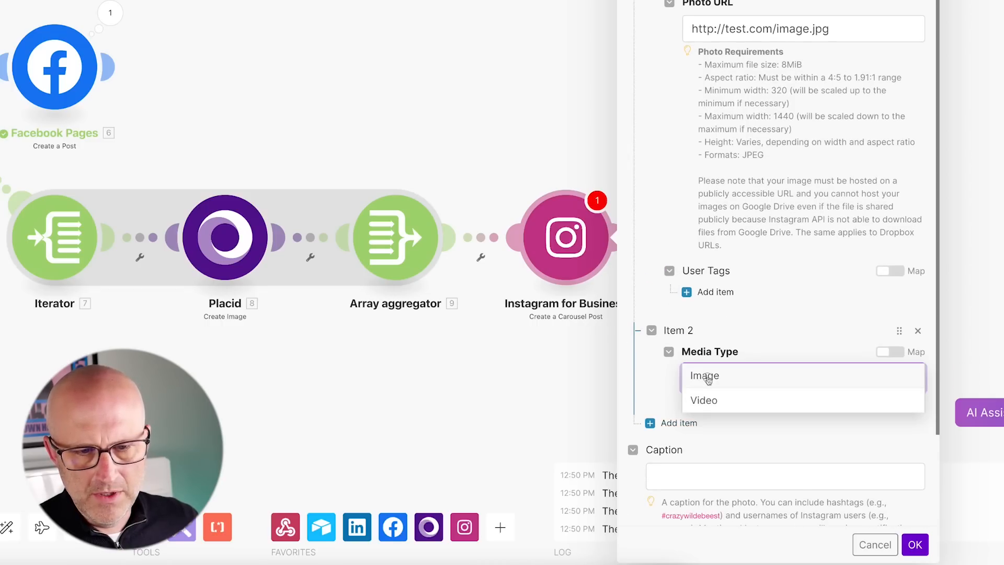
left_click(708, 377)
scroll(753, 382, "down", 3)
left_click(819, 361)
key("ctrl+v")
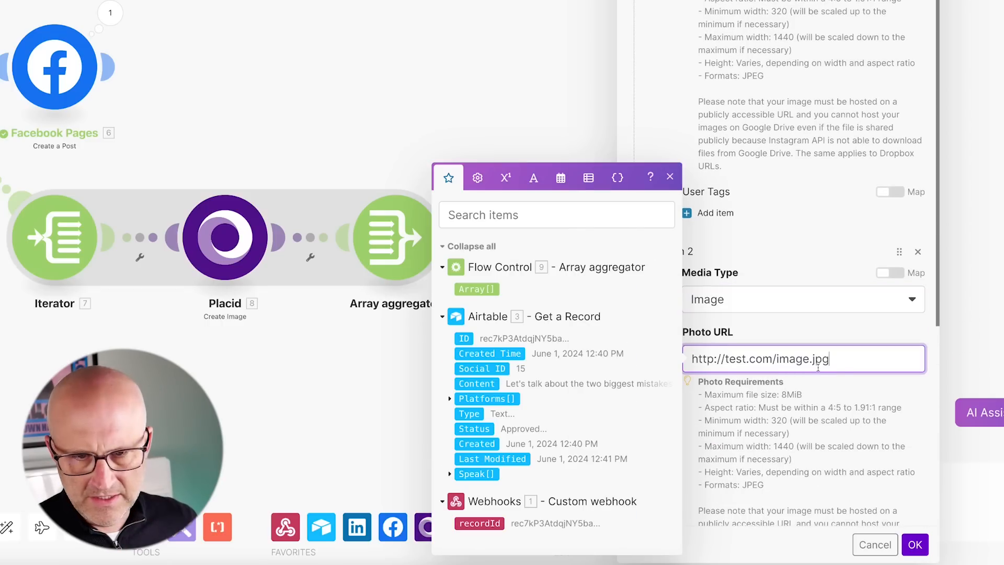
left_click(916, 545)
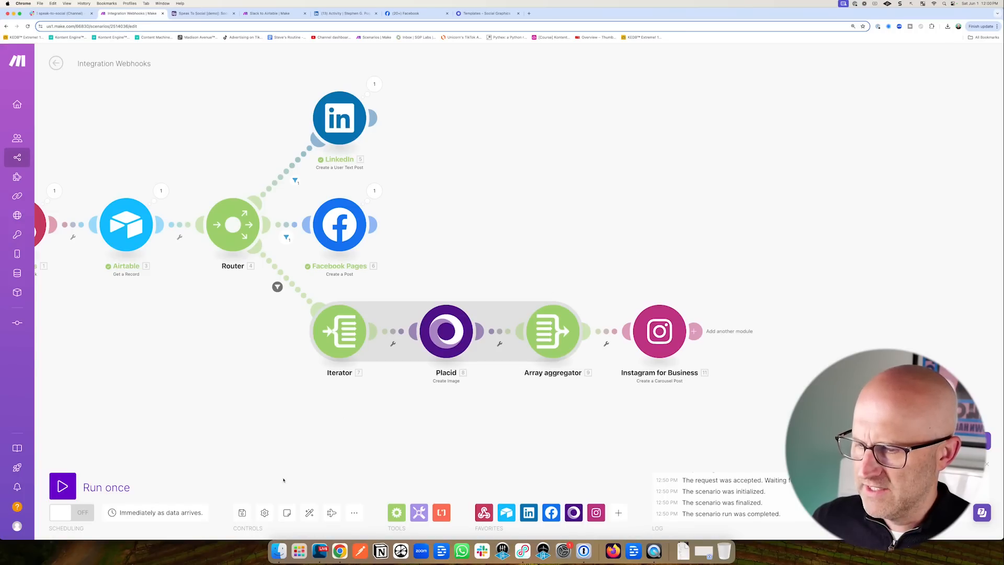
left_click(243, 513)
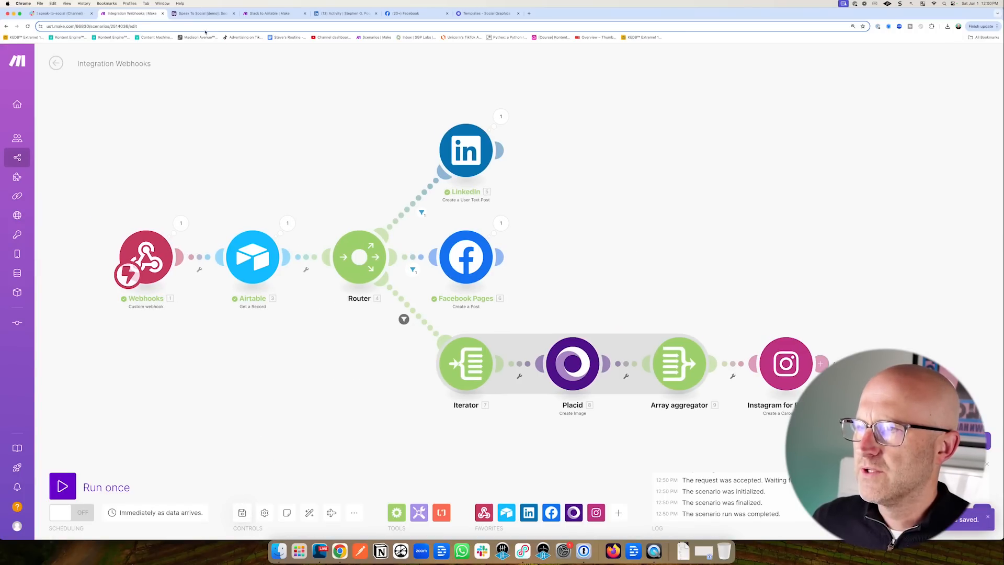
Set the Instagram image post's Status to Approved in the Speak To Social base.
left_click(201, 13)
key("Escape")
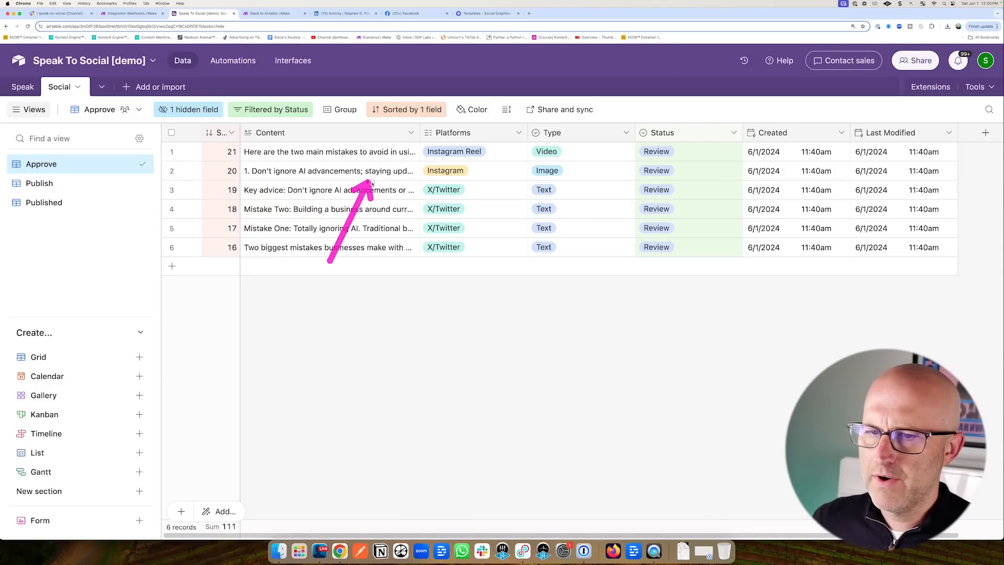
double_click(685, 171)
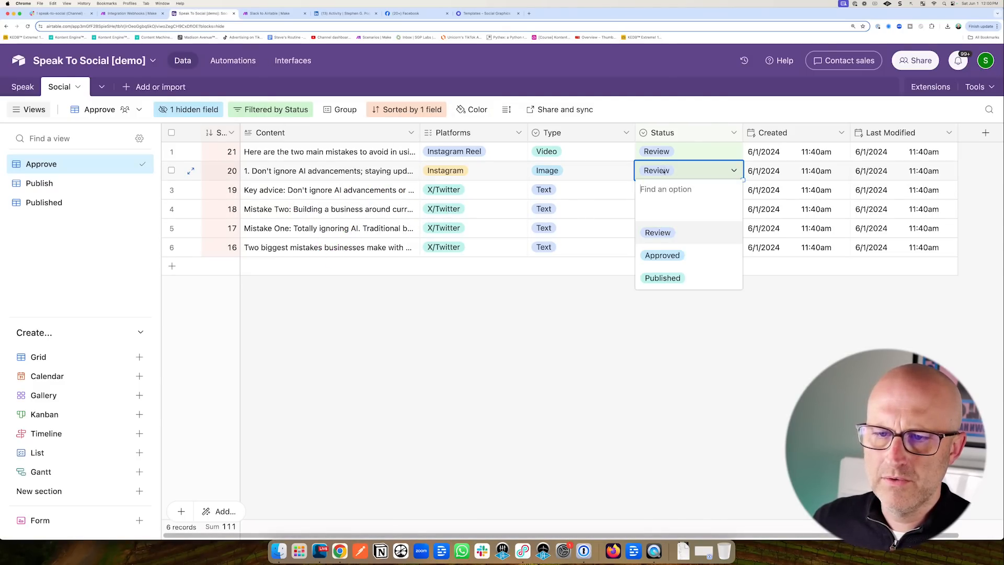
left_click(664, 256)
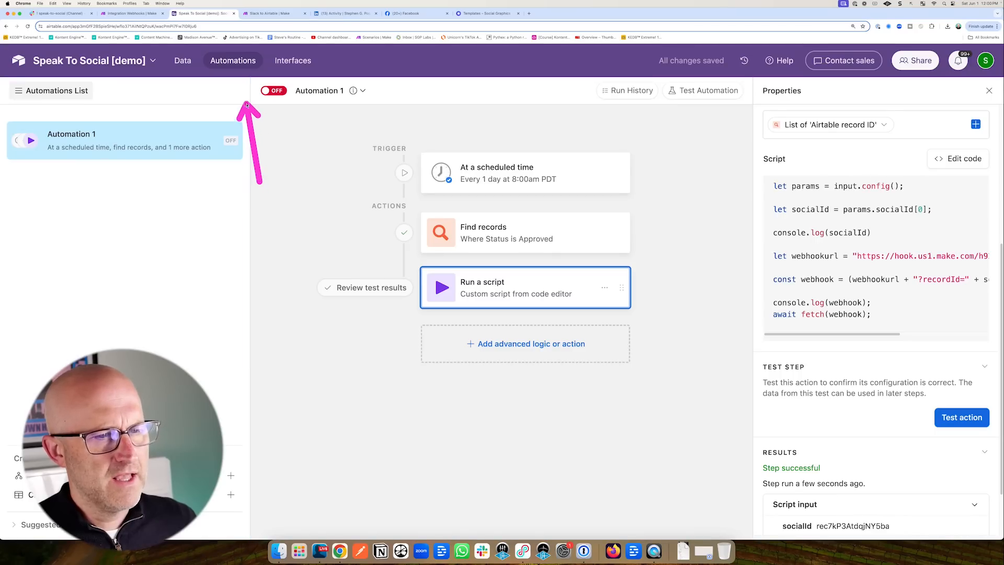
Re-test the automation's Find records step to confirm it finds the approved post.
left_click(618, 225)
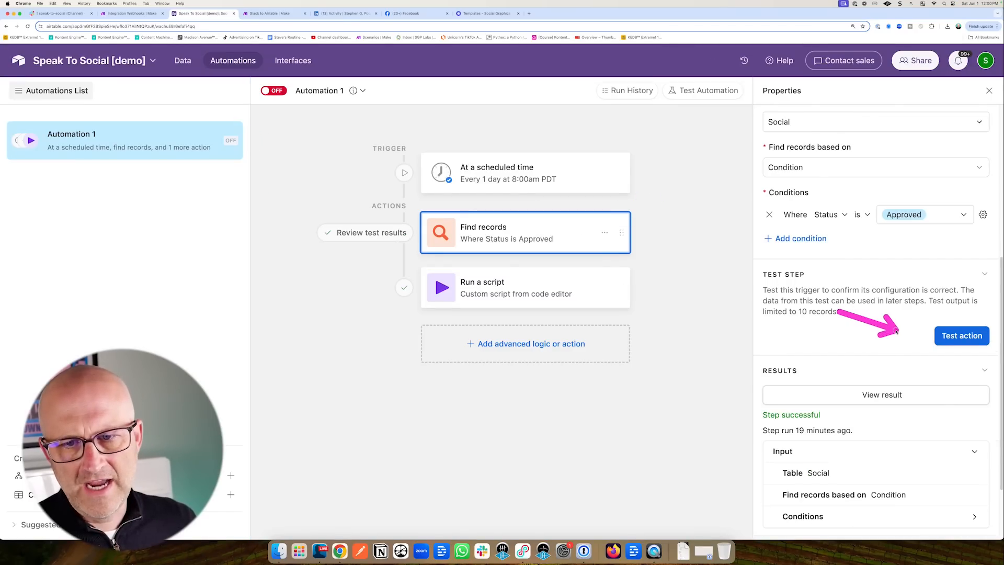
left_click(952, 336)
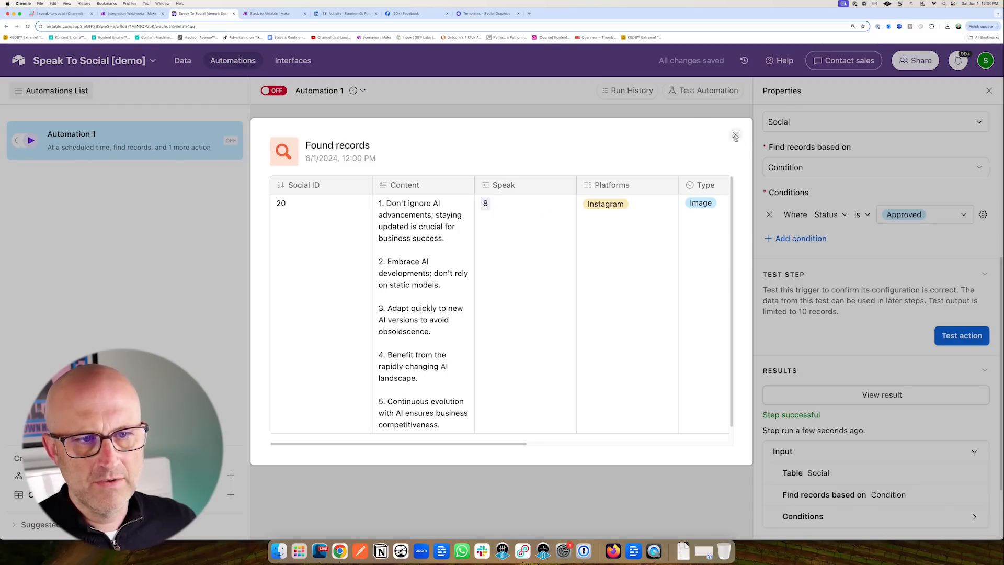
key("Escape")
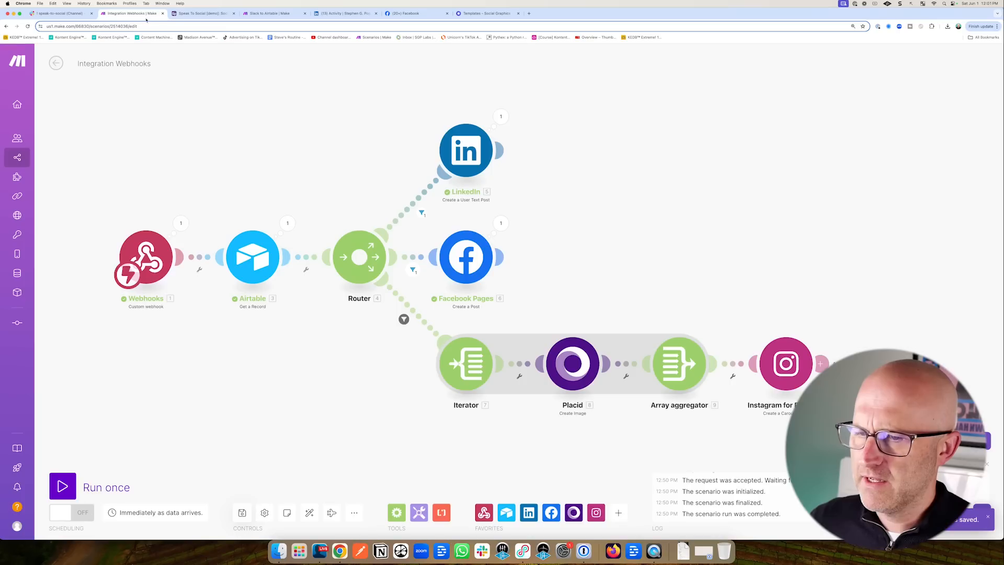
Run the scenario once waiting for data, then fire it with the Airtable Run a script test.
left_click(66, 487)
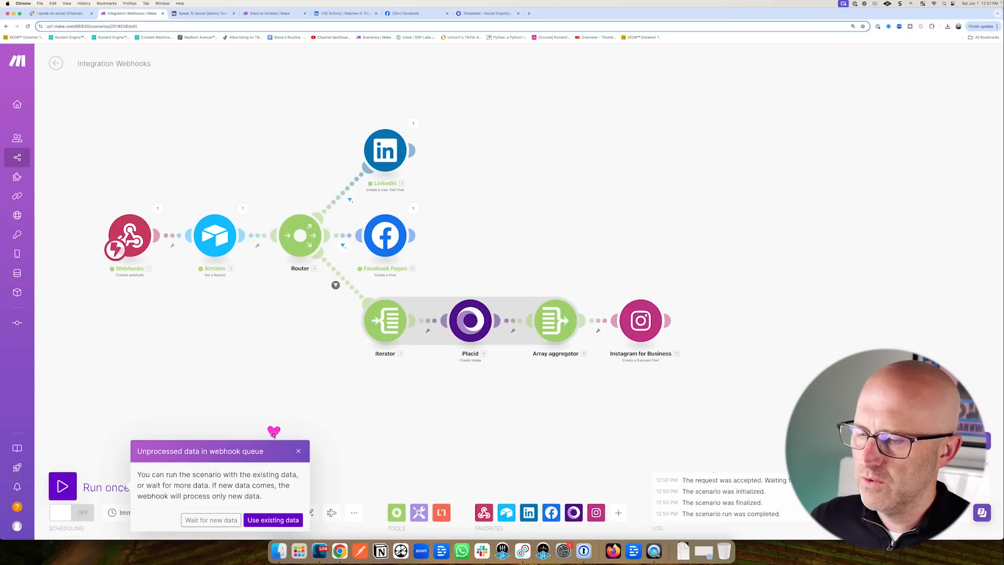
left_click(273, 520)
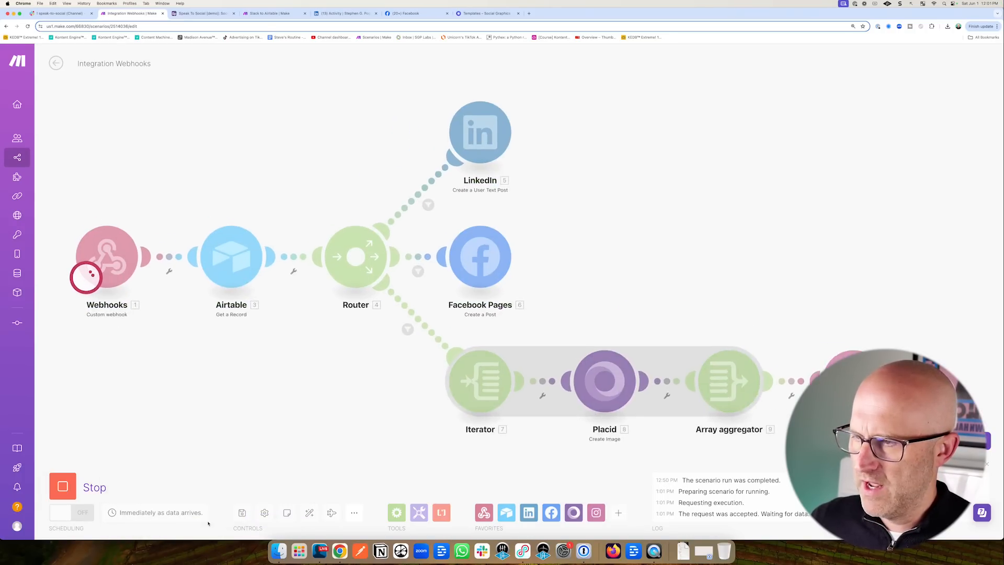
left_click(203, 13)
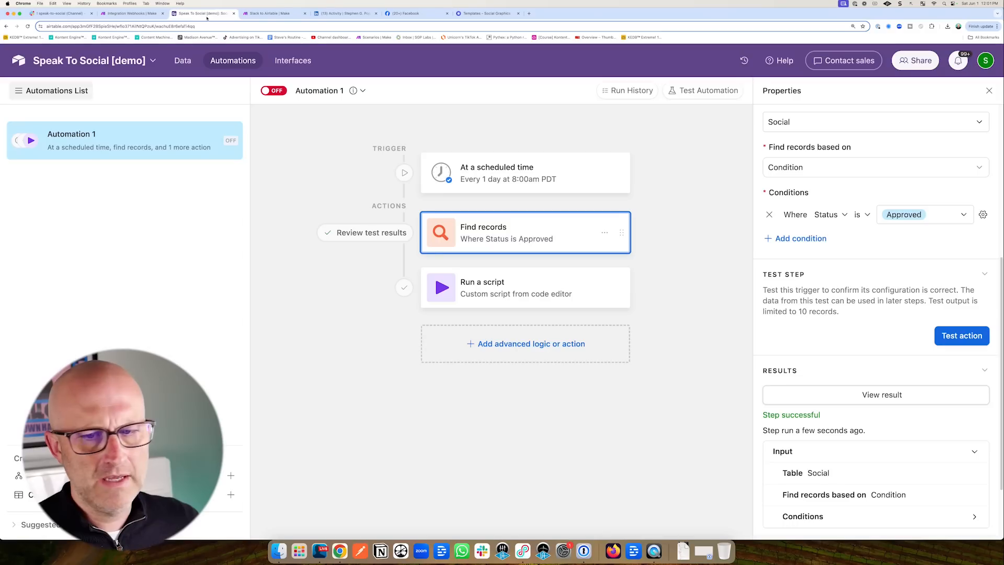
left_click(559, 285)
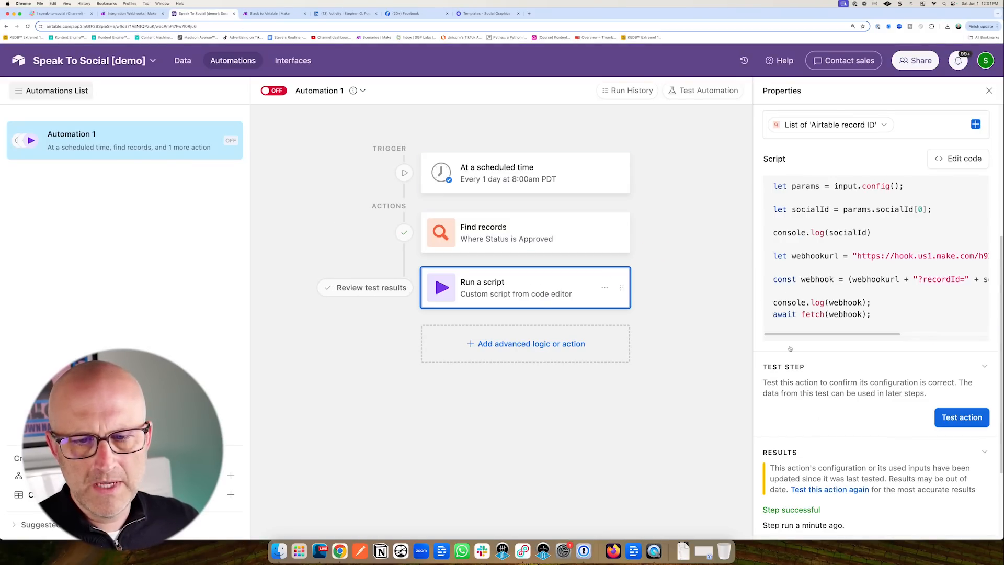
left_click(961, 420)
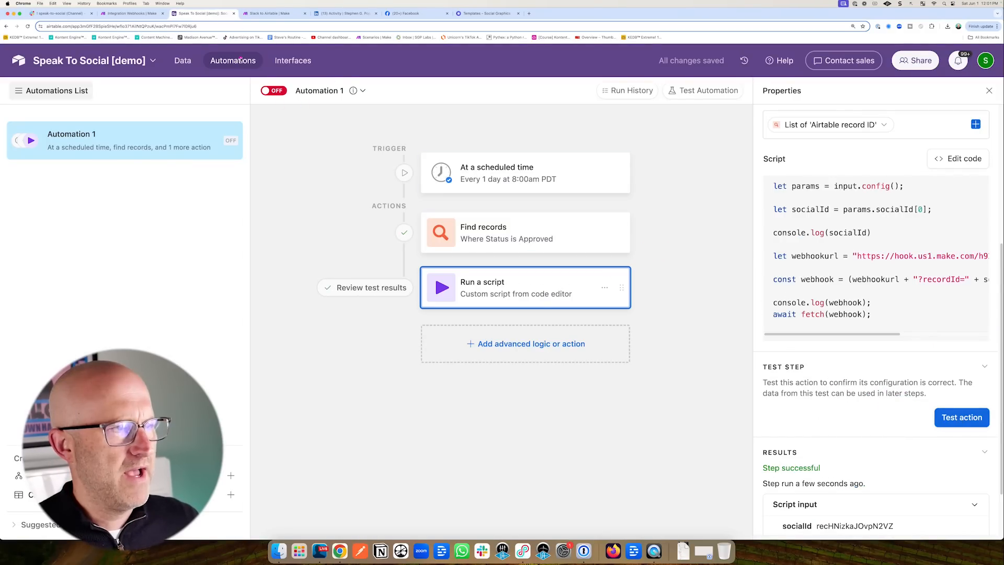
left_click(134, 13)
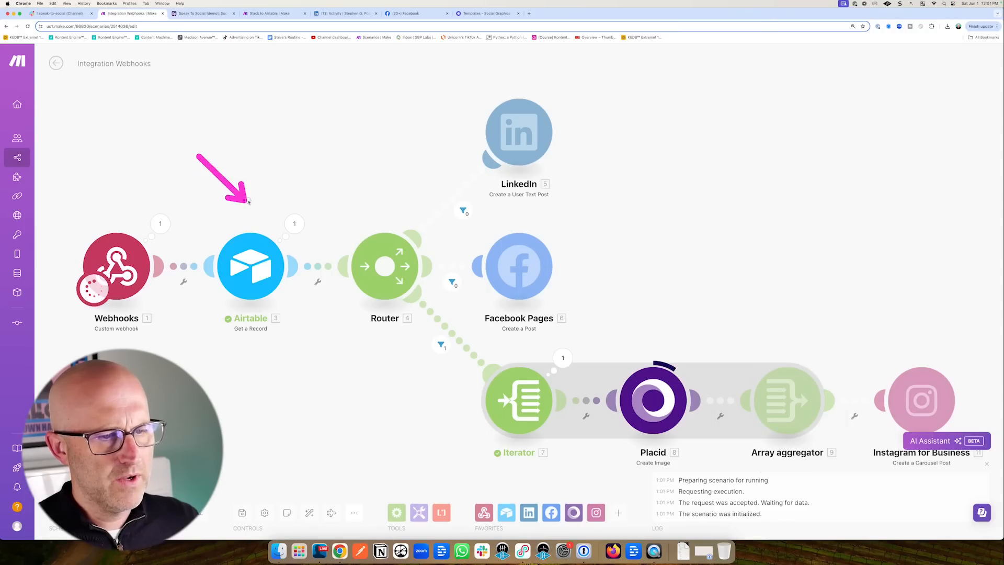
Pan around the canvas to follow the run until the Instagram carousel step fails.
scroll(629, 314, "down", 3)
scroll(629, 313, "right", 5)
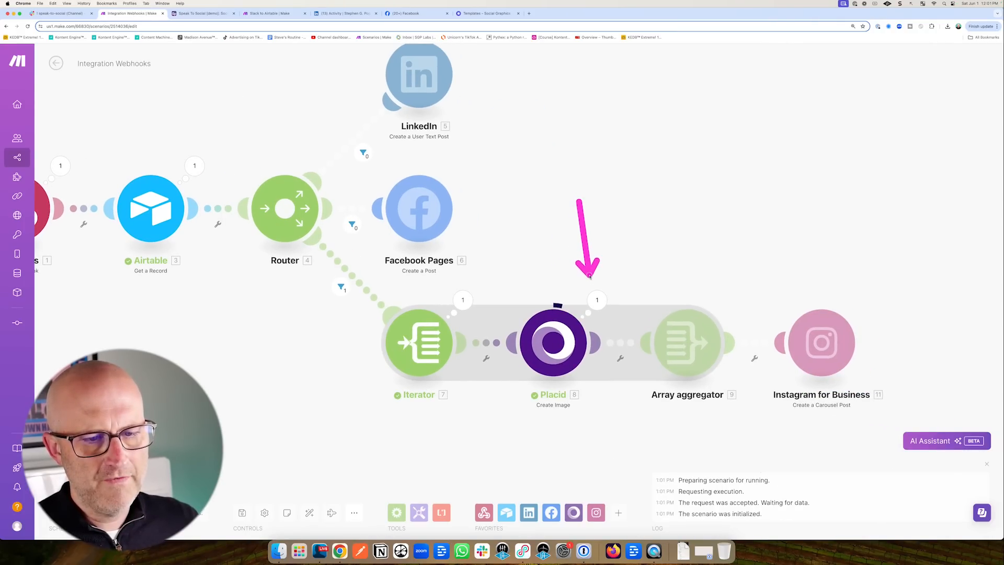
scroll(549, 269, "right", 5)
scroll(549, 269, "down", 1)
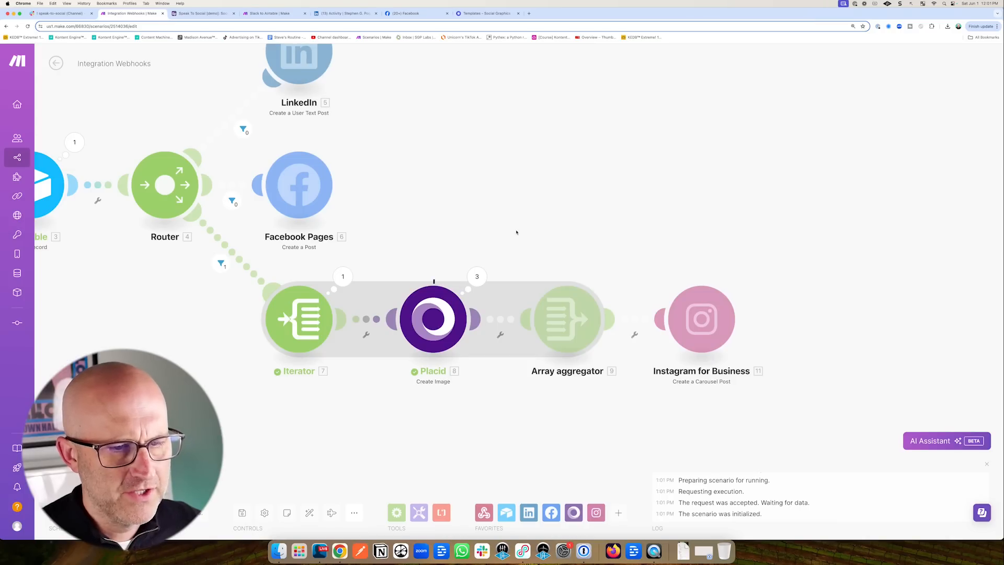
mouse_move(621, 231)
left_mouse_down()
mouse_move(681, 284)
mouse_move(671, 279)
left_mouse_up()
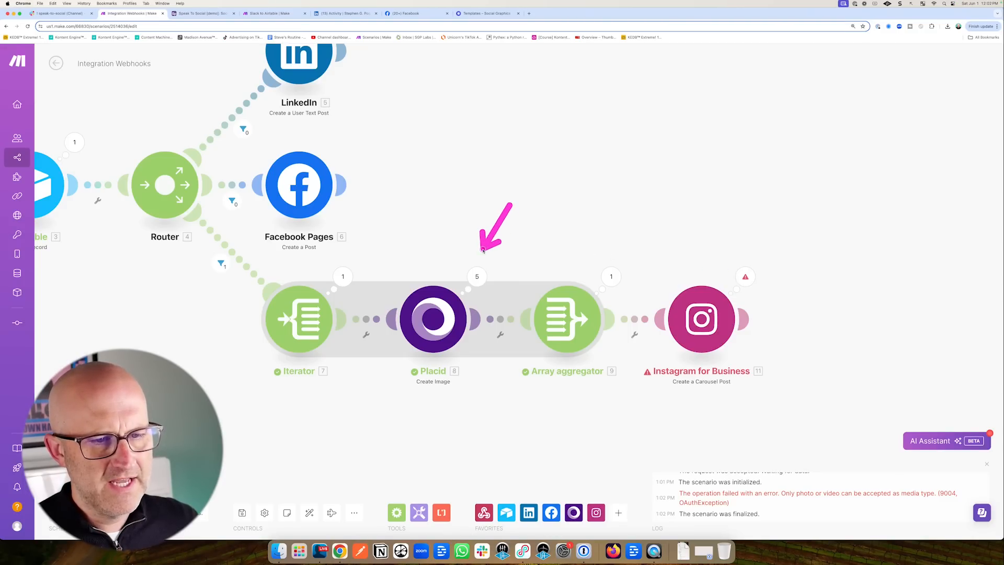
mouse_move(489, 253)
left_mouse_down()
mouse_move(682, 285)
mouse_move(661, 267)
left_mouse_up()
left_click_drag(583, 228, 583, 283)
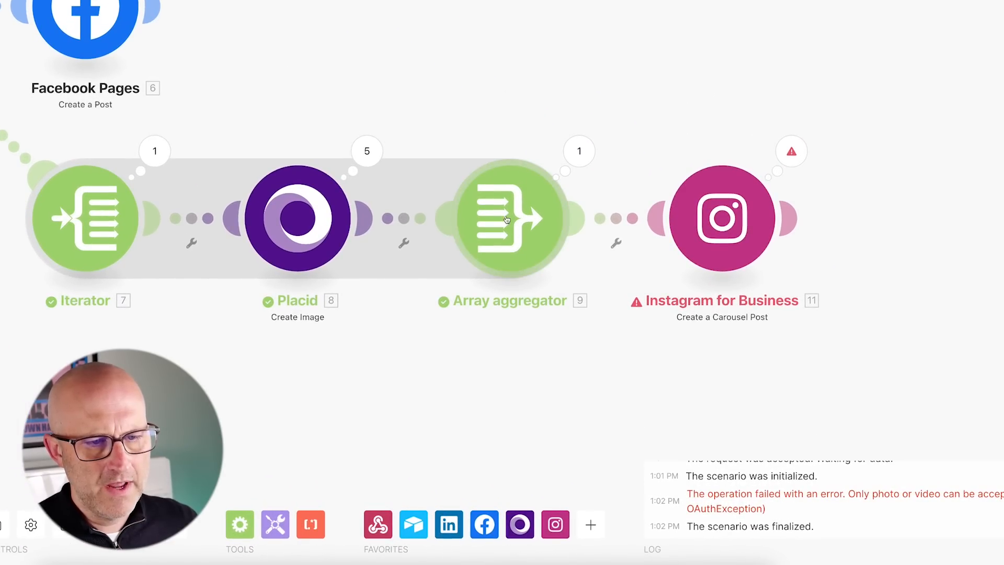
Set the Array aggregator's target structure to the Instagram carousel files with Media Type Image.
left_click(507, 219)
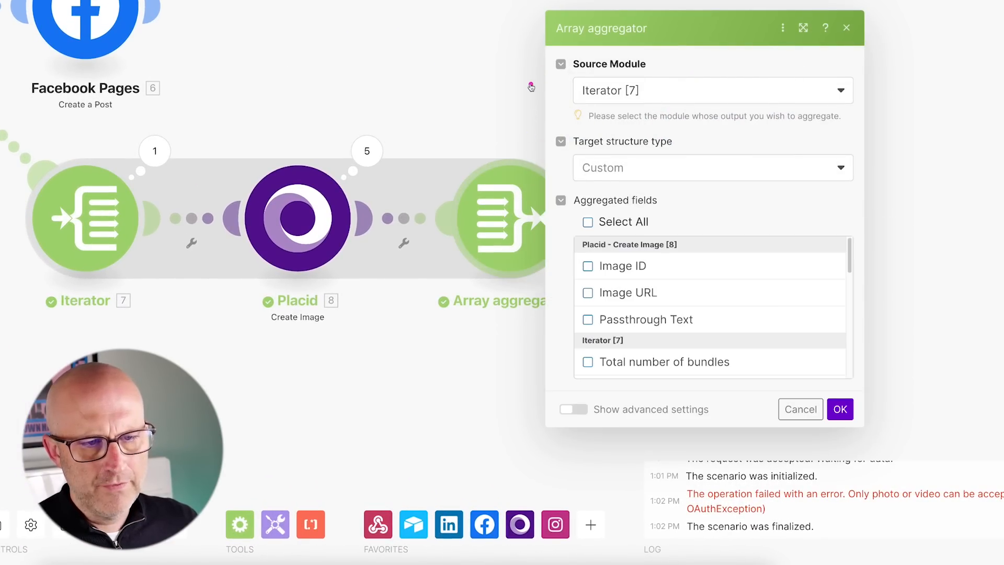
left_click_drag(466, 84, 578, 134)
left_click(678, 168)
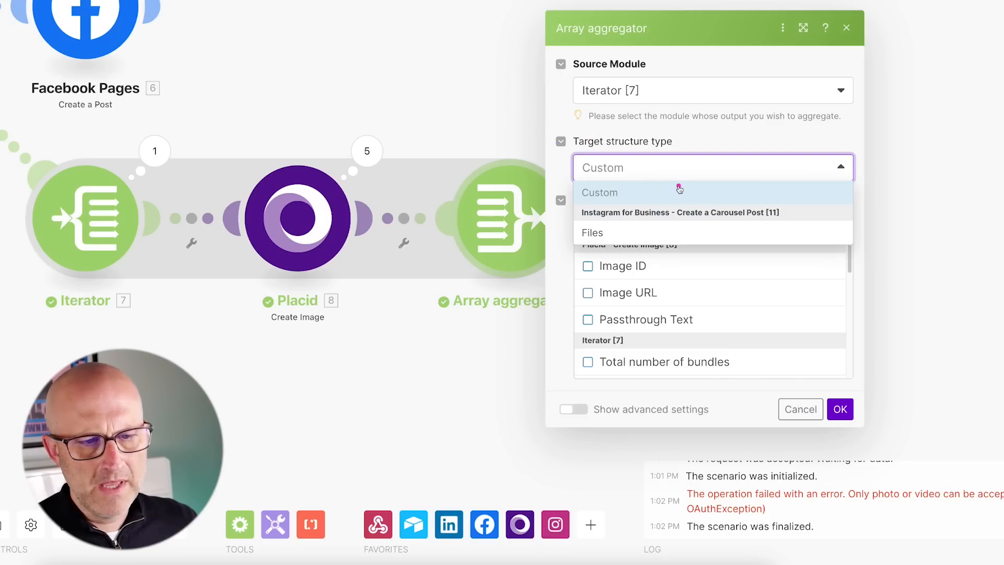
mouse_move(719, 159)
left_mouse_down()
mouse_move(654, 212)
mouse_move(676, 209)
mouse_move(621, 228)
left_mouse_up()
left_click(620, 239)
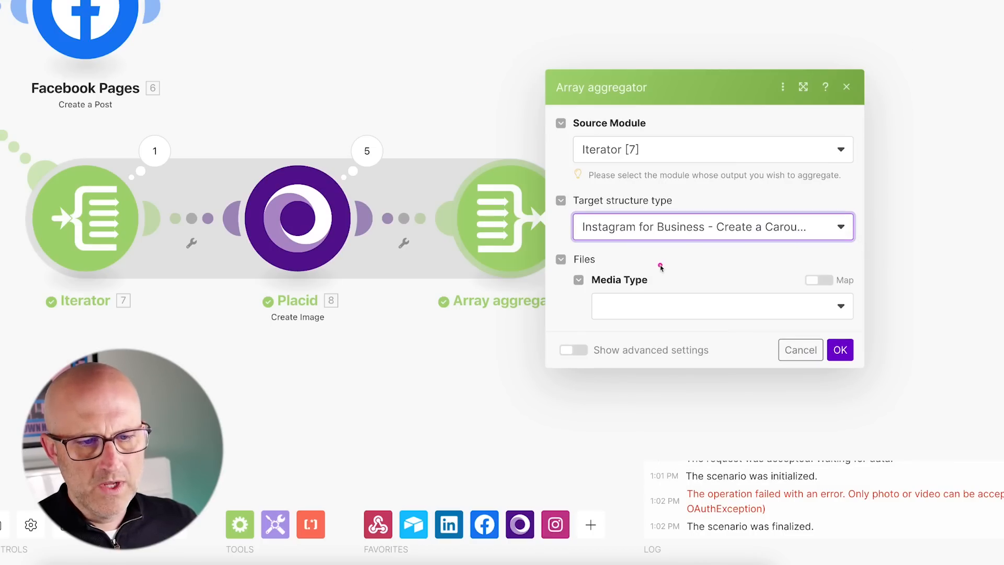
left_click_drag(706, 256, 655, 279)
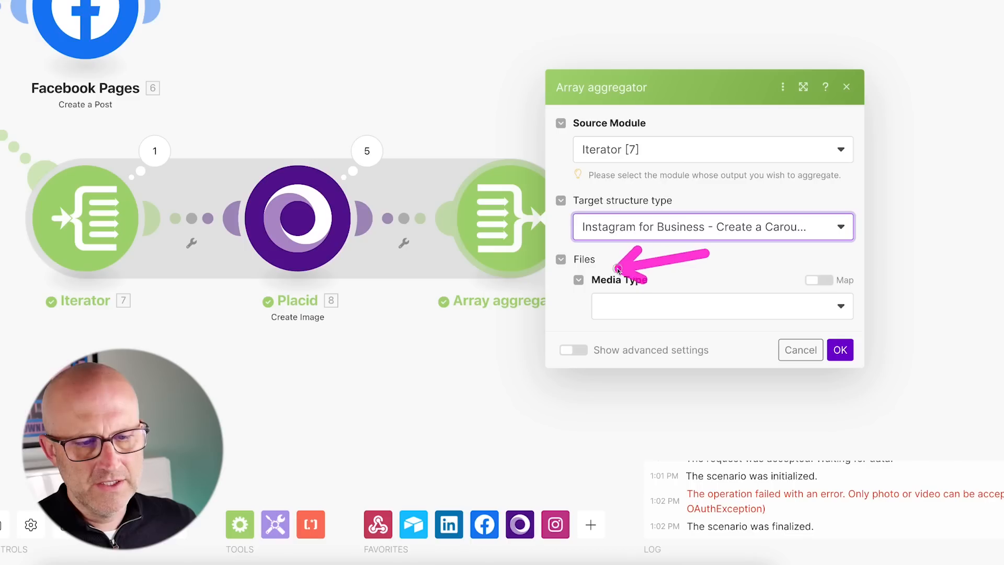
left_click_drag(710, 241, 665, 274)
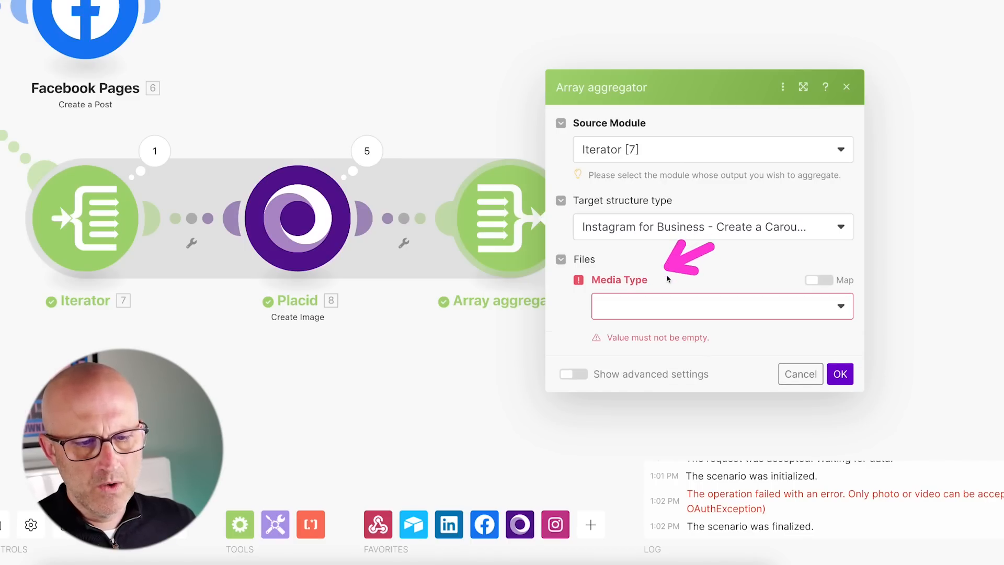
left_click(649, 308)
left_click(645, 338)
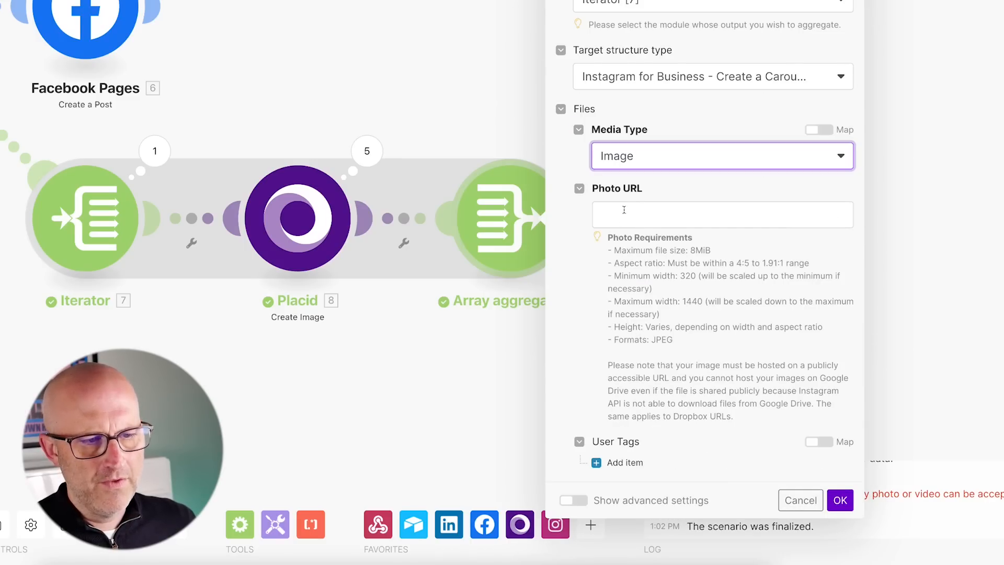
Map Placid's '8. Image URL' as the Photo URL and close the aggregator.
left_click_drag(552, 193, 585, 217)
left_click(636, 217)
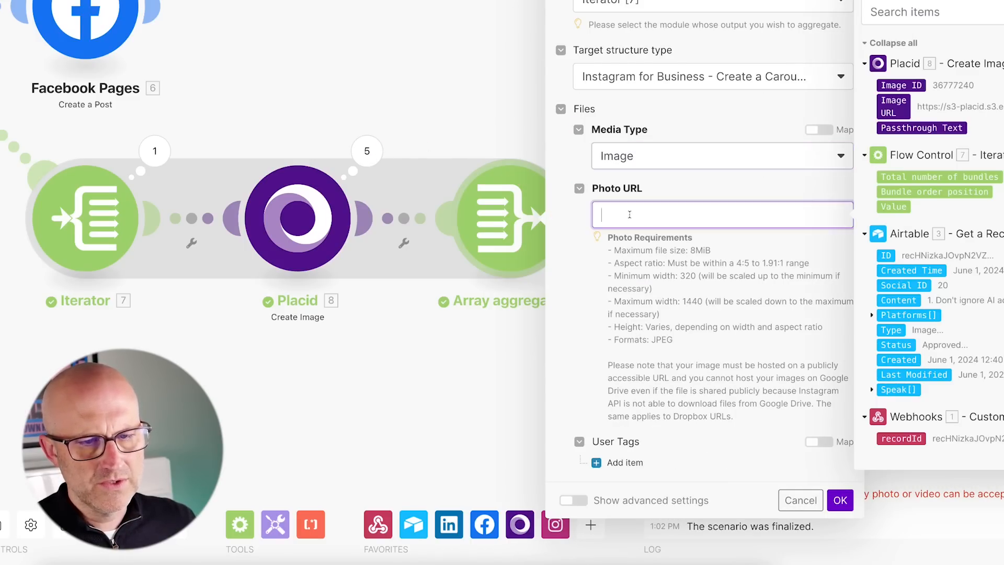
left_click_drag(452, 95, 404, 137)
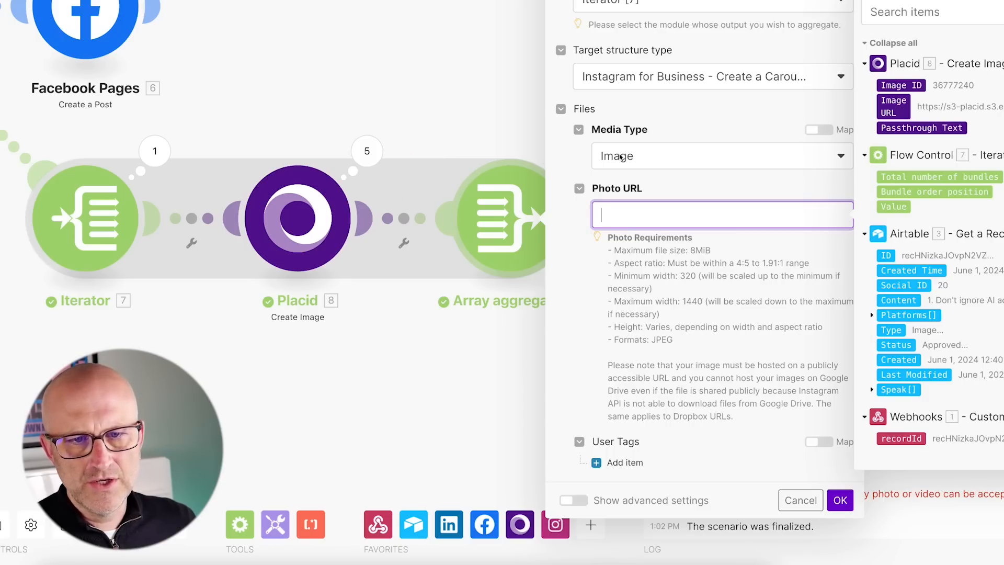
left_click_drag(775, 83, 863, 104)
left_click(893, 107)
left_click_drag(753, 397, 820, 477)
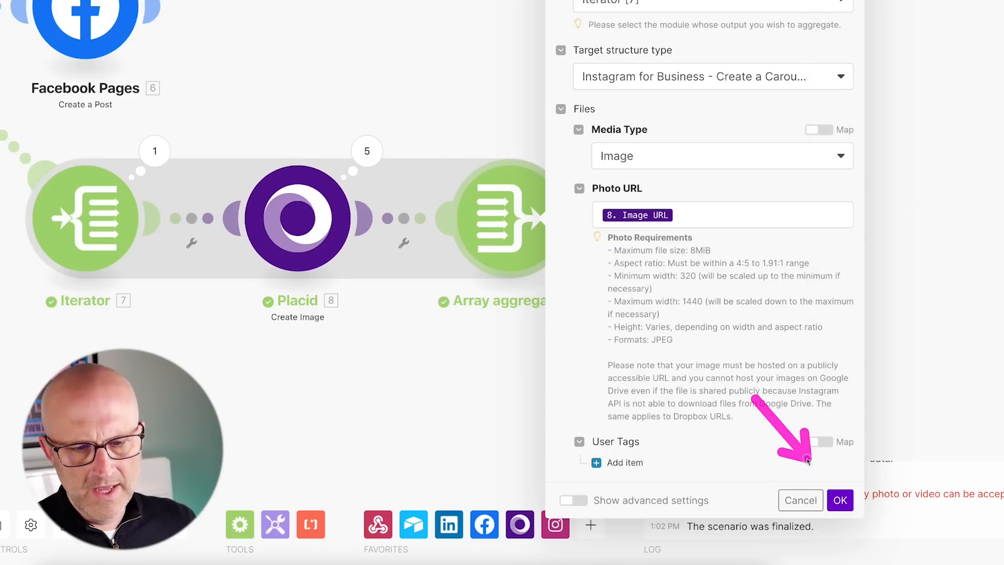
left_click(840, 499)
left_click_drag(667, 78, 680, 128)
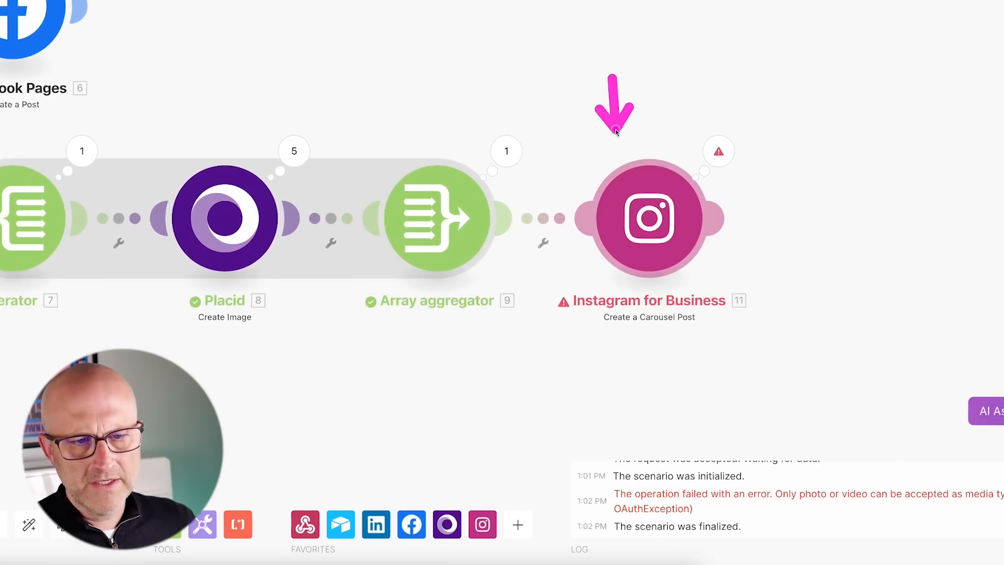
Delete the carousel's test image items and map the aggregator's '9. Array[]' into Files.
left_click(565, 219)
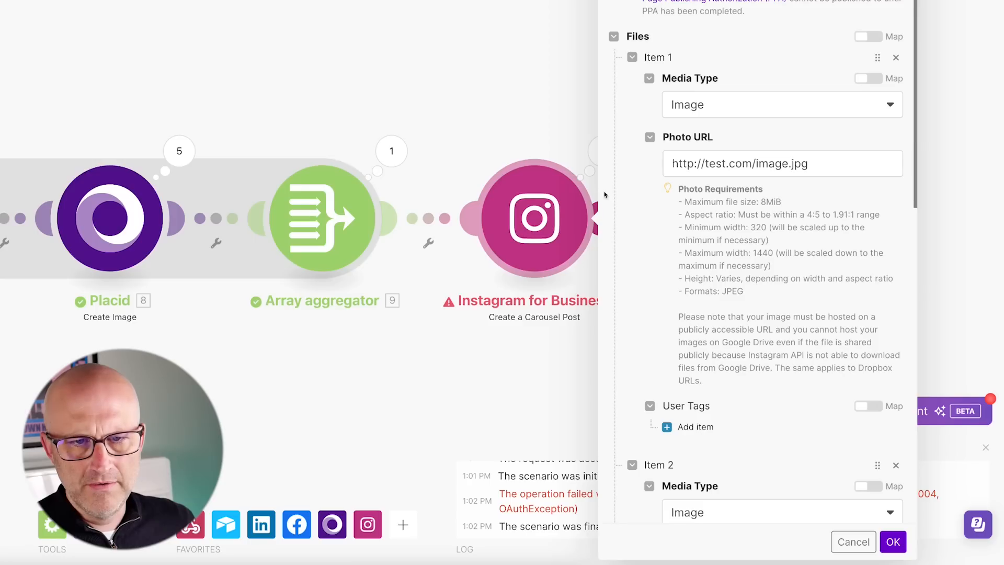
left_click(897, 57)
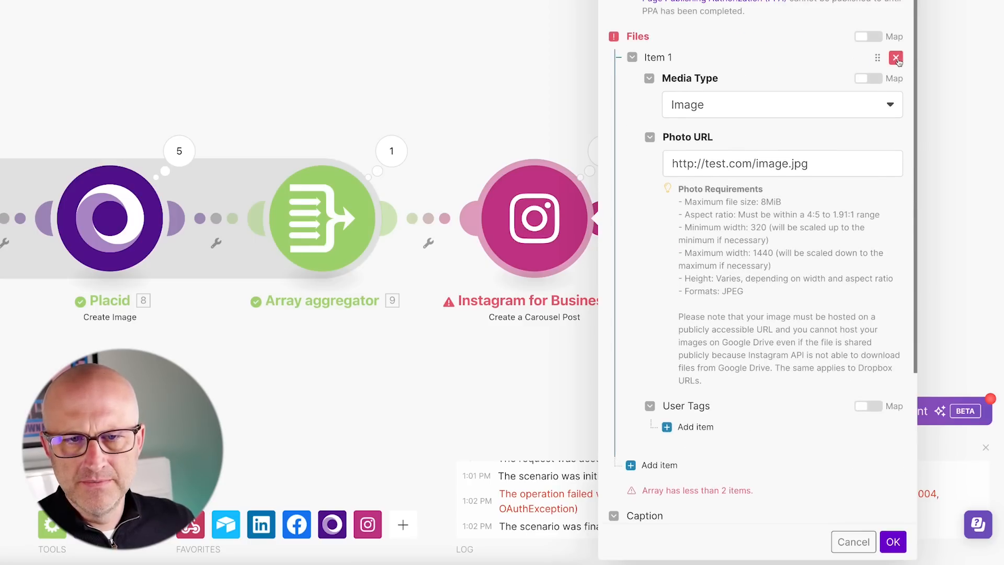
left_click(896, 117)
left_click(870, 201)
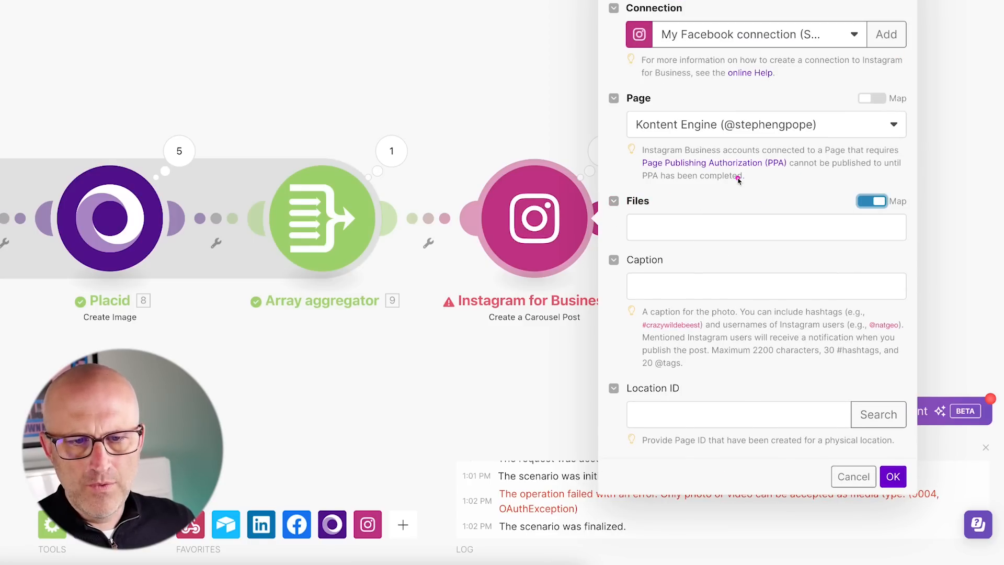
left_click(654, 227)
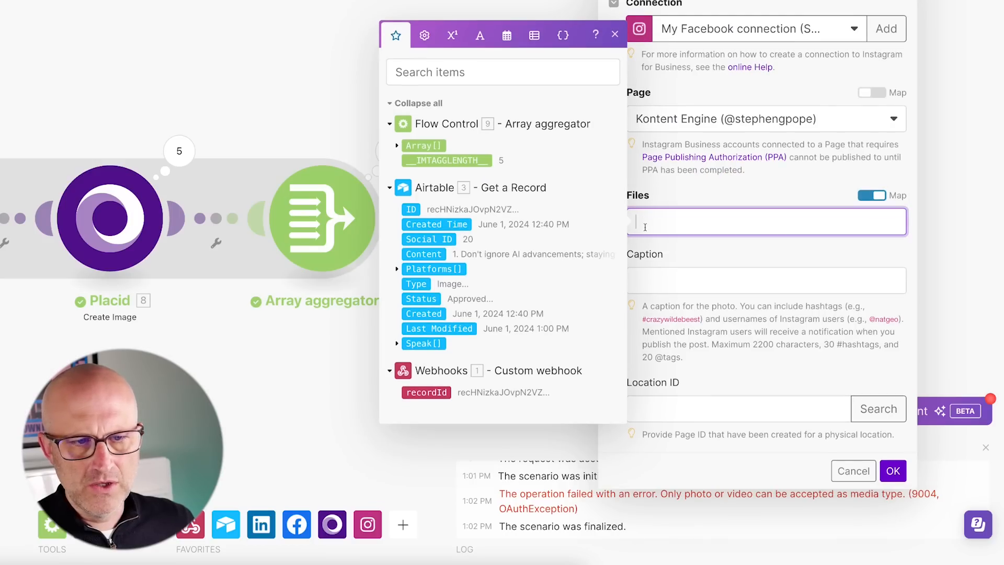
left_click_drag(298, 94, 385, 138)
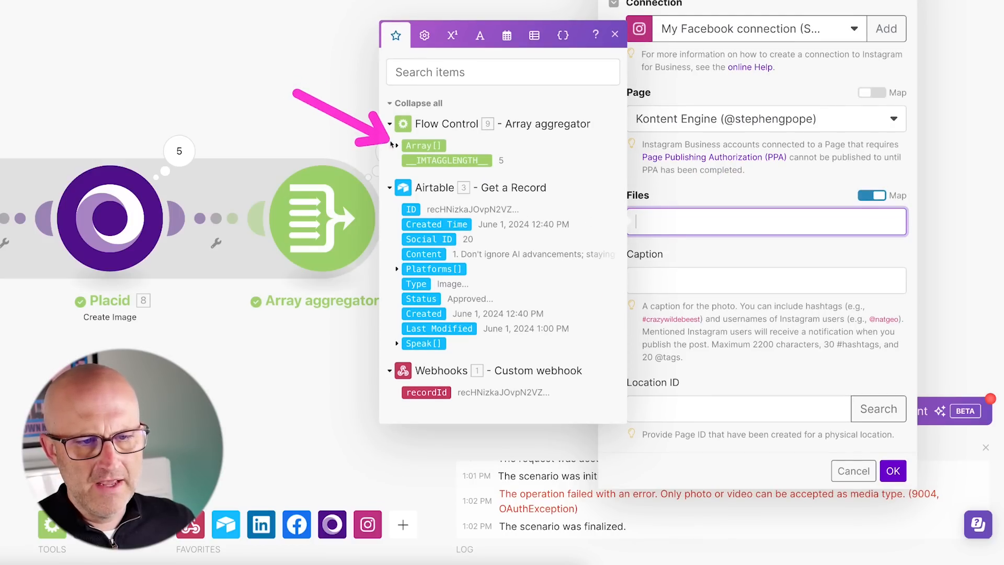
left_click(422, 145)
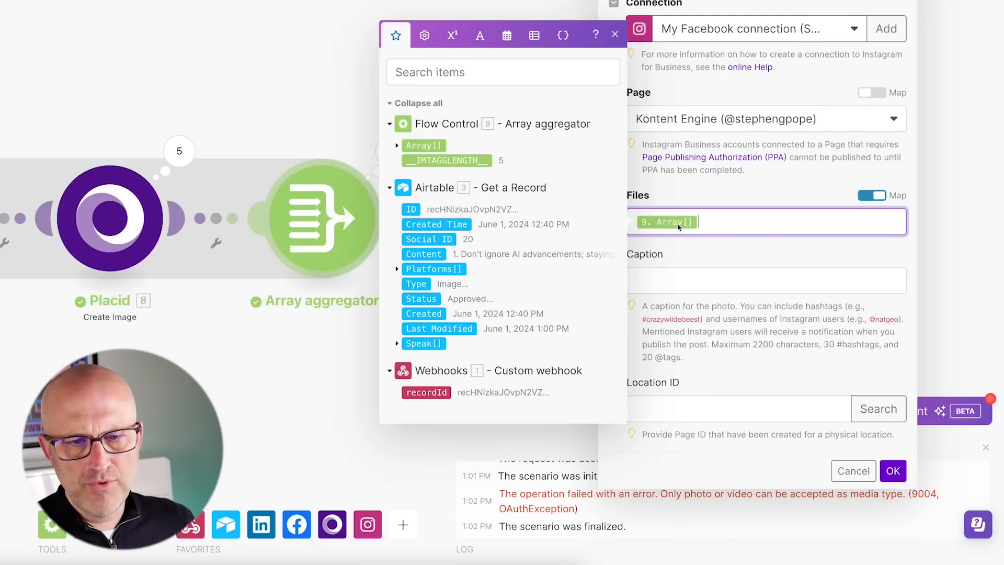
left_click(669, 195)
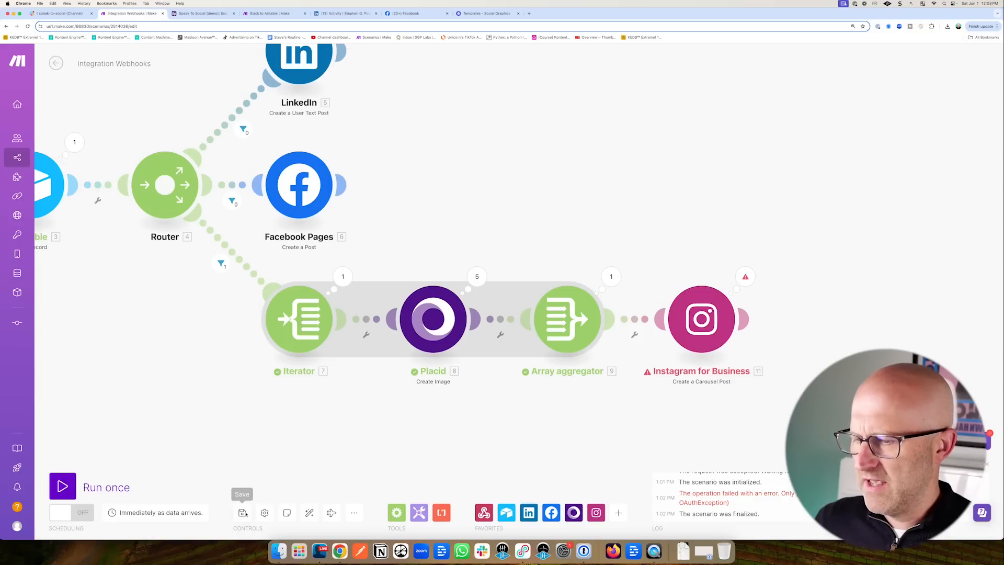
Save, run once waiting for new data, and trigger it via the Airtable script step's test.
left_click(243, 512)
left_click(63, 486)
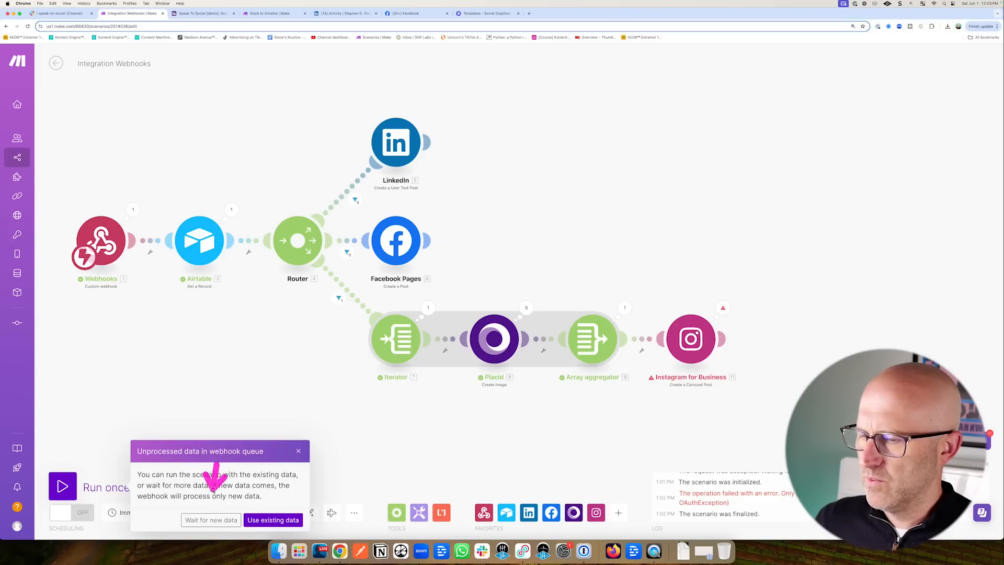
left_click(211, 520)
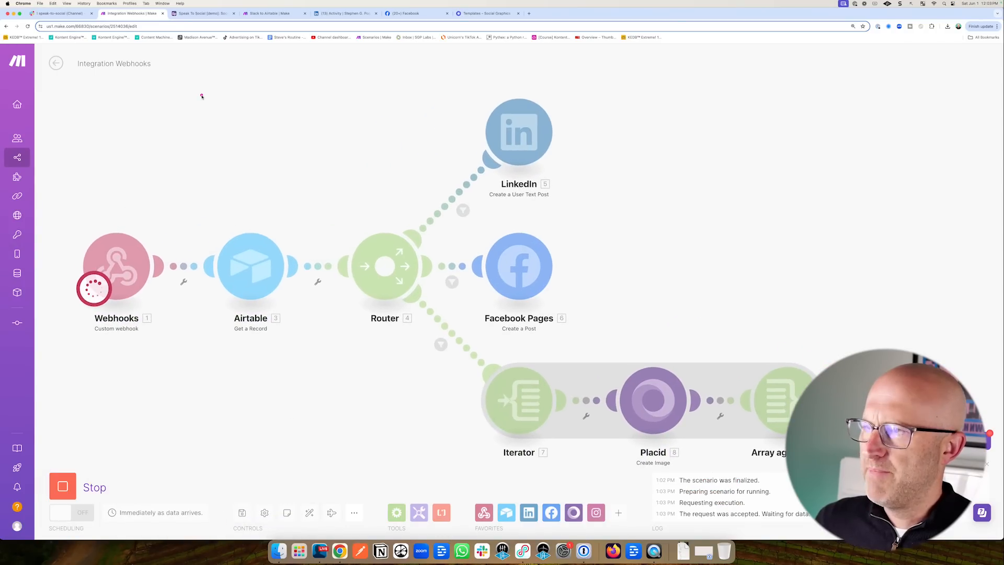
left_click(201, 13)
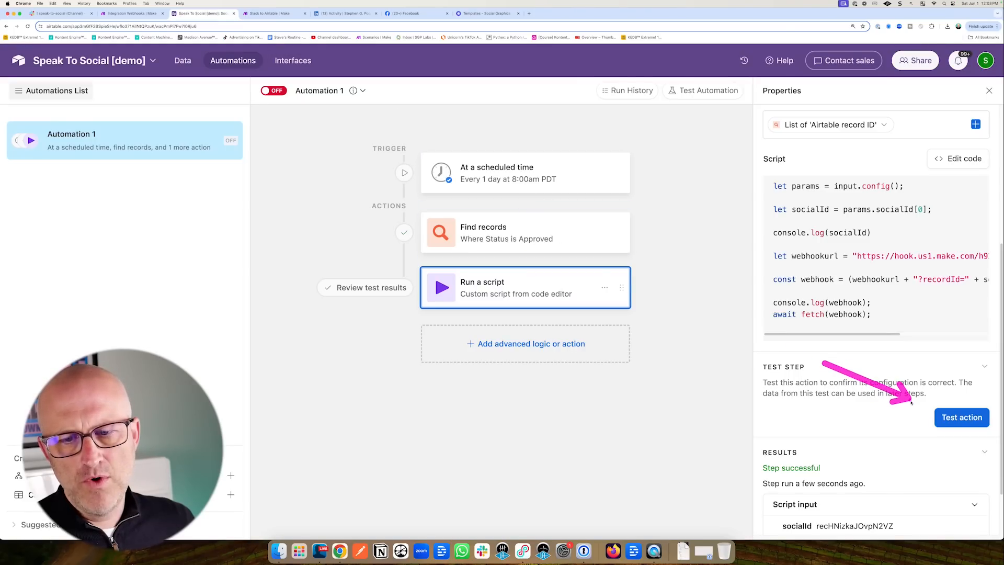
left_click(963, 417)
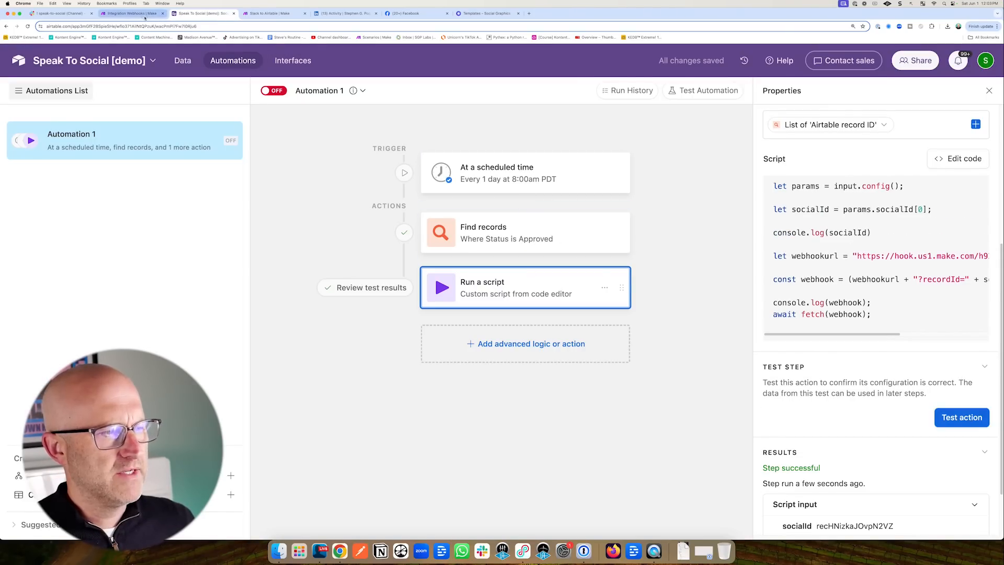
left_click(132, 13)
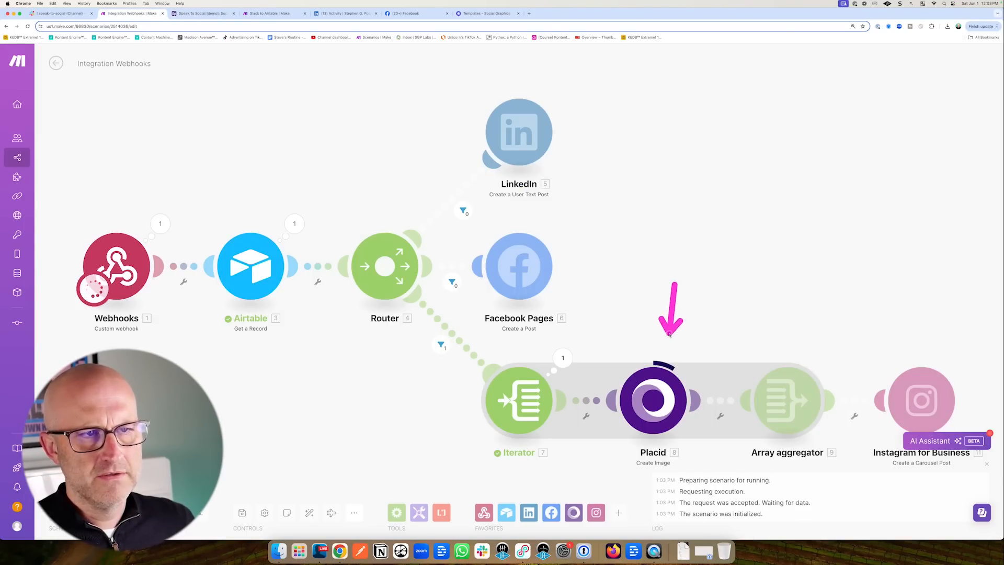
left_click(530, 14)
Go to instagram.com, open the profile's newest carousel post and page through all its slides.
type("instagram.com")
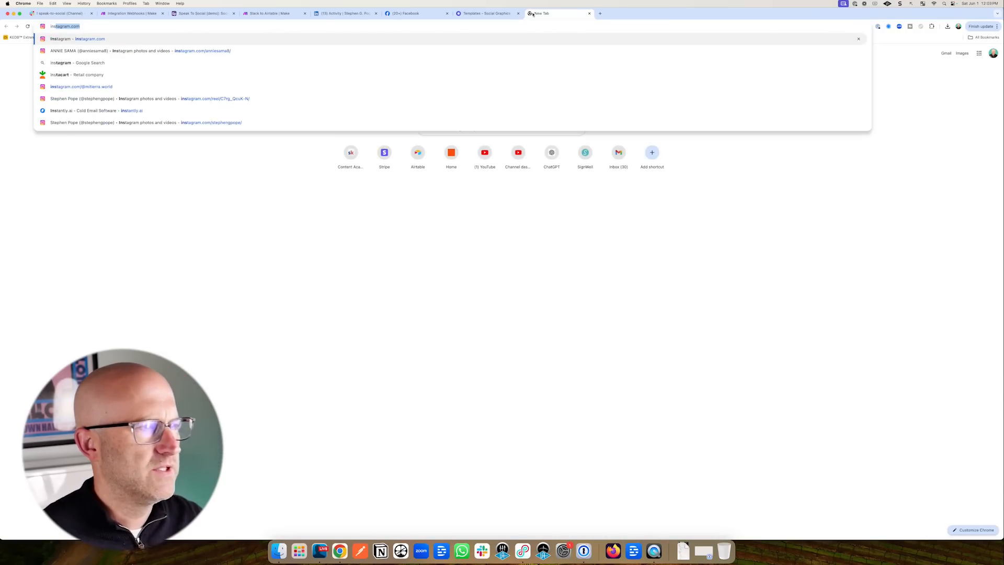
key("Return")
left_click(670, 66)
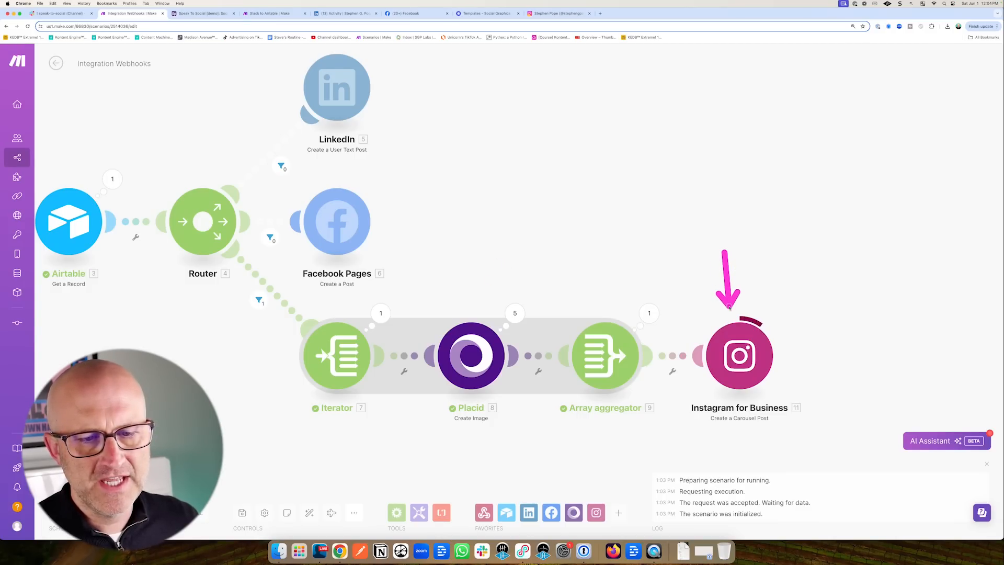
left_click(567, 14)
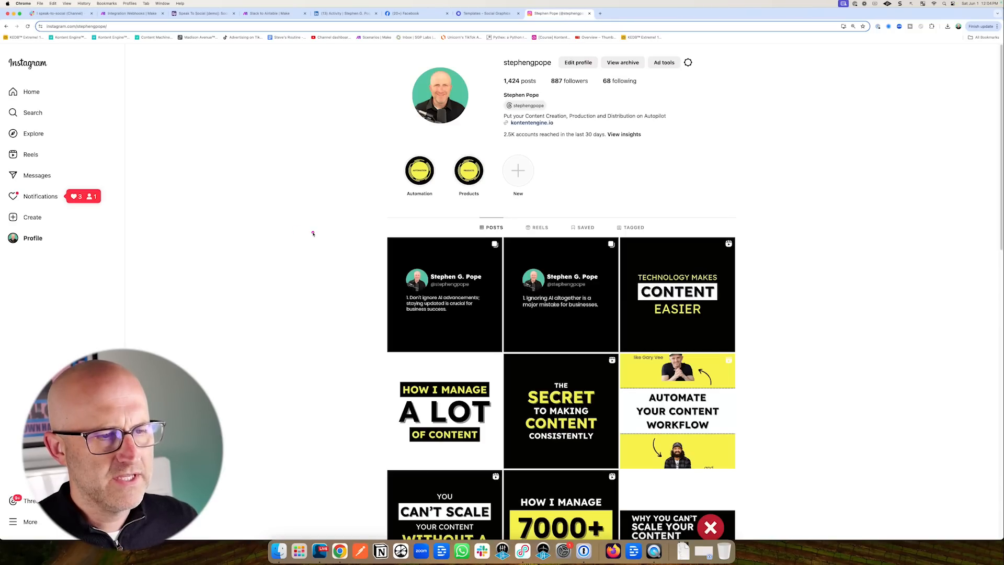
left_click(438, 264)
left_click(636, 292)
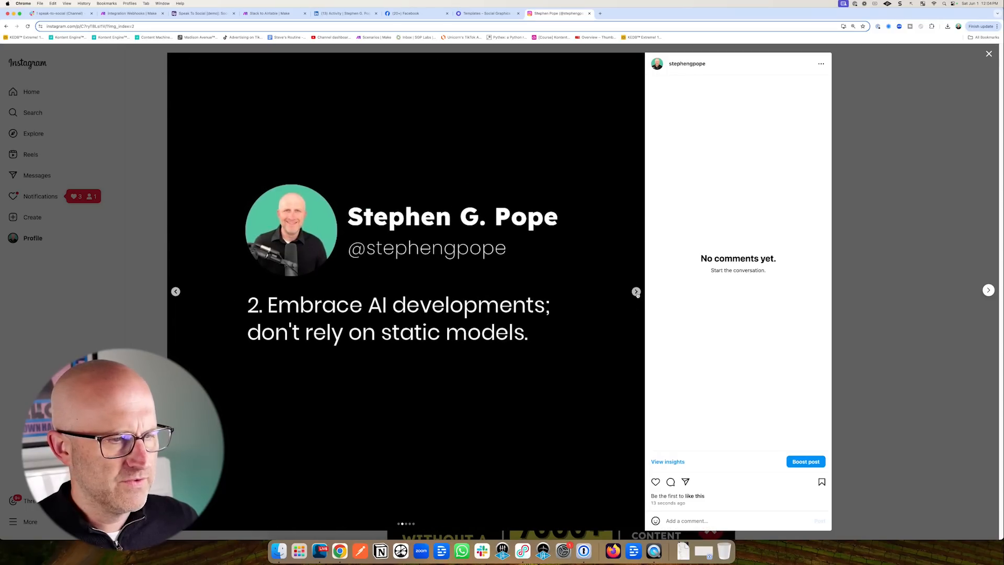
left_click(636, 292)
left_click(636, 292)
left_click(636, 292)
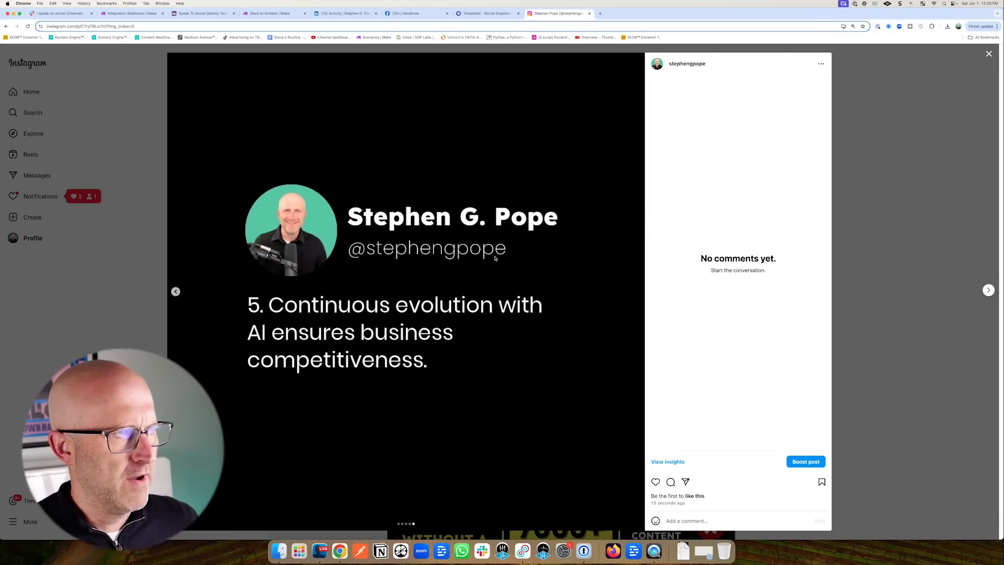
key("super+1")
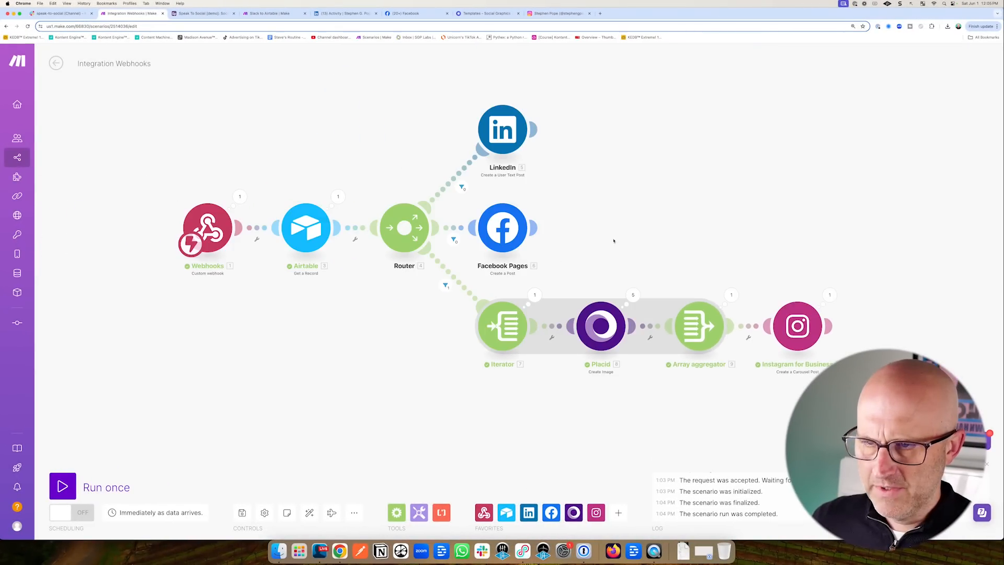
Change a published record's status, then mark the Instagram Reel record as Approved.
scroll(587, 210, "down", 5)
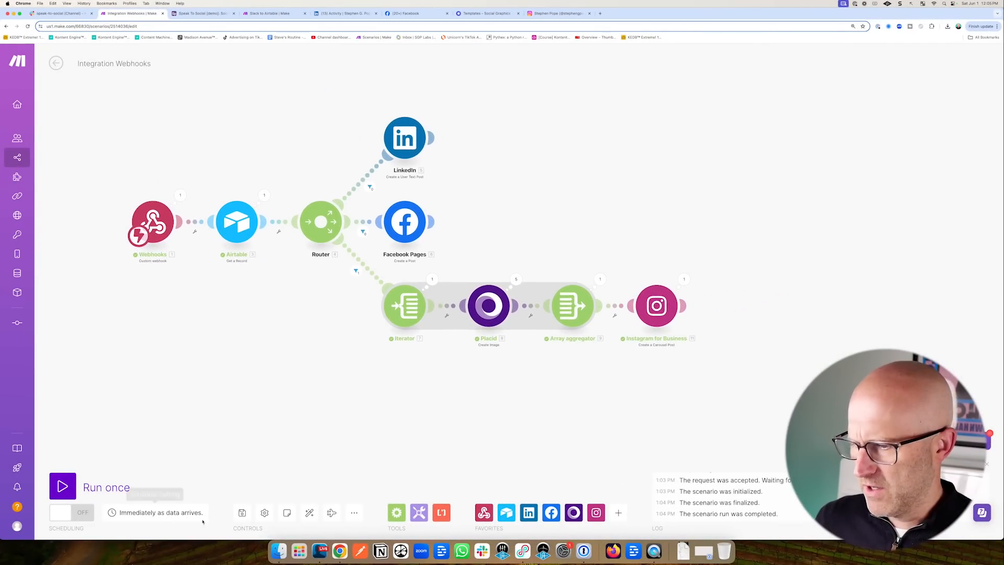
left_click(206, 13)
left_click(183, 60)
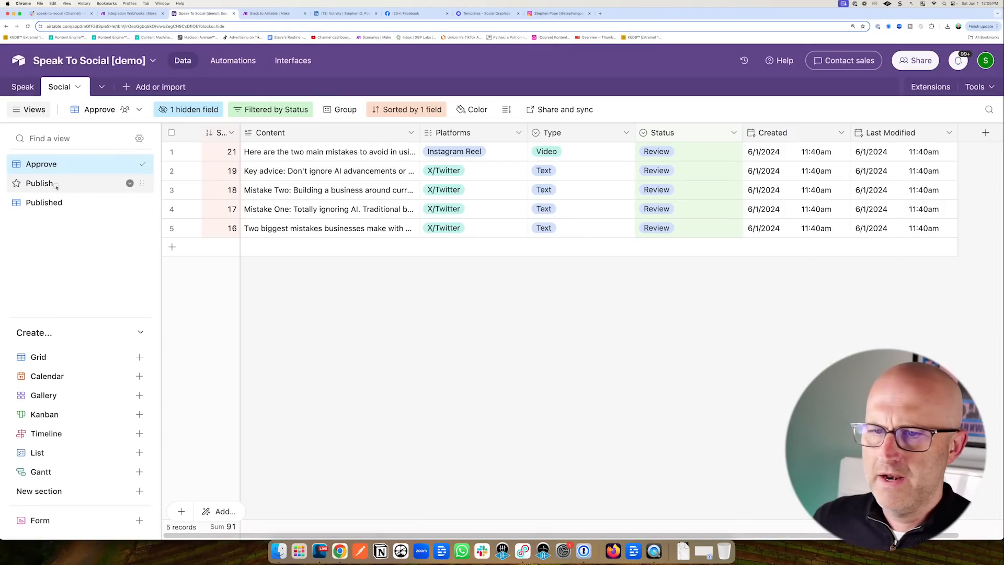
left_click(39, 183)
left_click(636, 157)
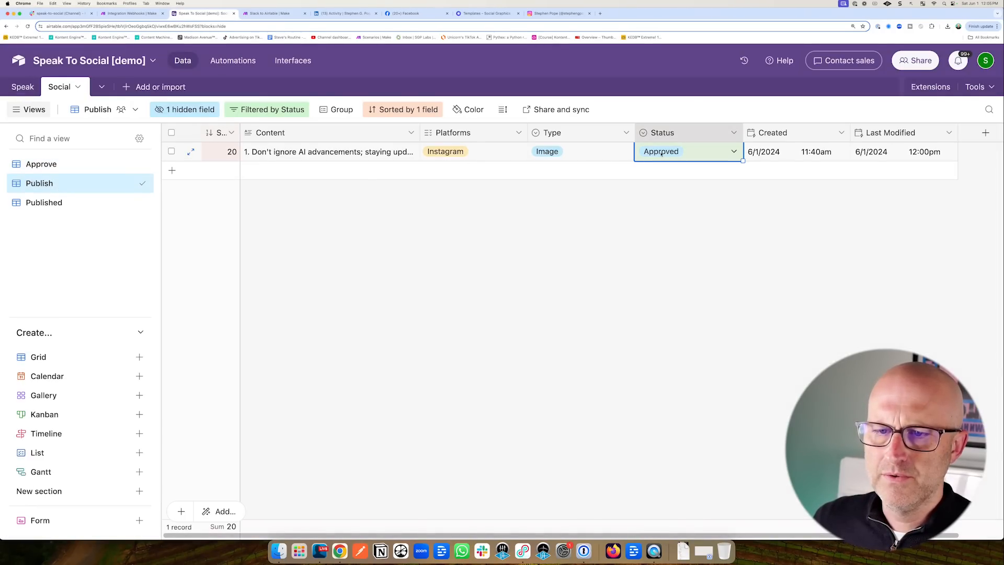
left_click(659, 152)
left_click(660, 257)
left_click(47, 166)
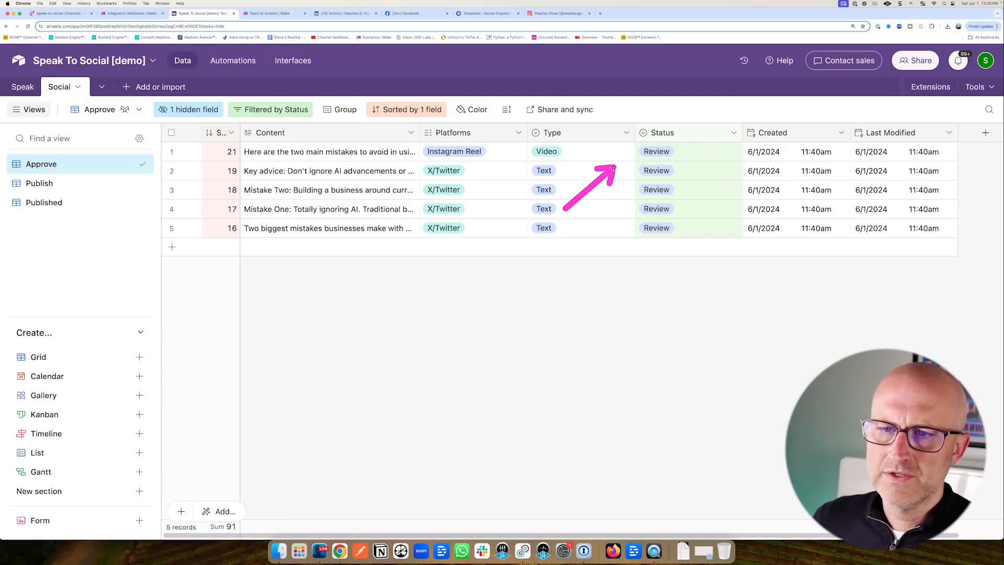
left_click(685, 151)
left_click(660, 234)
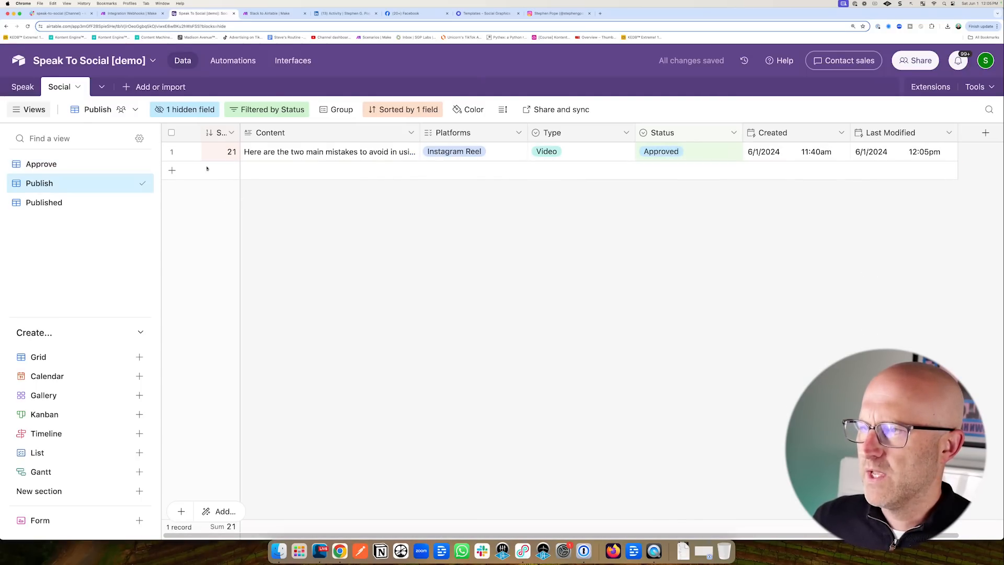
Re-test the automation's Find records step, then review the Run a script step's code.
left_click(226, 67)
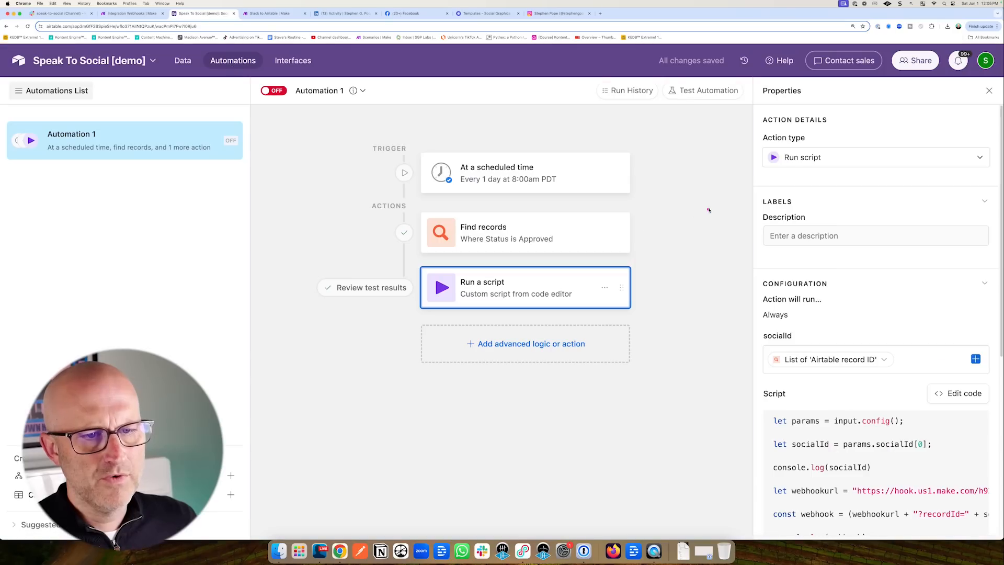
left_click(533, 225)
scroll(901, 380, "down", 4)
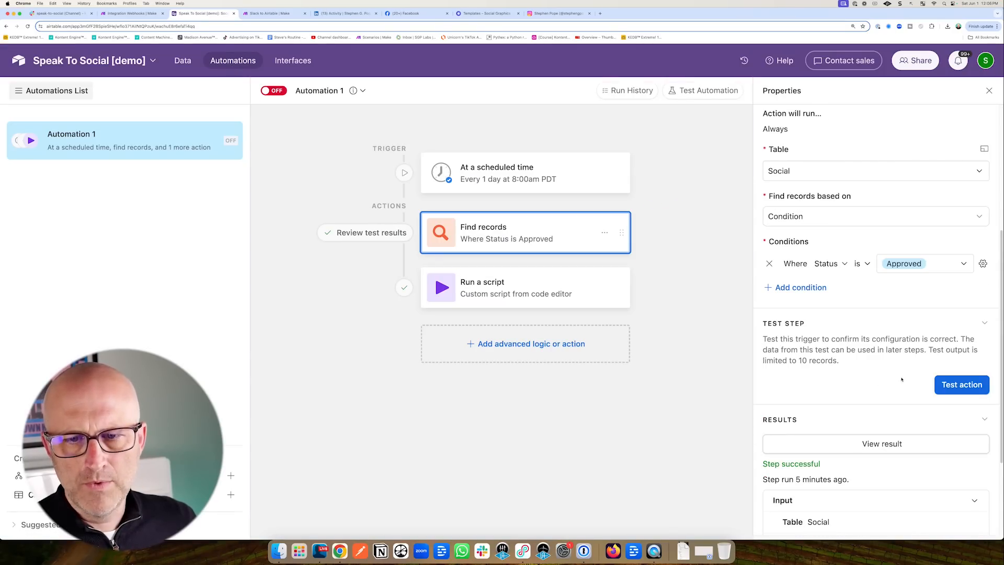
left_click(961, 385)
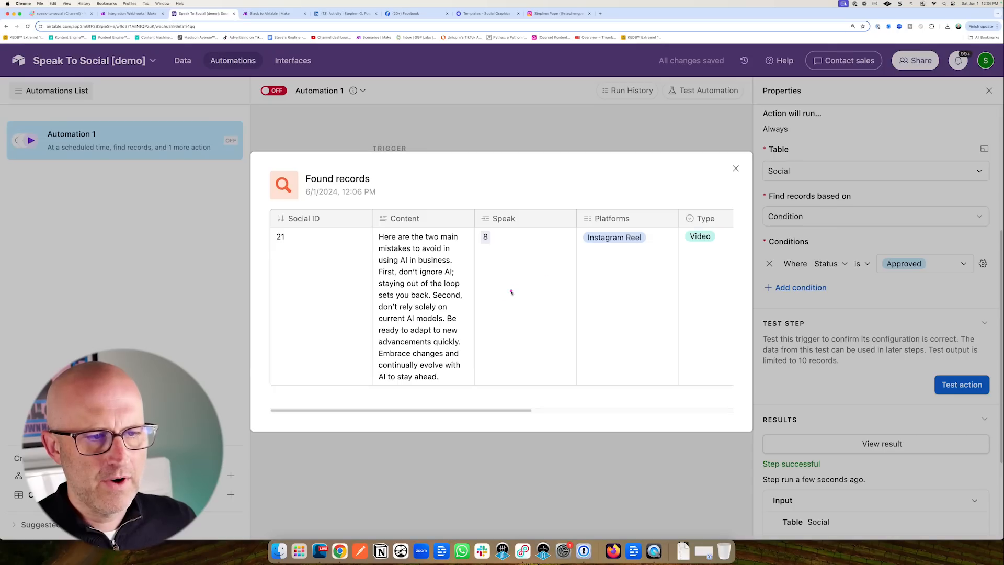
key("Escape")
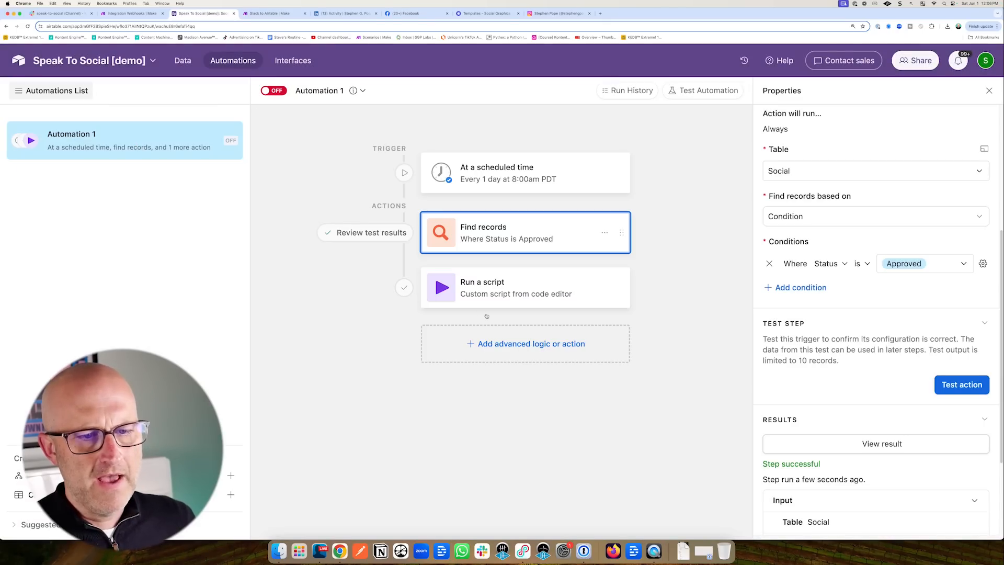
left_click(523, 287)
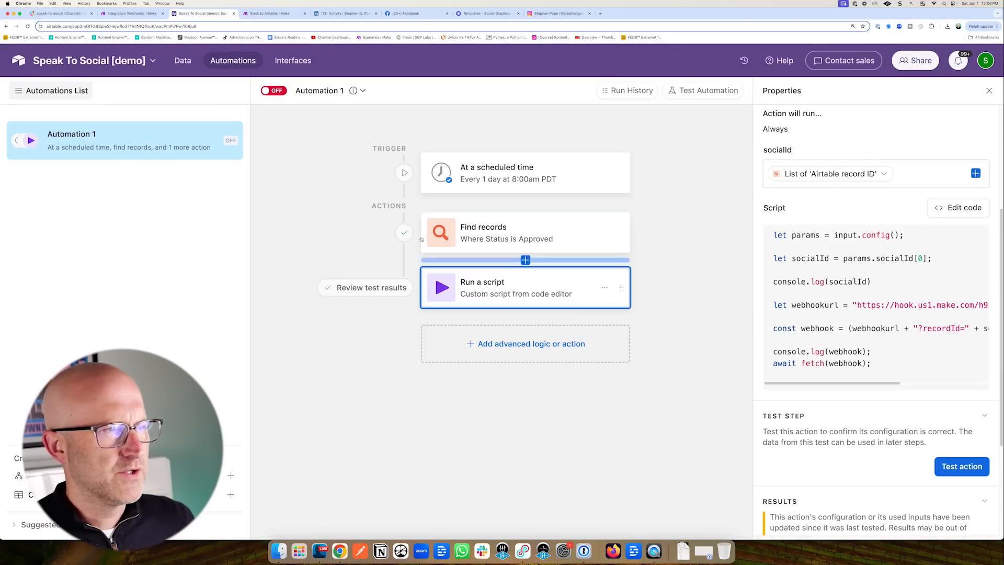
left_click(137, 14)
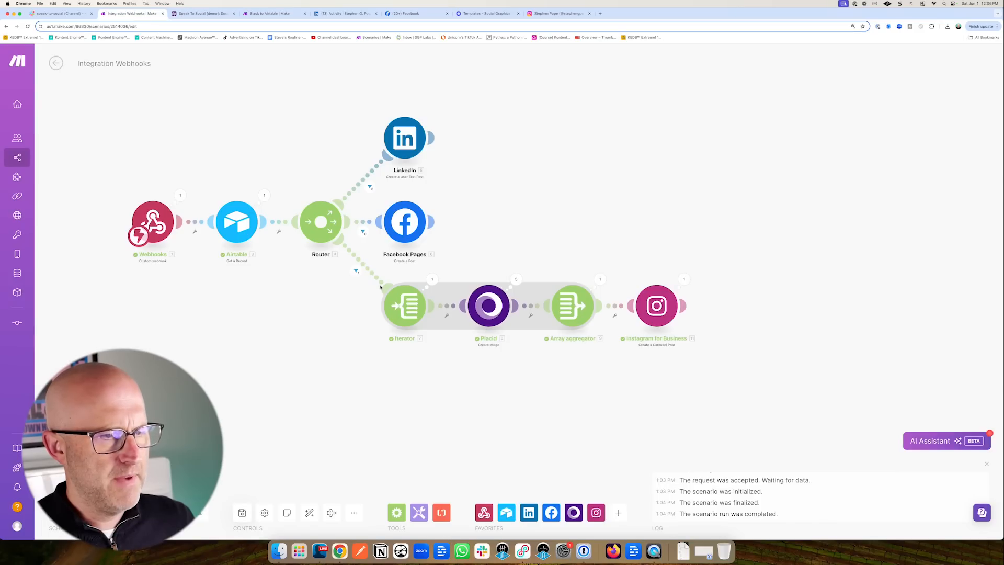
Add a new router route with an ElevenLabs 'Create a Speech Synthesis' step using the cloned voice.
left_click(324, 223)
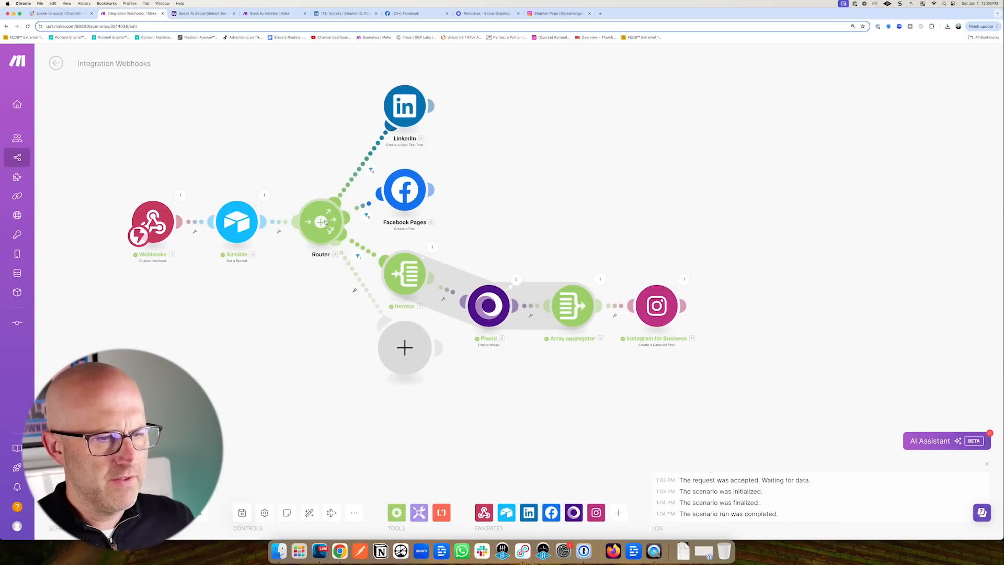
left_click(409, 351)
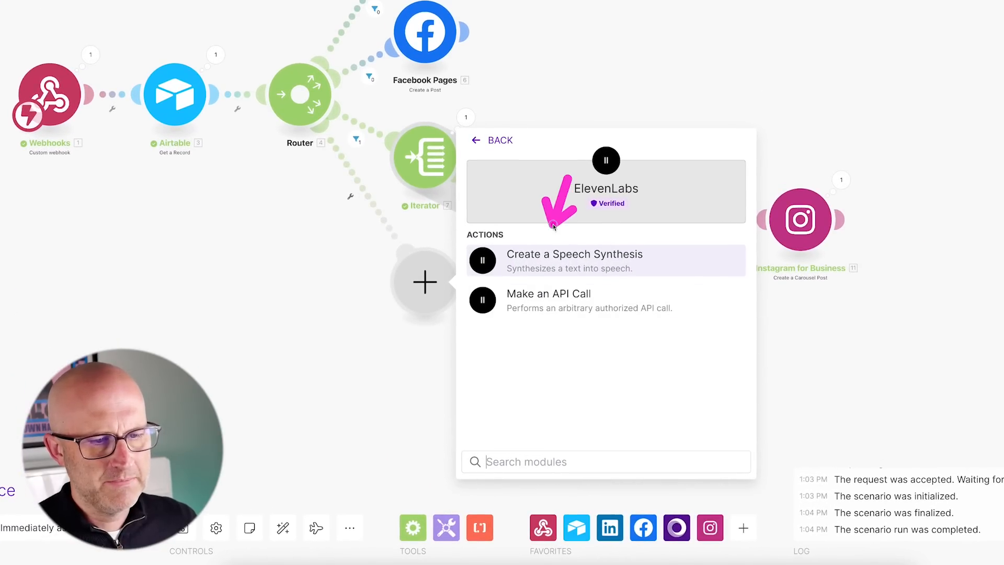
left_click(577, 258)
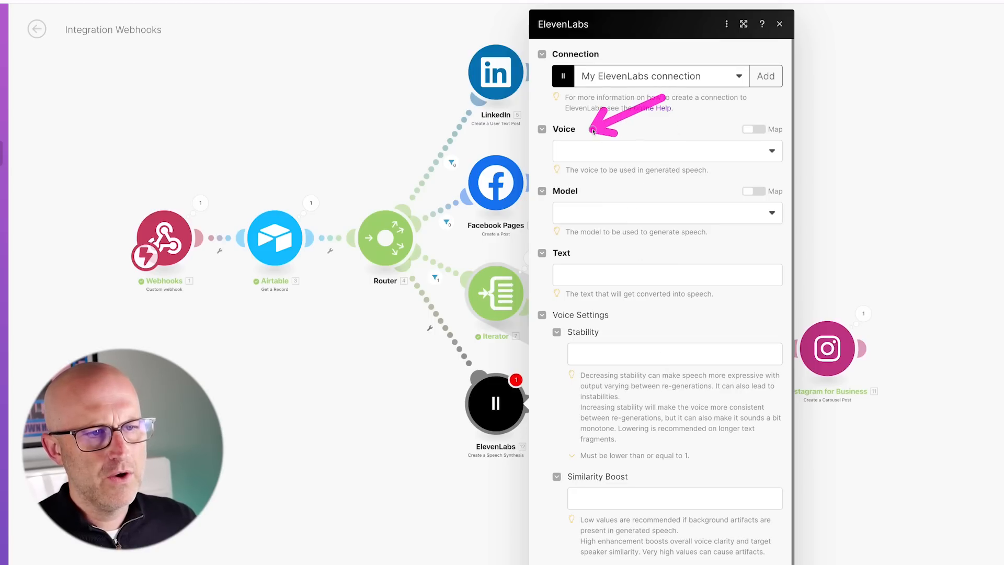
left_click(586, 151)
scroll(707, 443, "down", 10)
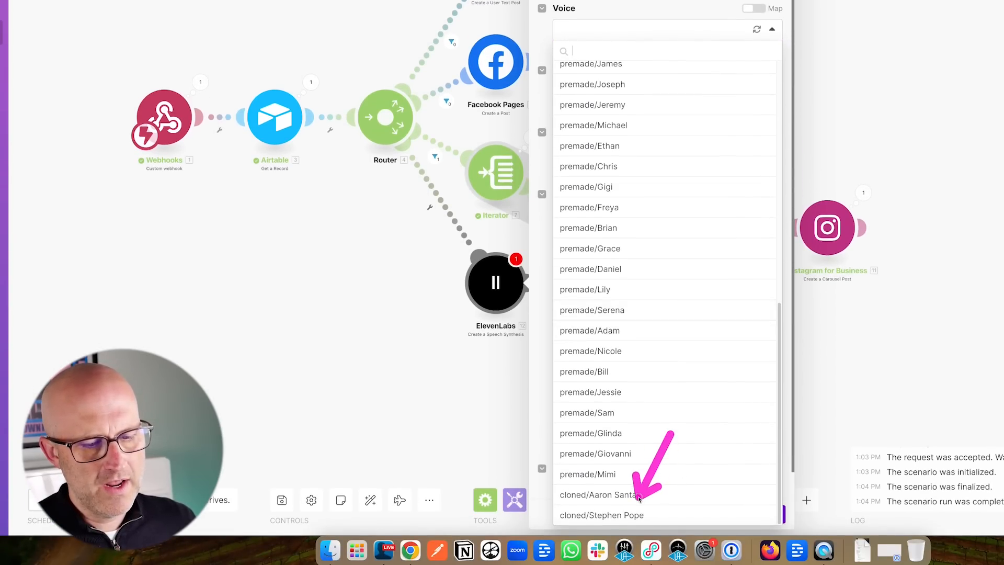
left_click(615, 515)
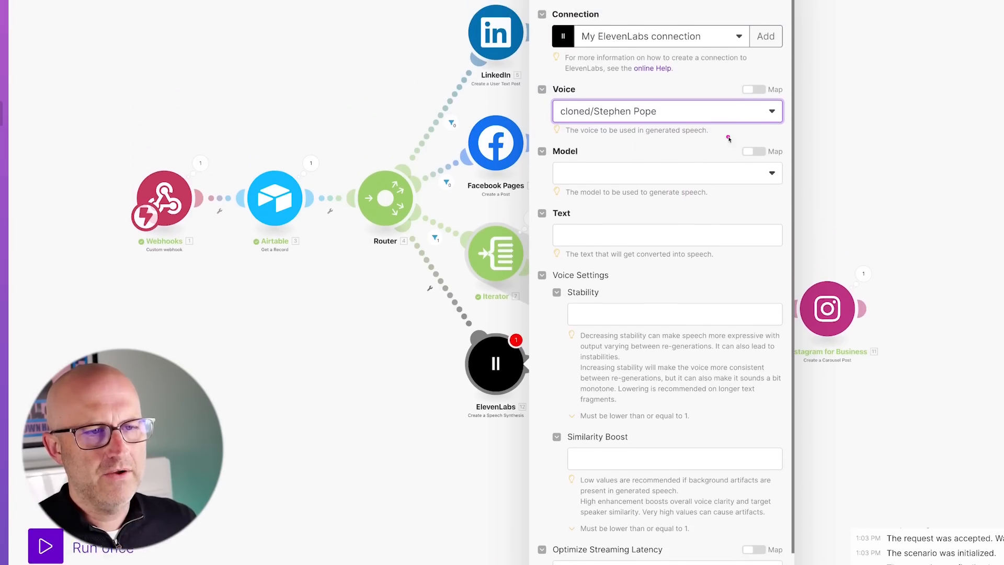
Choose the Eleven Multilingual v2 model and map '3. Content' into the Text field.
left_click_drag(737, 196, 680, 119)
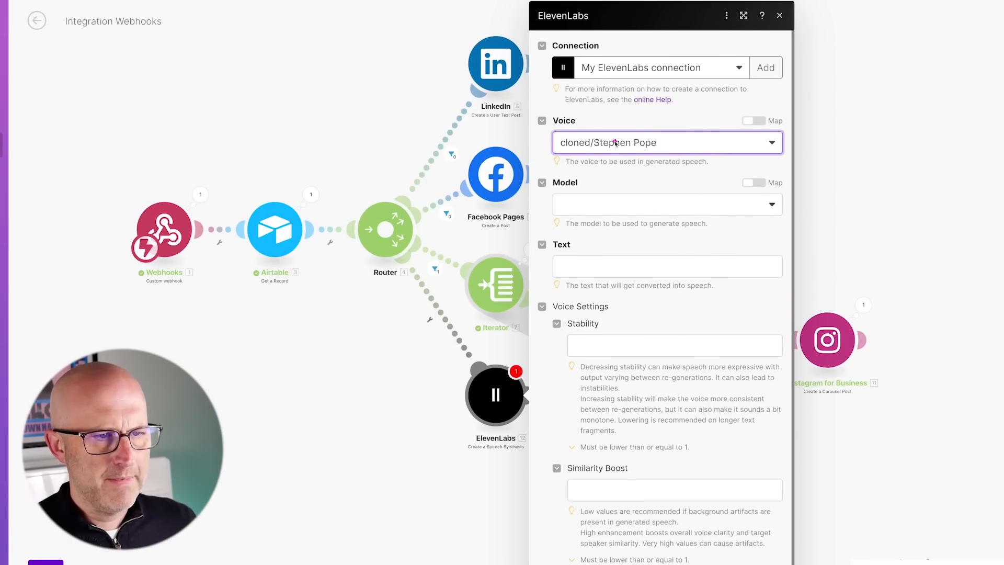
left_click(593, 203)
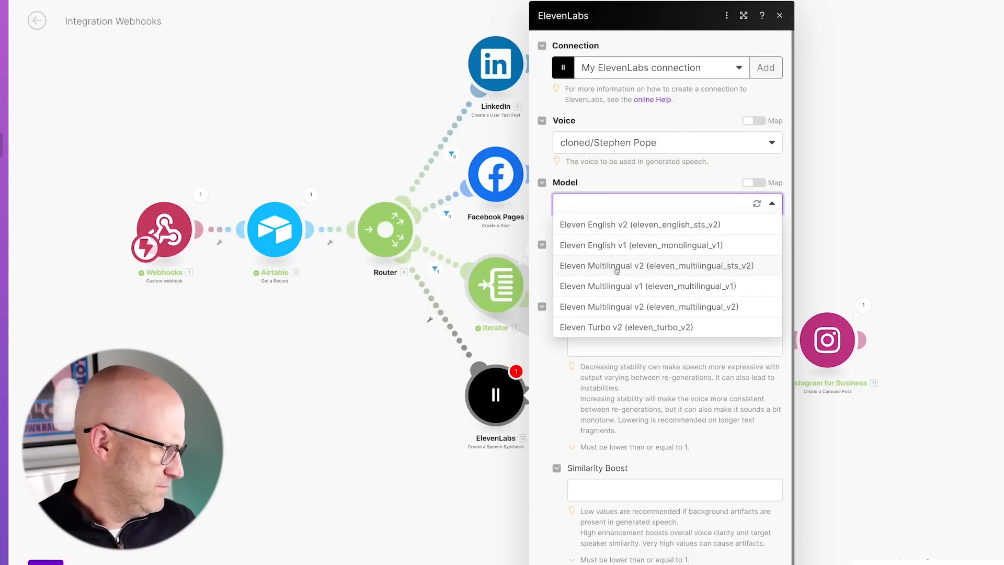
left_click(618, 268)
left_click(601, 264)
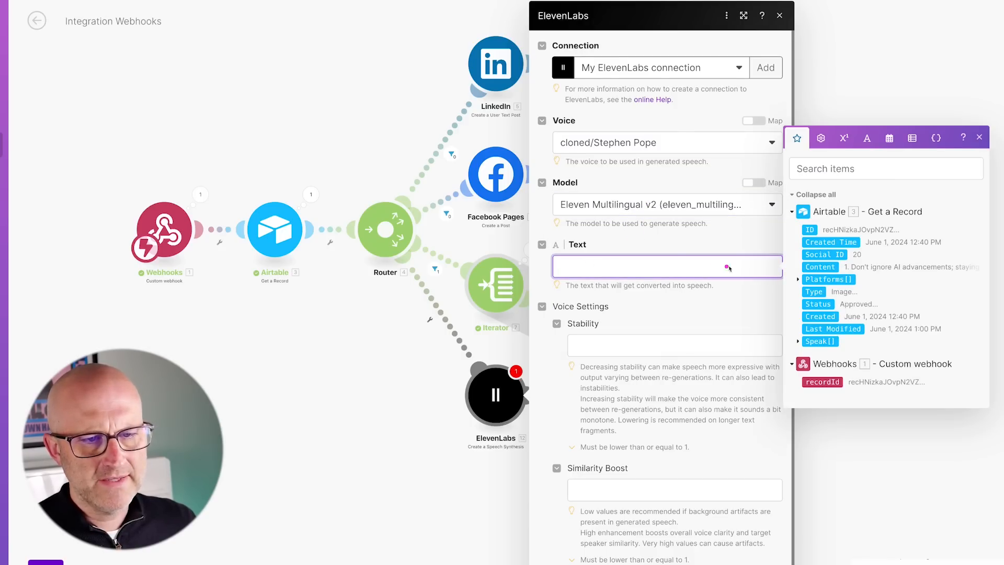
left_click(820, 267)
scroll(753, 419, "down", 3)
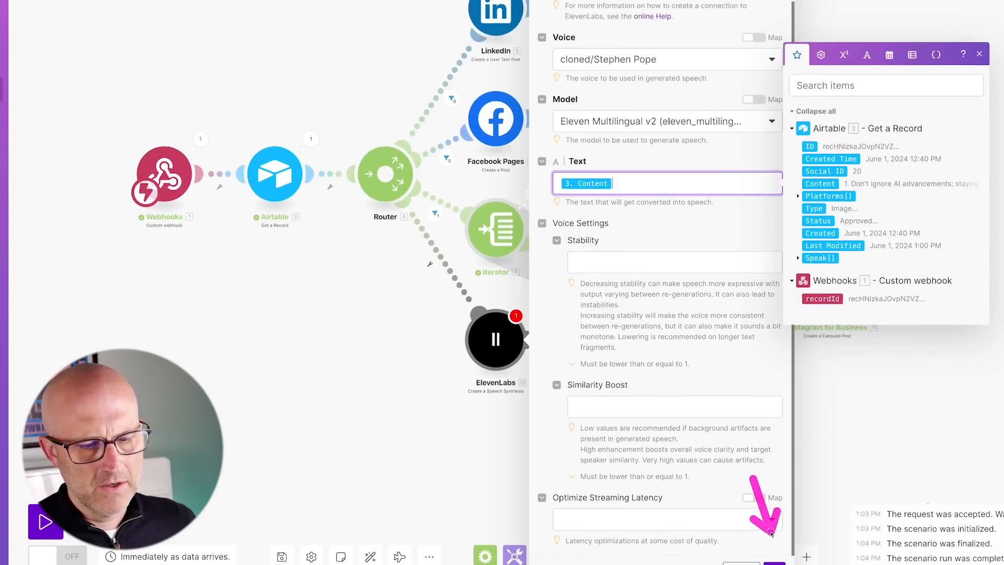
left_click(775, 546)
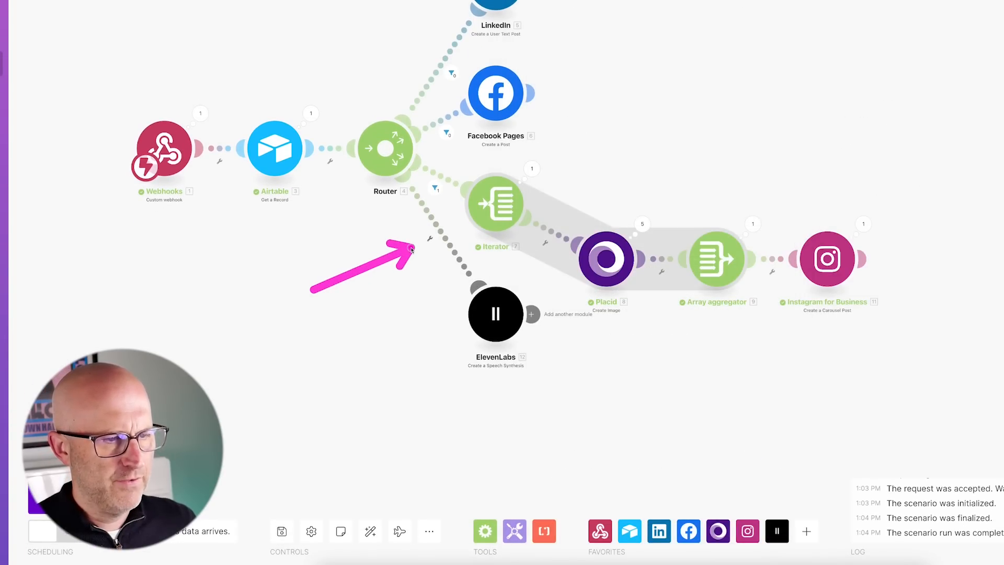
Filter the ElevenLabs route to pass only records whose 3. Platforms[] array contains 'Instagram Reel'.
left_click(430, 239)
left_click(528, 261)
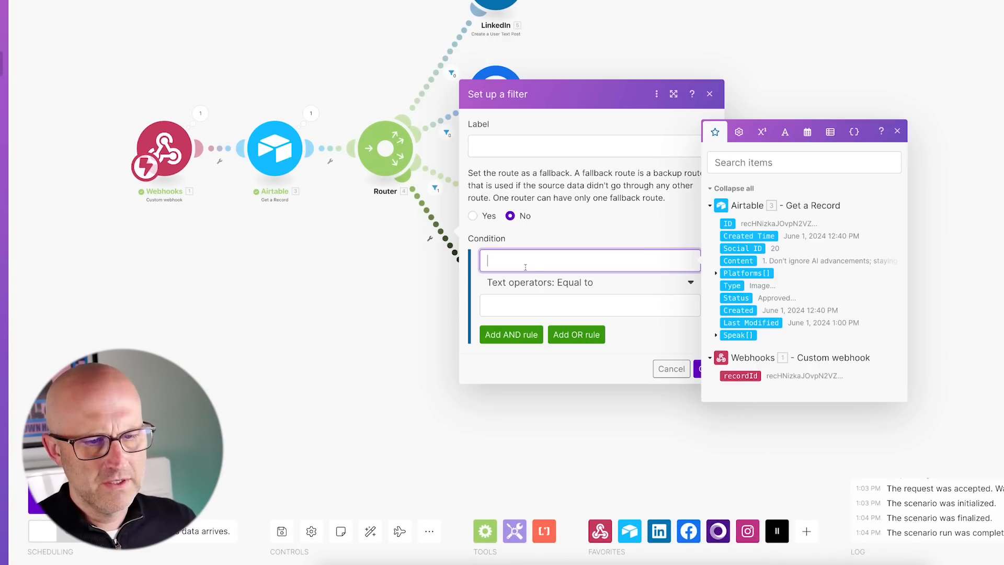
left_click(737, 275)
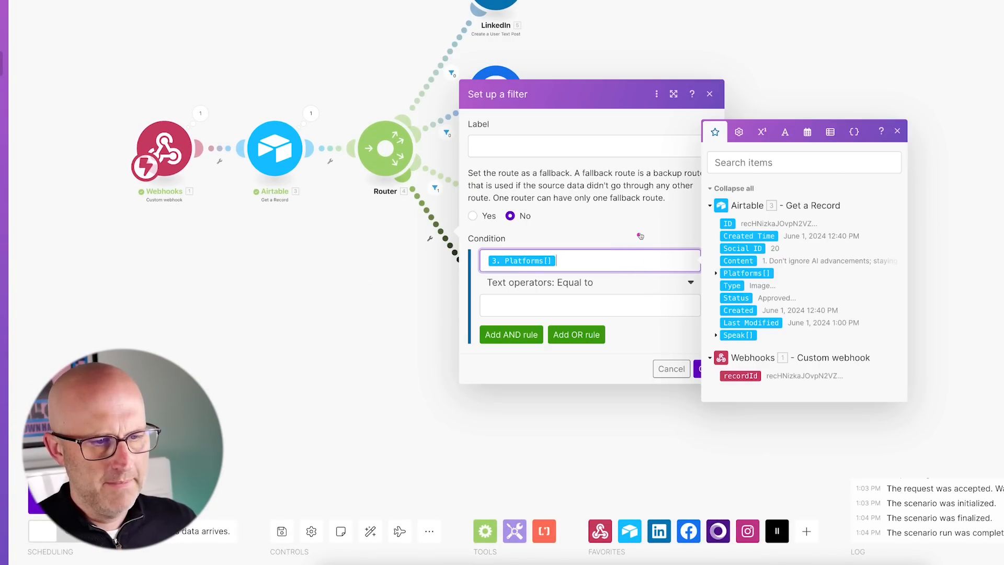
left_click(597, 284)
scroll(570, 456, "down", 5)
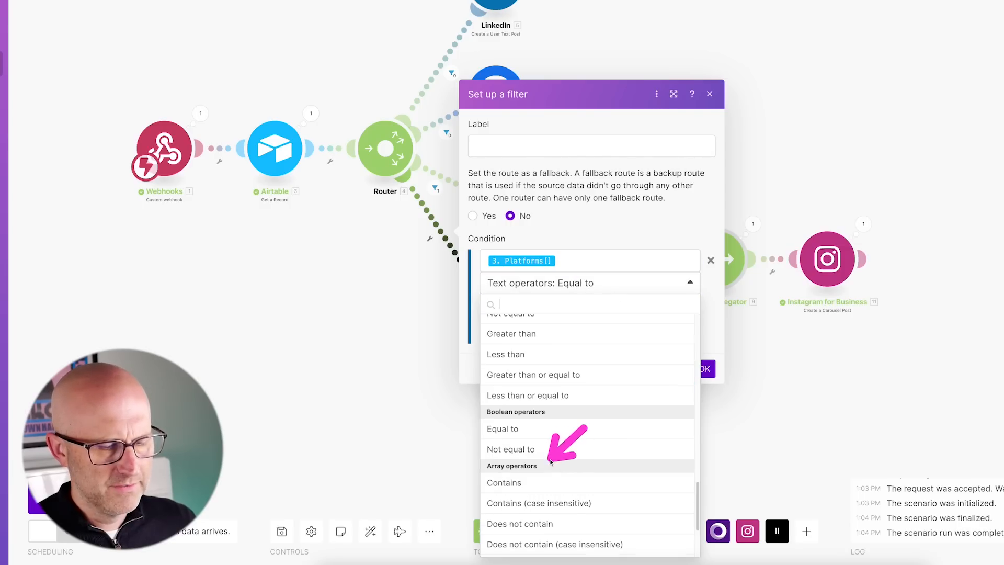
left_click(504, 482)
left_click(511, 306)
type("Instag")
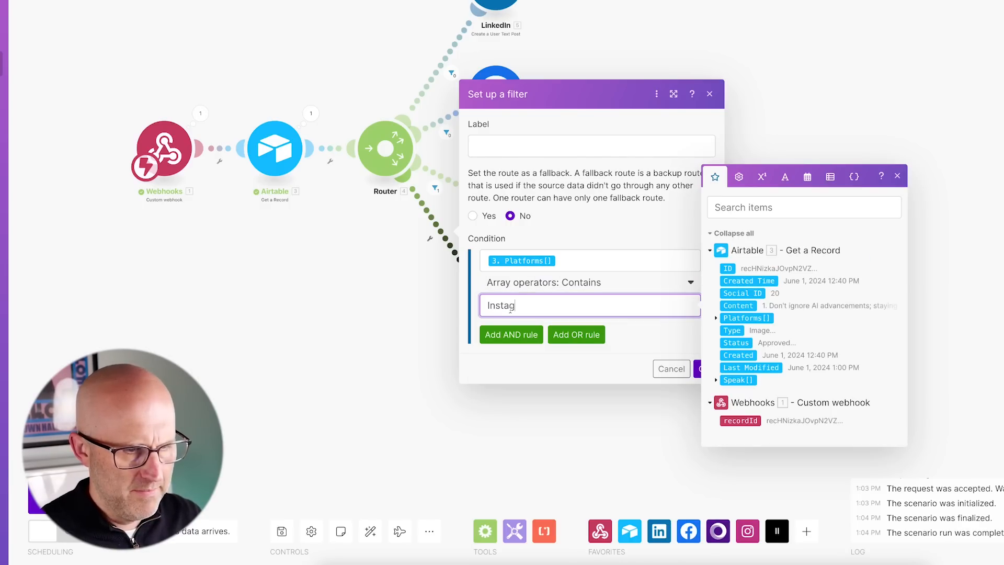
type("ram Reel")
key("Tab")
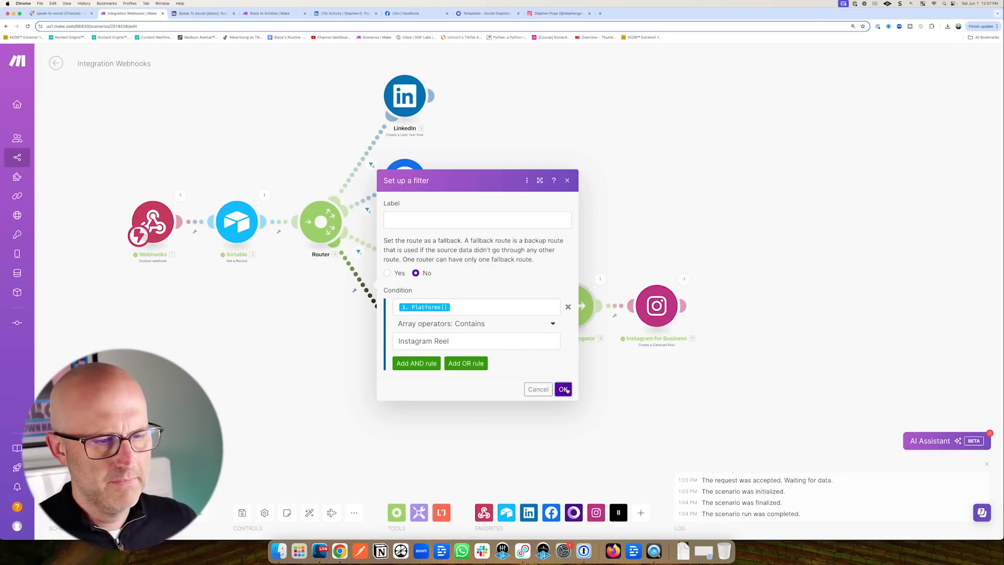
left_click(561, 388)
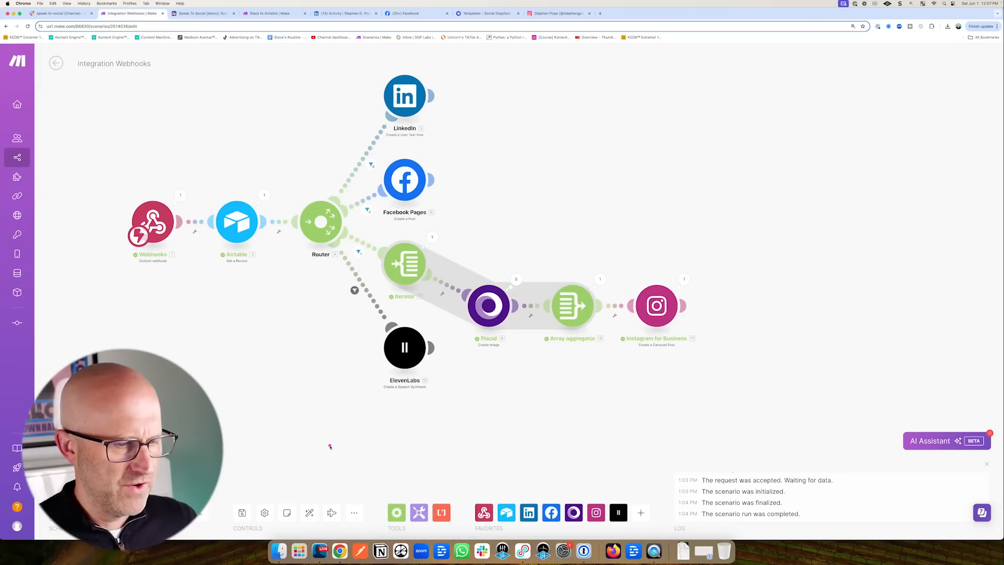
Auto-align the scenario and confirm the ElevenLabs module keeps the Multilingual v2 model.
left_click(309, 513)
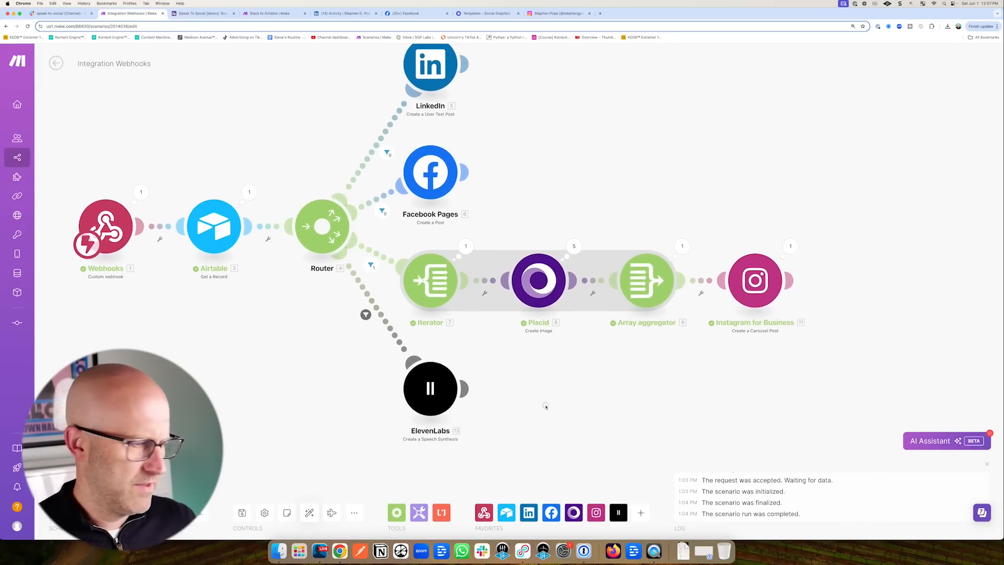
left_click_drag(545, 407, 460, 355)
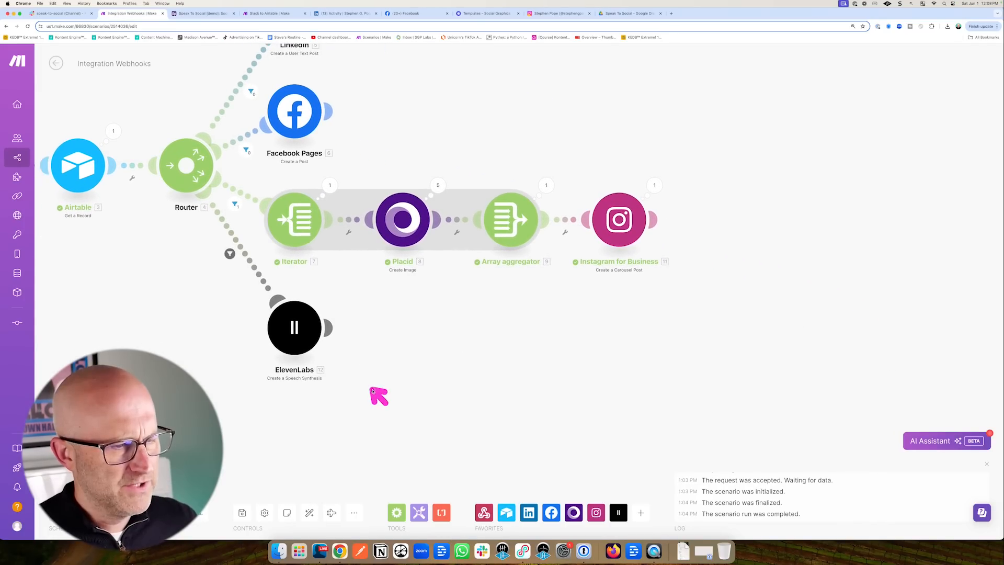
left_click(313, 328)
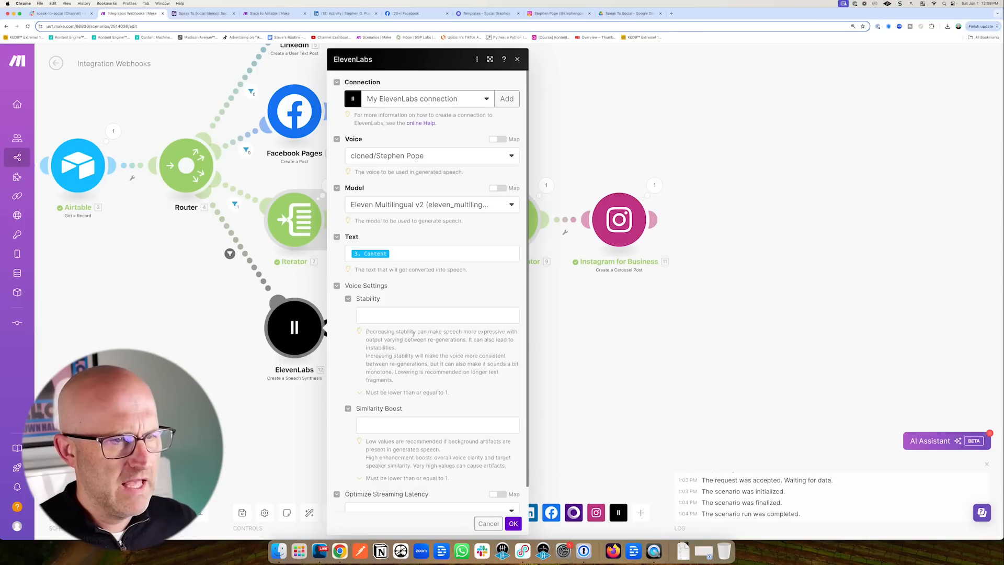
left_click(405, 206)
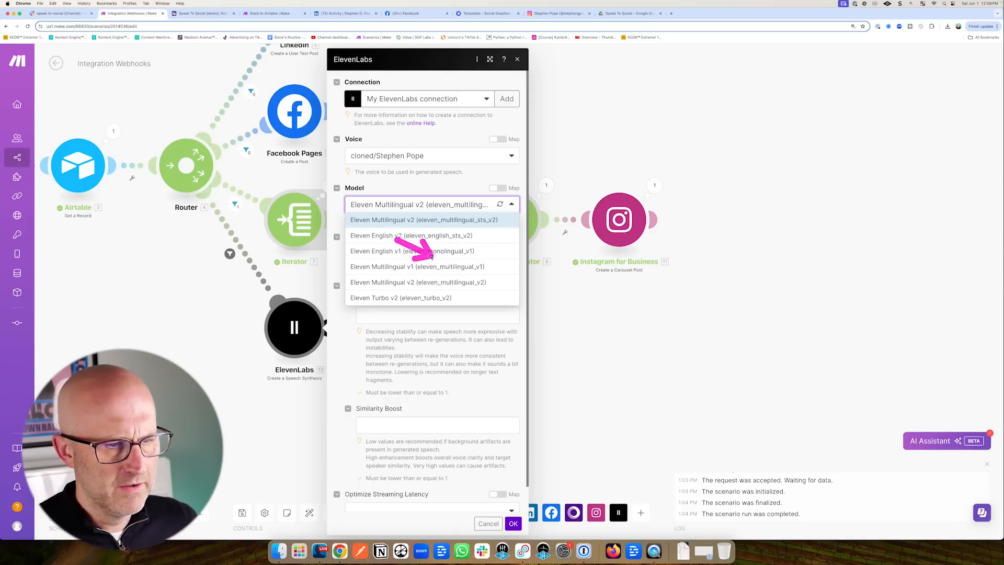
left_click(397, 282)
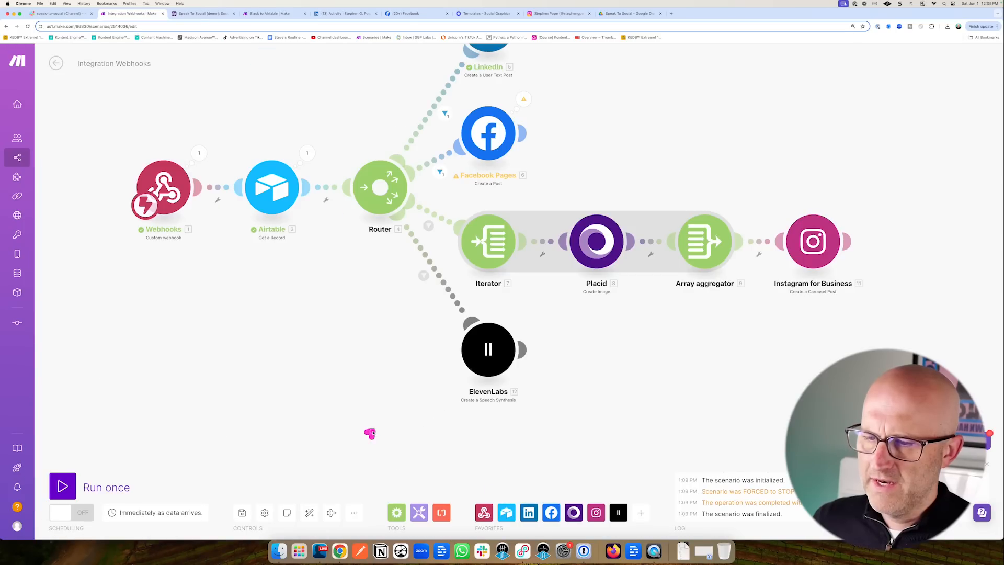
scroll(291, 422, "up", 3)
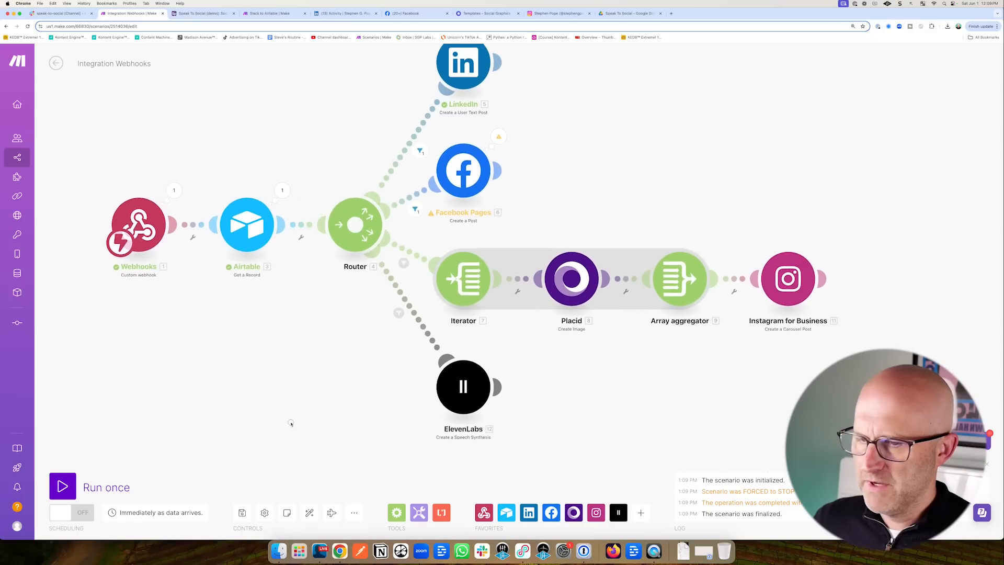
Save the scenario, start a single run waiting for data, and go to Airtable.
left_click(242, 513)
left_click(63, 486)
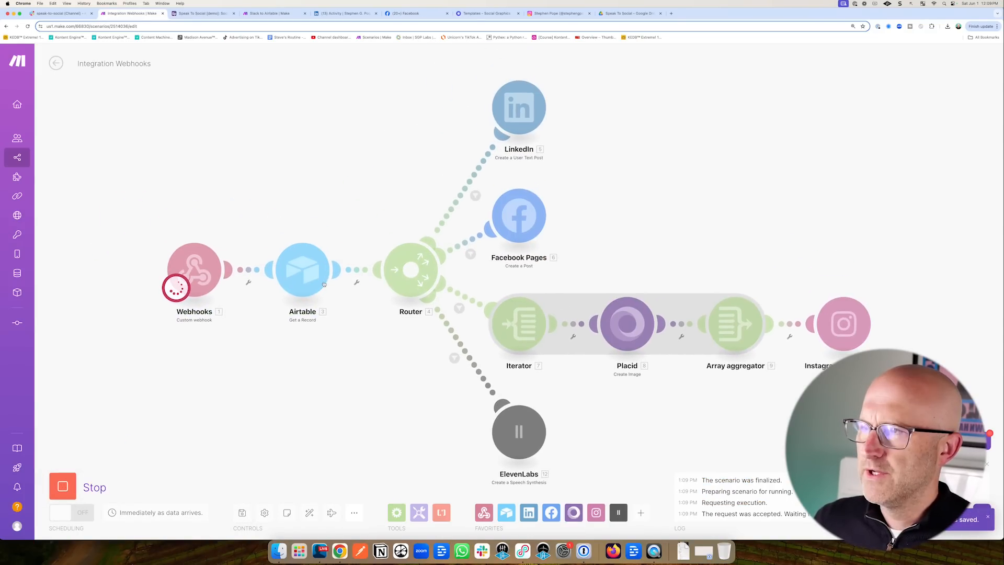
left_click(203, 13)
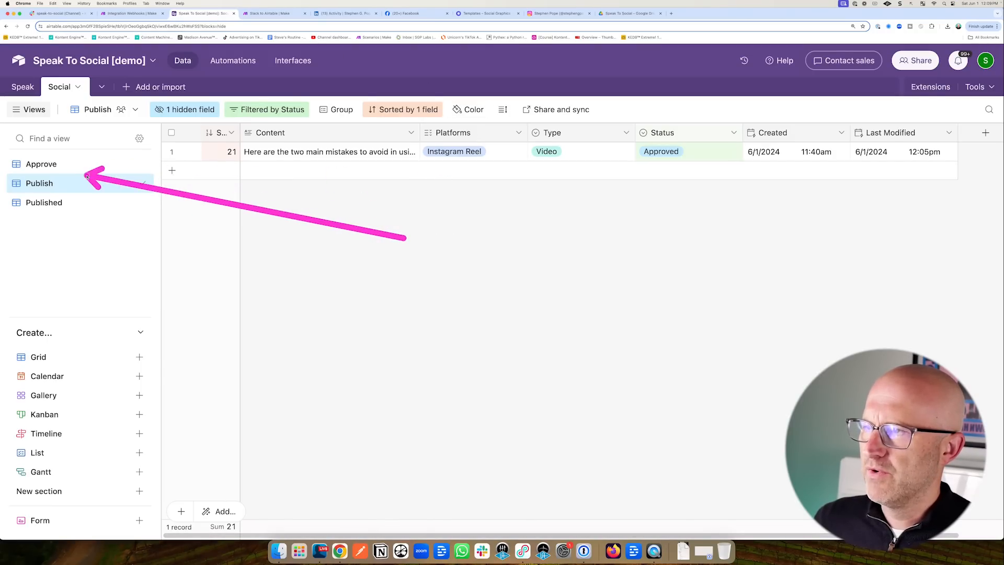
Test the automation's Find records and Run a script steps to fire Make's webhook.
left_click(232, 60)
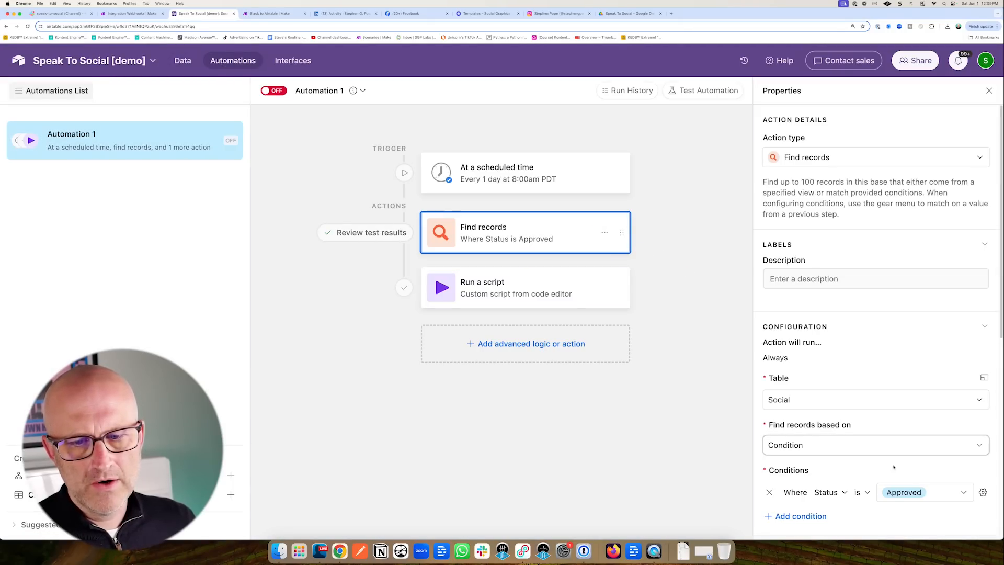
scroll(894, 467, "down", 4)
left_click(882, 481)
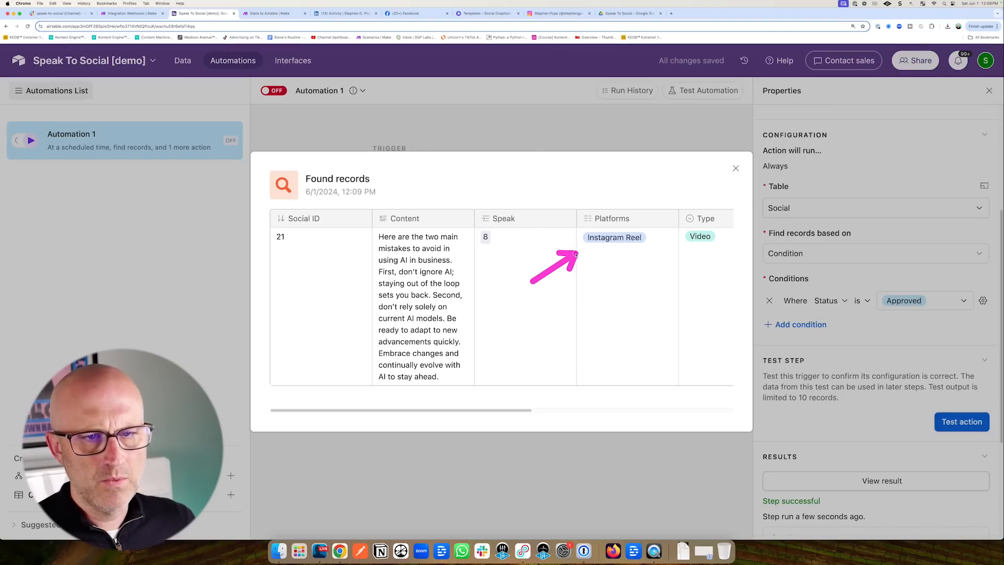
left_click(736, 168)
left_click(513, 294)
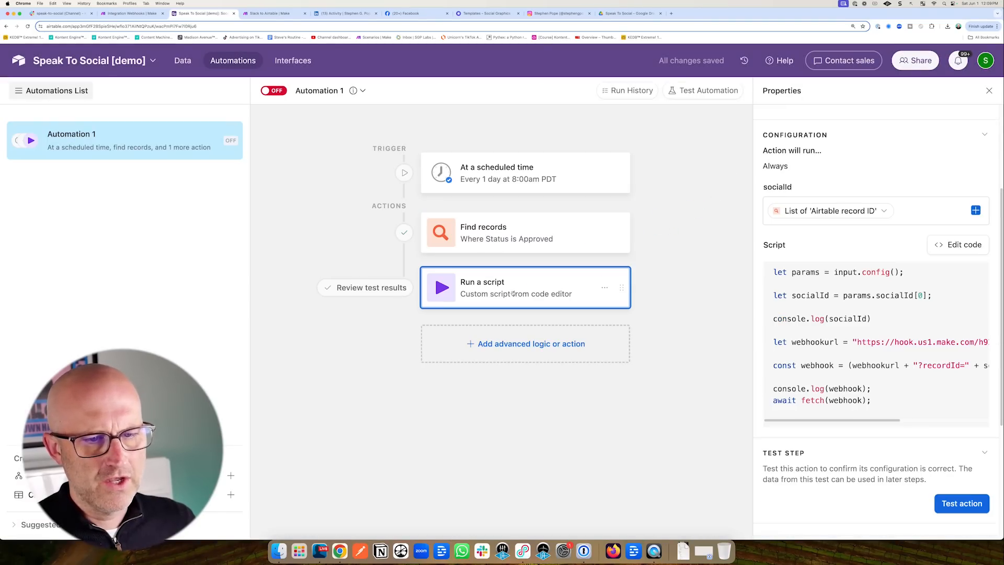
left_click(960, 505)
left_click(142, 16)
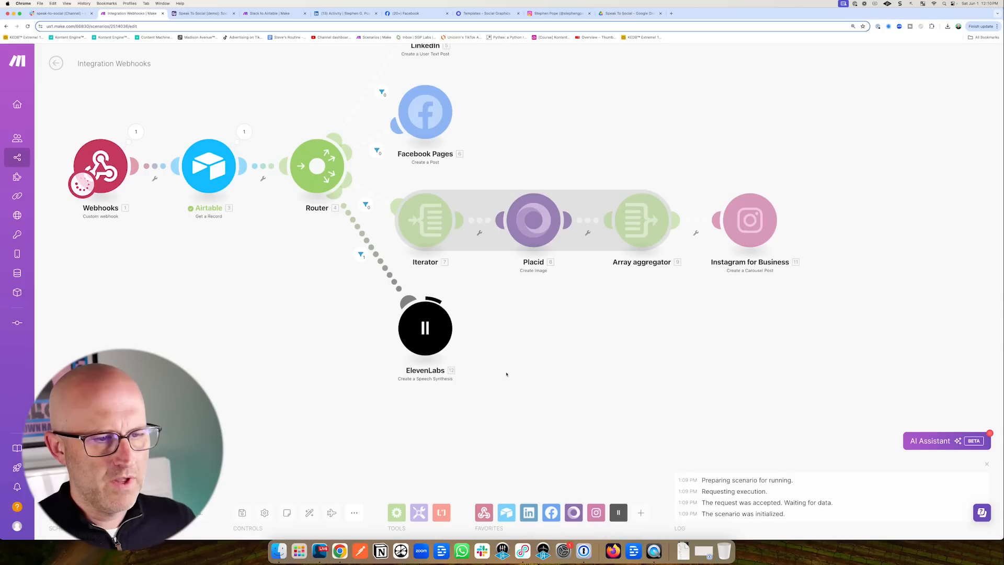
Inspect the ElevenLabs run's output audio data.
left_click(460, 295)
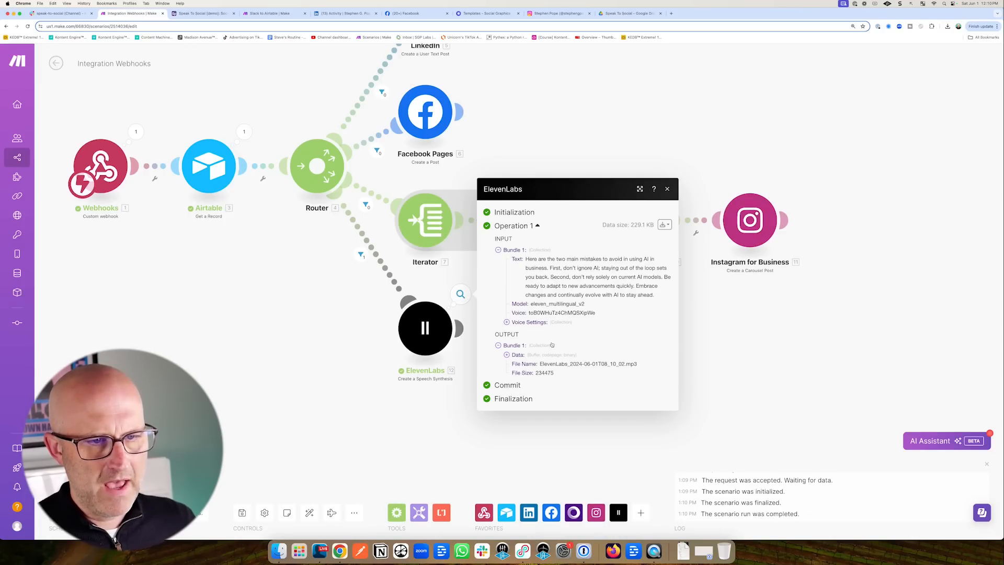
left_click(507, 355)
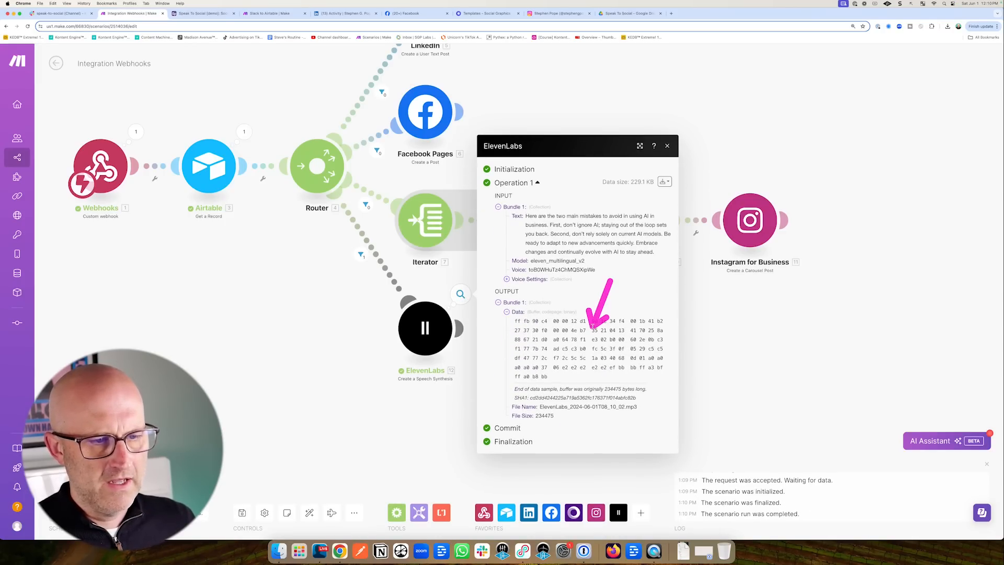
left_click(330, 423)
Add a Google Drive Upload a File module after the ElevenLabs step.
left_click_drag(505, 417, 448, 407)
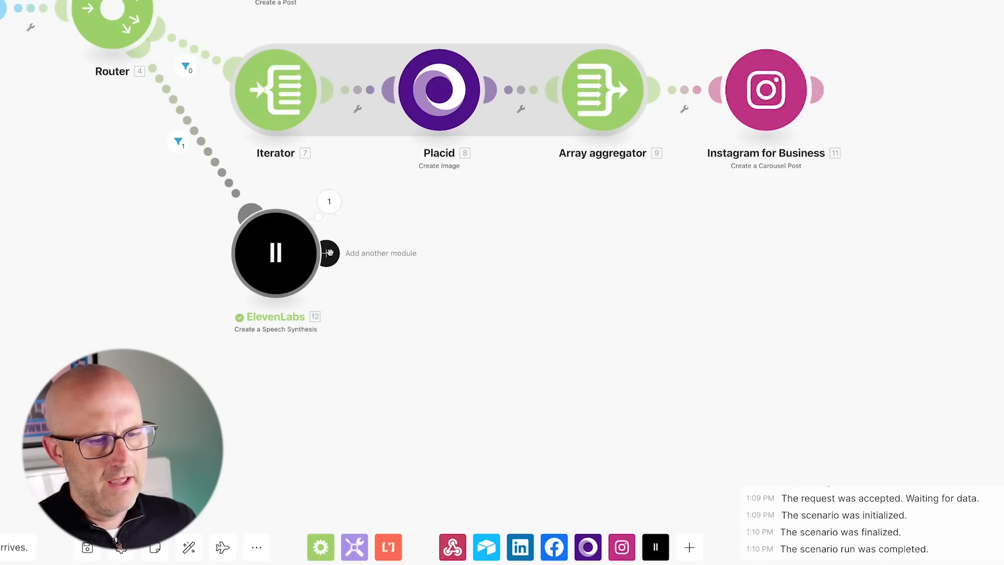
left_click(401, 318)
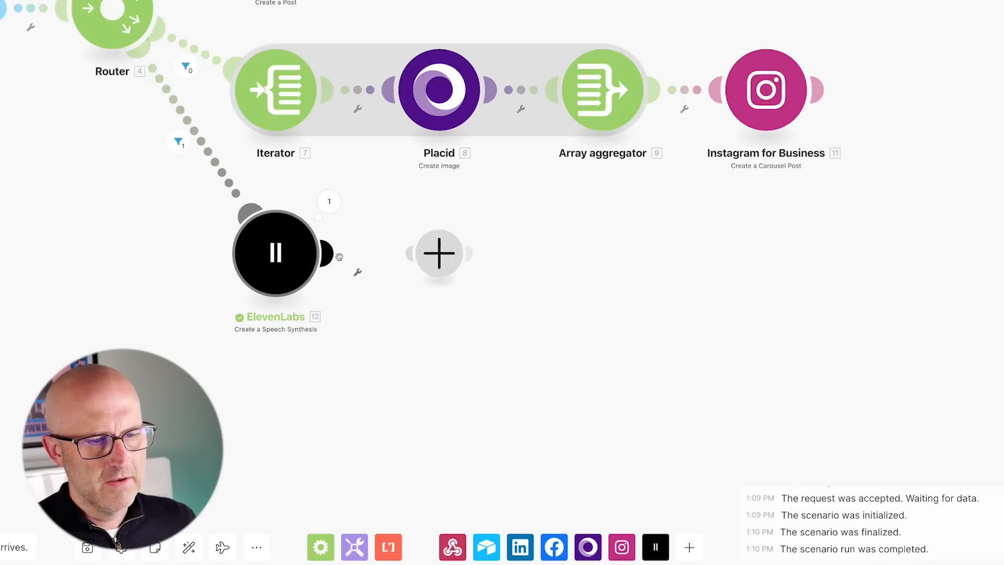
type("google")
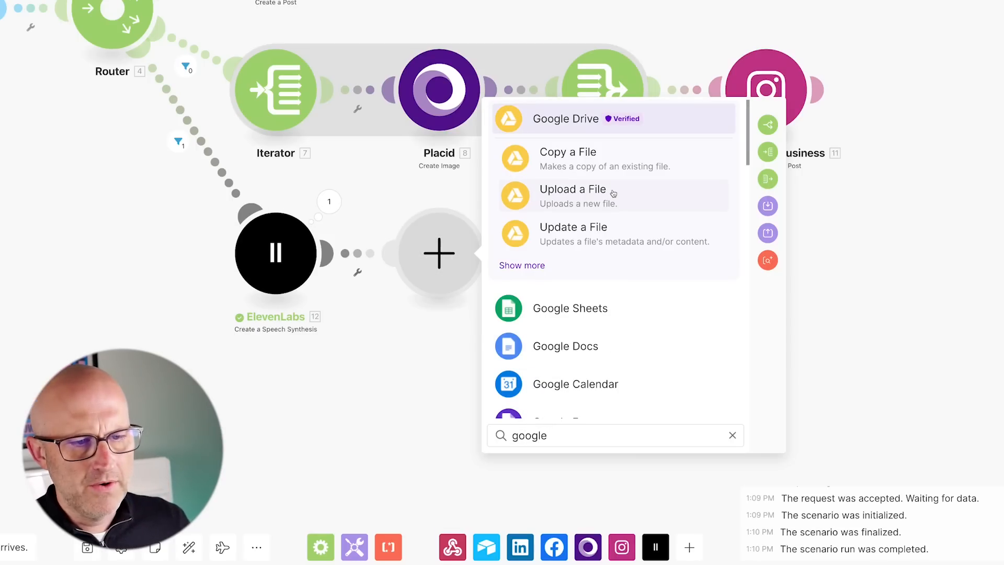
left_click(613, 194)
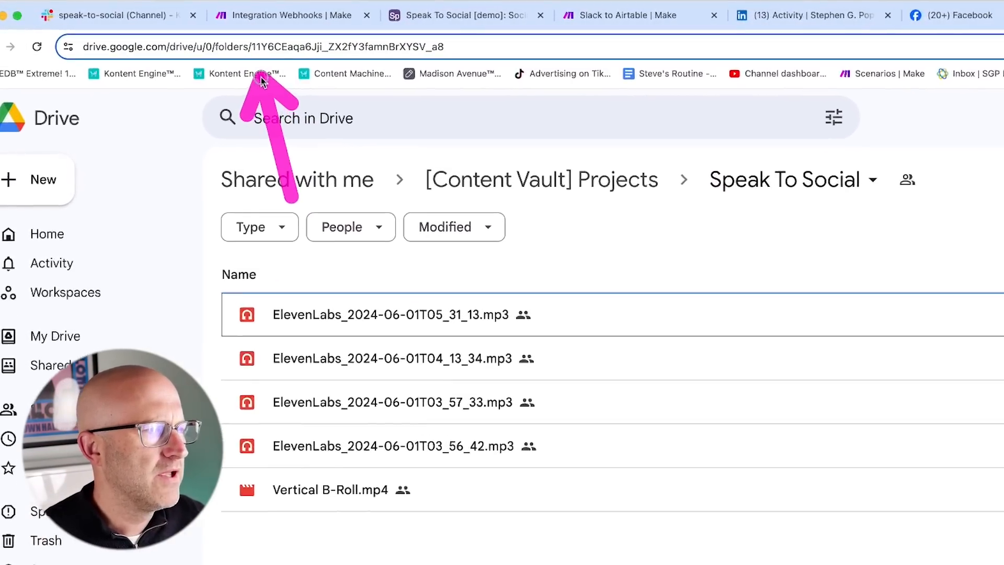
Copy the Speak To Social folder's ID from the Drive address bar for the Folder ID field.
left_click_drag(251, 46, 411, 47)
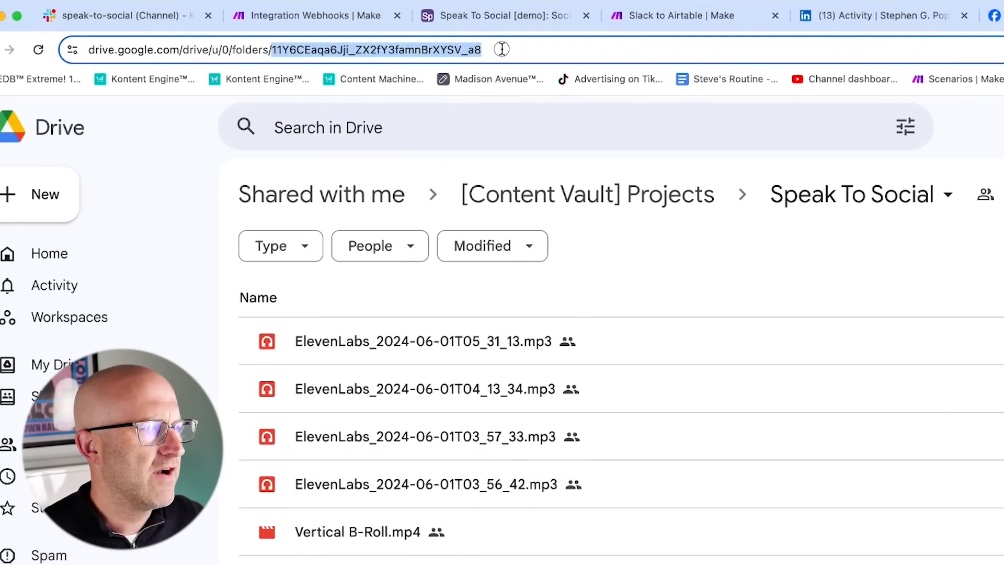
right_click(454, 46)
left_click(532, 187)
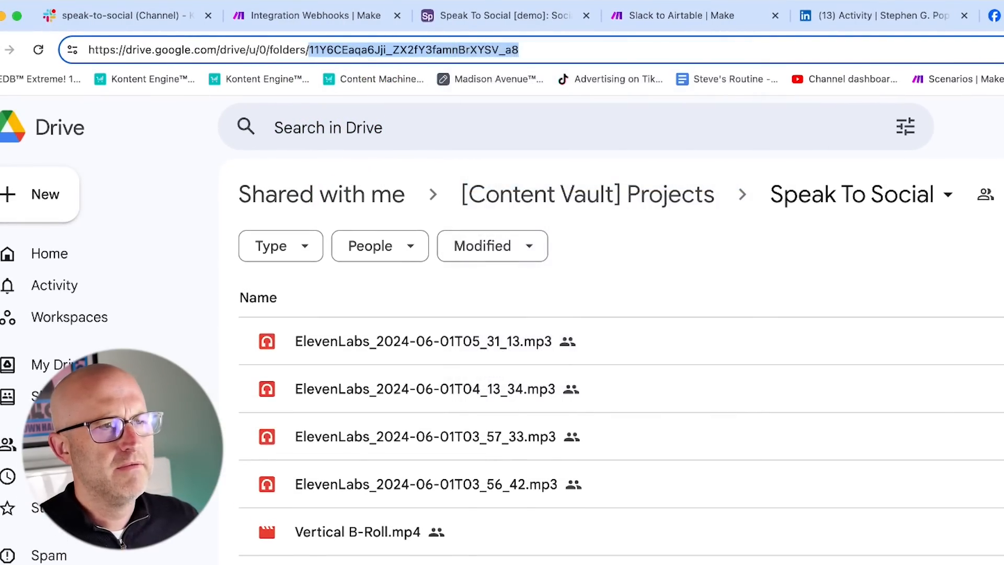
left_click(338, 15)
left_click(579, 294)
Set the upload's Folder ID to the copied ID and add a Google Drive Get a Share Link module.
key("ctrl+v")
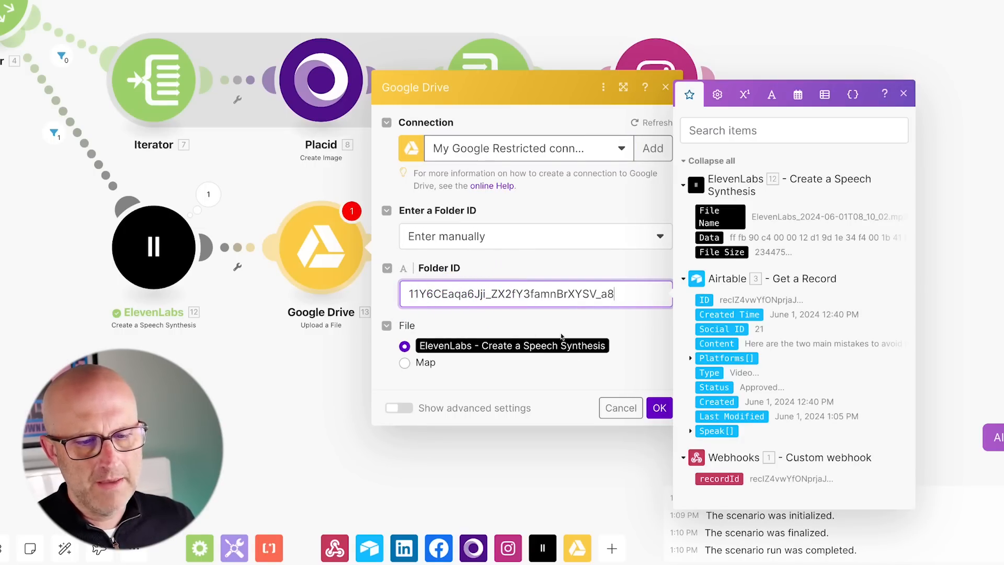
left_click(659, 407)
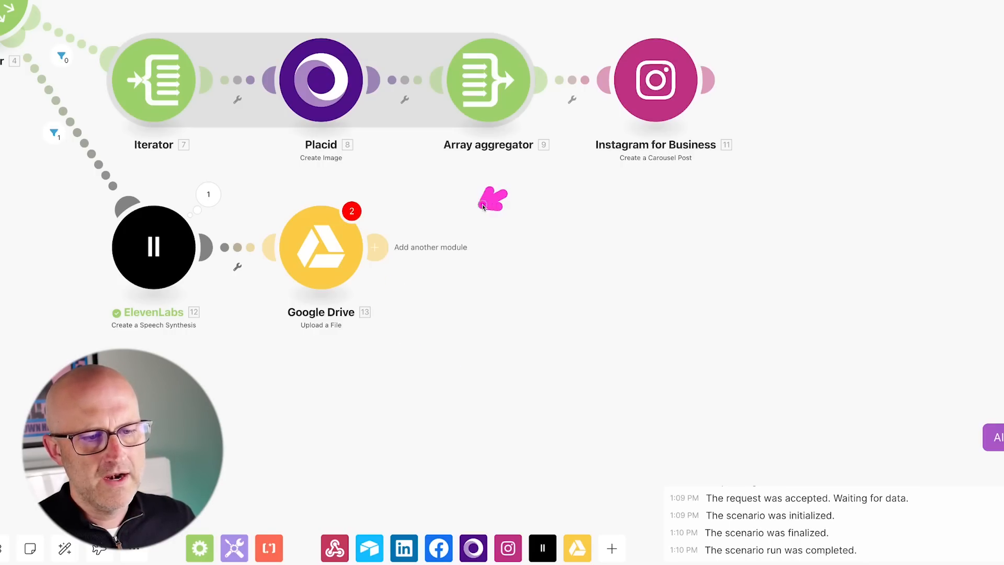
left_click(375, 247)
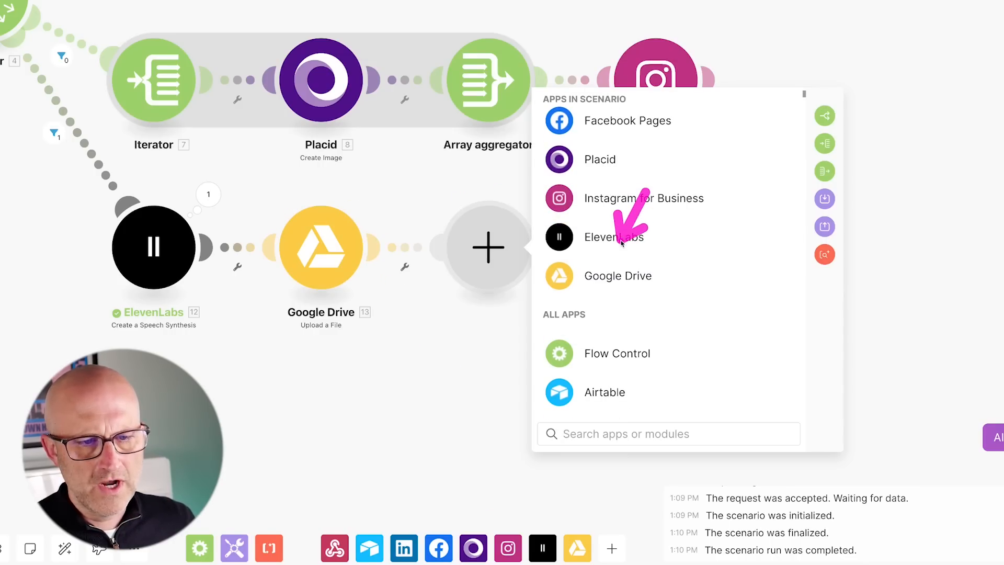
left_click(619, 276)
left_click(634, 312)
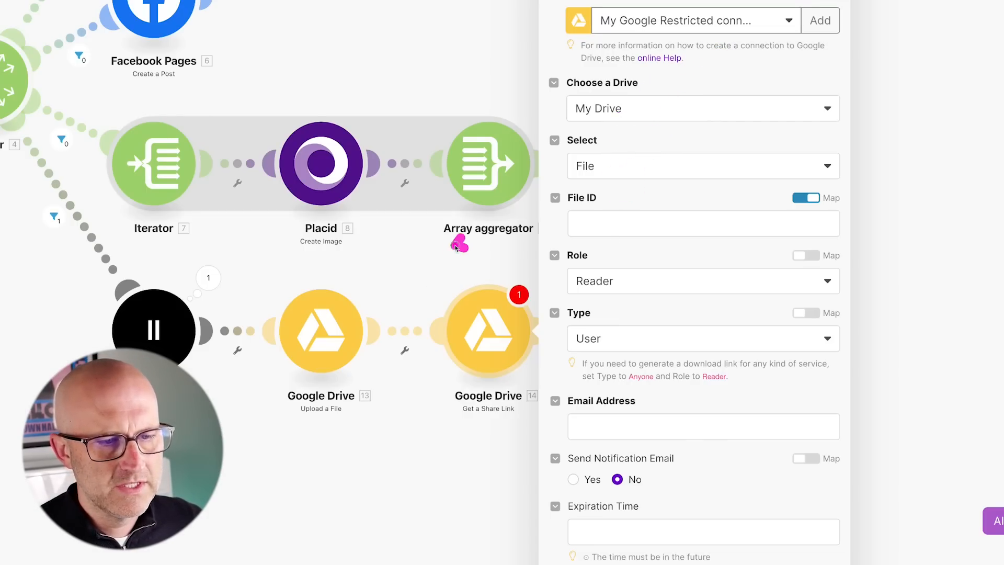
Map 13. File ID into the share link and set its type to Anyone.
left_click(589, 224)
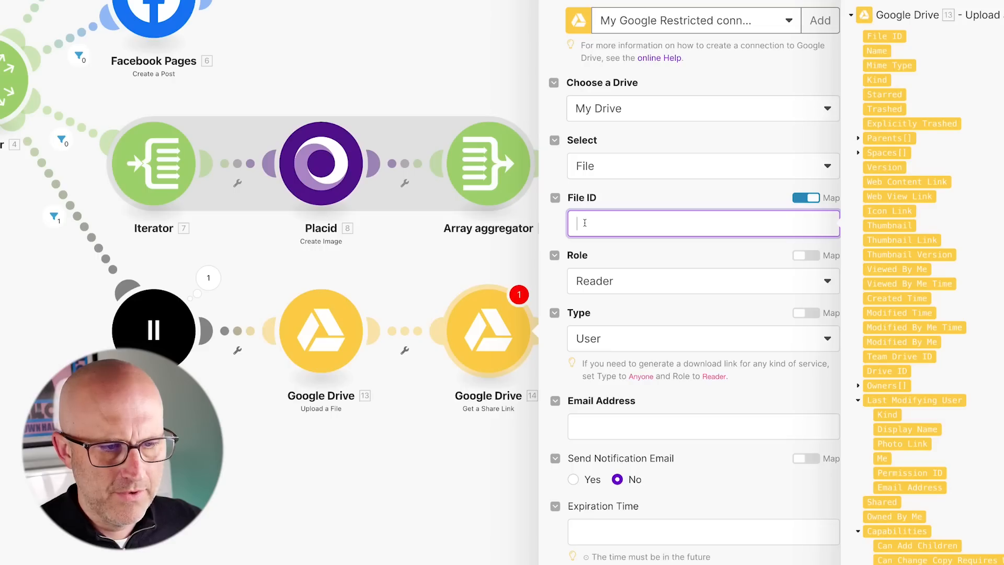
left_click(884, 36)
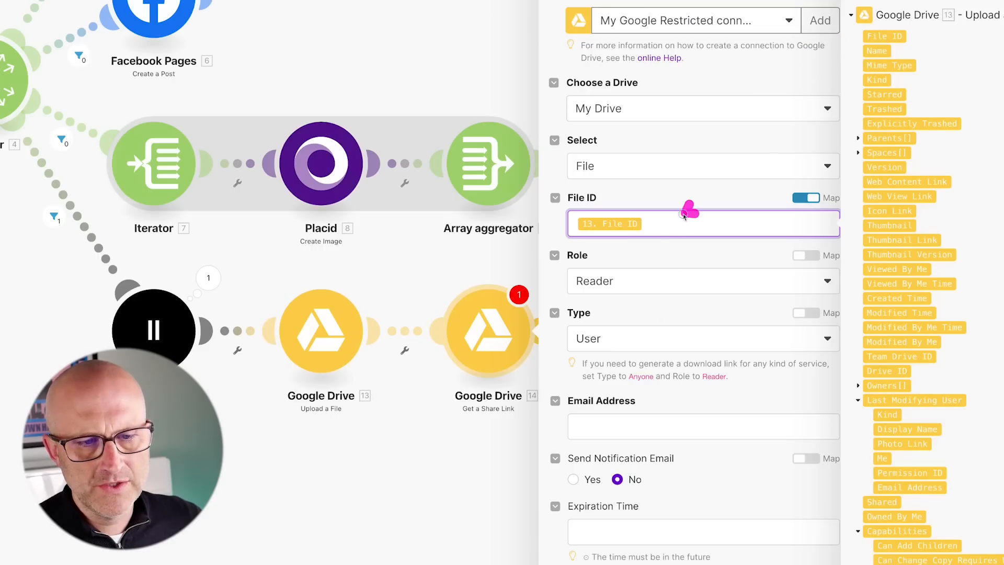
left_click(645, 320)
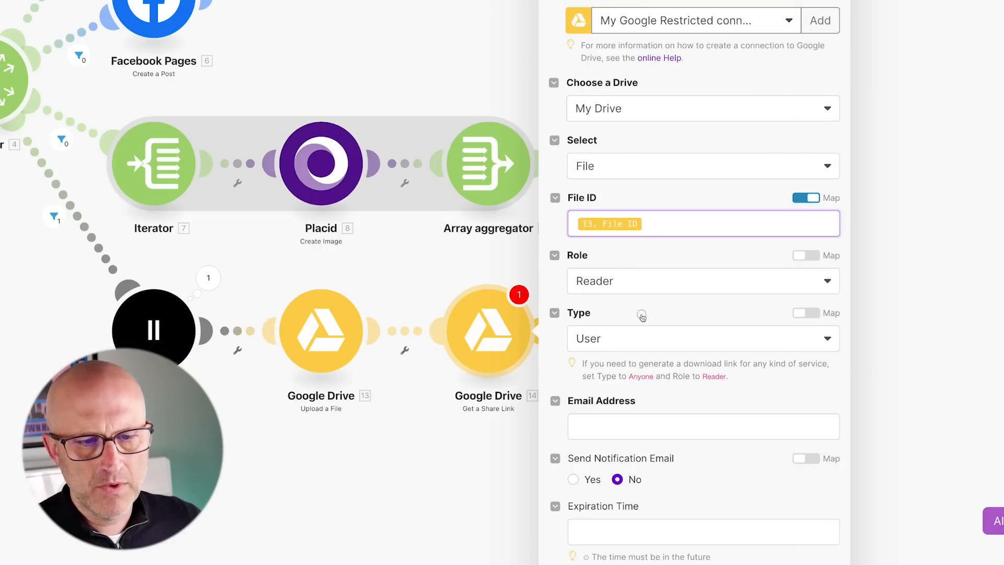
left_click(624, 340)
left_click(622, 432)
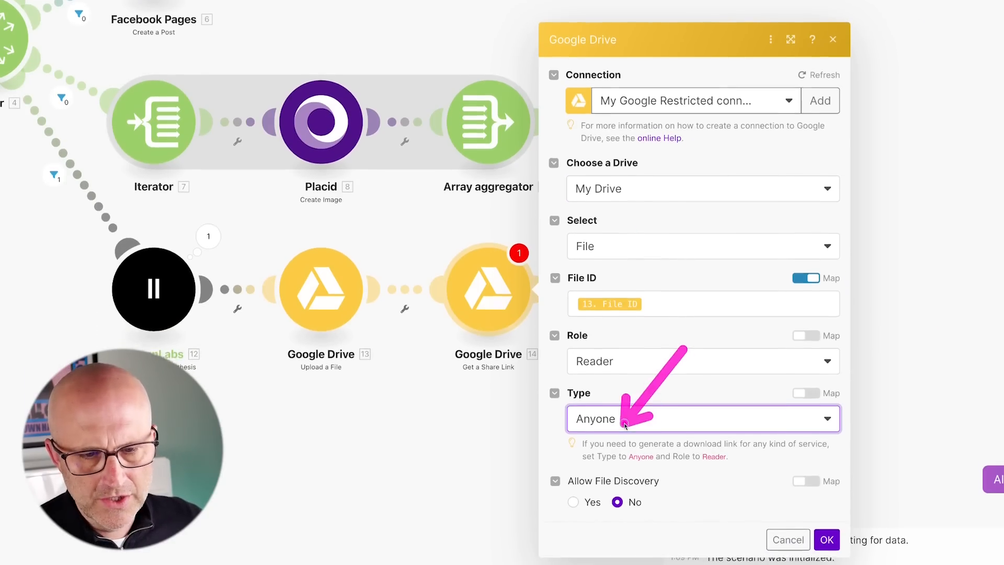
left_click(827, 507)
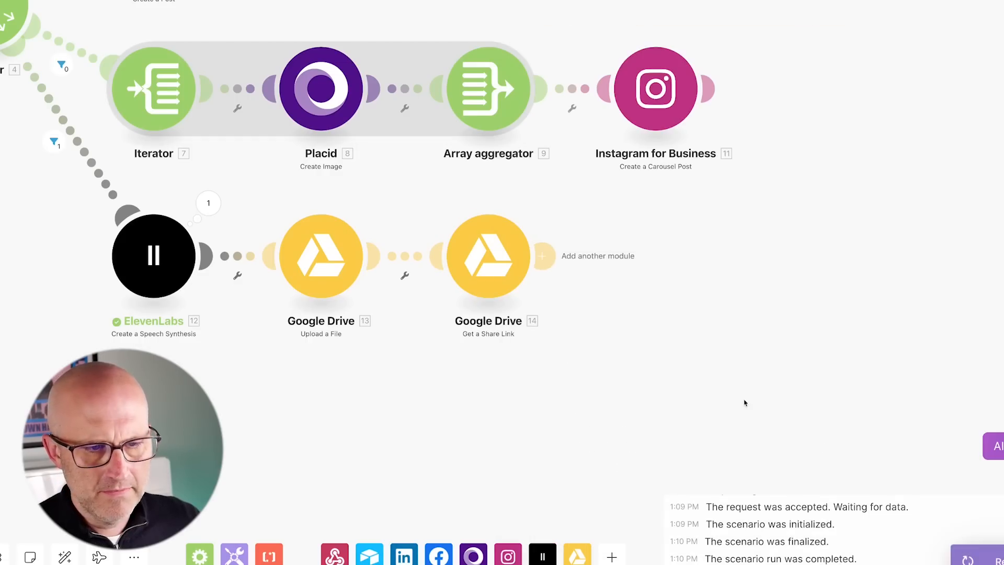
left_click_drag(688, 259, 366, 190)
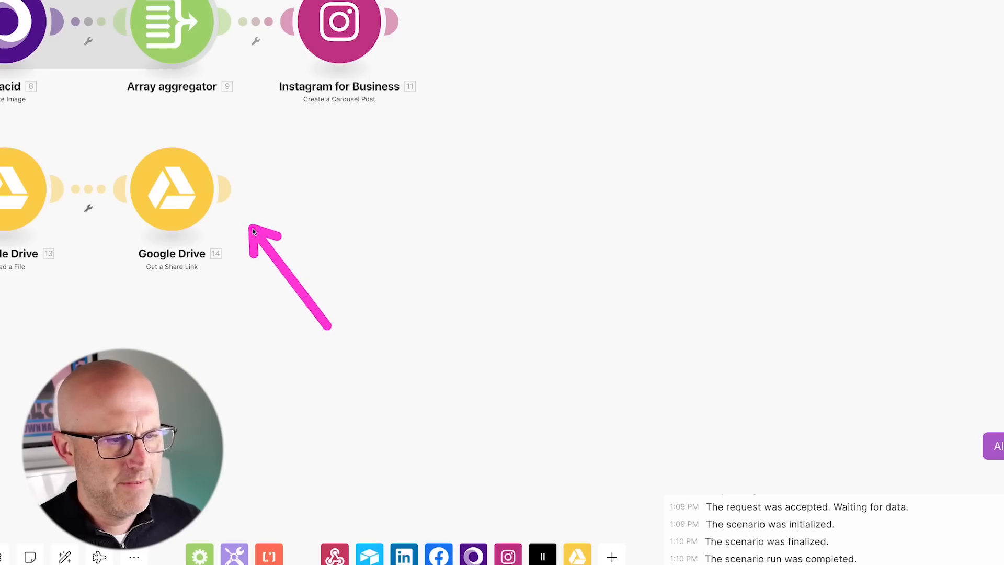
Add an HTTP Make a request module that POSTs to the json2video movies endpoint.
left_click(224, 187)
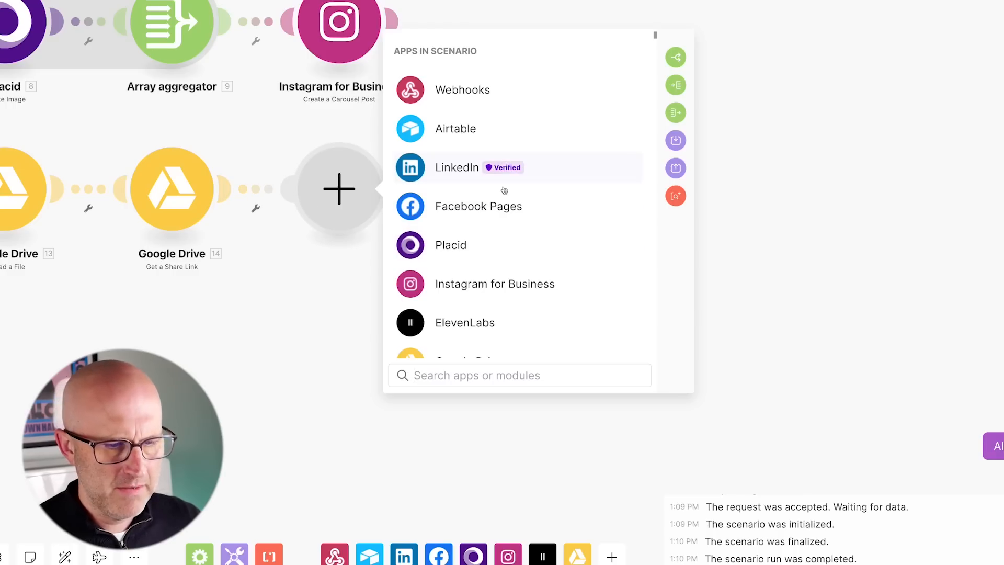
type("http")
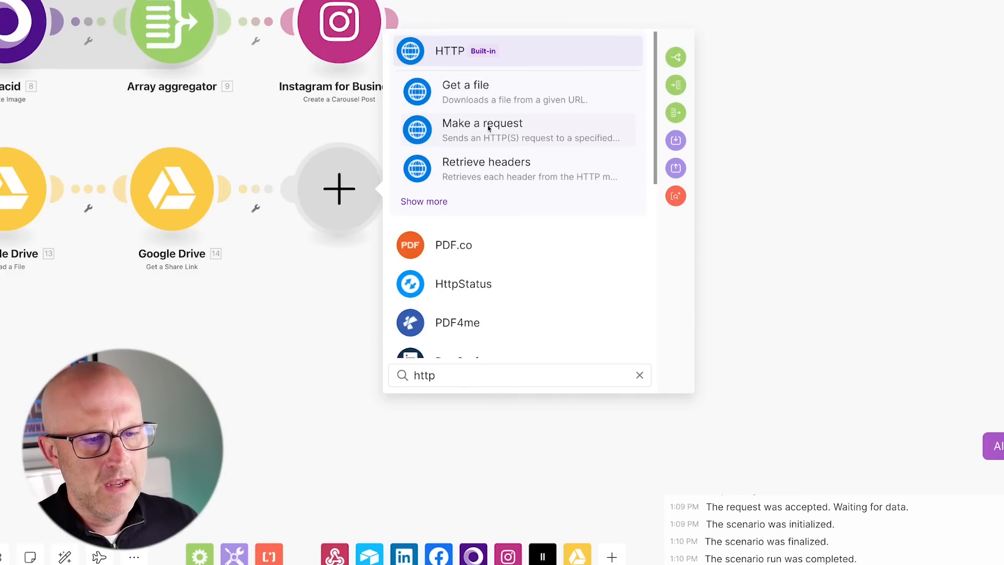
left_click(507, 135)
left_click(442, 37)
key("ctrl+v")
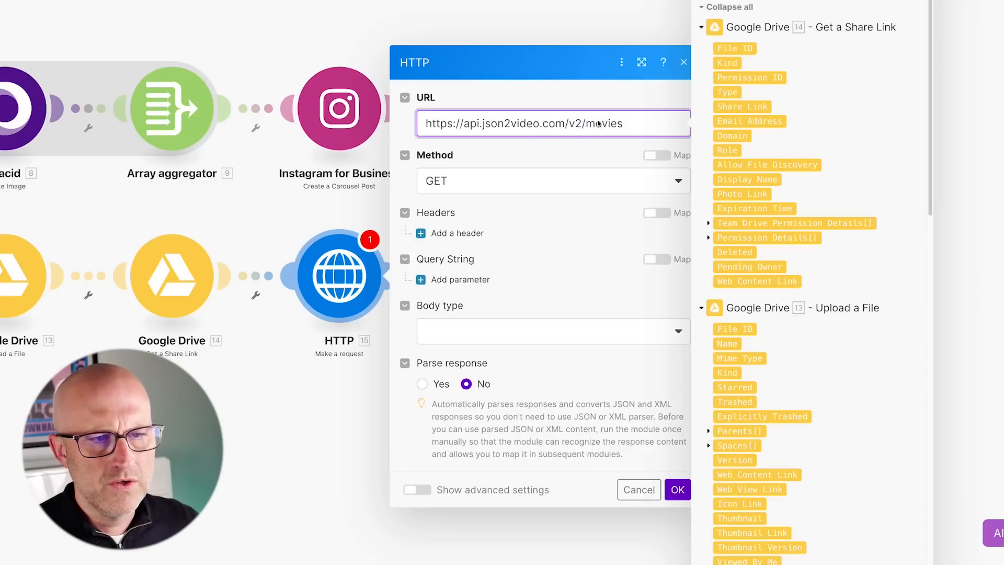
left_click(459, 181)
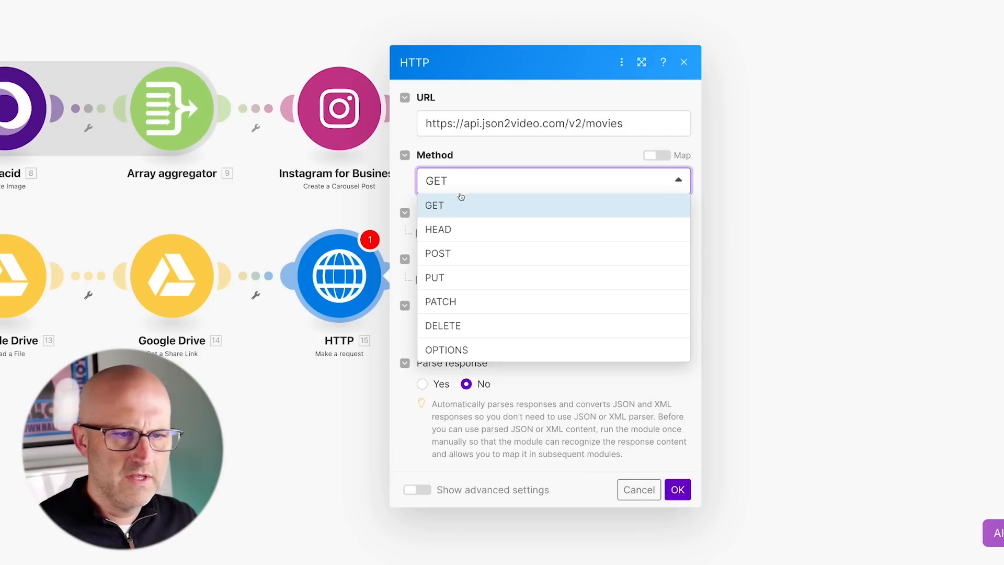
left_click(460, 256)
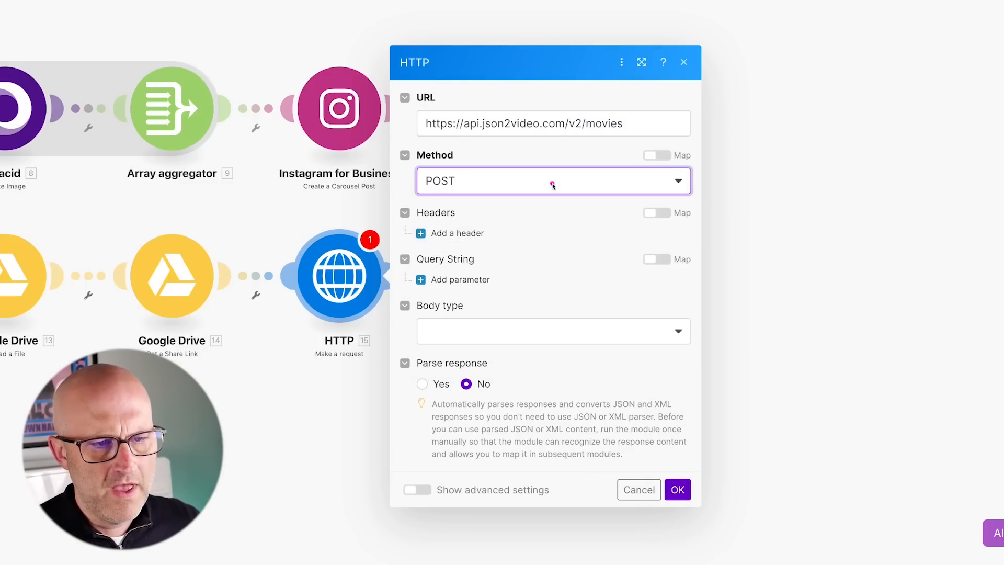
Add the API key request header and set the body to Raw with JSON content type.
left_click(450, 231)
left_click(482, 210)
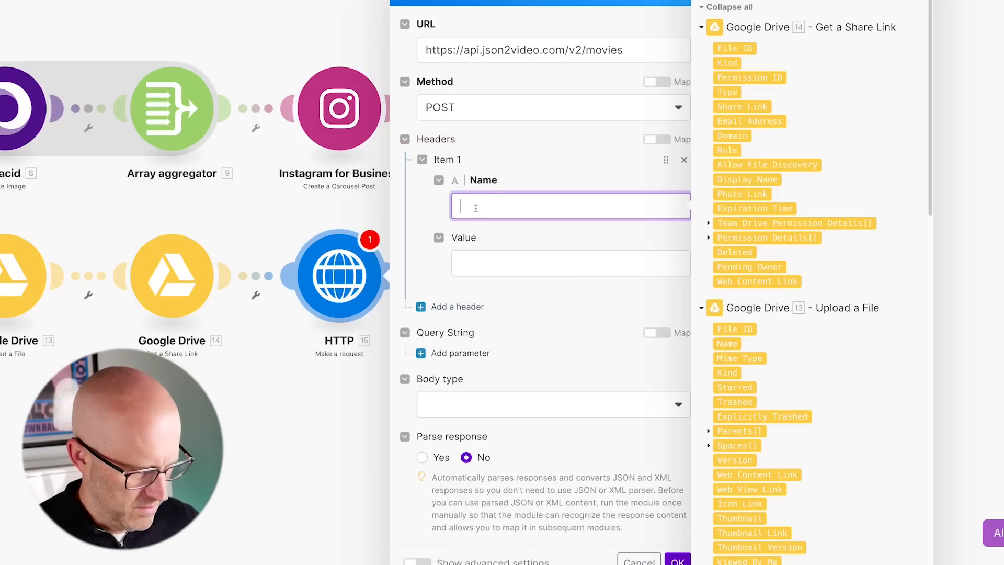
left_click(482, 264)
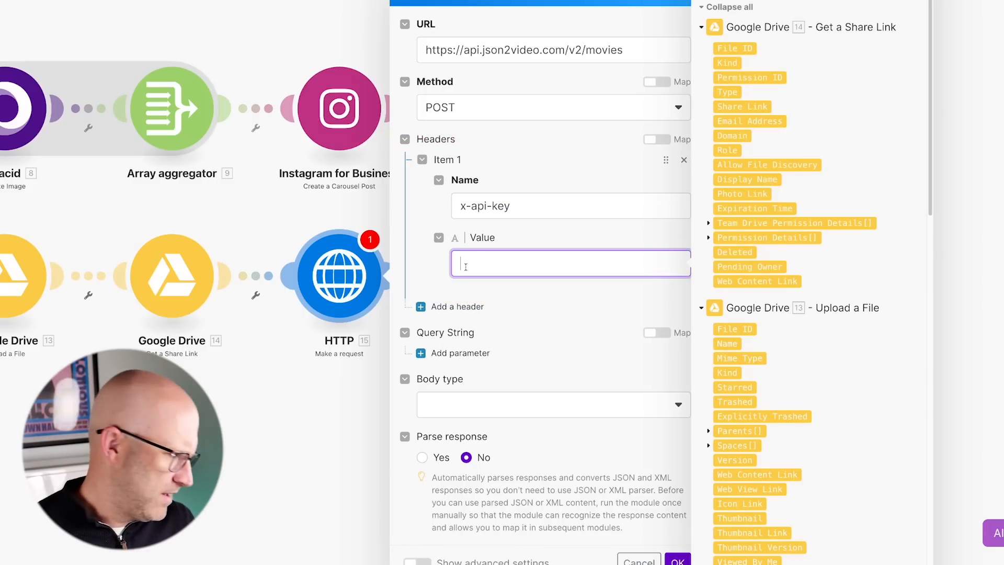
key("ctrl+v")
left_click(477, 427)
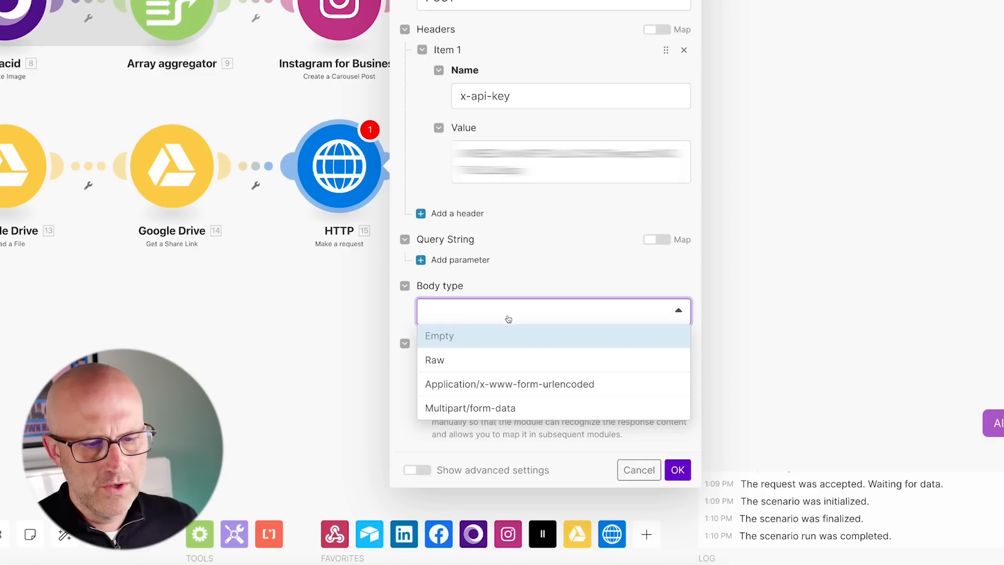
left_click(443, 366)
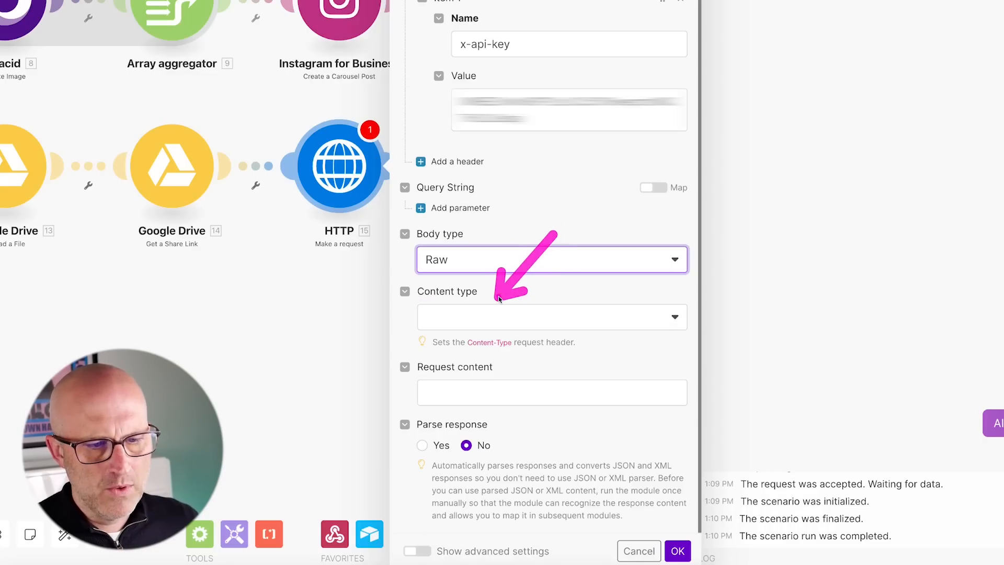
left_click(469, 318)
left_click(486, 391)
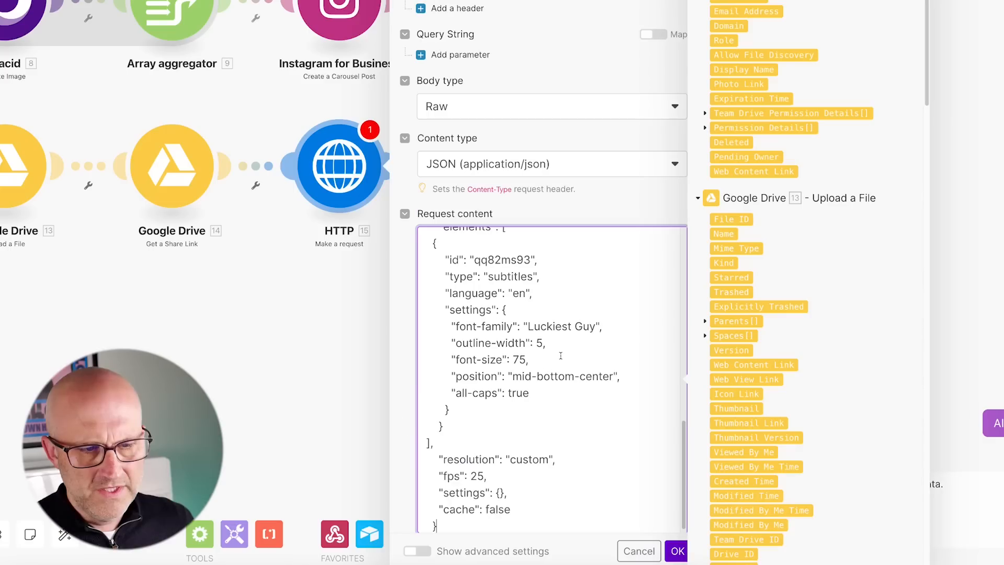
Scroll through the Request content JSON movie body to review it.
scroll(557, 353, "down", 1)
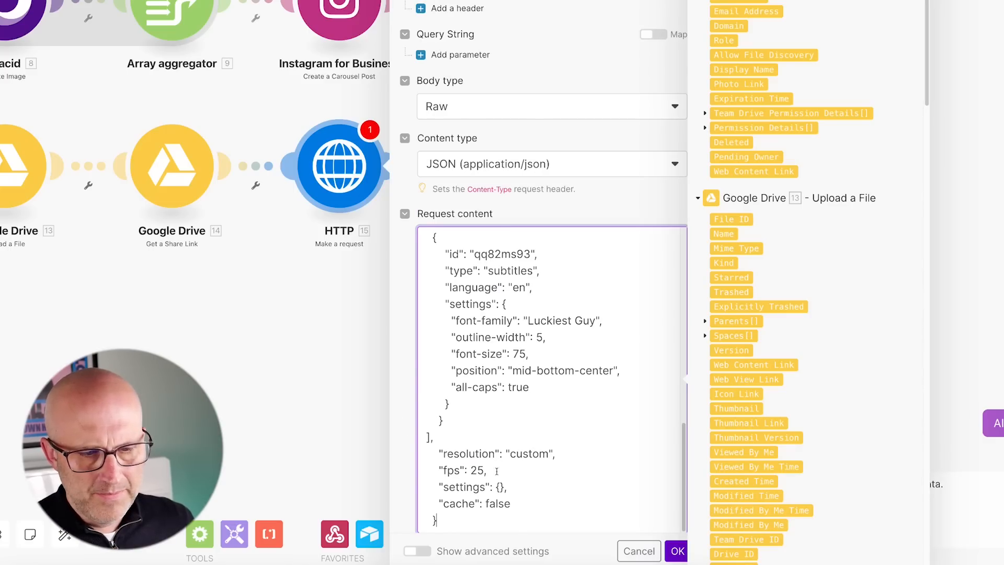
scroll(523, 445, "up", 1)
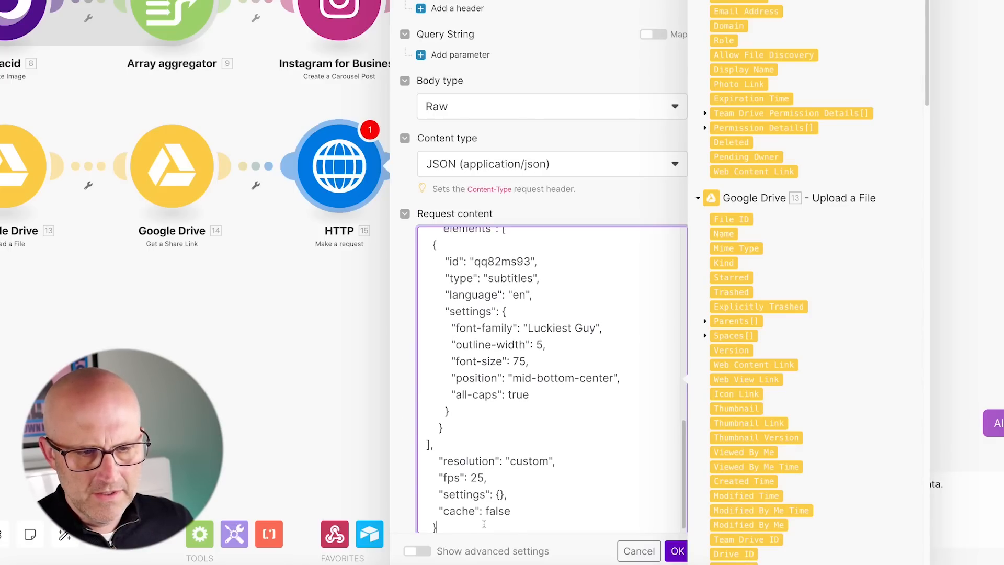
scroll(601, 345, "down", 3)
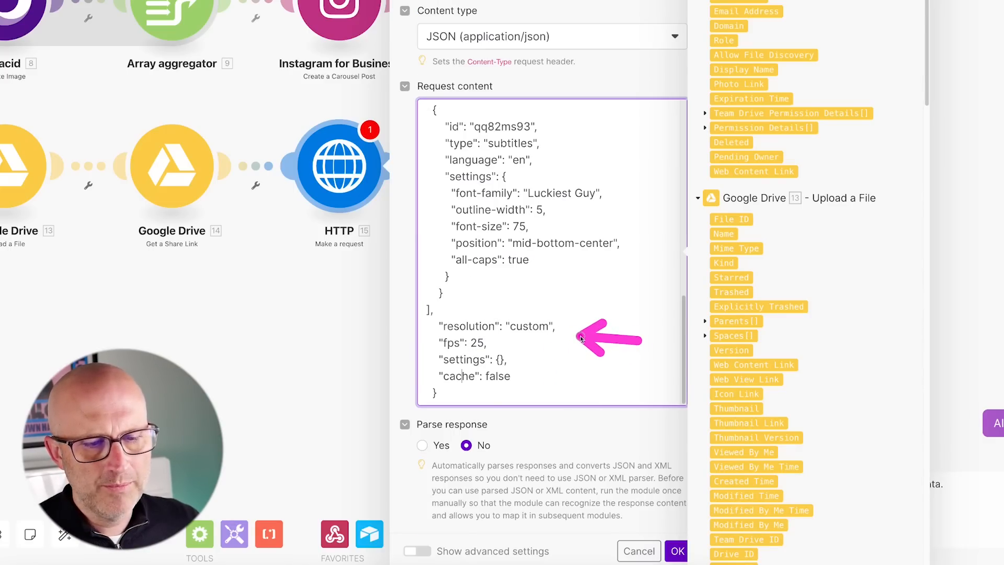
scroll(580, 349, "up", 2)
scroll(580, 350, "up", 3)
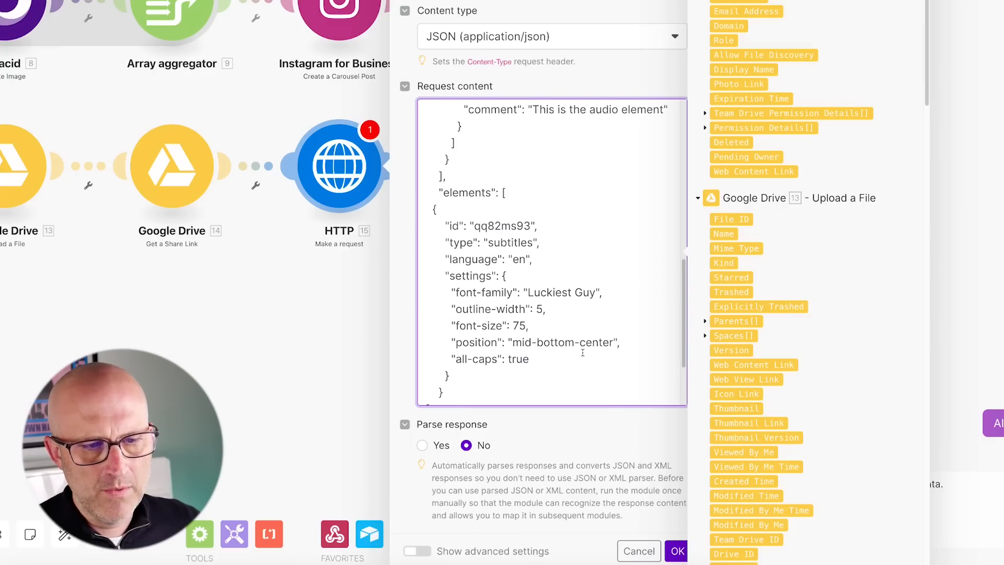
scroll(584, 353, "up", 8)
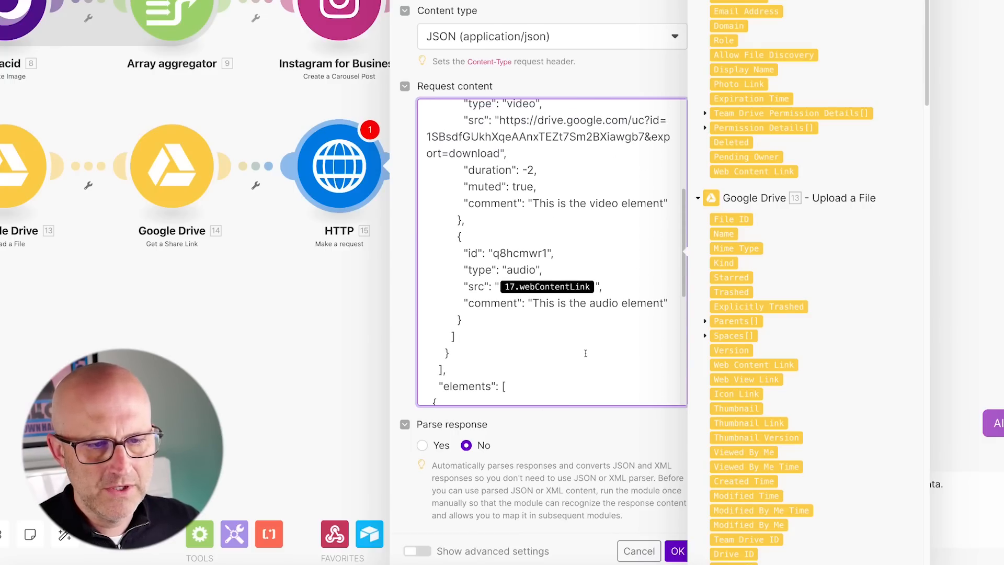
scroll(588, 355, "up", 2)
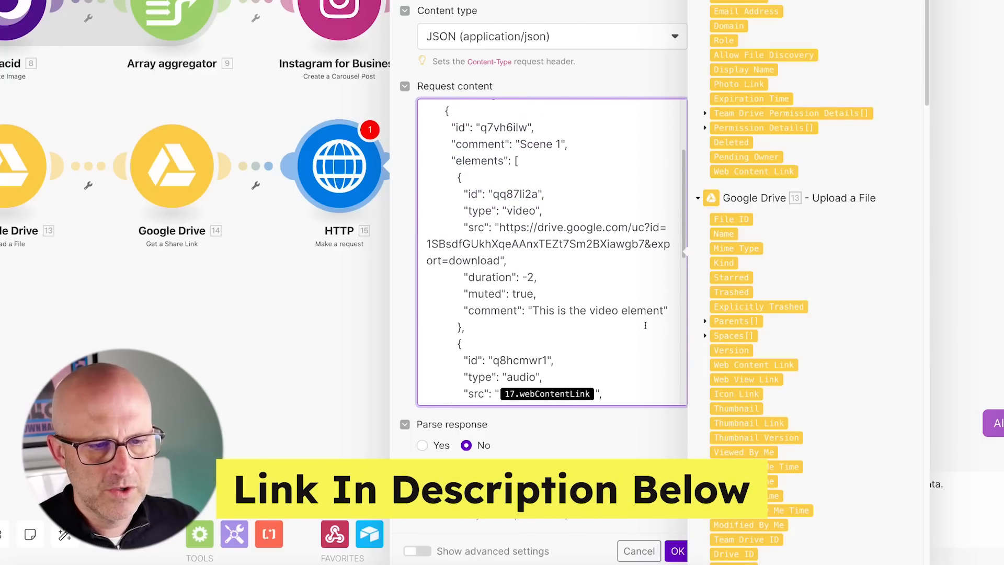
scroll(606, 323, "up", 6)
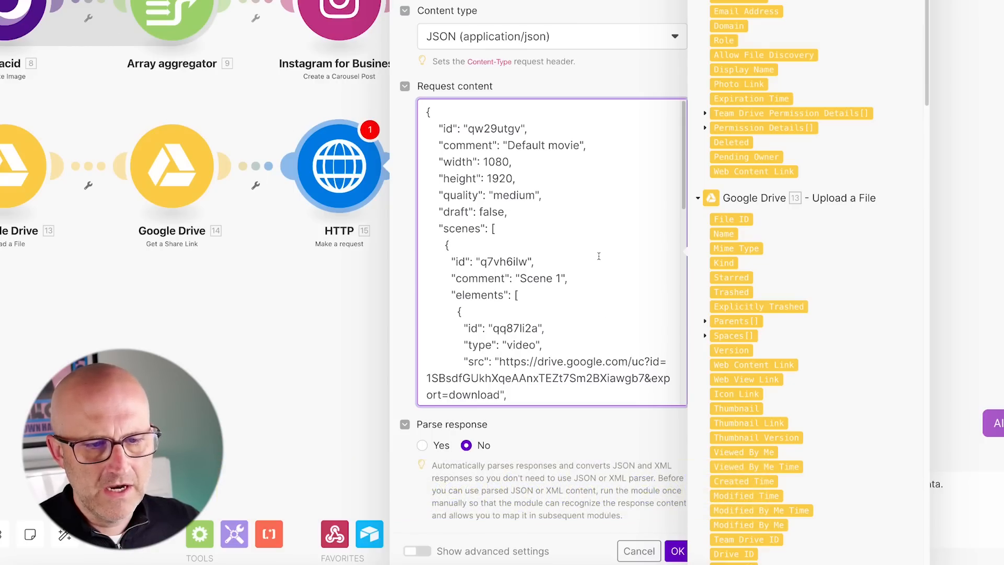
scroll(591, 253, "down", 7)
scroll(590, 250, "down", 9)
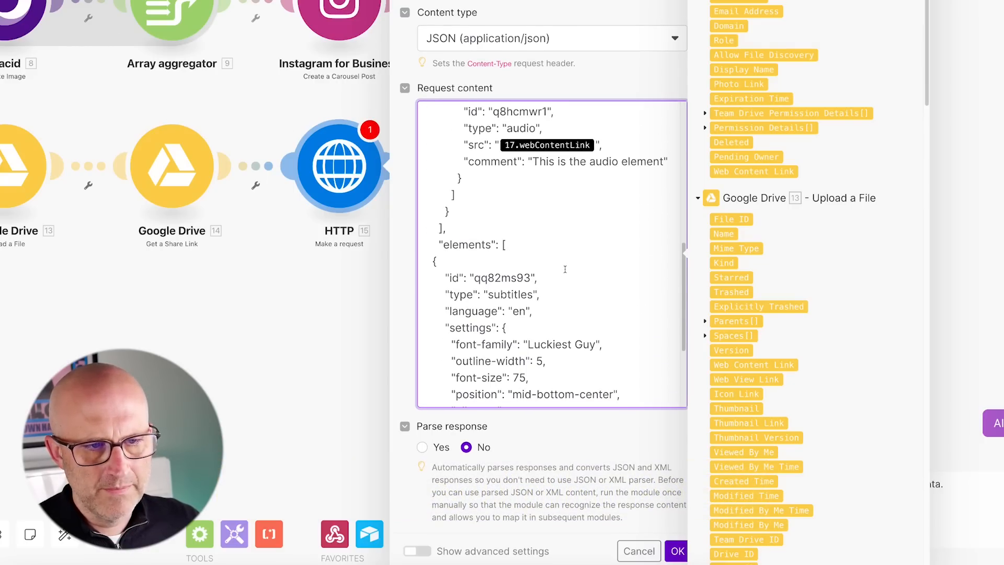
scroll(551, 229, "up", 8)
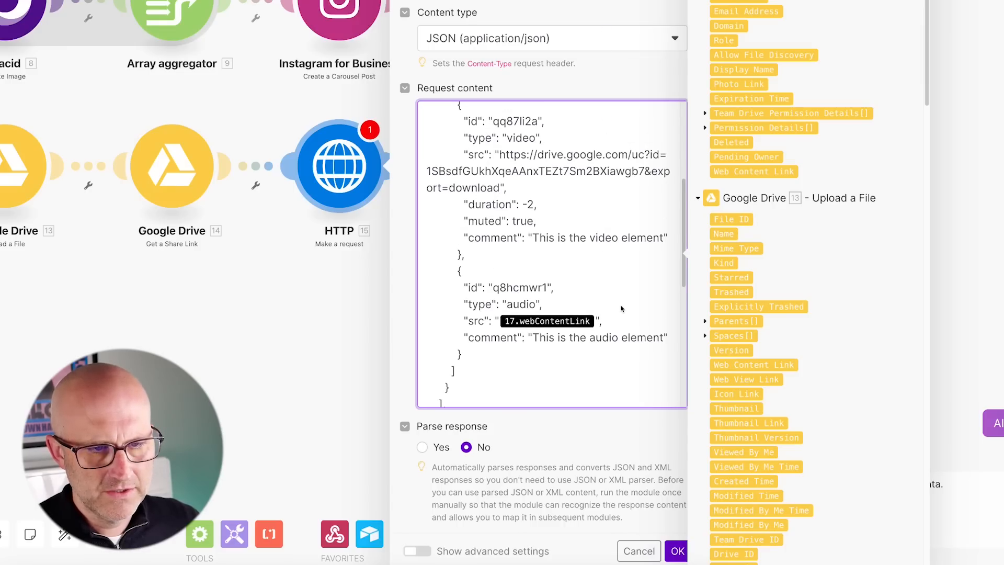
scroll(619, 292, "up", 2)
scroll(606, 189, "up", 10)
scroll(603, 274, "down", 9)
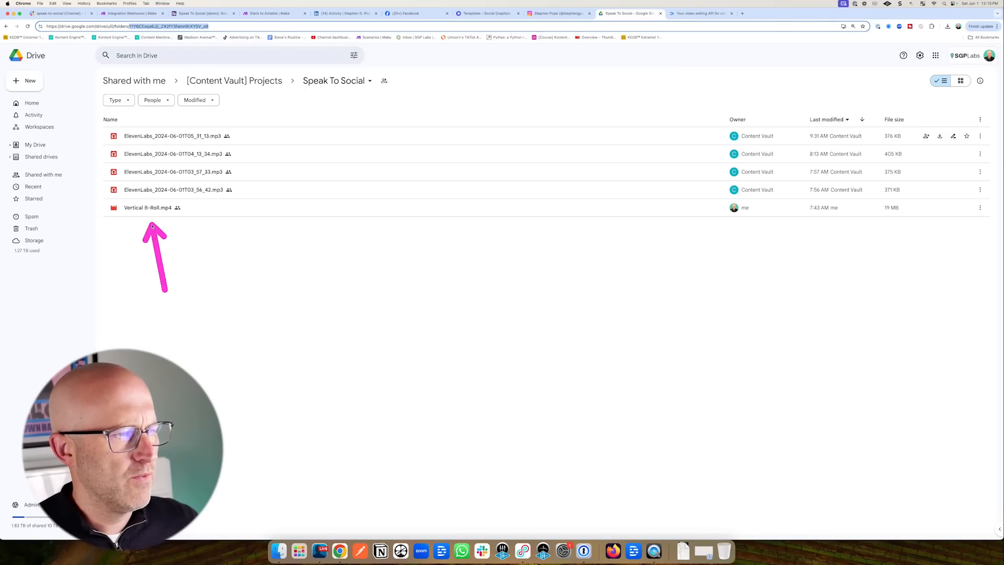
Preview and play Vertical B-Roll.mp4.
double_click(139, 209)
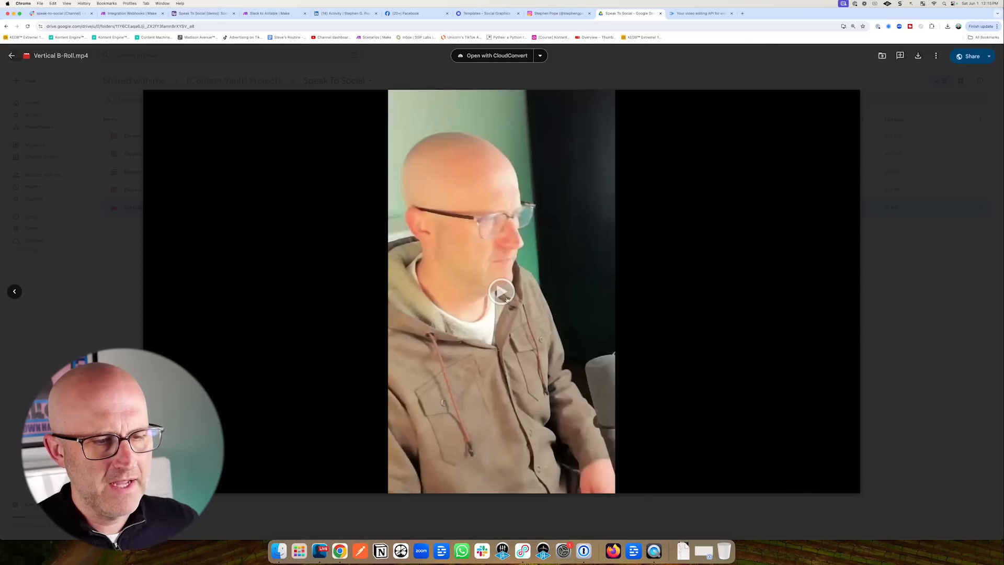
left_click(502, 293)
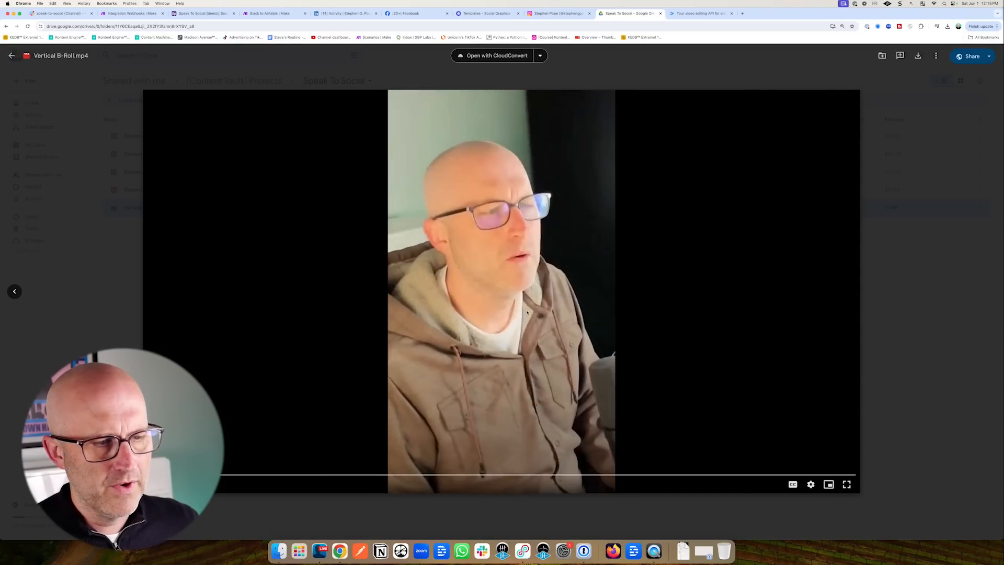
key("Escape")
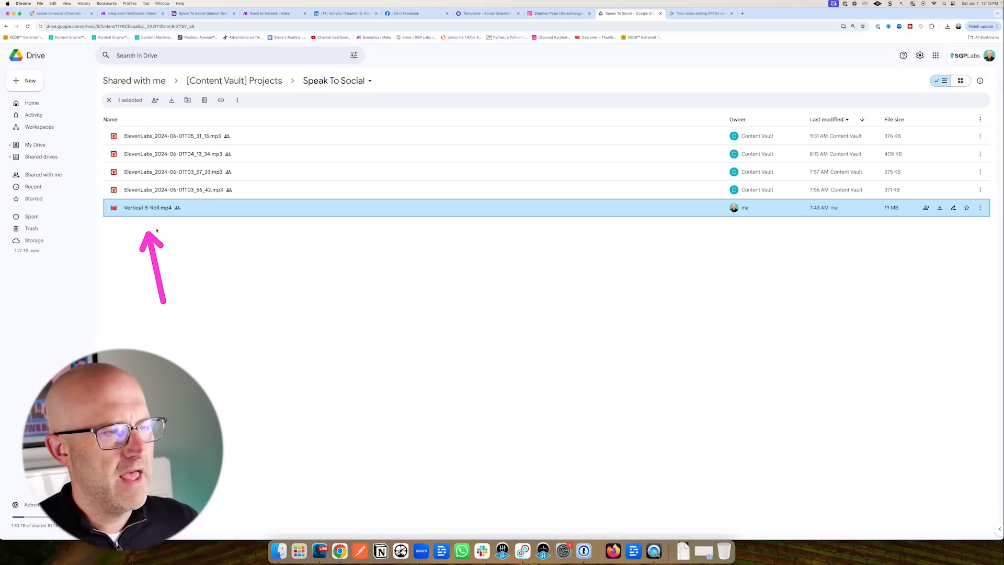
Copy Vertical B-Roll.mp4's share link, viewable by anyone with the link.
right_click(163, 210)
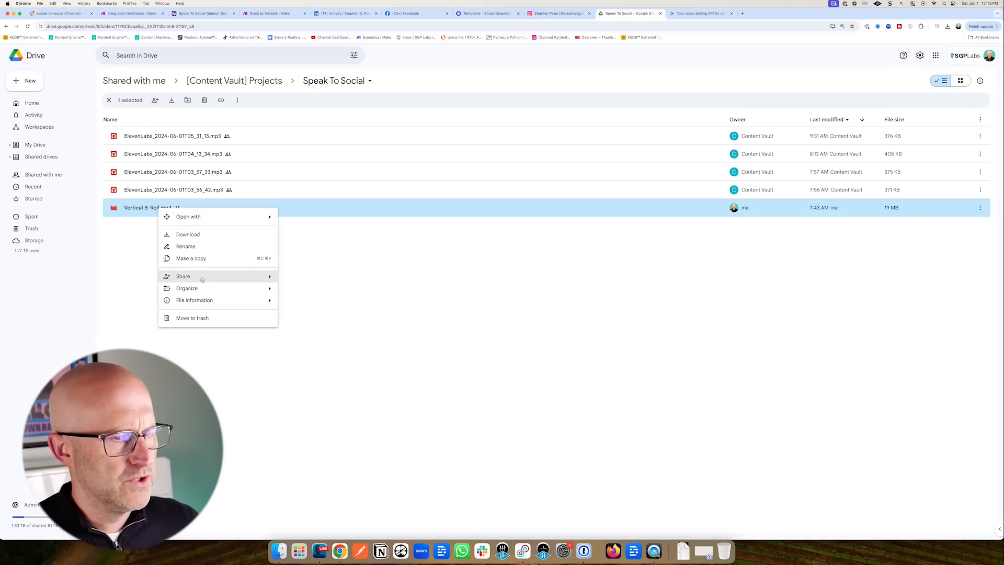
mouse_move(201, 279)
left_click(304, 280)
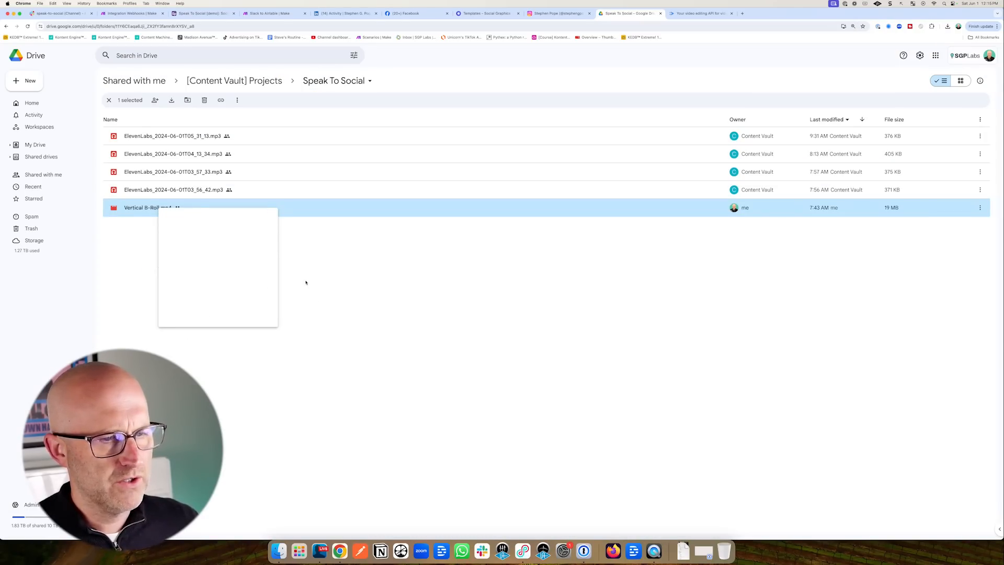
left_click_drag(536, 238, 490, 292)
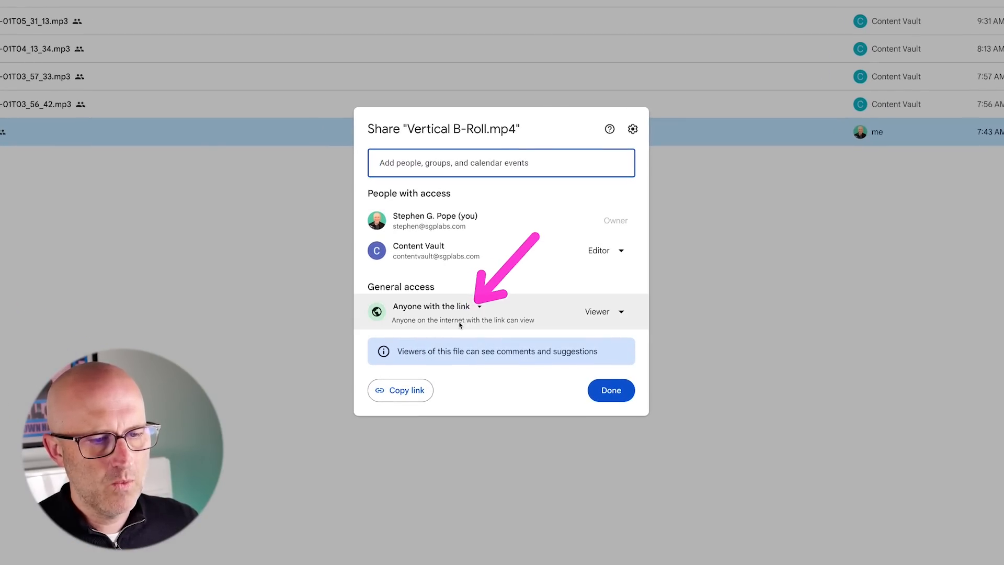
left_click(415, 391)
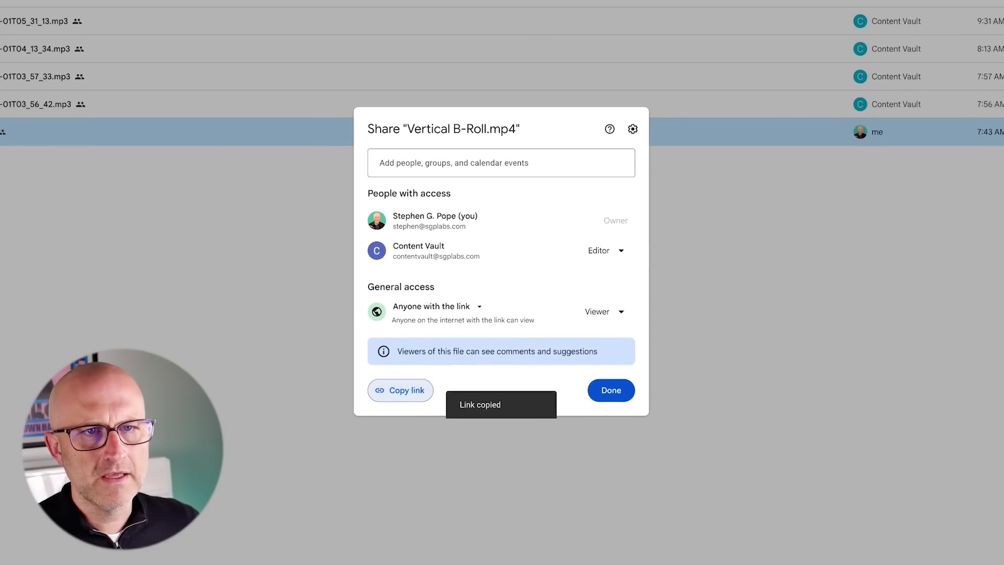
Open the copied share link in a new browser tab.
key("ctrl+t")
key("ctrl+v")
key("Return")
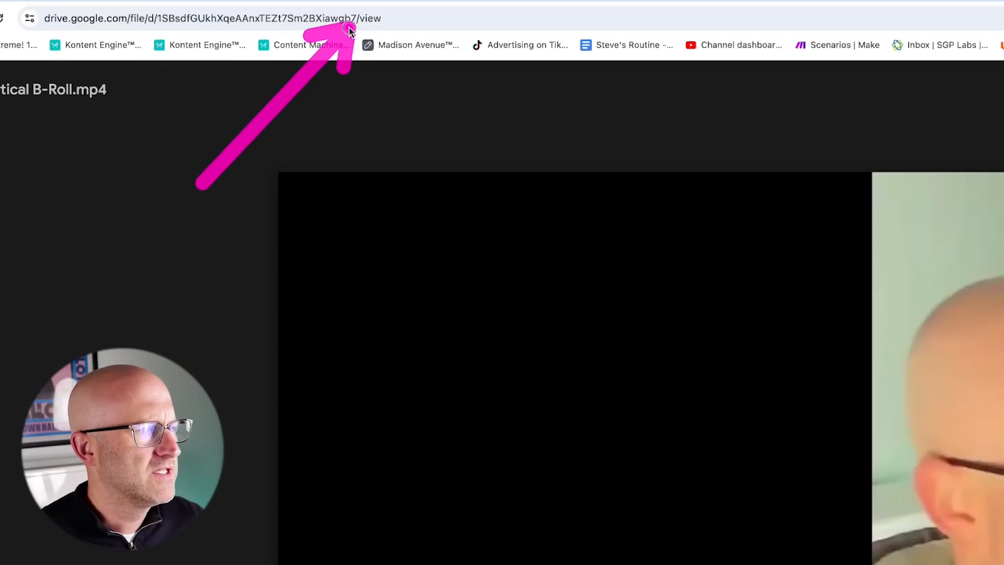
Compare the Drive link's file ID with the video src in the JSON body.
left_click_drag(159, 14, 202, 18)
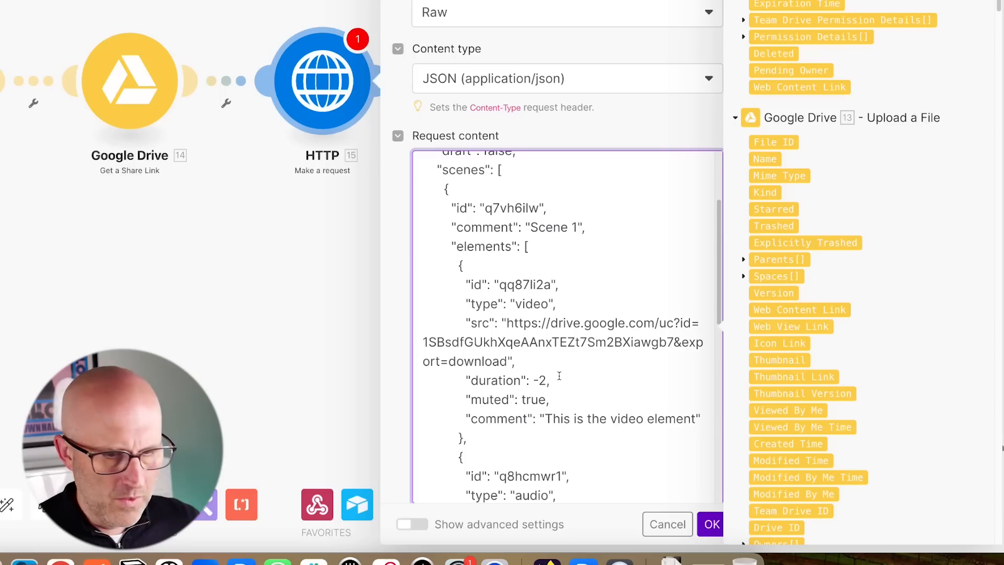
mouse_move(463, 449)
left_mouse_down()
mouse_move(421, 357)
mouse_move(421, 370)
mouse_move(597, 333)
mouse_move(661, 360)
mouse_move(671, 332)
mouse_move(664, 374)
mouse_move(667, 348)
mouse_move(420, 346)
left_mouse_up()
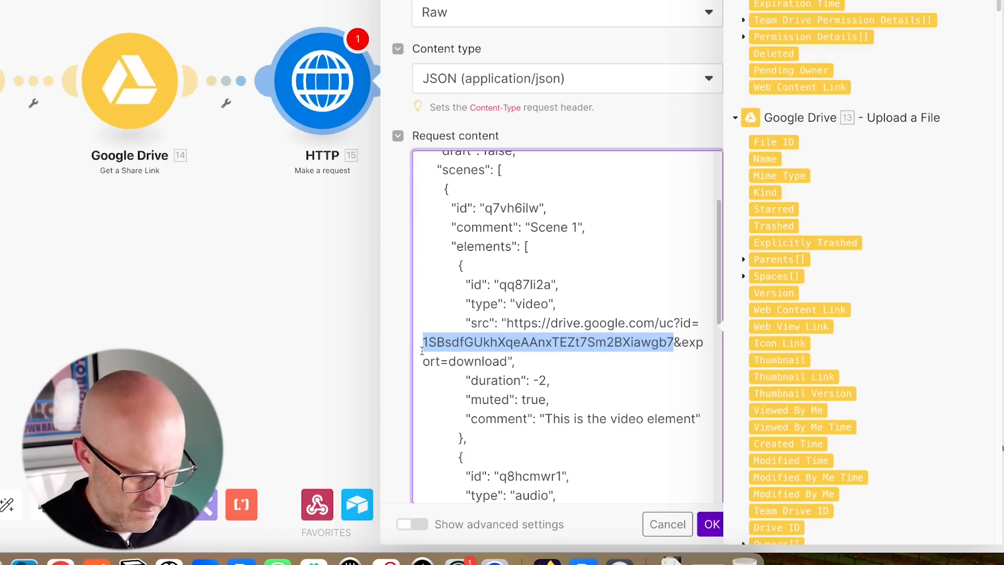
key("Right")
scroll(528, 335, "down", 3)
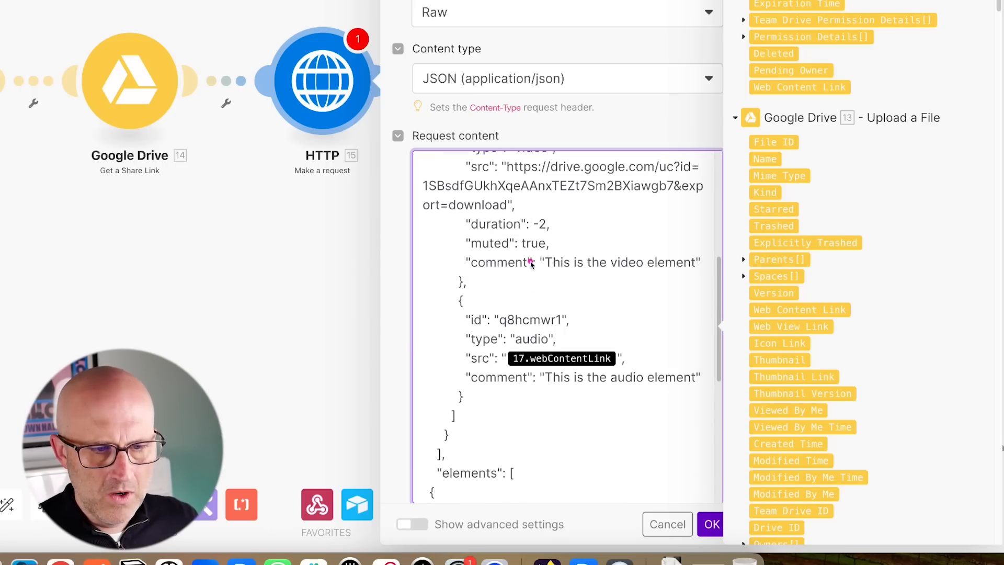
mouse_move(489, 238)
left_mouse_down()
mouse_move(515, 297)
mouse_move(484, 337)
left_mouse_up()
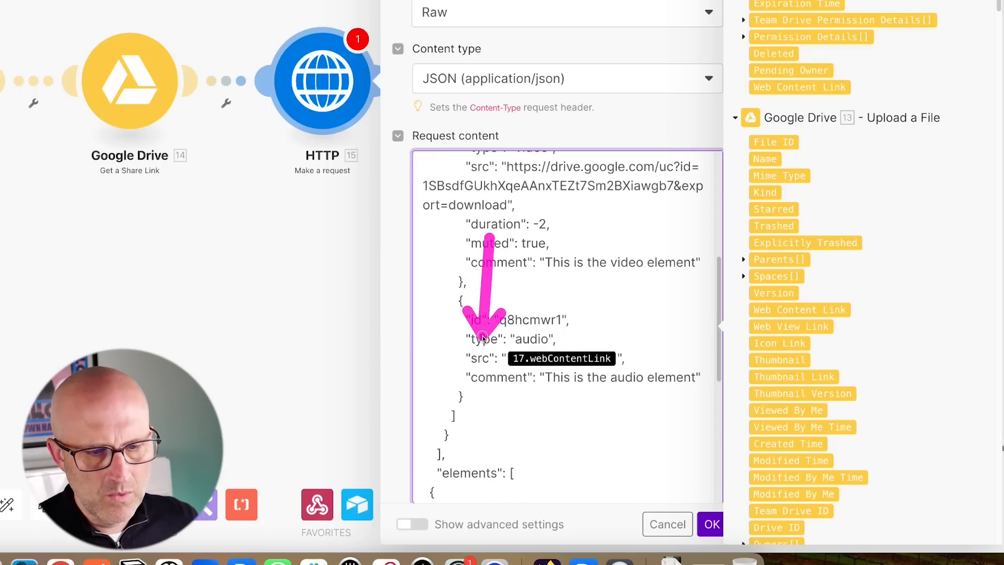
left_click_drag(177, 310, 169, 210)
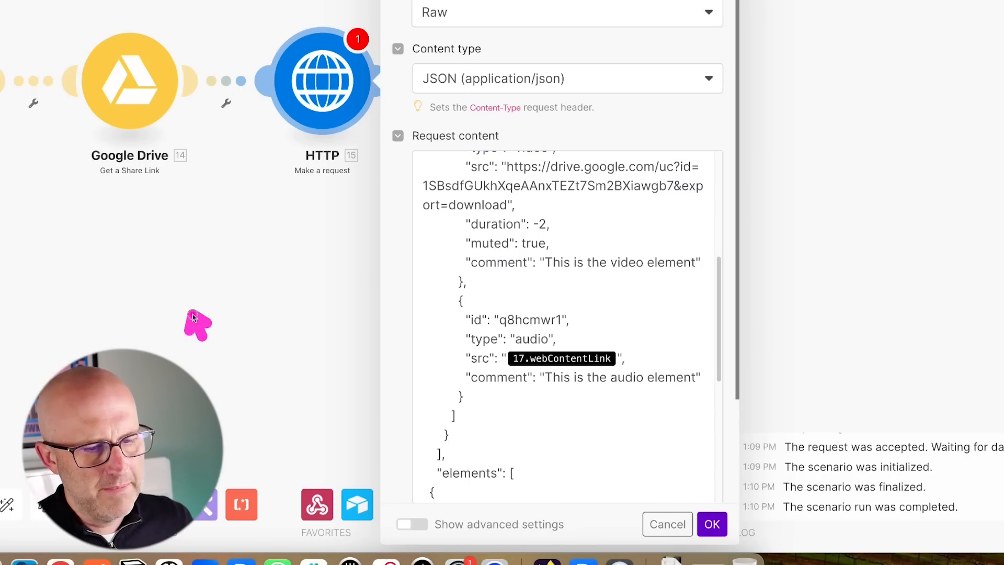
Replace the audio src with the share link's Web Content Link.
left_click(618, 360)
key("BackSpace")
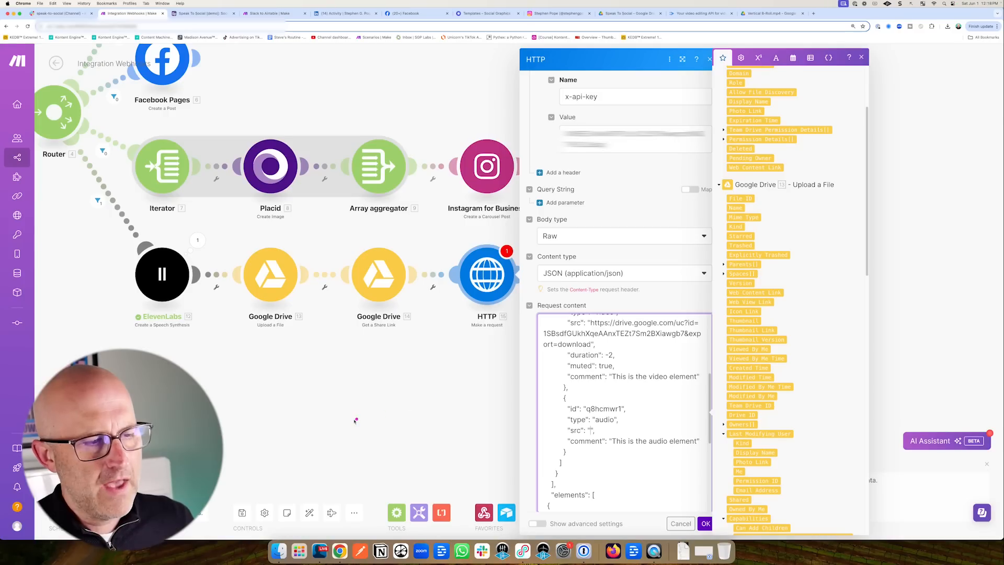
mouse_move(342, 420)
left_mouse_down()
mouse_move(203, 342)
mouse_move(290, 338)
mouse_move(372, 354)
left_mouse_up()
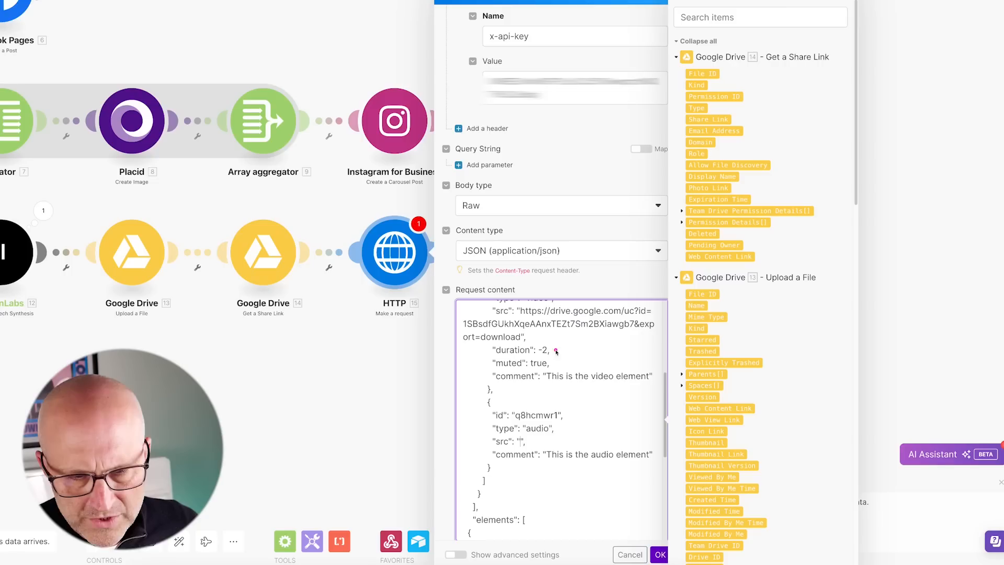
left_click_drag(620, 369, 728, 451)
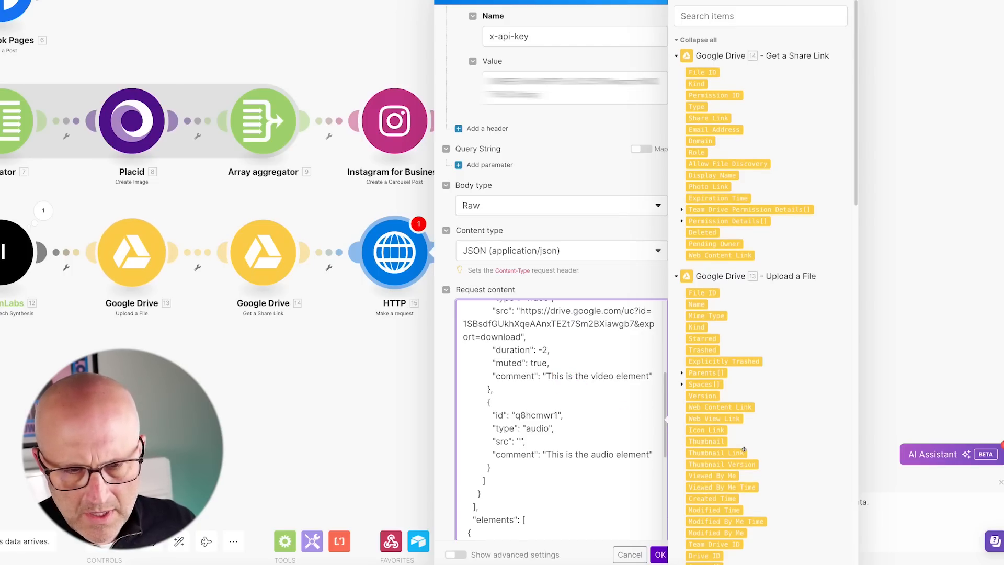
scroll(745, 449, "down", 2)
scroll(744, 449, "up", 2)
left_click_drag(607, 134, 679, 43)
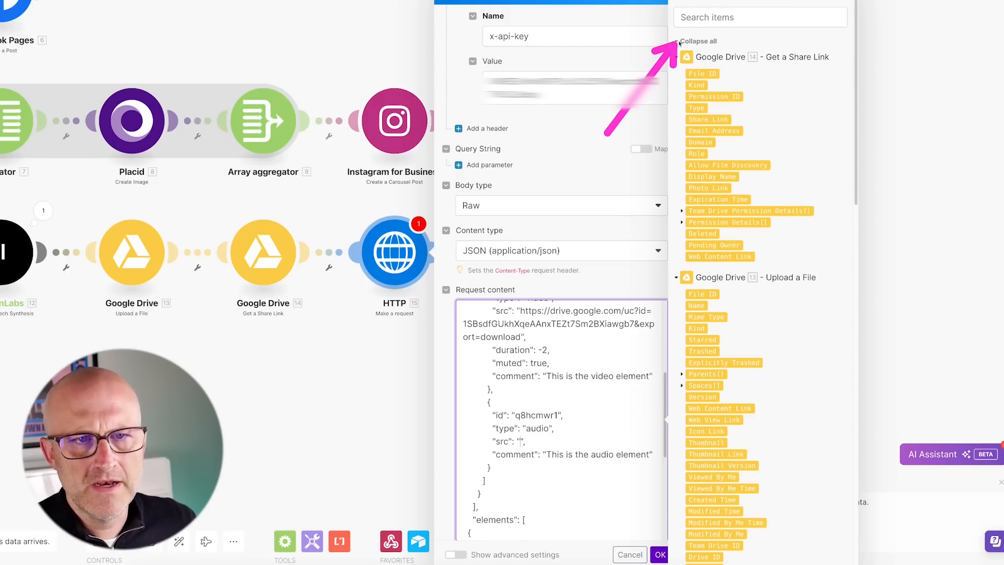
type("Web Conten")
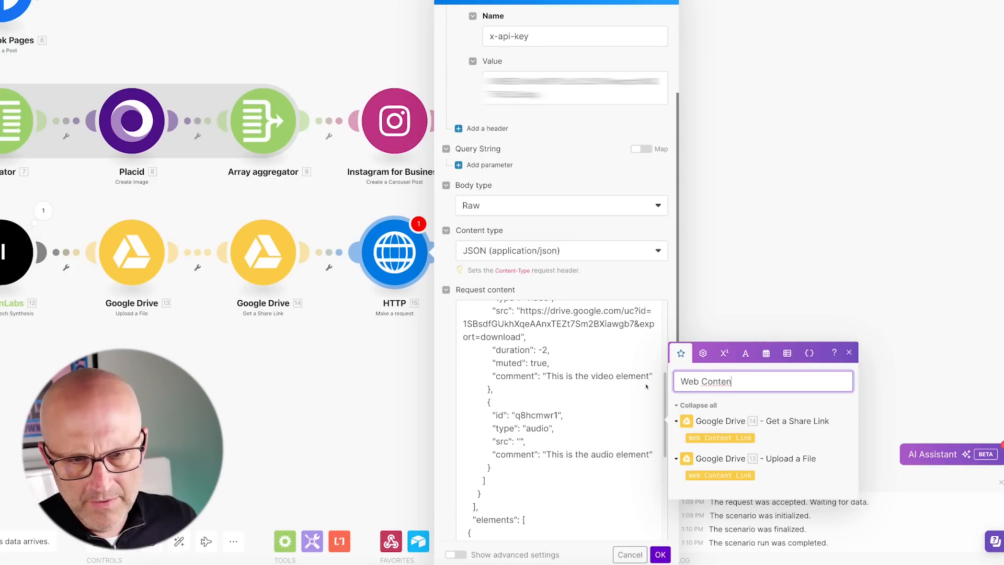
left_click(718, 438)
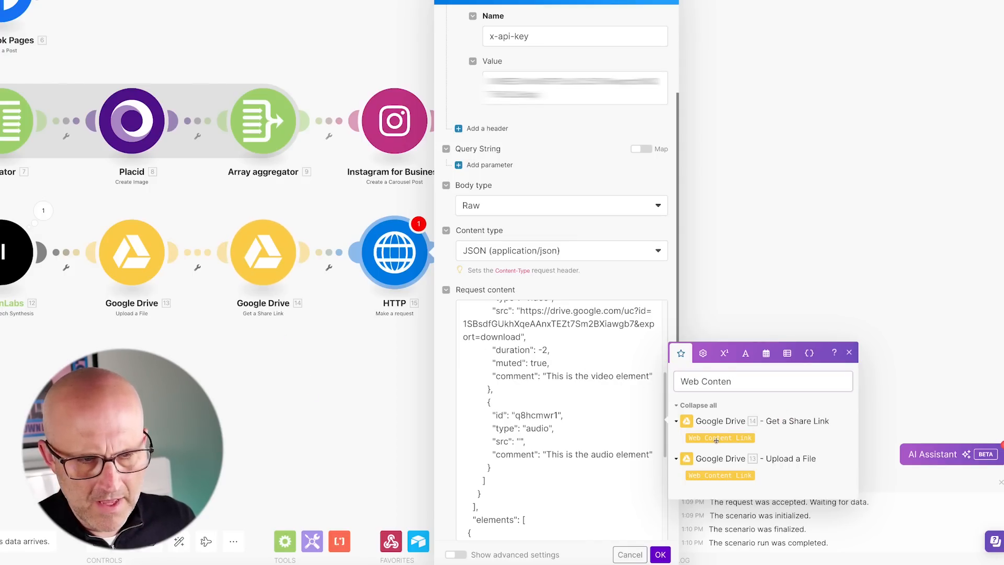
mouse_move(600, 350)
left_mouse_down()
mouse_move(627, 335)
mouse_move(524, 285)
left_mouse_up()
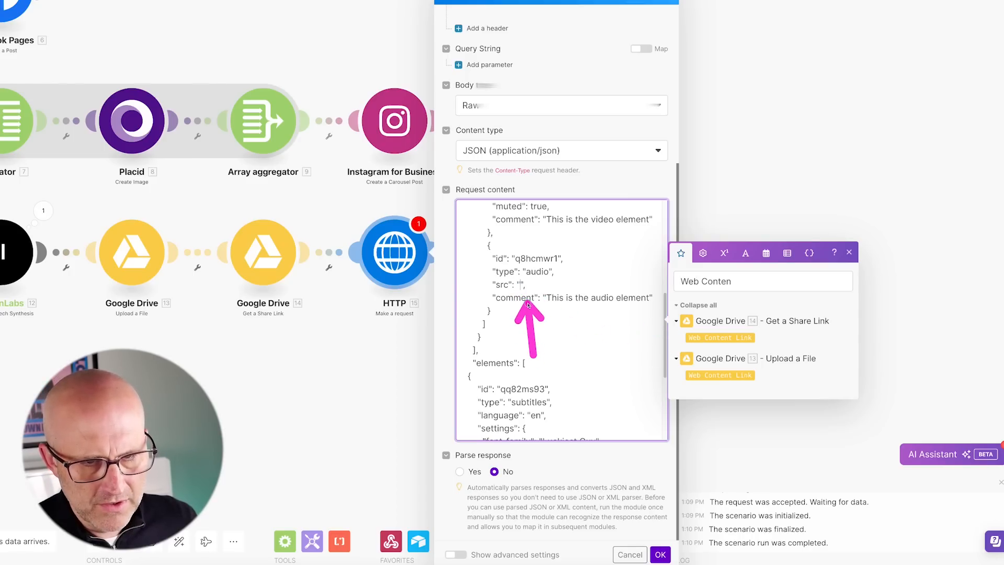
left_click(693, 337)
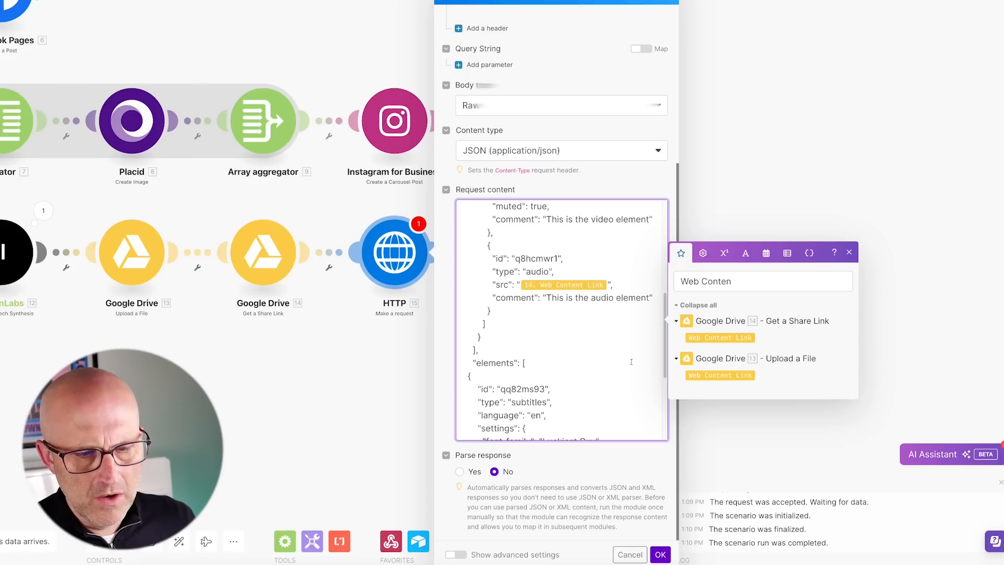
Set Parse response to Yes and save the HTTP request.
scroll(626, 439, "down", 1)
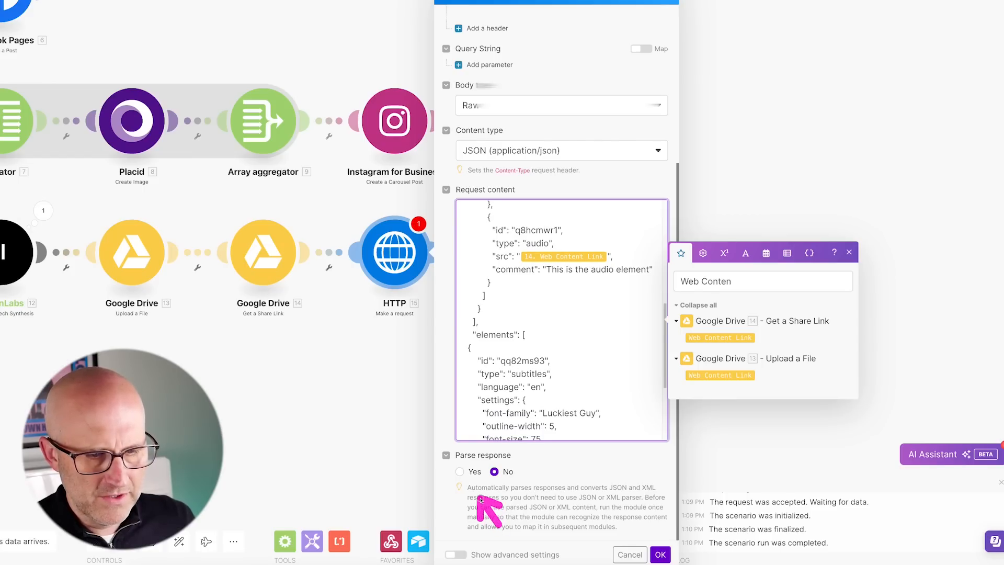
left_click(460, 473)
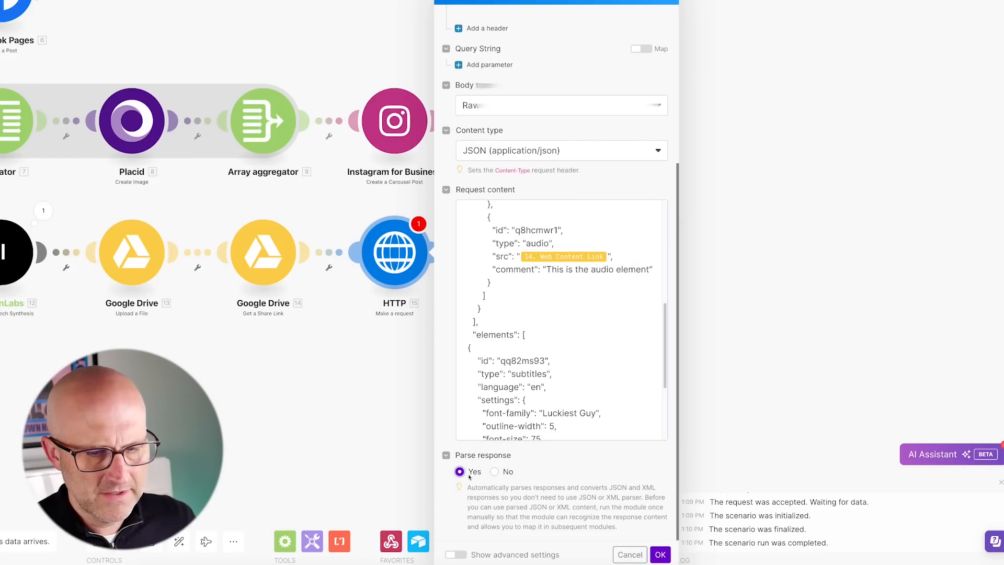
left_click(660, 554)
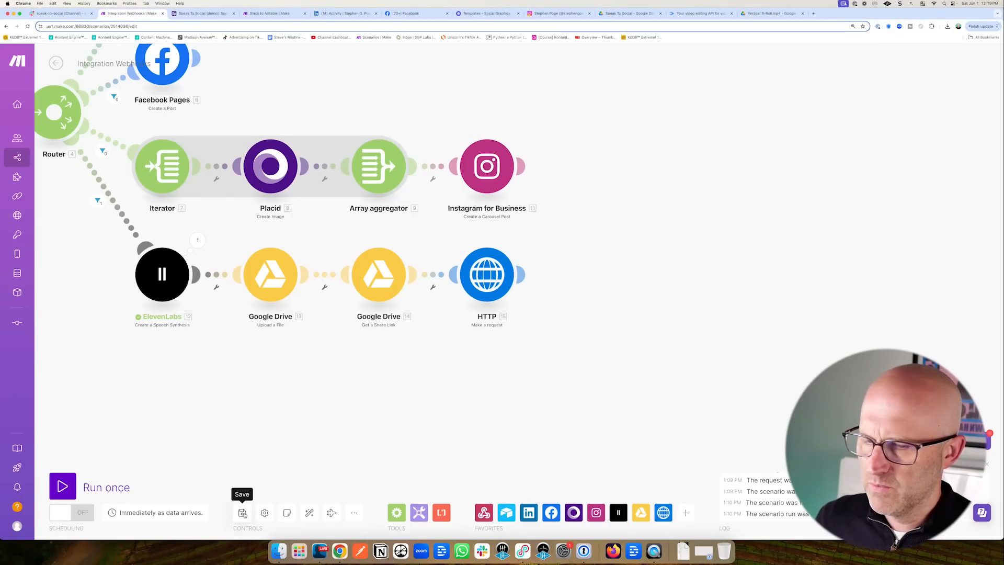
Run the scenario once and fire the webhook by testing Airtable's script step.
scroll(565, 426, "down", 3)
left_click_drag(565, 426, 540, 424)
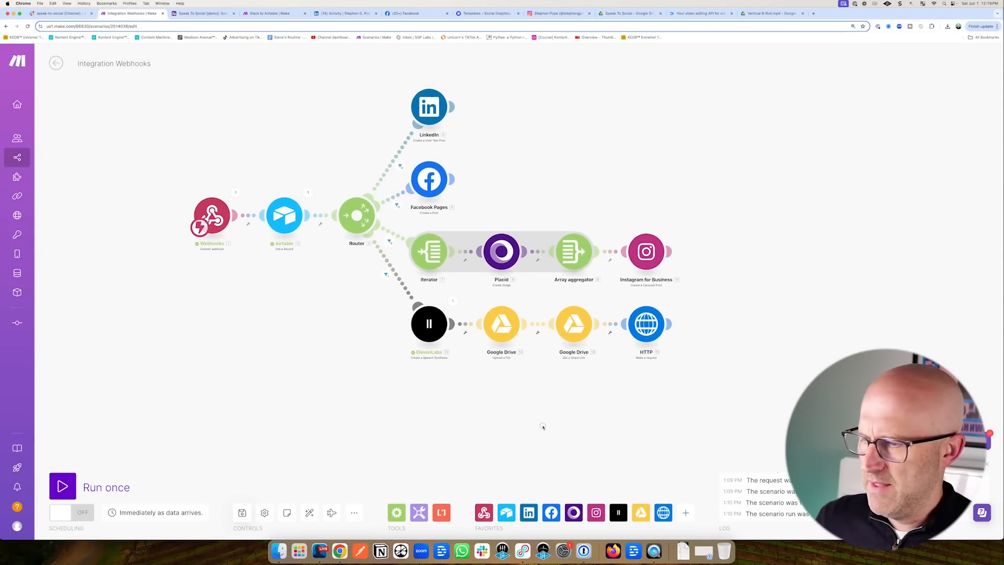
left_click(62, 487)
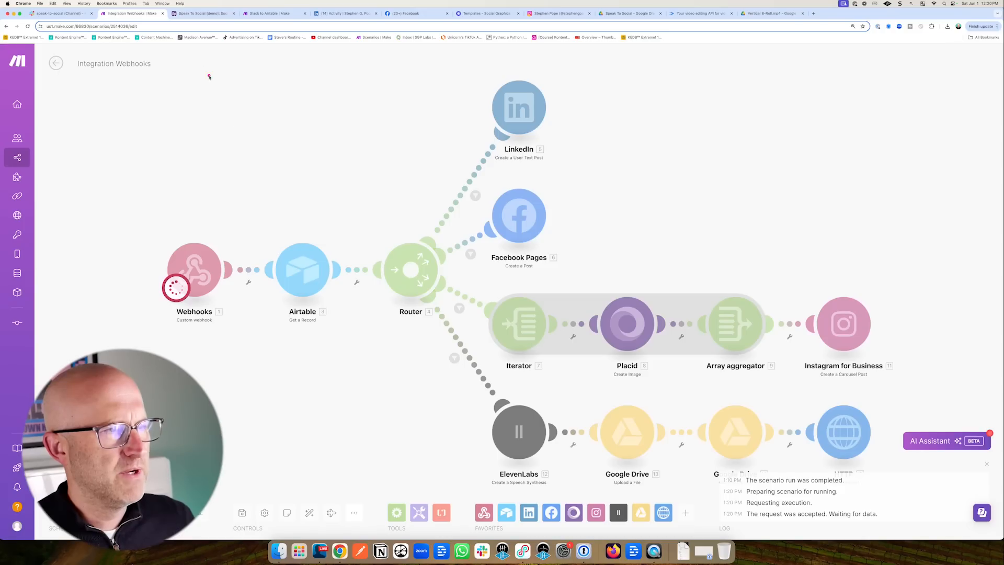
left_click(204, 14)
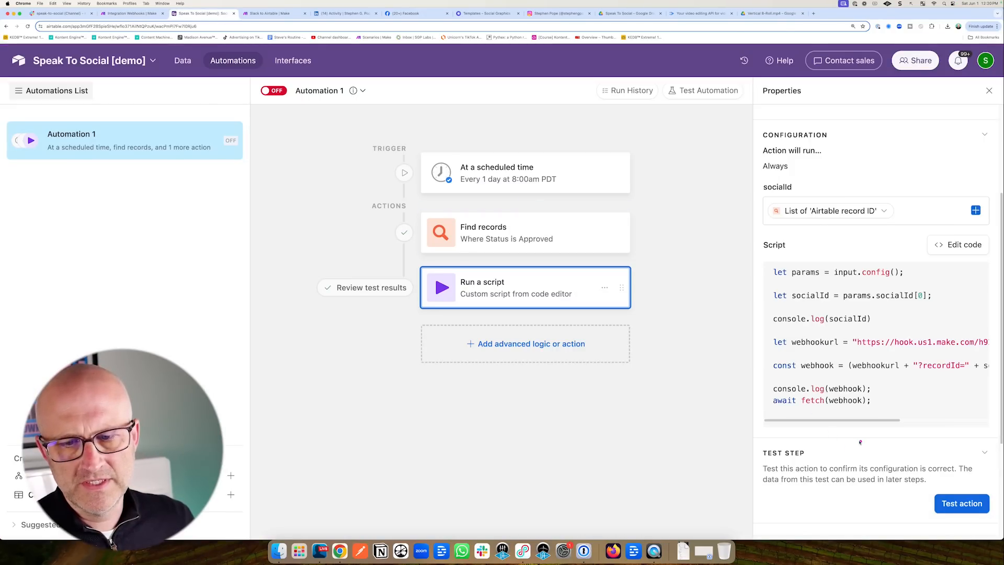
left_click(961, 504)
key("ctrl+shift+Tab")
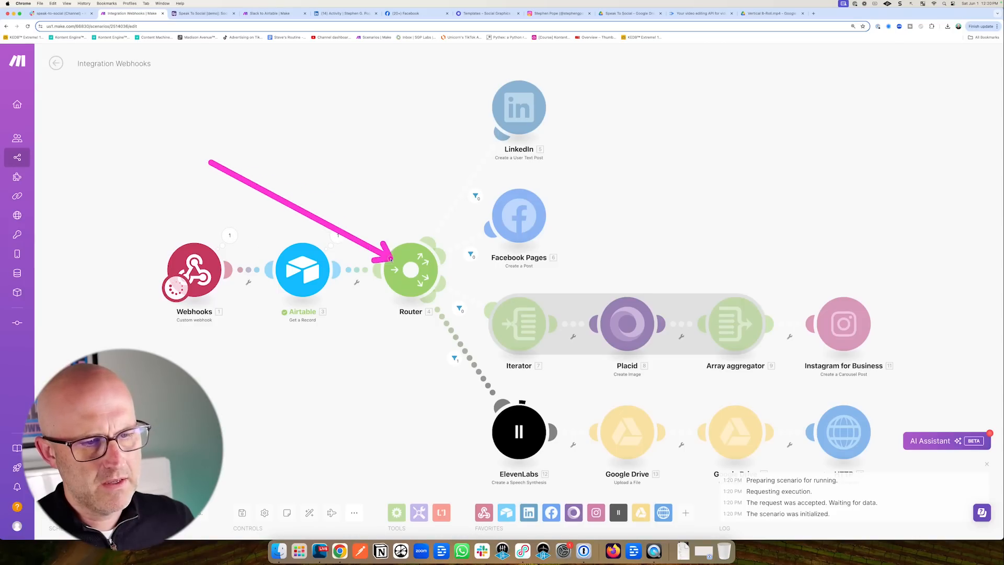
Check that the HTTP render request's output shows status code 200.
scroll(463, 402, "down", 5)
scroll(463, 402, "right", 6)
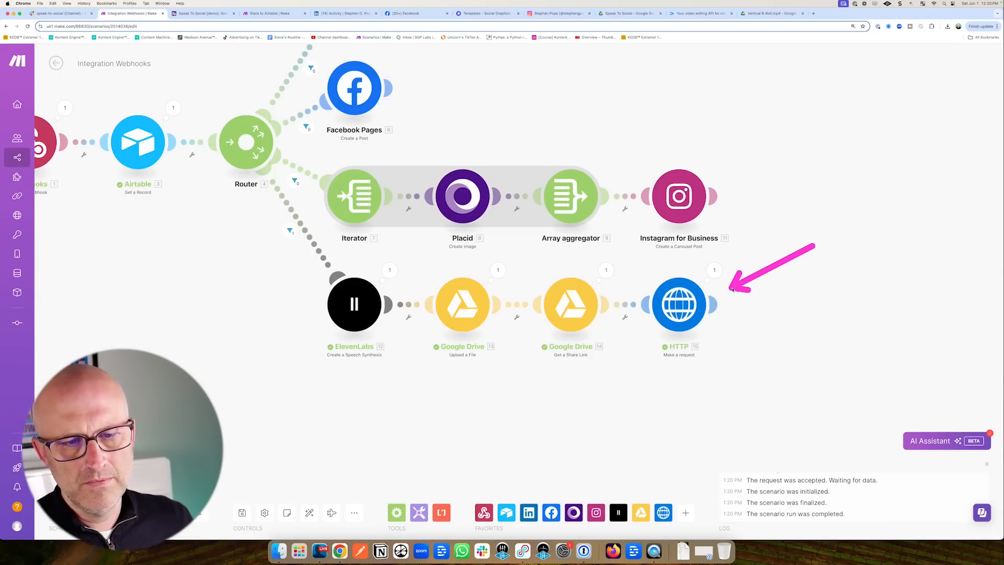
left_click(715, 270)
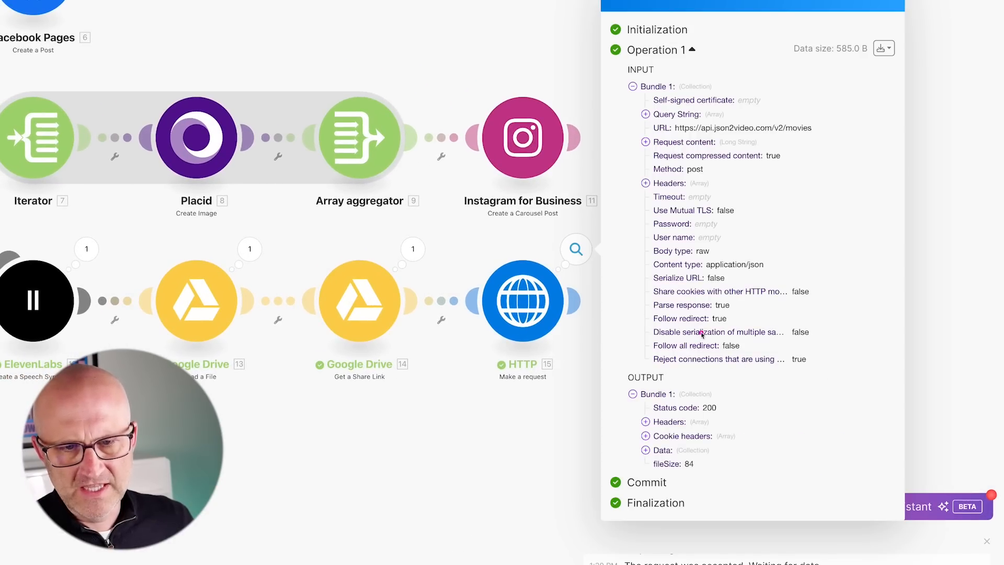
mouse_move(702, 333)
left_mouse_down()
mouse_move(700, 388)
mouse_move(710, 394)
left_mouse_up()
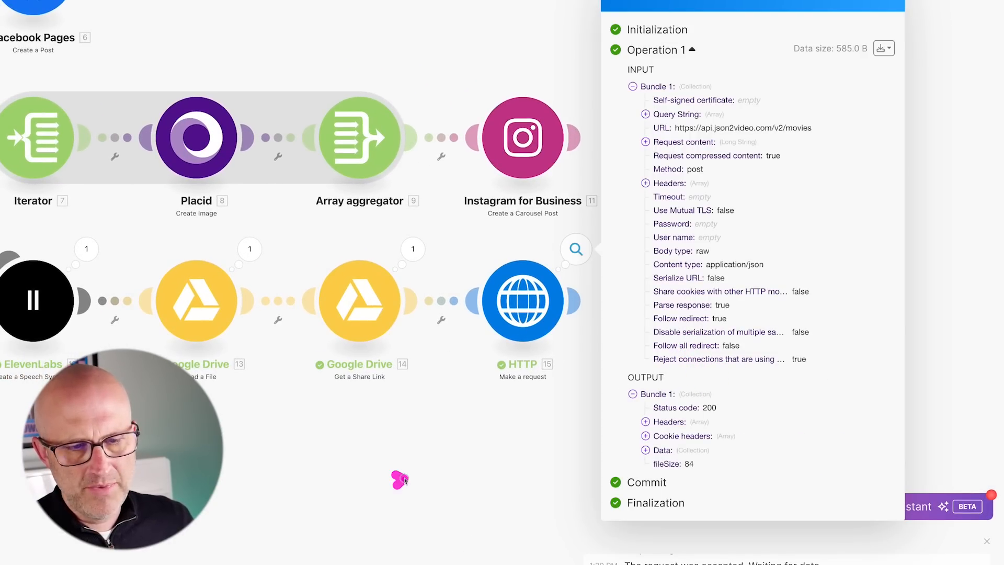
left_click_drag(400, 479, 482, 358)
mouse_move(438, 496)
left_mouse_down()
mouse_move(238, 418)
mouse_move(431, 415)
mouse_move(490, 361)
left_mouse_up()
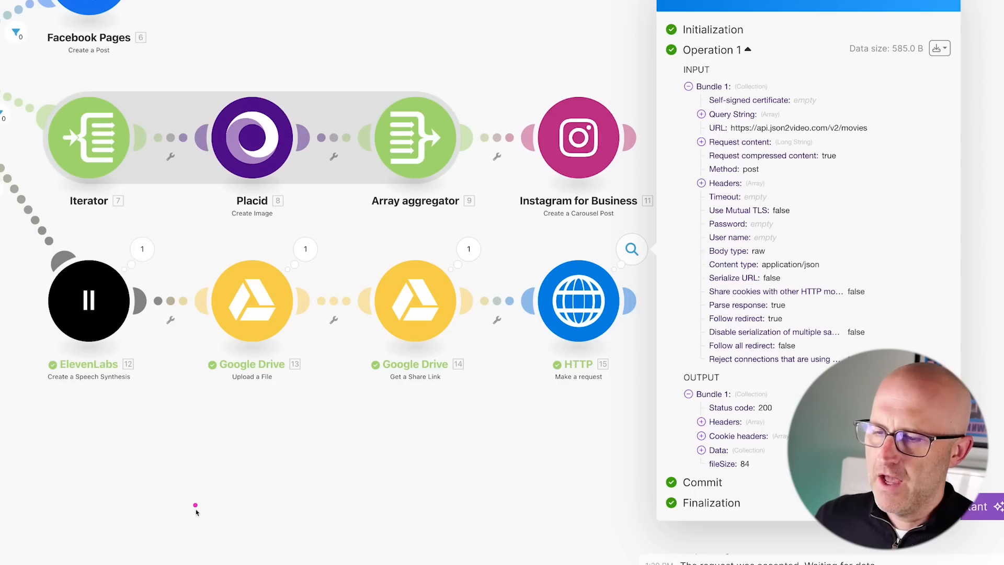
left_click_drag(196, 523, 103, 415)
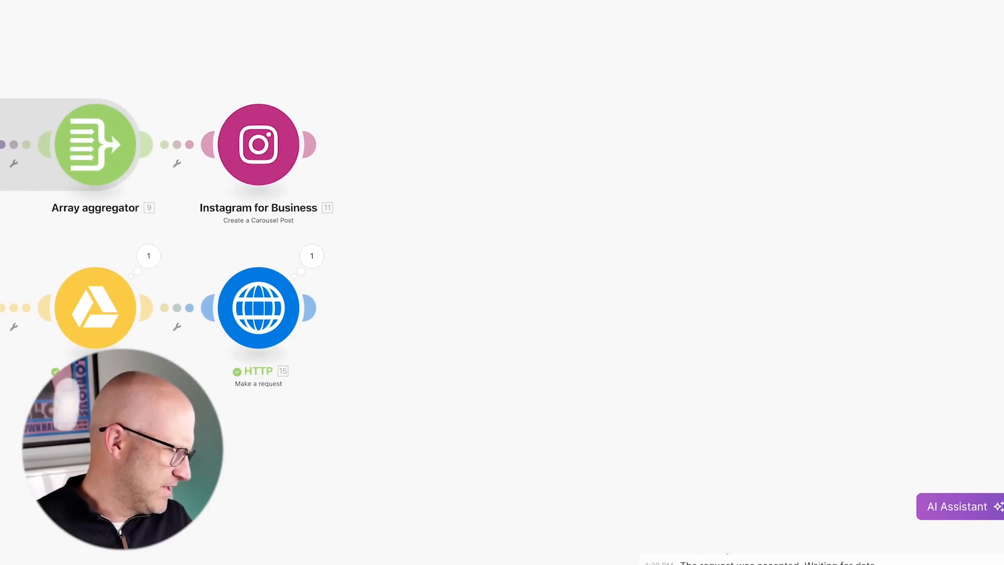
left_click_drag(434, 232, 348, 291)
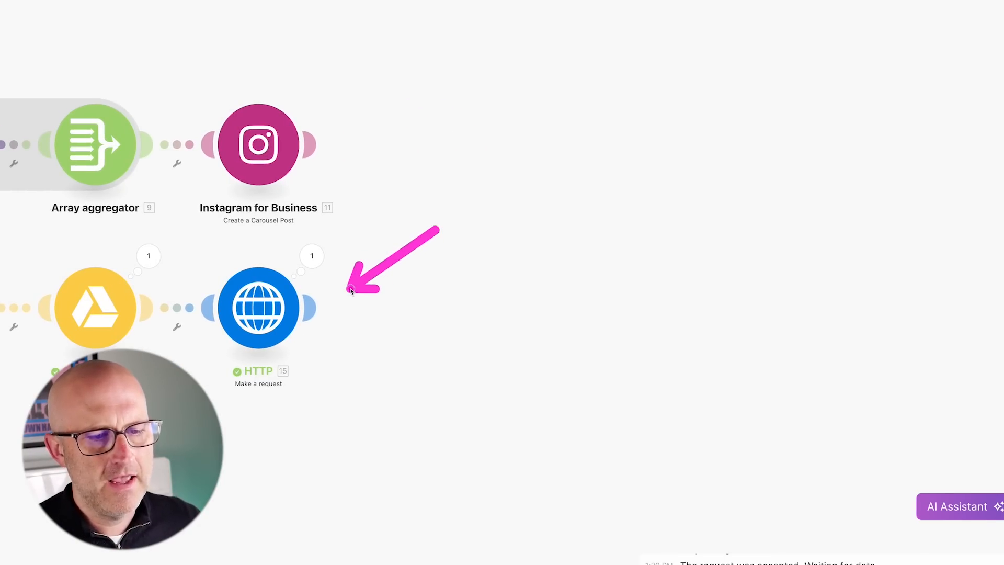
Add a Tools Sleep module after the HTTP request.
left_click(310, 307)
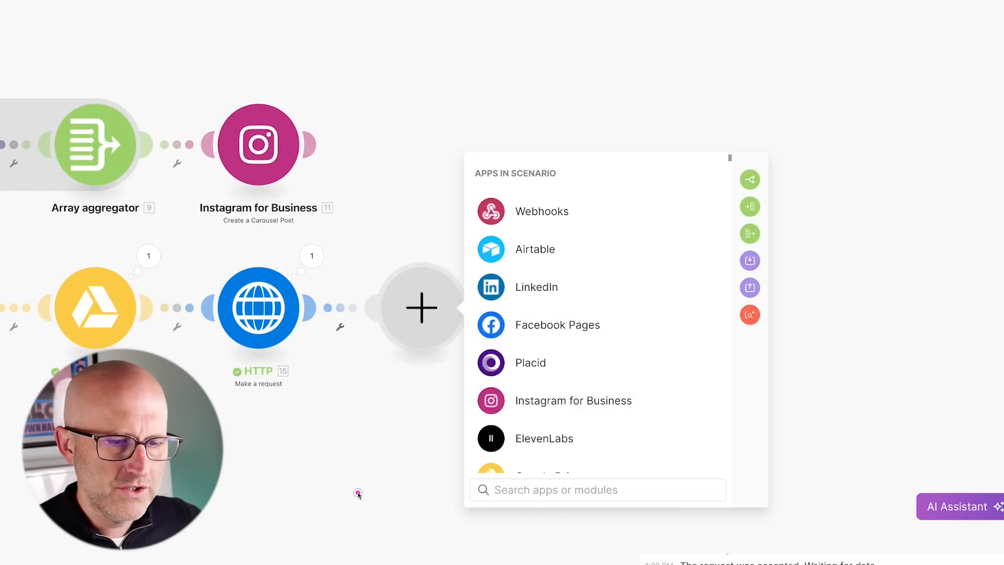
left_click_drag(359, 493, 303, 370)
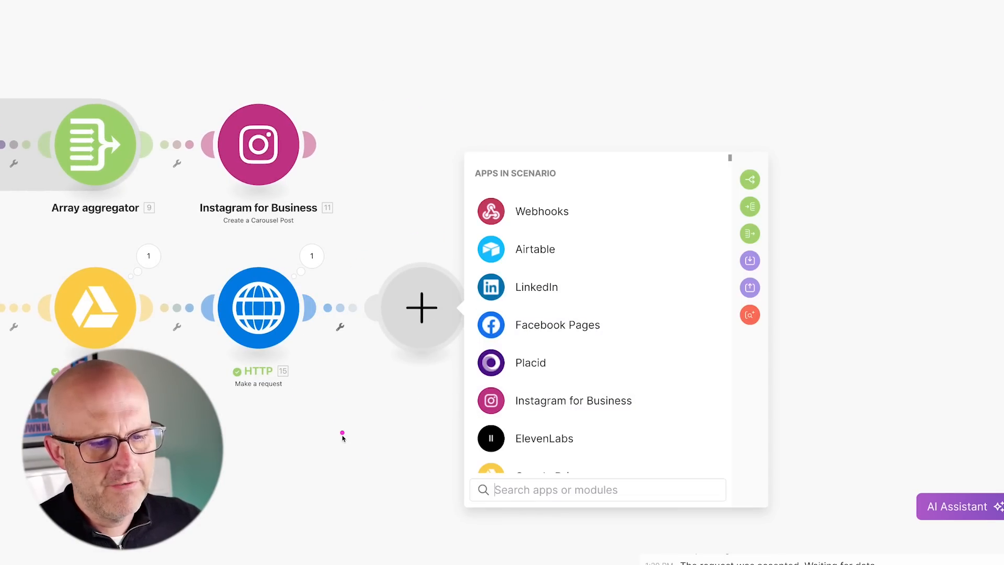
left_click_drag(345, 467, 310, 378)
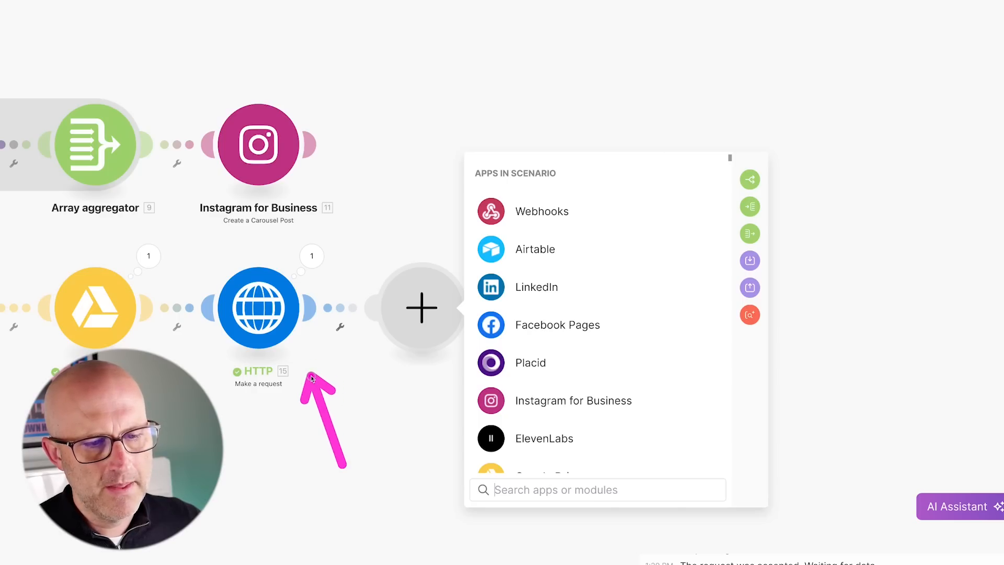
left_click_drag(367, 484, 400, 381)
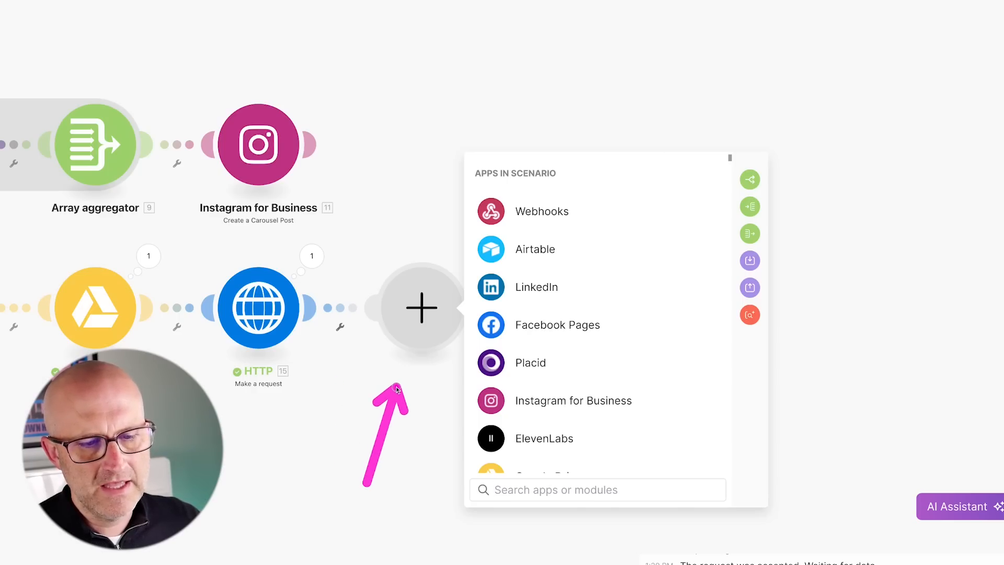
type("sleep")
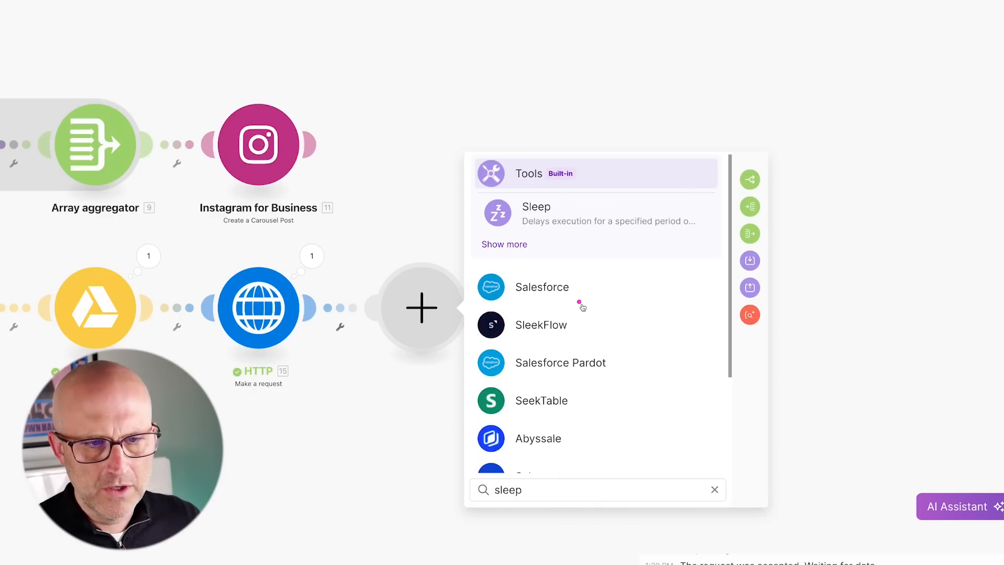
mouse_move(634, 329)
left_mouse_down()
mouse_move(565, 239)
mouse_move(538, 285)
left_mouse_up()
left_click(539, 211)
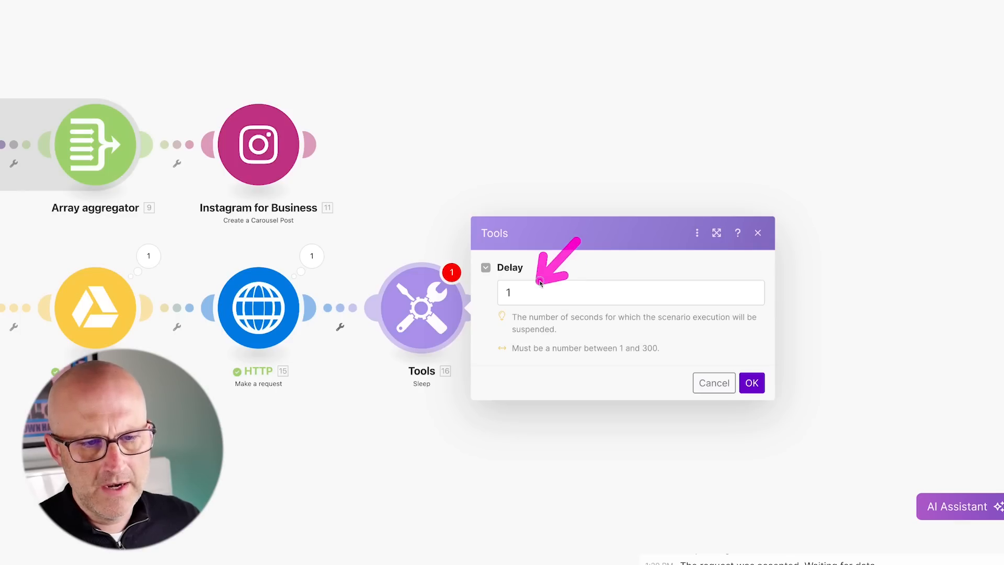
Set the Sleep delay to 90 seconds and confirm it.
left_click(512, 292)
type("90")
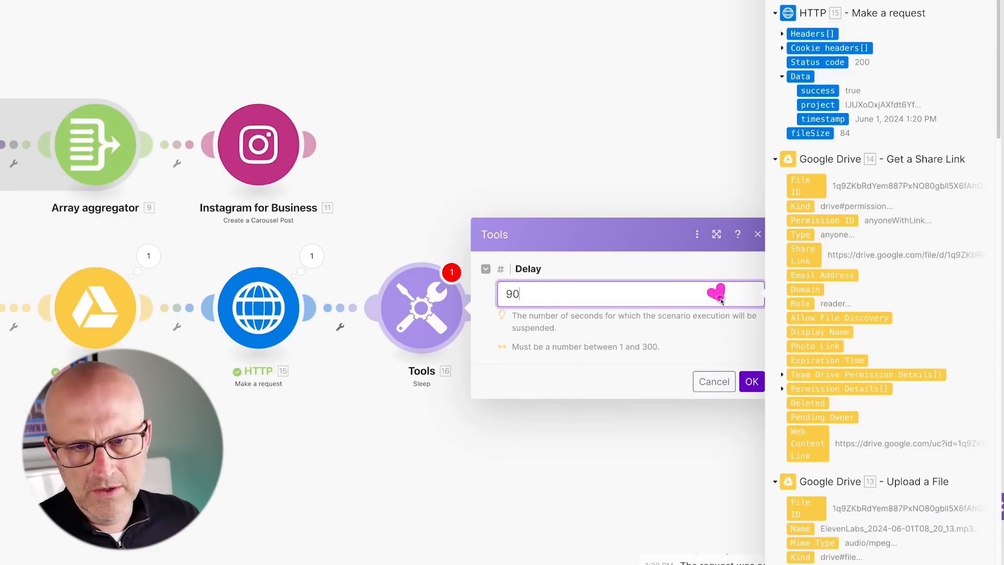
left_click_drag(721, 299, 747, 372)
left_click(751, 381)
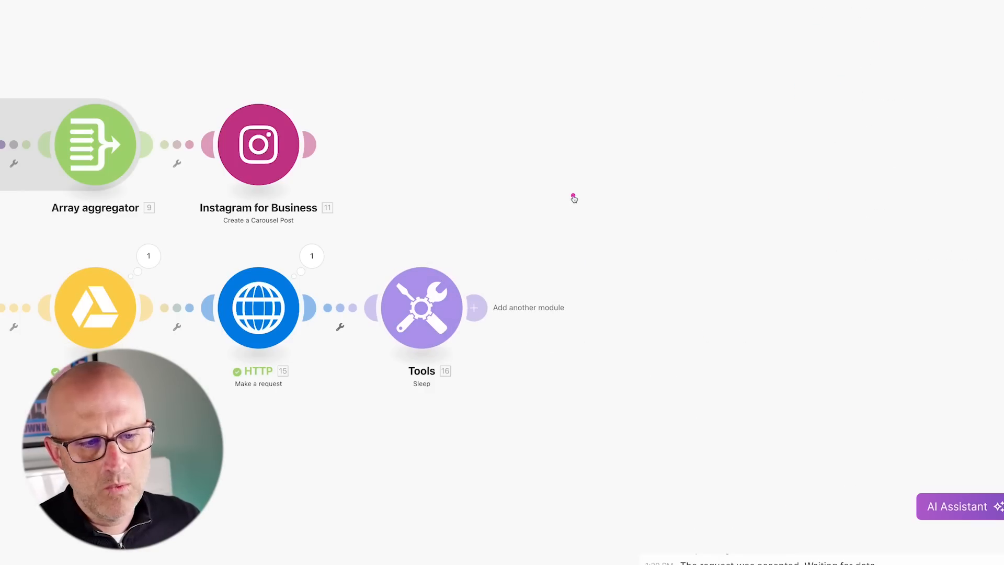
left_click_drag(580, 189, 504, 281)
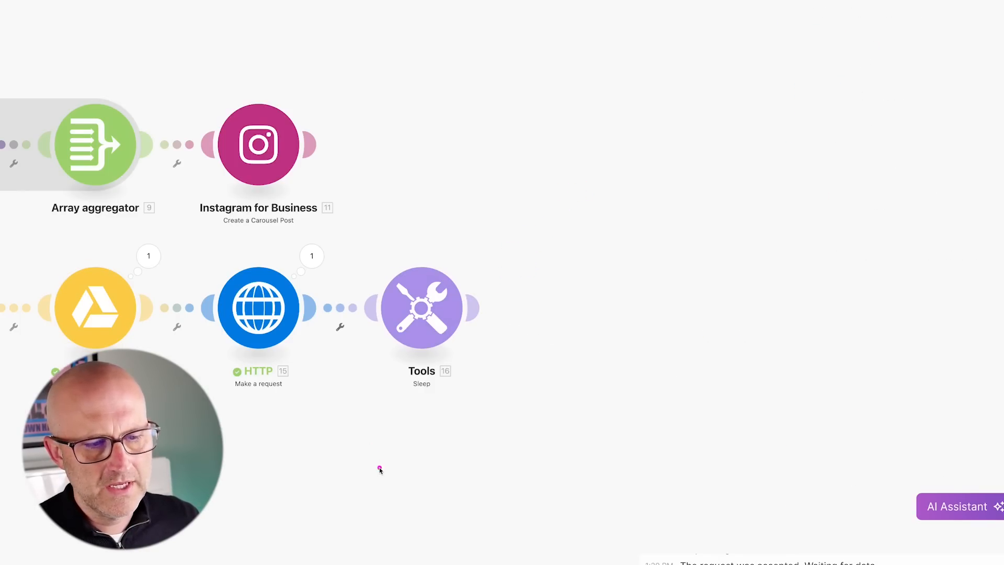
left_click_drag(381, 466, 313, 363)
left_click_drag(600, 158, 689, 264)
left_click_drag(568, 201, 521, 271)
left_click(475, 307)
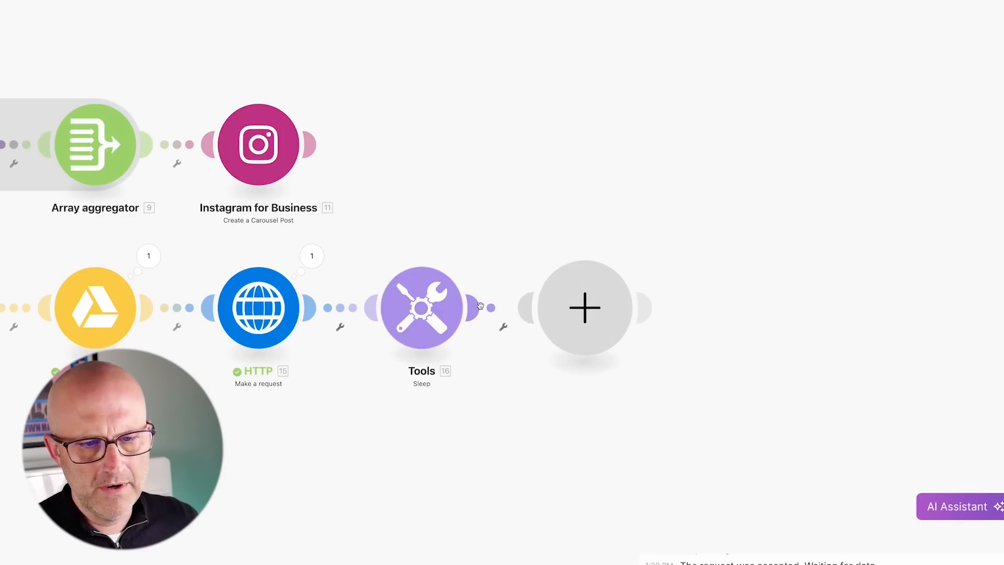
type("http")
left_click_drag(851, 193, 806, 234)
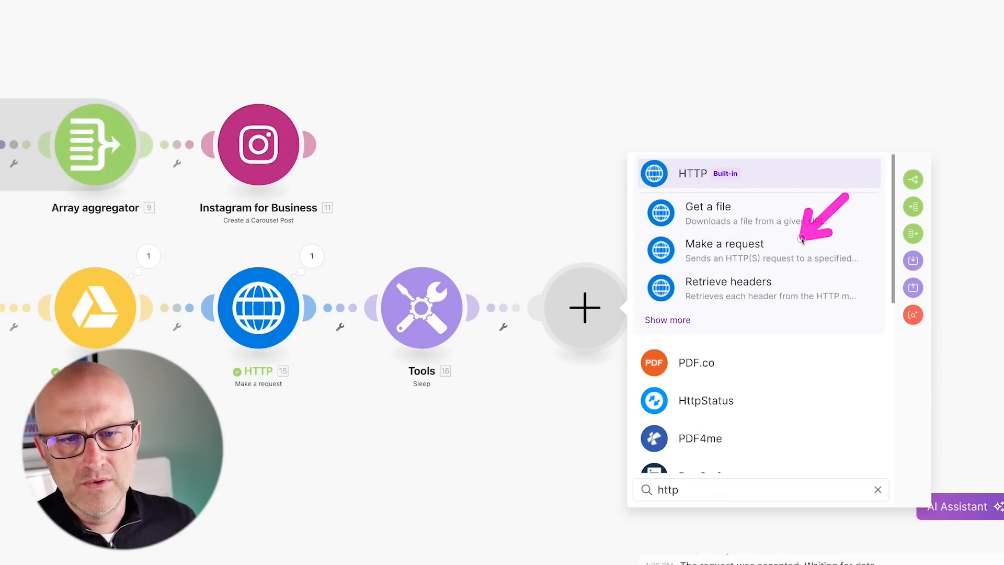
left_click(726, 248)
left_click_drag(735, 61, 706, 157)
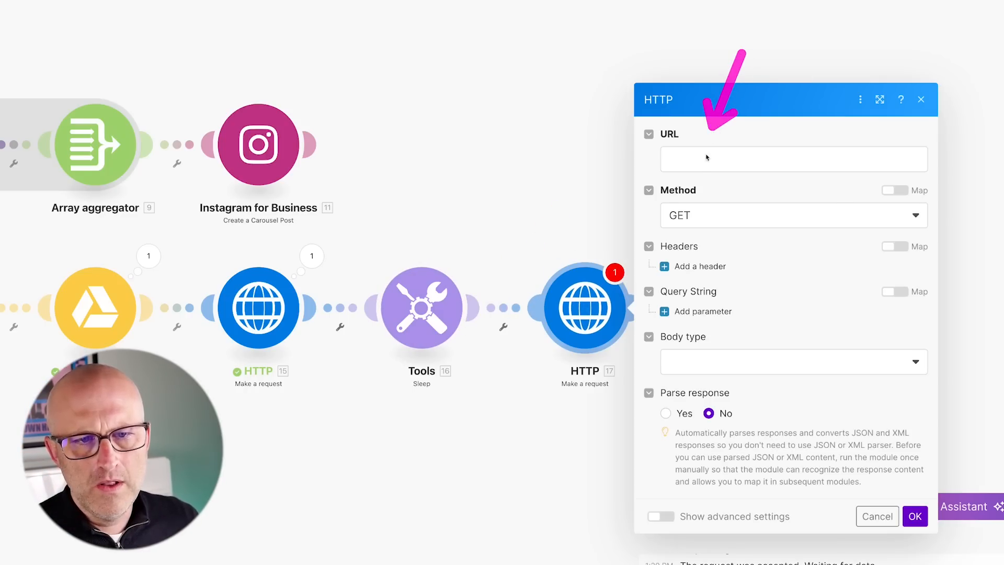
left_click(680, 159)
type("https://api.json2video.com/v2/movies")
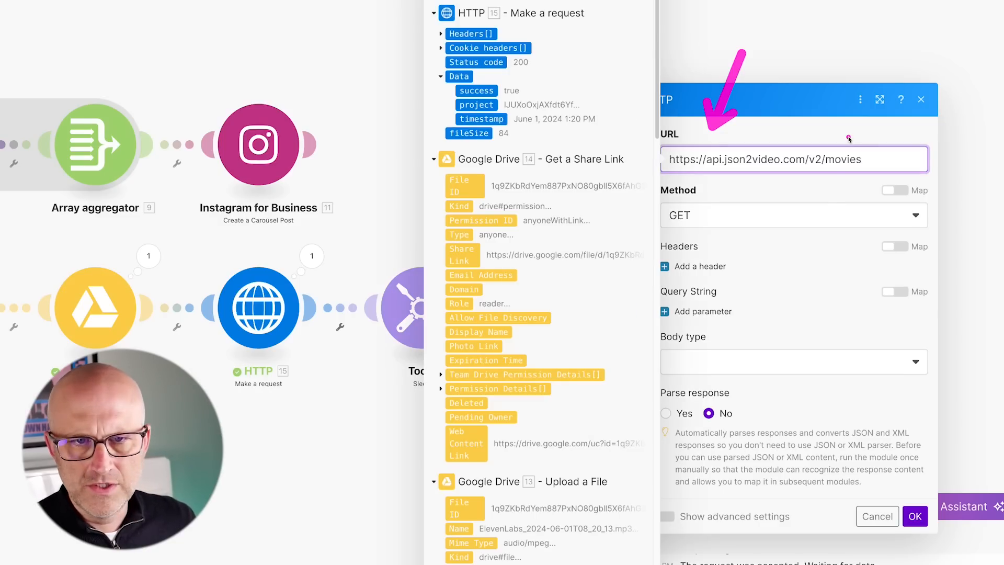
left_click_drag(850, 83, 810, 126)
left_click(725, 273)
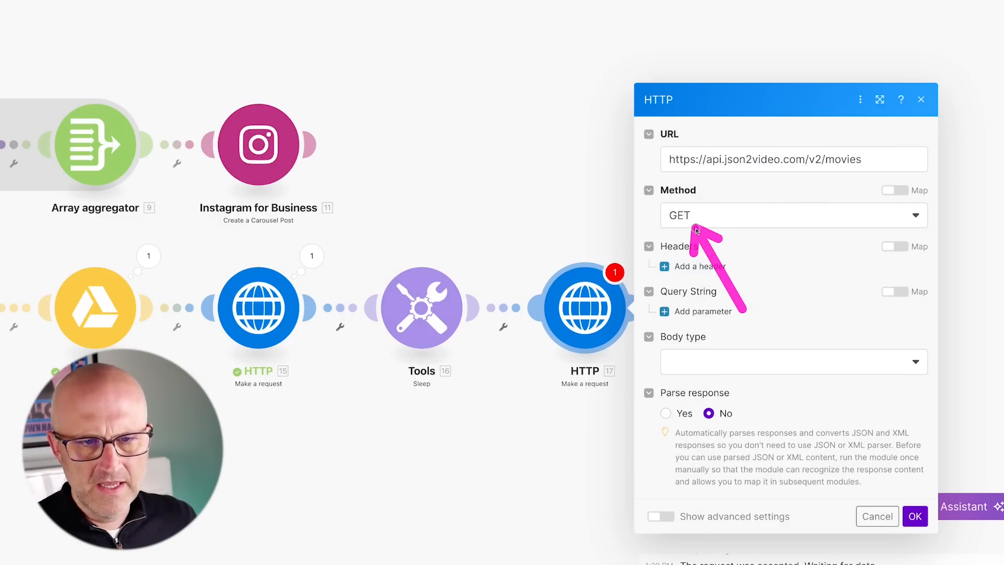
Add an x-api-key header and a 'project' query parameter mapped to 15.data.project, then confirm.
left_click(724, 266)
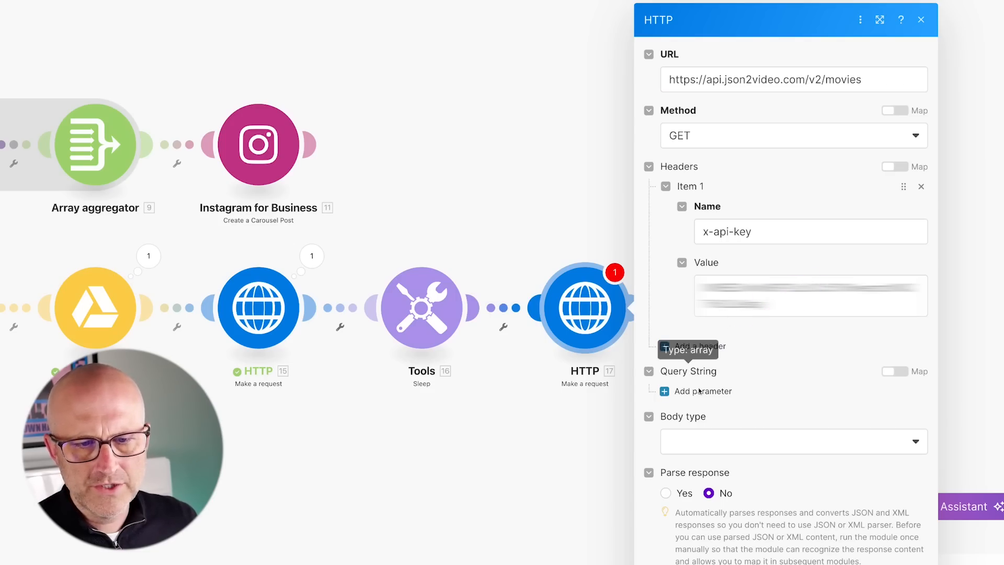
left_click(699, 392)
left_click(730, 348)
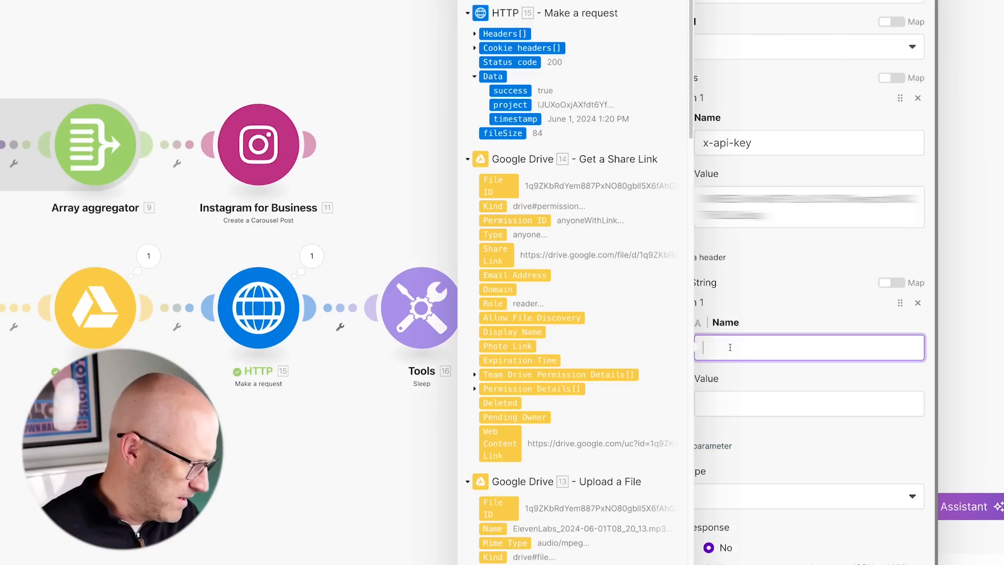
type("project")
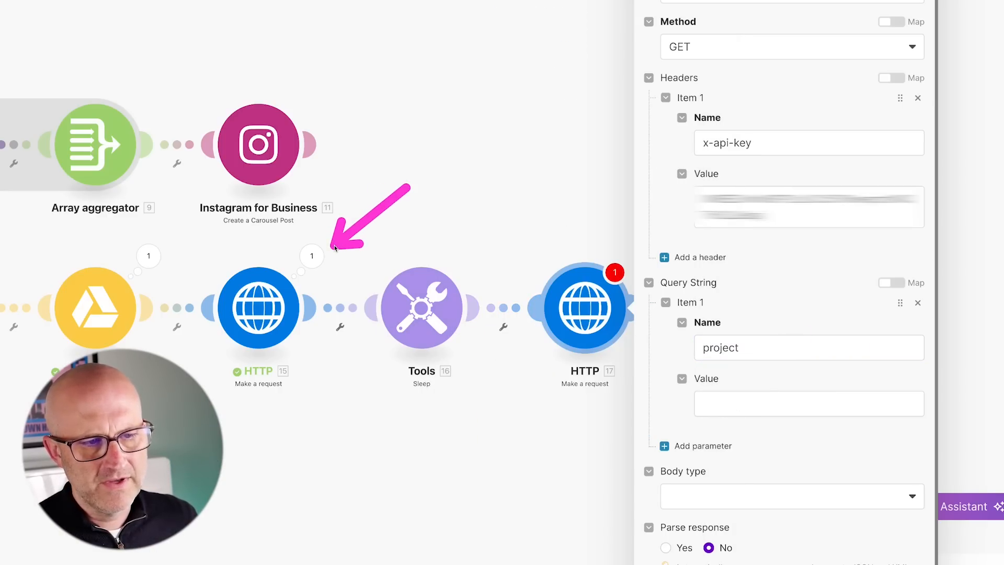
left_click(735, 403)
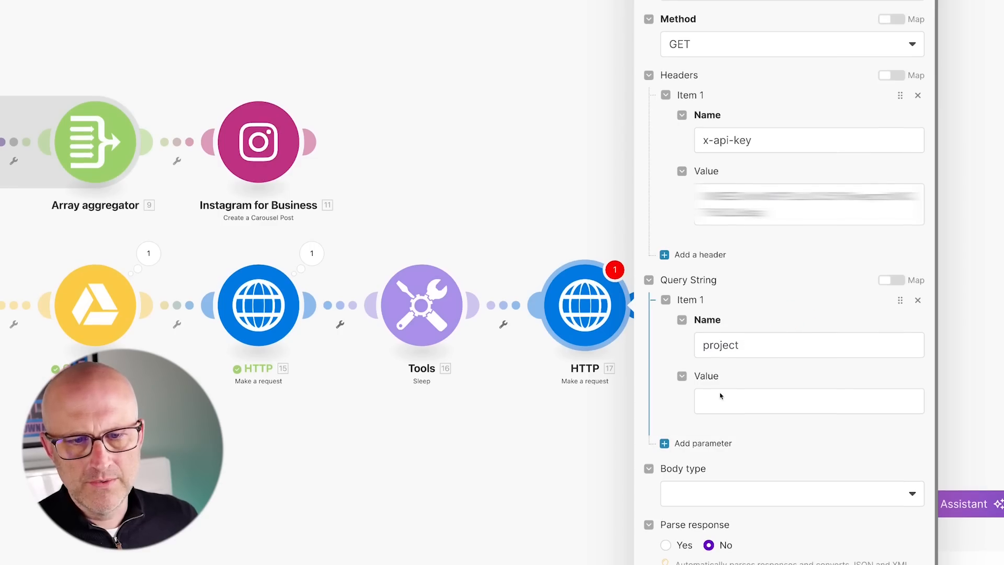
left_click(724, 400)
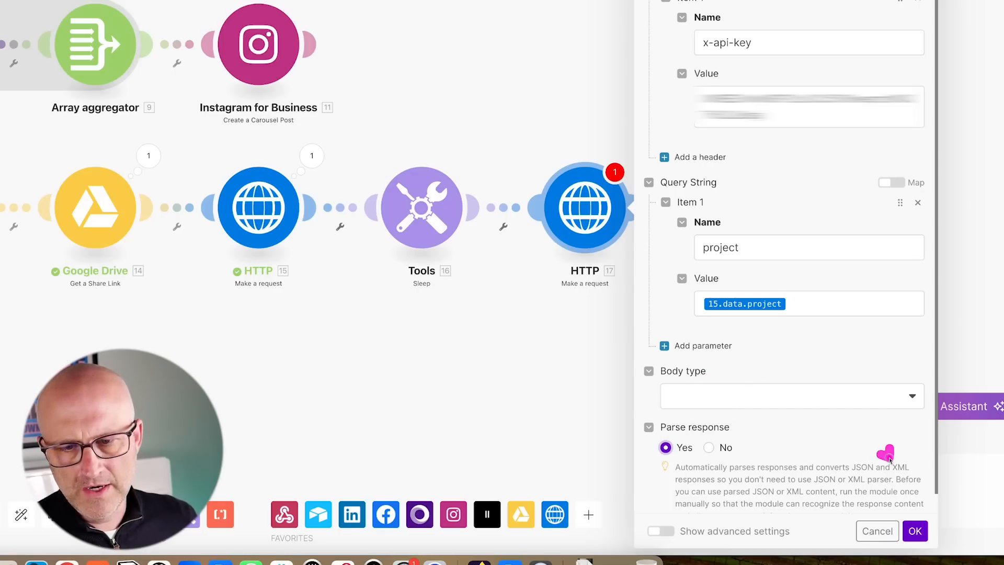
left_click(916, 531)
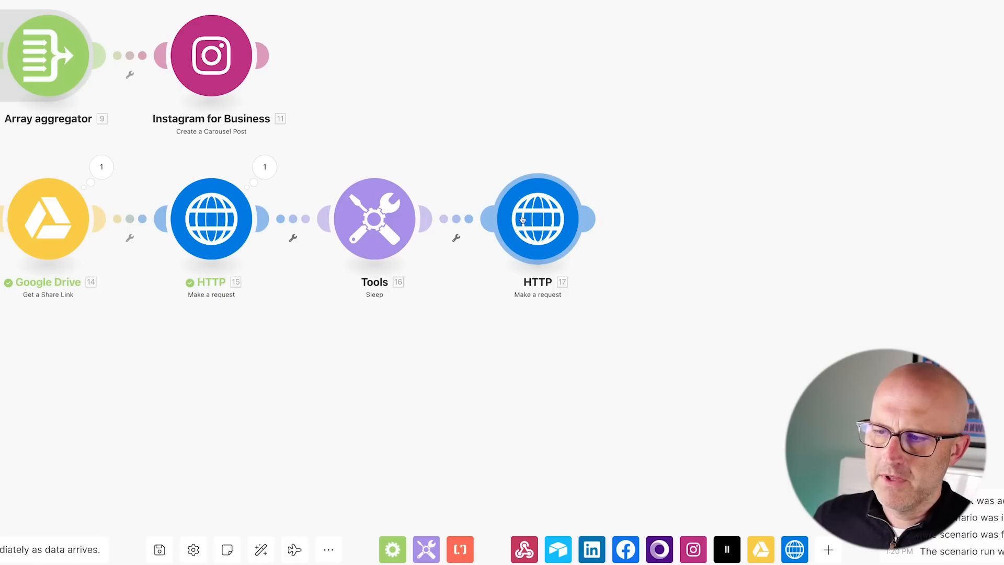
Copy the project ID from the render request's (HTTP 15) output data.
left_click(265, 166)
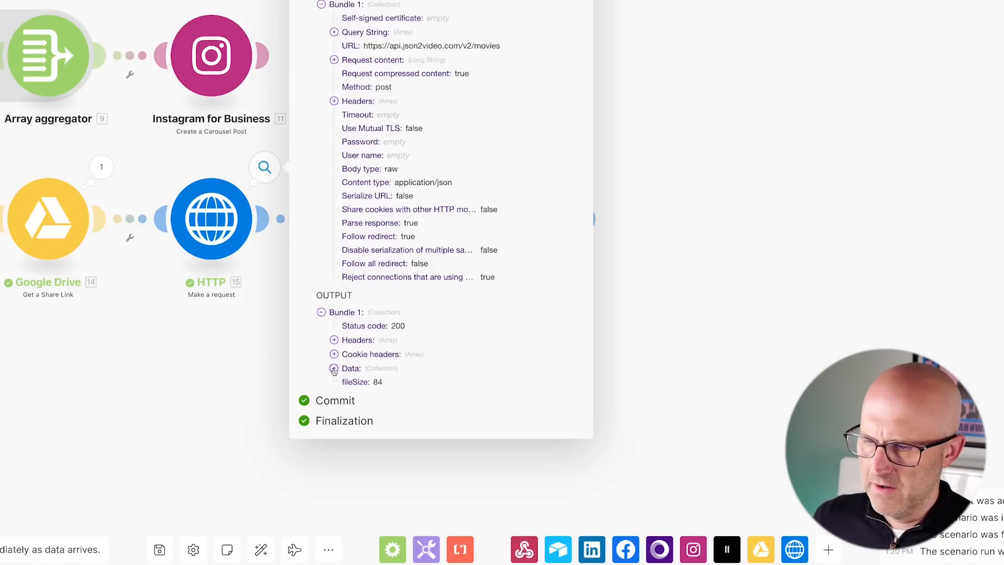
left_click(334, 368)
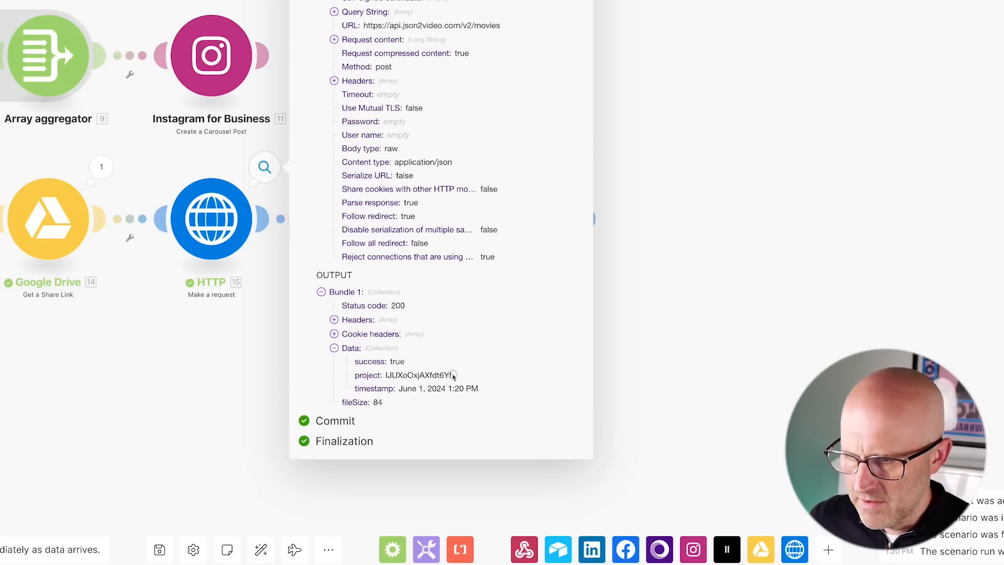
left_click_drag(453, 375, 385, 375)
right_click(385, 375)
left_click(403, 419)
left_click(605, 395)
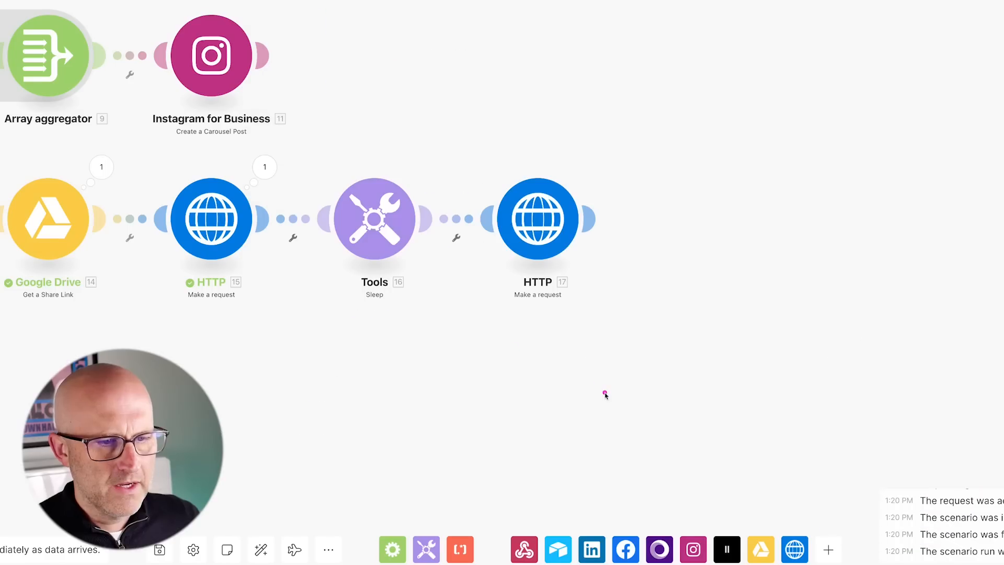
Run the status-check request (HTTP 17) alone with the copied project ID.
right_click(535, 214)
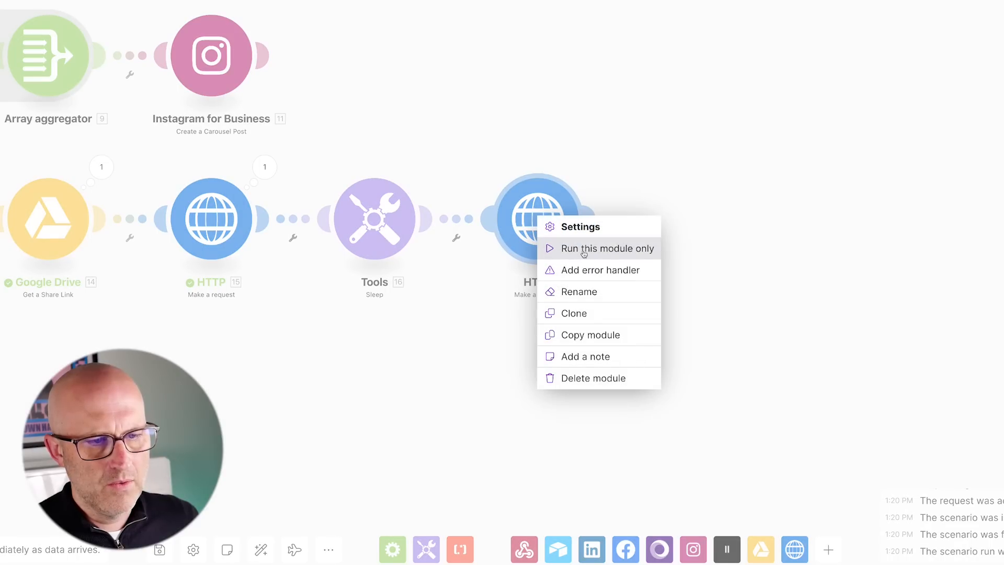
left_click(583, 252)
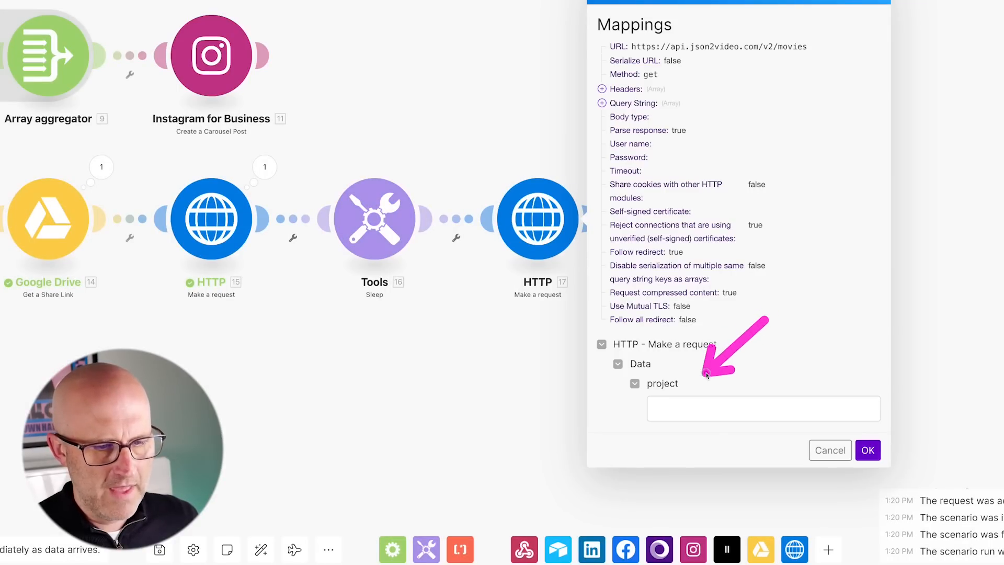
left_click(665, 411)
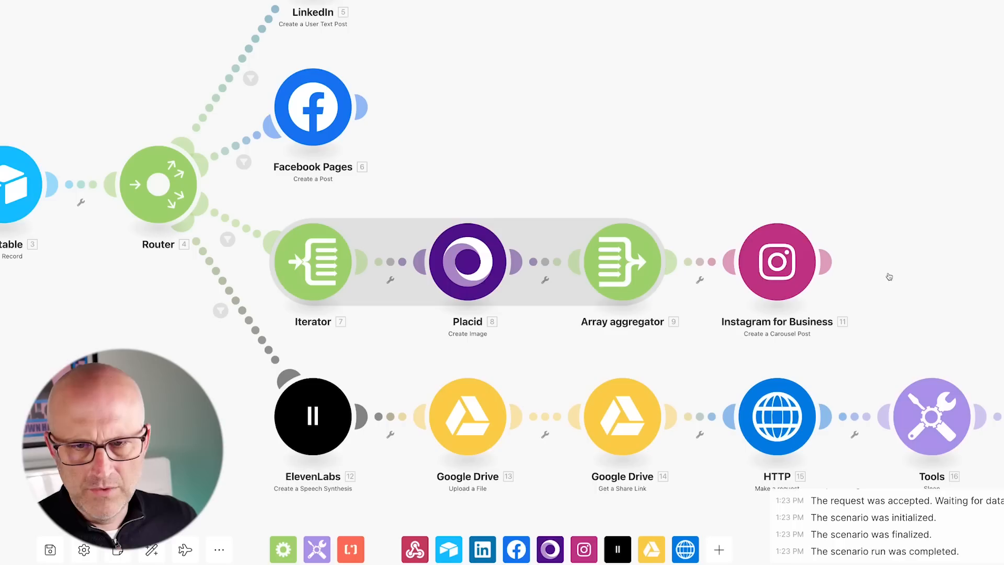
scroll(636, 276, "up", 5)
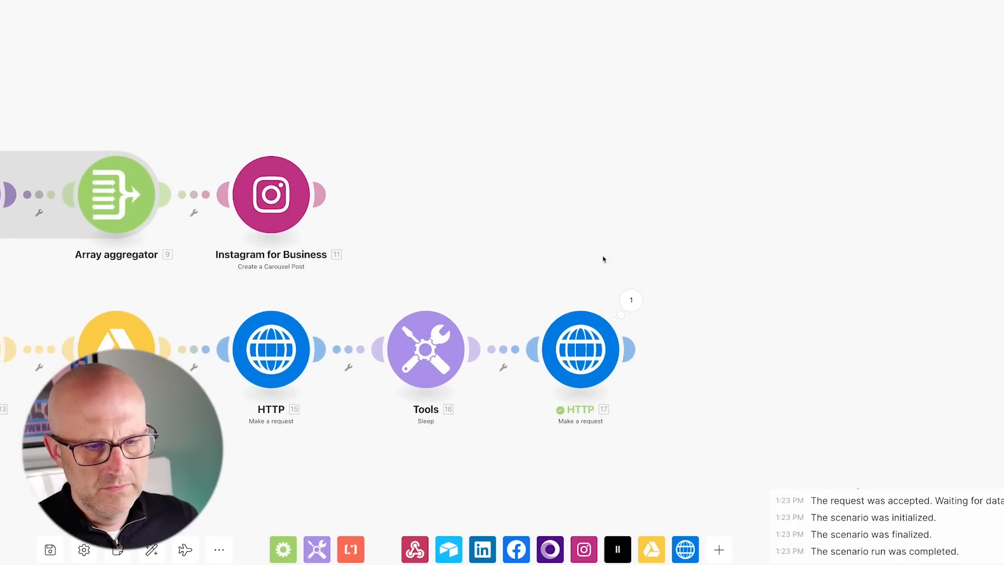
left_click(631, 299)
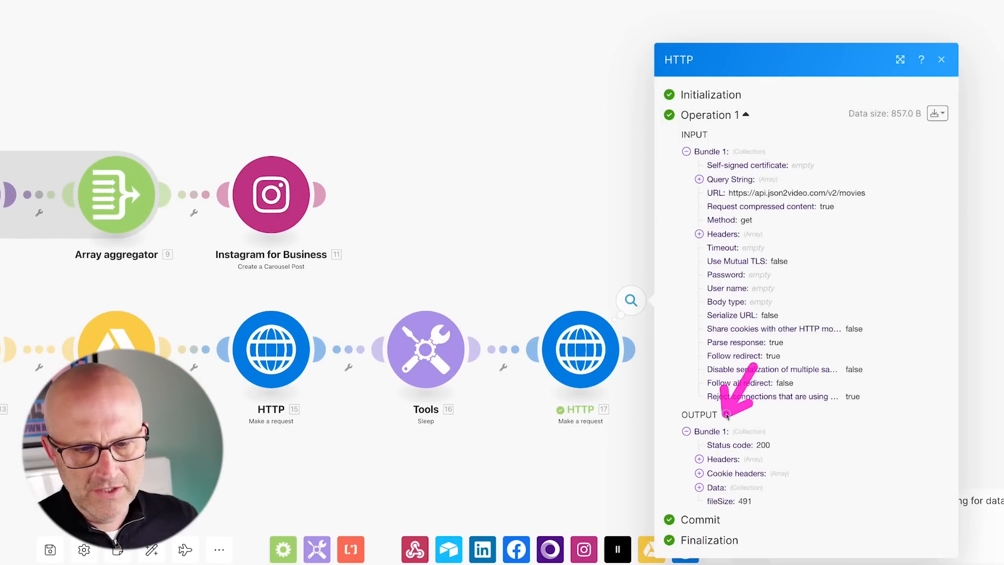
Copy the returned movie url and load the rendered video in a new browser tab.
left_click(700, 488)
left_click(712, 494)
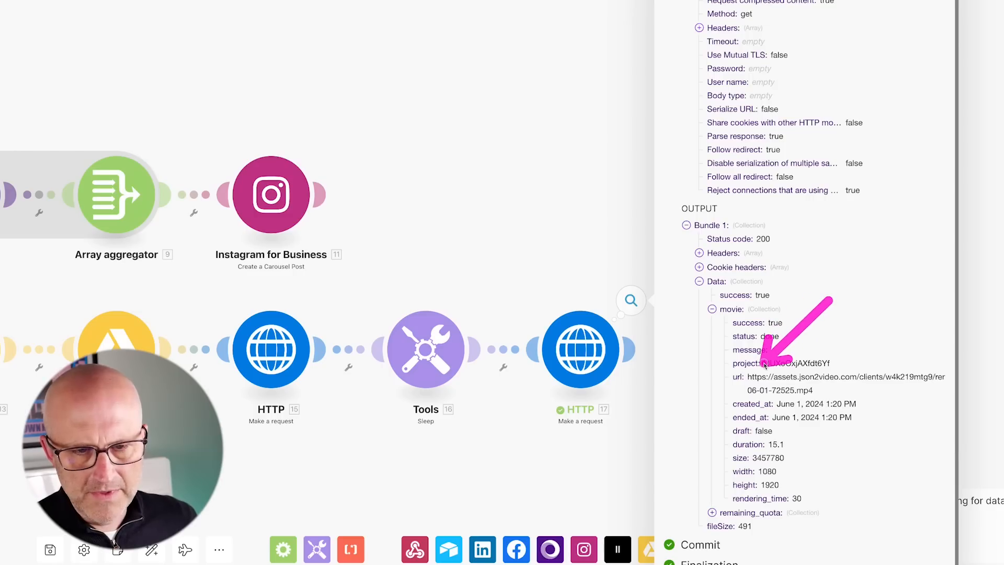
left_click_drag(795, 392, 749, 377)
right_click(754, 375)
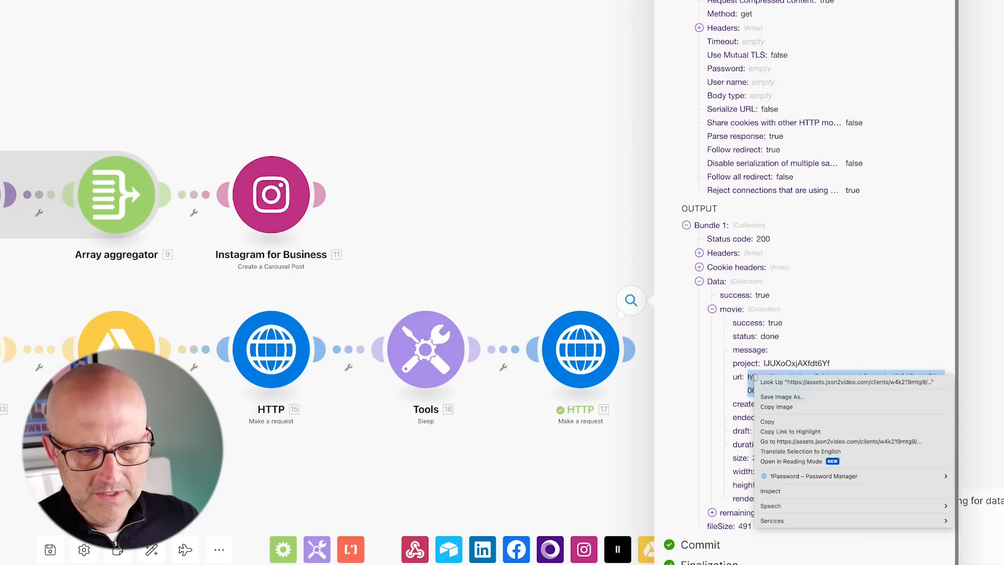
left_click(767, 421)
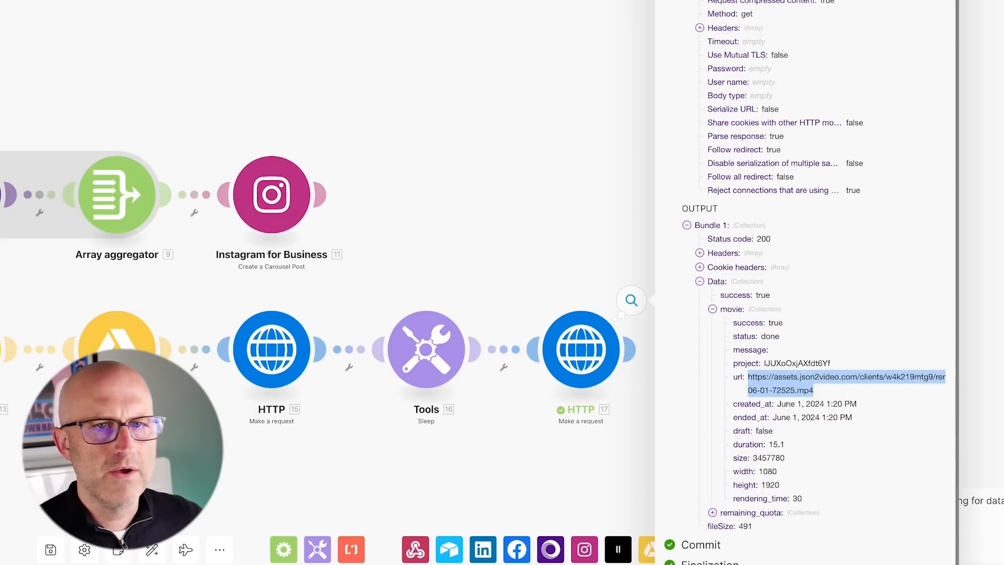
key("super+t")
key("super+v")
key("Return")
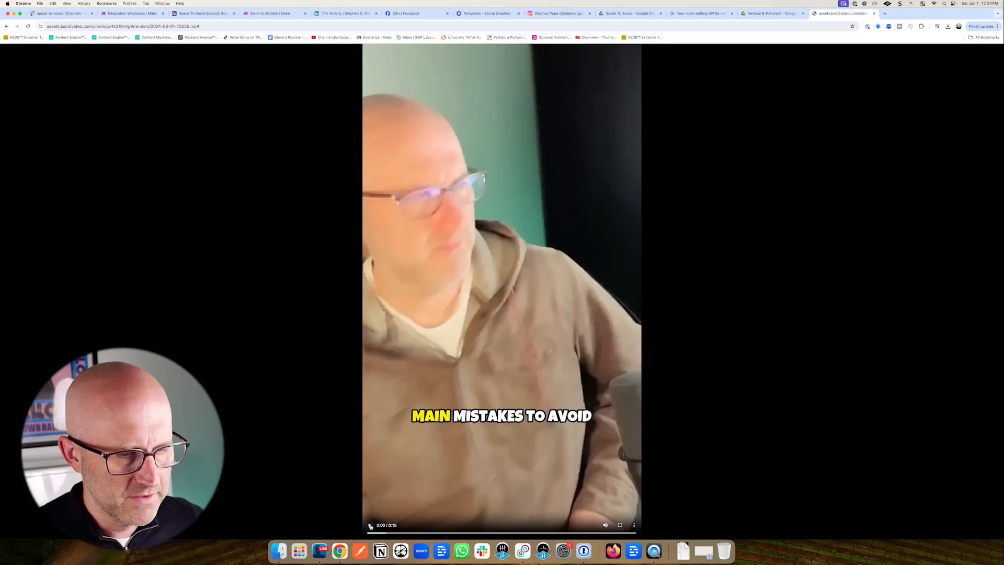
Play and pause the rendered captioned video, then go back to the Make scenario tab.
left_click(370, 525)
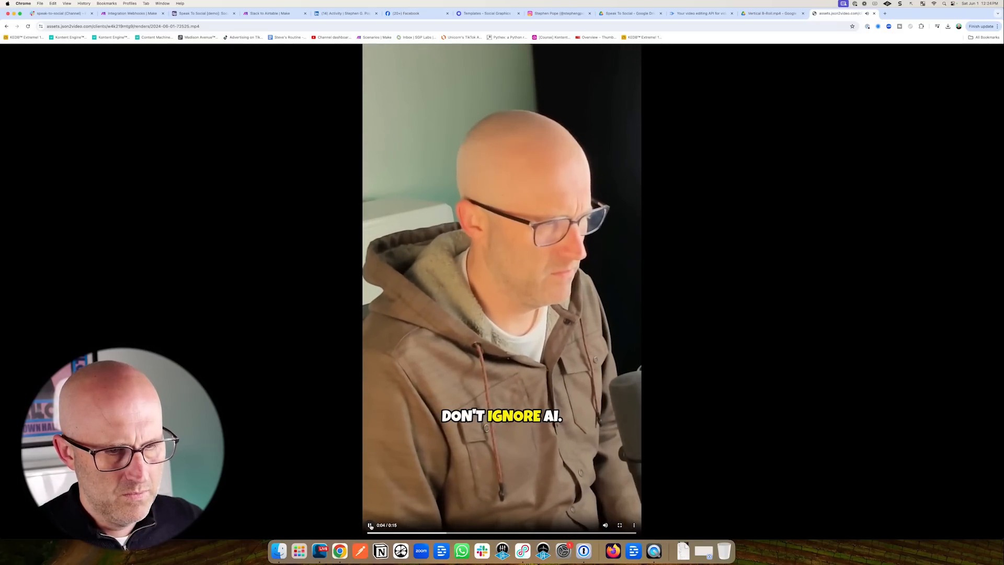
left_click(371, 526)
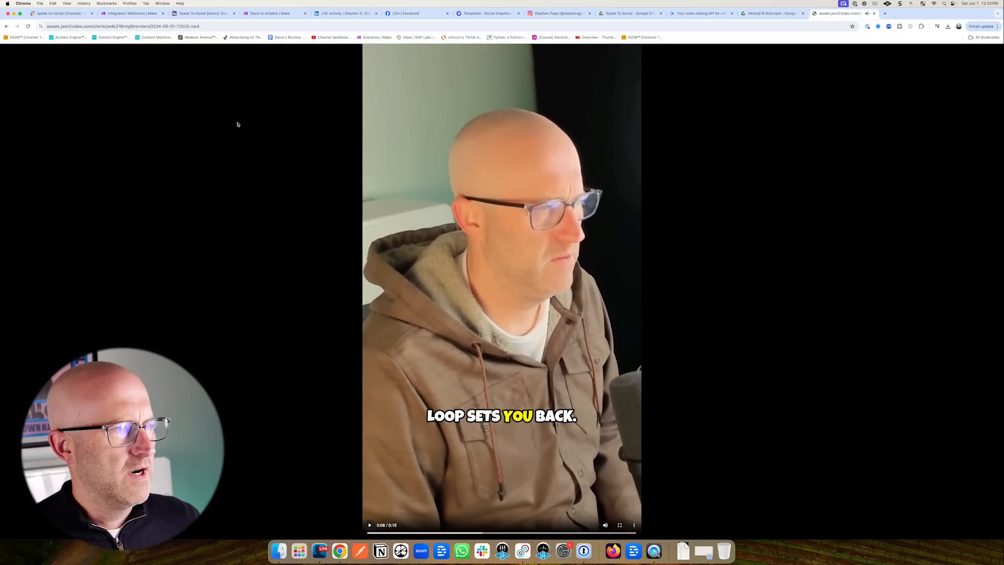
left_click(130, 17)
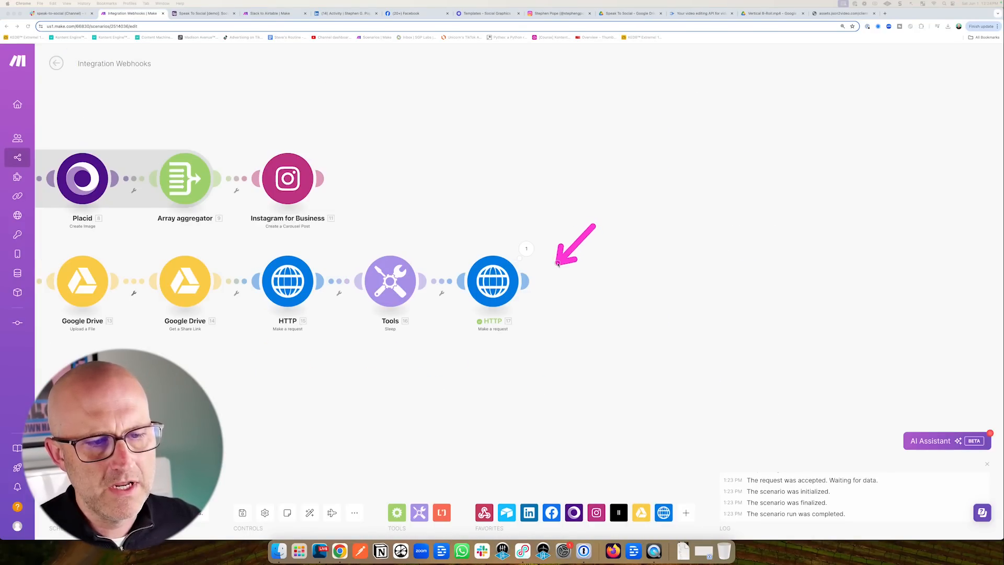
Add an Instagram for Business 'Create a Reel Post' after HTTP 17, mapping Data > movie > url to Video URL.
left_click(526, 281)
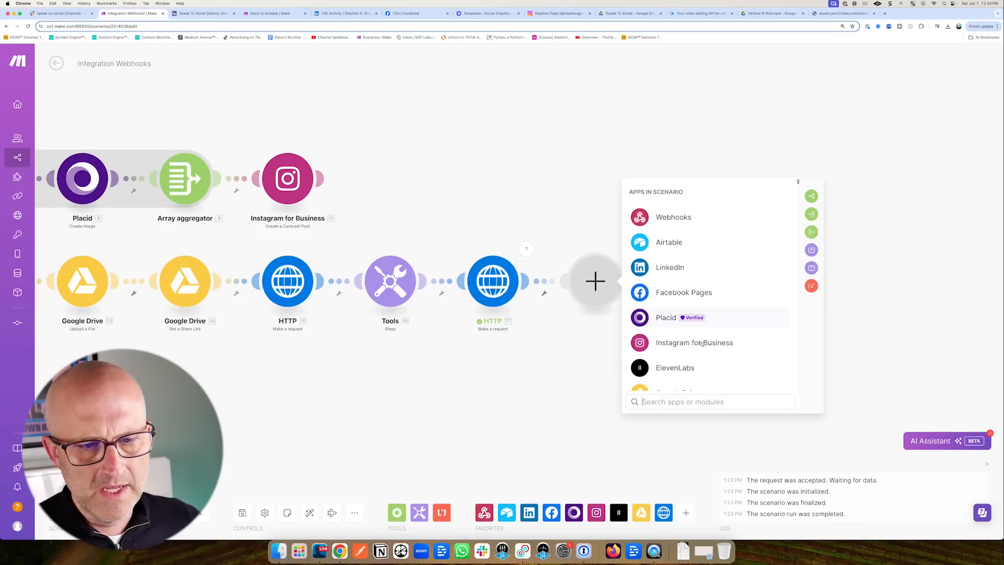
left_click(680, 343)
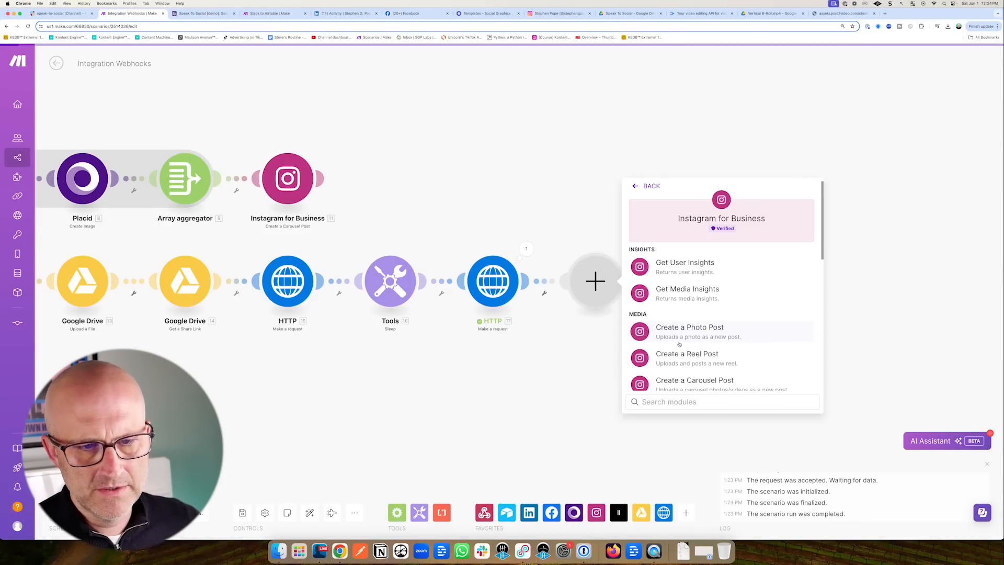
left_click(688, 291)
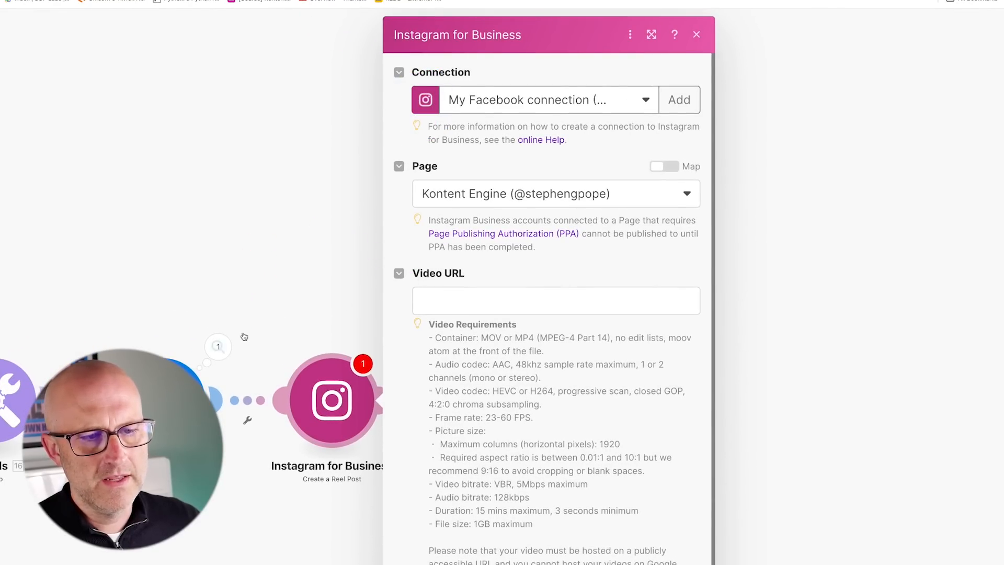
left_click(428, 304)
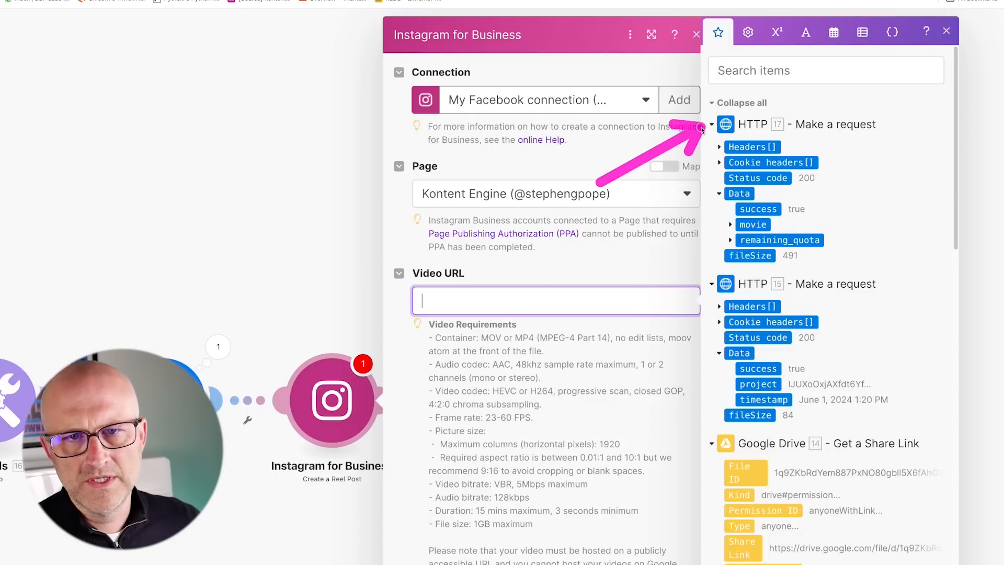
left_click(731, 224)
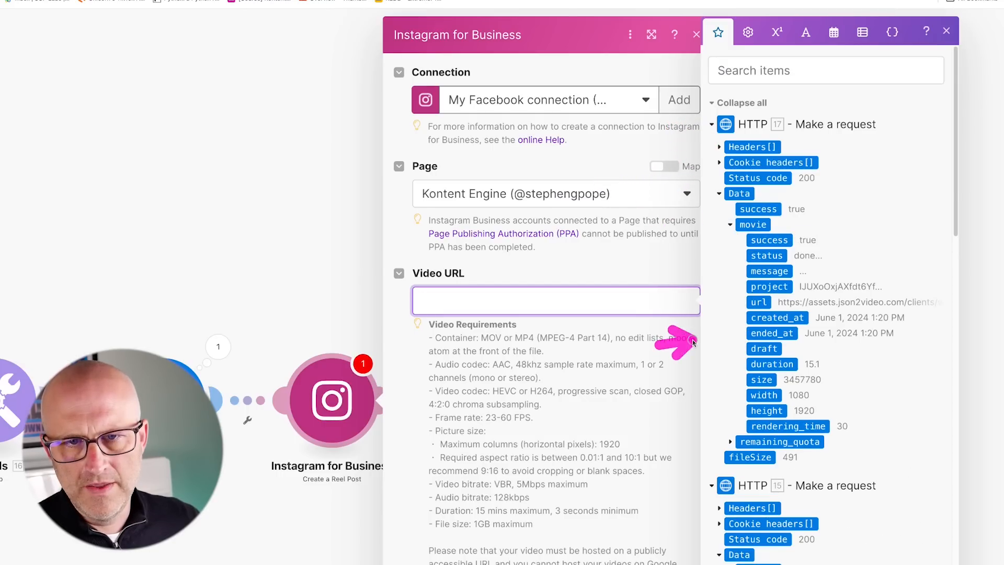
left_click(759, 302)
scroll(523, 393, "down", 3)
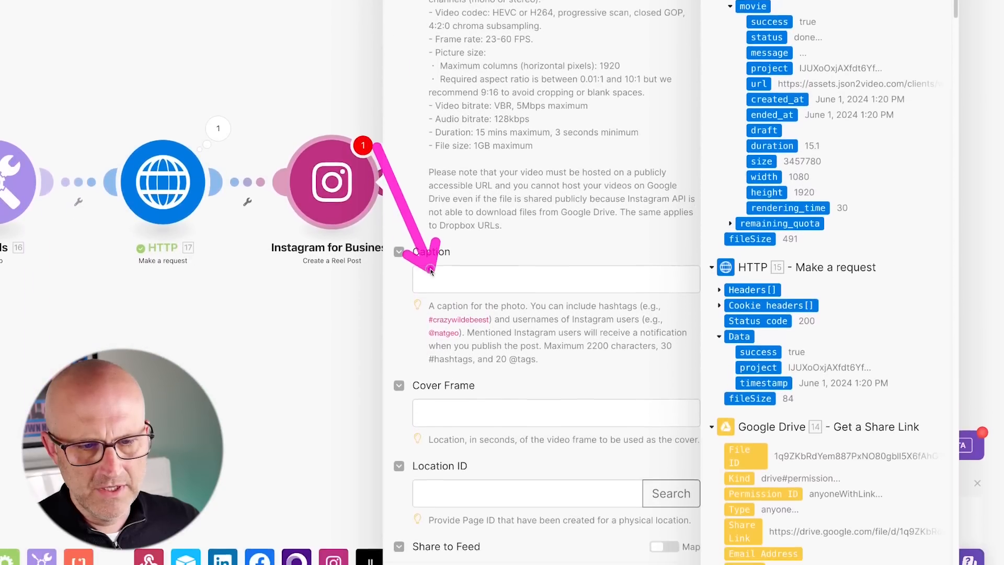
scroll(460, 330, "down", 1)
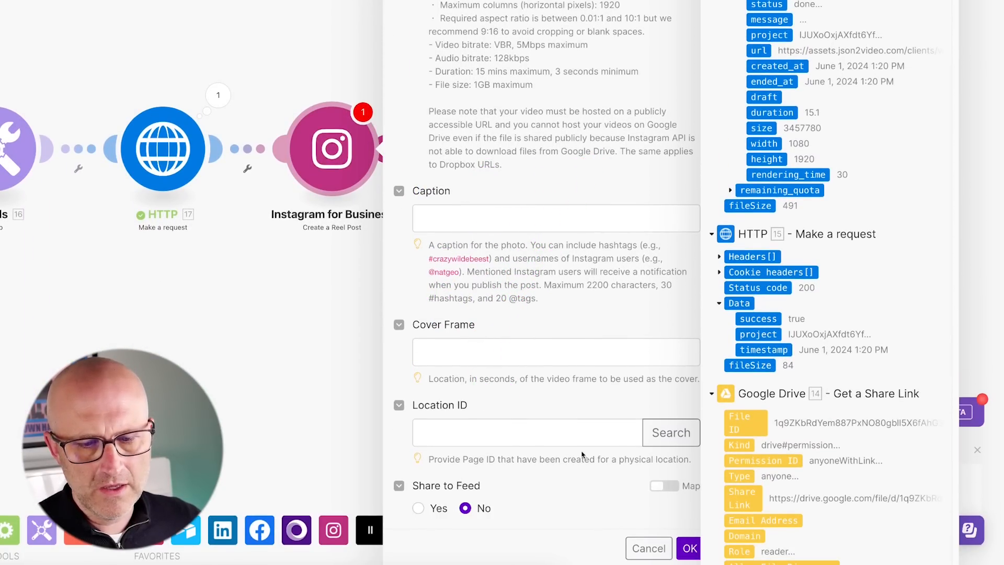
left_click(691, 548)
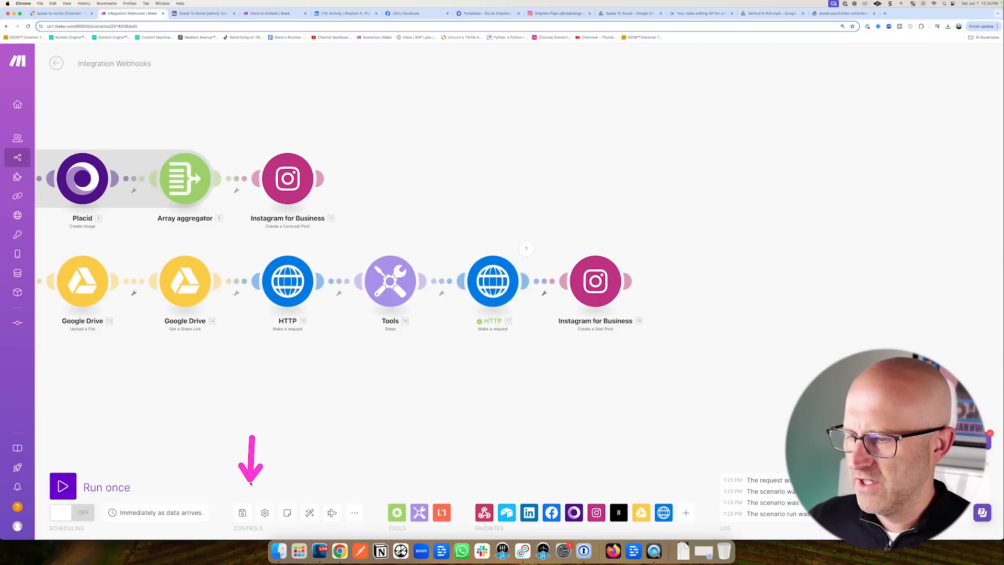
Save the scenario, run it once, and switch over to the Airtable automation page.
left_click(242, 515)
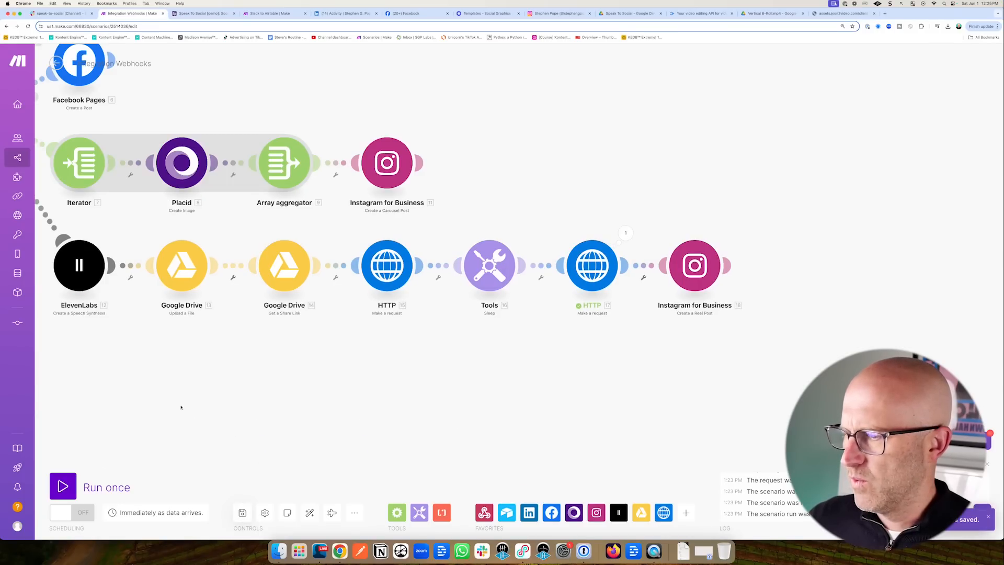
left_click(61, 487)
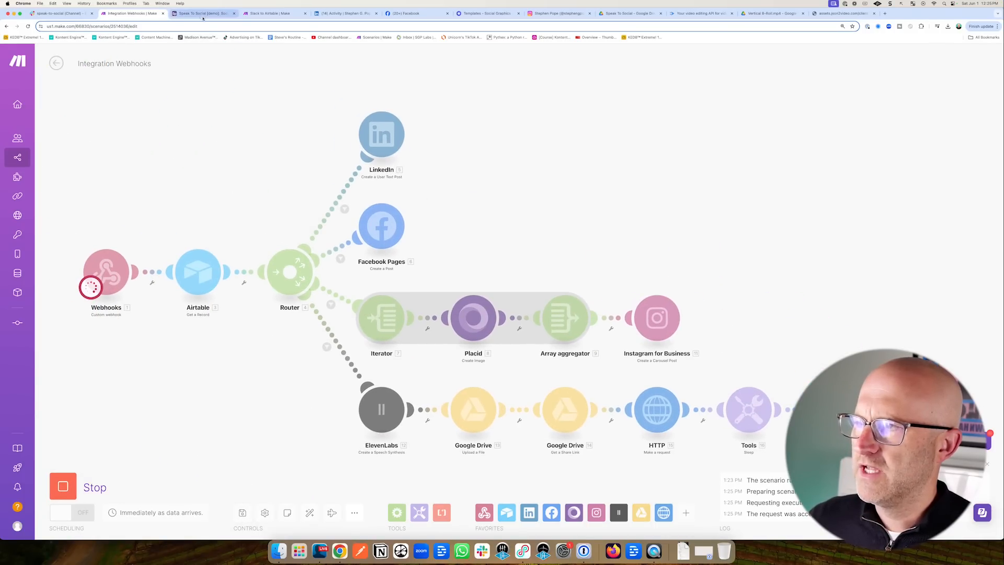
left_click(203, 13)
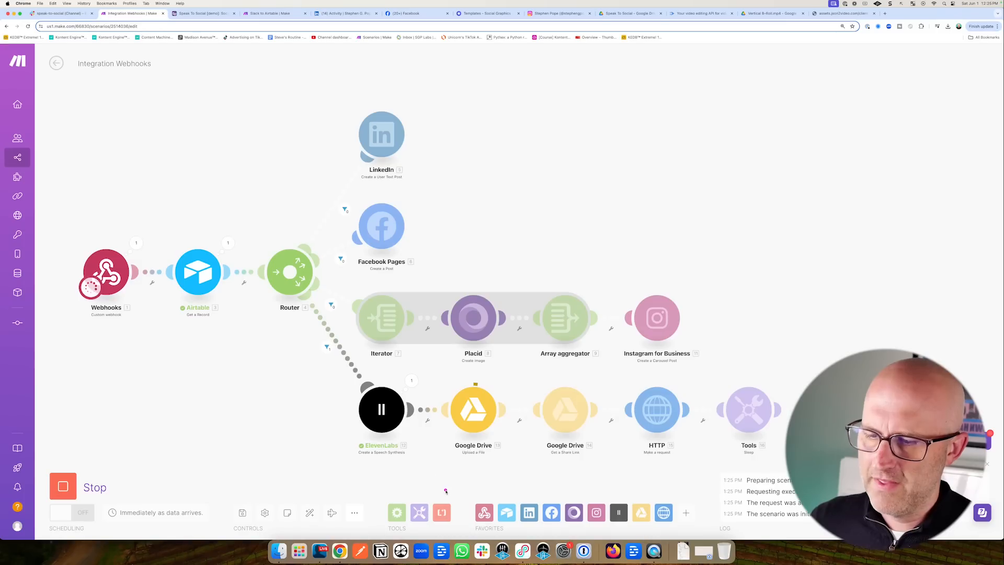
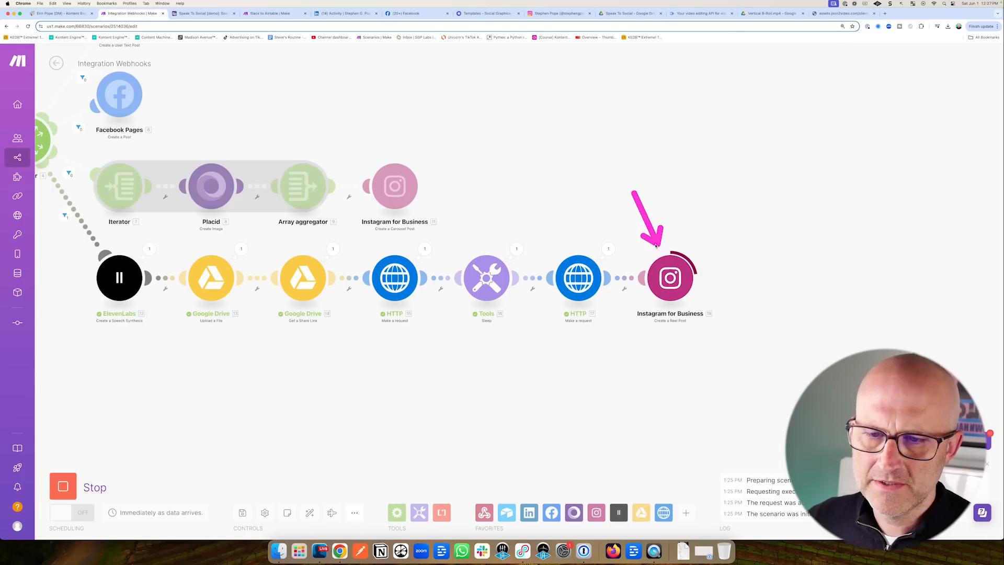
Switch to the Instagram tab and close the open post to show the profile page.
left_click(549, 14)
left_click(141, 204)
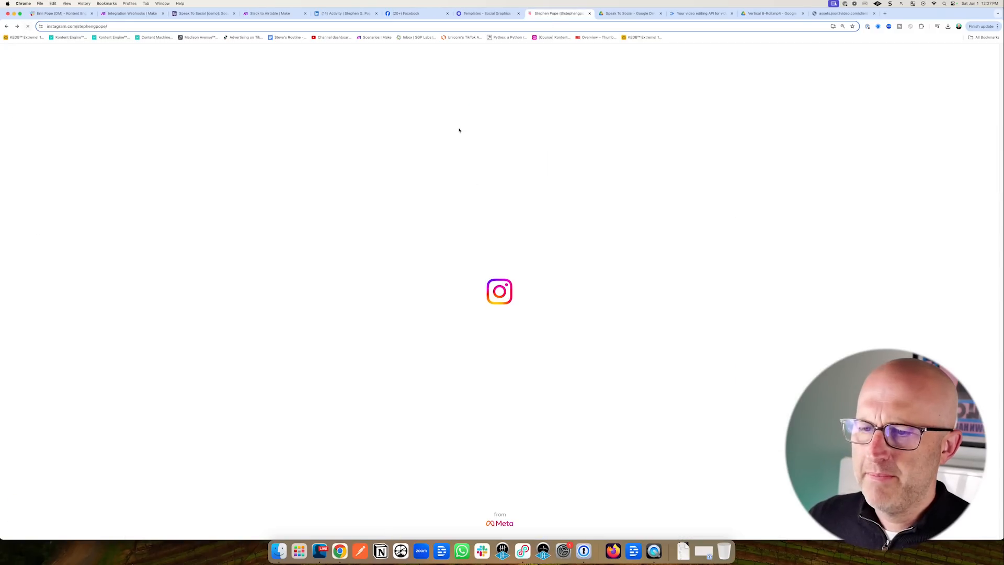
Open the newest reel from the profile's Reels and play it with sound on.
left_click(540, 228)
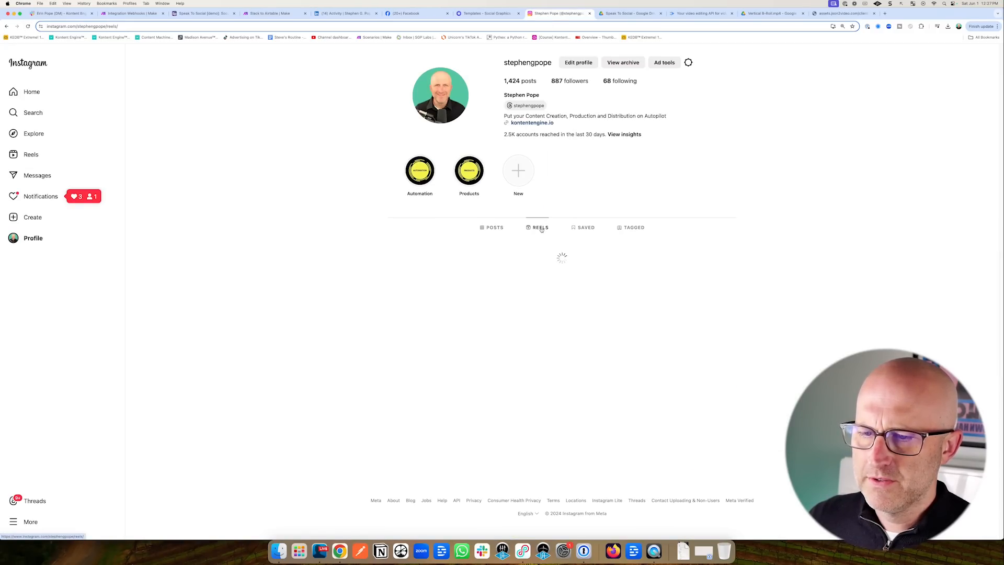
left_click(411, 300)
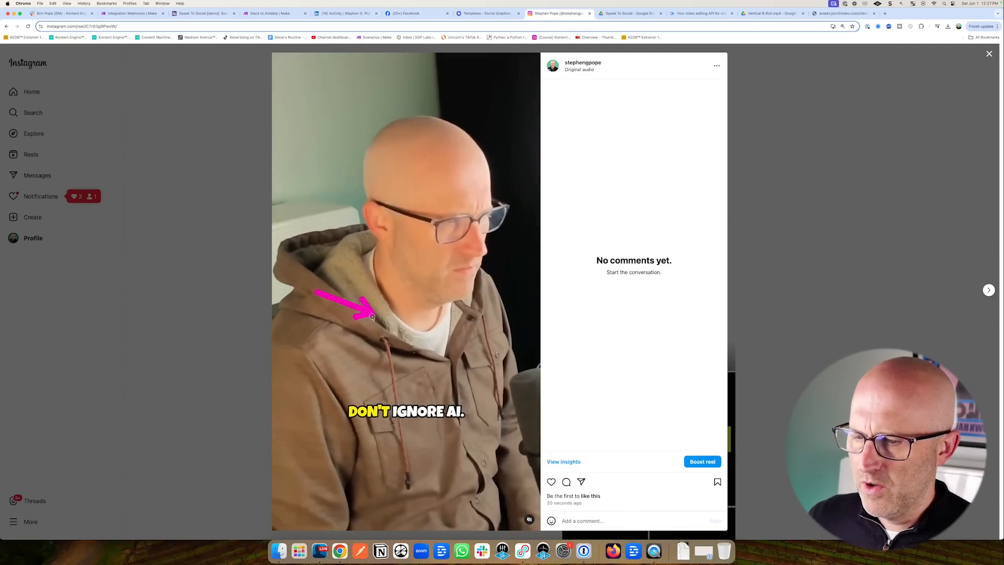
left_click(529, 521)
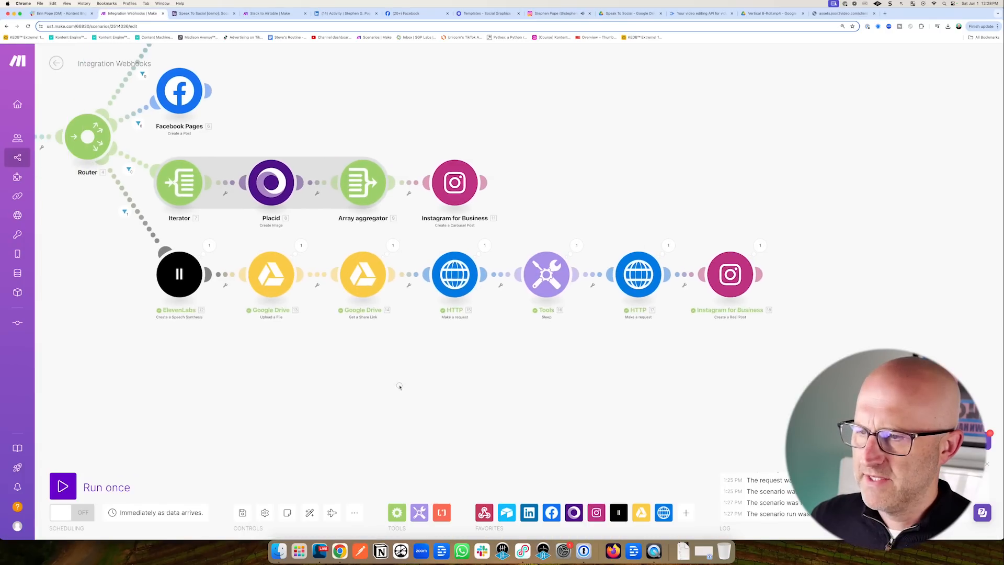
Back in Make, zoom out and pan so the whole scenario is visible.
scroll(400, 387, "down", 2)
left_click_drag(314, 391, 445, 401)
scroll(444, 401, "down", 2)
left_click_drag(305, 450, 257, 436)
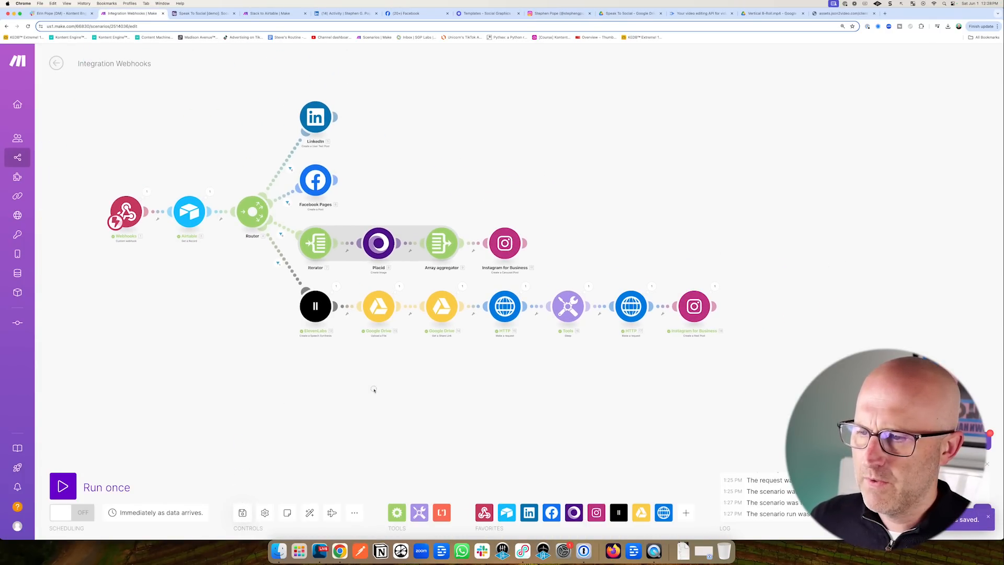
Add two new router routes and an Airtable Update a Record module on the lower one.
left_click_drag(374, 389, 410, 379)
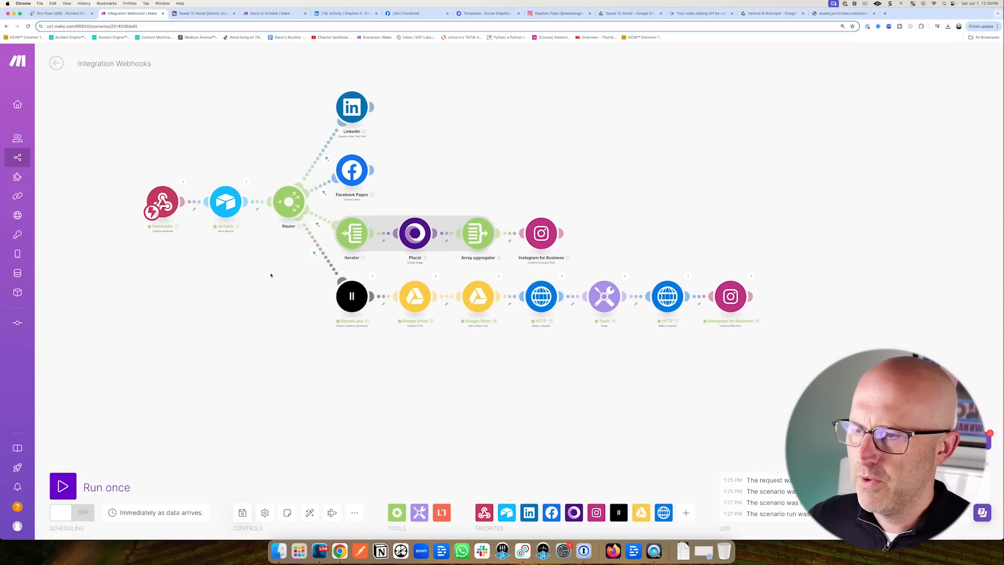
left_click(289, 211)
left_click(289, 211)
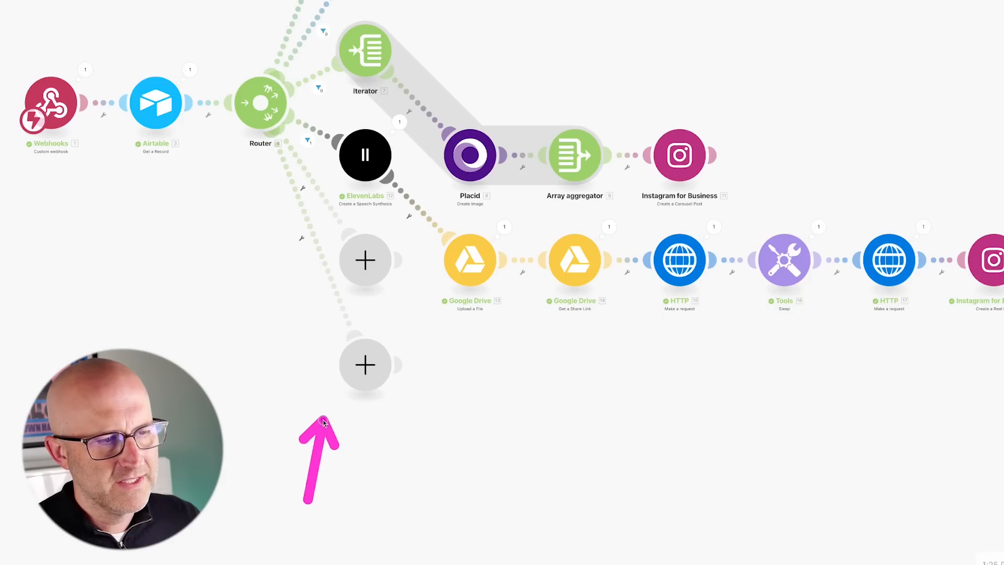
left_click(369, 366)
left_click(518, 300)
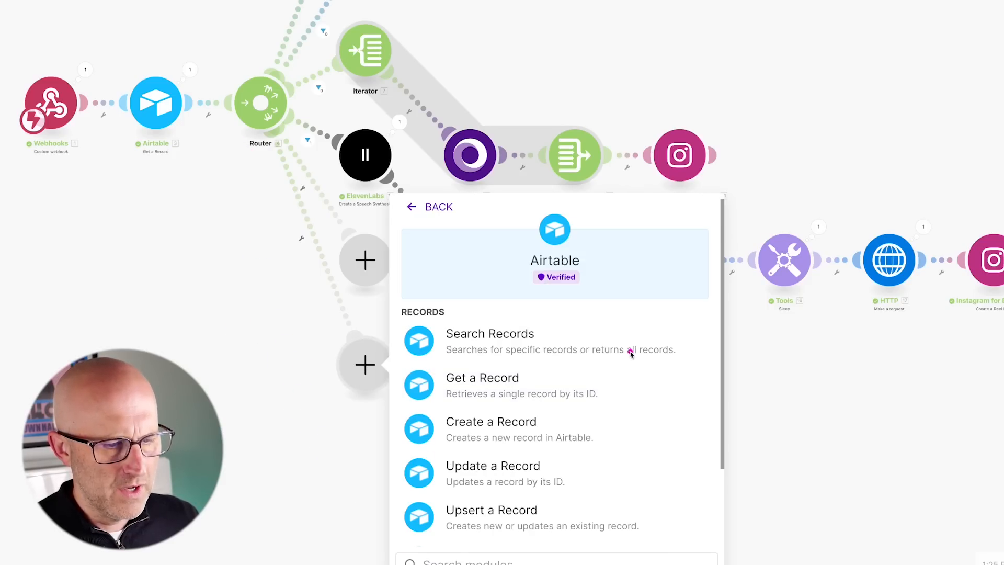
left_click(492, 473)
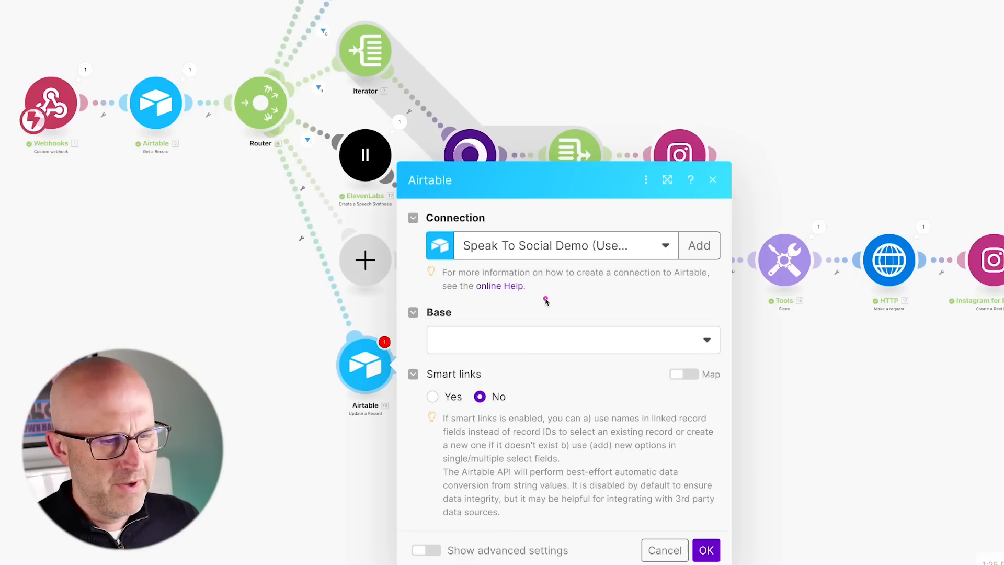
Point it at the Speak To Social [demo] base's Social table, mapping the webhook's recordId as Record ID.
left_click(498, 332)
left_click(478, 365)
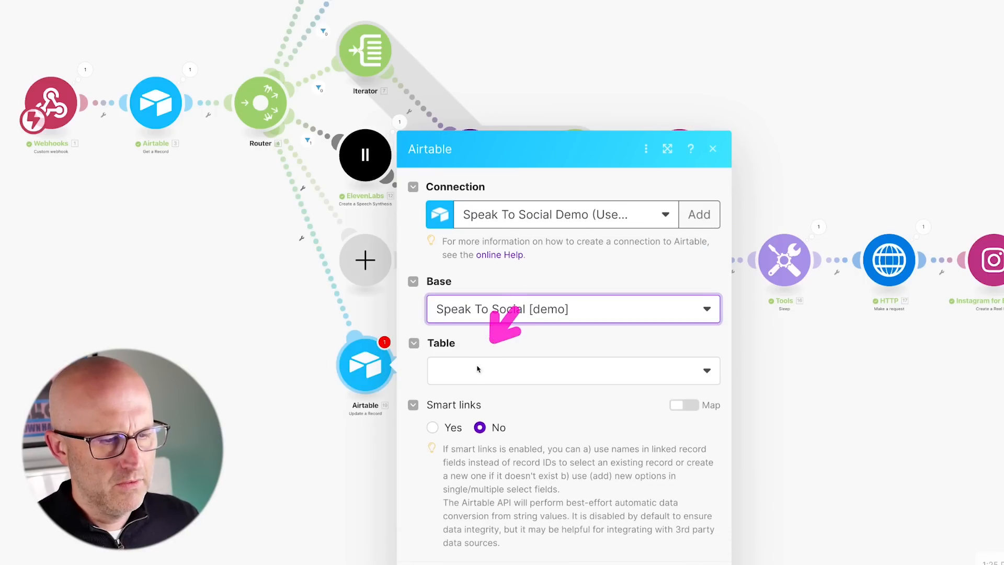
left_click(478, 423)
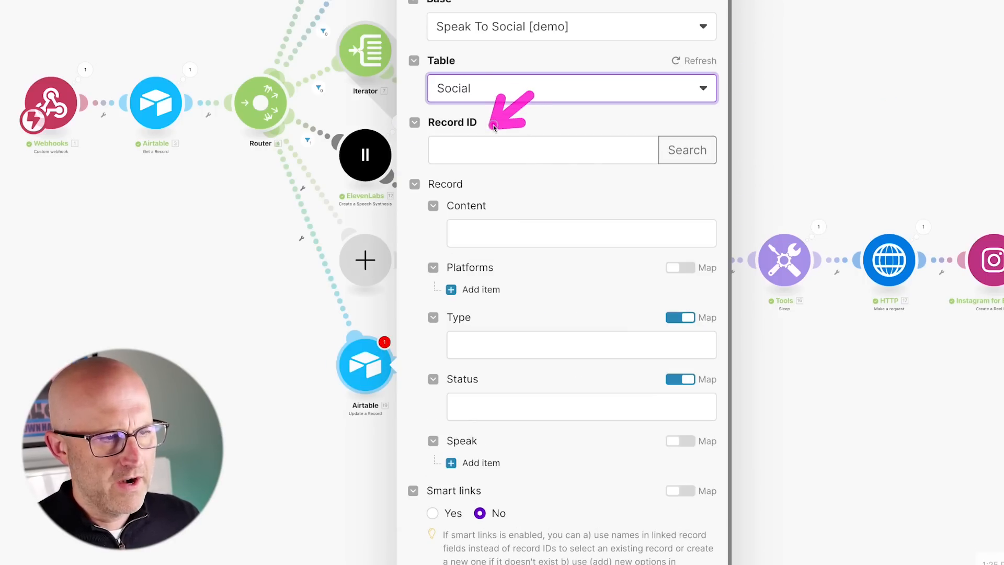
left_click(473, 151)
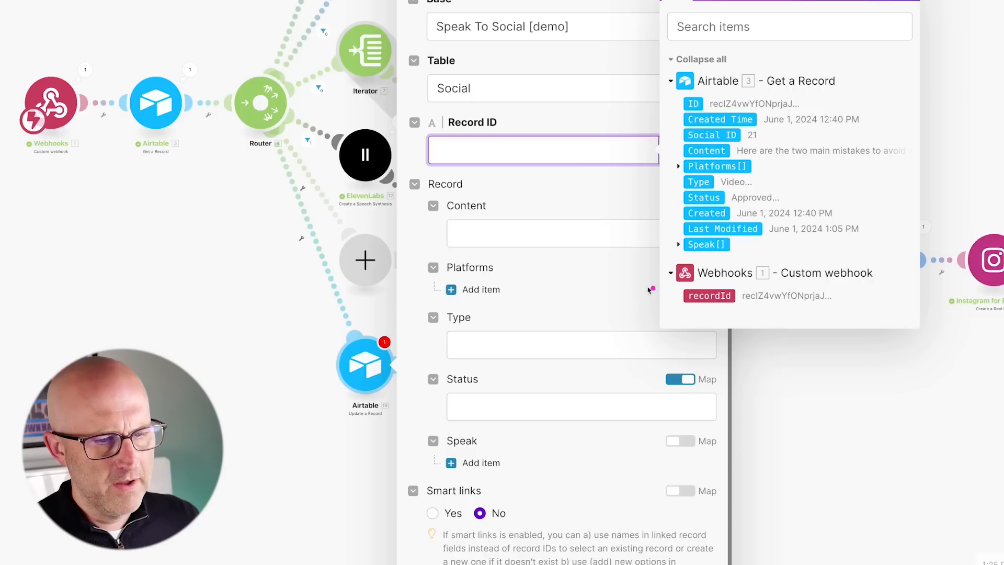
left_click(709, 296)
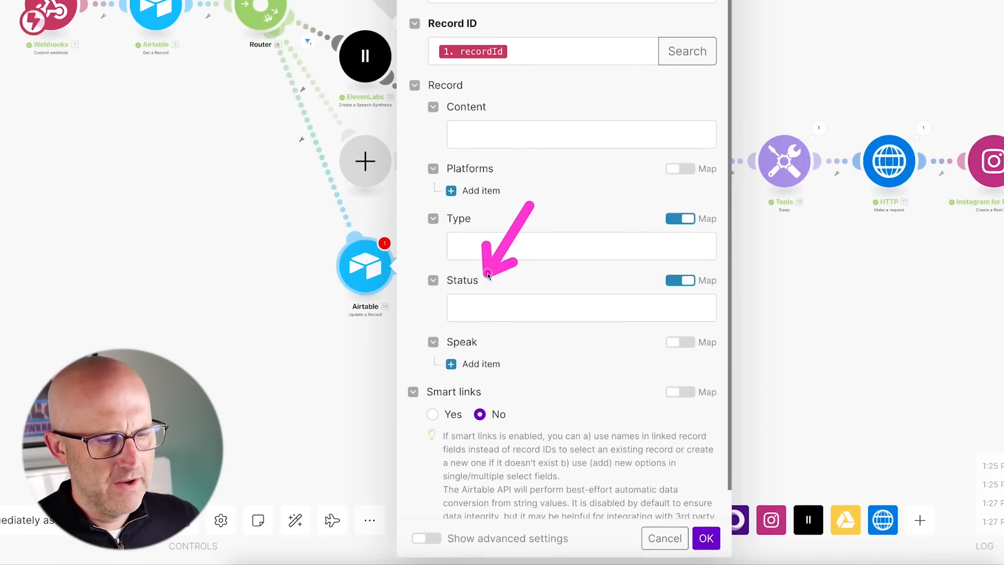
Set the record's Status to the fixed choice Published and save the module.
left_click(487, 276)
left_click(680, 281)
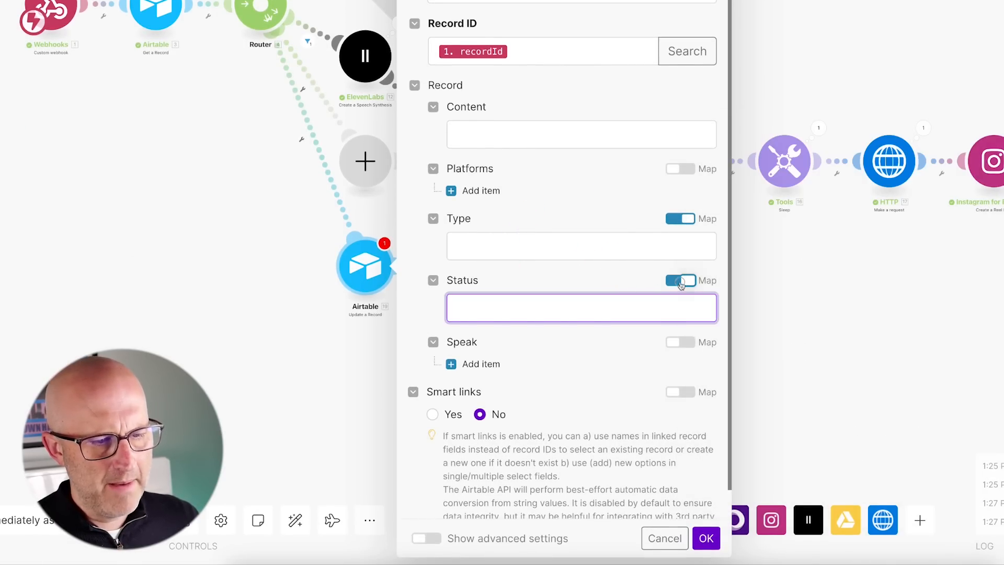
left_click(562, 304)
left_click(484, 411)
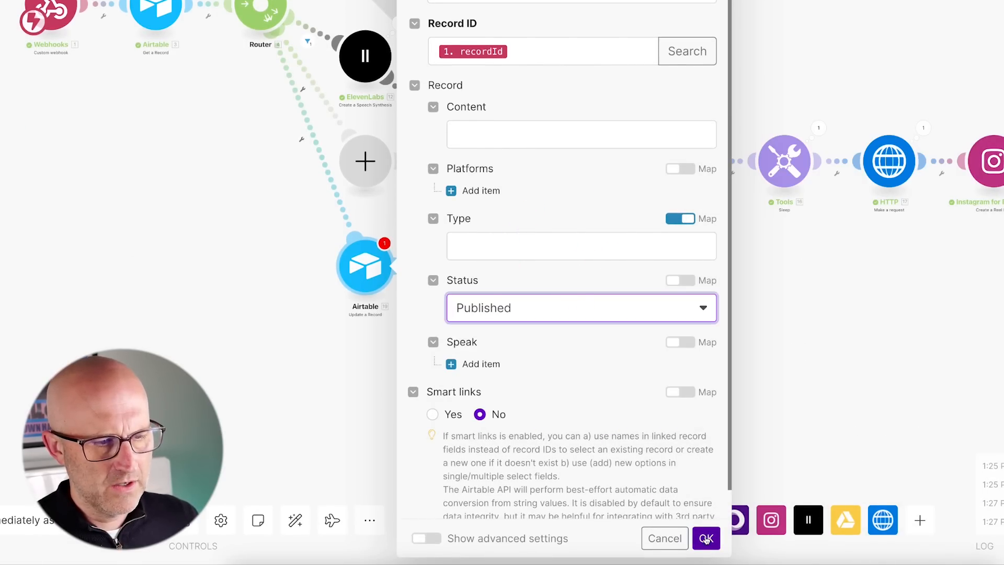
left_click(706, 538)
left_click_drag(282, 321, 285, 383)
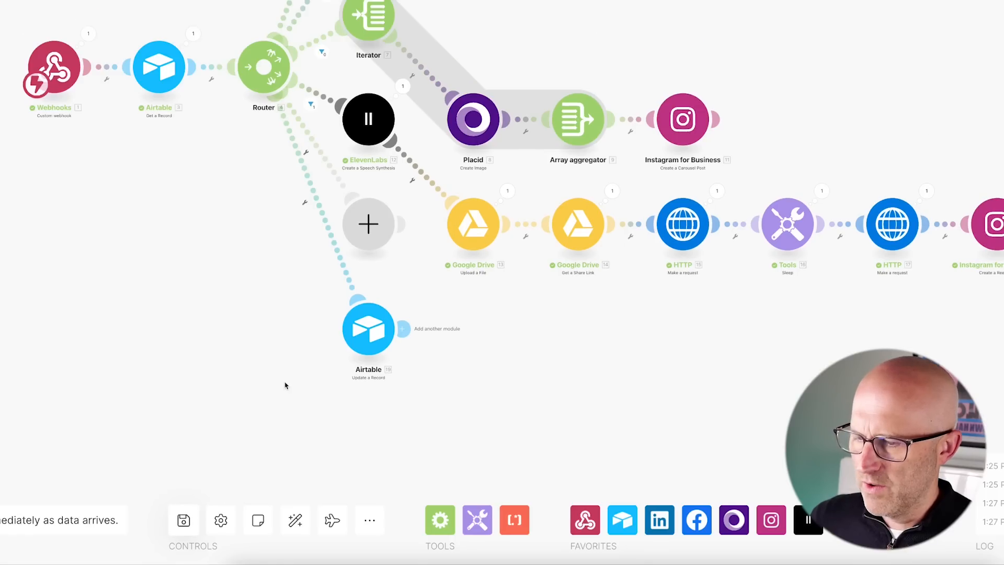
Auto-align the layout, move Update a Record left, and start an empty-route filter on Platforms[].
left_click(296, 520)
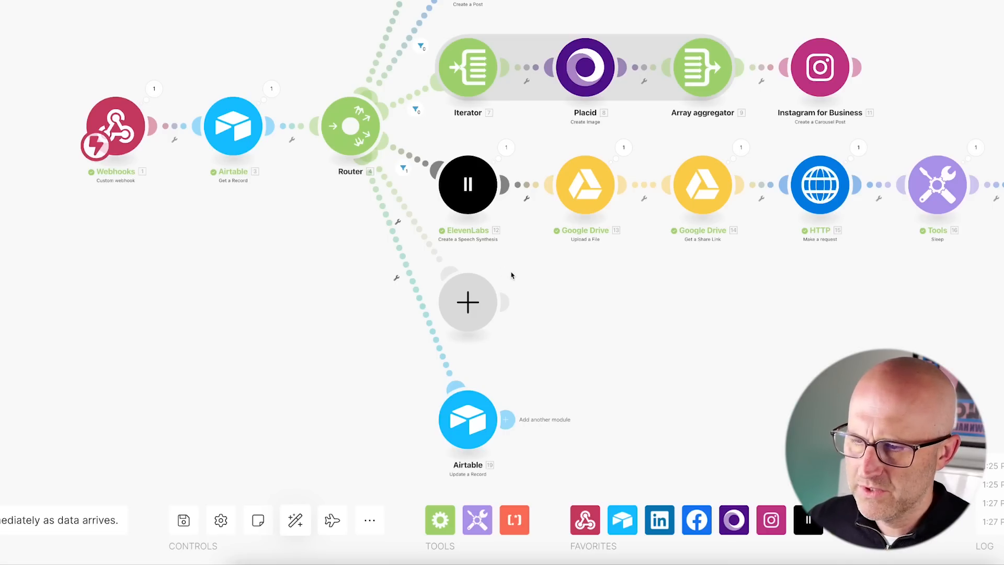
left_click_drag(467, 419, 291, 432)
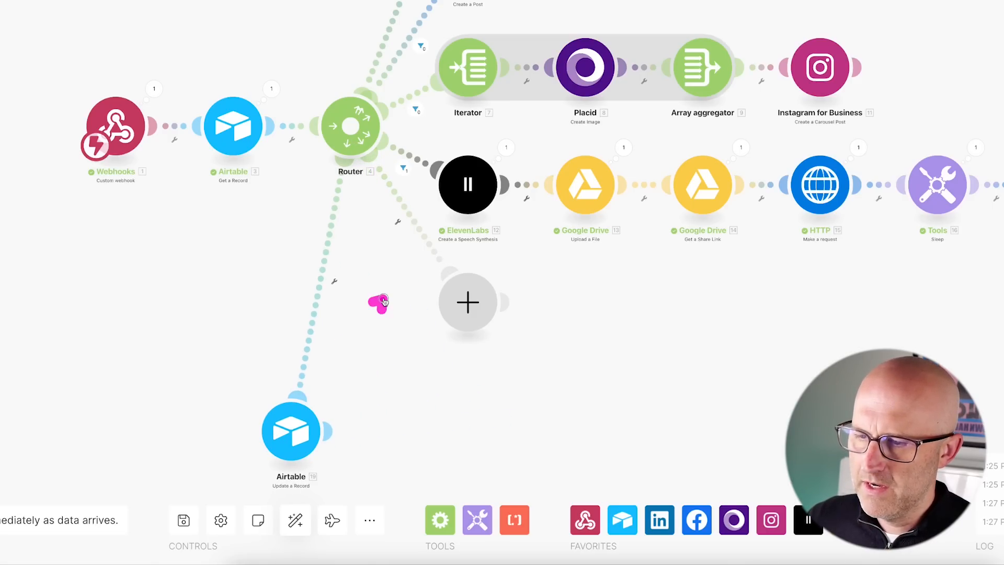
left_click(413, 222)
left_click(593, 251)
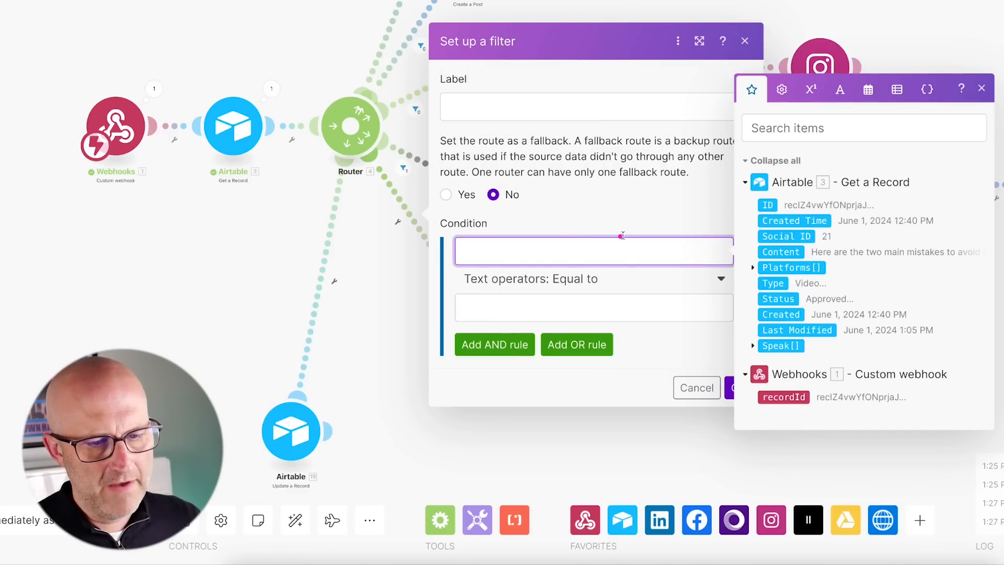
left_click(791, 267)
left_click(617, 279)
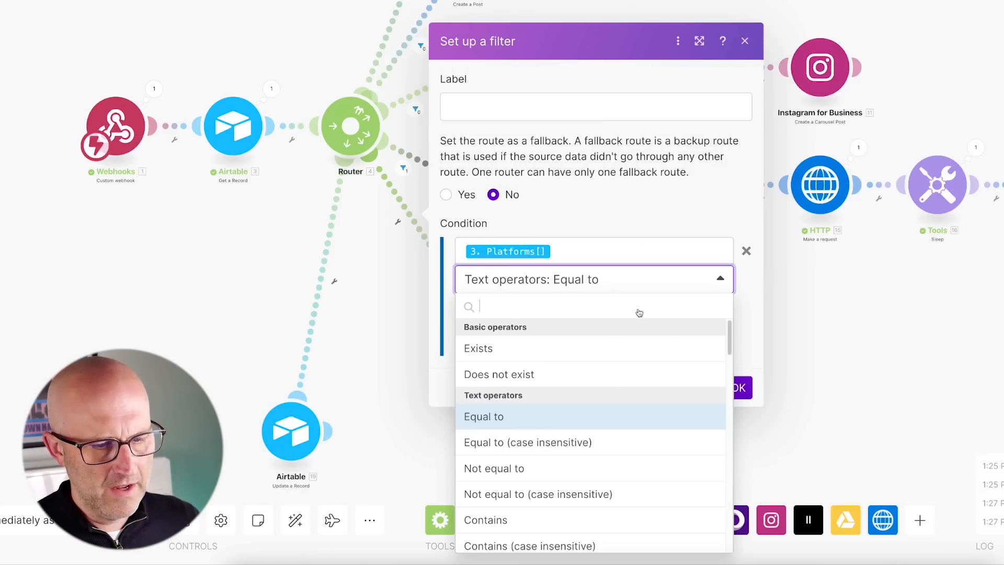
Finish the filter as Platforms[] array Contains X/Twitter and save it.
scroll(688, 413, "down", 10)
scroll(678, 448, "down", 5)
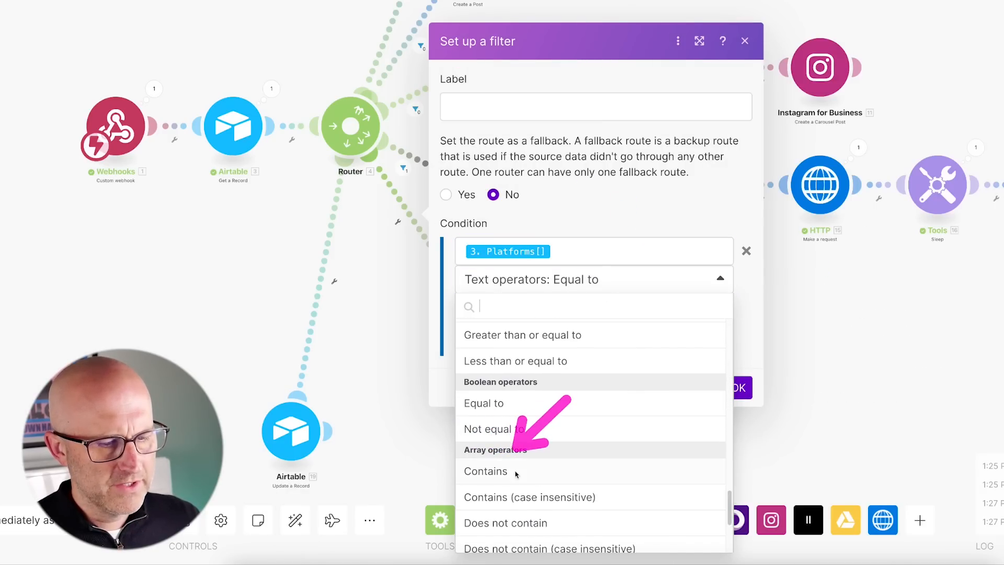
left_click(500, 472)
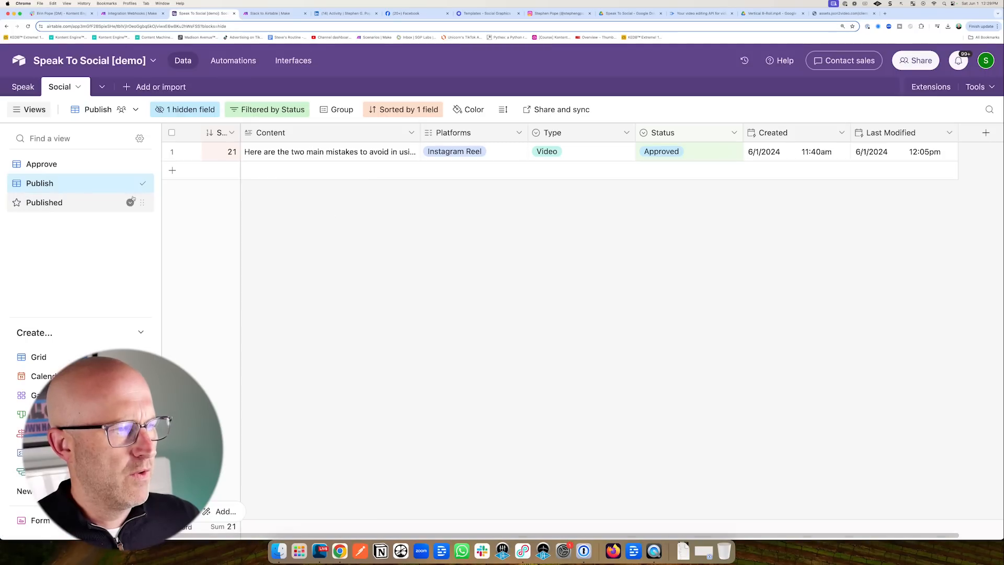
left_click(63, 164)
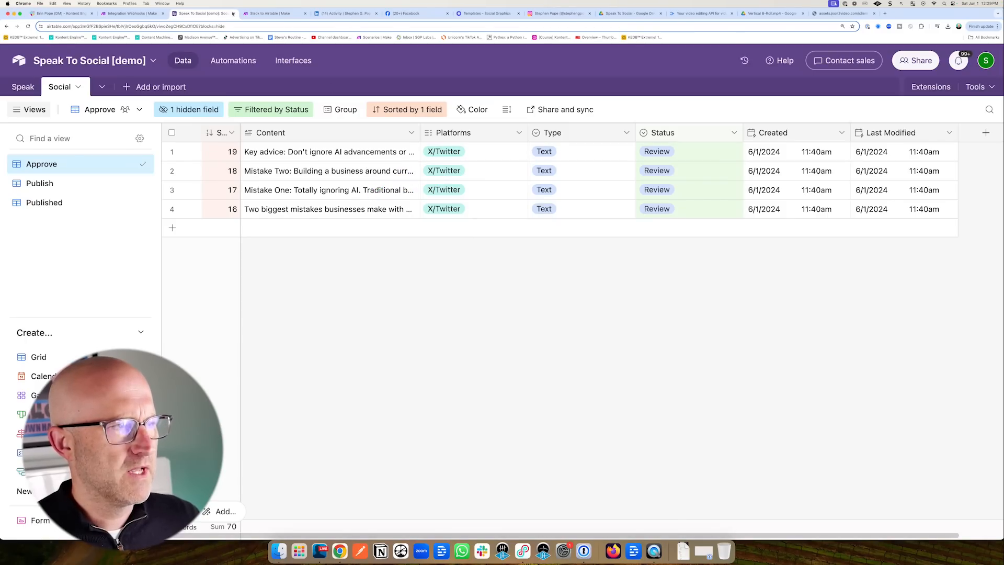
left_click(142, 14)
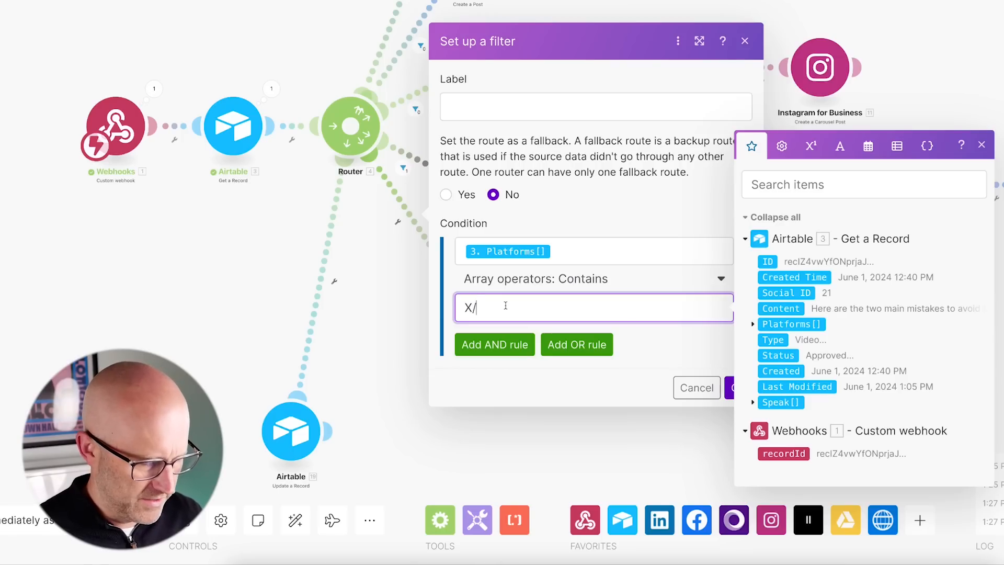
type("ter")
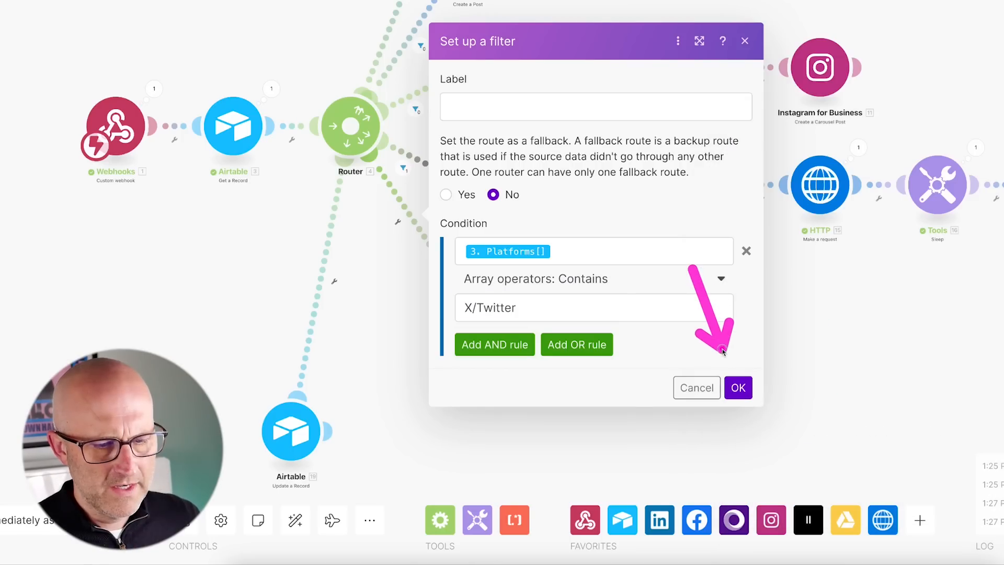
left_click(738, 388)
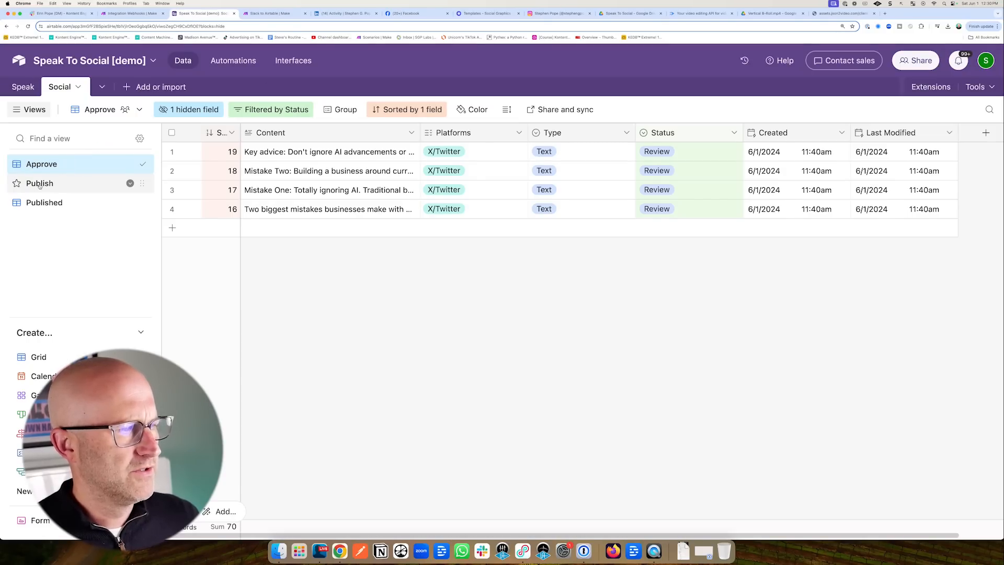
left_click(40, 184)
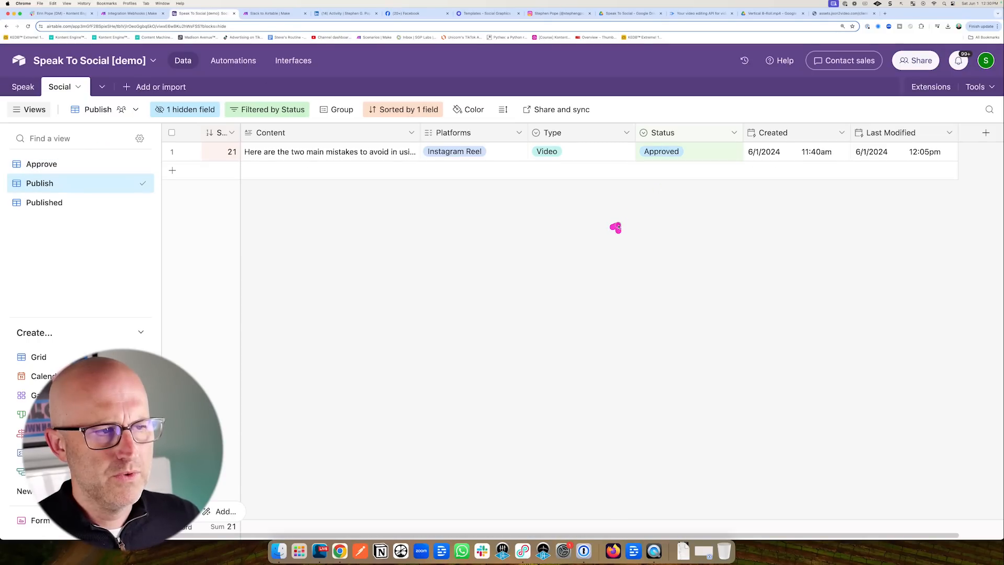
Mark the Instagram Reel row Published and the first X/Twitter post Approved.
left_click(652, 153)
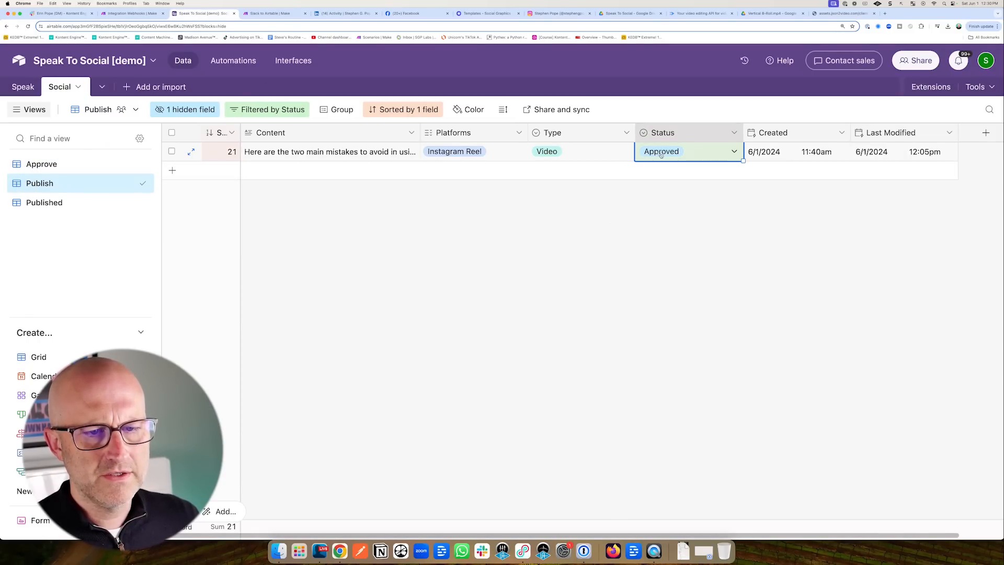
left_click(652, 153)
left_click(679, 258)
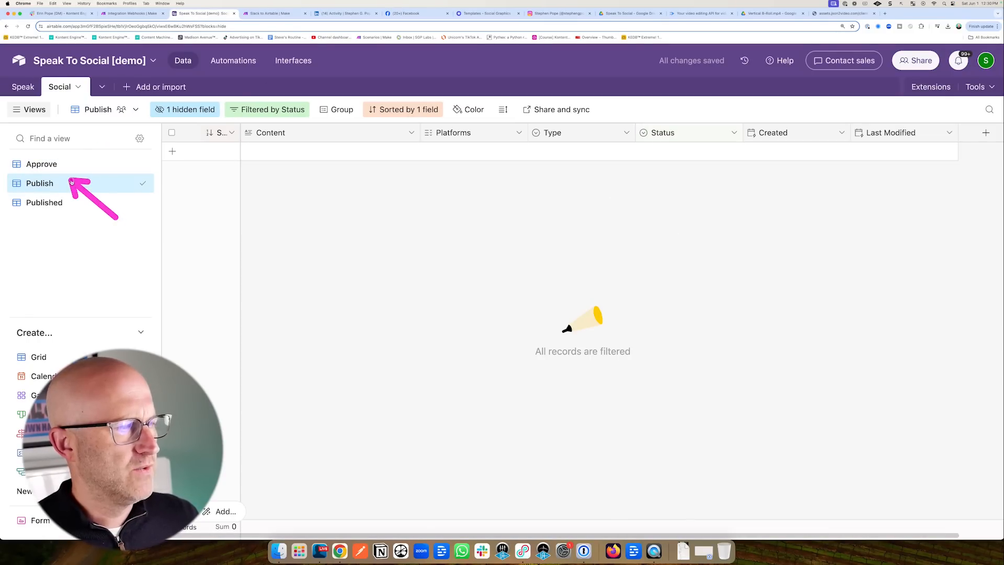
left_click(79, 164)
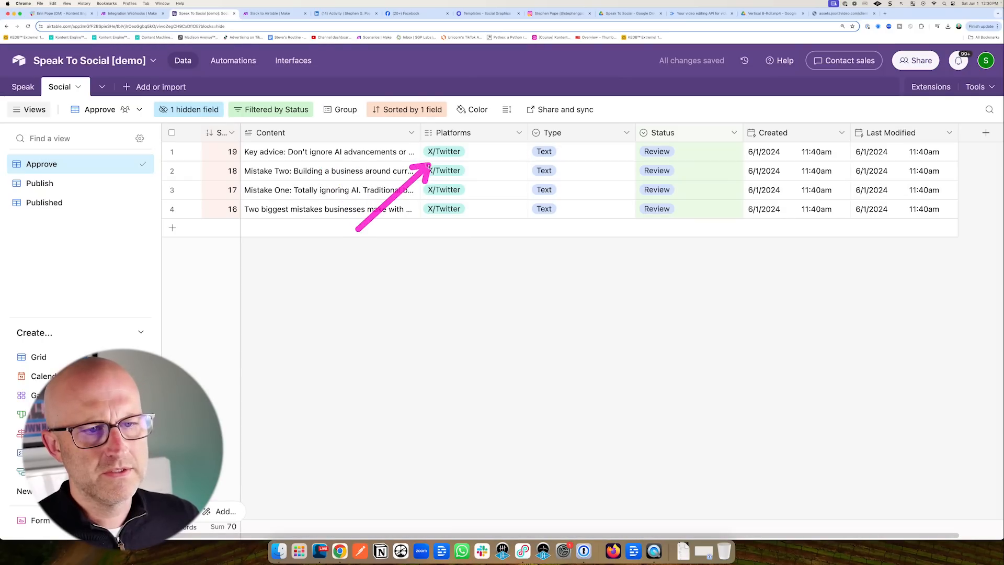
left_click(680, 151)
left_click(680, 152)
left_click(675, 234)
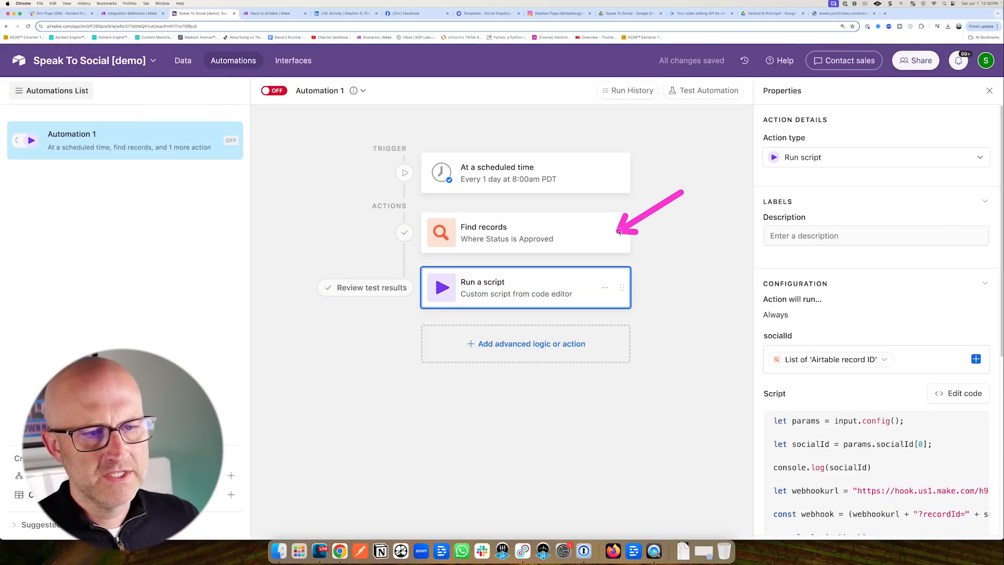
Test the Find records step to confirm it returns the approved X/Twitter record.
left_click(543, 229)
scroll(878, 455, "down", 5)
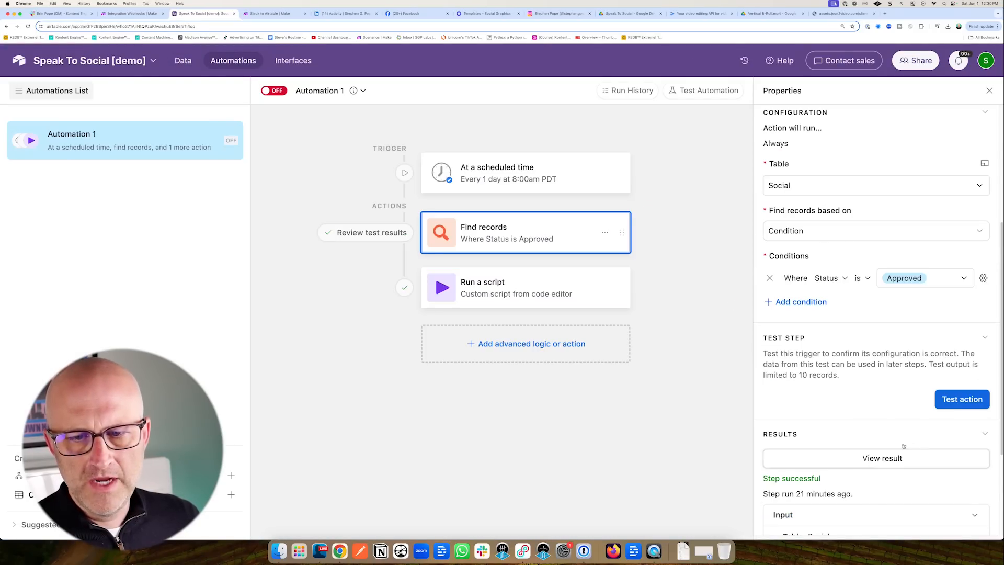
left_click(958, 403)
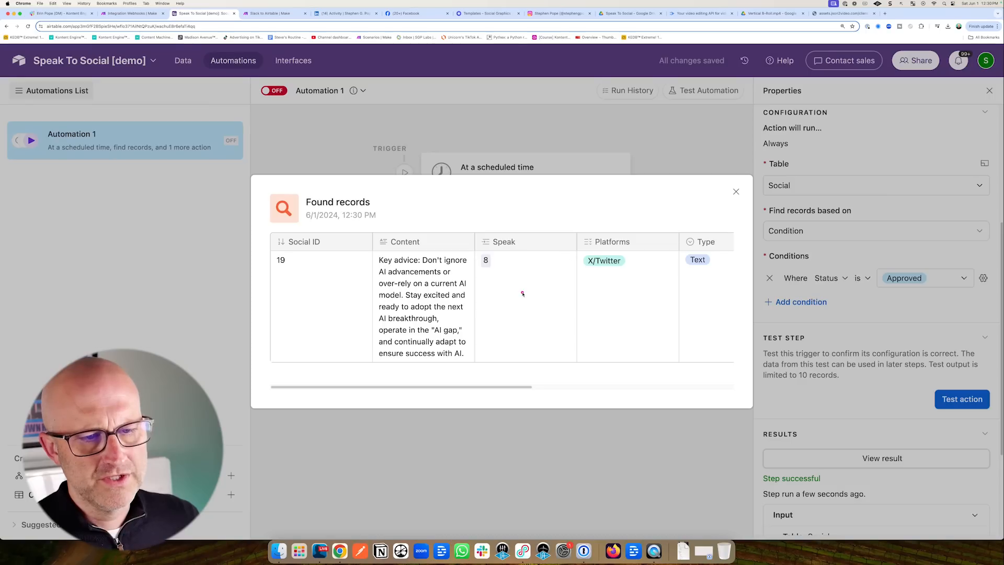
left_click(736, 191)
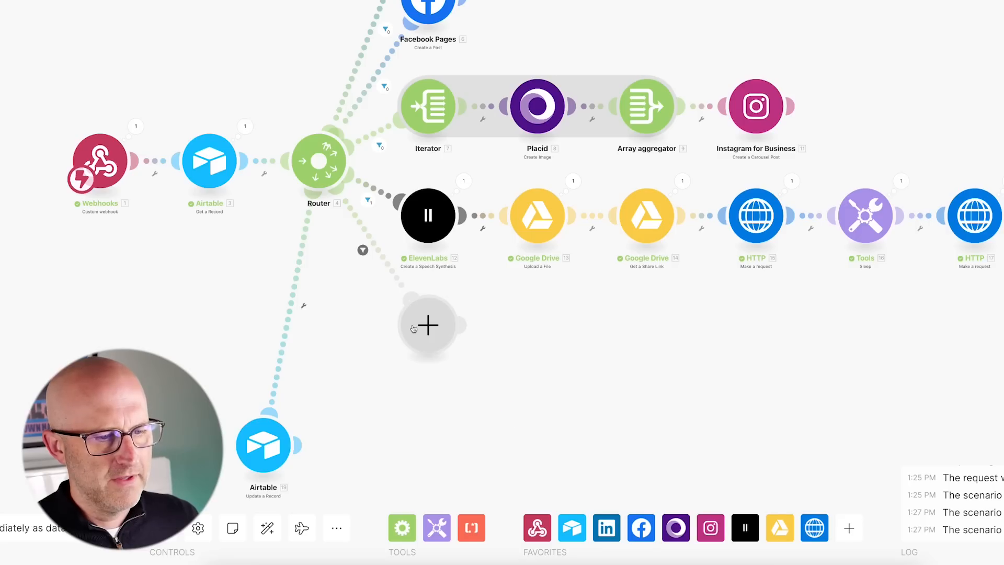
left_click(428, 325)
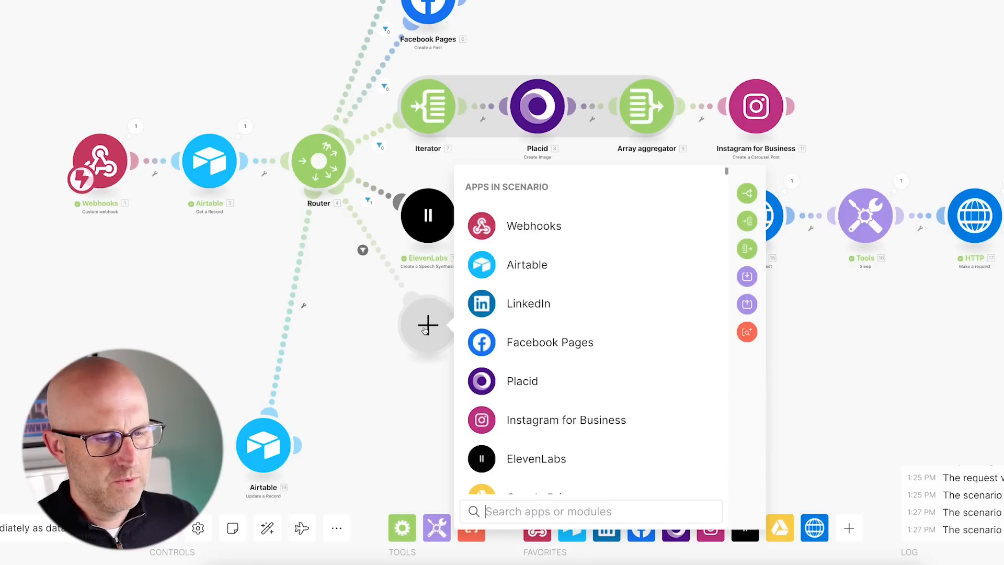
Add an X Create a Post module with the Airtable Content mapped to Text Content, then auto-align.
type("Twitter")
left_click(559, 180)
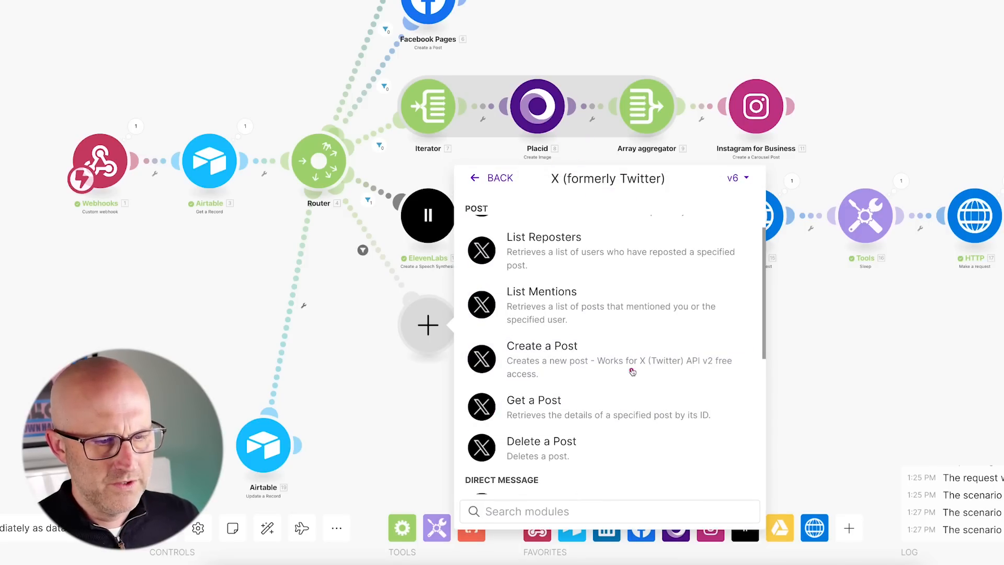
left_click(554, 358)
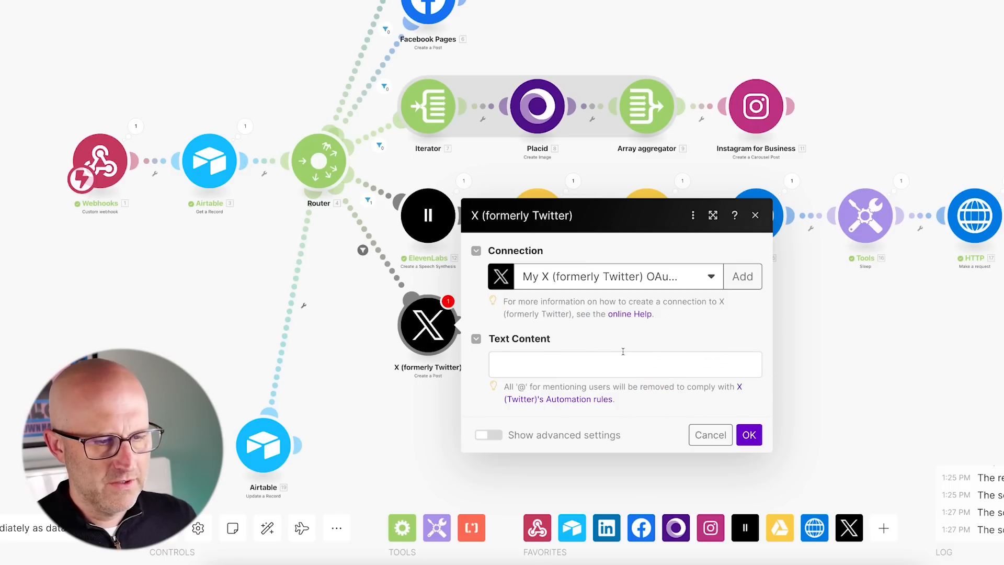
left_click(528, 363)
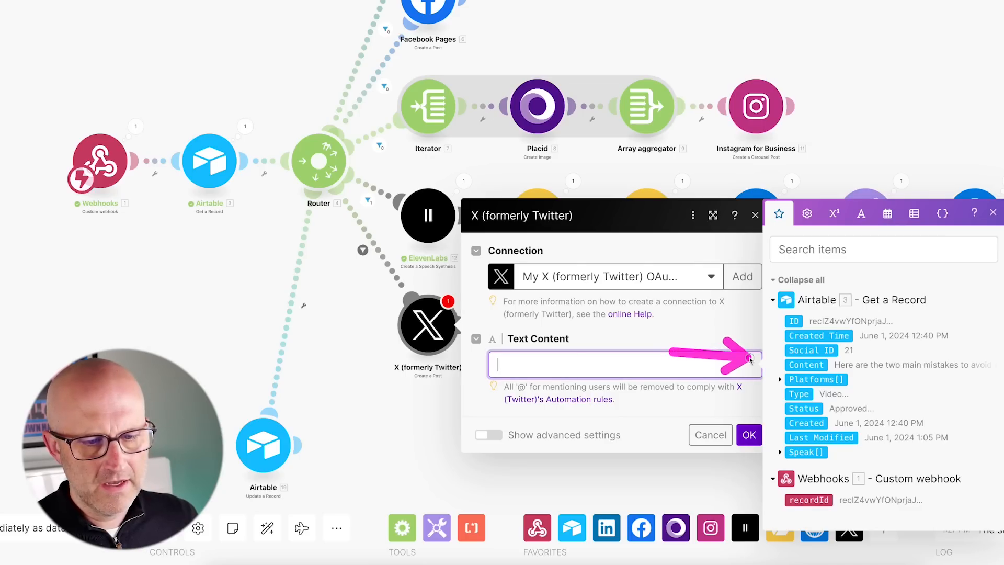
left_click(806, 364)
left_click(755, 444)
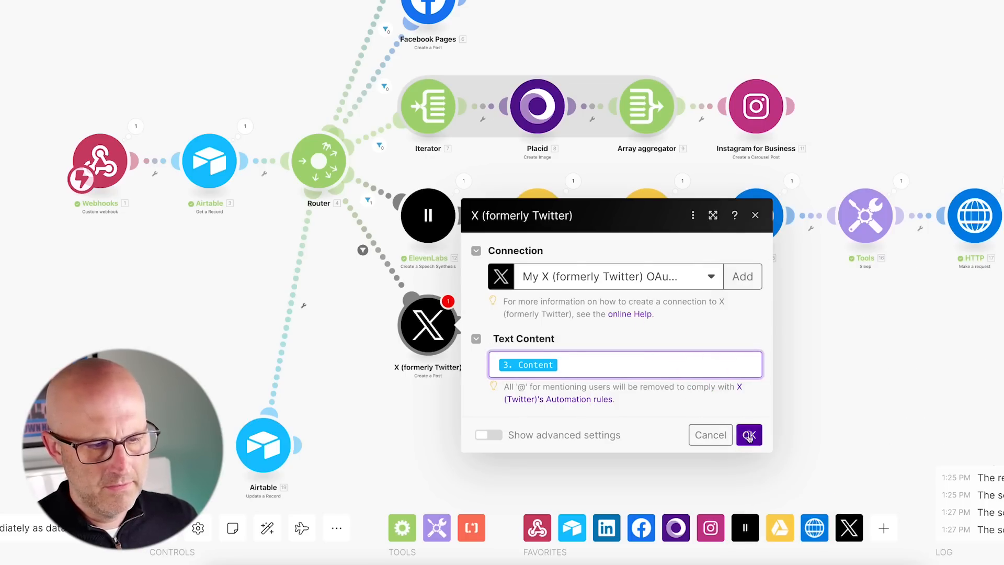
left_click(267, 529)
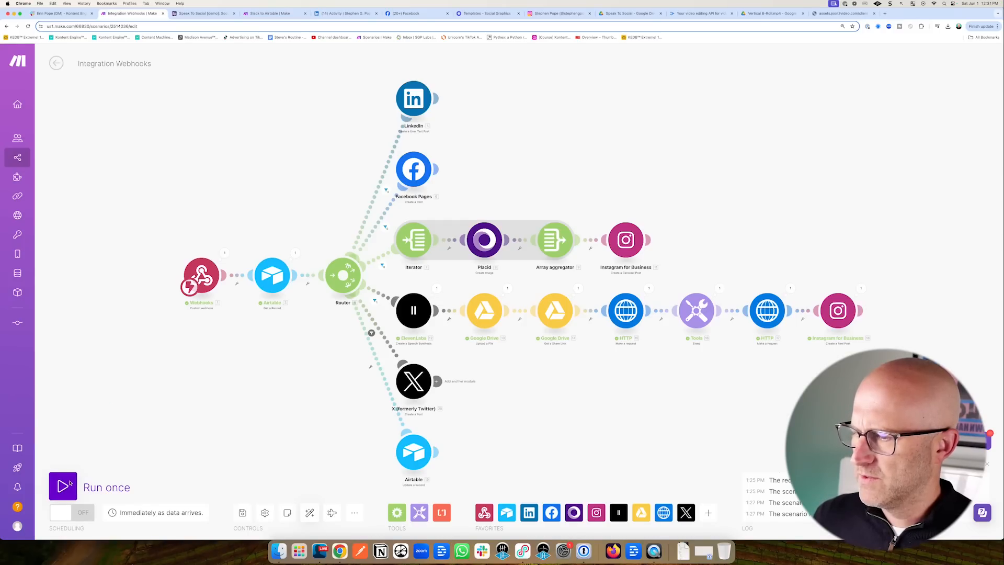
Run the Make scenario once and test Airtable's Run a script step to fire the webhook.
left_click(63, 486)
key("ctrl+Tab")
left_click(515, 290)
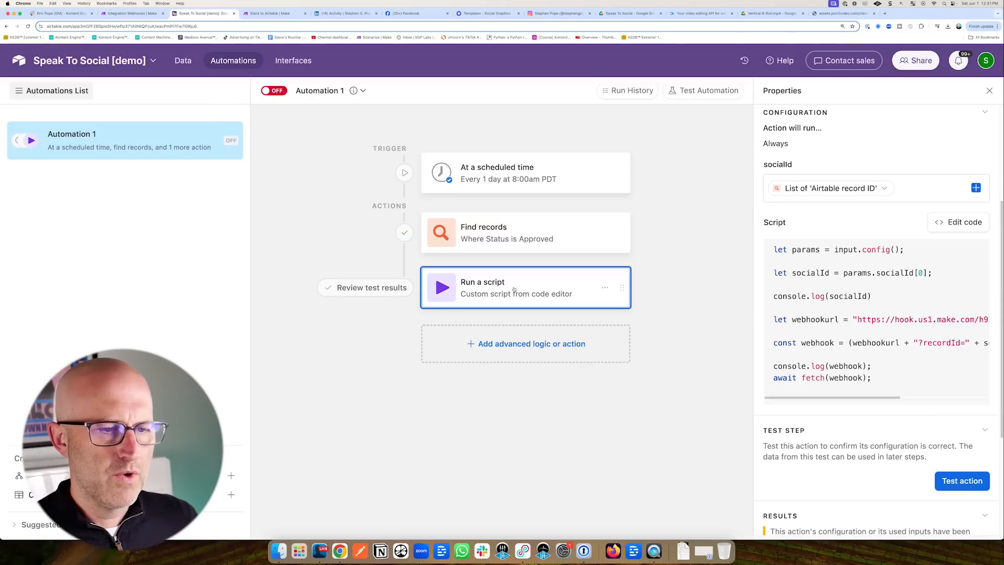
left_click(963, 480)
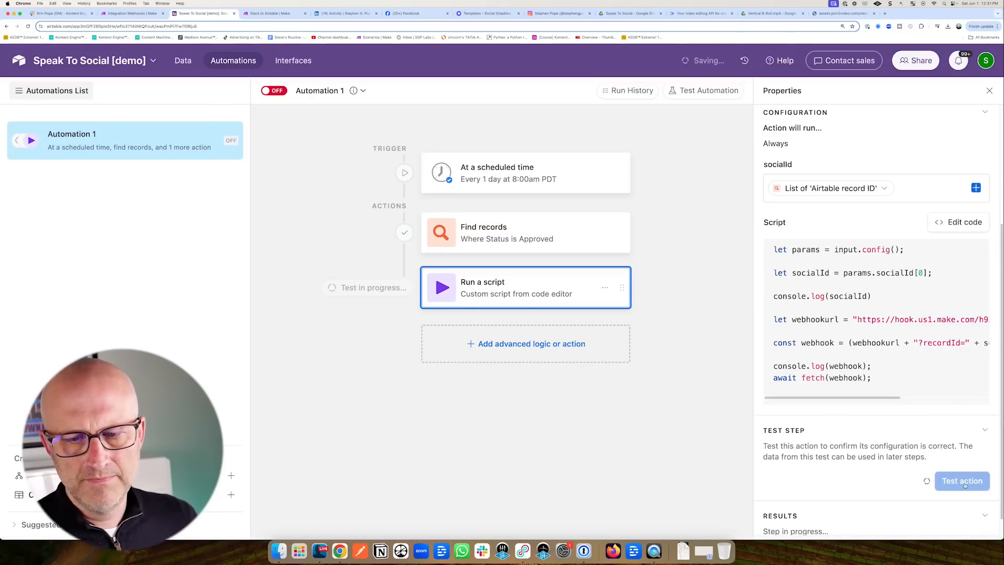
key("ctrl+shift+Tab")
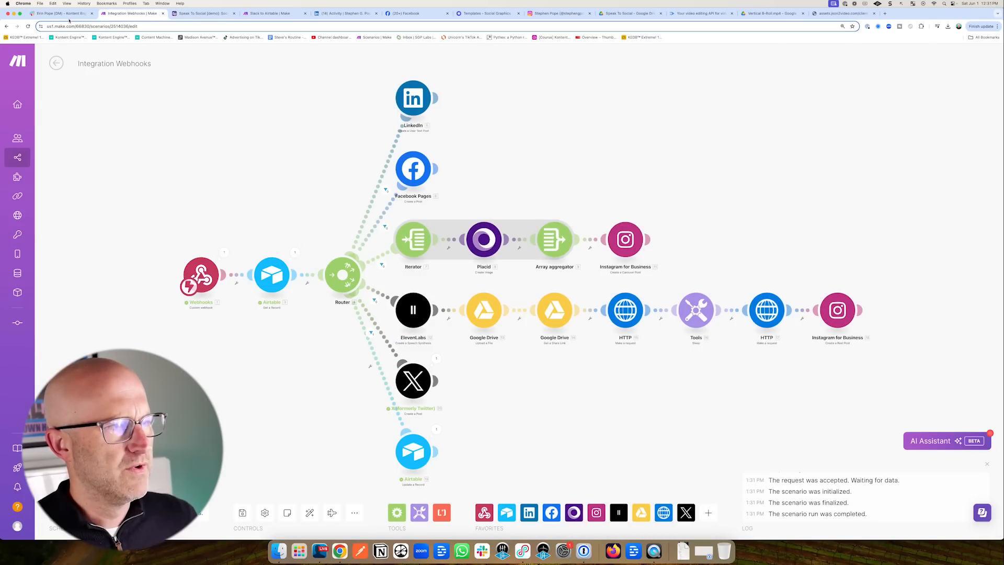
Open the Airtable Publish view to confirm it is now empty.
left_click(201, 13)
left_click(183, 60)
left_click(50, 186)
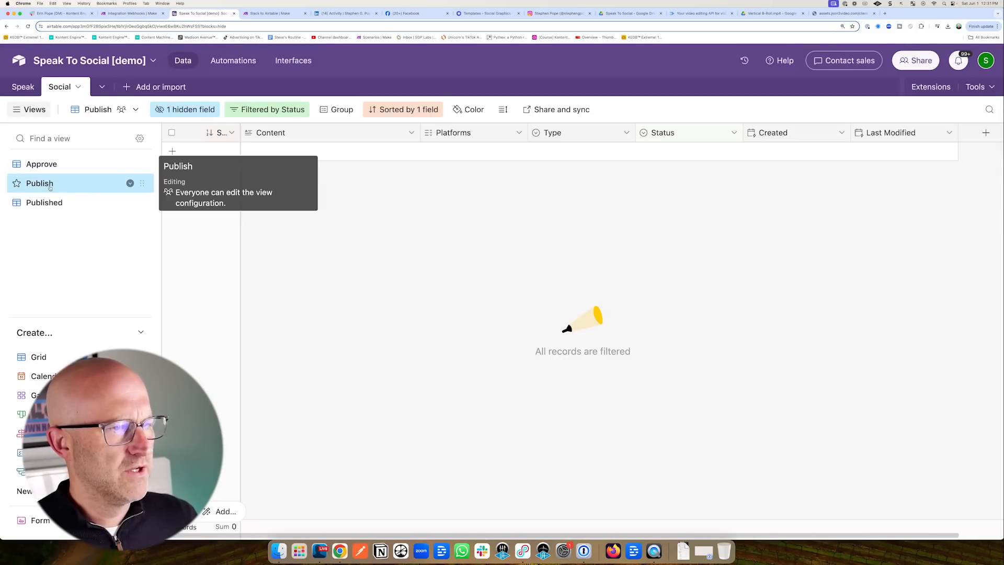
Find the X/Twitter post in Airtable's Published view, then see it live on the X profile.
left_click(49, 203)
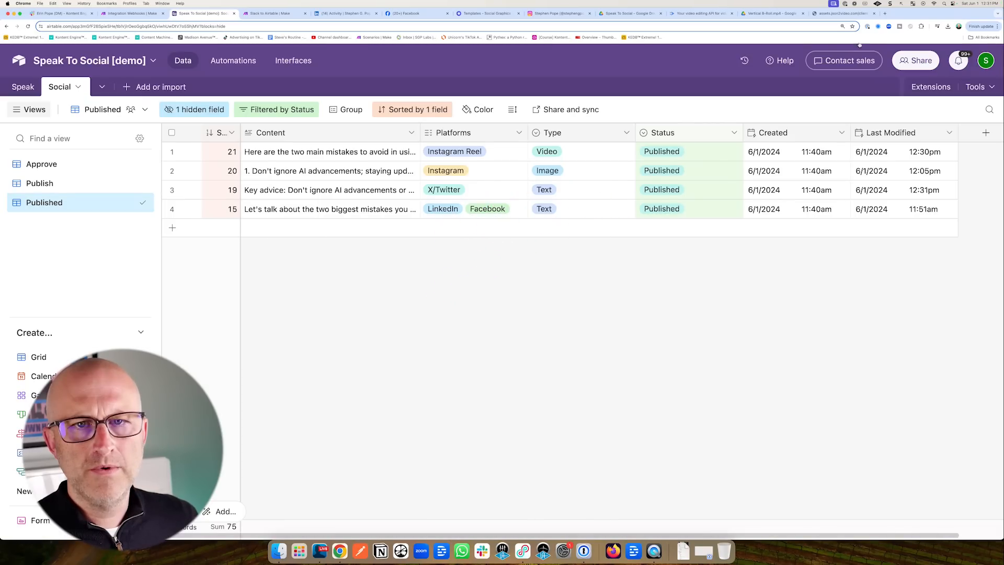
left_click(885, 13)
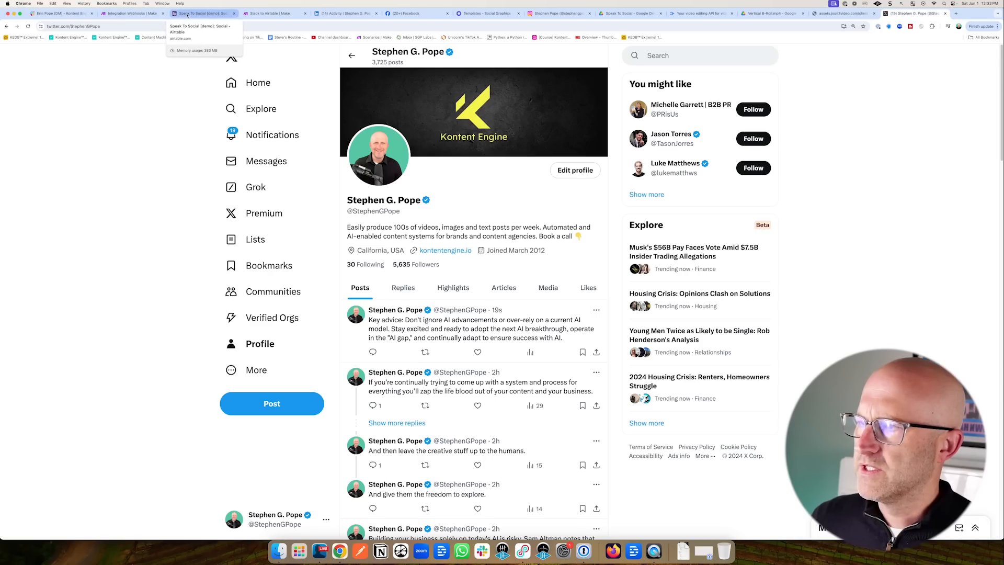
Turn on Airtable's Automation 1, then go to Make's Slack to Airtable scenario.
left_click(188, 15)
left_click(226, 62)
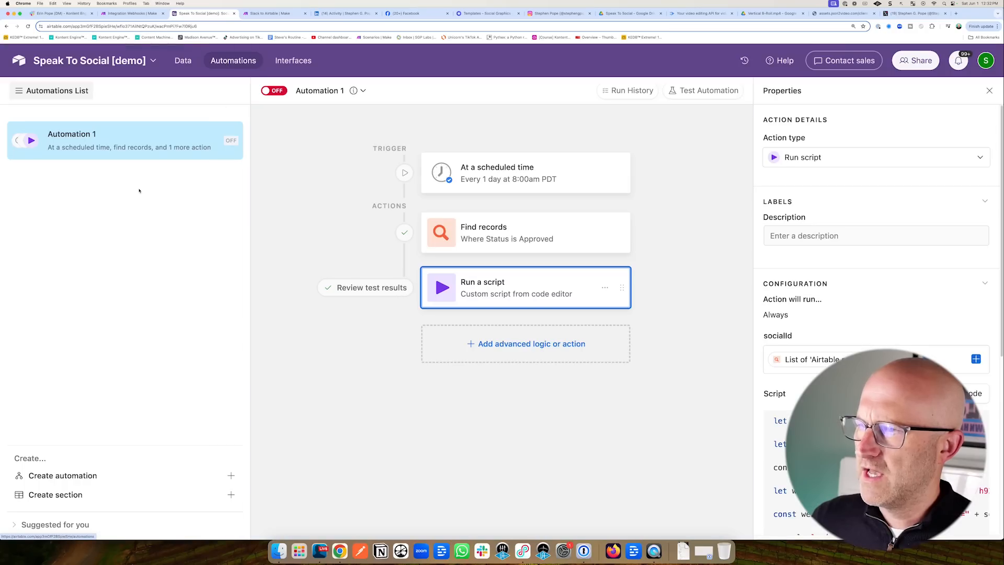
left_click(273, 91)
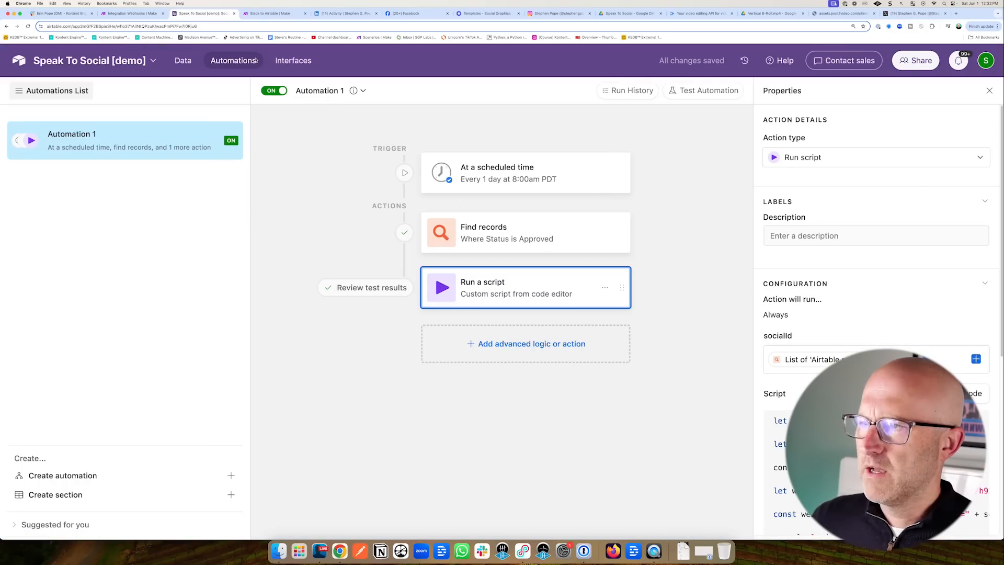
left_click(270, 14)
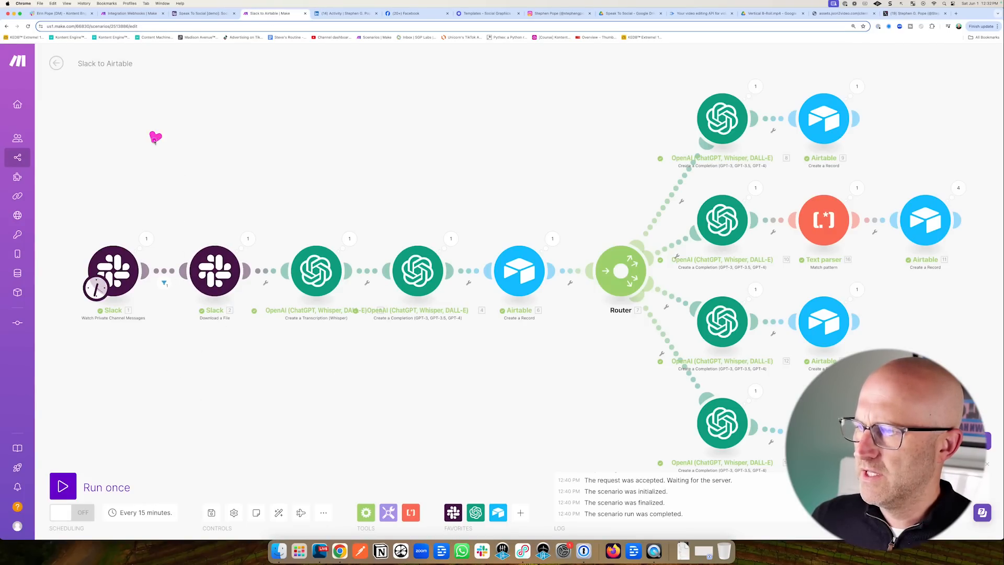
Switch to the speak-to-social Slack channel and start recording an audio clip.
left_click_drag(155, 137, 125, 228)
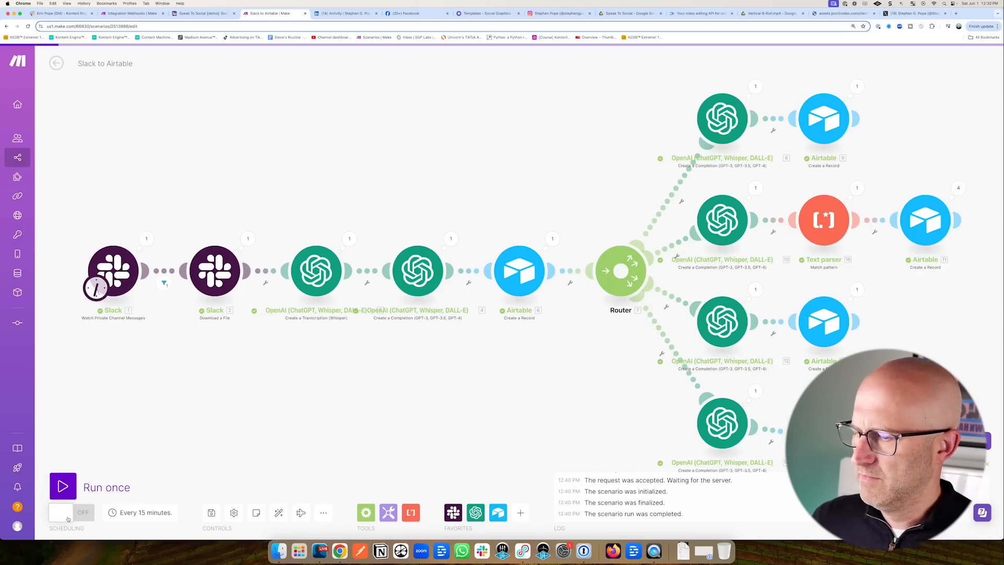
left_click(131, 13)
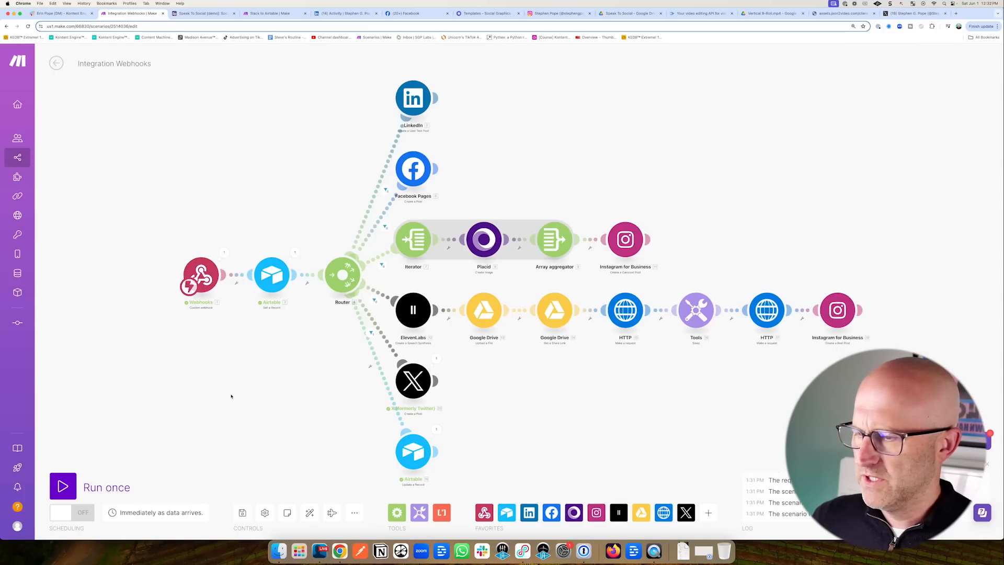
key("super+1")
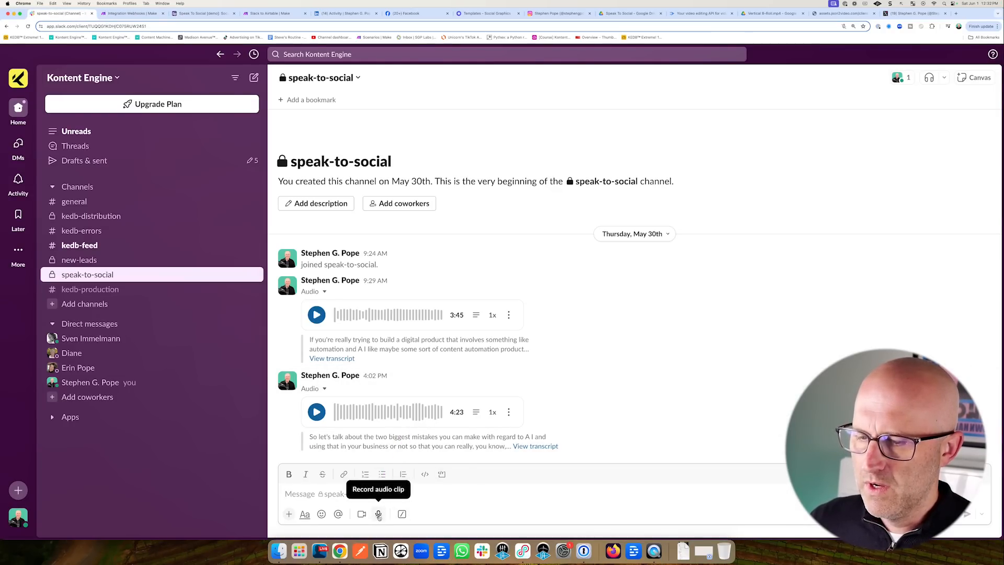
left_click(379, 514)
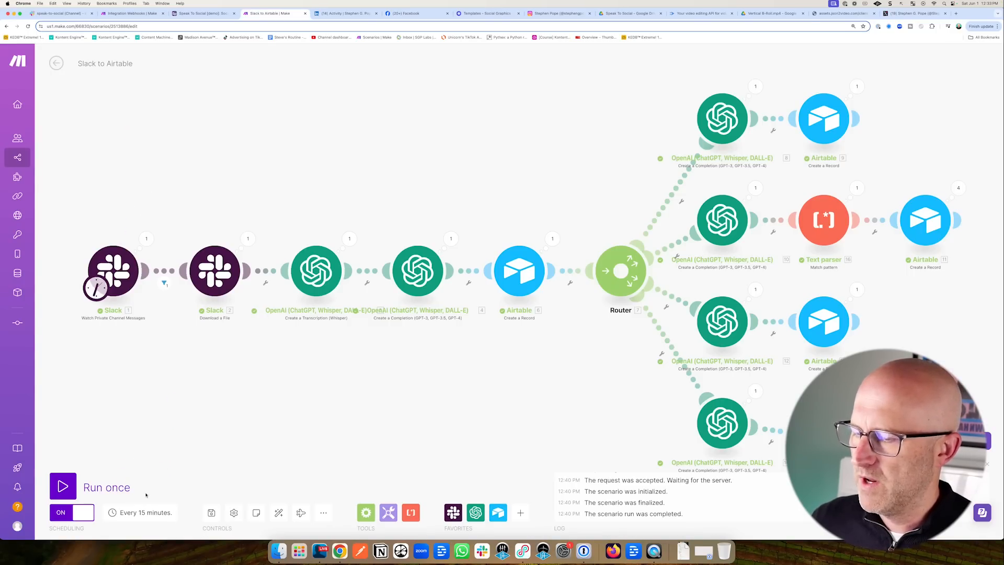
Review the scenario's every-15-minutes schedule, cancel without changes, then return to Airtable.
left_click(140, 513)
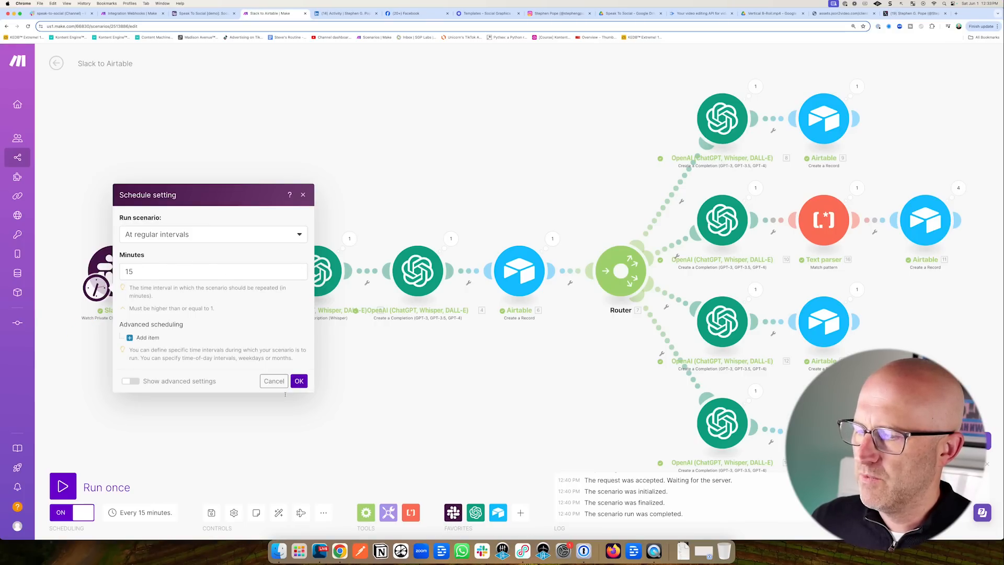
left_click(274, 381)
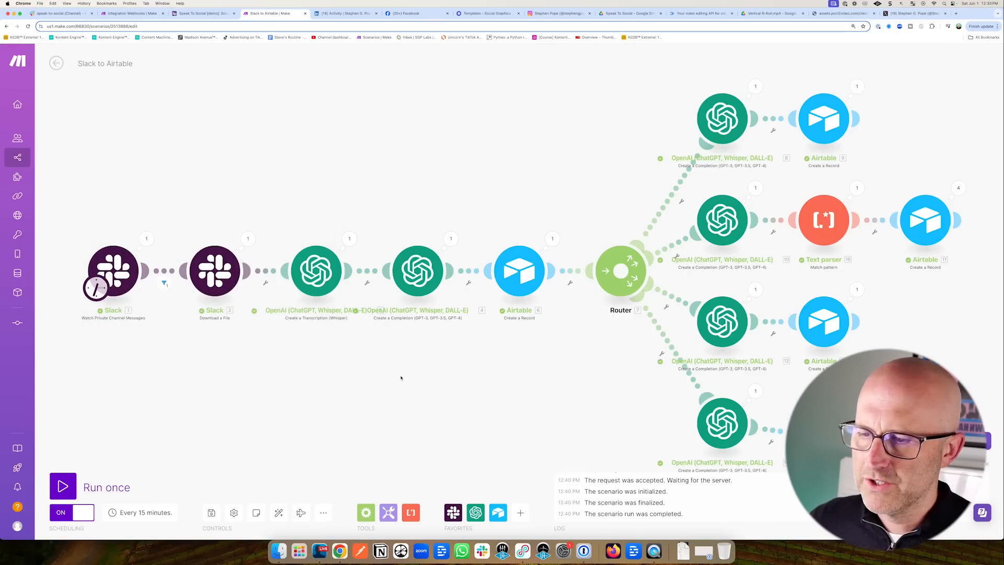
scroll(401, 378, "down", 2)
left_click_drag(332, 377, 316, 353)
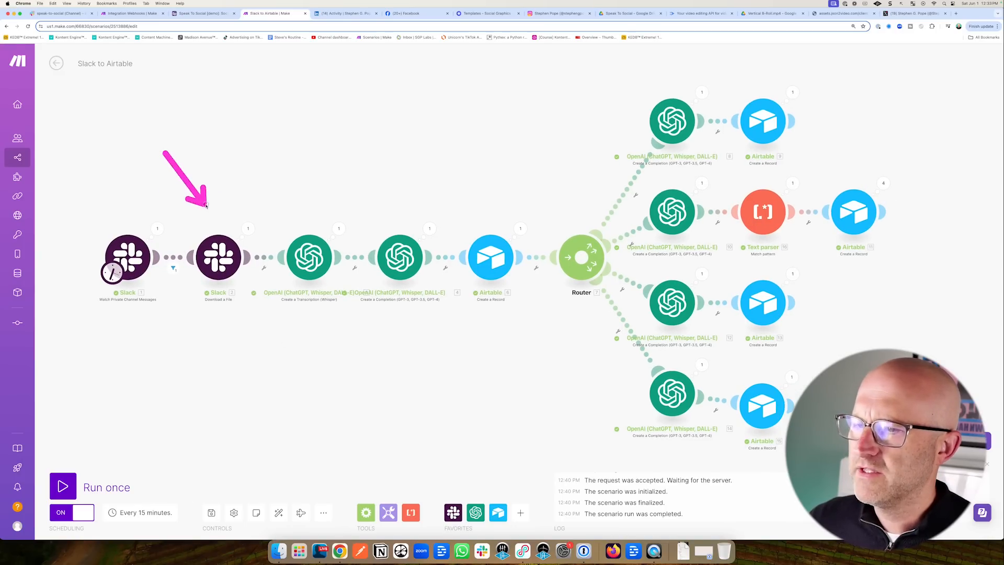
left_click(201, 13)
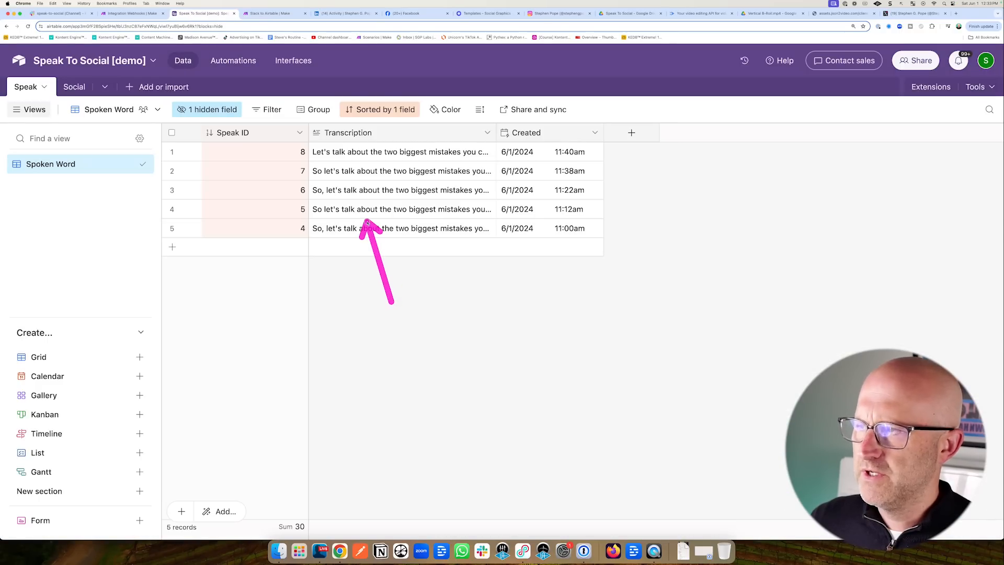
Review the Social table in Airtable, then return to the Integration Webhooks scenario in Make.
left_click(73, 87)
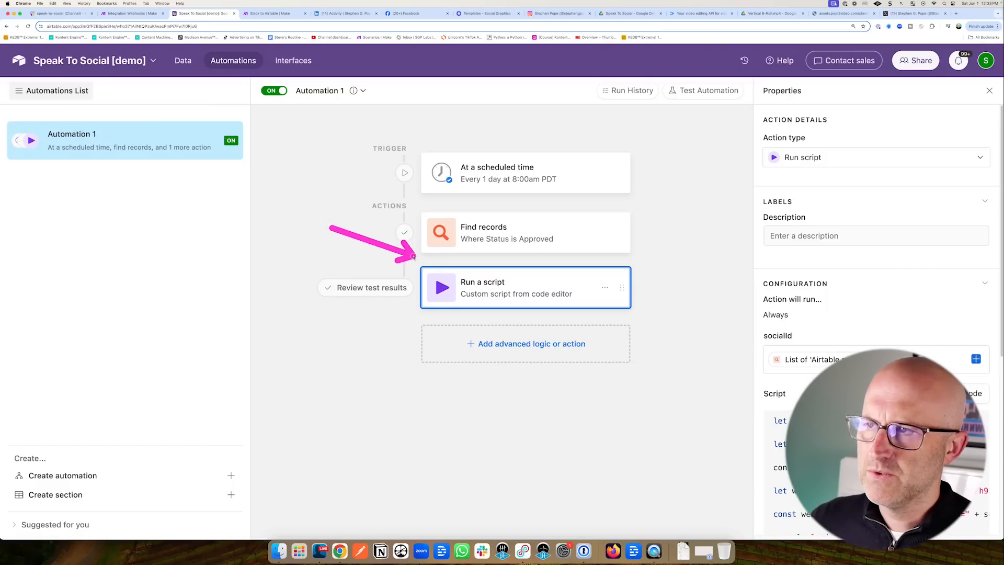
left_click(137, 15)
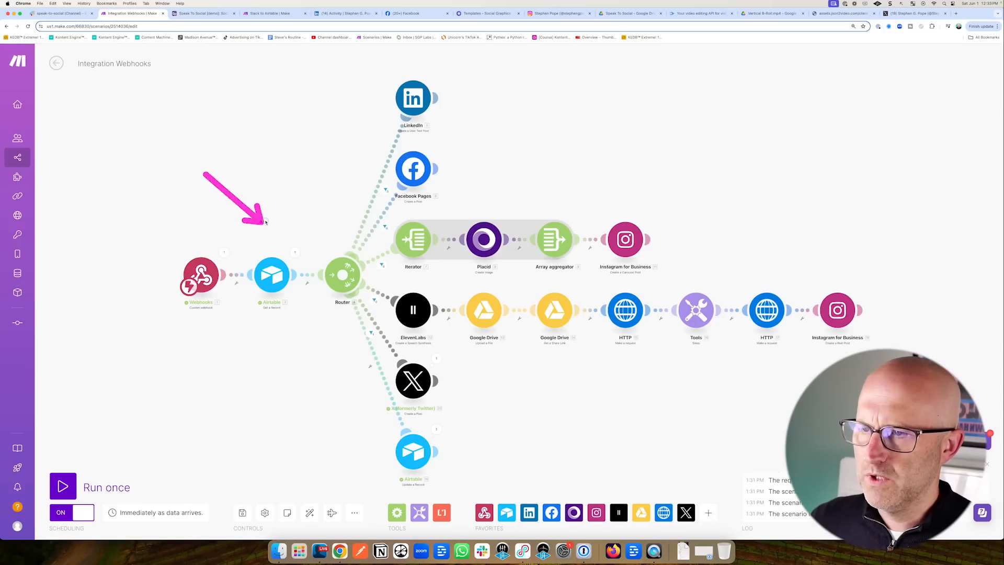
mouse_move(349, 189)
left_mouse_down()
mouse_move(448, 231)
mouse_move(428, 238)
left_mouse_up()
Import blueprint.json from Downloads as the new Speak To Social scenario and save it.
mouse_move(699, 151)
left_mouse_down()
mouse_move(638, 219)
mouse_move(829, 261)
mouse_move(437, 425)
left_mouse_up()
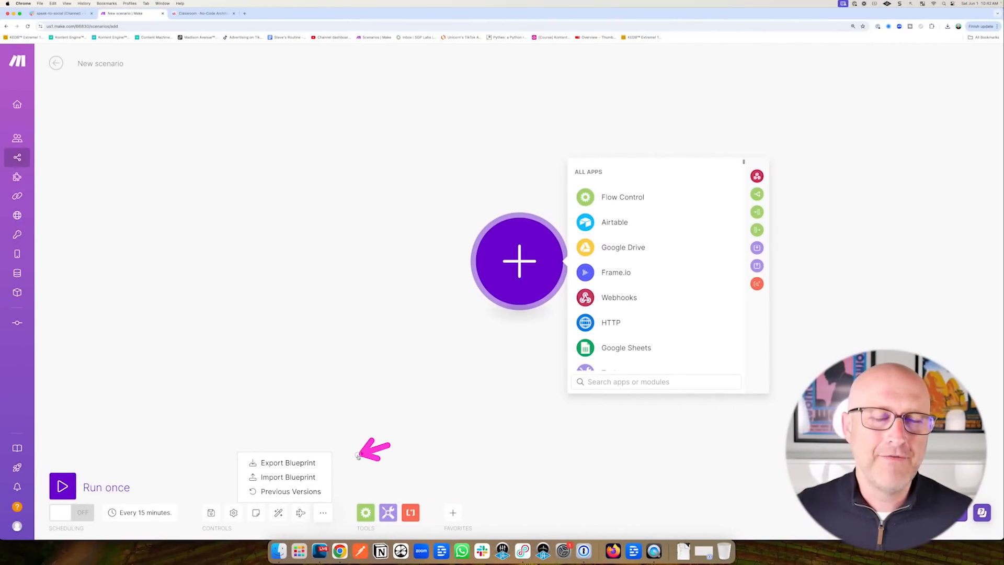
left_click_drag(354, 455, 320, 466)
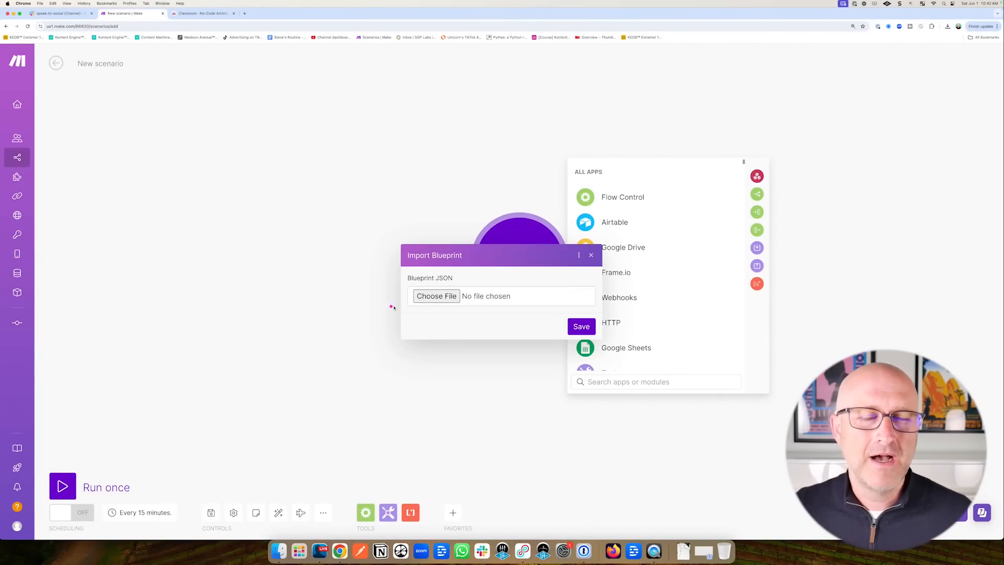
left_click(437, 296)
double_click(294, 215)
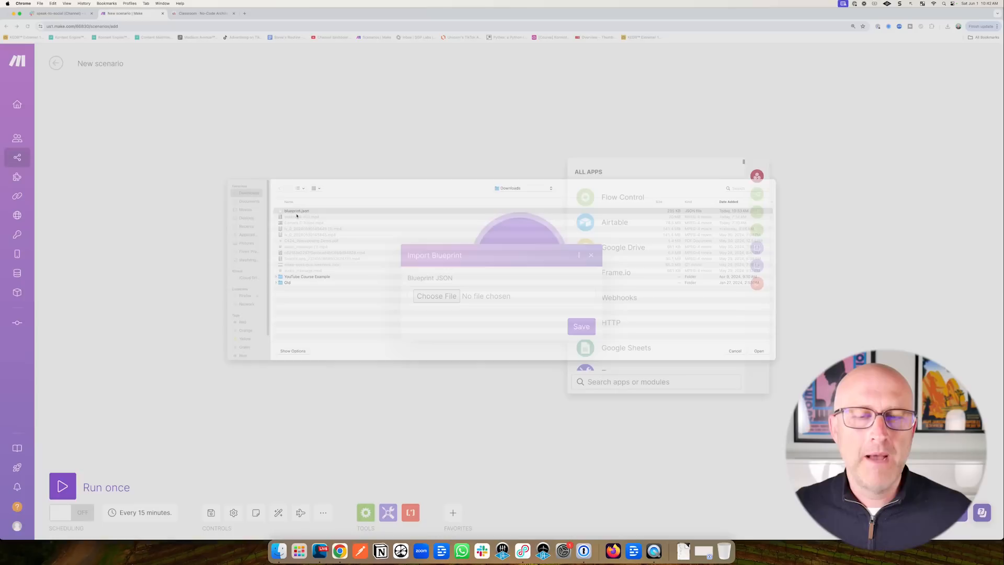
left_click(581, 325)
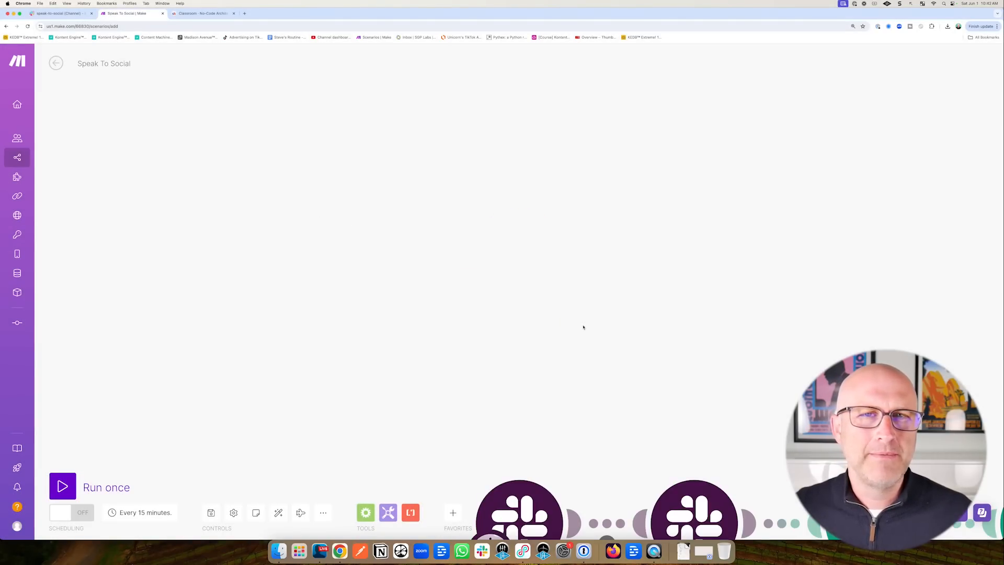